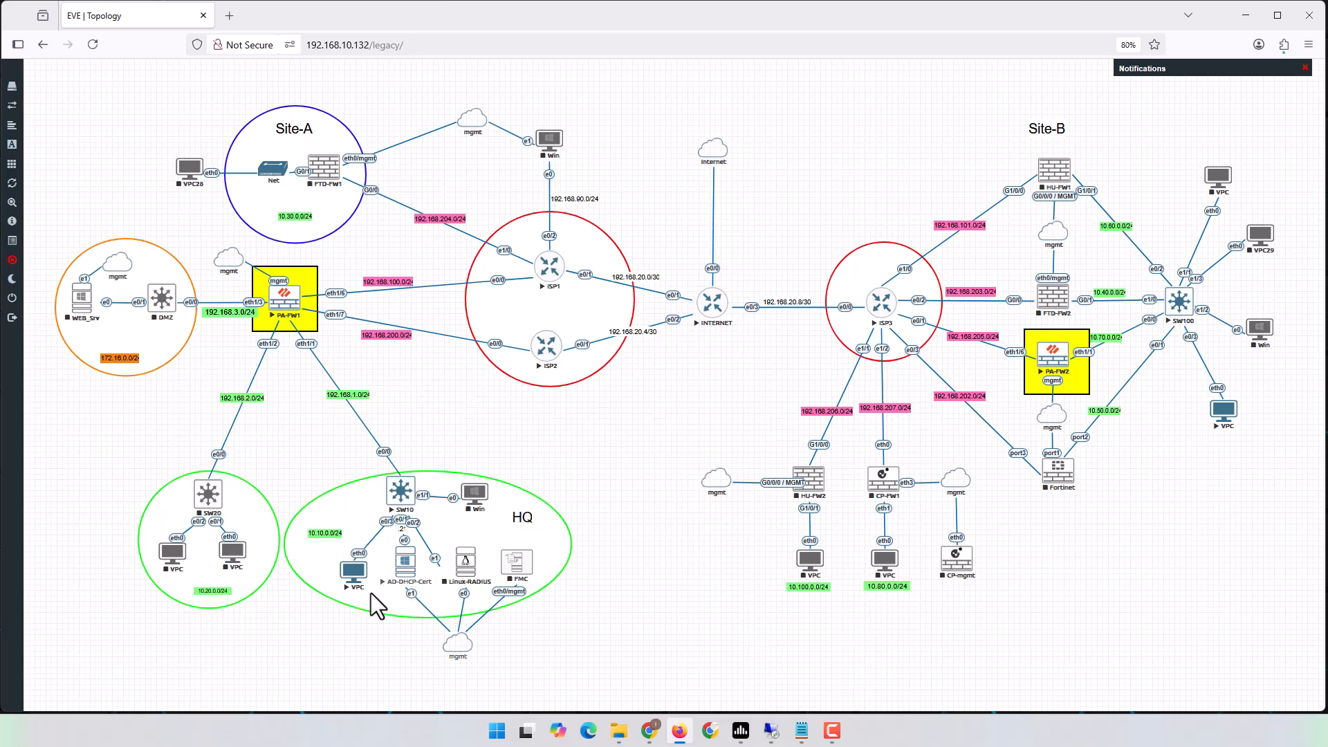
Lease an address on the HQ VPC with ip dhcp, getting 10.10.0.51/24 via gateway 10.10.0.1.
{"action": "left_click", "coordinate": [354, 572]}
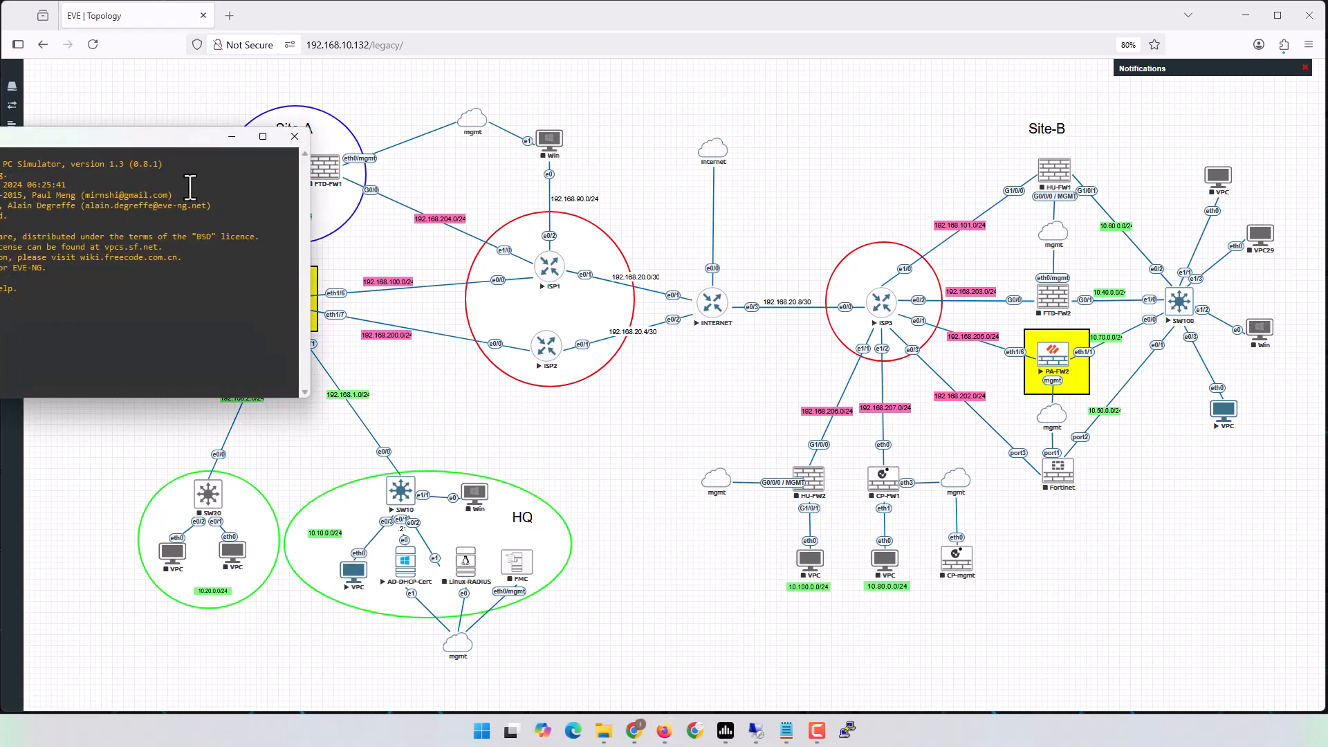
{"action": "left_click_drag", "start_coordinate": [199, 146], "coordinate": [1008, 130]}
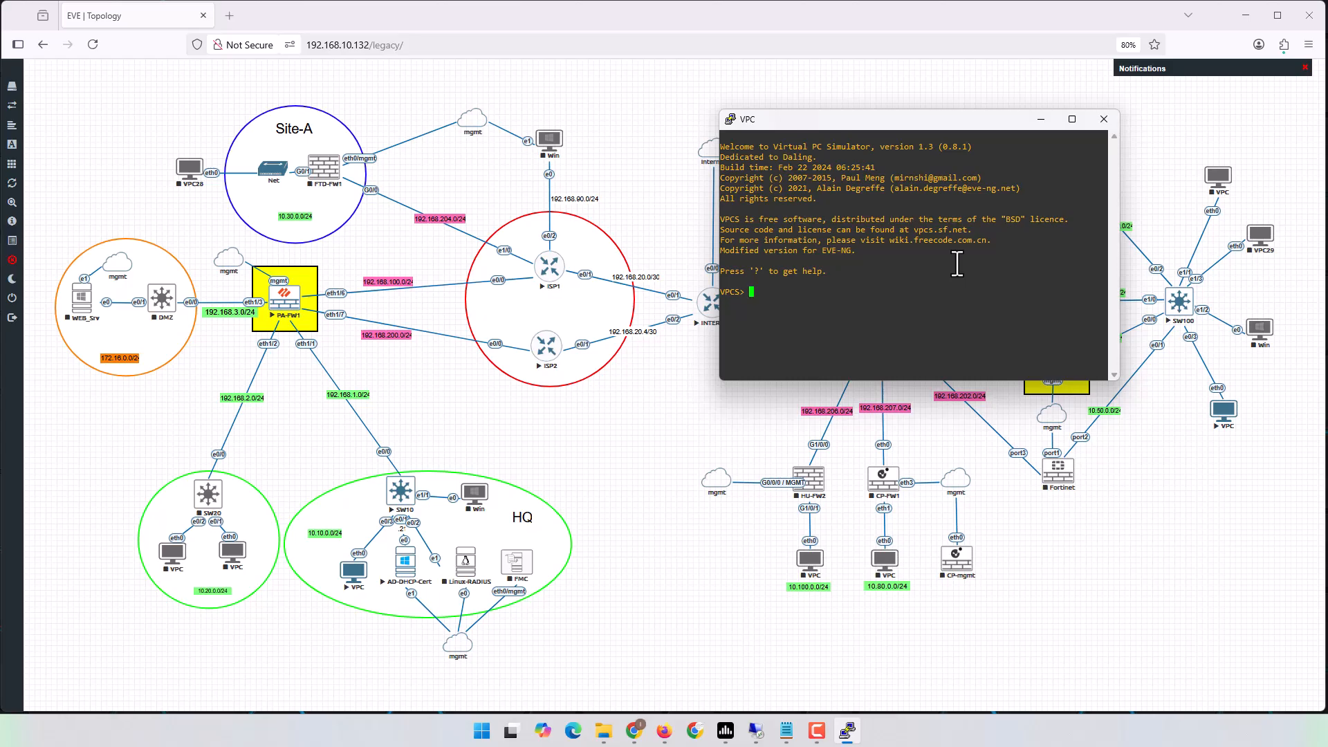
{"action": "type", "text": "ip dhcp"}
{"action": "key", "text": "Return"}
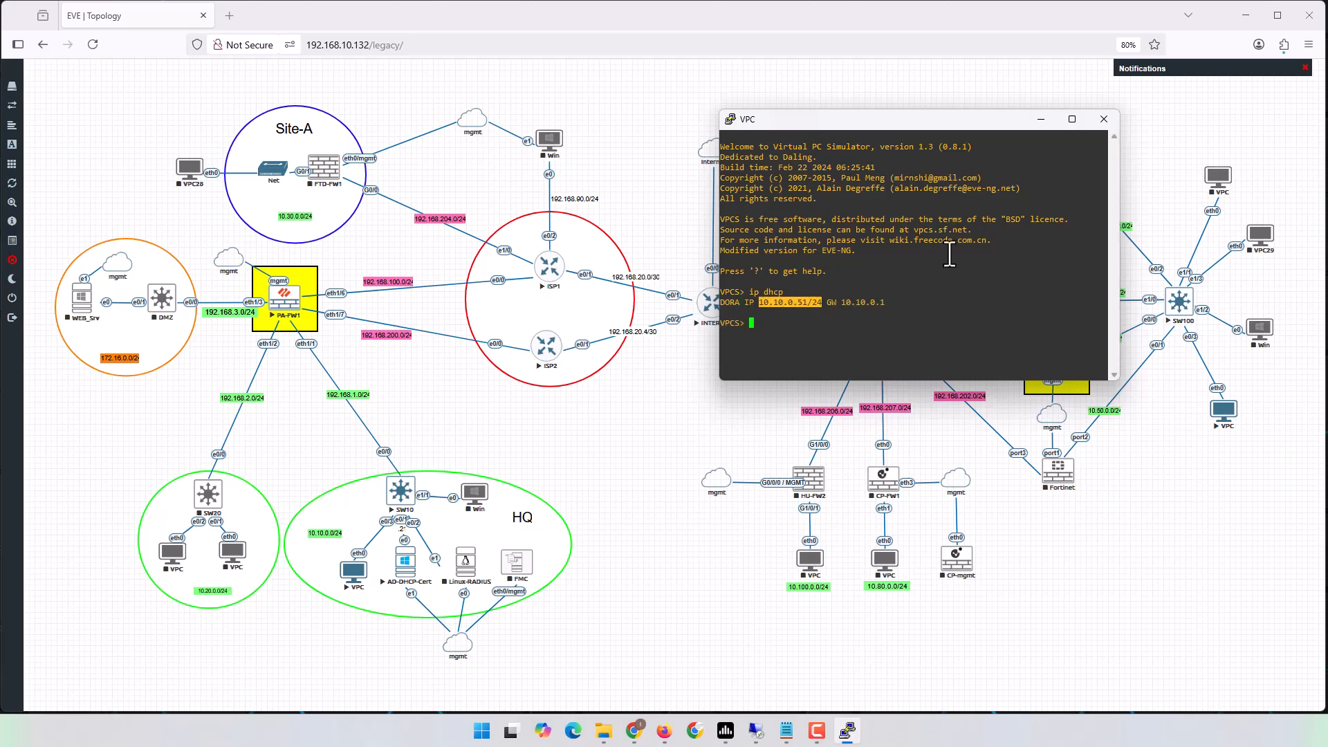
Ping 8.8.8.8 from the HQ VPC and get five replies.
{"action": "type", "text": "ping 8.8.8.8"}
{"action": "key", "text": "Return"}
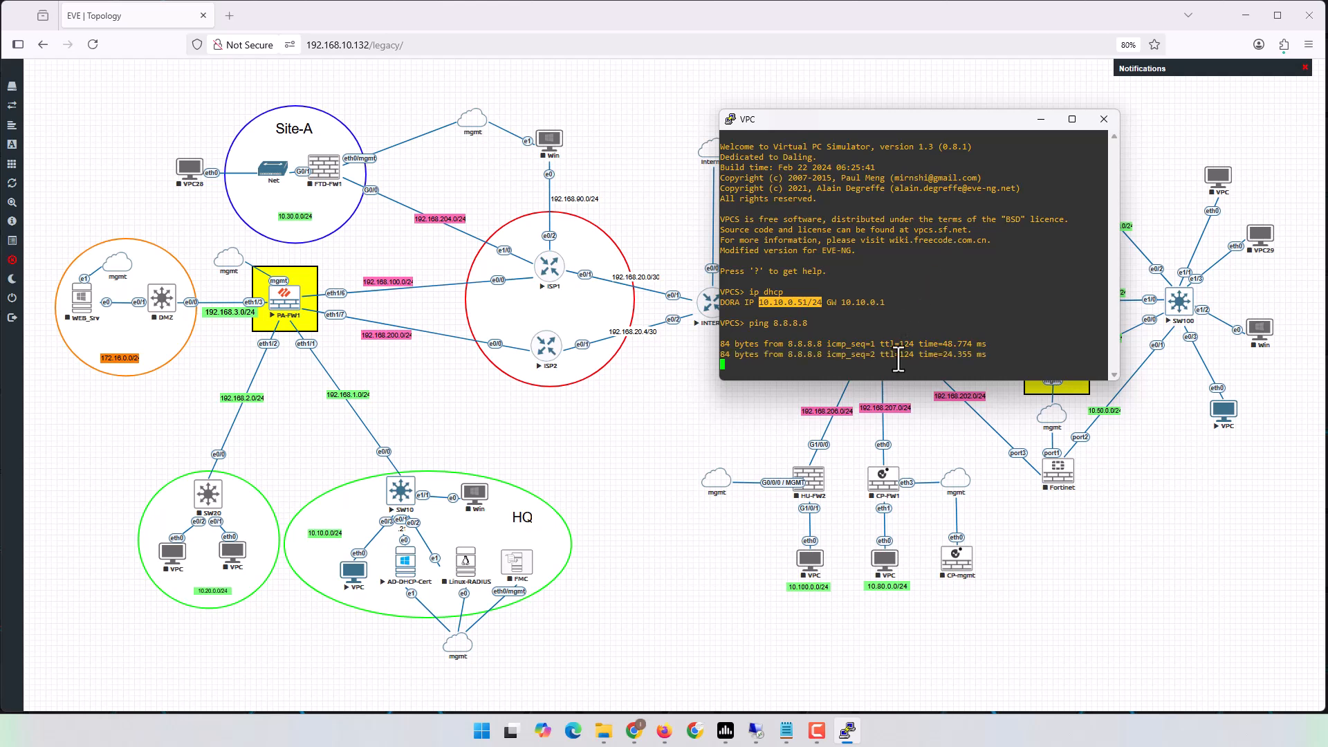
{"action": "left_click_drag", "start_coordinate": [885, 118], "coordinate": [973, 395]}
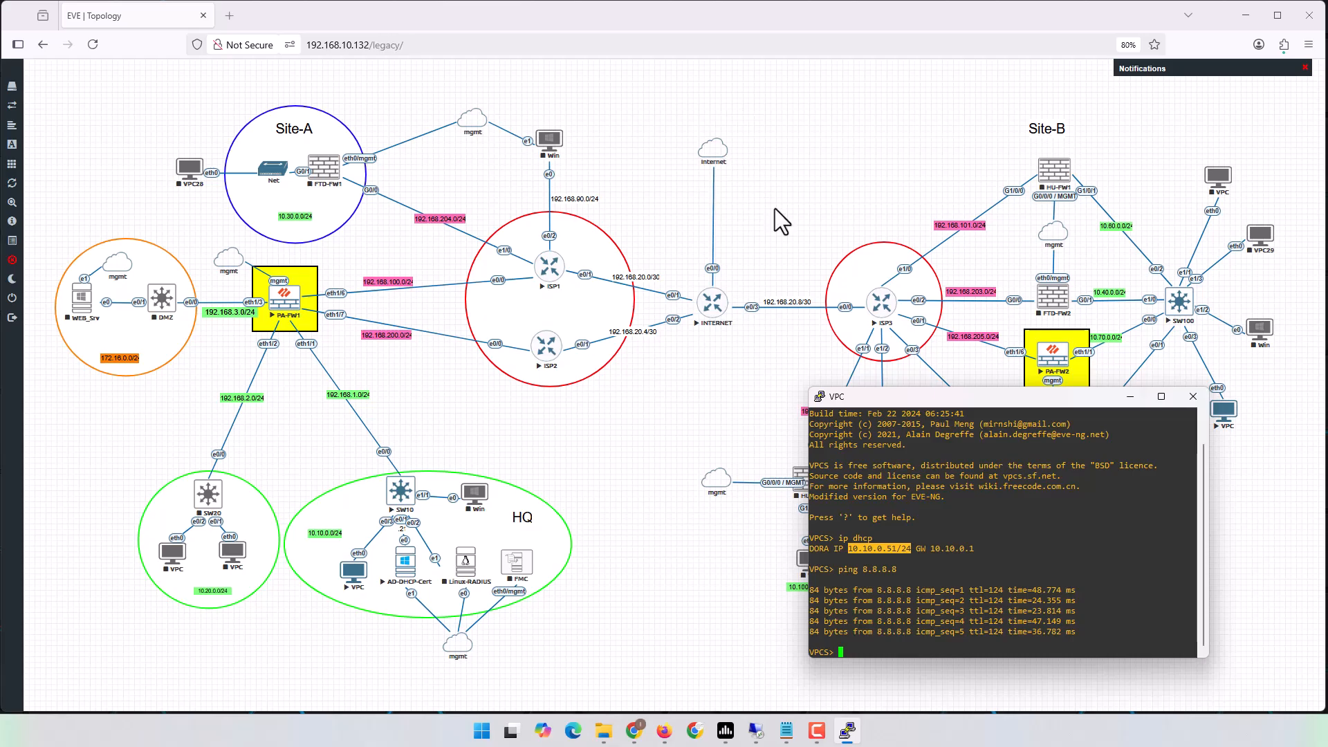
{"action": "left_click_drag", "start_coordinate": [969, 397], "coordinate": [638, 347]}
Lease an address on the Site-B VPC with ip dhcp, getting 10.70.0.11/24 via gateway 10.70.0.1.
{"action": "left_click", "coordinate": [1172, 519]}
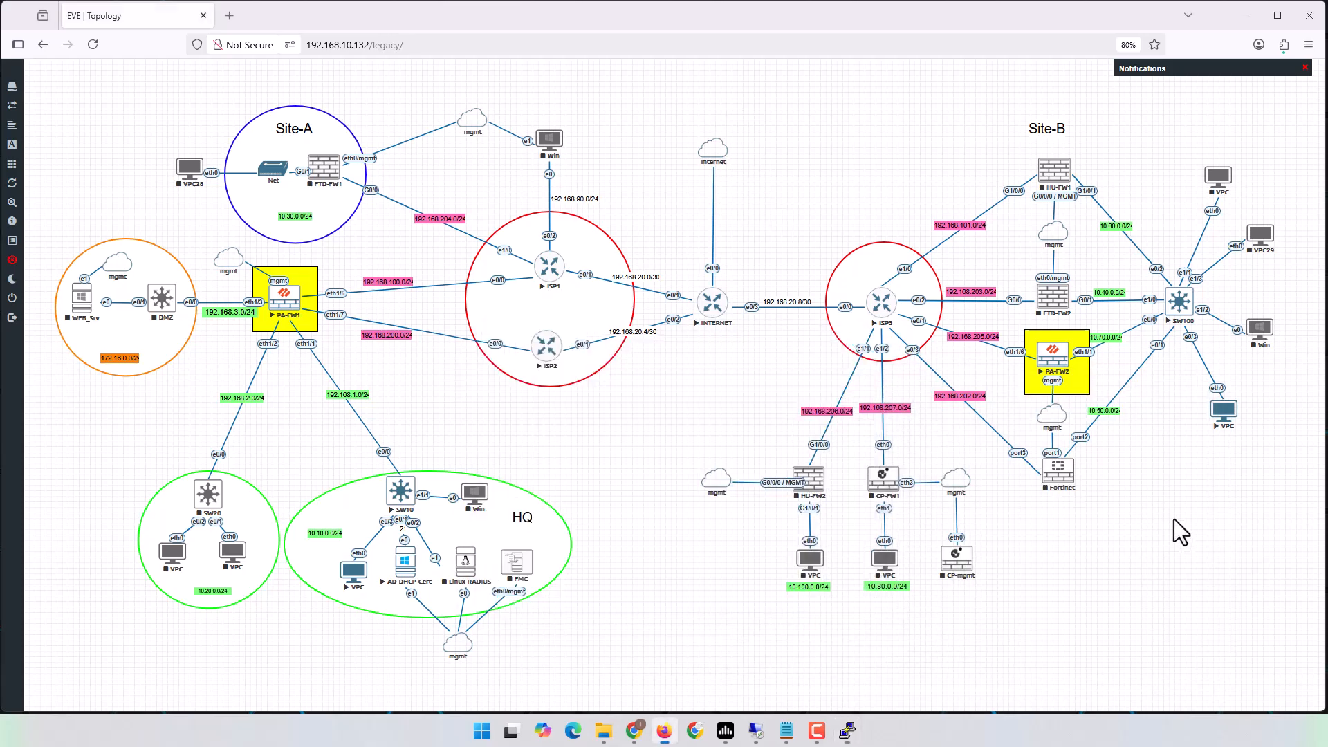
{"action": "left_click", "coordinate": [1223, 413]}
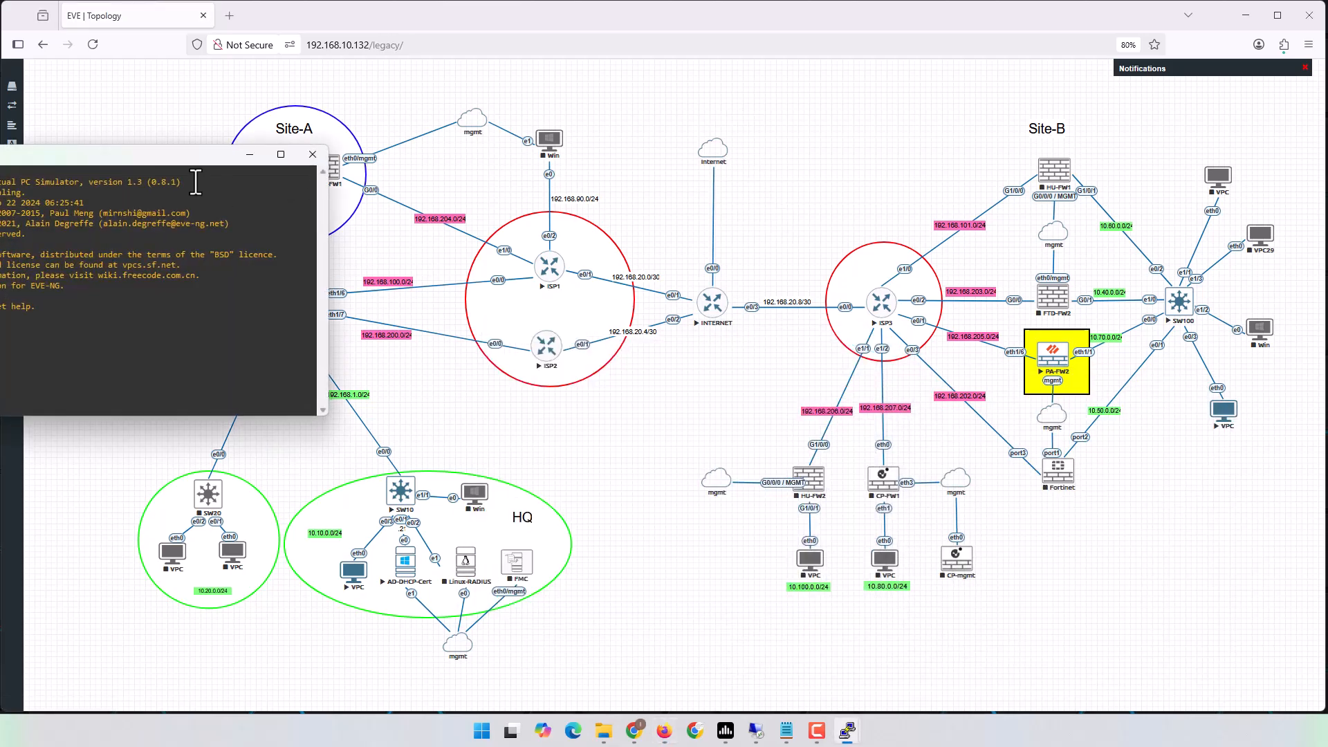
{"action": "left_click_drag", "start_coordinate": [173, 159], "coordinate": [666, 186]}
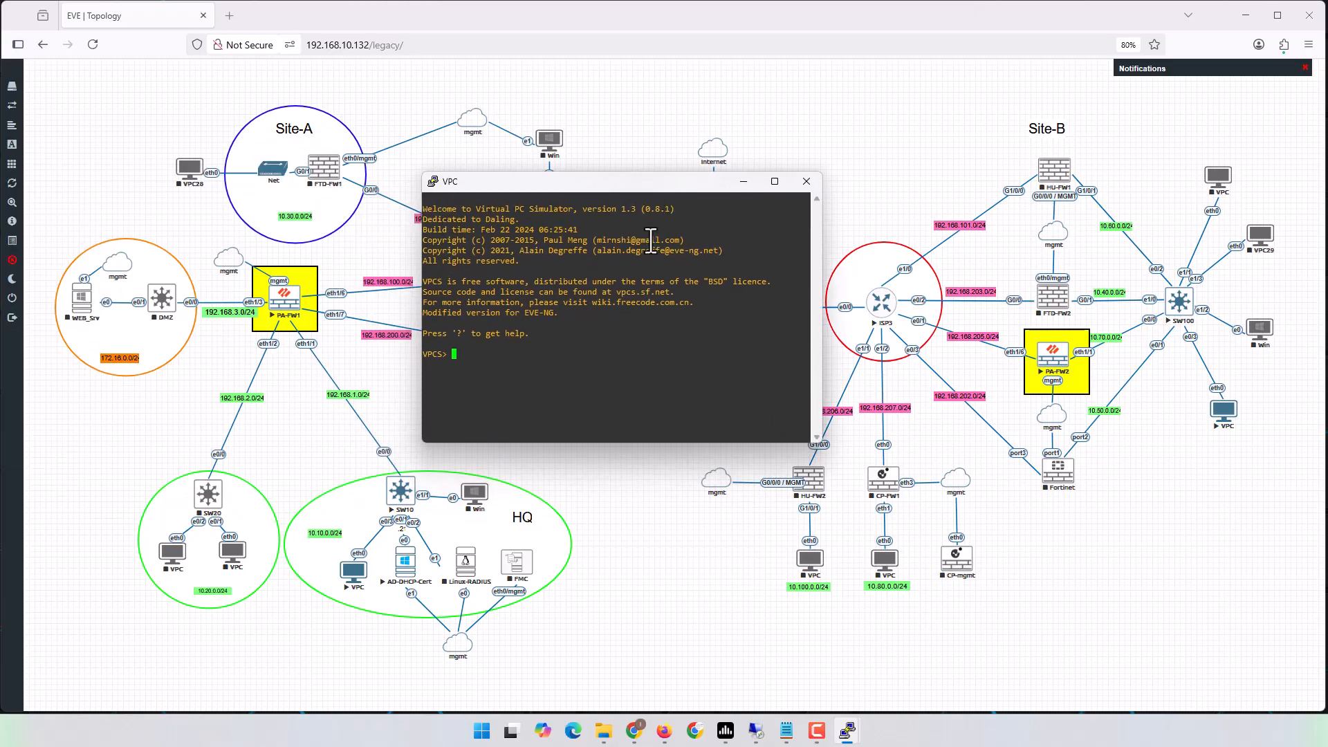
{"action": "type", "text": "ip dhcp"}
{"action": "key", "text": "Return"}
{"action": "double_click", "coordinate": [495, 364]}
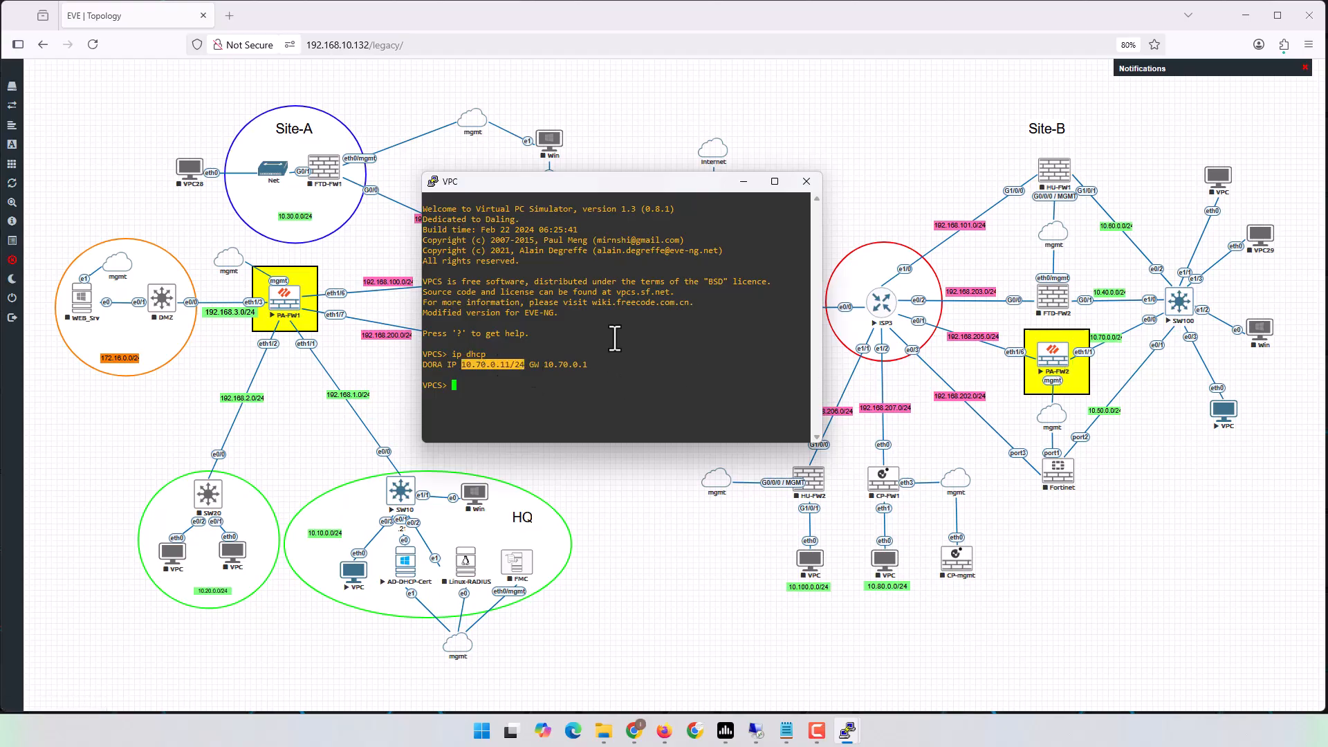
Ping 8.8.8.8 from the Site-B VPC; all five pings time out.
{"action": "key", "text": "Return"}
{"action": "key", "text": "Return"}
{"action": "type", "text": "ping 8.8.8.8"}
{"action": "key", "text": "Return"}
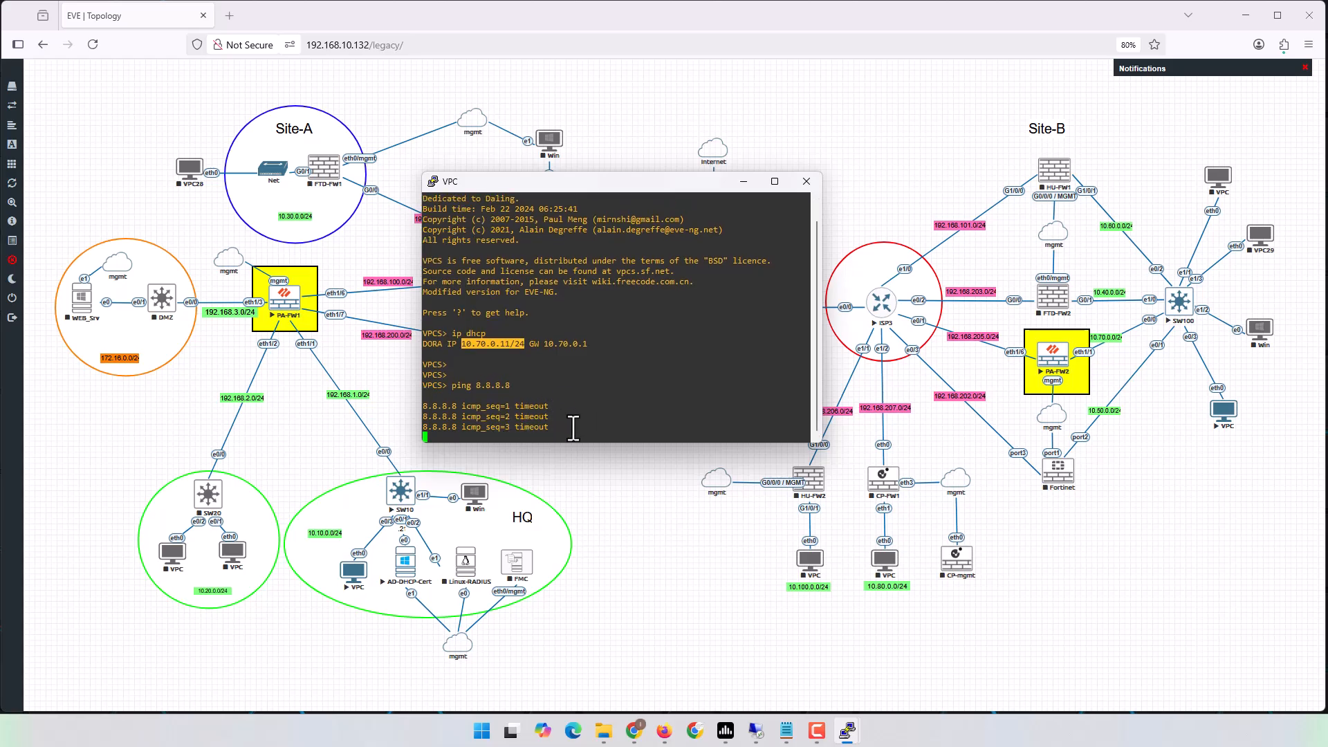
{"action": "left_click", "coordinate": [1138, 529]}
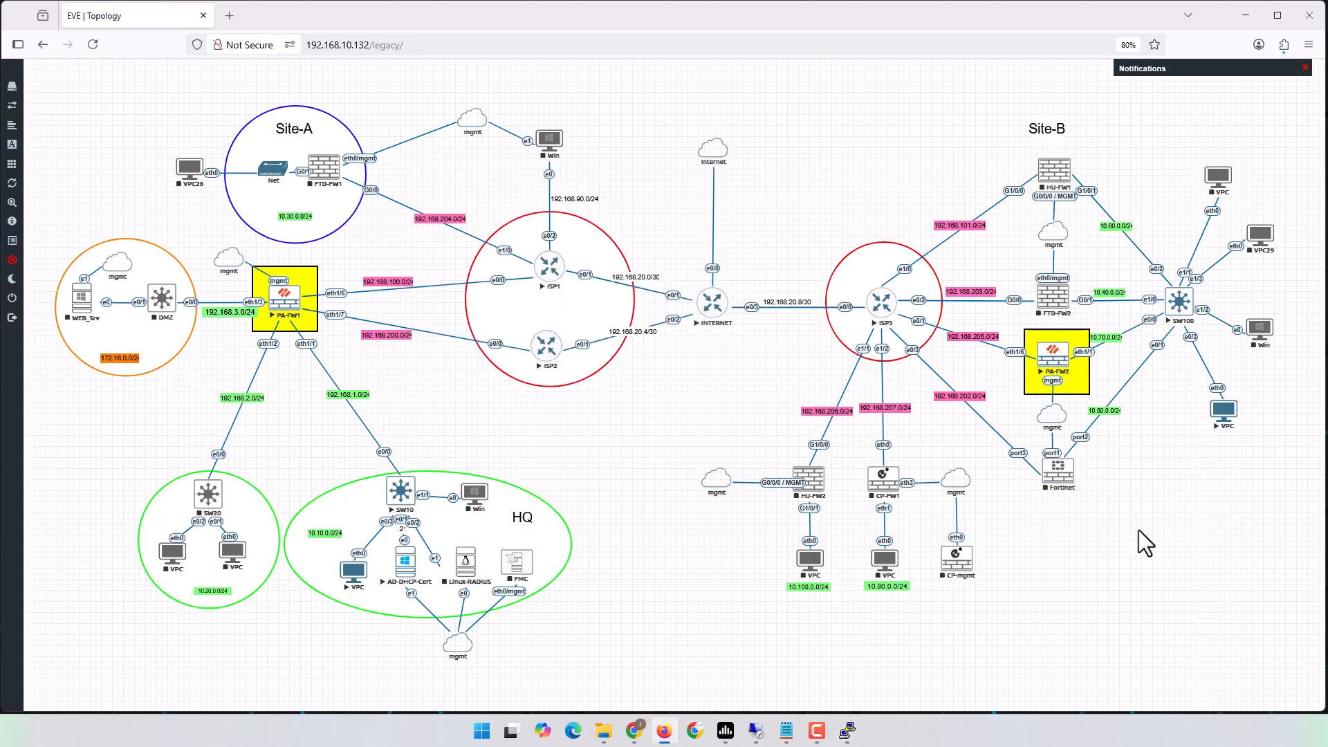
From ISP3 in enable mode, ping 8.8.8.8 with 5/5 success, then close the console session.
{"action": "left_click", "coordinate": [884, 306]}
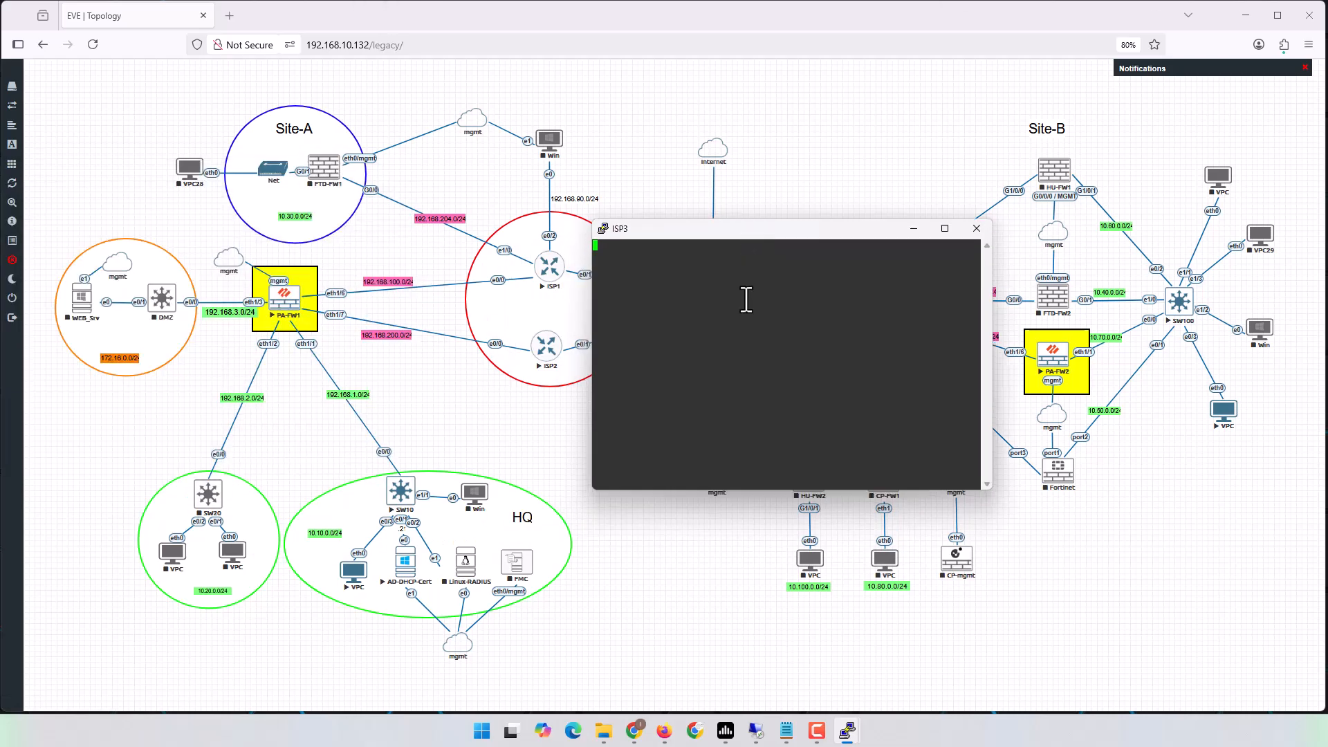
{"action": "key", "text": "Return"}
{"action": "key", "text": "Return"}
{"action": "type", "text": "en"}
{"action": "key", "text": "Return"}
{"action": "key", "text": "Return"}
{"action": "key", "text": "Return"}
{"action": "key", "text": "Return"}
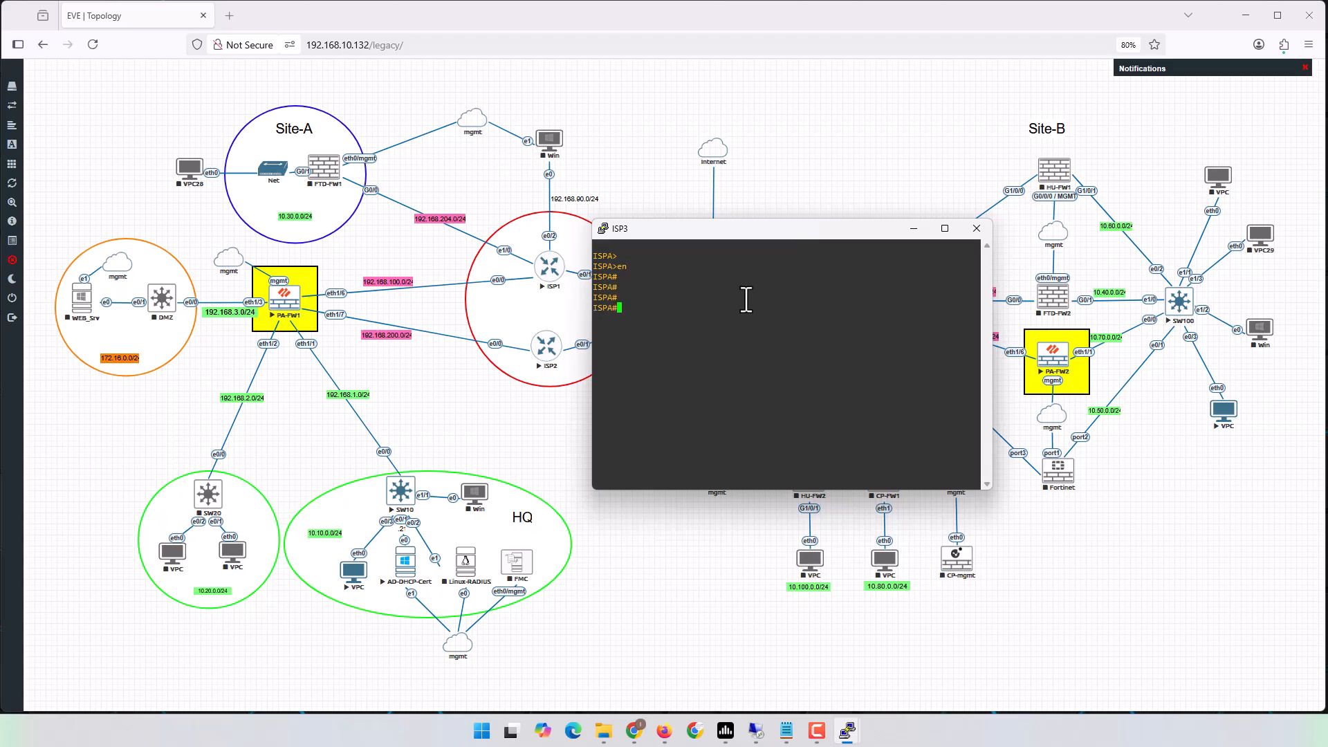
{"action": "type", "text": "ping 8.8.8.8"}
{"action": "key", "text": "Return"}
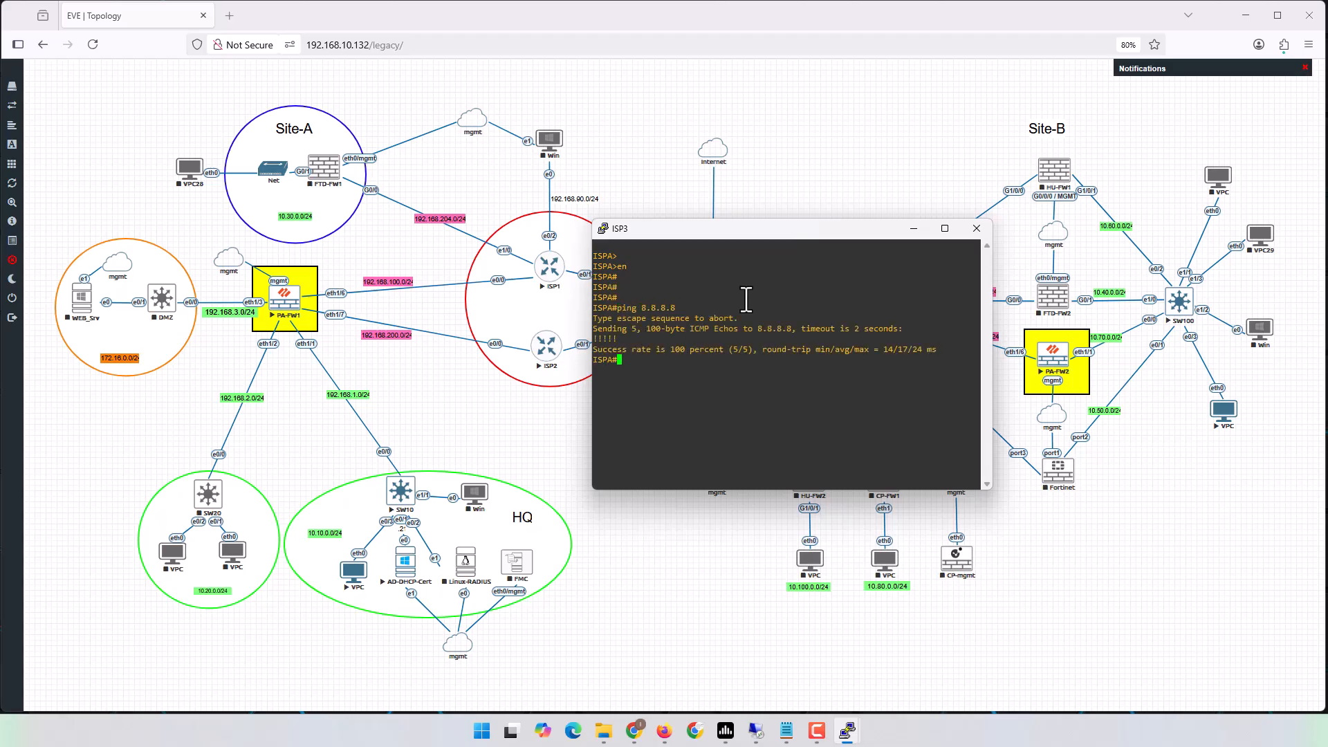
{"action": "left_click", "coordinate": [976, 229]}
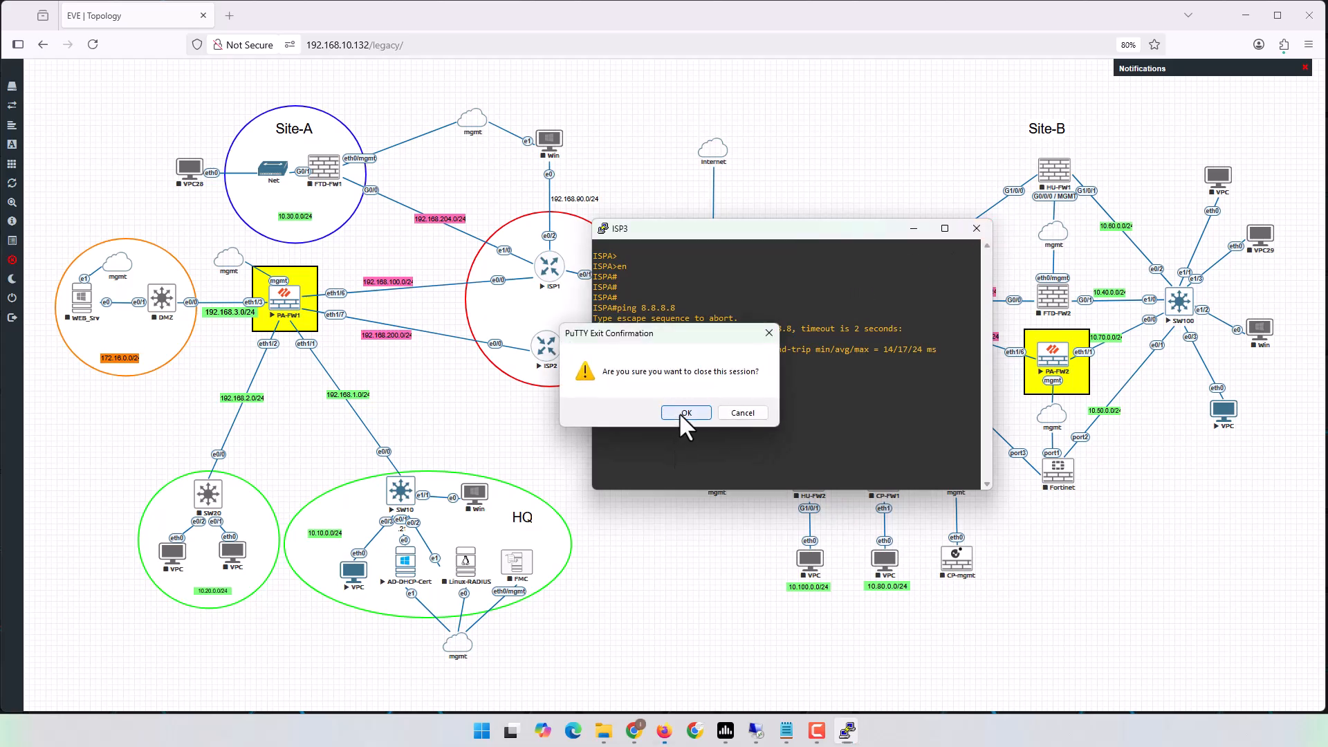
{"action": "left_click", "coordinate": [679, 412]}
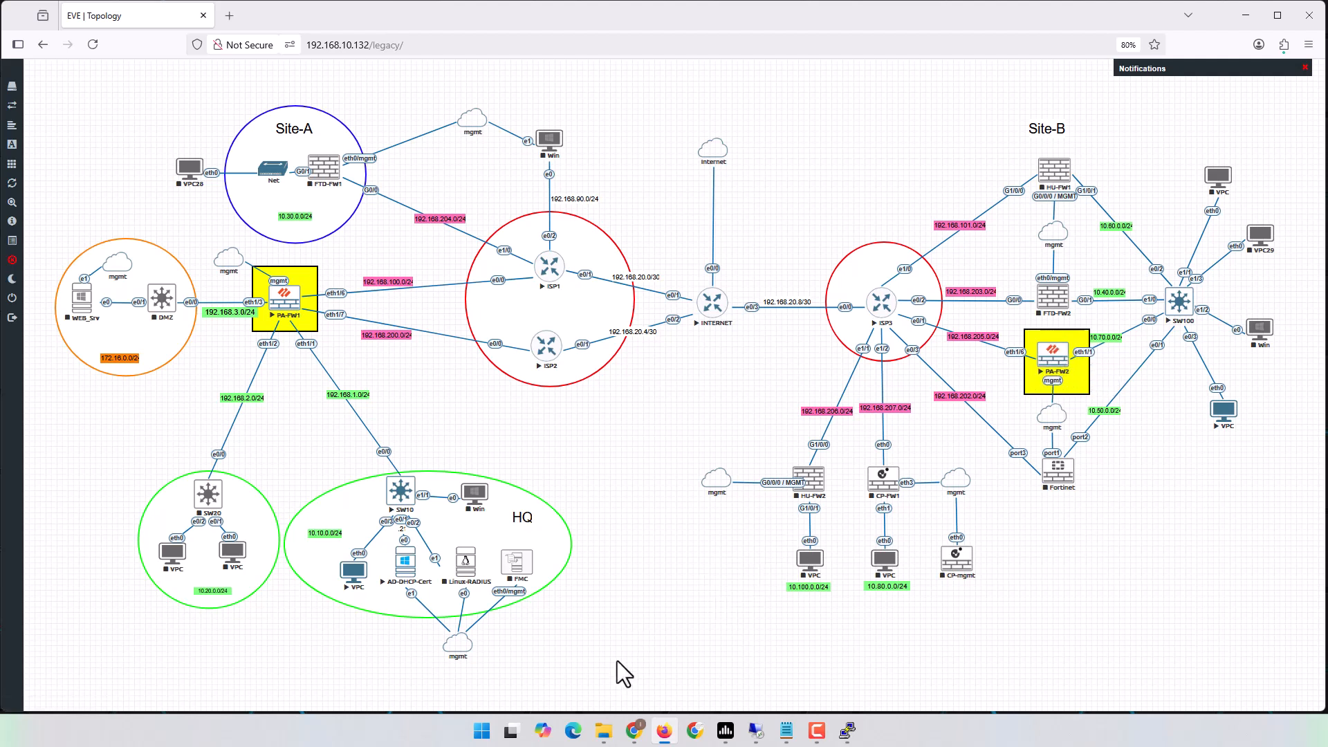
Bring PA-FW2's web UI full-screen and list its Ethernet interfaces, ethernet1/1 and ethernet1/6.
{"action": "left_click", "coordinate": [634, 731]}
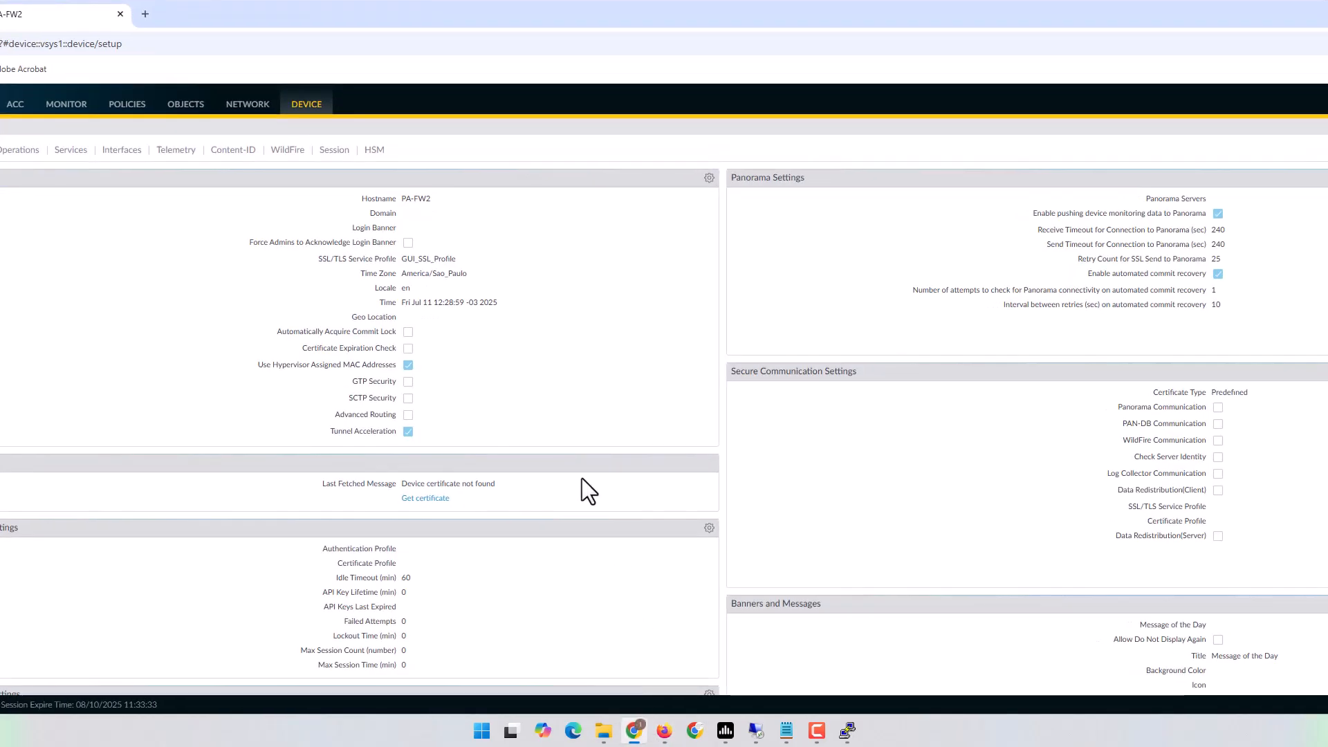
{"action": "double_click", "coordinate": [434, 19]}
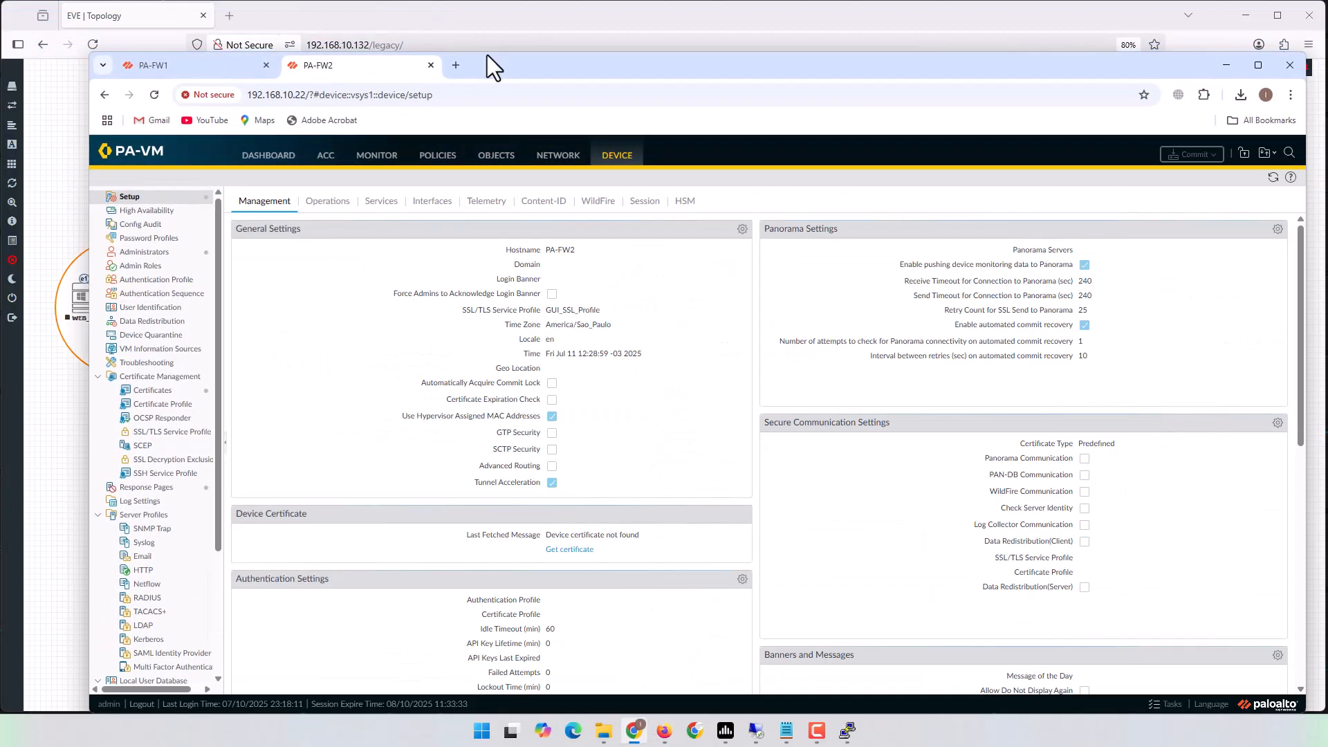
{"action": "left_click", "coordinate": [1237, 13]}
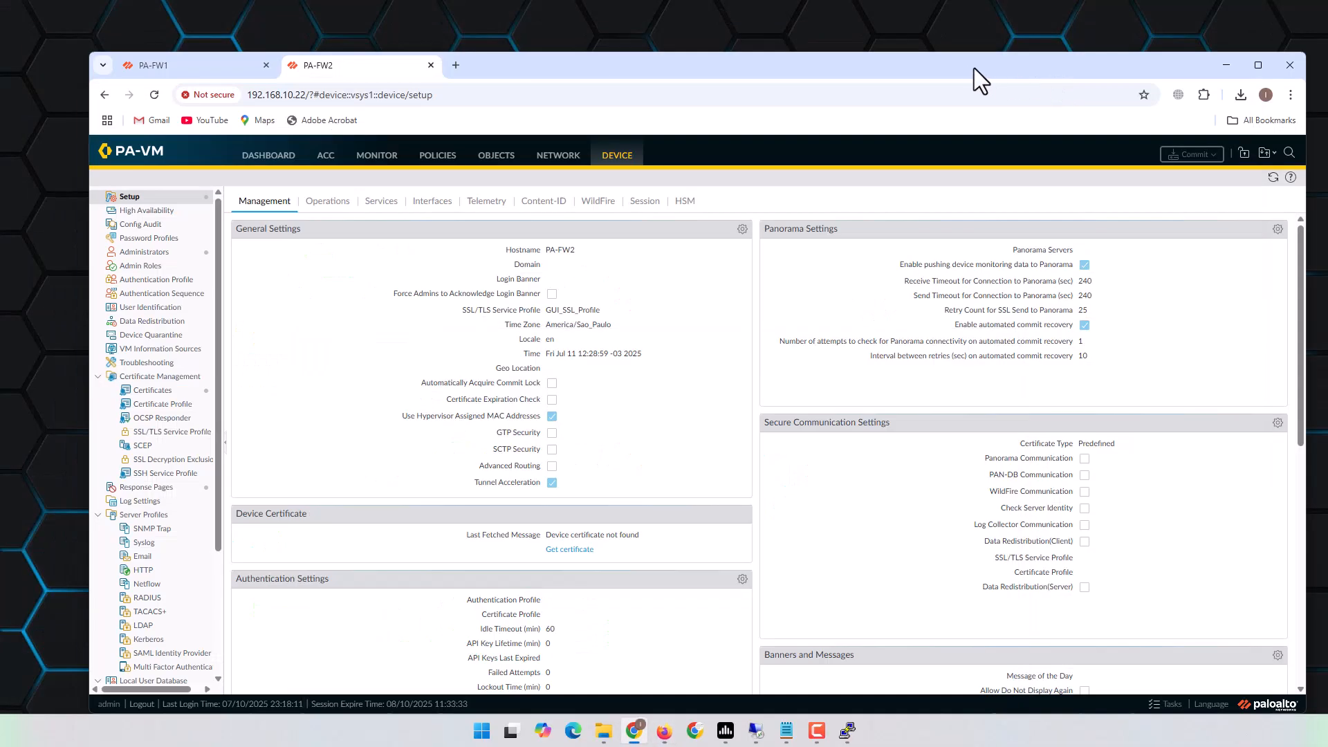
{"action": "left_click_drag", "start_coordinate": [964, 62], "coordinate": [877, 16]}
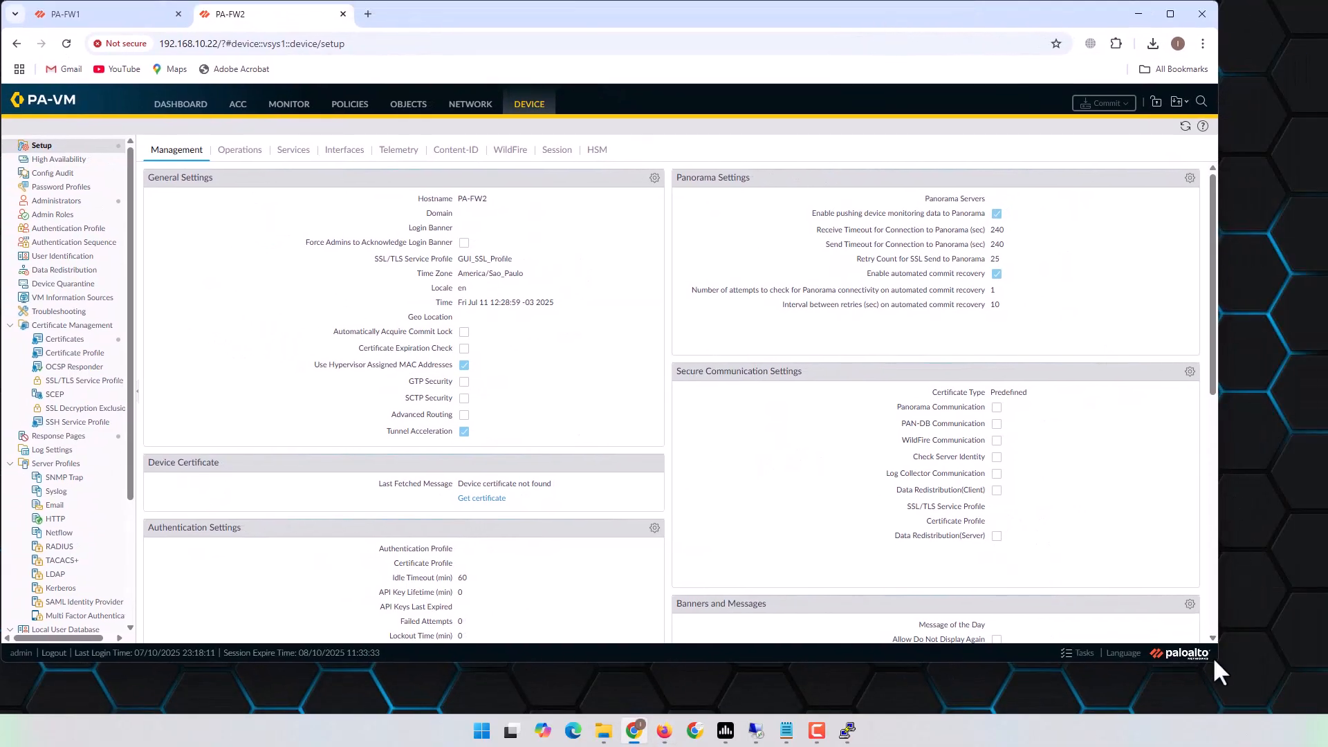
{"action": "left_click_drag", "start_coordinate": [1214, 663], "coordinate": [1319, 707]}
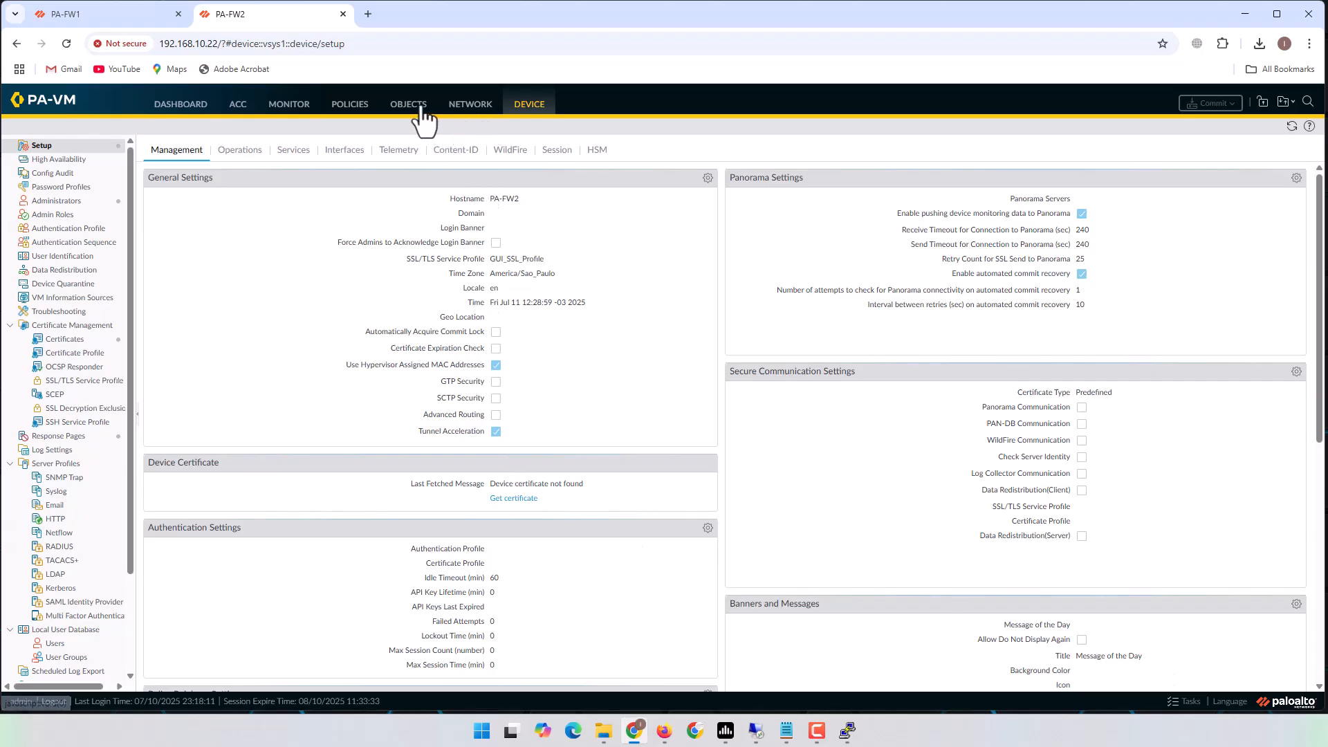
{"action": "left_click", "coordinate": [469, 108]}
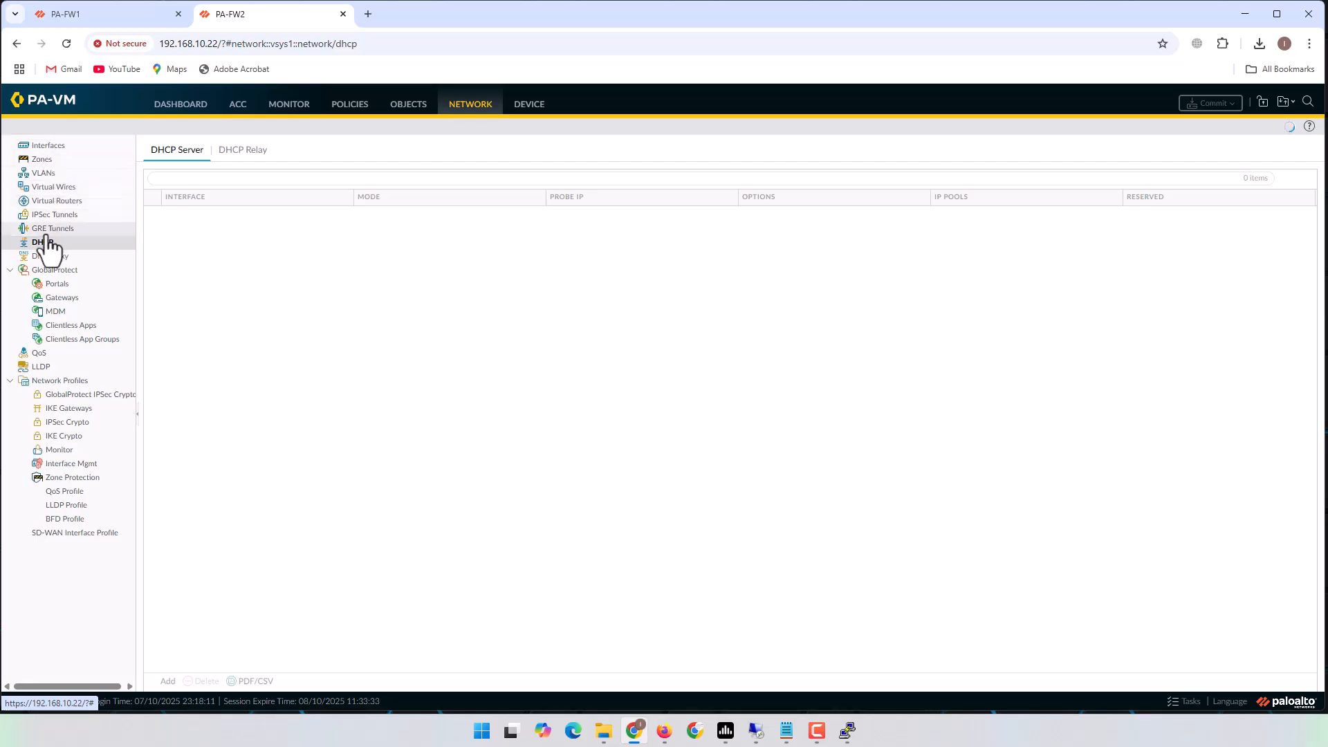
{"action": "left_click", "coordinate": [48, 146]}
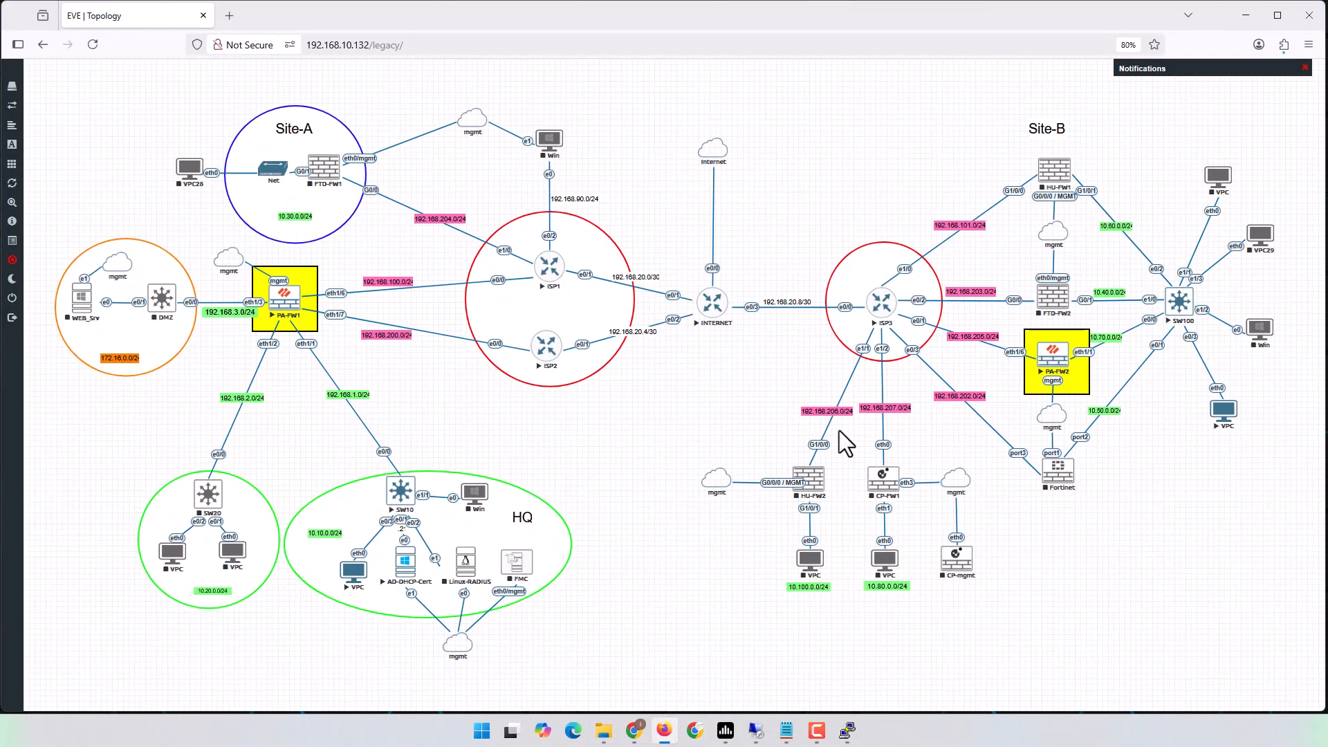
Reopen the ISP3 console and show the running config of interface e0/1.
{"action": "left_click", "coordinate": [664, 731]}
{"action": "left_click", "coordinate": [885, 308]}
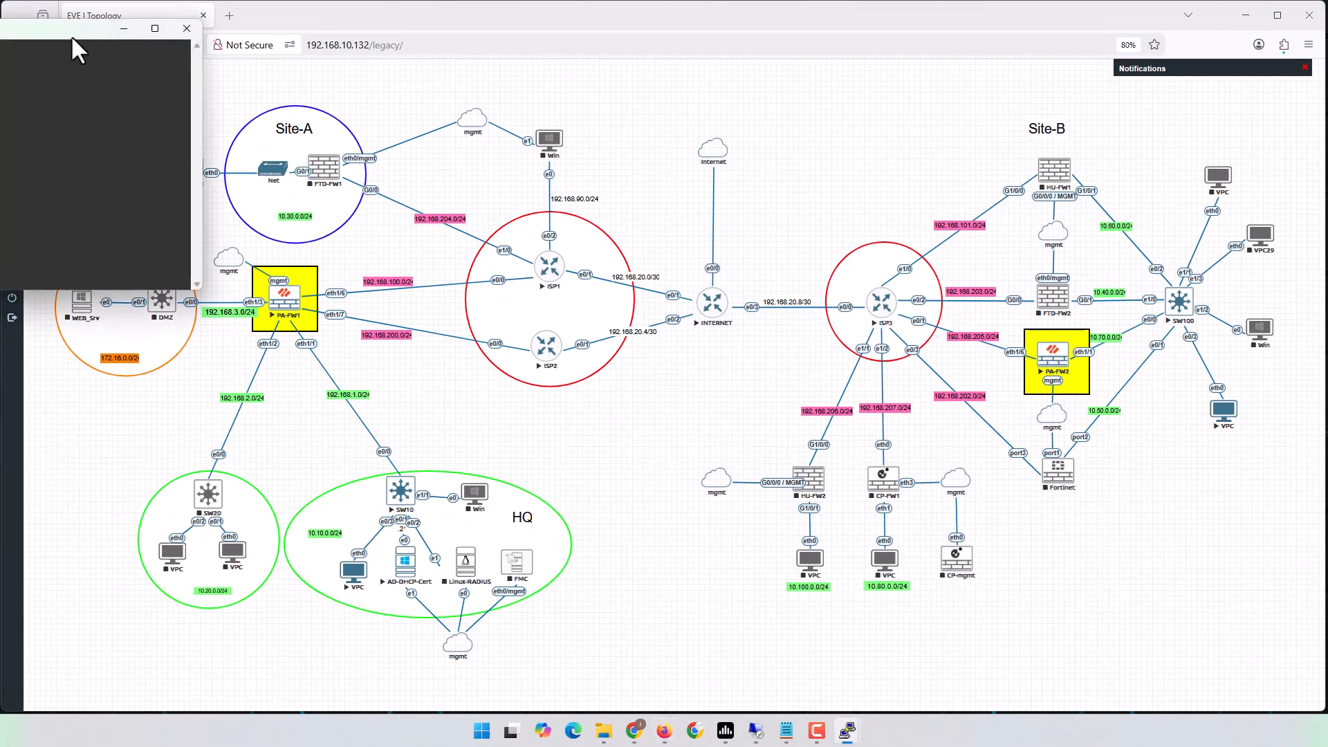
{"action": "left_click_drag", "start_coordinate": [47, 31], "coordinate": [522, 295]}
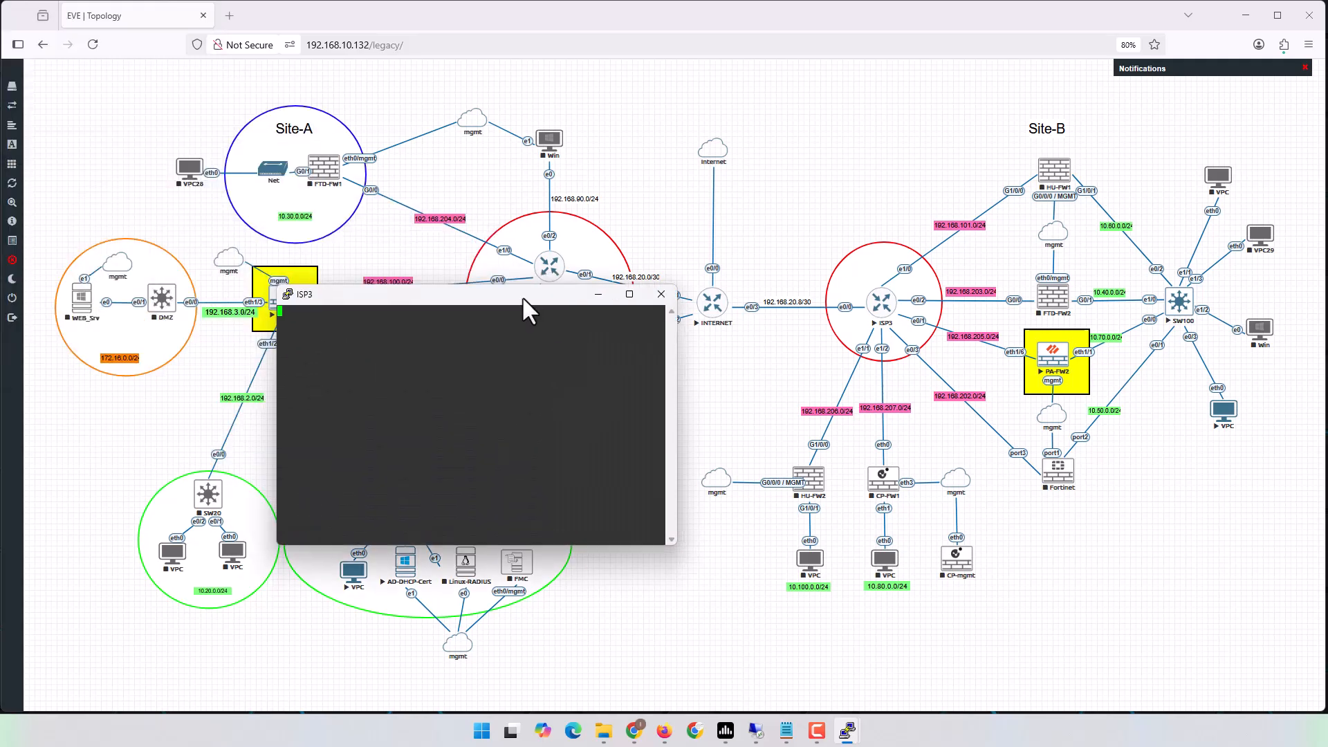
{"action": "key", "text": "Return"}
{"action": "type", "text": "sh run int e0/1"}
{"action": "key", "text": "Return"}
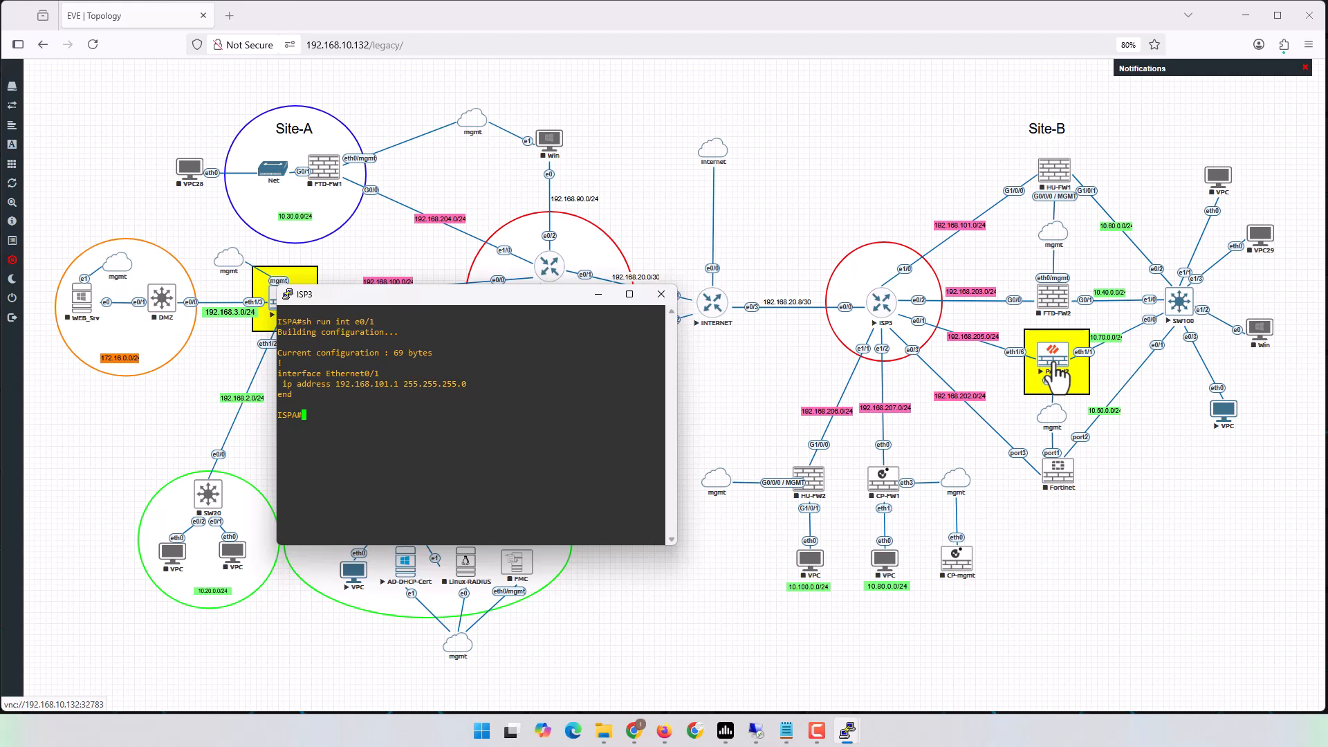
{"action": "double_click", "coordinate": [379, 384]}
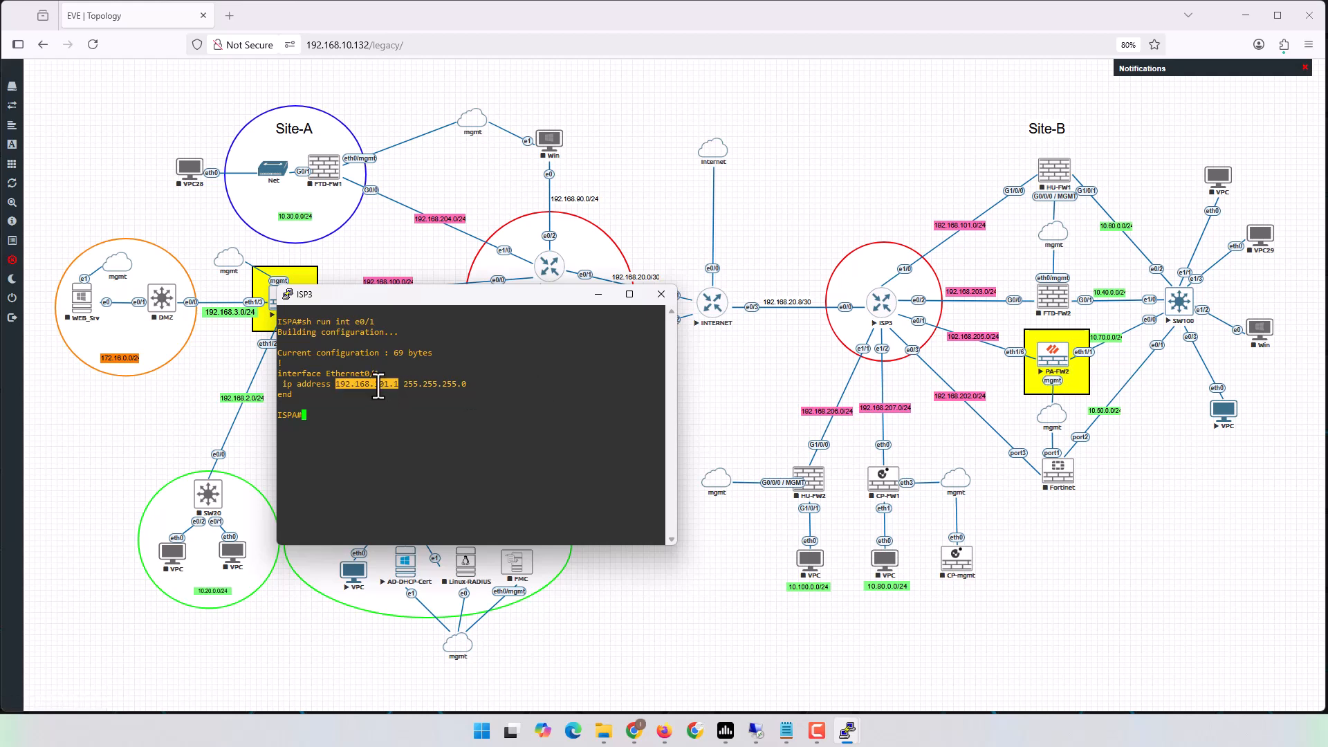
{"action": "left_click", "coordinate": [531, 406]}
Try assigning 192.168.205.1 255.255.255.0 to ISP3's e0/1; it's rejected as overlapping.
{"action": "type", "text": "con t"}
{"action": "key", "text": "BackSpace"}
{"action": "key", "text": "BackSpace"}
{"action": "key", "text": "BackSpace"}
{"action": "key", "text": "BackSpace"}
{"action": "type", "text": "conf t"}
{"action": "key", "text": "Return"}
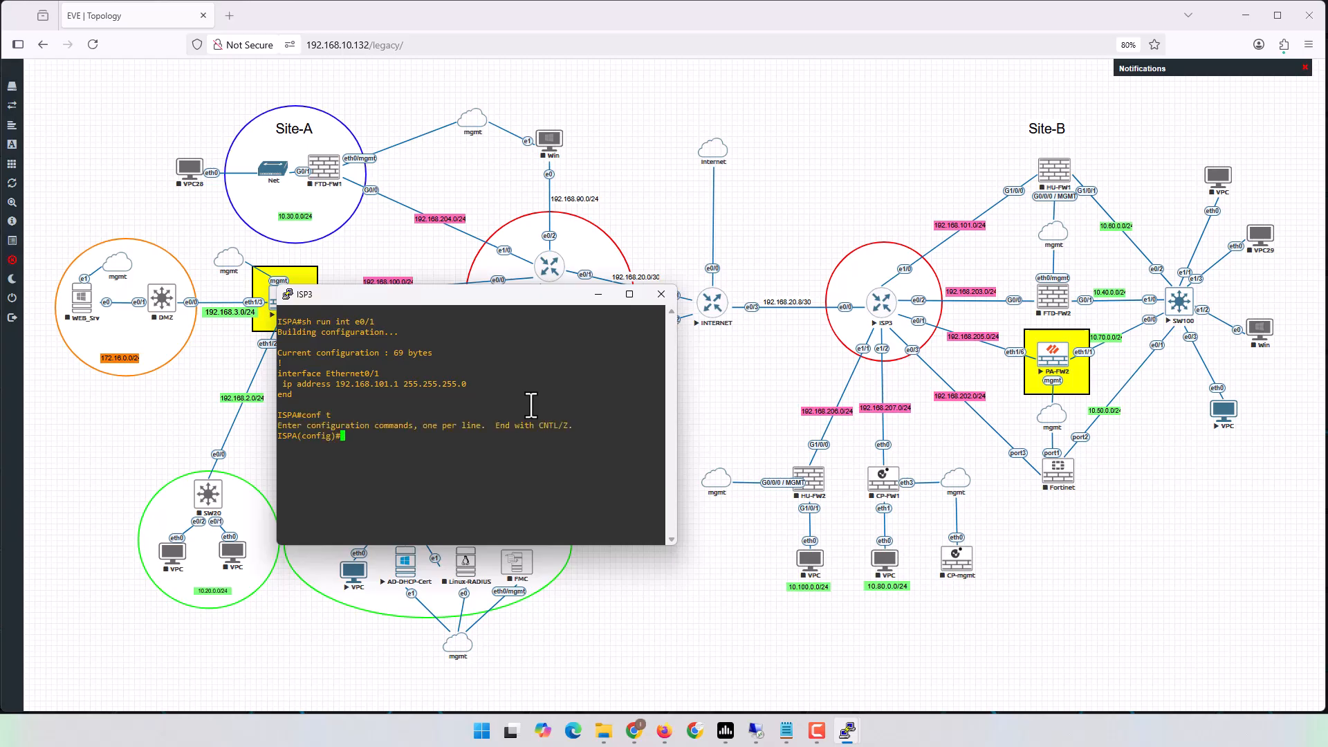
{"action": "type", "text": "int e0.1"}
{"action": "key", "text": "Return"}
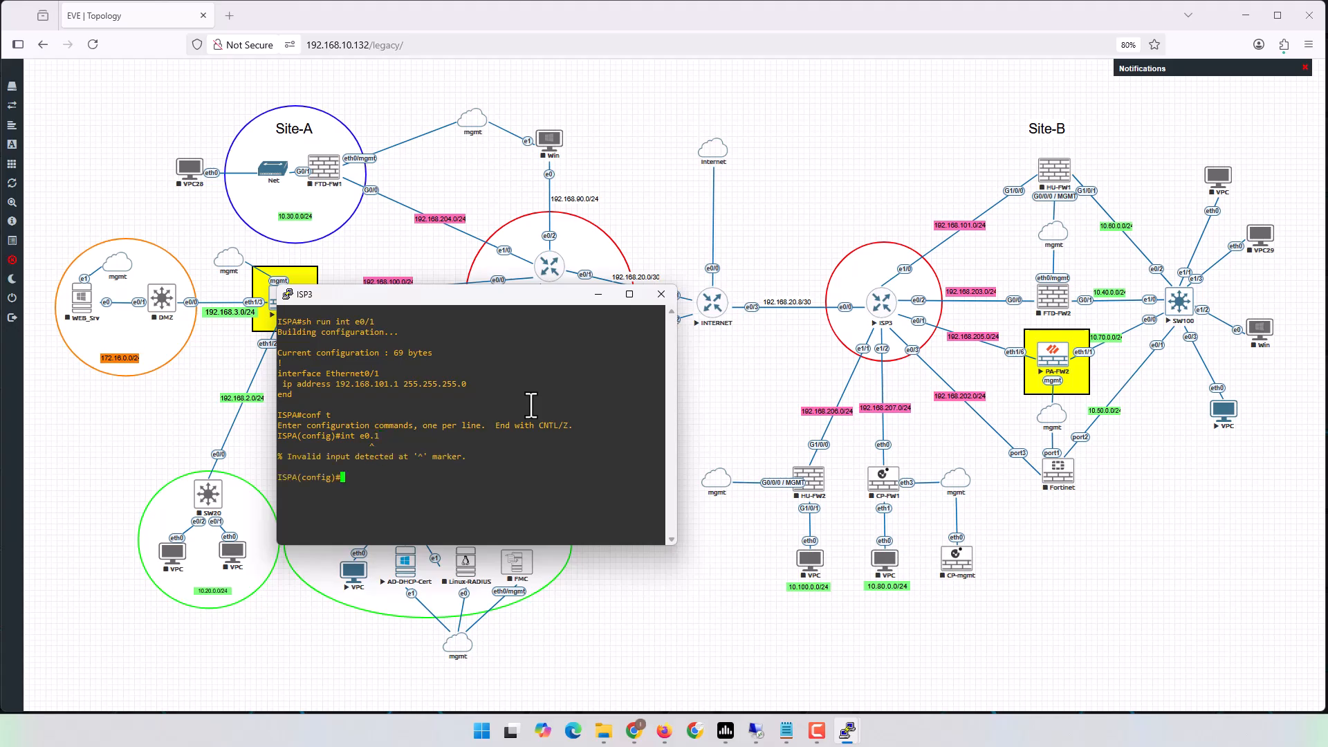
{"action": "type", "text": "int e0/1"}
{"action": "key", "text": "Return"}
{"action": "type", "text": "ip add"}
{"action": "key", "text": "Tab"}
{"action": "type", "text": "192.168."}
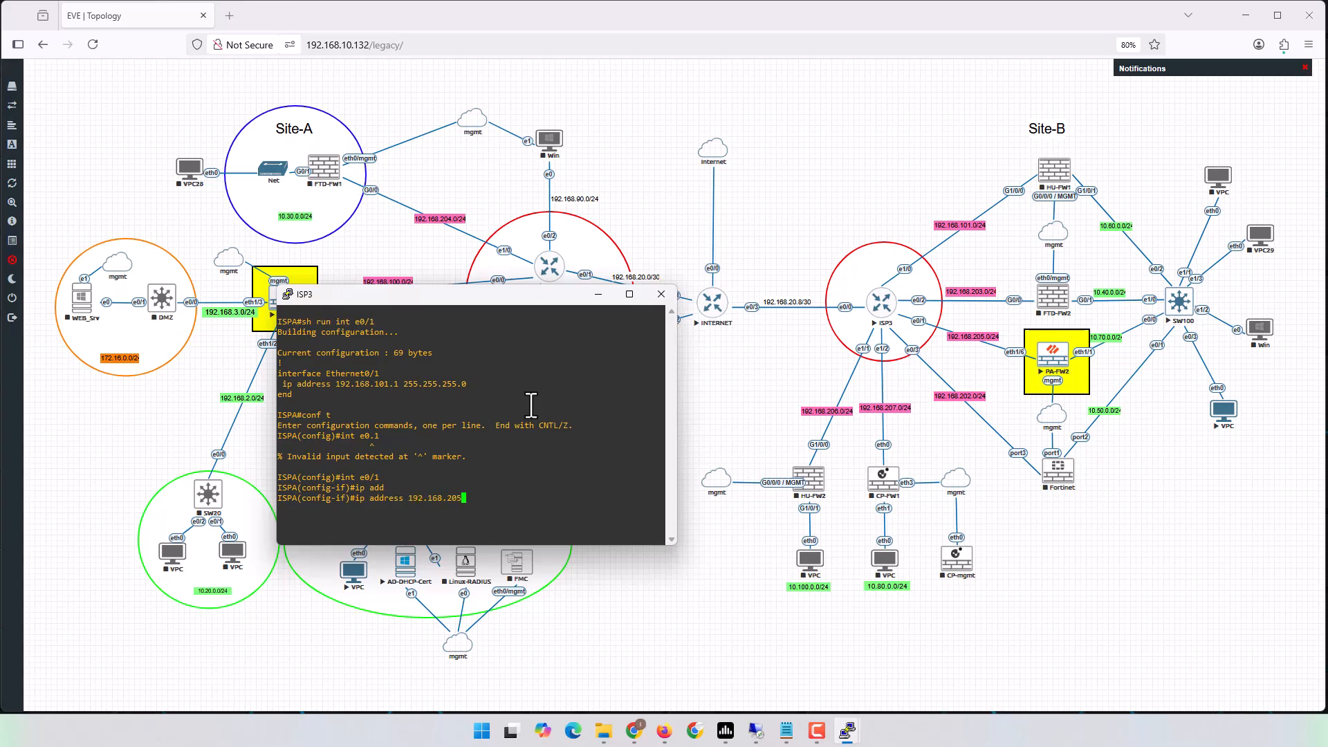
{"action": "type", "text": "205.1 255.255.255.0"}
{"action": "key", "text": "Return"}
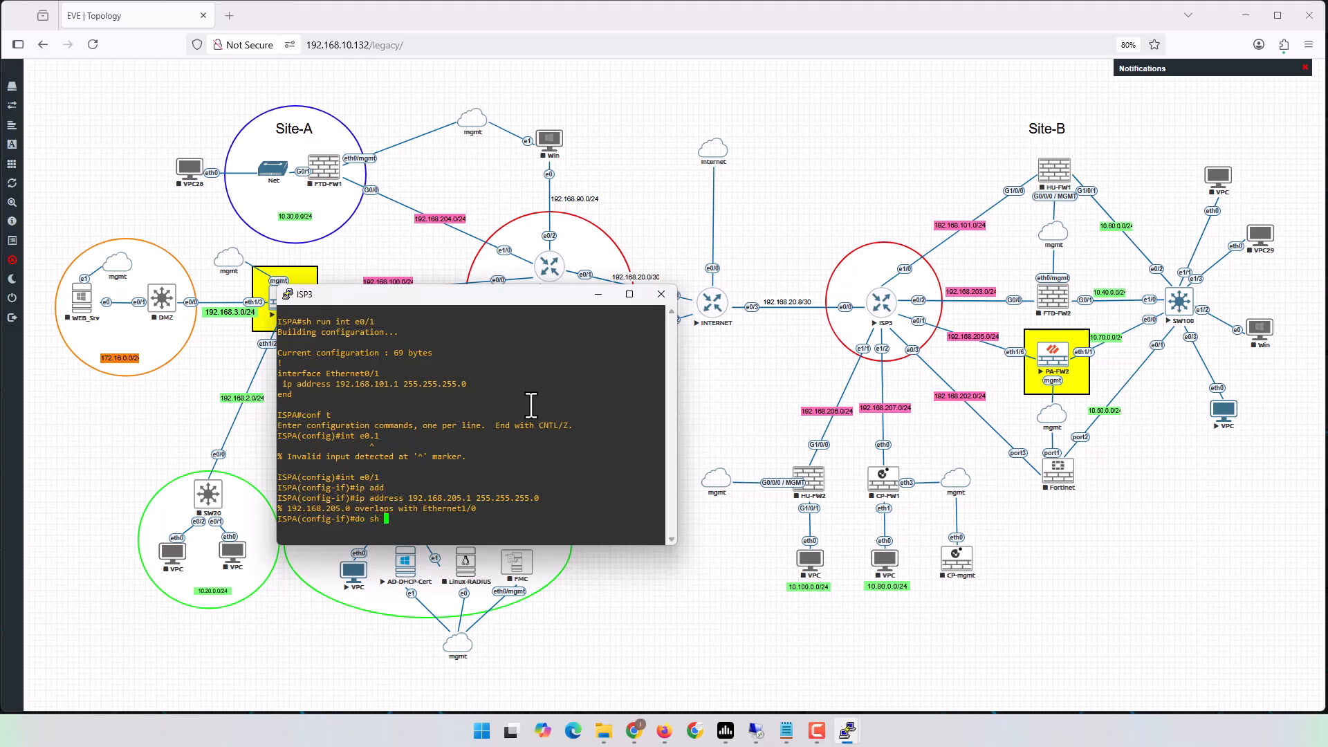
Retry the do sh ip int br interface summary, fixing the typos.
{"action": "type", "text": "do ip int br"}
{"action": "key", "text": "Return"}
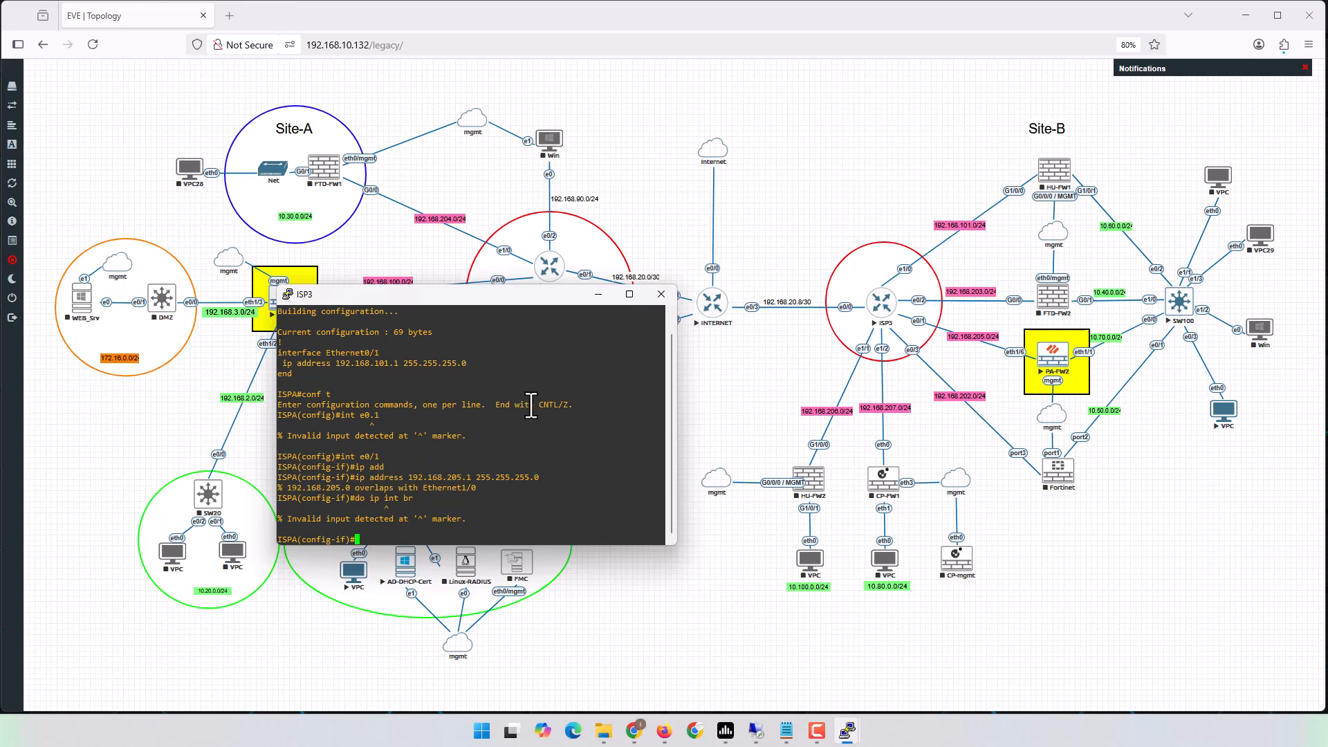
{"action": "type", "text": "do sh iip int br"}
{"action": "key", "text": "Return"}
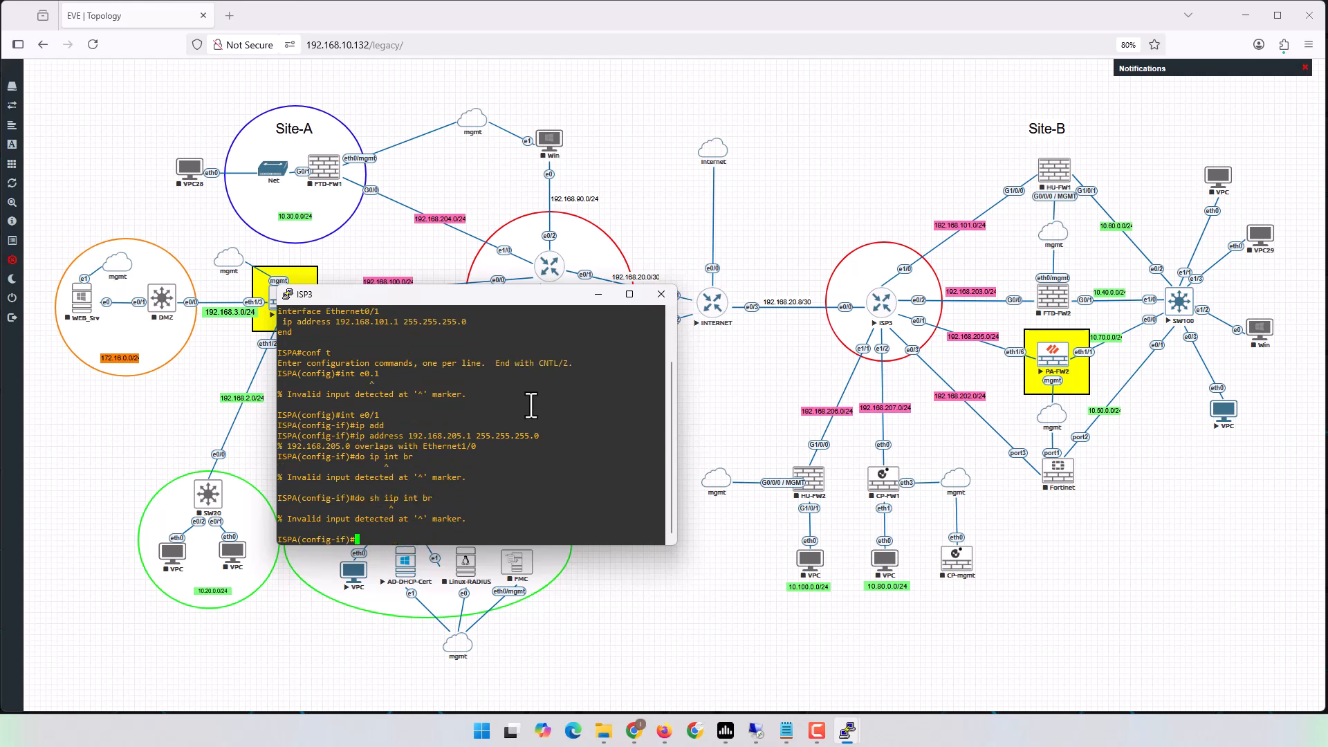
{"action": "key", "text": "Up"}
{"action": "key", "text": "Left"}
{"action": "key", "text": "BackSpace"}
Find Ethernet1/0 holding 192.168.205.1 in the interface brief and remove its address.
{"action": "key", "text": "Return"}
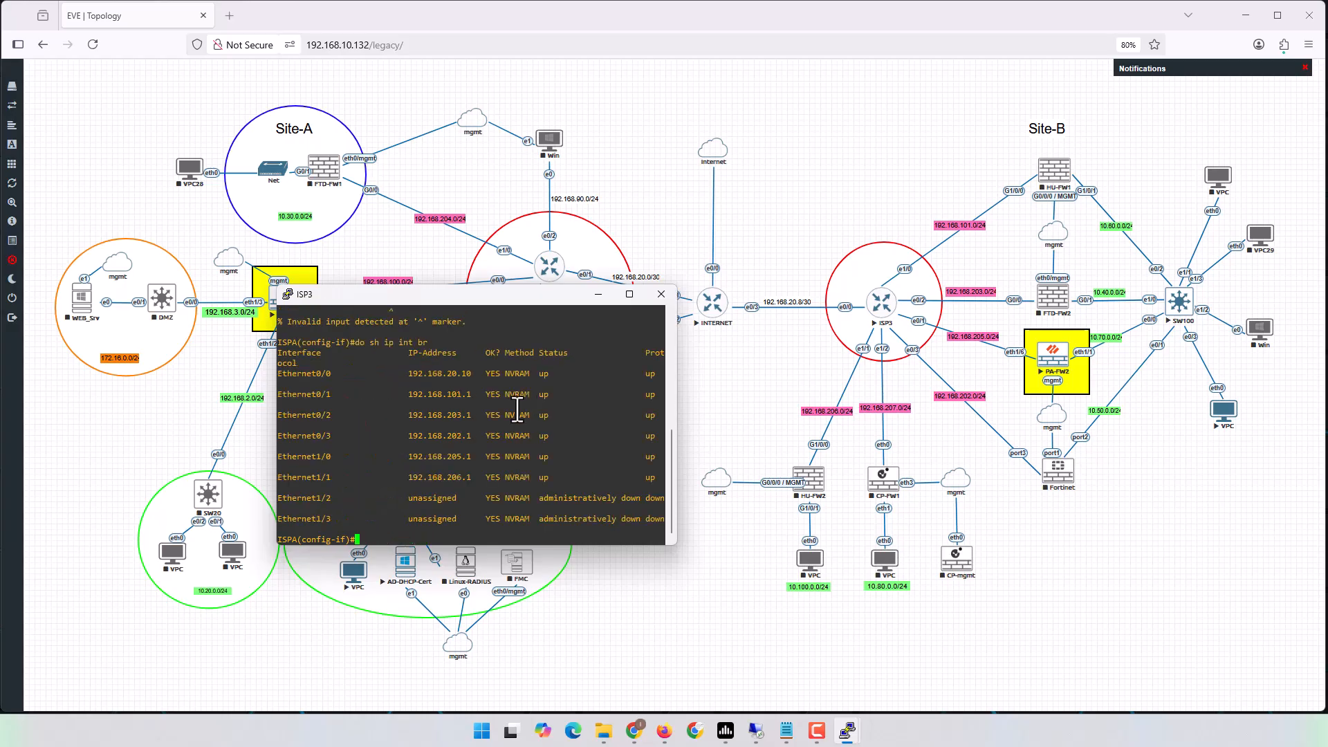
{"action": "left_click_drag", "start_coordinate": [311, 456], "coordinate": [491, 457]}
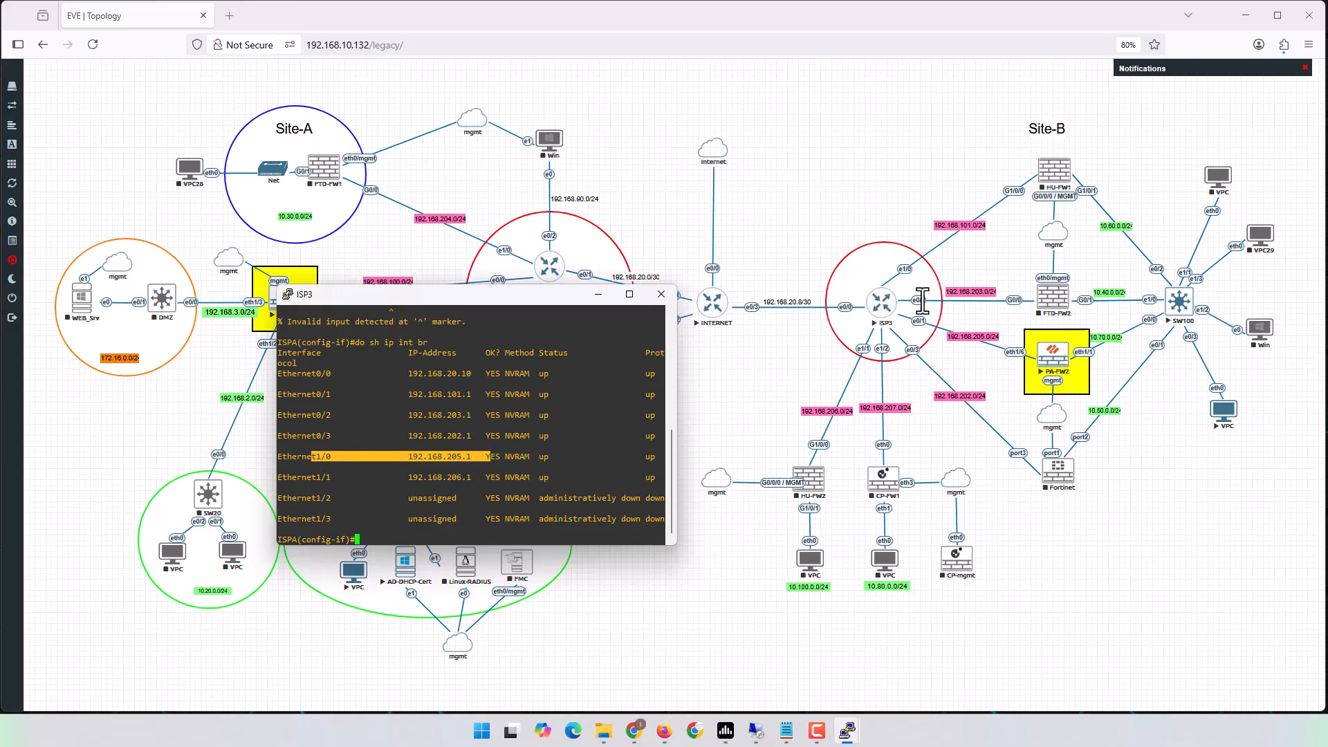
{"action": "left_click", "coordinate": [540, 446]}
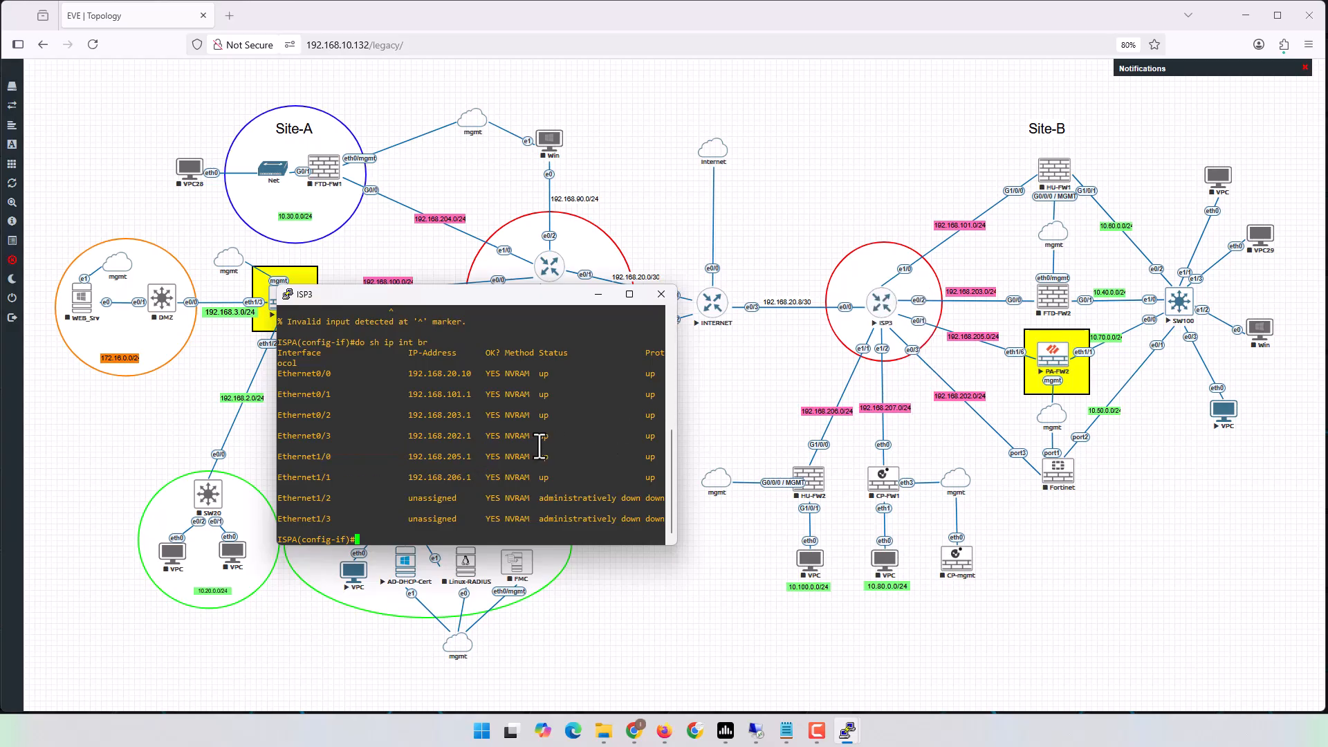
{"action": "type", "text": "int e0"}
{"action": "key", "text": "Return"}
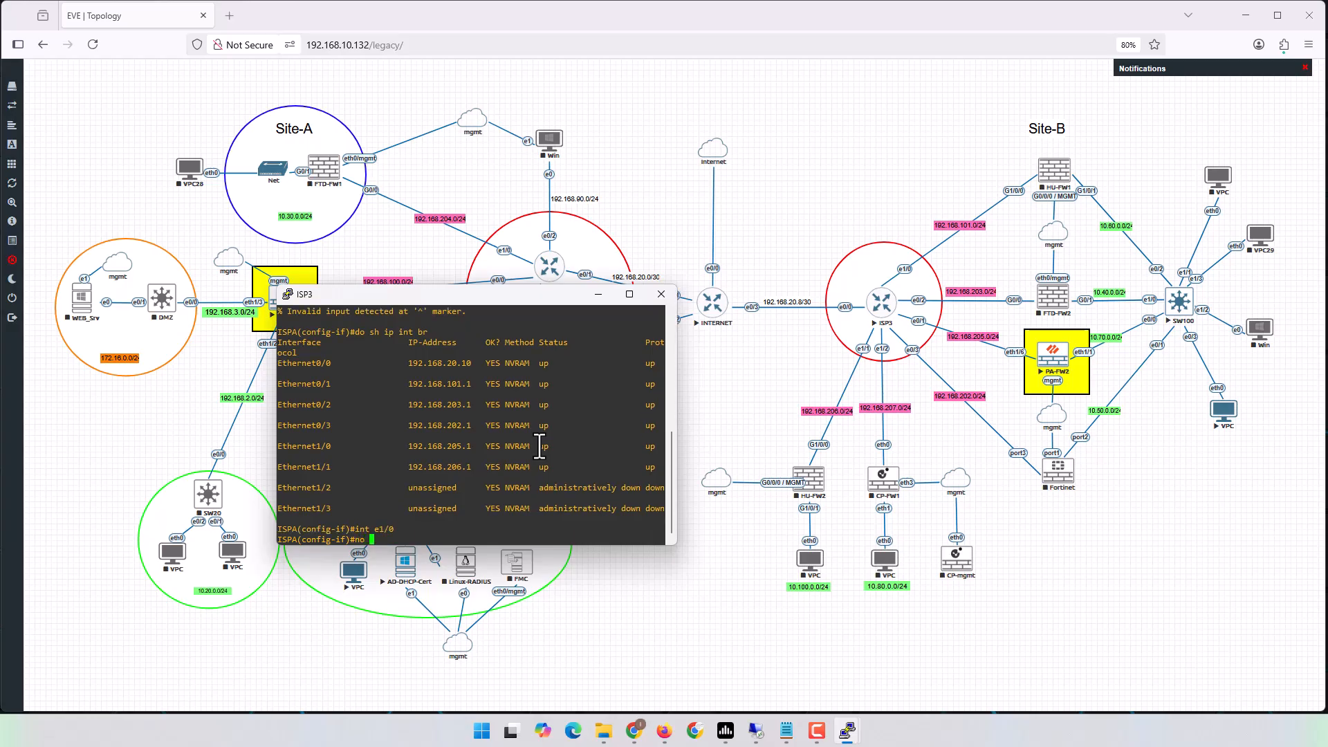
{"action": "type", "text": "no ip add"}
{"action": "key", "text": "Tab"}
{"action": "key", "text": "Return"}
{"action": "key", "text": "Return"}
{"action": "key", "text": "Return"}
{"action": "key", "text": "Return"}
{"action": "key", "text": "Return"}
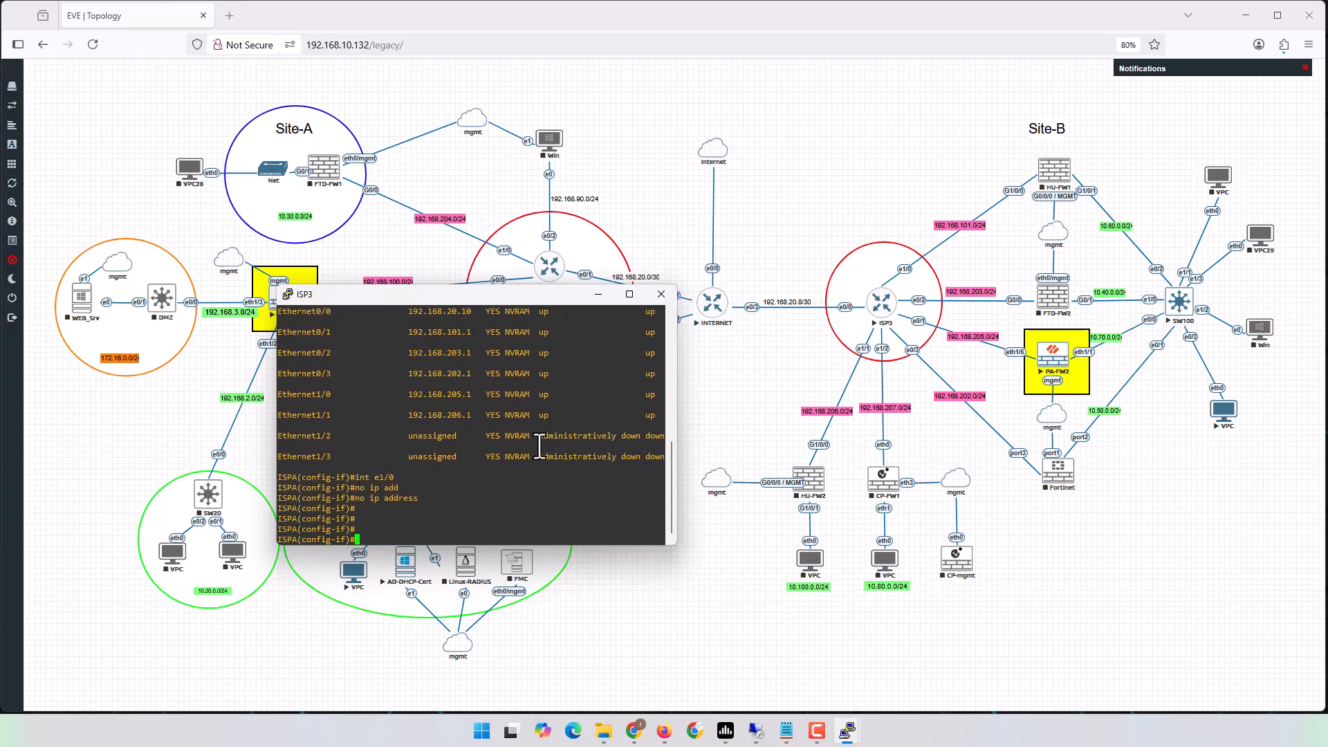
Assign 192.168.205.1 255.255.255.0 to ISP3's Ethernet0/1.
{"action": "type", "text": "int "}
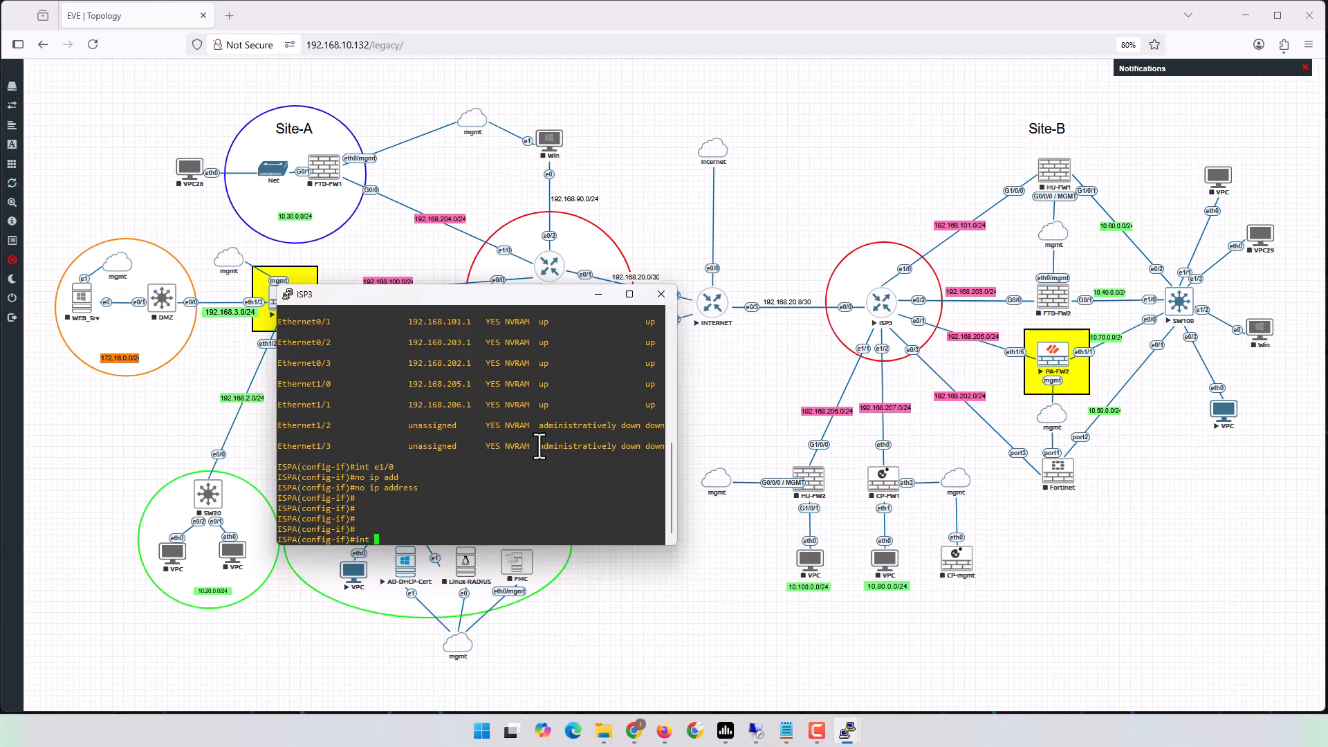
{"action": "type", "text": "e0/1"}
{"action": "key", "text": "Return"}
{"action": "type", "text": "ig-if)#i"}
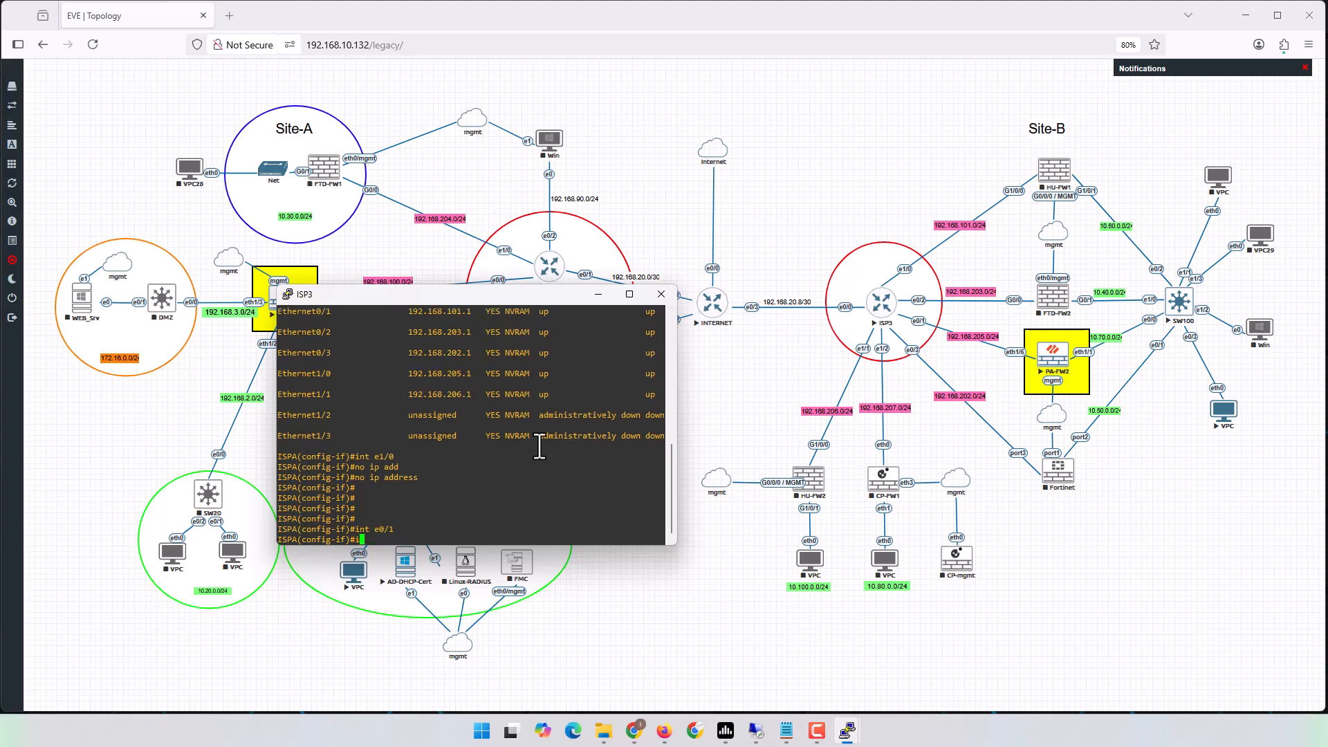
{"action": "type", "text": "p add"}
{"action": "key", "text": "Tab"}
{"action": "type", "text": "192.168"}
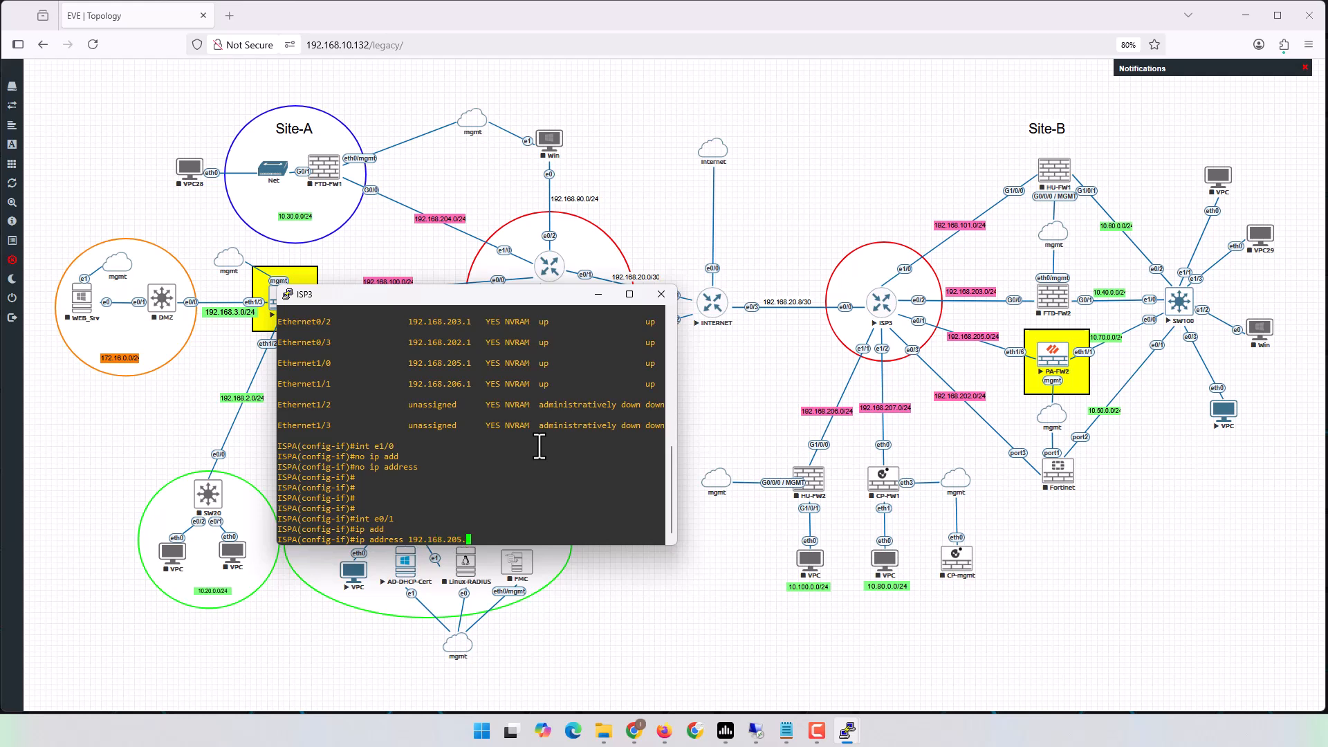
{"action": "type", "text": ".205.1 255.255.2555.0"}
{"action": "key", "text": "Return"}
{"action": "key", "text": "Return"}
{"action": "key", "text": "Return"}
Leave configuration mode, save ISP3's config with wr, and close the console.
{"action": "key", "text": "ctrl+z"}
{"action": "key", "text": "Return"}
{"action": "key", "text": "Return"}
{"action": "key", "text": "Return"}
{"action": "type", "text": "wr"}
{"action": "key", "text": "Return"}
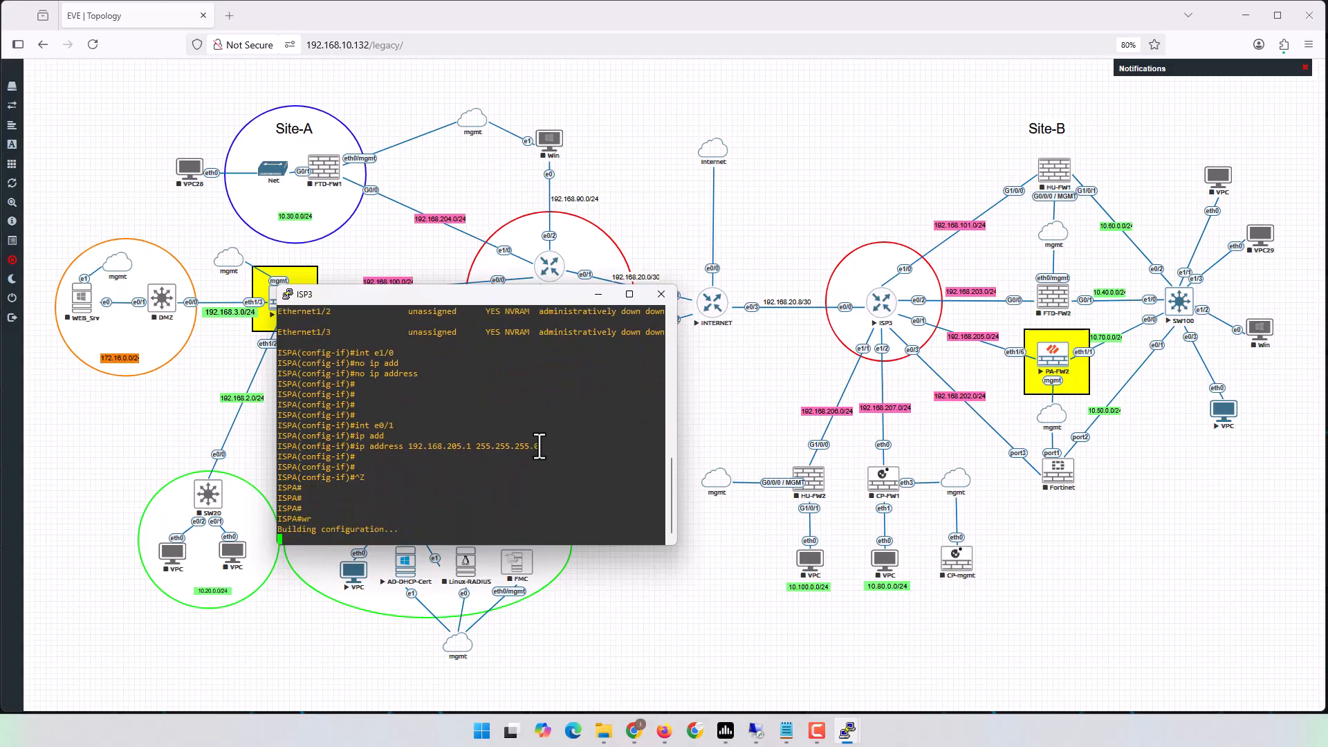
{"action": "left_click", "coordinate": [660, 295]}
Rerun ping 8.8.8.8 from the 10.70.0.11 VPC, now succeeding.
{"action": "left_click", "coordinate": [691, 414]}
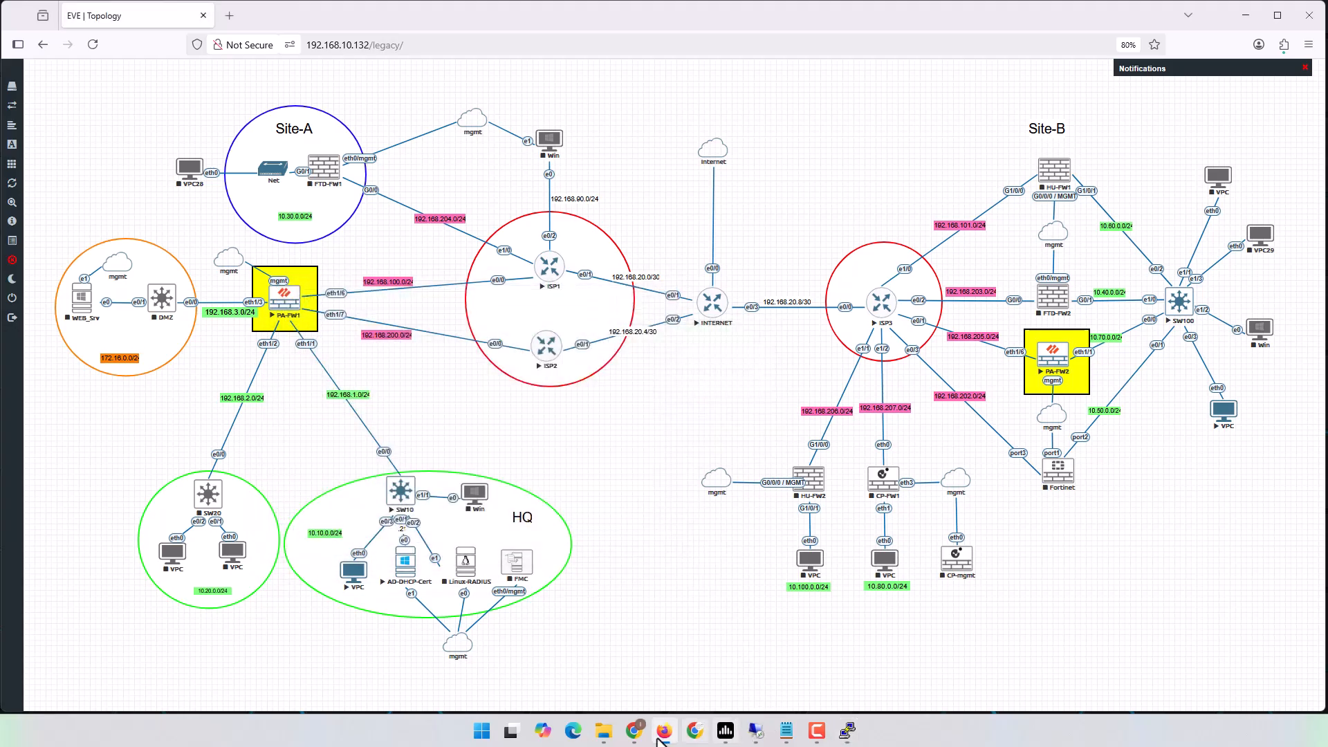
{"action": "left_click", "coordinate": [1277, 16]}
{"action": "left_click", "coordinate": [1126, 154]}
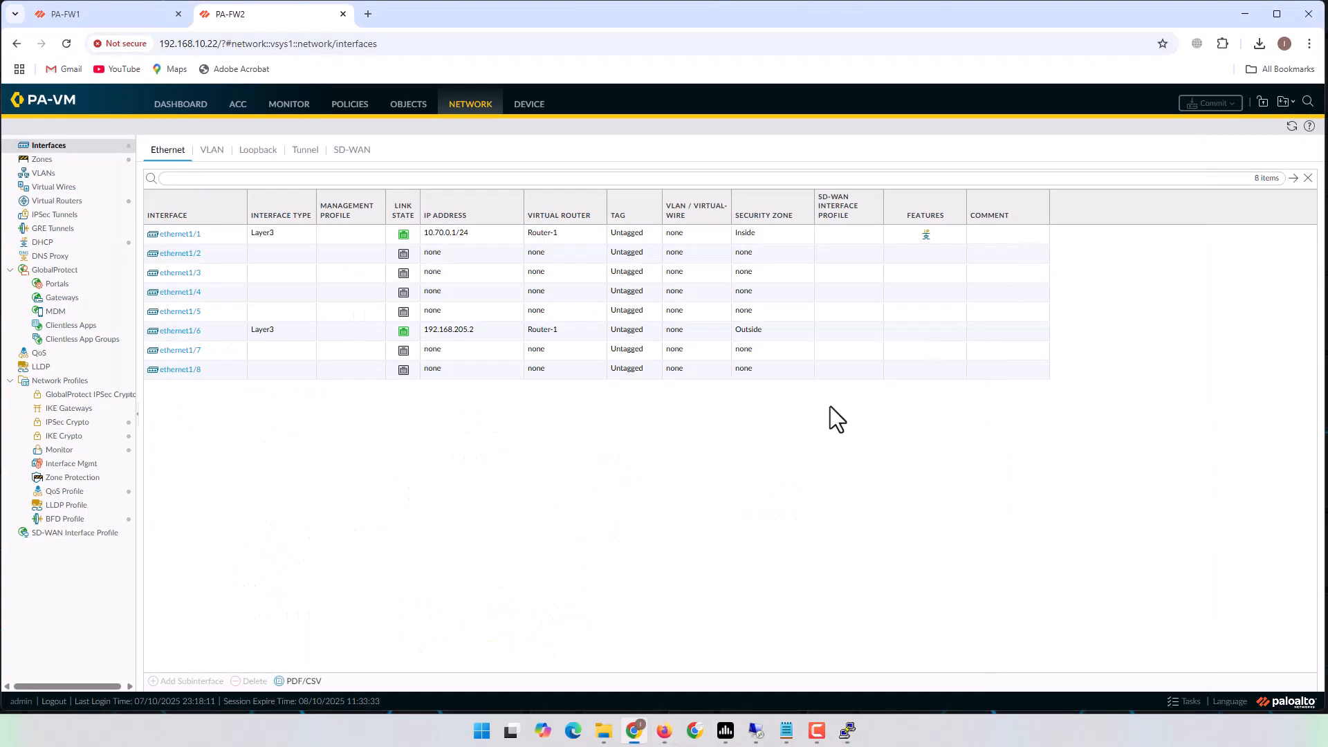
{"action": "left_click", "coordinate": [1244, 14]}
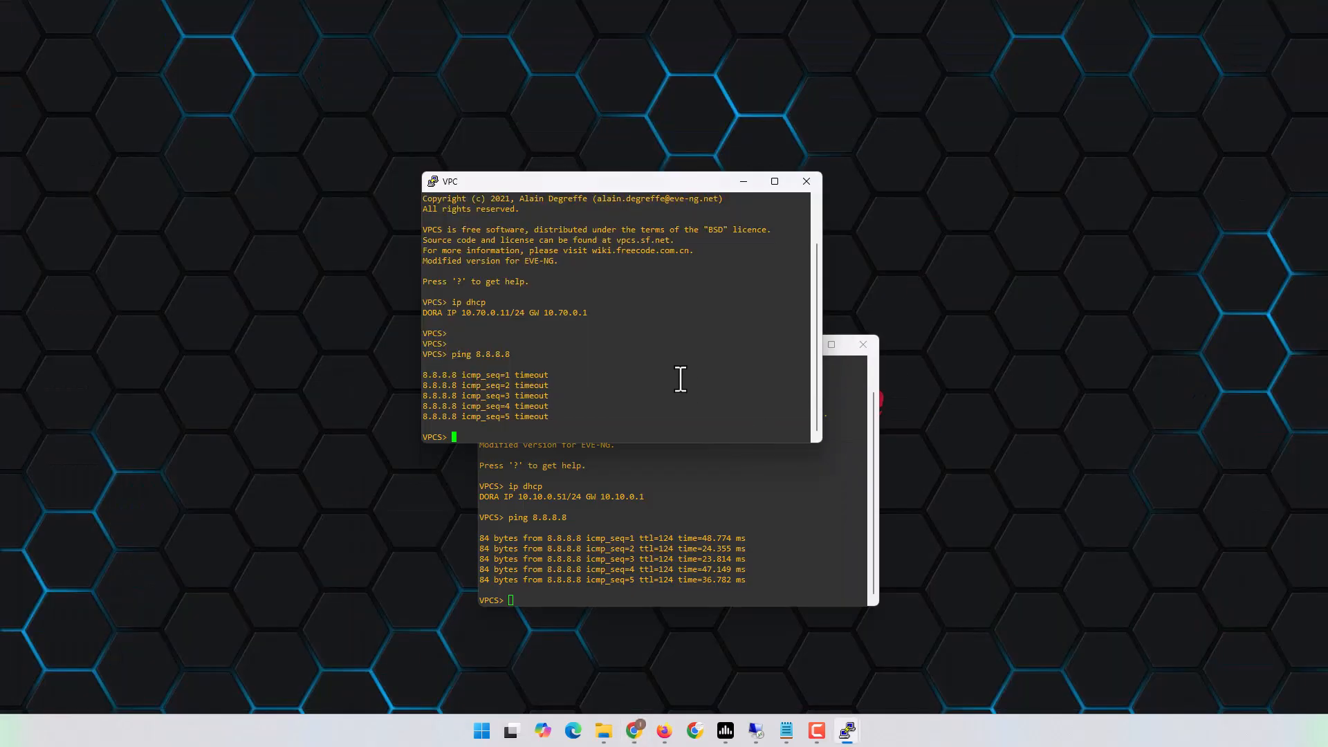
{"action": "key", "text": "Up"}
{"action": "key", "text": "Return"}
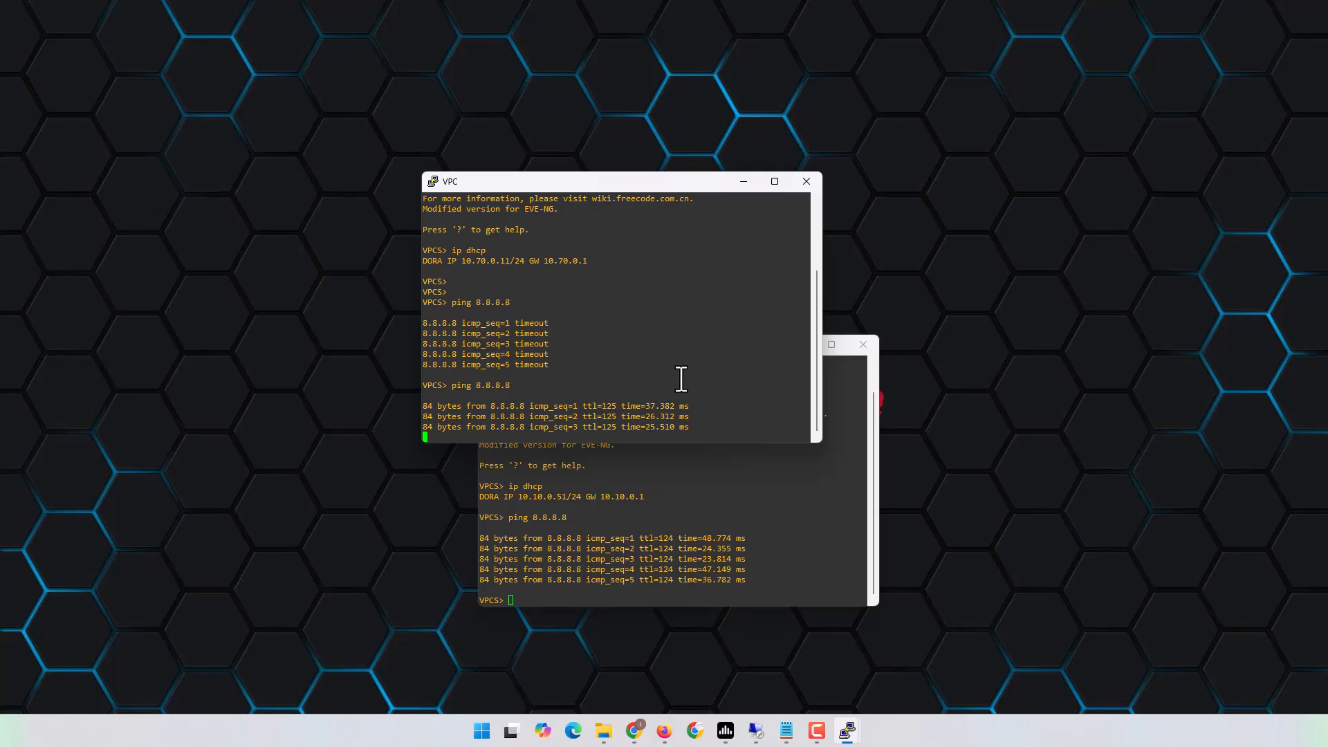
Switch to PA-FW1's web UI, landing on its Device Setup page.
{"action": "left_click", "coordinate": [665, 732]}
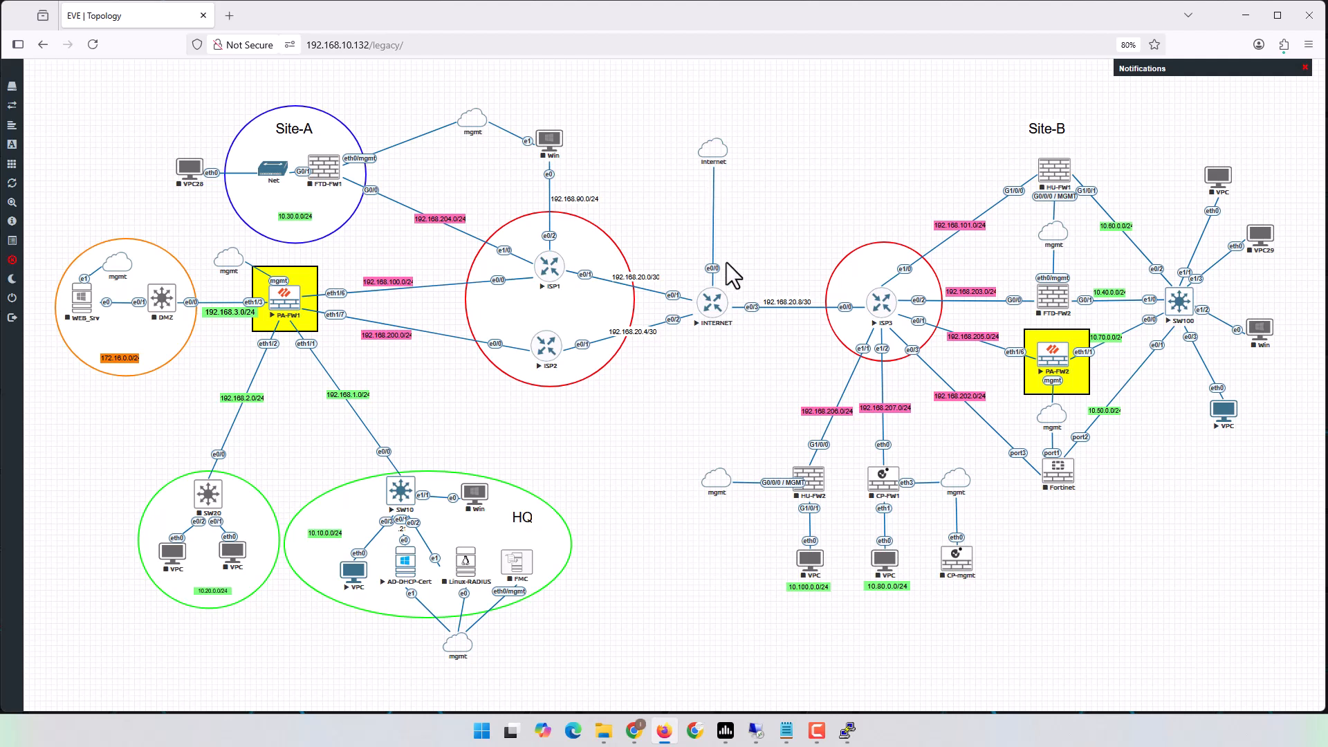
{"action": "left_click", "coordinate": [665, 732]}
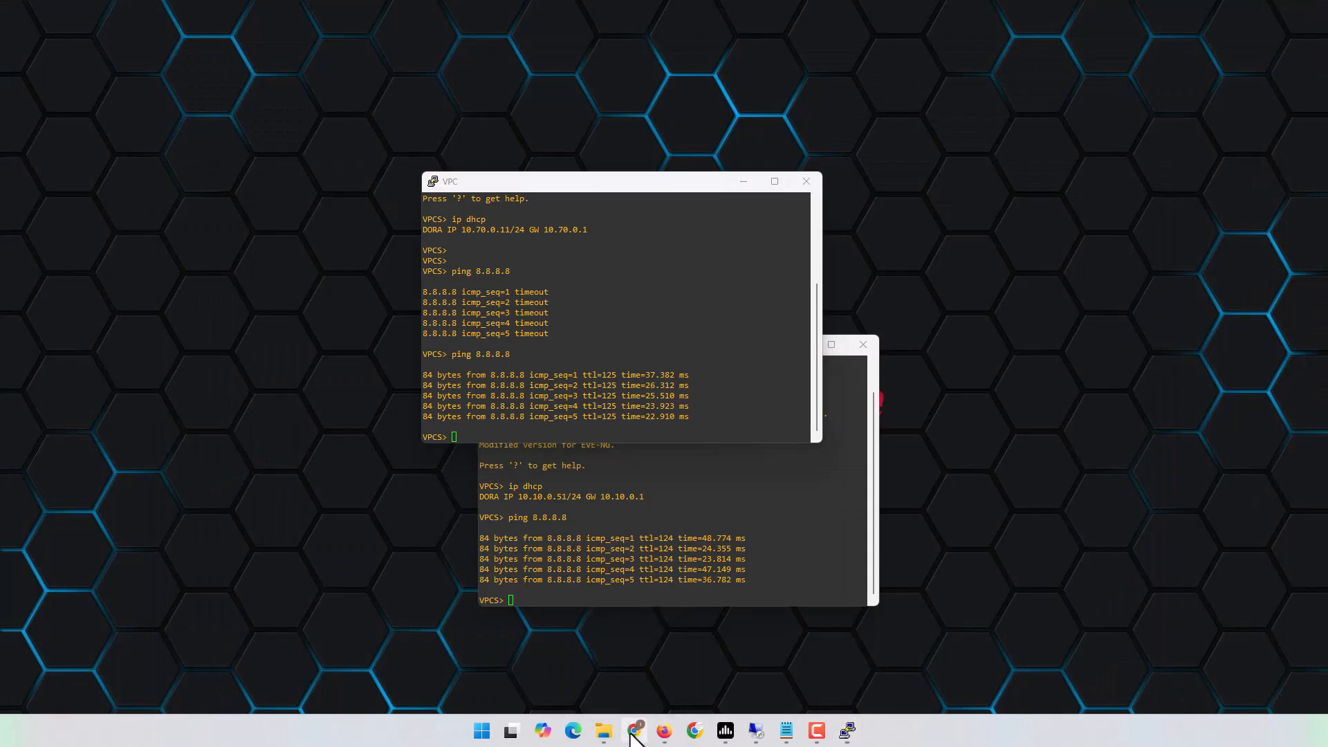
{"action": "left_click", "coordinate": [634, 730]}
{"action": "left_click", "coordinate": [102, 19]}
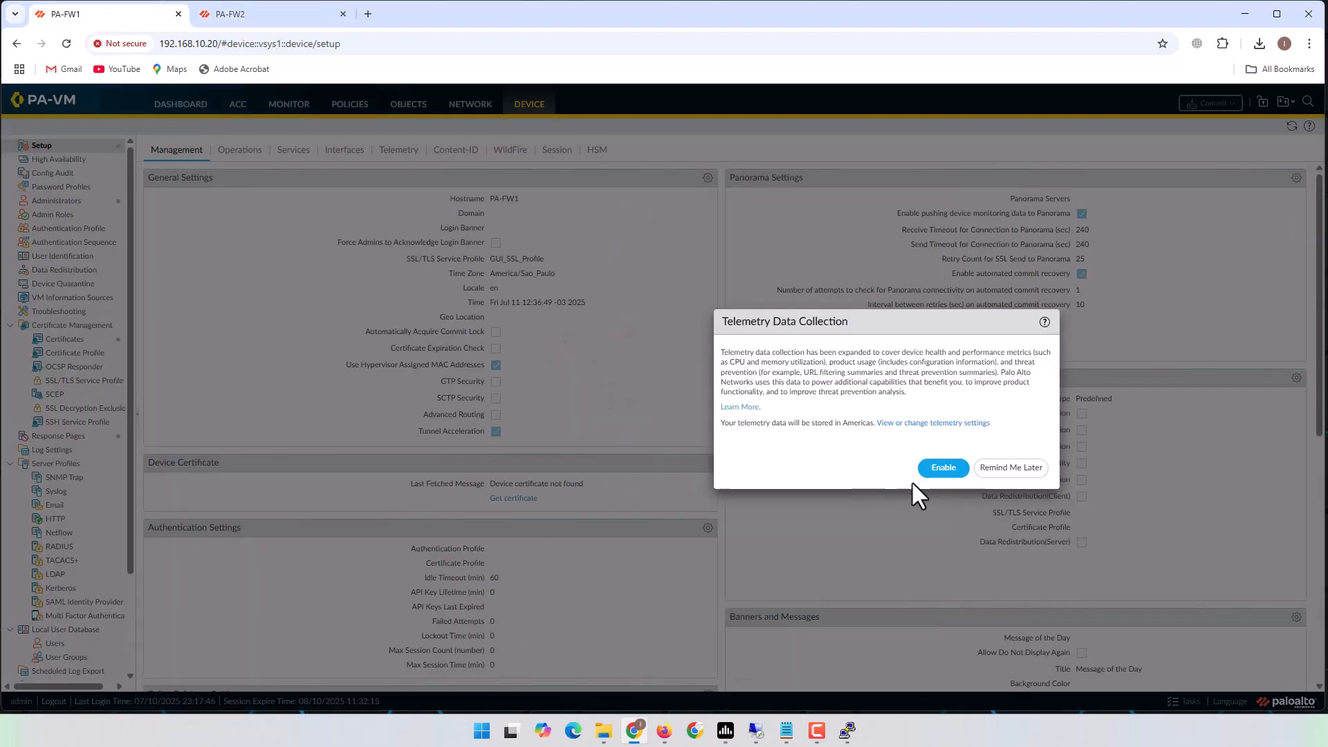
Postpone the telemetry prompt and open PA-FW1's ethernet1/6 settings (Layer3, Router-1, Outside).
{"action": "left_click", "coordinate": [1012, 469]}
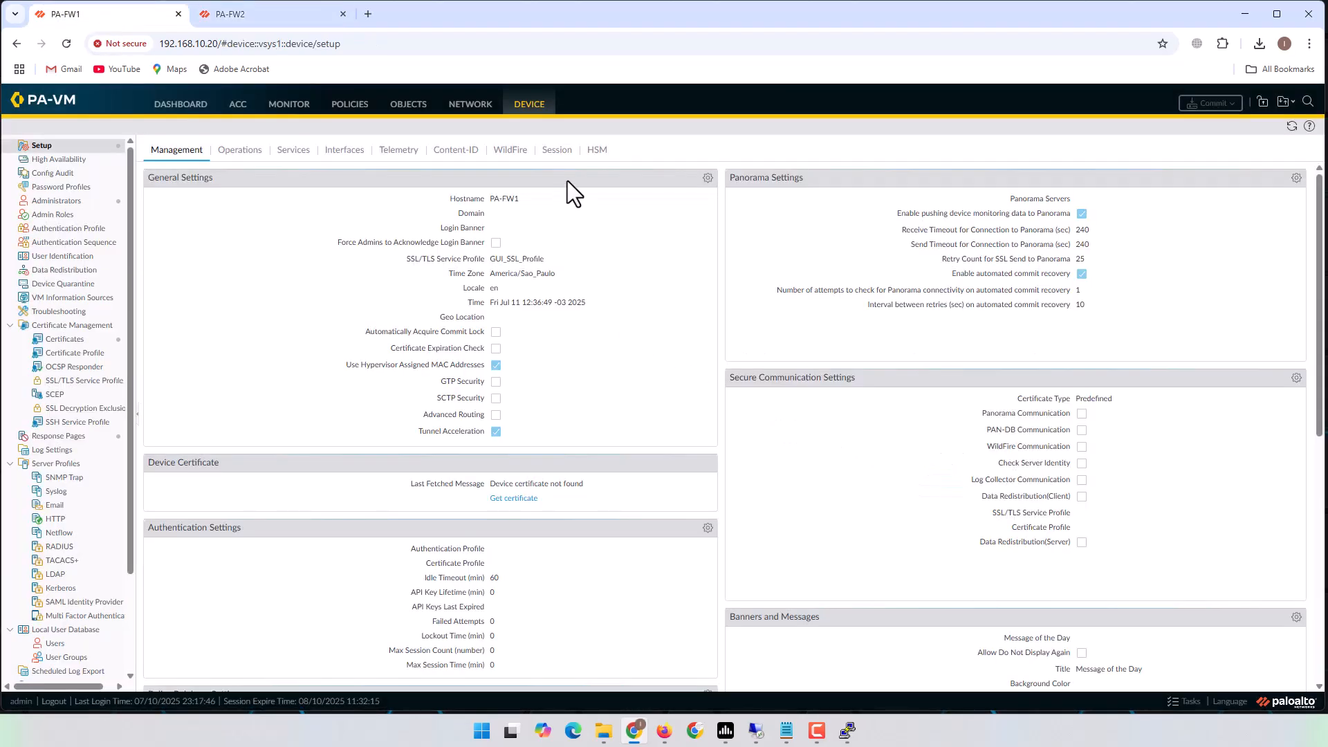
{"action": "left_click", "coordinate": [465, 110]}
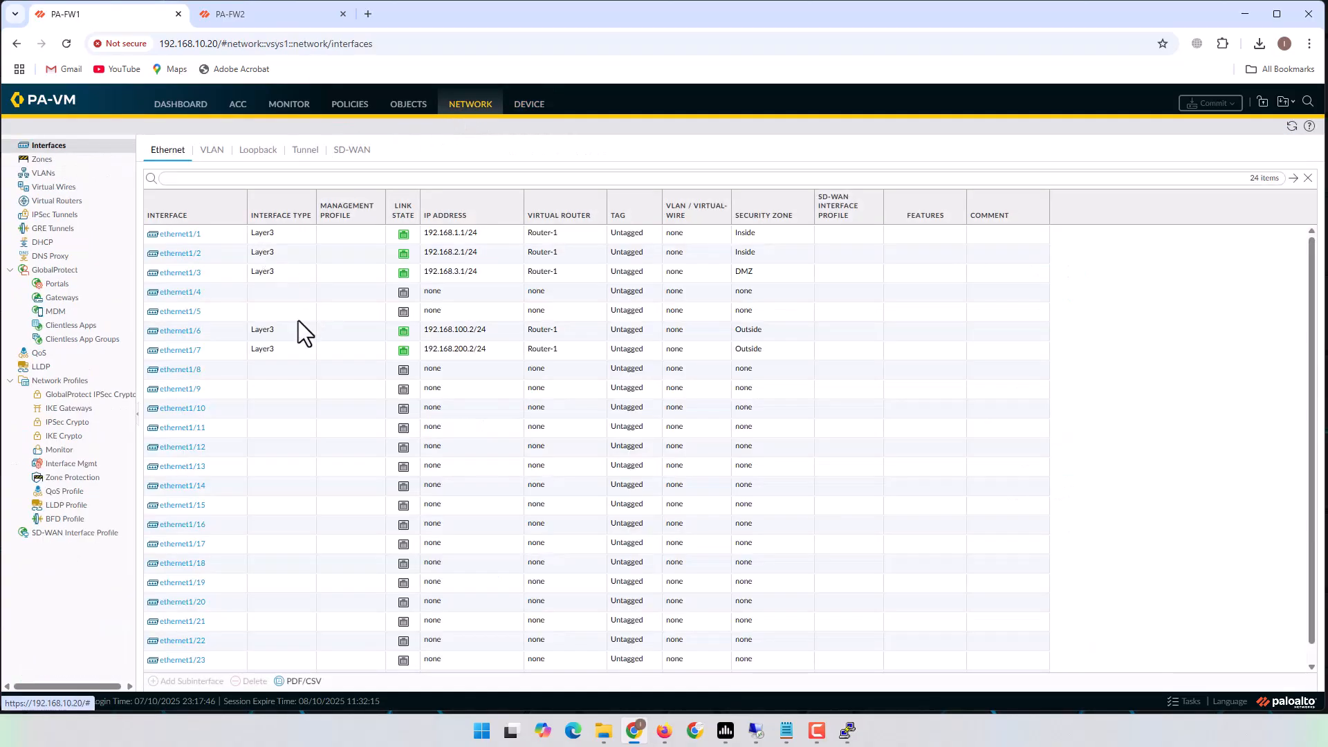
{"action": "left_click", "coordinate": [181, 331]}
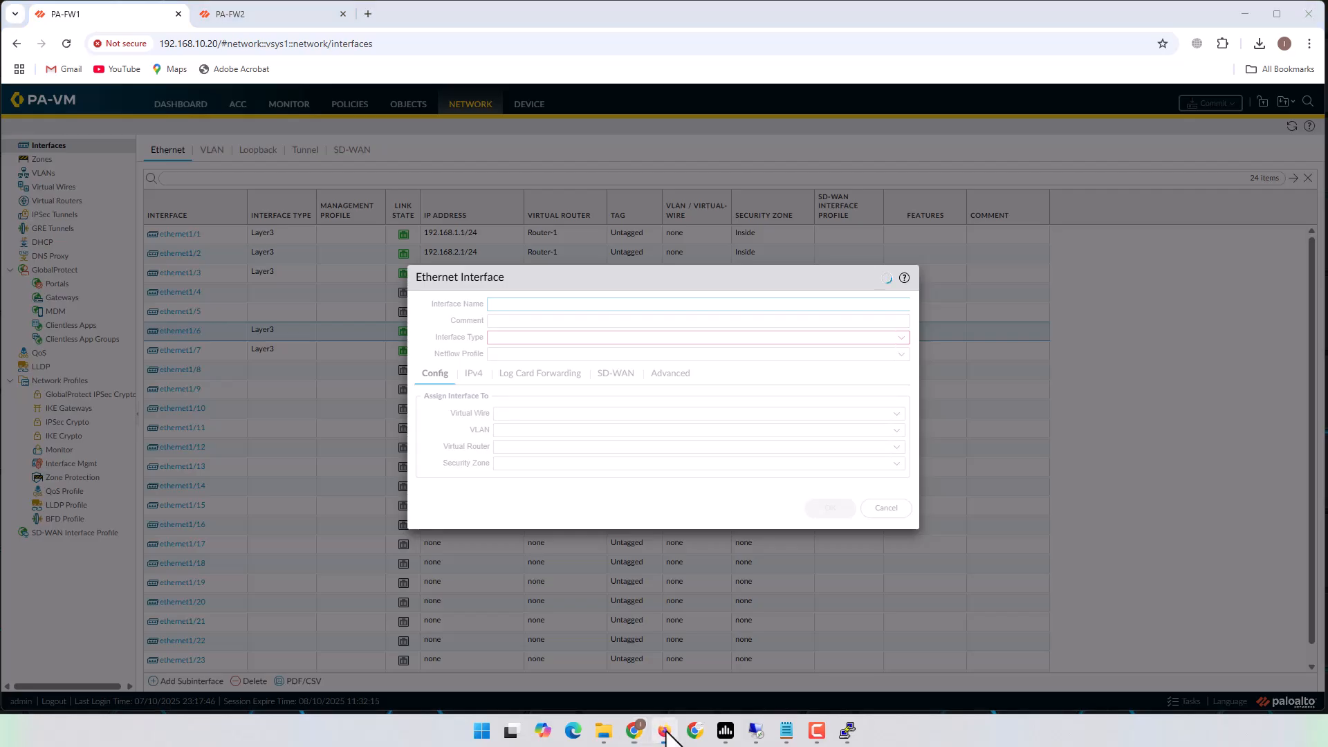
{"action": "left_click", "coordinate": [663, 731]}
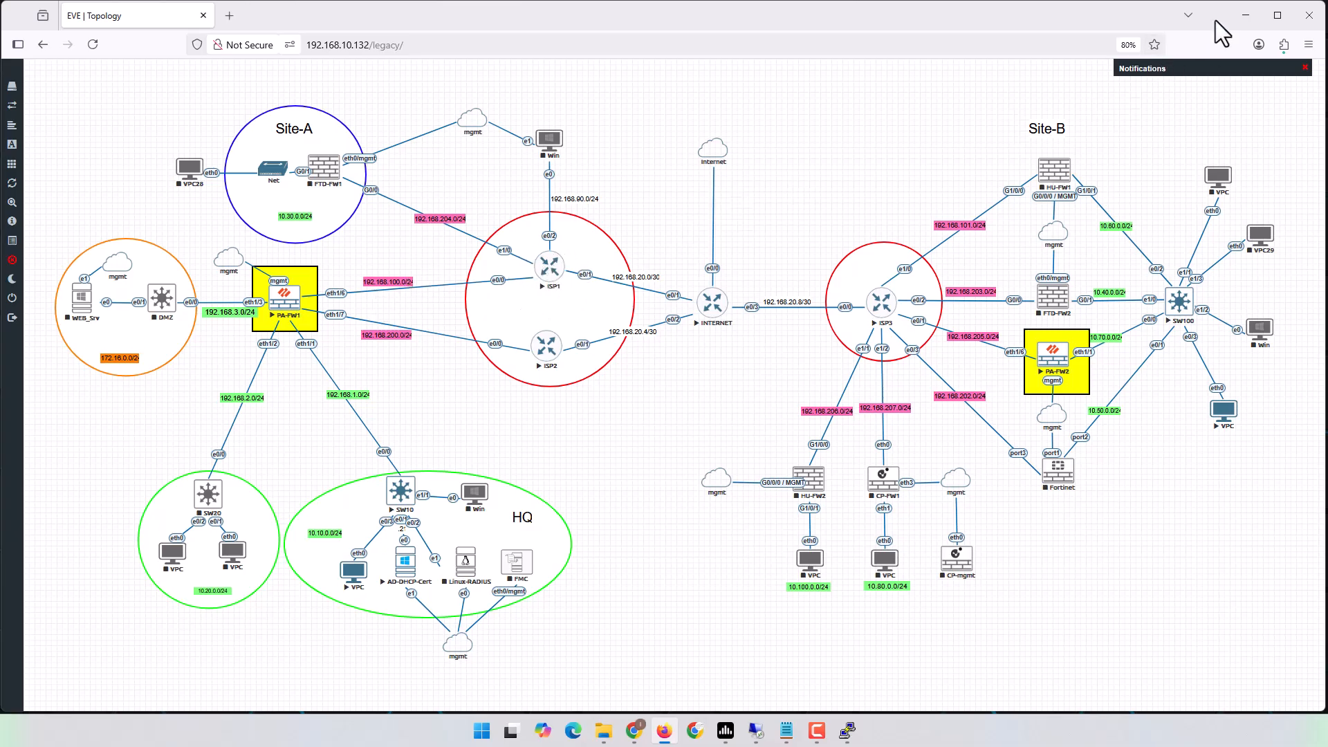
{"action": "left_click", "coordinate": [1245, 15]}
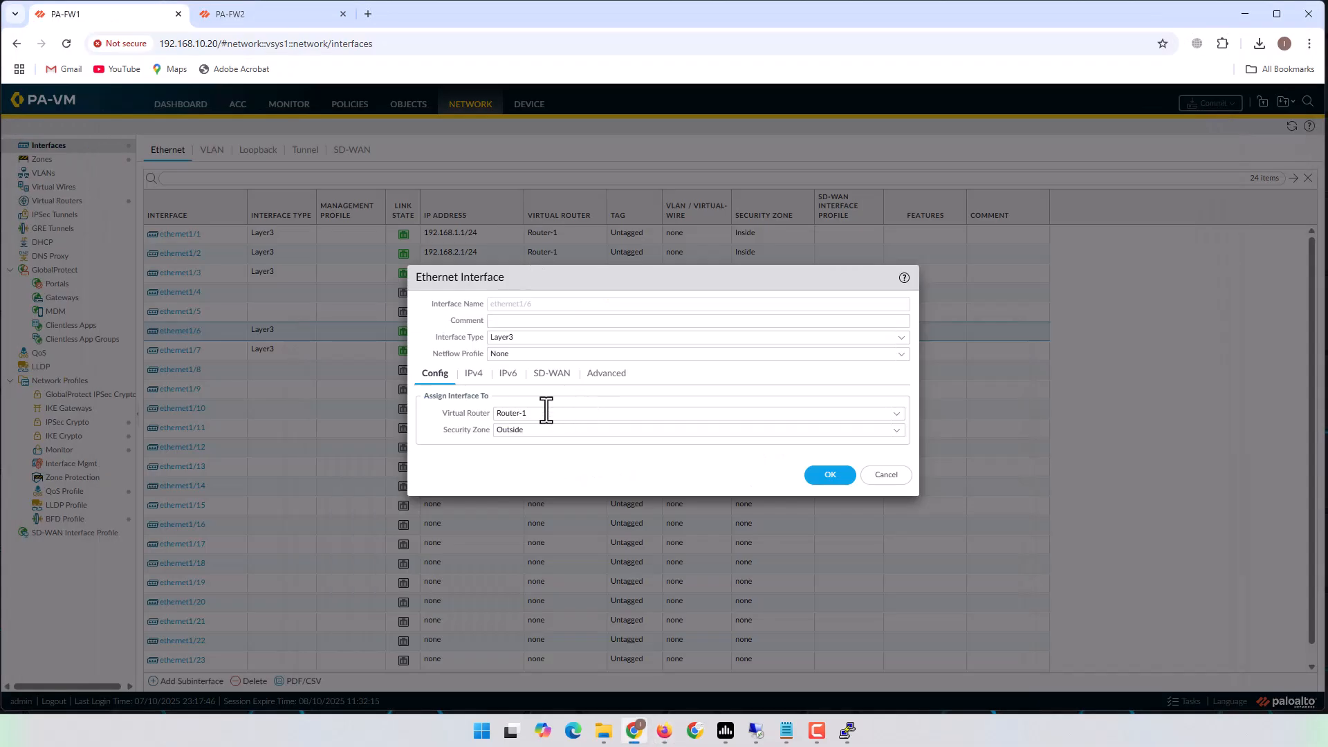
On ethernet1/6's Advanced settings, create an Allow_Ping management profile that permits Ping.
{"action": "left_click", "coordinate": [611, 377]}
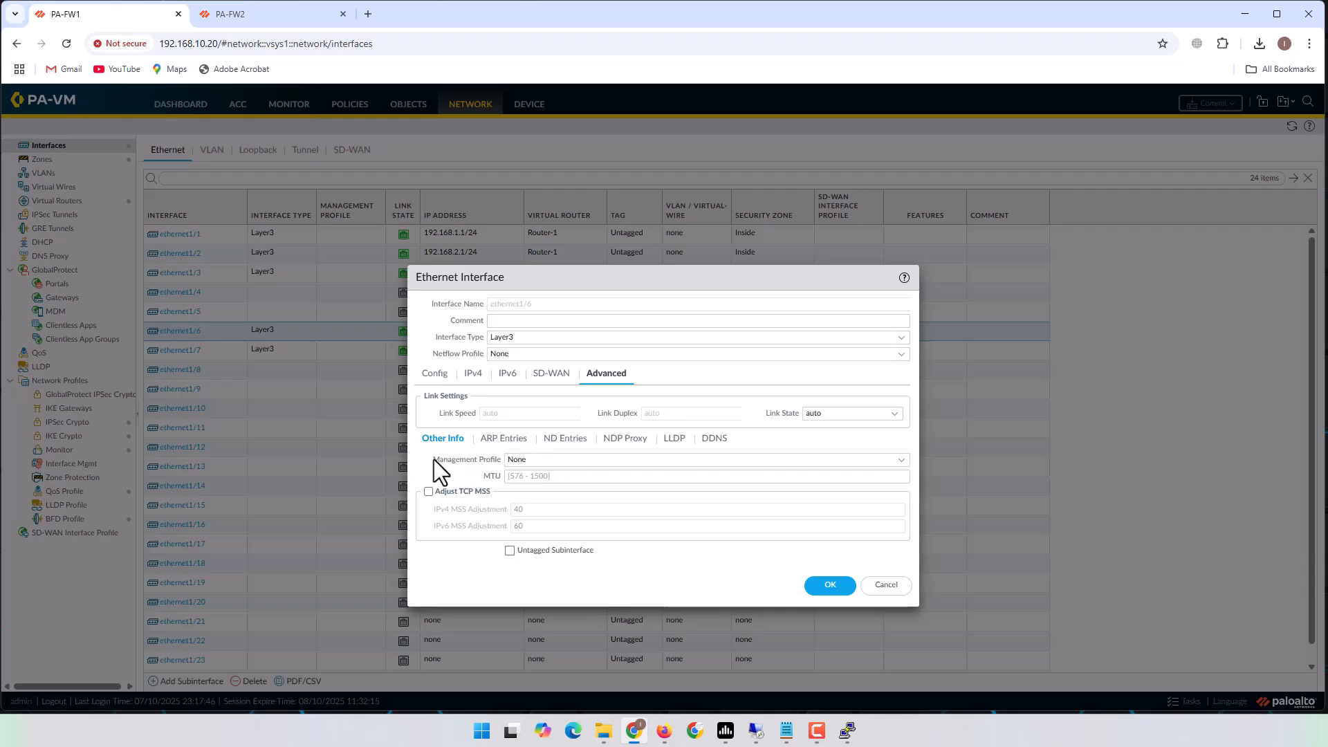
{"action": "left_click_drag", "start_coordinate": [434, 459], "coordinate": [483, 460]}
{"action": "left_click", "coordinate": [901, 460]}
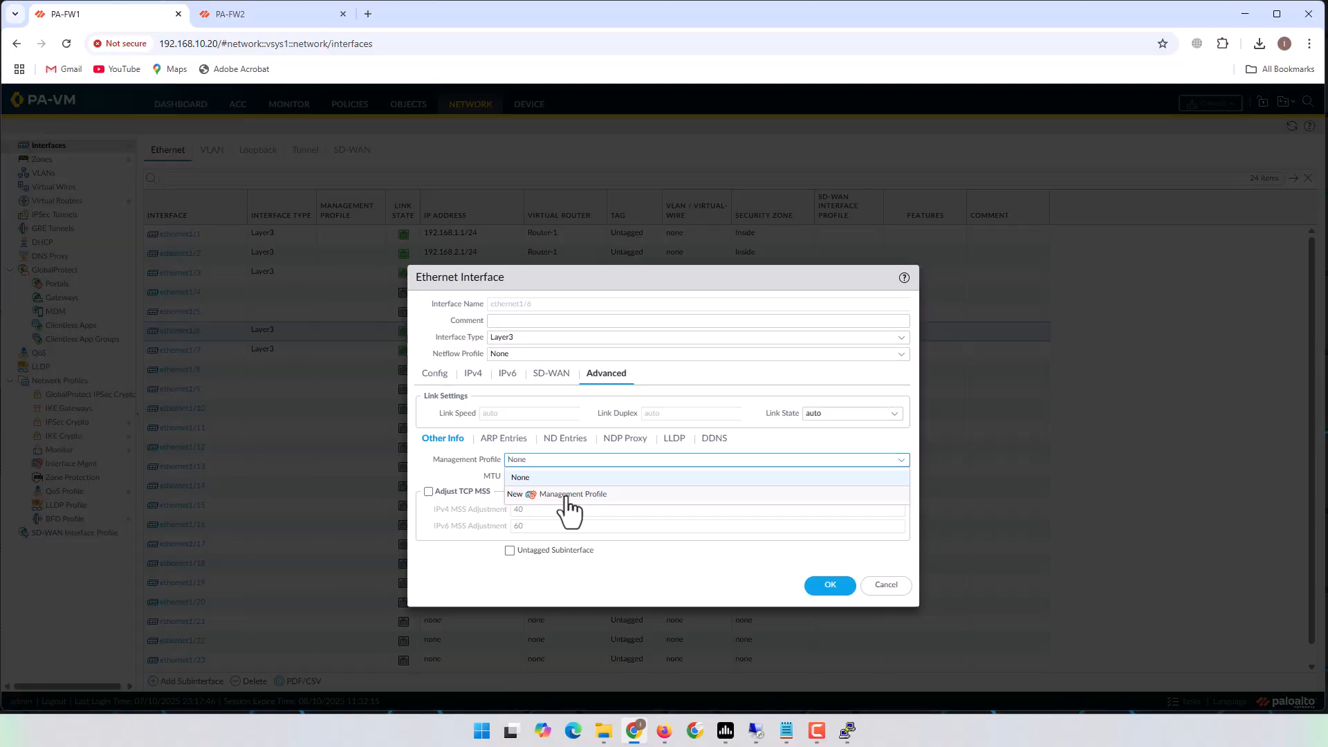
{"action": "left_click", "coordinate": [568, 495]}
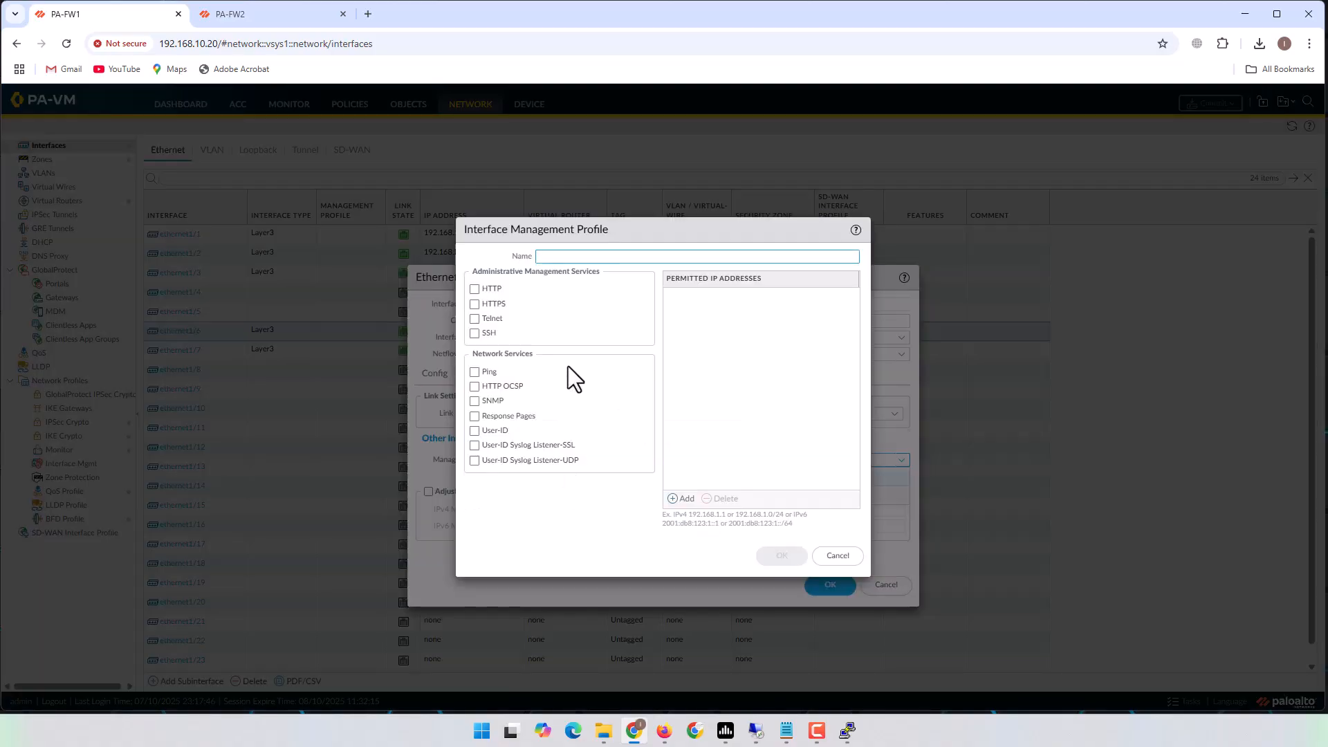
{"action": "left_click", "coordinate": [474, 373]}
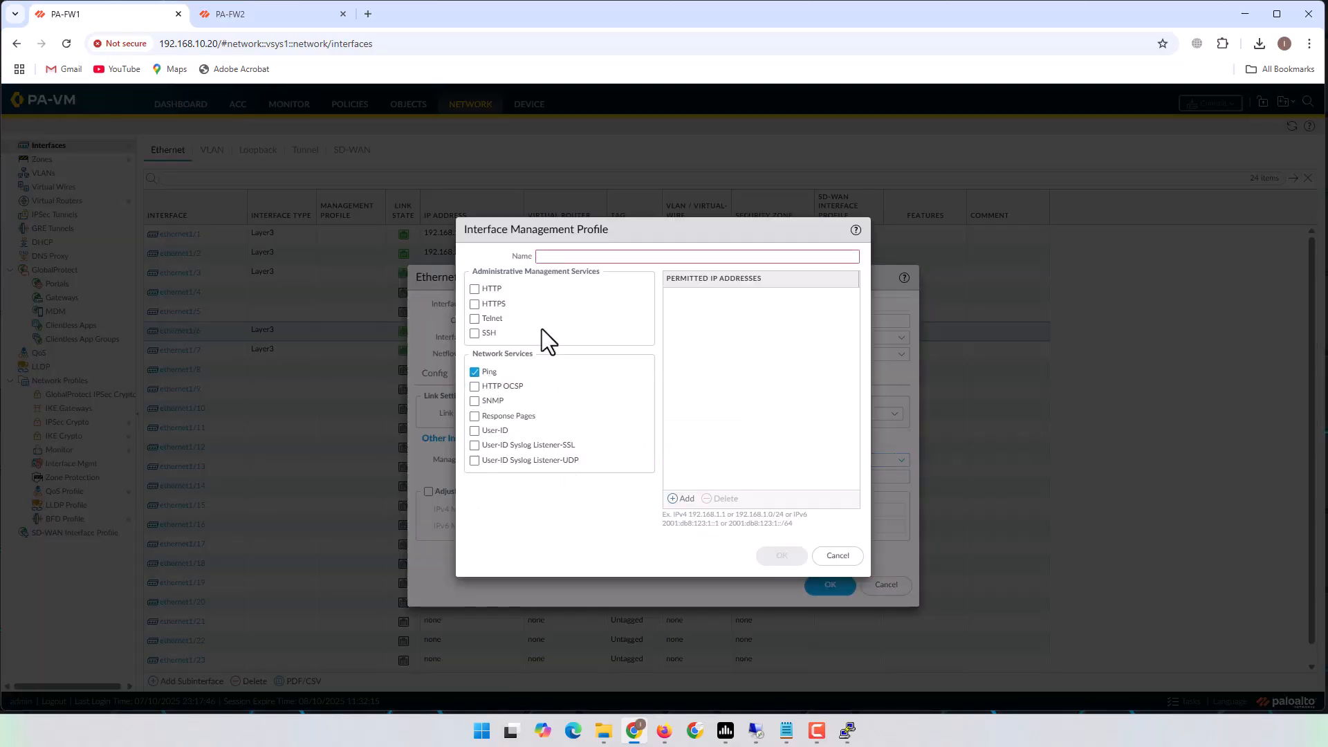
{"action": "left_click", "coordinate": [567, 260]}
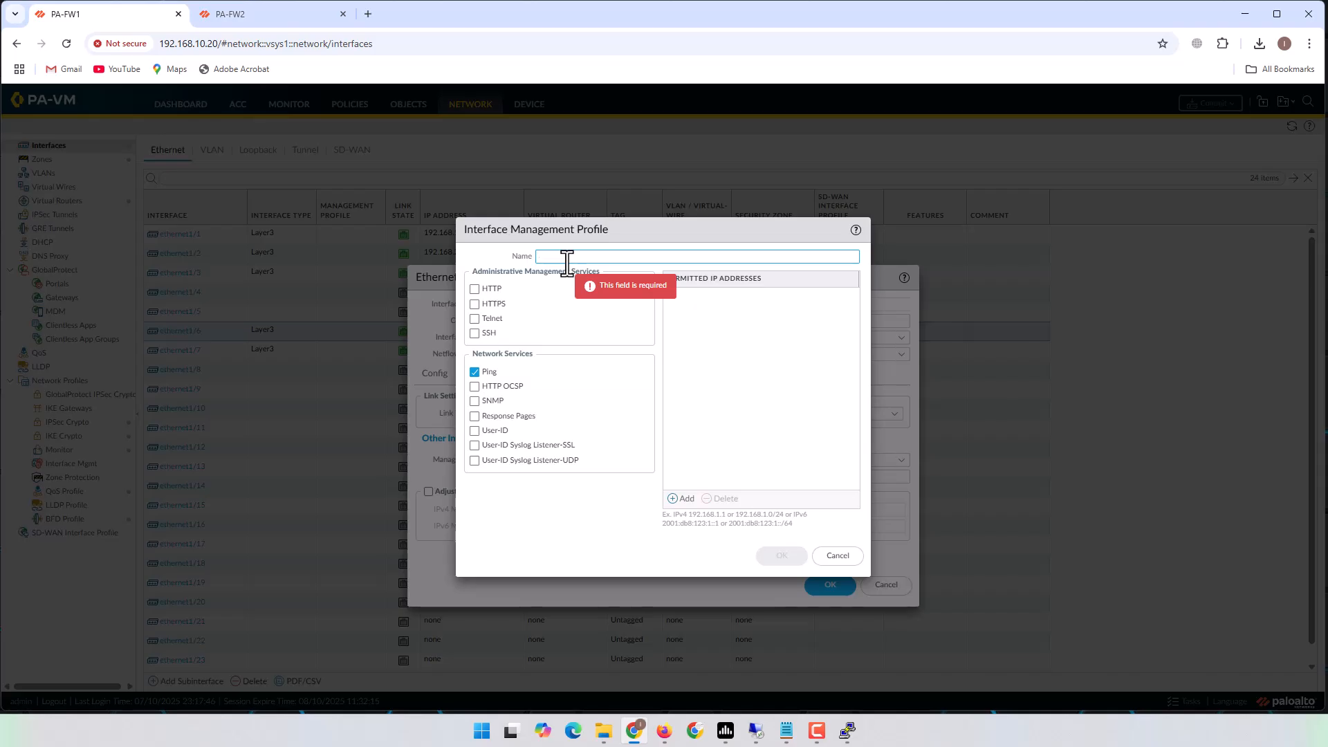
{"action": "type", "text": "Allow"}
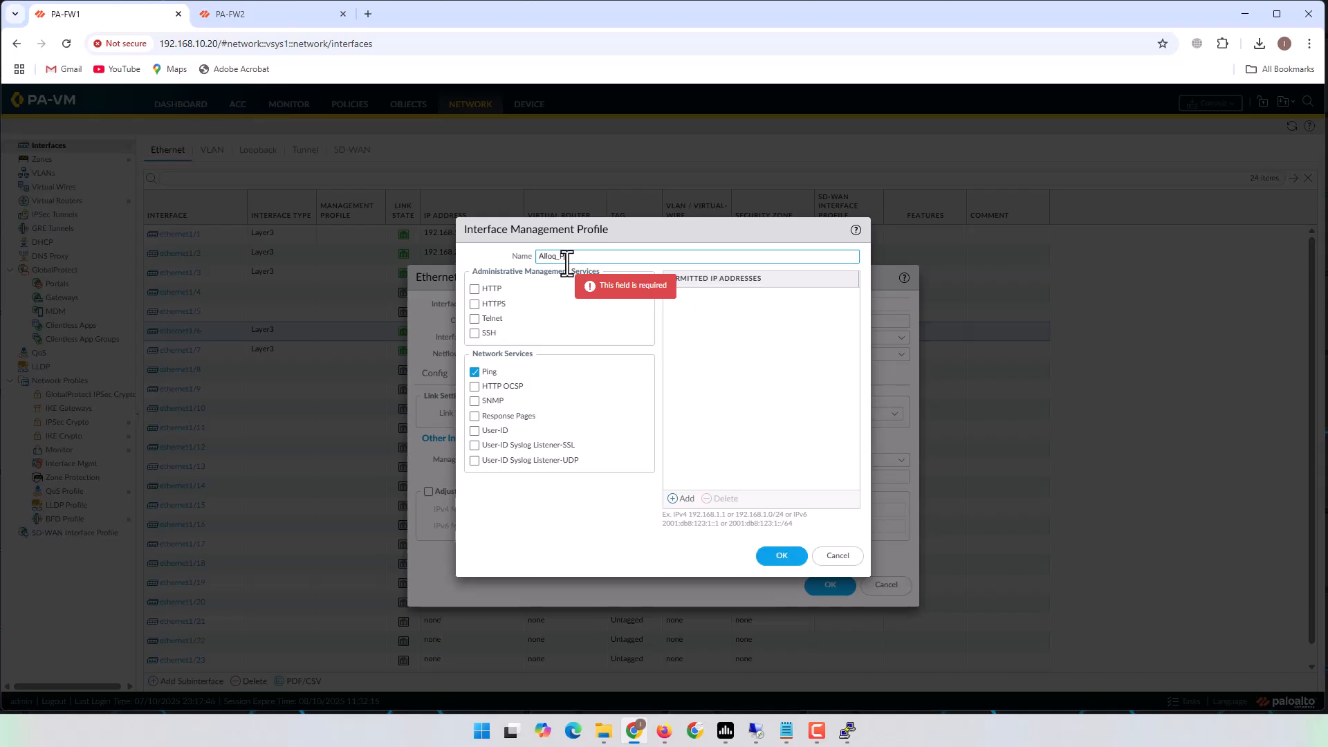
{"action": "type", "text": "_Ping"}
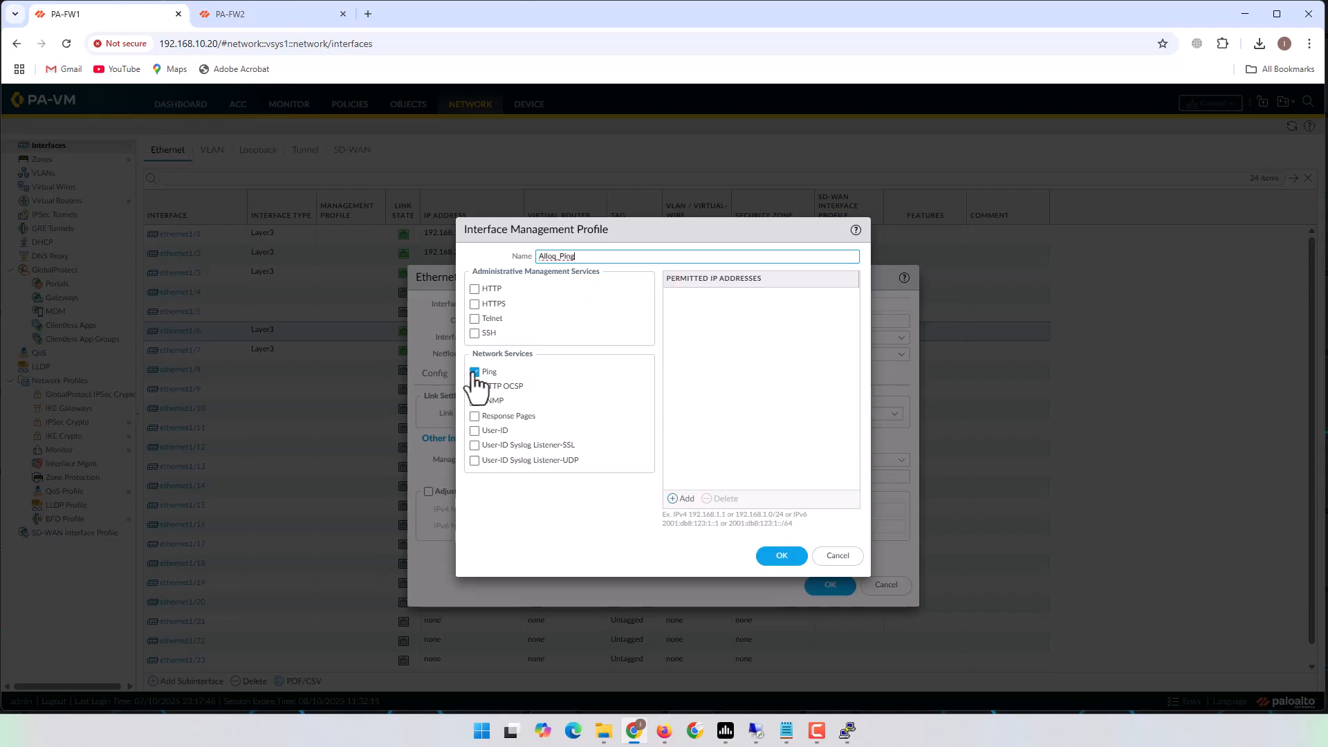
{"action": "left_click", "coordinate": [786, 556]}
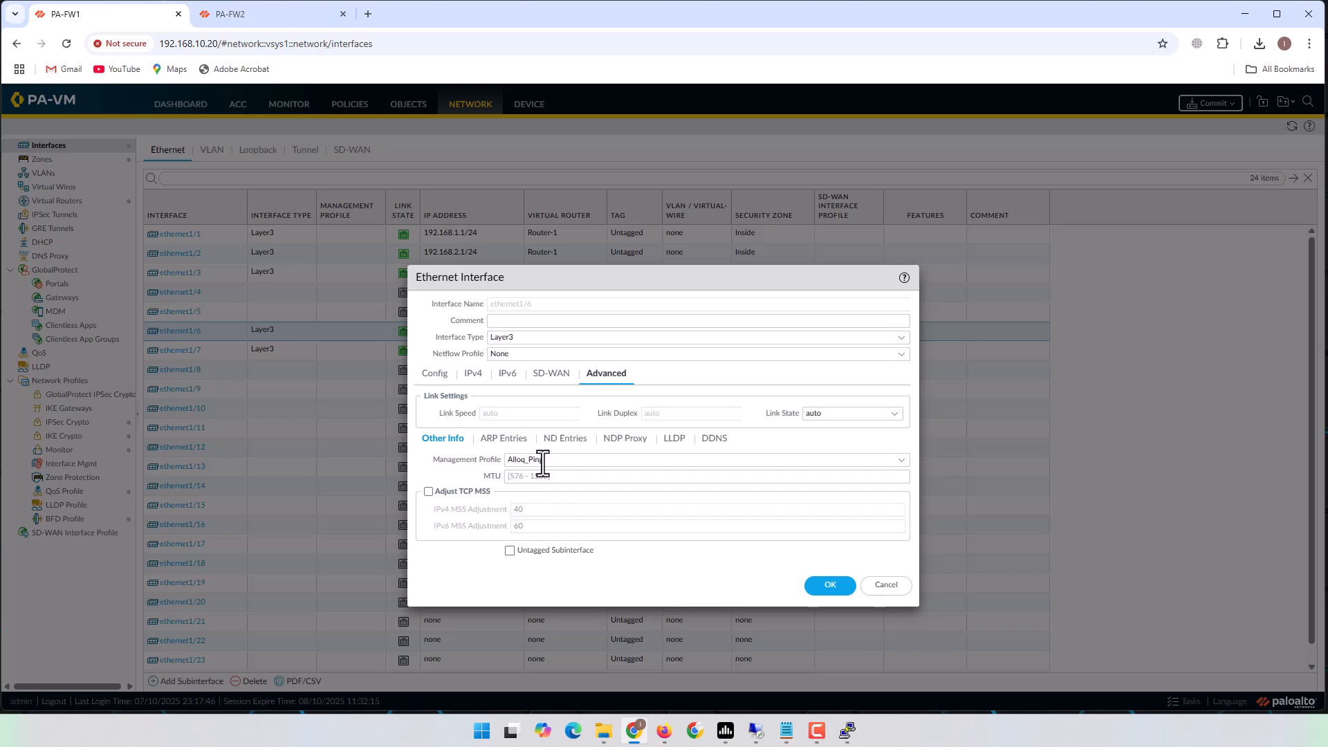
Recreate the Allow_Ping profile with Ping enabled and apply it to ethernet1/6.
{"action": "left_click", "coordinate": [892, 462]}
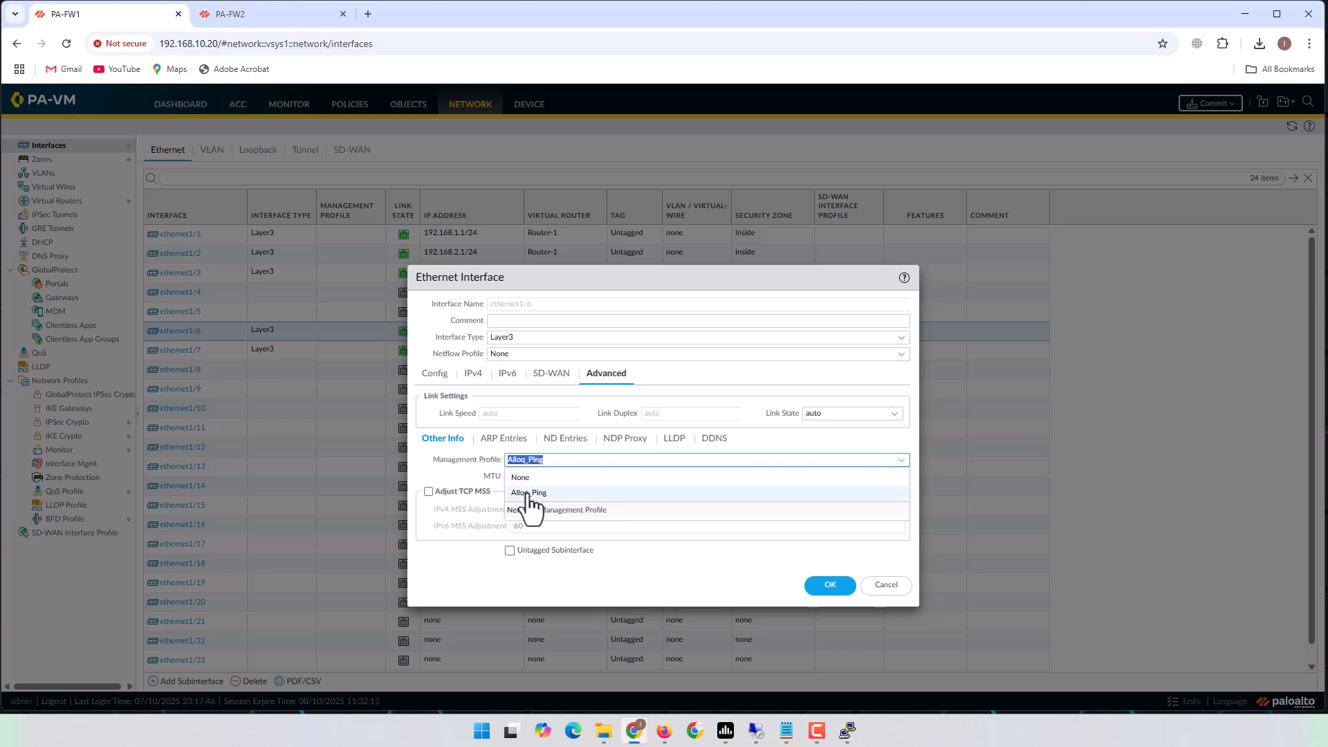
{"action": "left_click", "coordinate": [527, 492]}
{"action": "left_click", "coordinate": [888, 465]}
{"action": "left_click", "coordinate": [573, 509]}
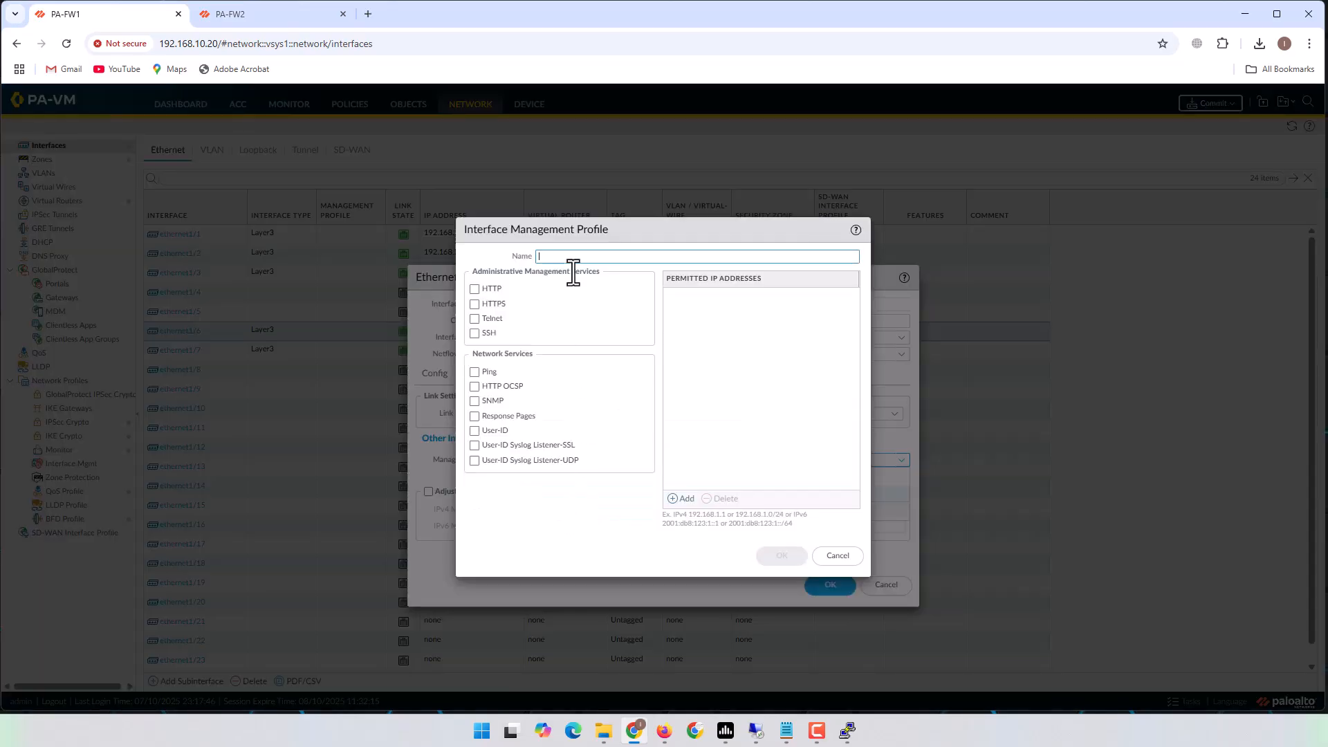
{"action": "type", "text": "Allow"}
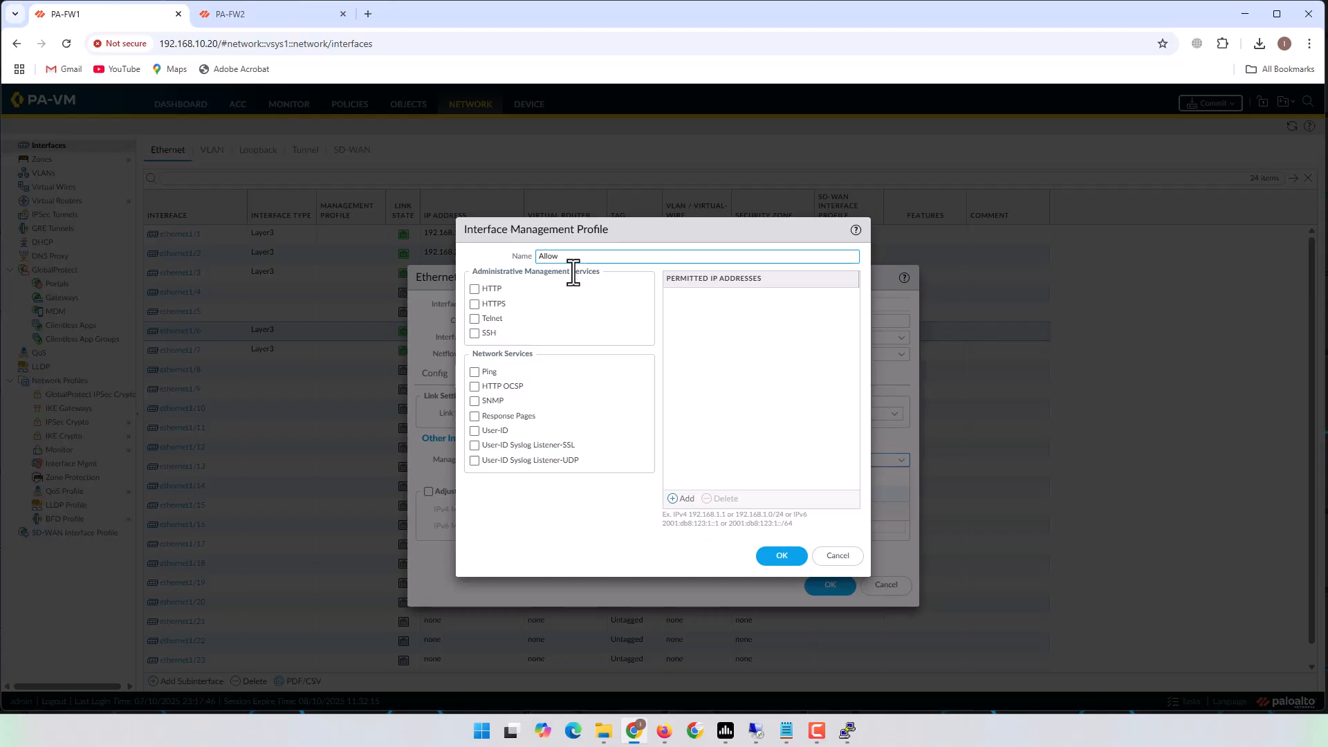
{"action": "type", "text": "_Ping"}
{"action": "left_click", "coordinate": [474, 372]}
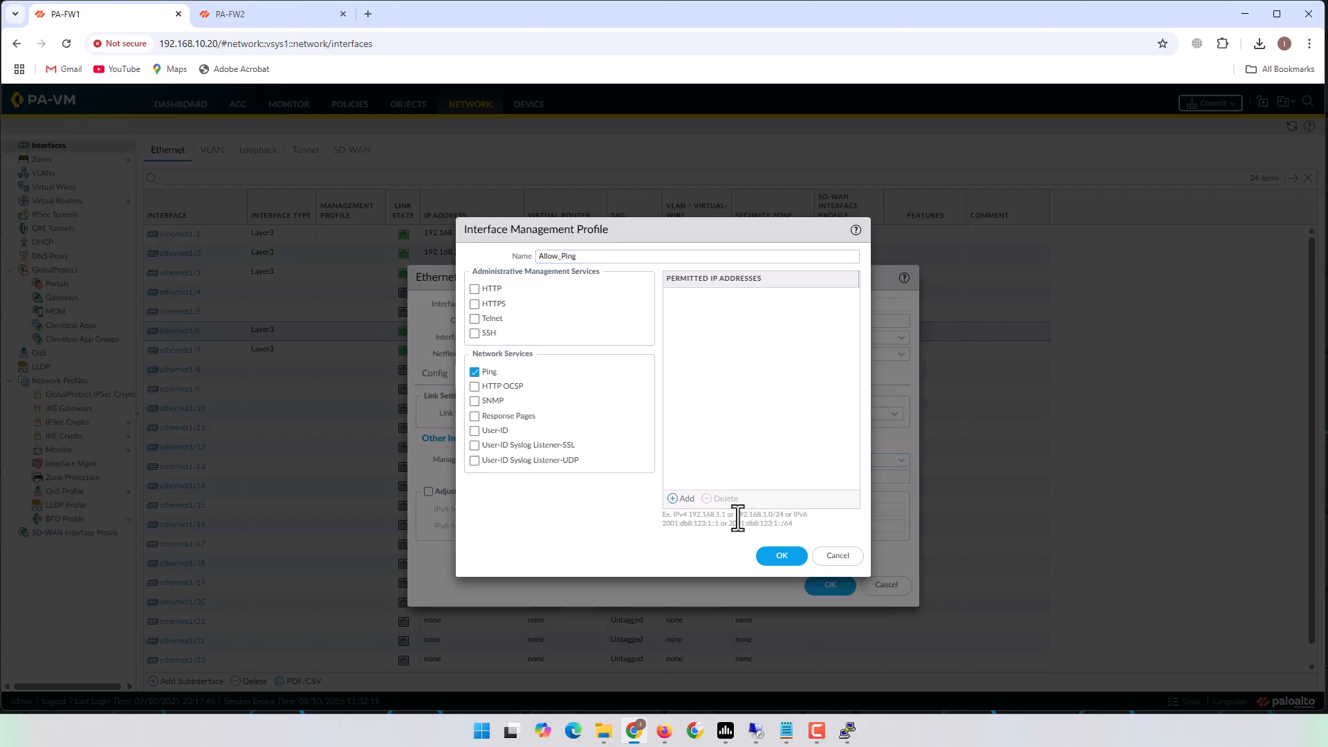
{"action": "left_click", "coordinate": [772, 557]}
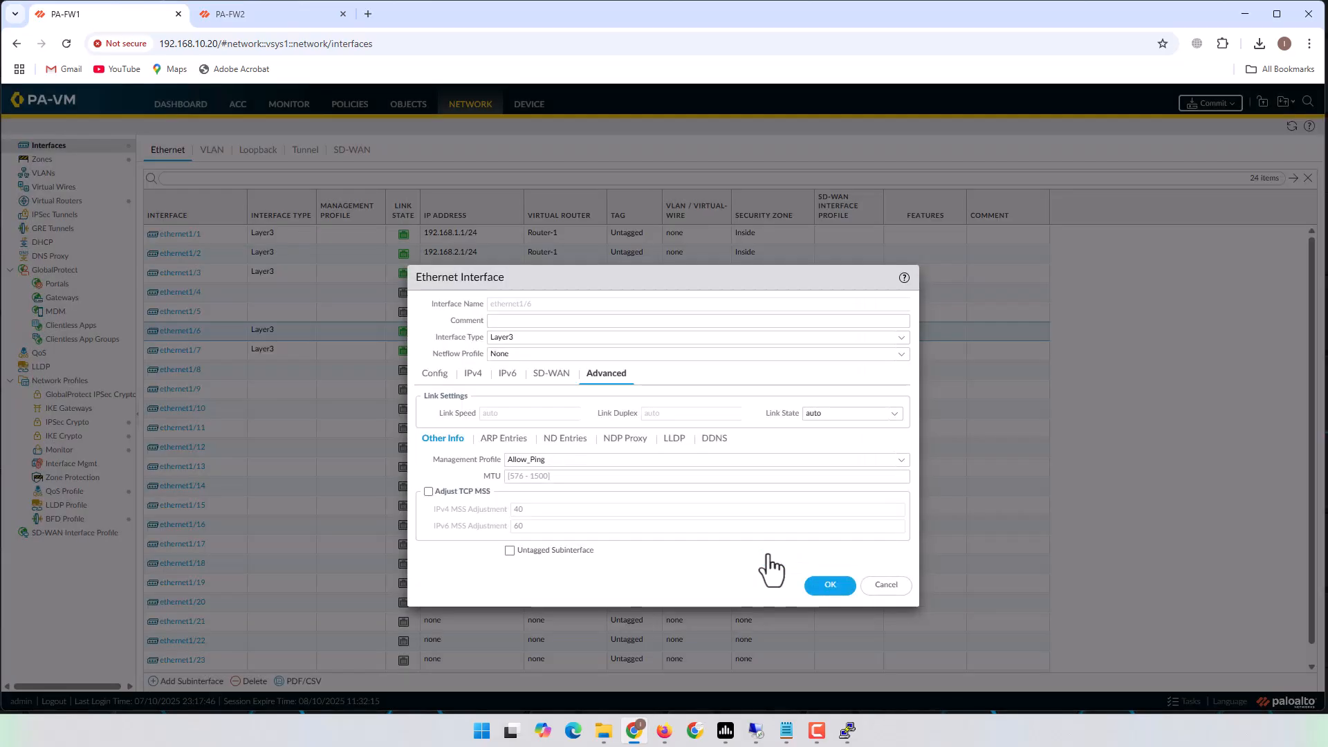
{"action": "left_click", "coordinate": [831, 585]}
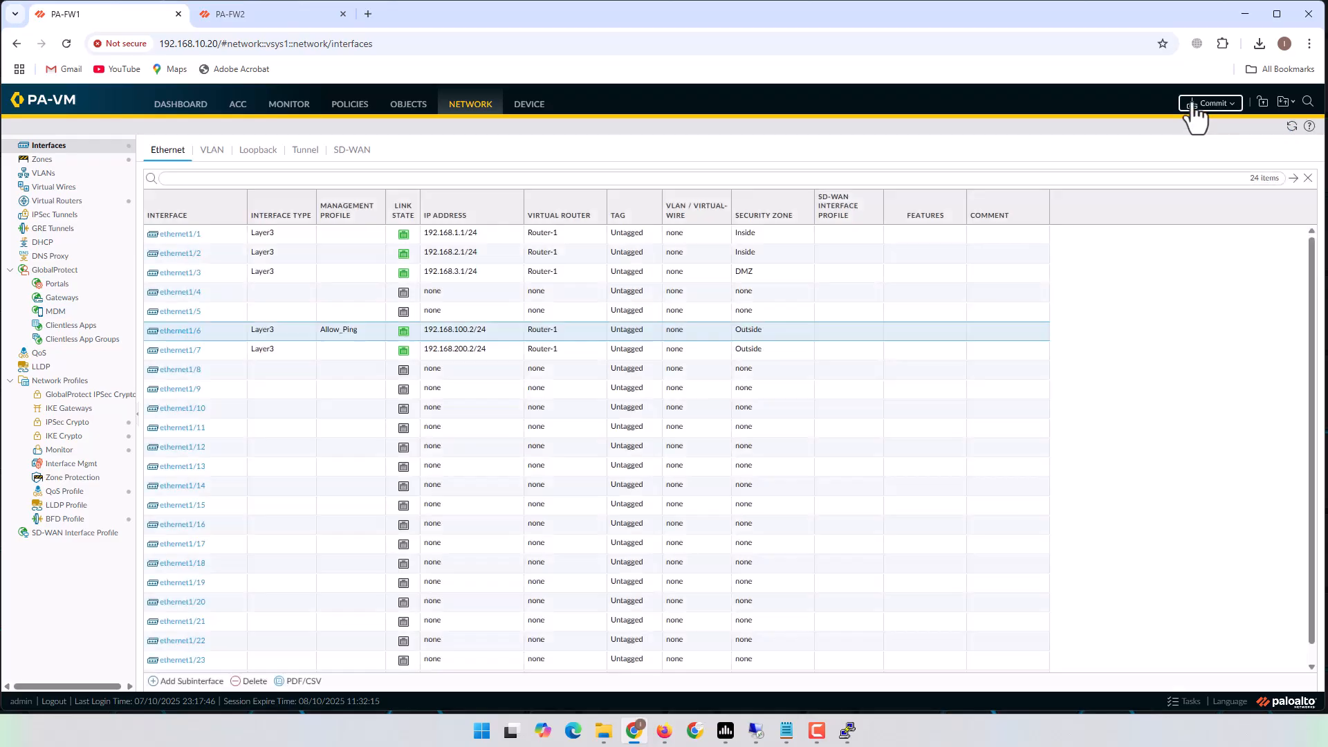
Commit PA-FW1's changes and switch over to PA-FW2's interfaces list.
{"action": "left_click", "coordinate": [1194, 103]}
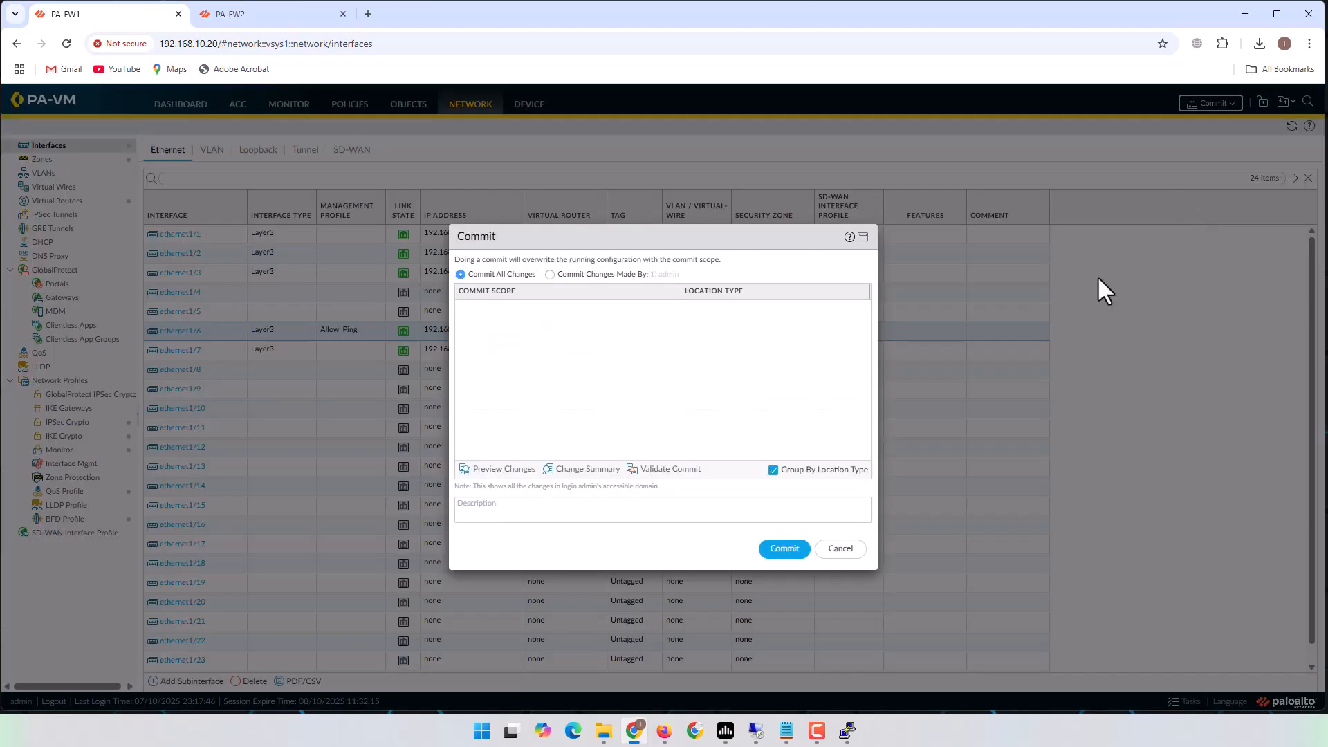
{"action": "left_click", "coordinate": [266, 20]}
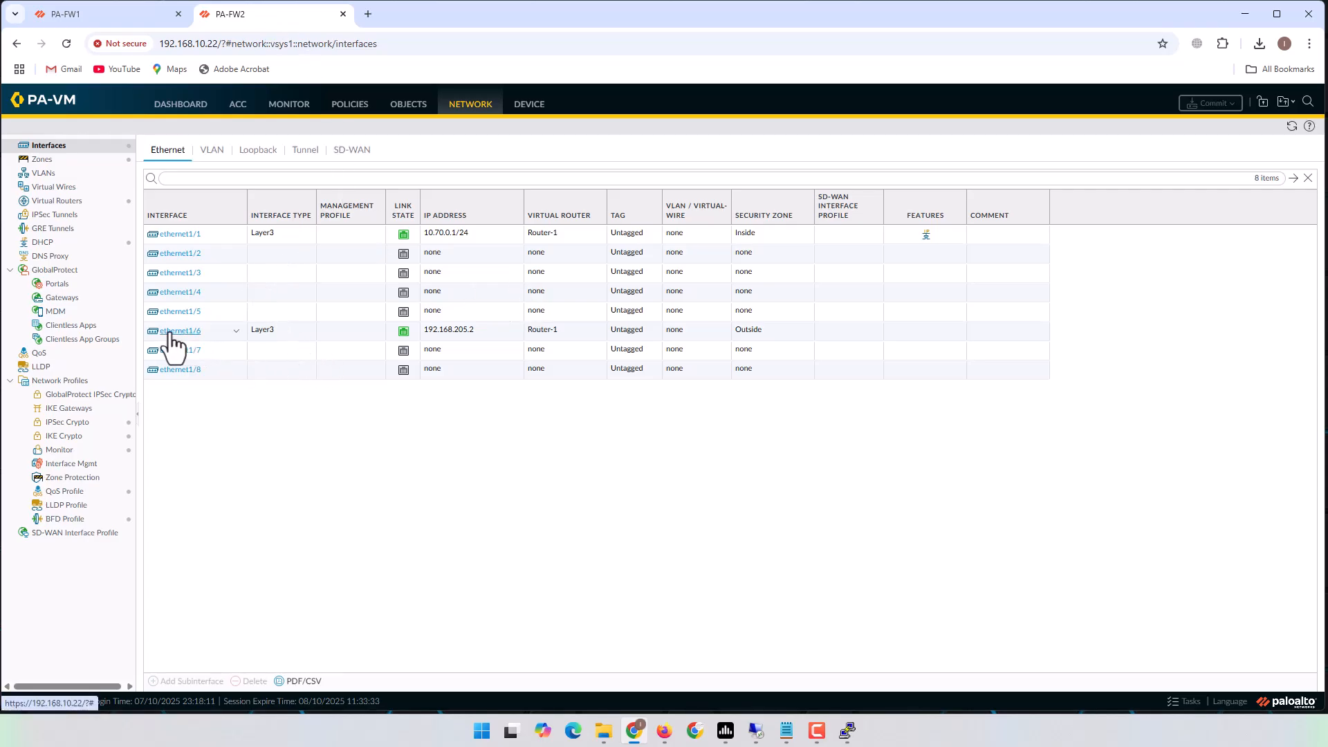
{"action": "left_click", "coordinate": [664, 730]}
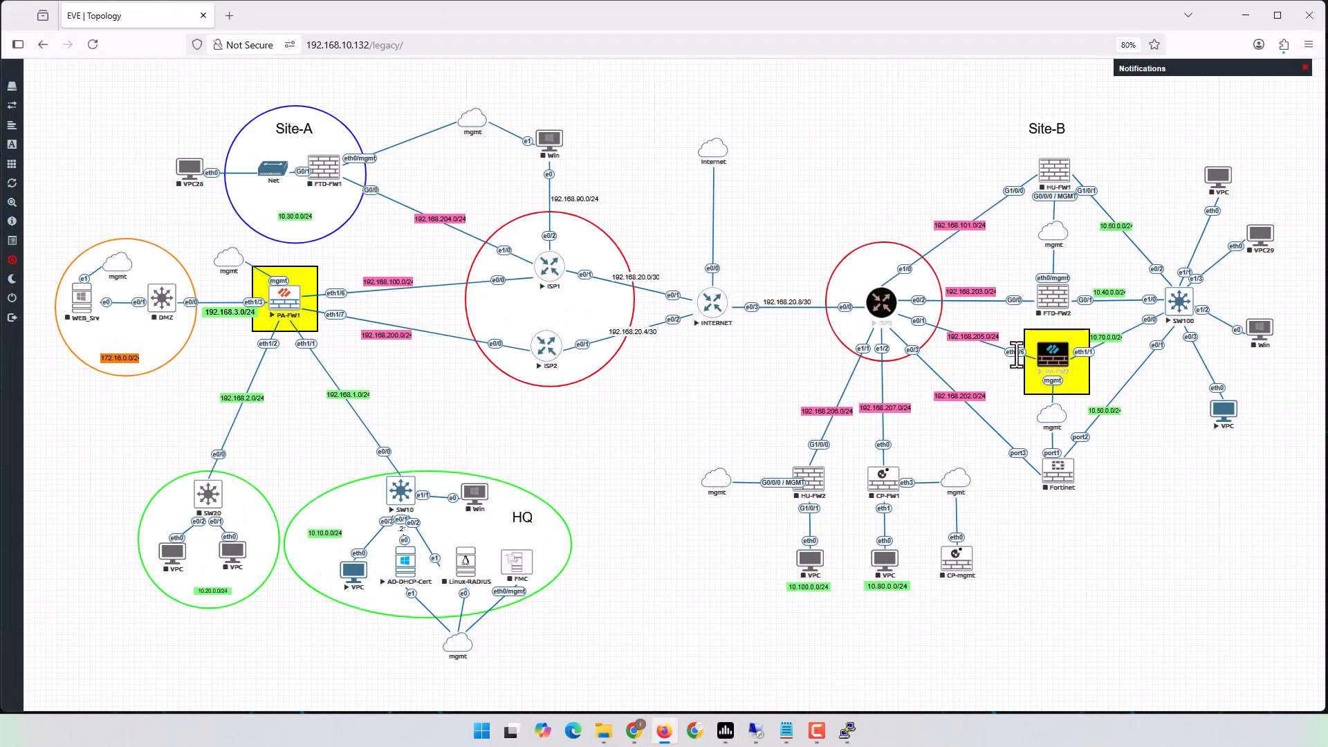
{"action": "left_click", "coordinate": [1249, 16]}
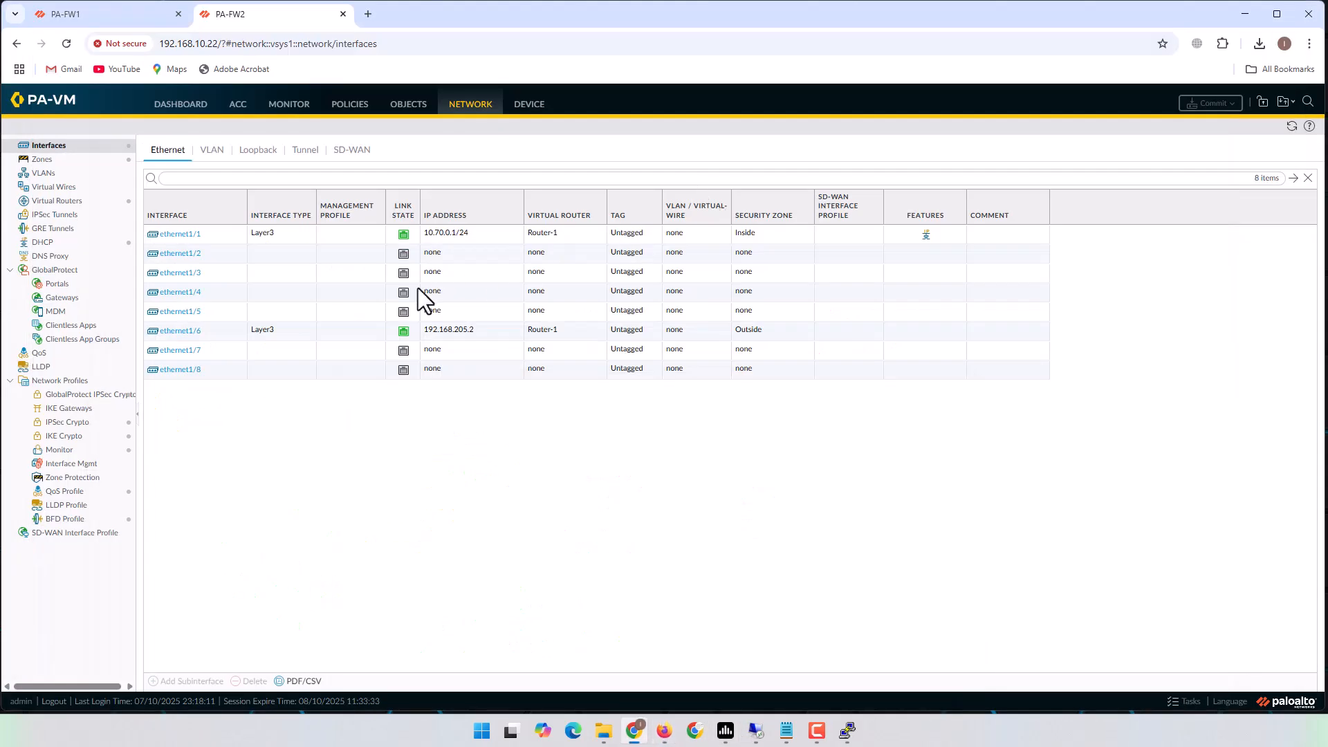
Give PA-FW2's ethernet1/6 a new management profile 'Allow_Ping' with Ping enabled, and save the interface.
{"action": "left_click", "coordinate": [184, 334]}
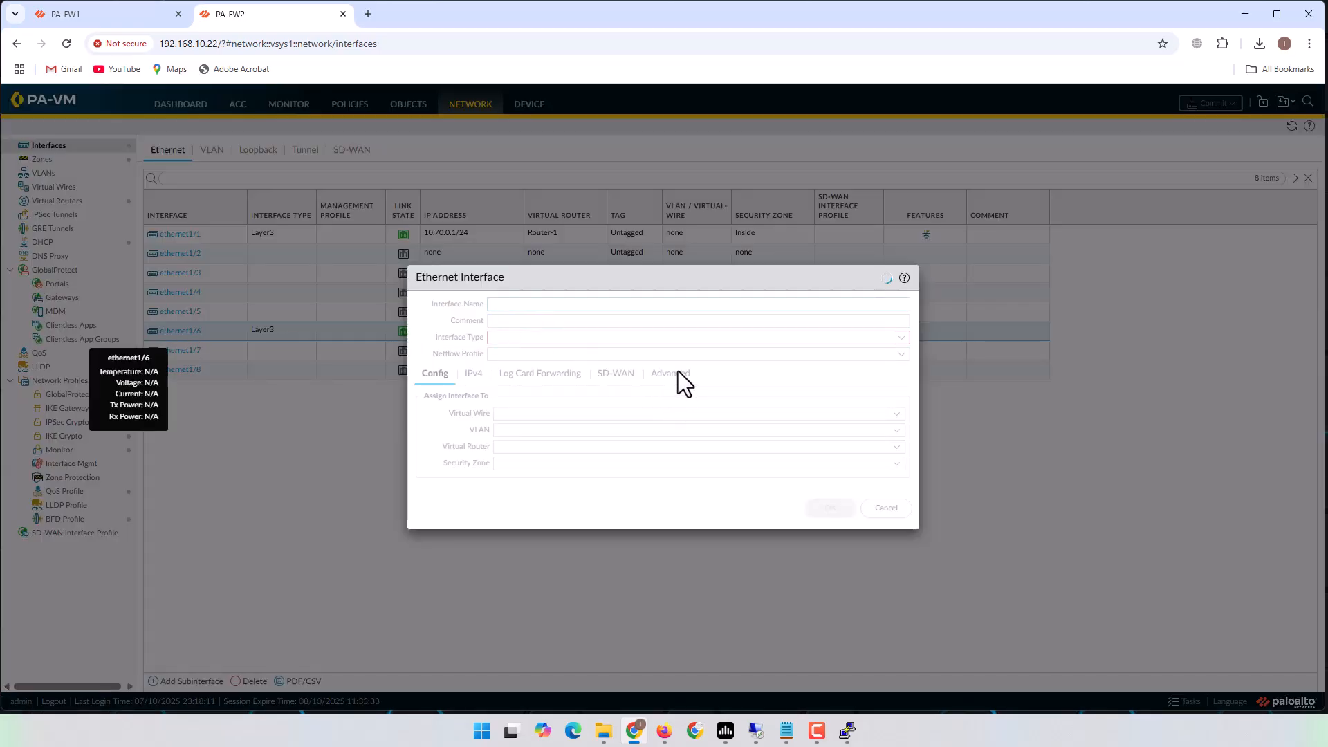
{"action": "left_click", "coordinate": [611, 374]}
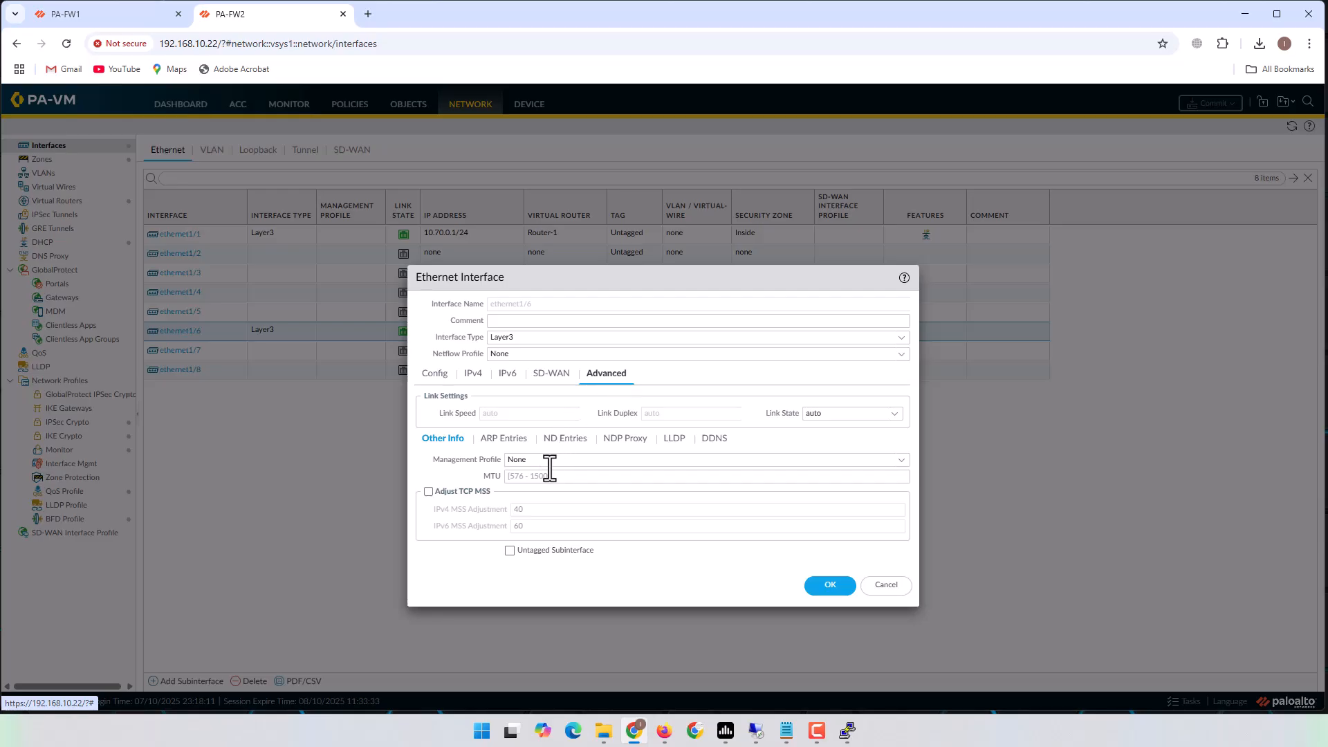
{"action": "left_click", "coordinate": [874, 460]}
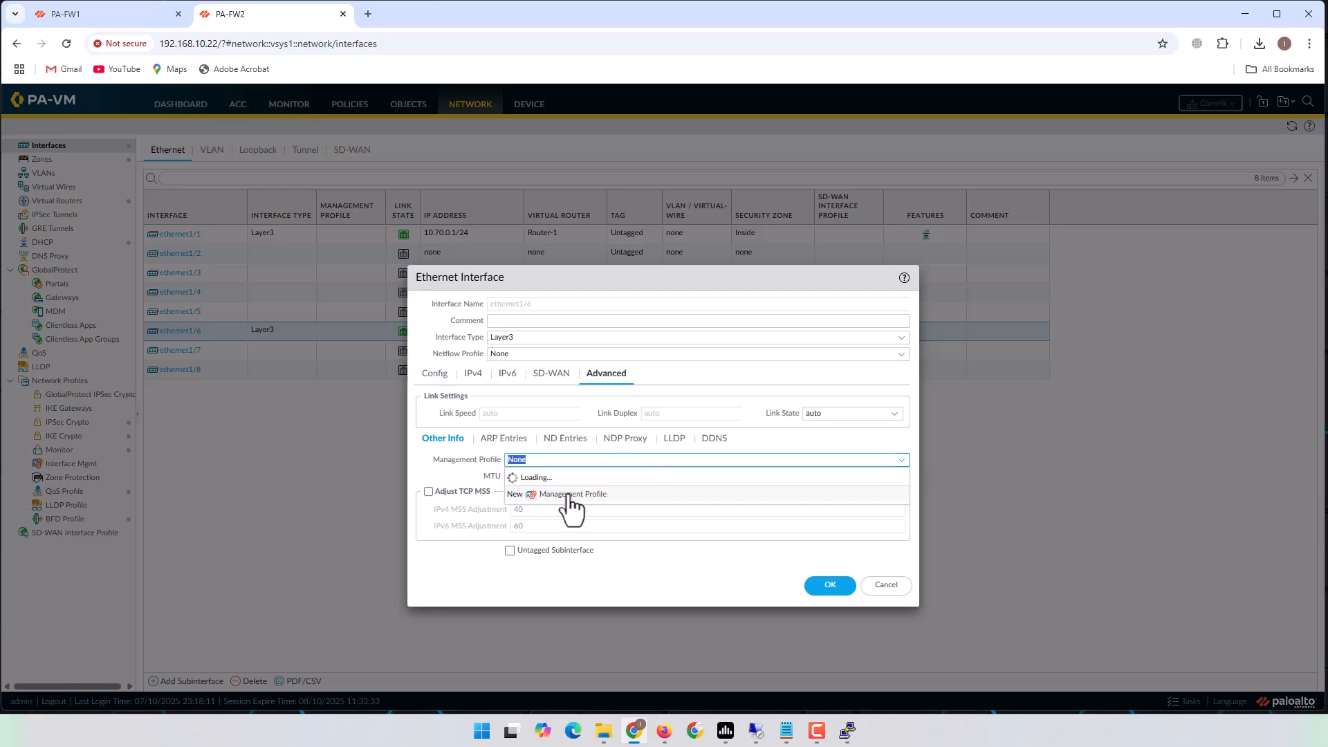
{"action": "left_click", "coordinate": [547, 494]}
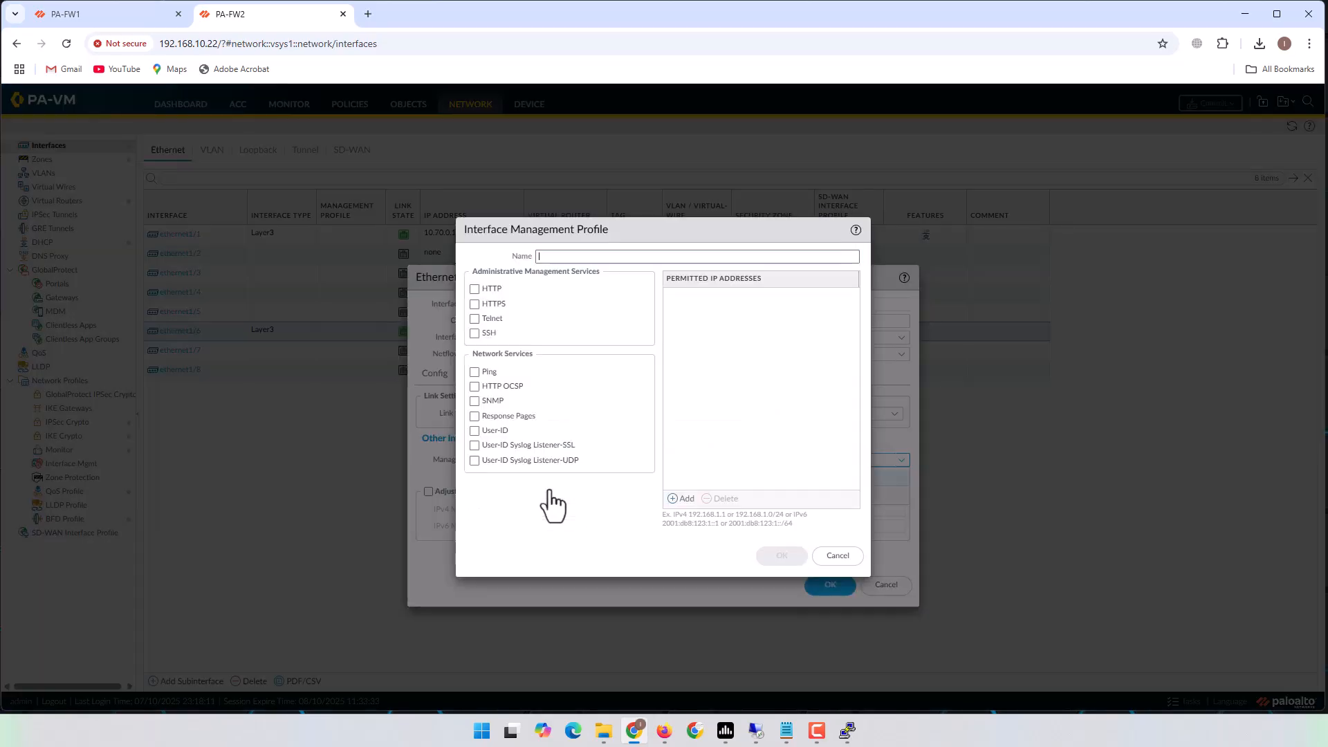
{"action": "left_click", "coordinate": [474, 371]}
{"action": "left_click", "coordinate": [578, 255]}
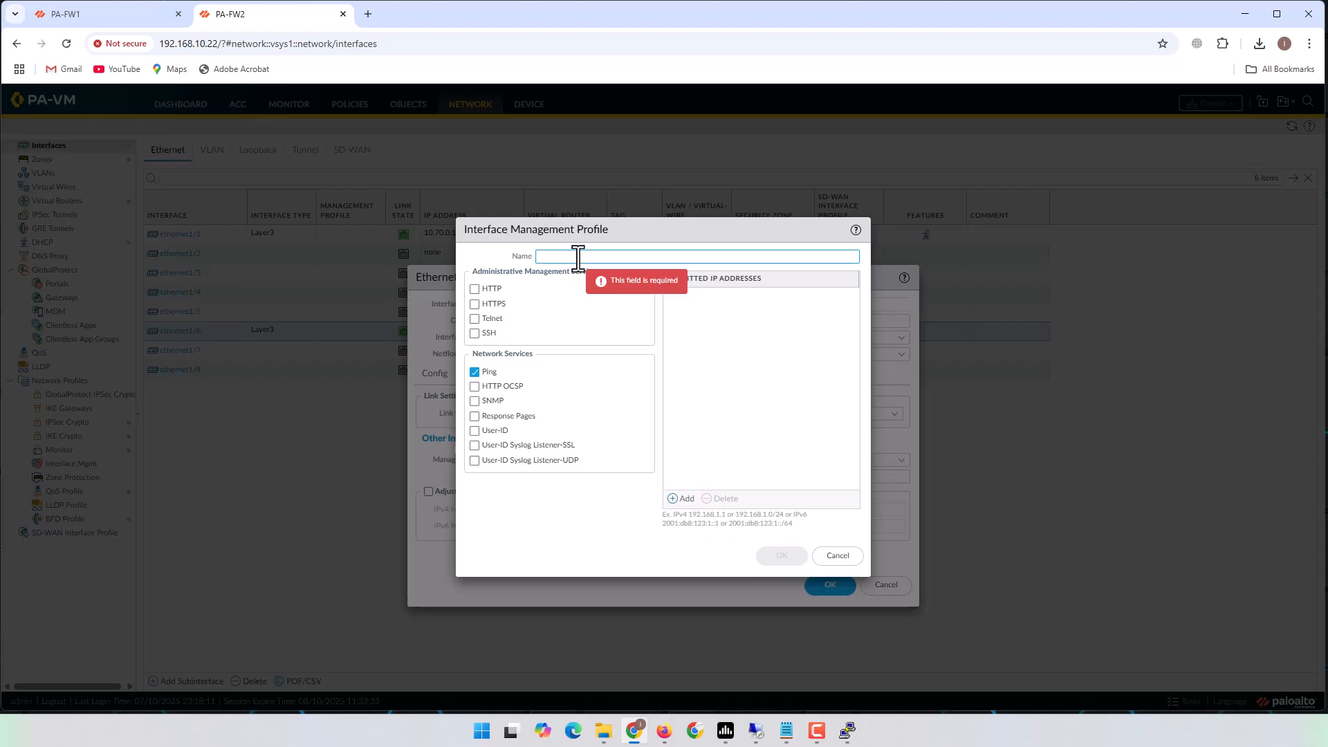
{"action": "type", "text": "Al"}
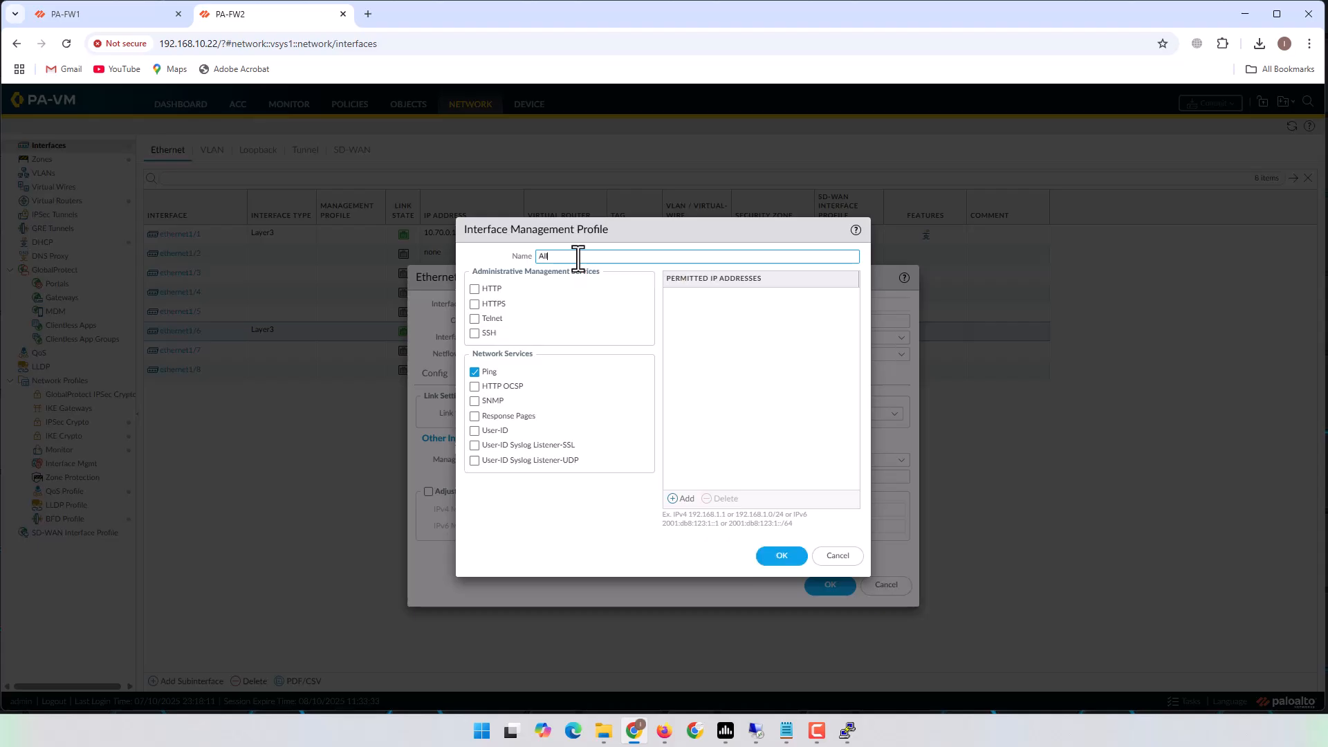
{"action": "type", "text": "low_Ping"}
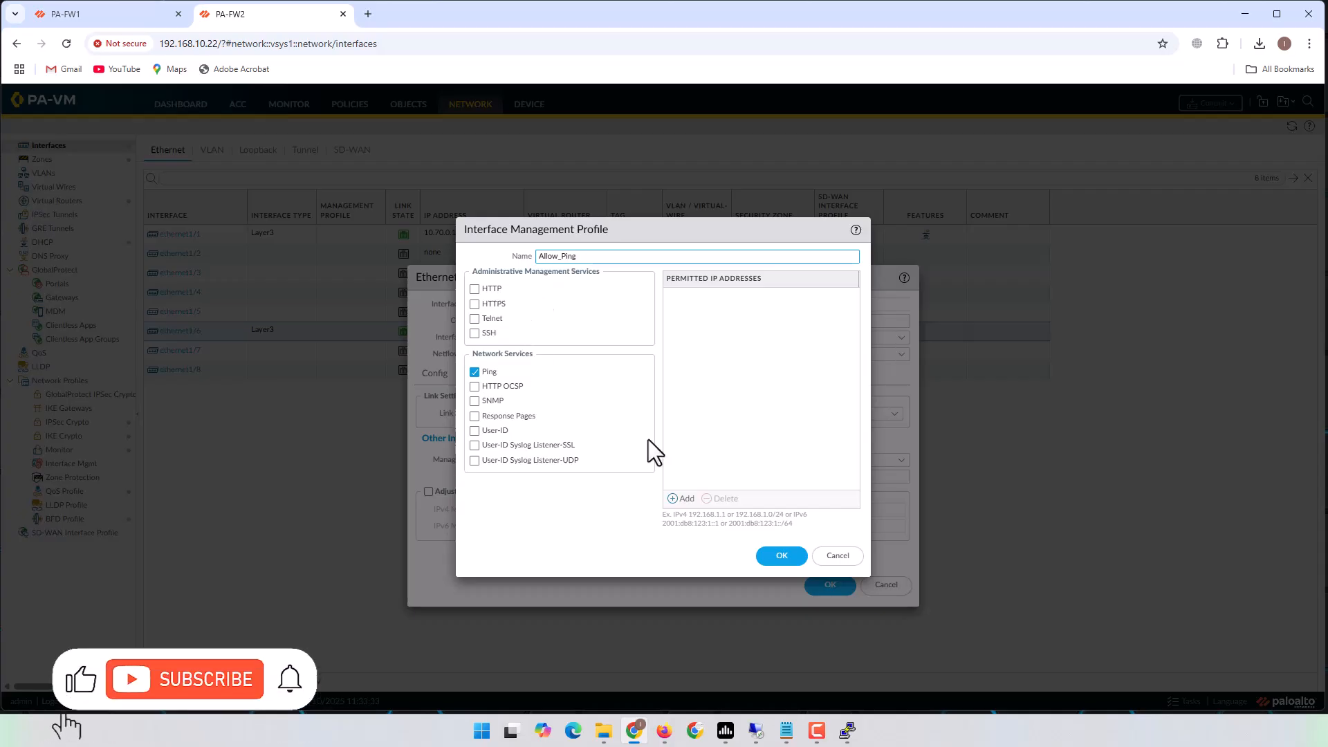
{"action": "left_click", "coordinate": [783, 556]}
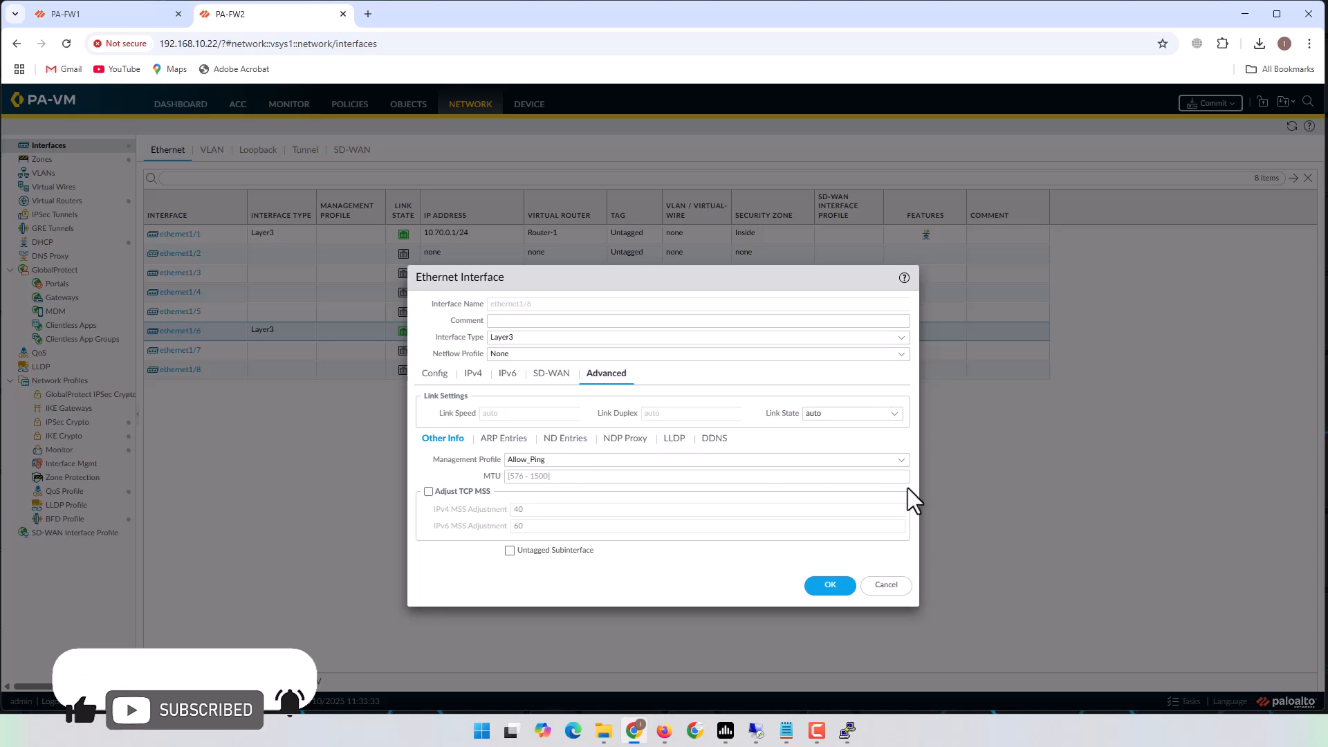
{"action": "left_click", "coordinate": [831, 586]}
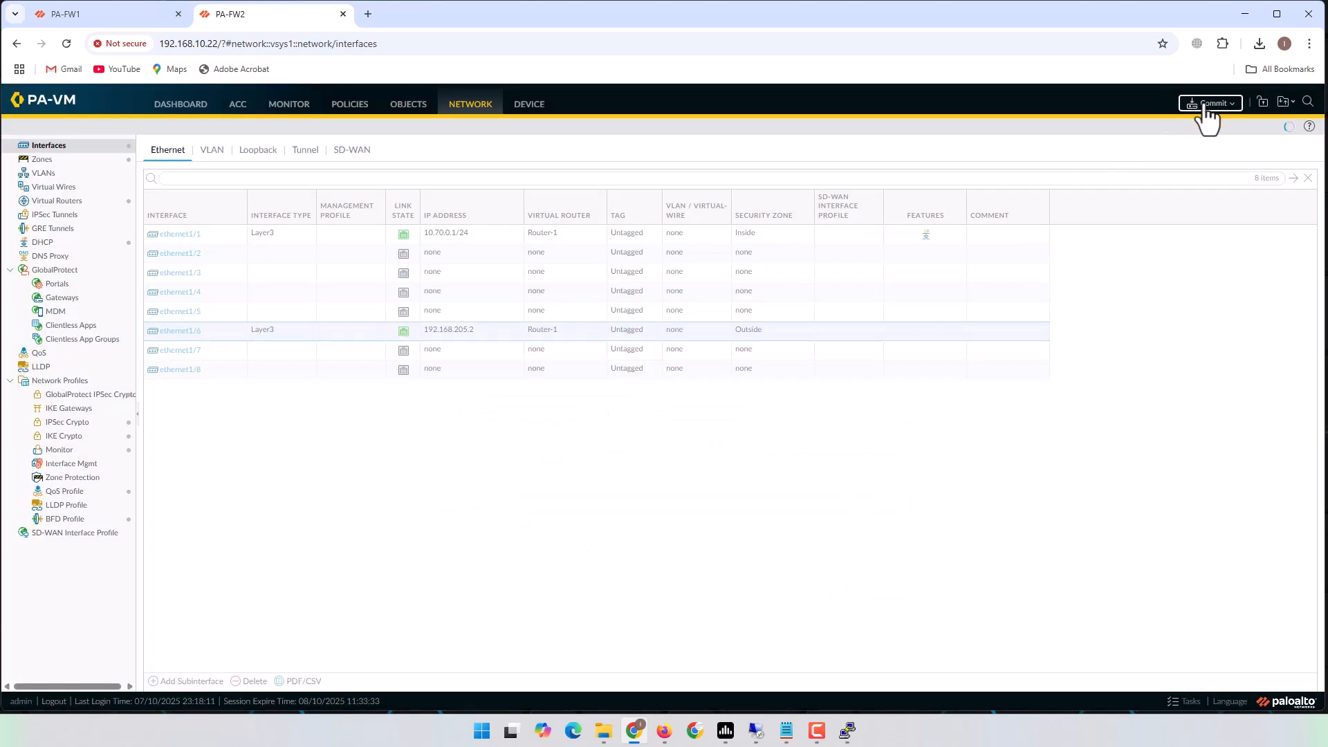
Commit PA-FW2's configuration, check PA-FW1's pending commit, and bring up PuTTY.
{"action": "left_click", "coordinate": [1205, 108]}
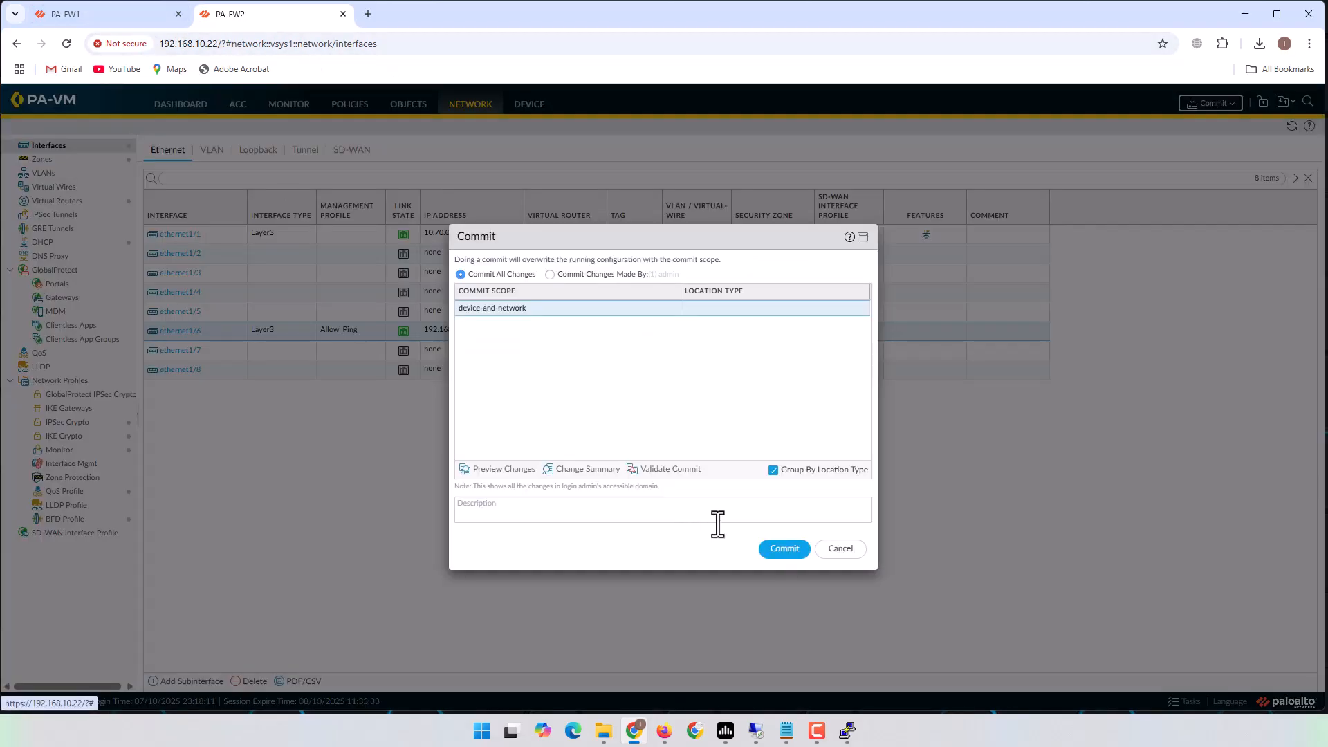
{"action": "left_click", "coordinate": [785, 549]}
{"action": "left_click", "coordinate": [103, 14]}
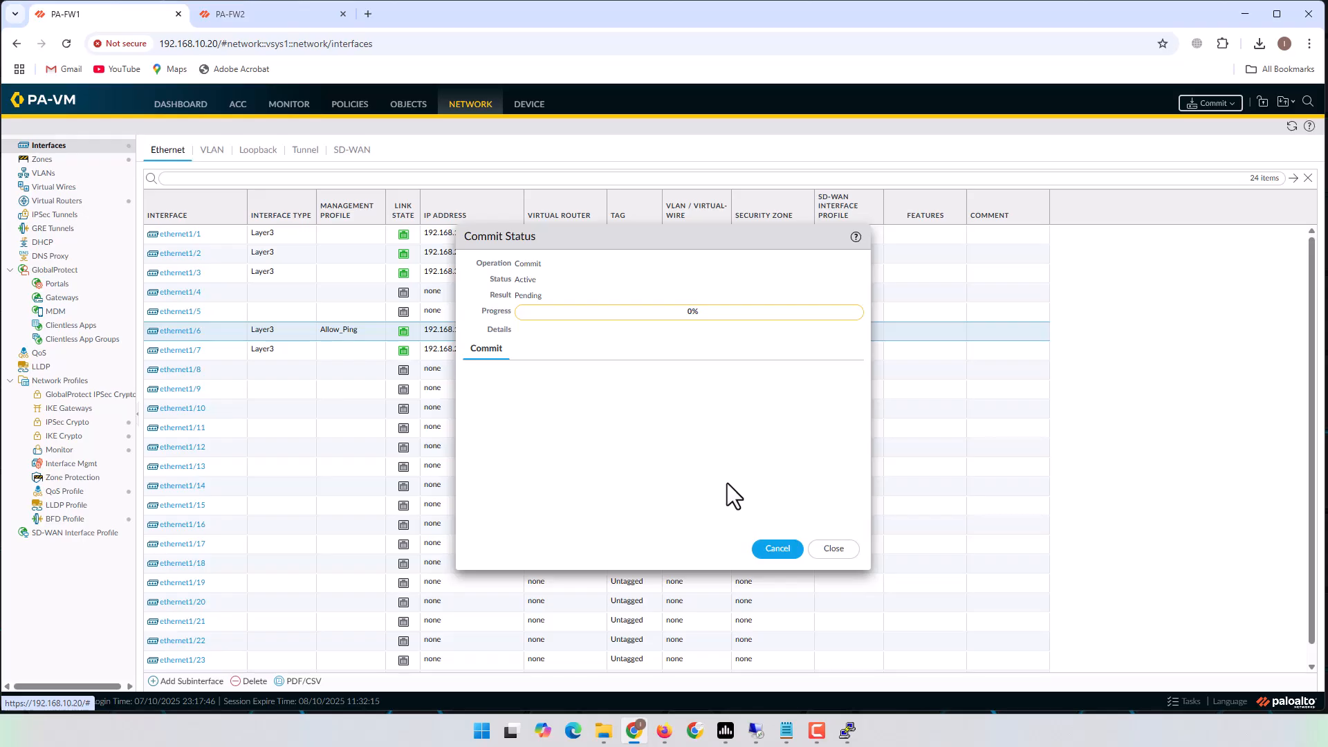
{"action": "key", "text": "alt+Tab"}
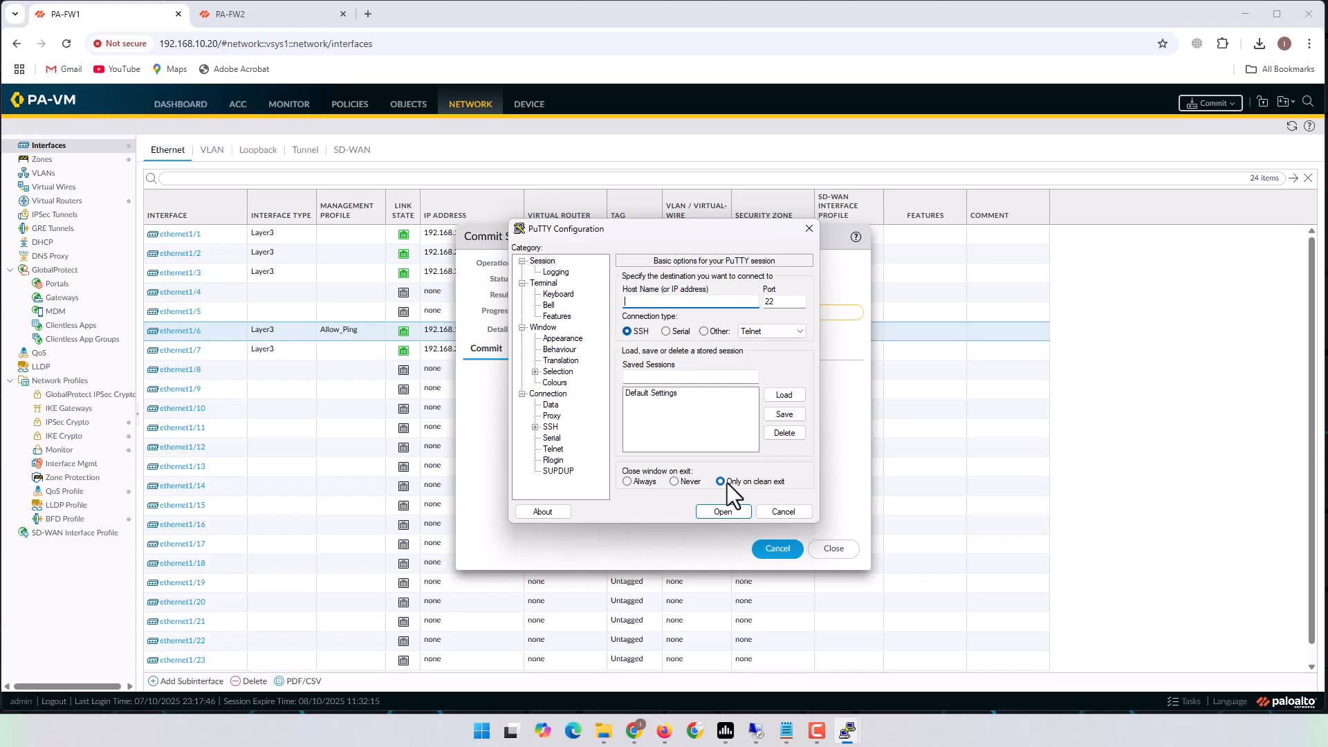
SSH into PA-FW1 at 192.168.10.20, accept its host key, and log in as admin.
{"action": "type", "text": "192.168.10.20"}
{"action": "key", "text": "Return"}
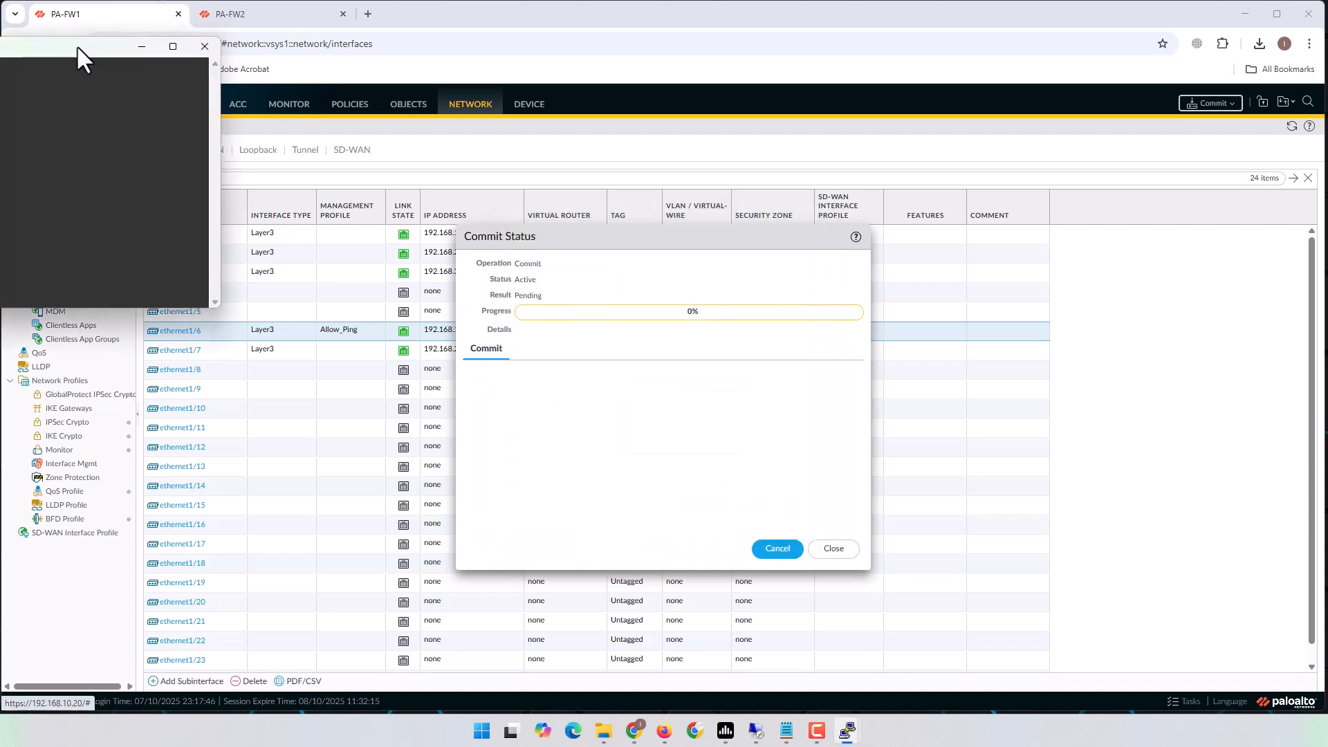
{"action": "left_click_drag", "start_coordinate": [77, 44], "coordinate": [807, 221]}
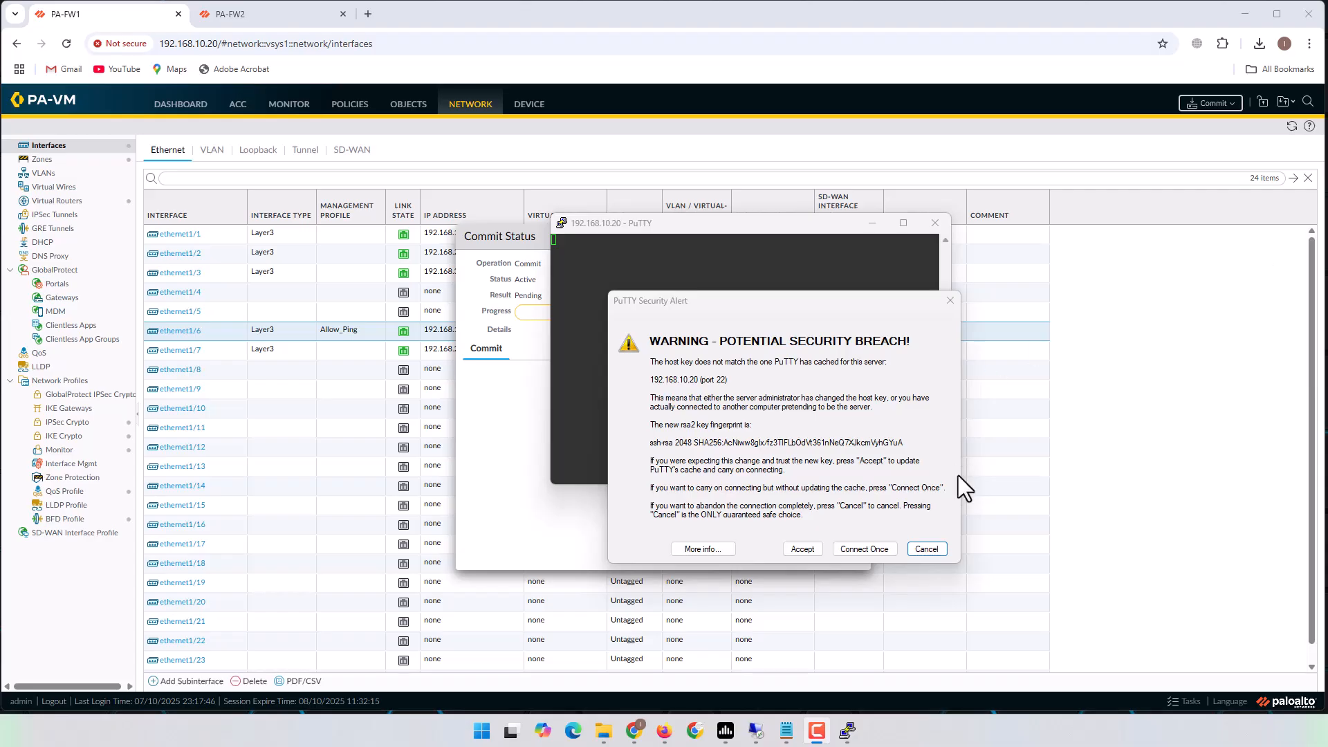
{"action": "left_click", "coordinate": [797, 550]}
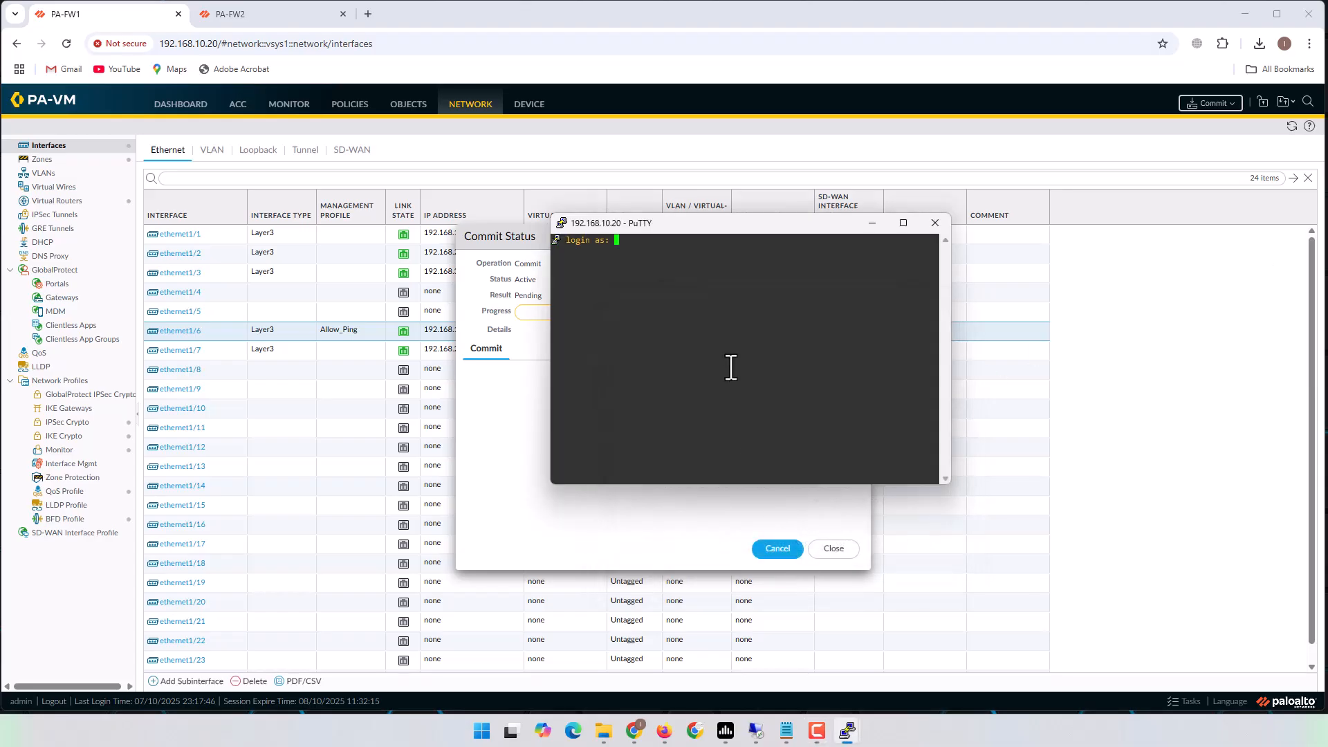
{"action": "type", "text": "admin"}
{"action": "key", "text": "Return"}
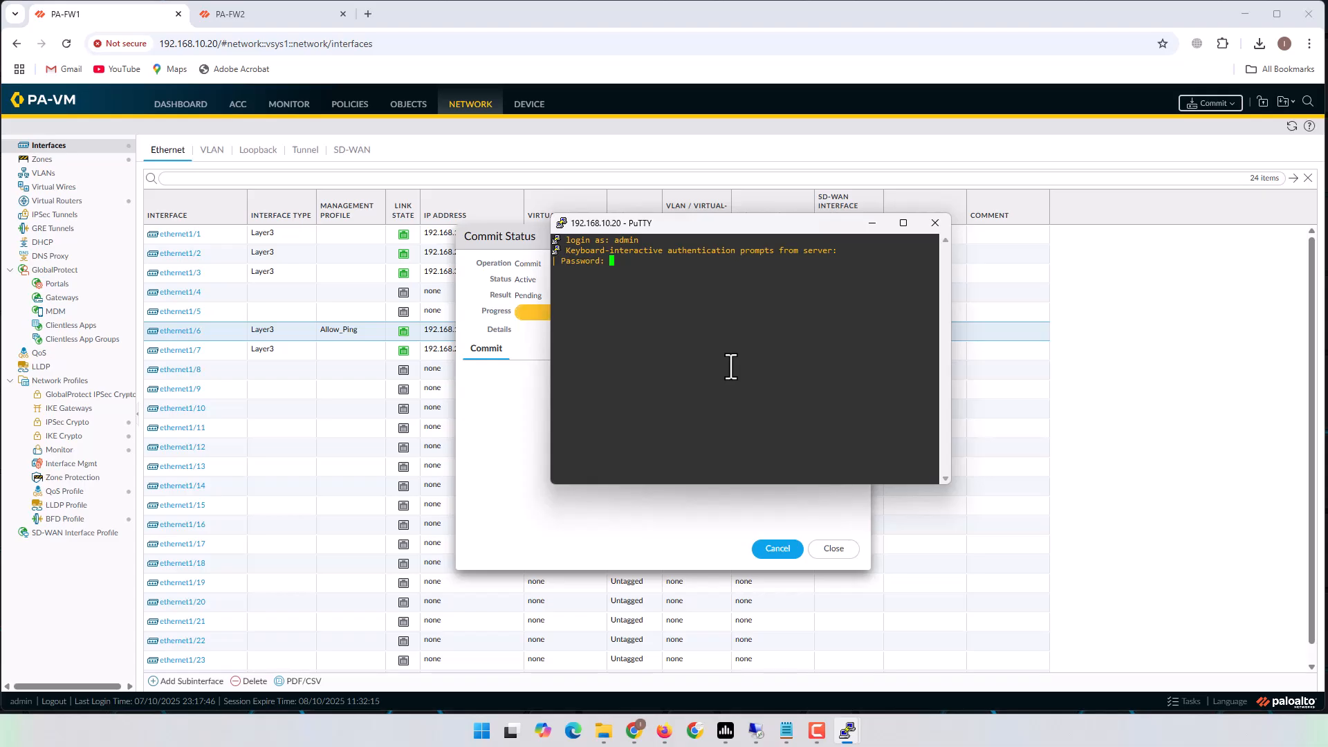
{"action": "key", "text": "Return"}
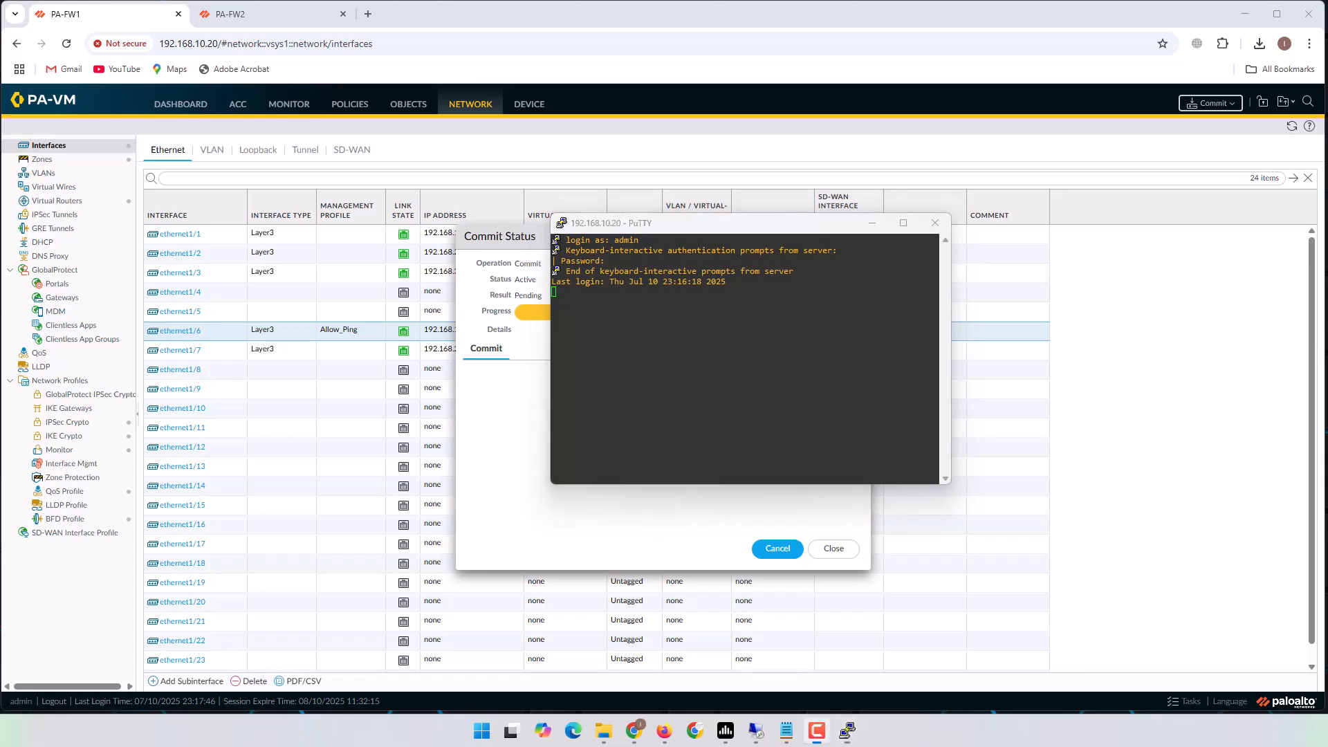
Ping 192.168.10.22 from source 192.168.10.20 on PA-FW1's command line.
{"action": "left_click", "coordinate": [698, 358]}
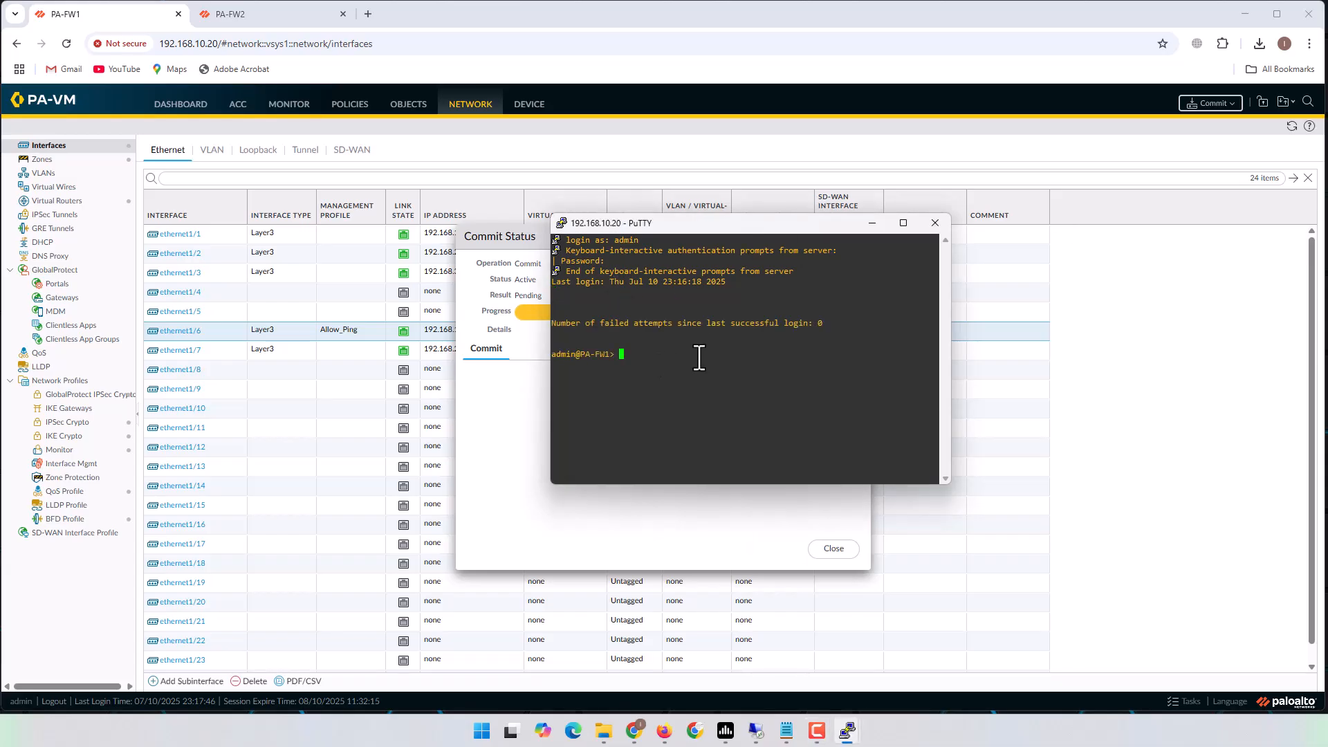
{"action": "type", "text": "ping source 192.168.10.20 host 192.168.10.22"}
{"action": "key", "text": "Return"}
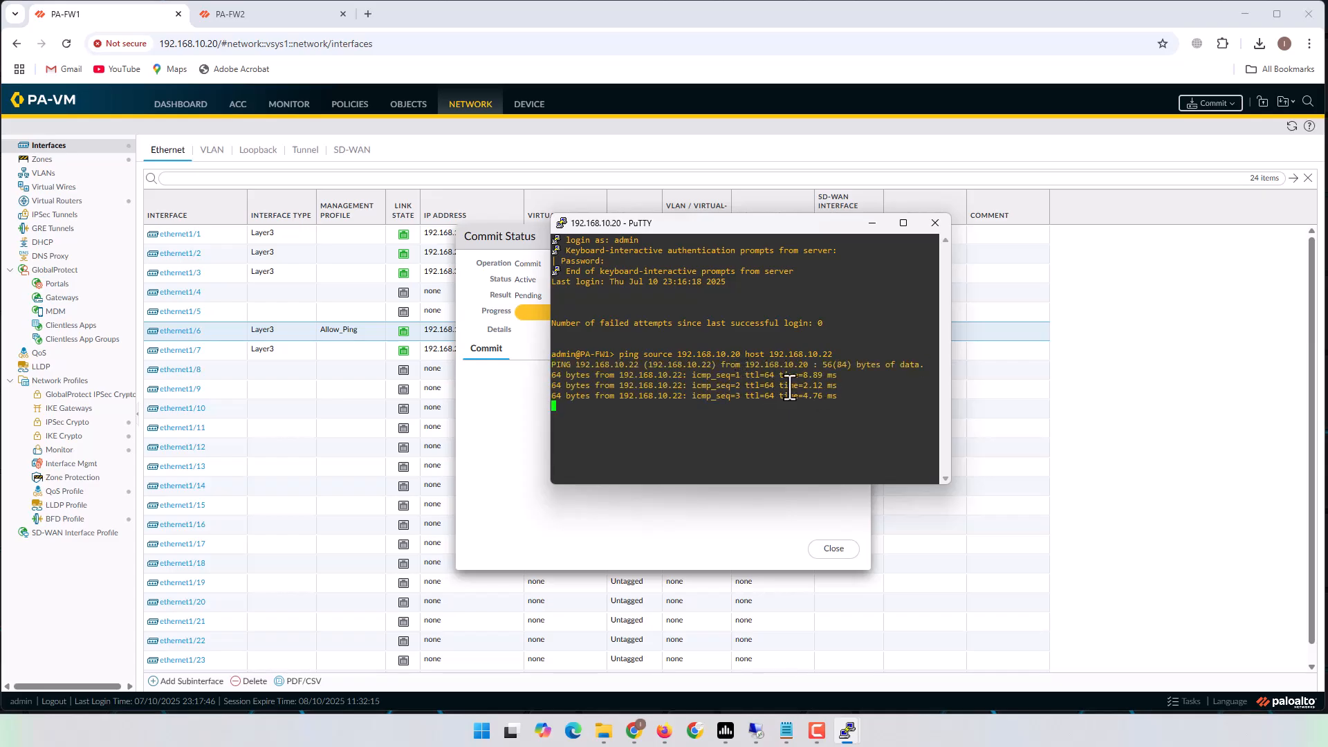
Close the commit progress windows on both PA-FW1 and PA-FW2.
{"action": "left_click", "coordinate": [285, 14]}
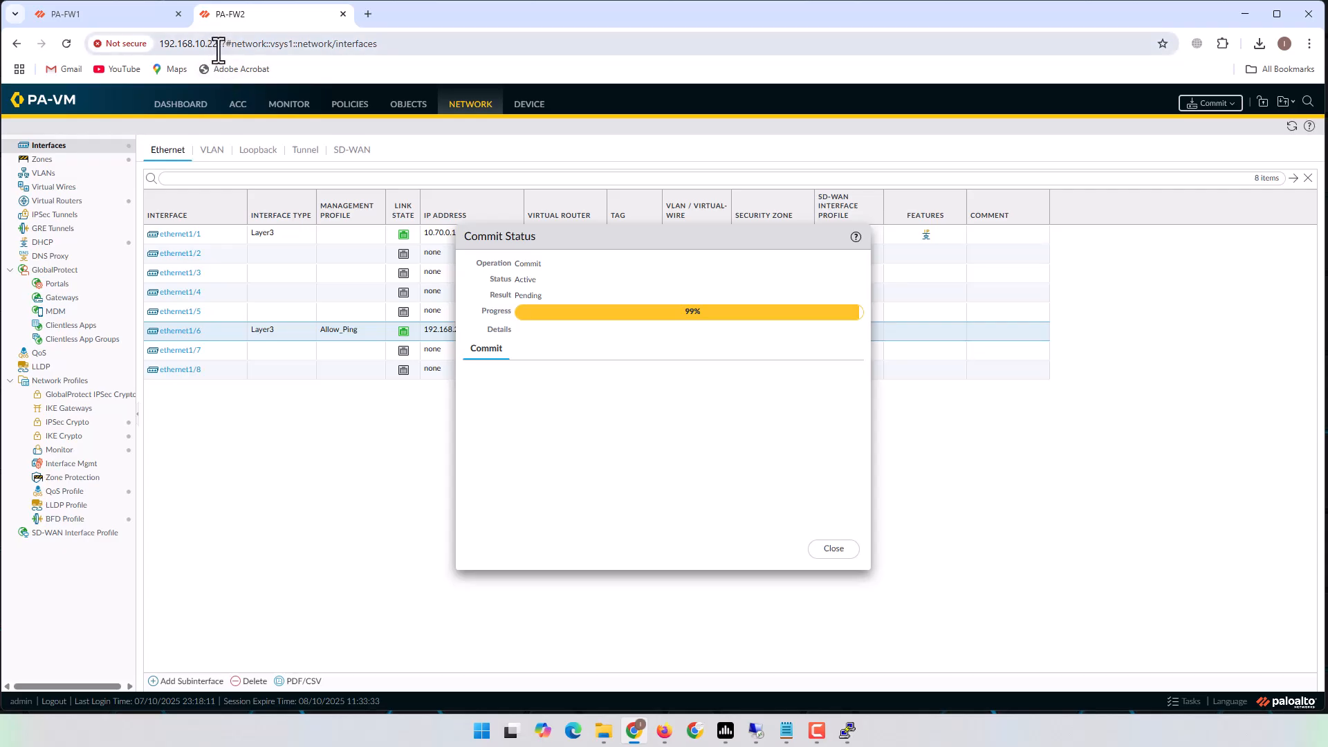
{"action": "left_click_drag", "start_coordinate": [219, 50], "coordinate": [165, 46]}
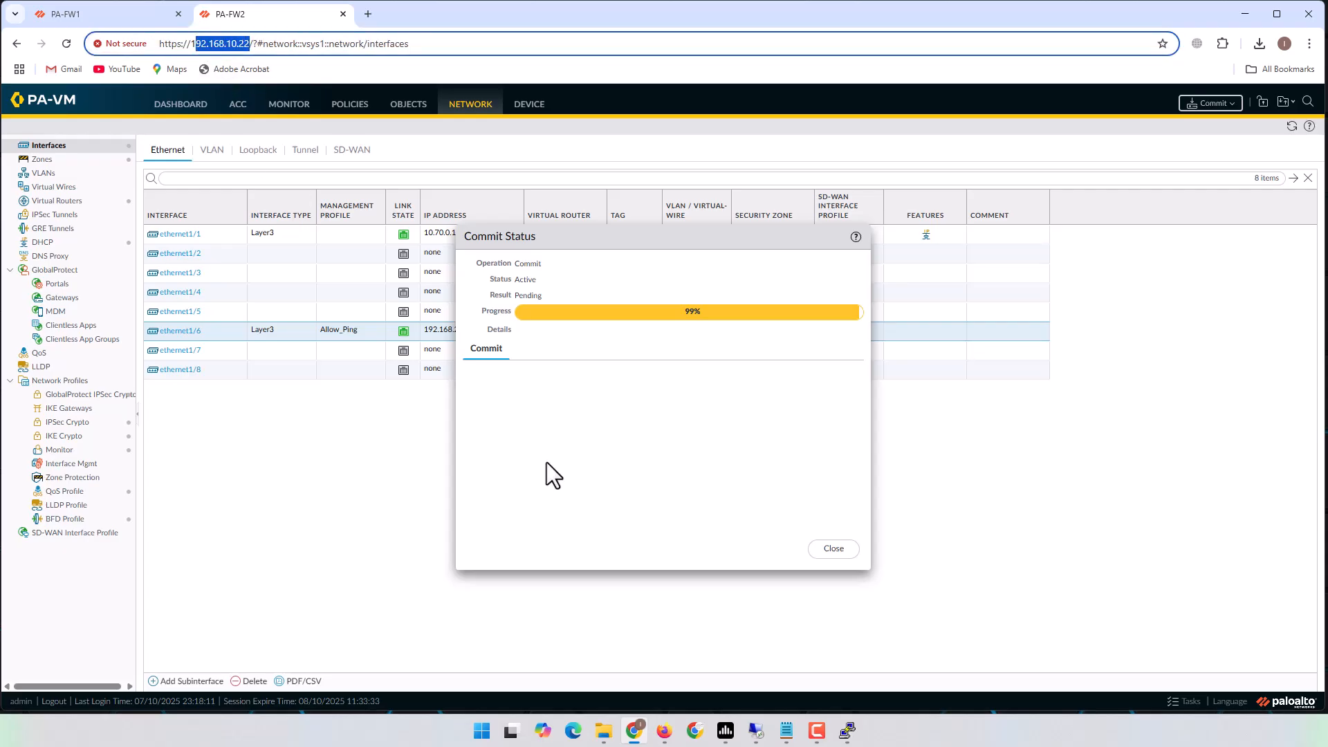
{"action": "left_click", "coordinate": [664, 730]}
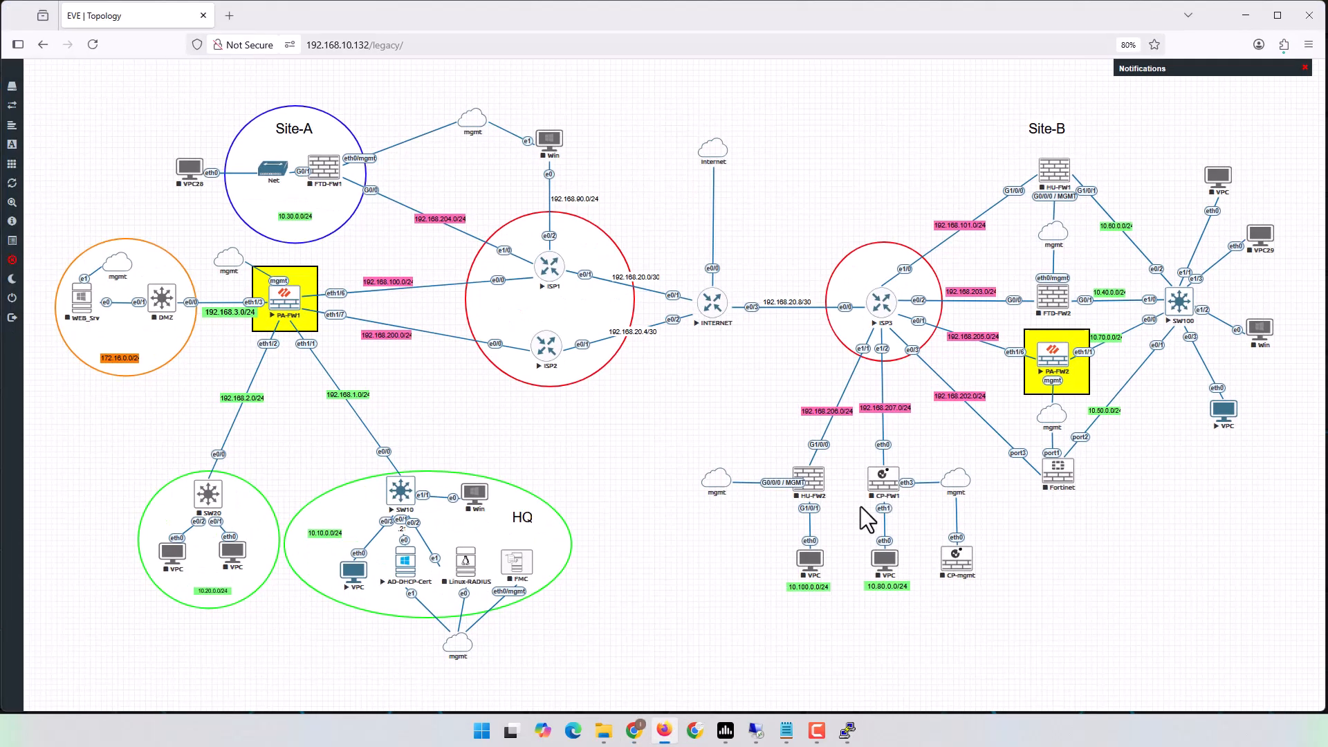
{"action": "left_click", "coordinate": [1245, 15]}
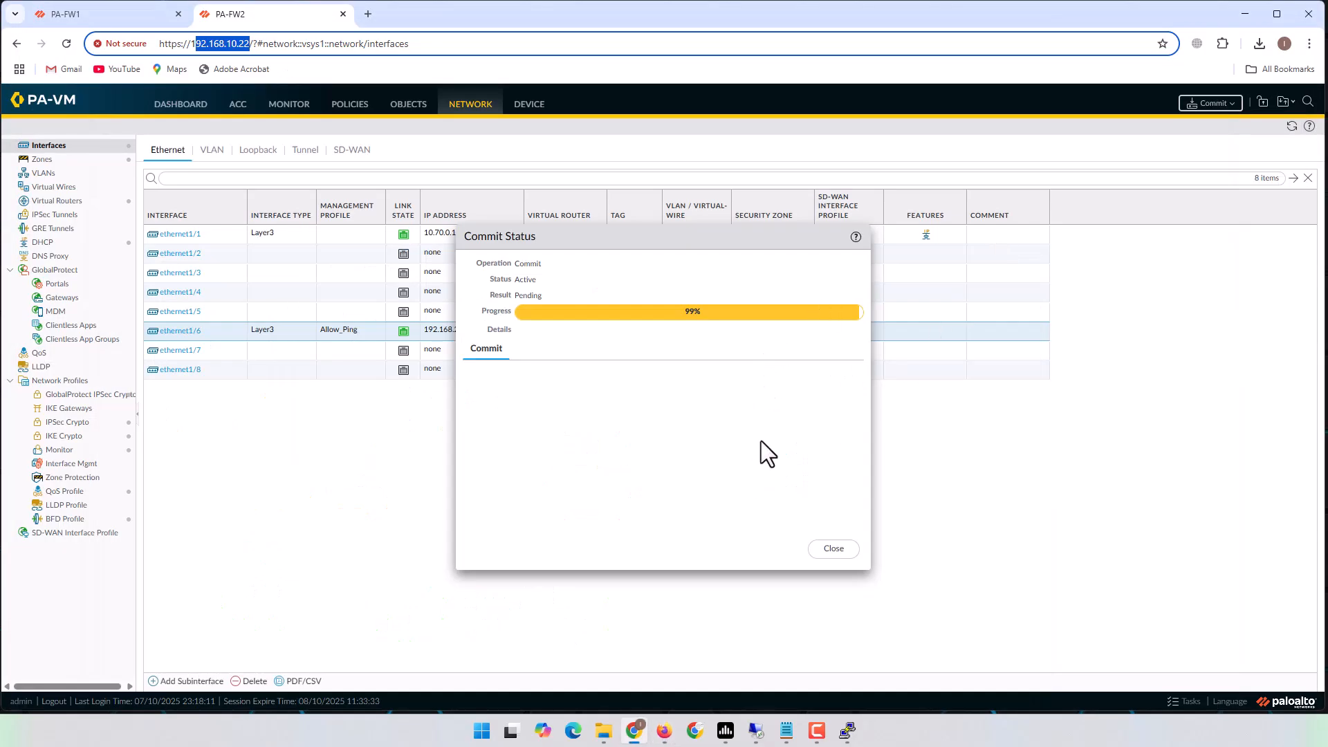
{"action": "left_click", "coordinate": [92, 14]}
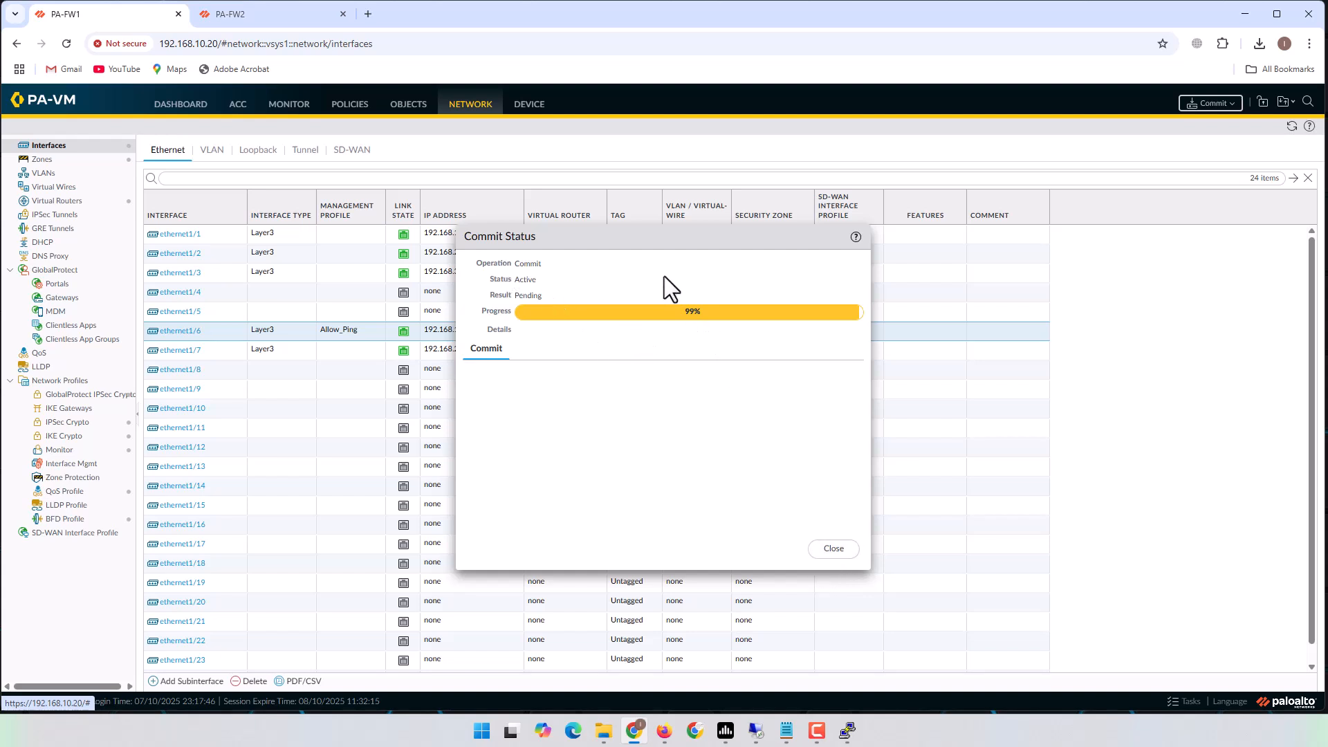
{"action": "left_click", "coordinate": [833, 548]}
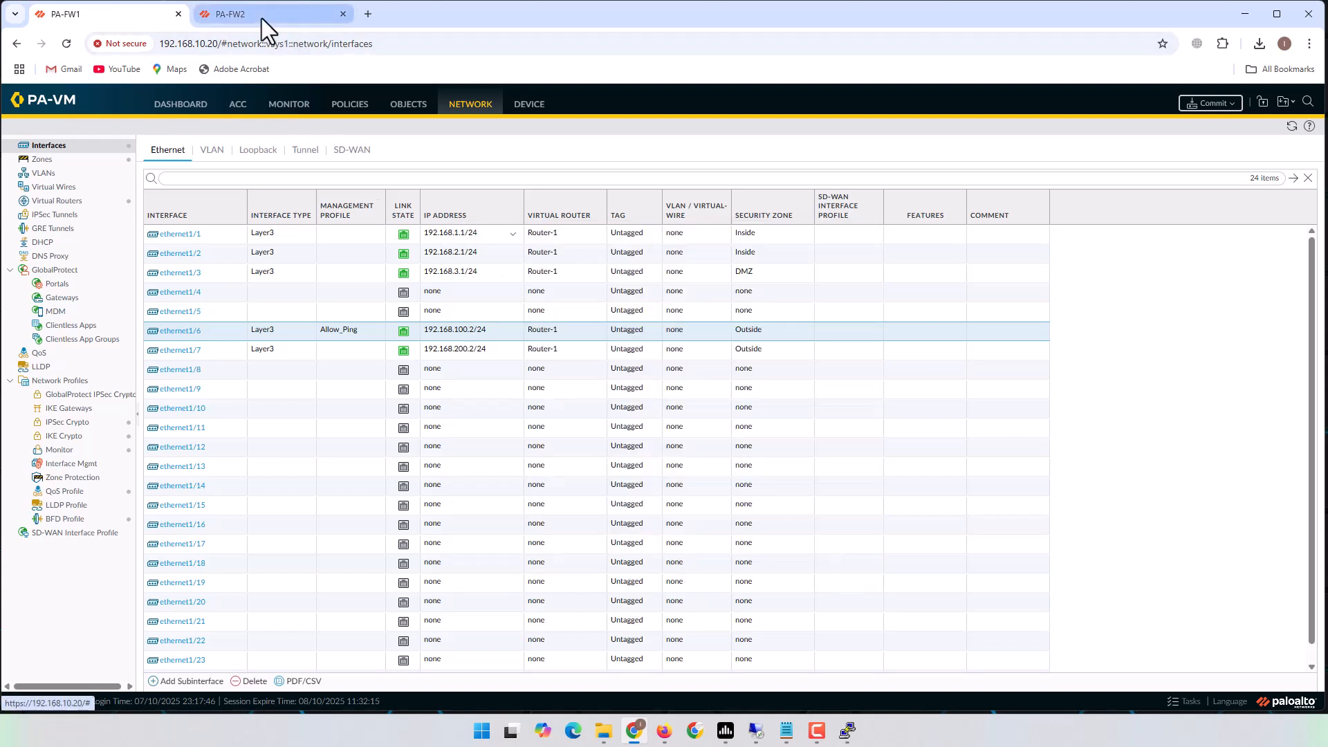
{"action": "left_click", "coordinate": [262, 18]}
{"action": "left_click", "coordinate": [830, 549]}
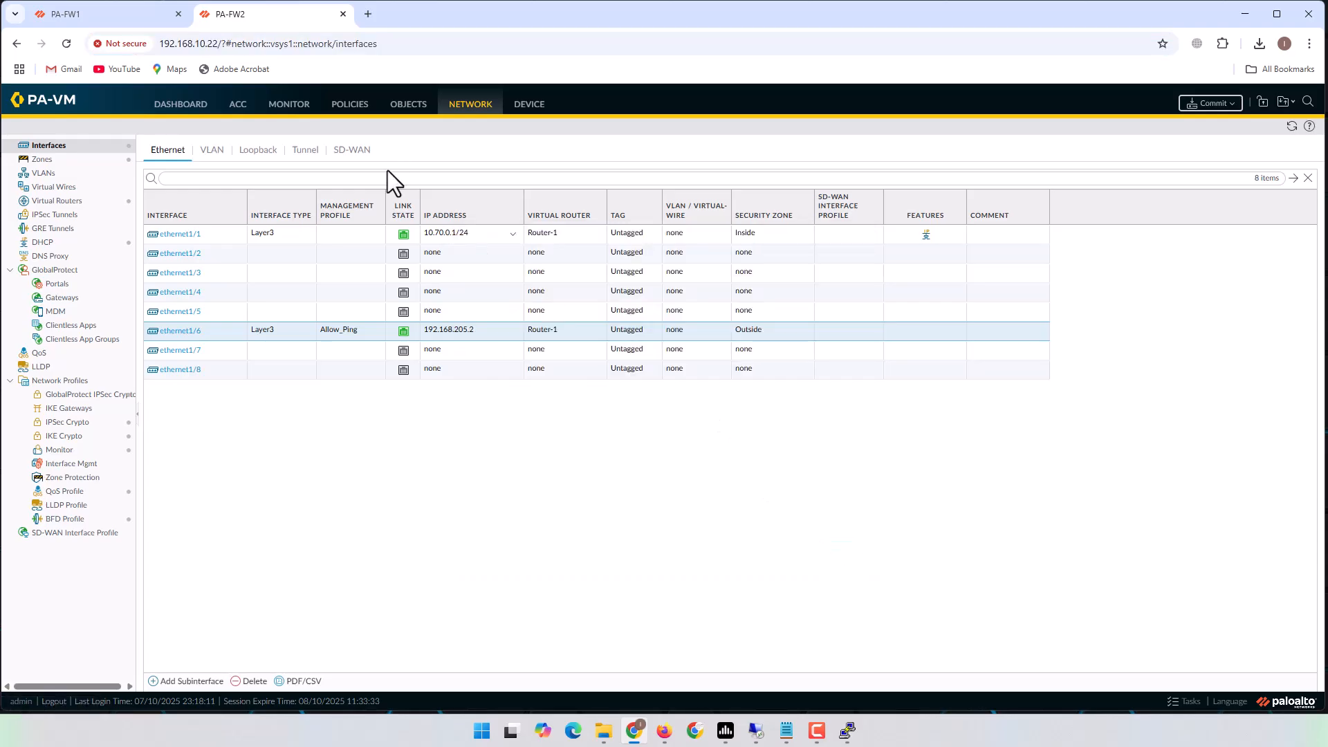
Check PA-FW2's latest commit job in the Task Manager, then close it.
{"action": "left_click", "coordinate": [1183, 702]}
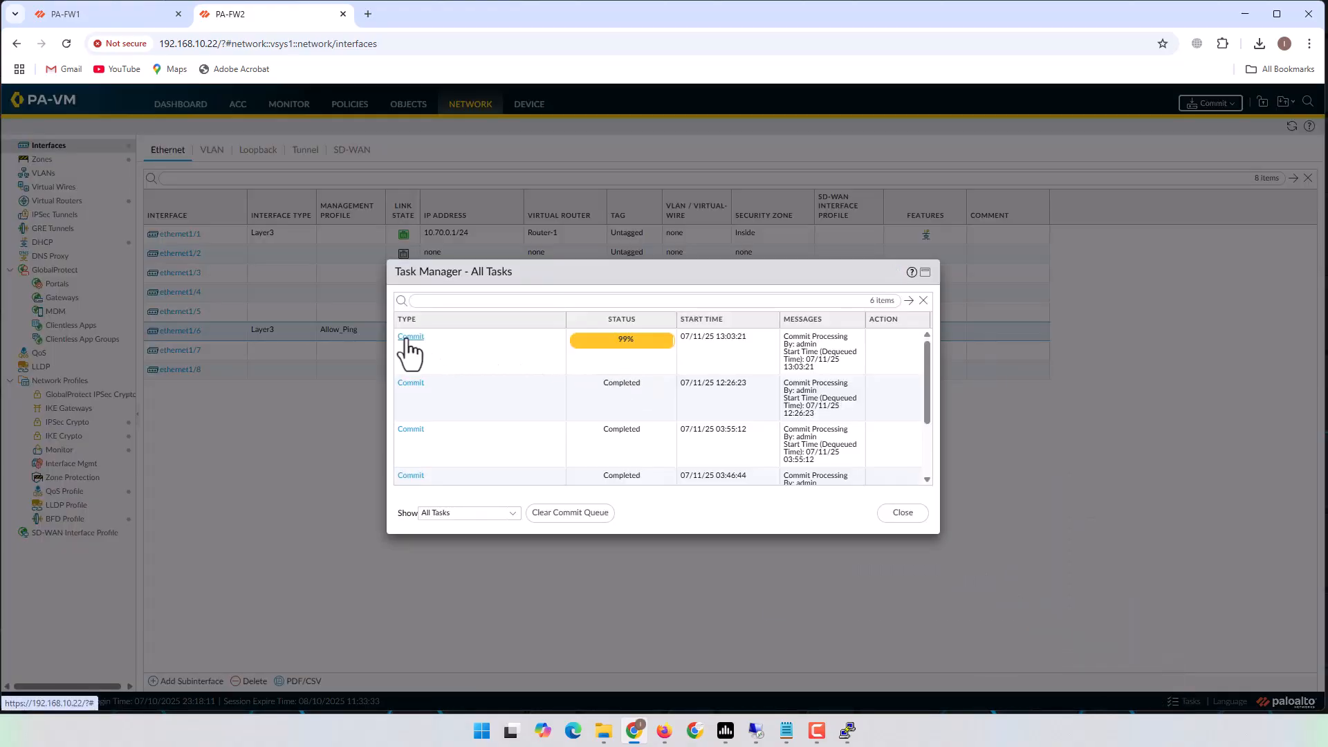
{"action": "left_click", "coordinate": [410, 337]}
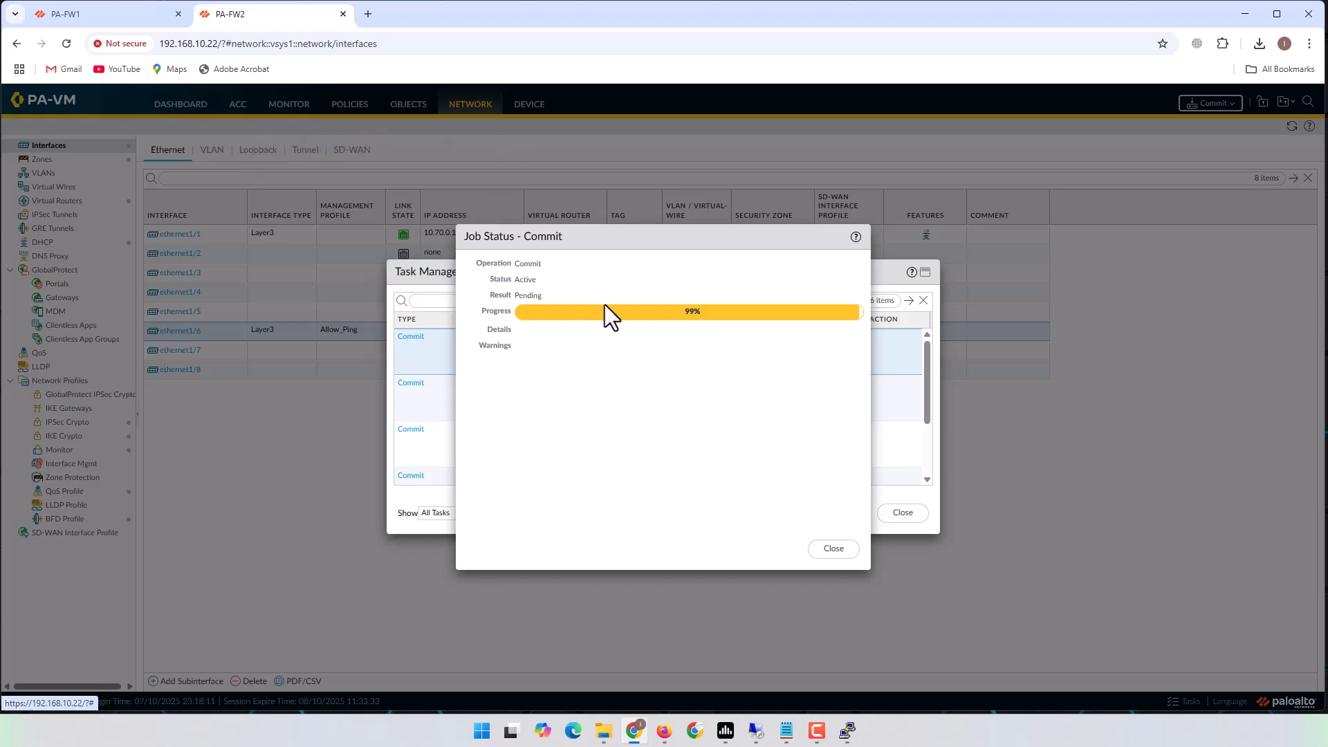
{"action": "left_click", "coordinate": [833, 551]}
{"action": "left_click", "coordinate": [900, 513]}
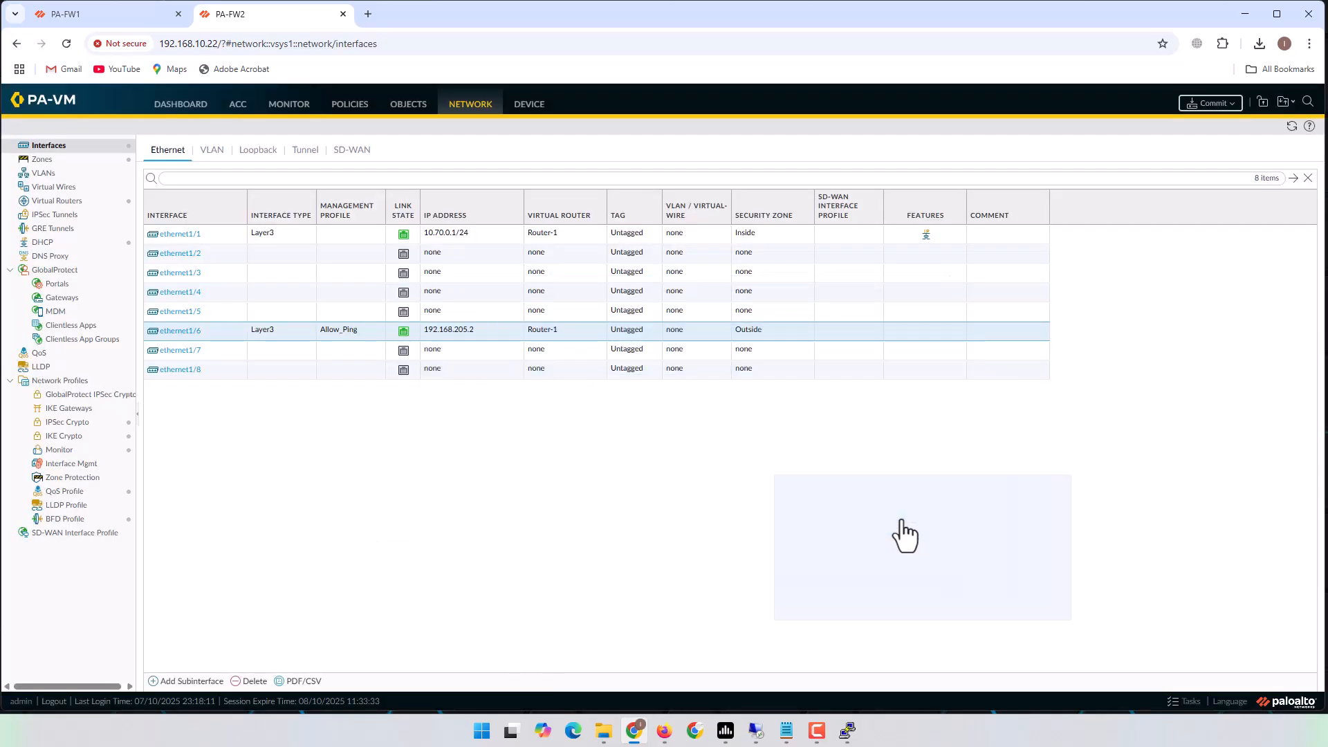
Stop the continuous ping at 0% loss and minimize the PA-FW1 terminal.
{"action": "left_click", "coordinate": [1244, 14]}
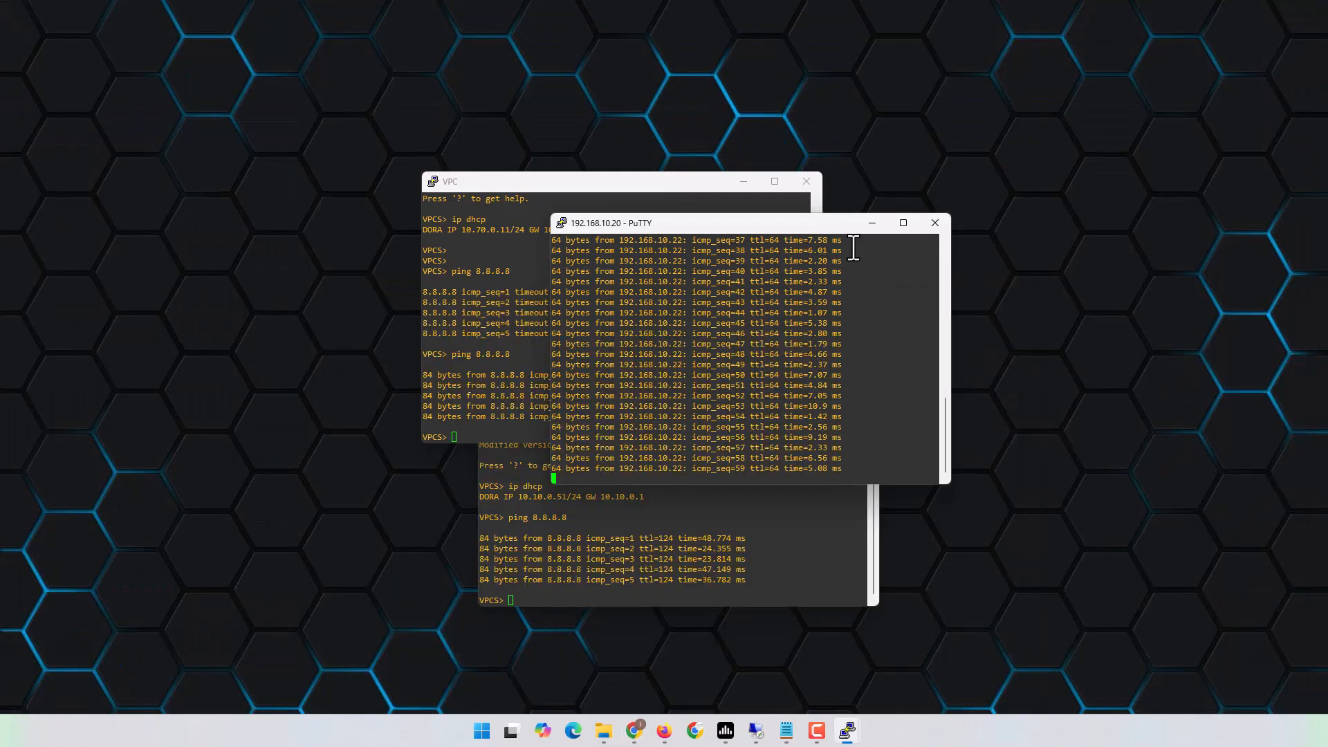
{"action": "left_click_drag", "start_coordinate": [827, 222], "coordinate": [920, 123]}
{"action": "key", "text": "ctrl+c"}
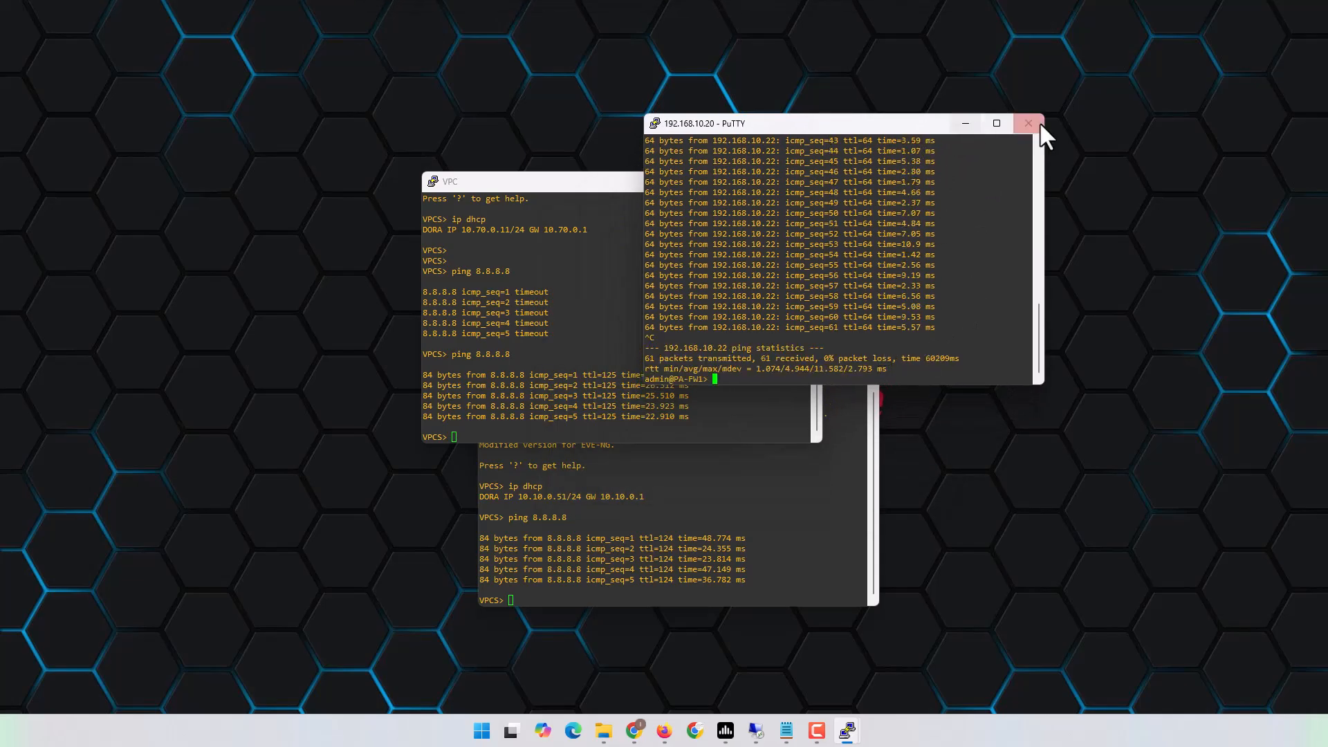
{"action": "left_click", "coordinate": [966, 123]}
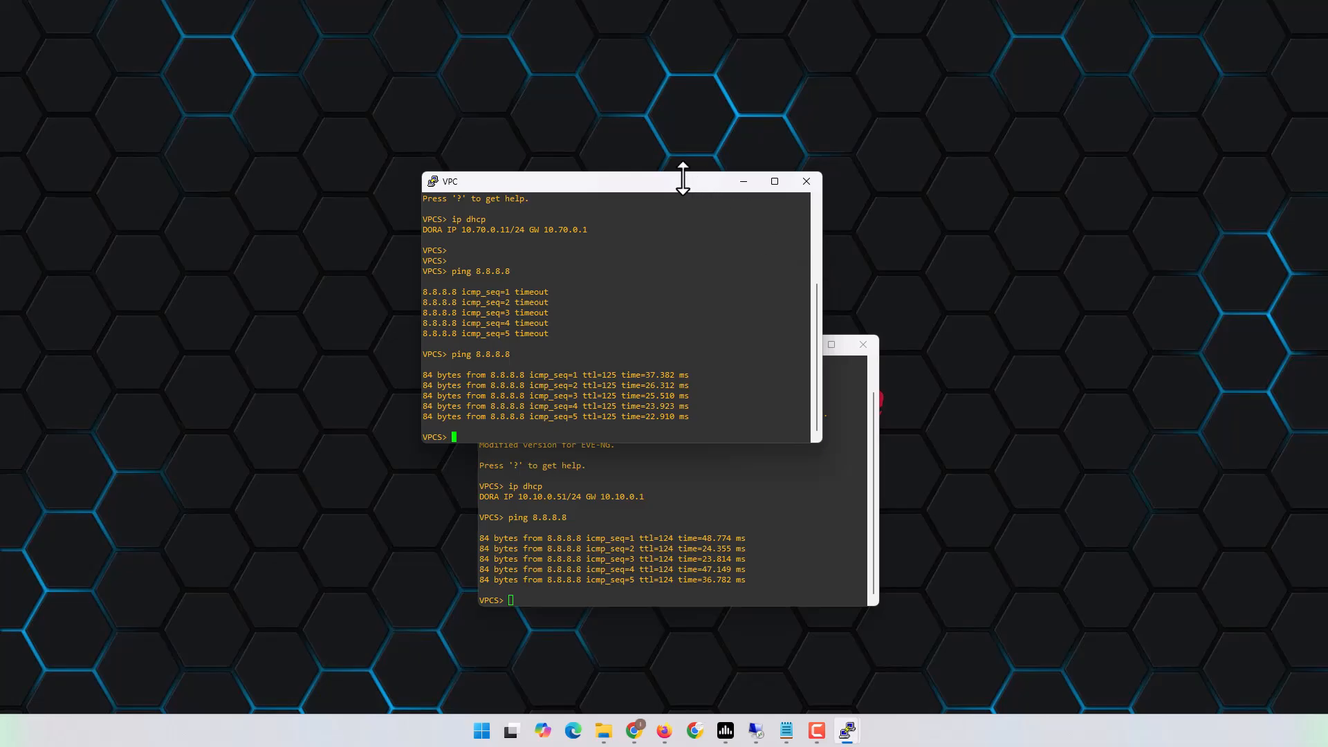
Rearrange the two VPC console windows and bring up the VPN requirements notes.
{"action": "left_click_drag", "start_coordinate": [618, 171], "coordinate": [322, 123]}
{"action": "left_click_drag", "start_coordinate": [695, 337], "coordinate": [932, 138]}
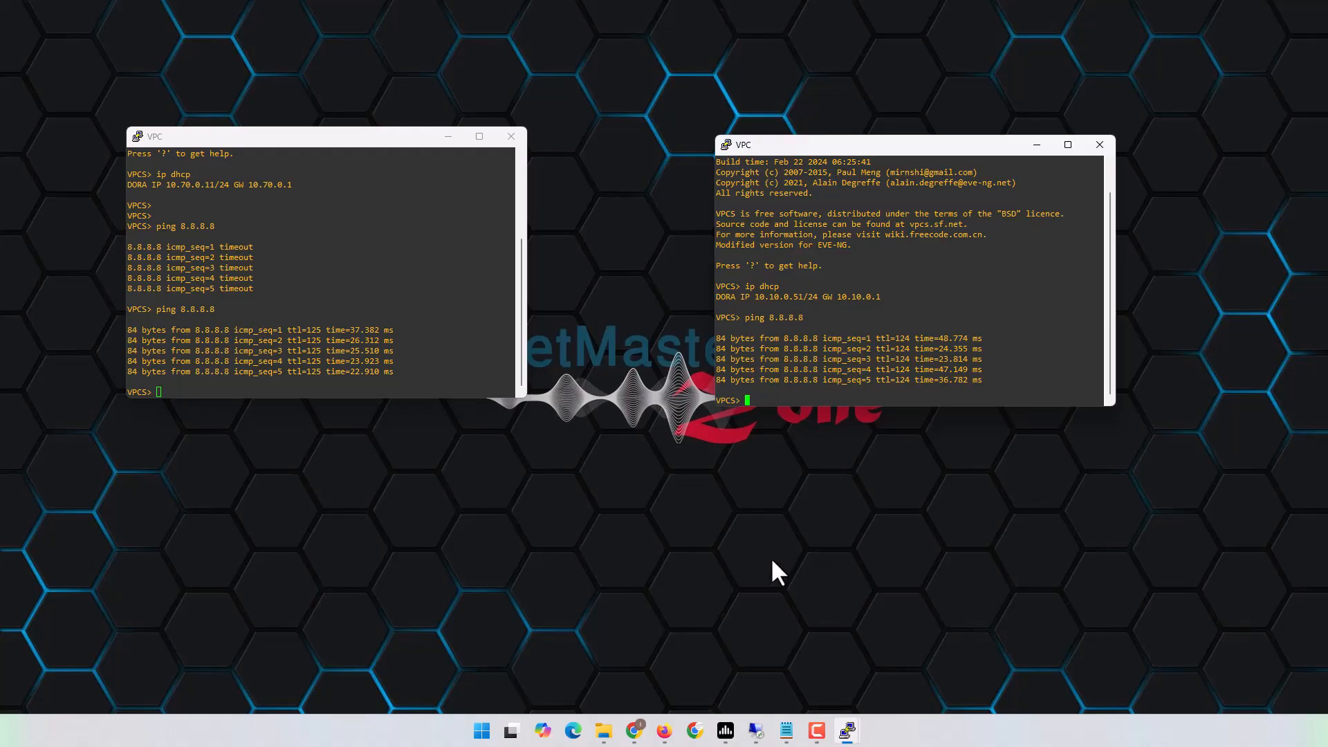
{"action": "left_click", "coordinate": [663, 732]}
{"action": "left_click", "coordinate": [664, 731]}
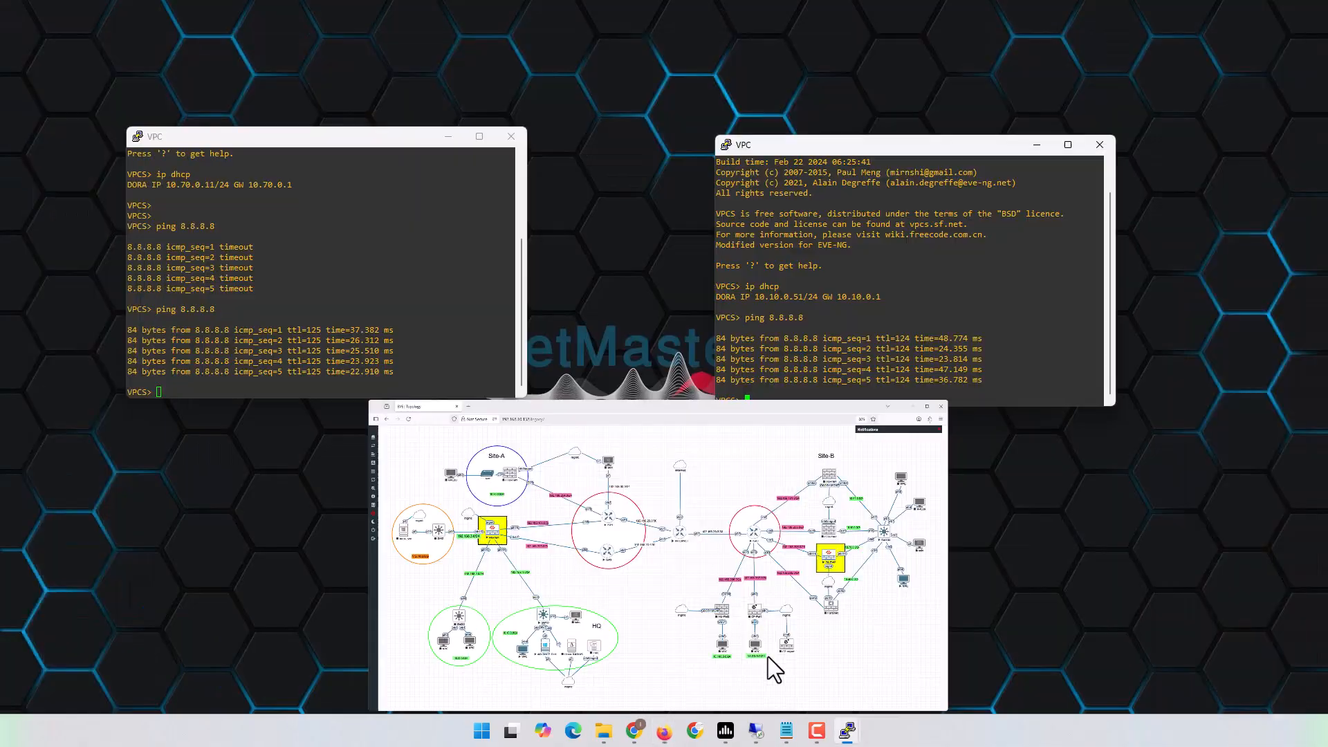
{"action": "mouse_move", "coordinate": [786, 731]}
{"action": "left_click", "coordinate": [807, 669]}
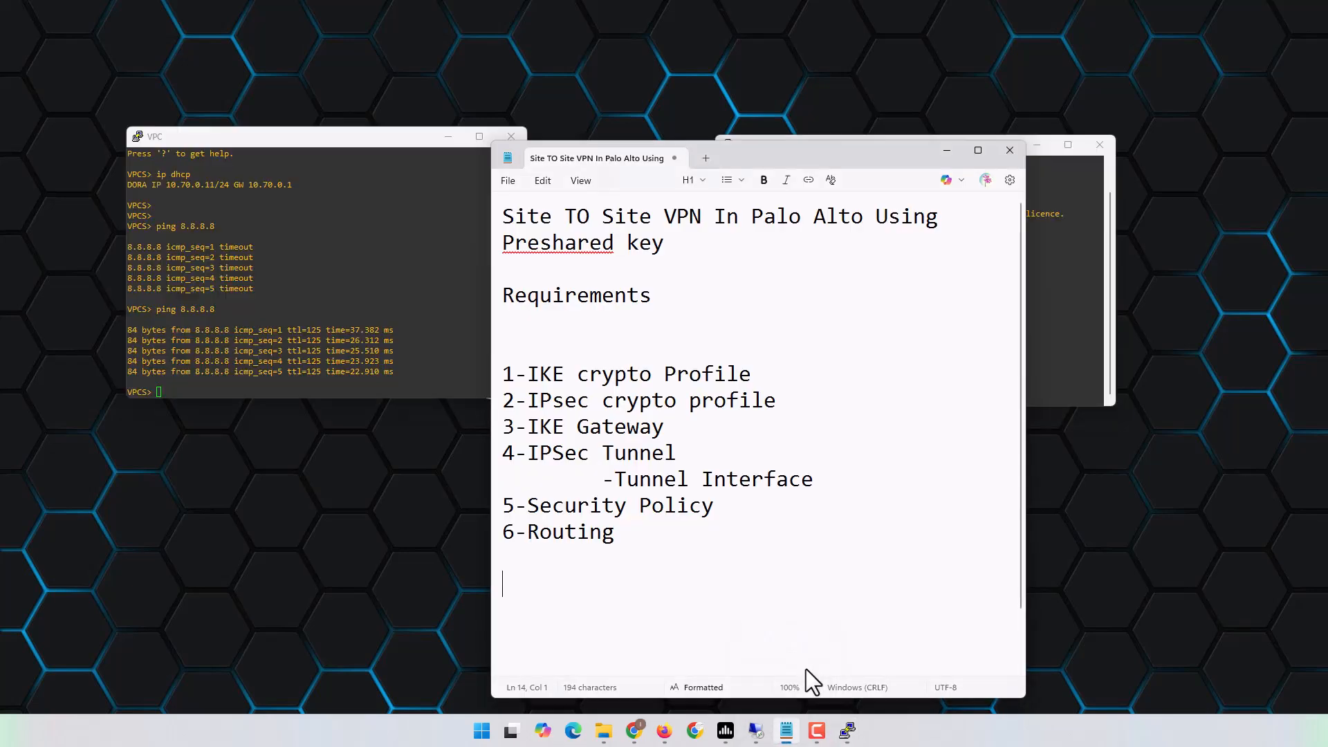
{"action": "left_click_drag", "start_coordinate": [829, 158], "coordinate": [872, 72]}
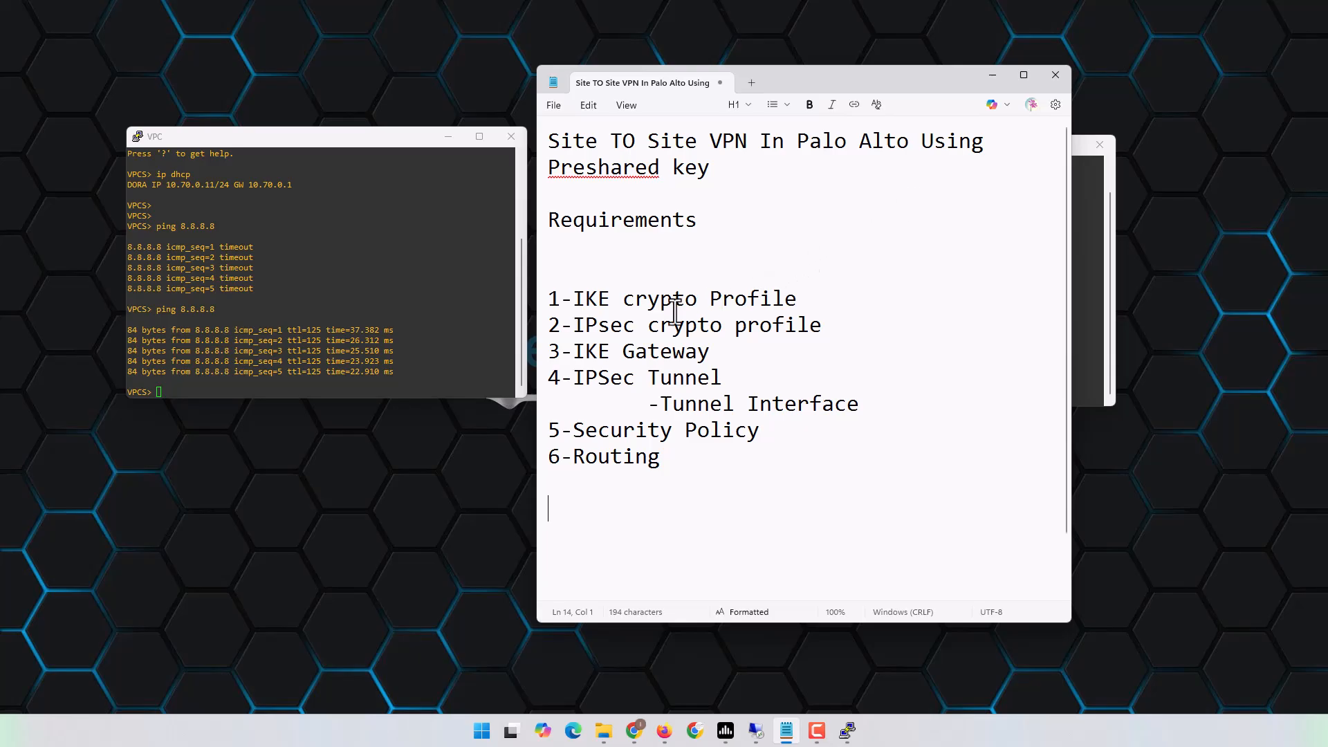
{"action": "left_click_drag", "start_coordinate": [573, 299], "coordinate": [808, 298]}
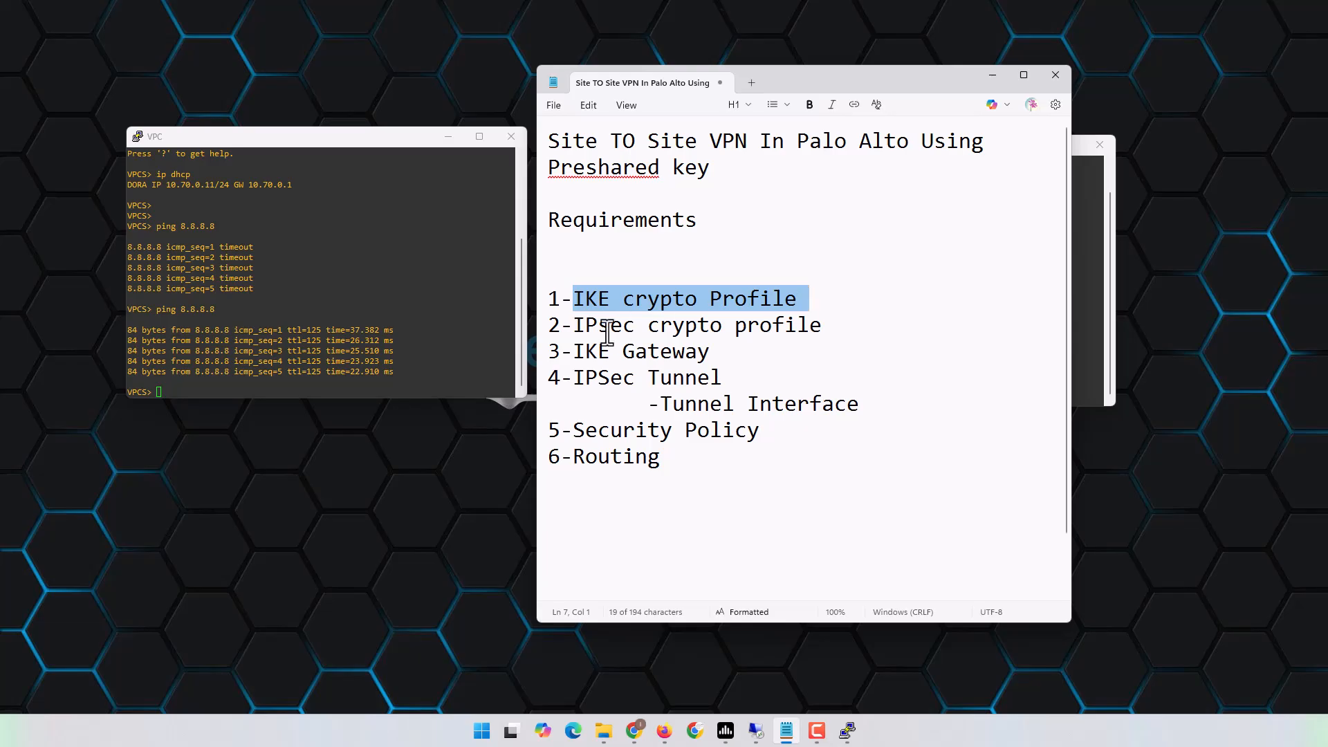
{"action": "left_click_drag", "start_coordinate": [573, 325], "coordinate": [849, 327]}
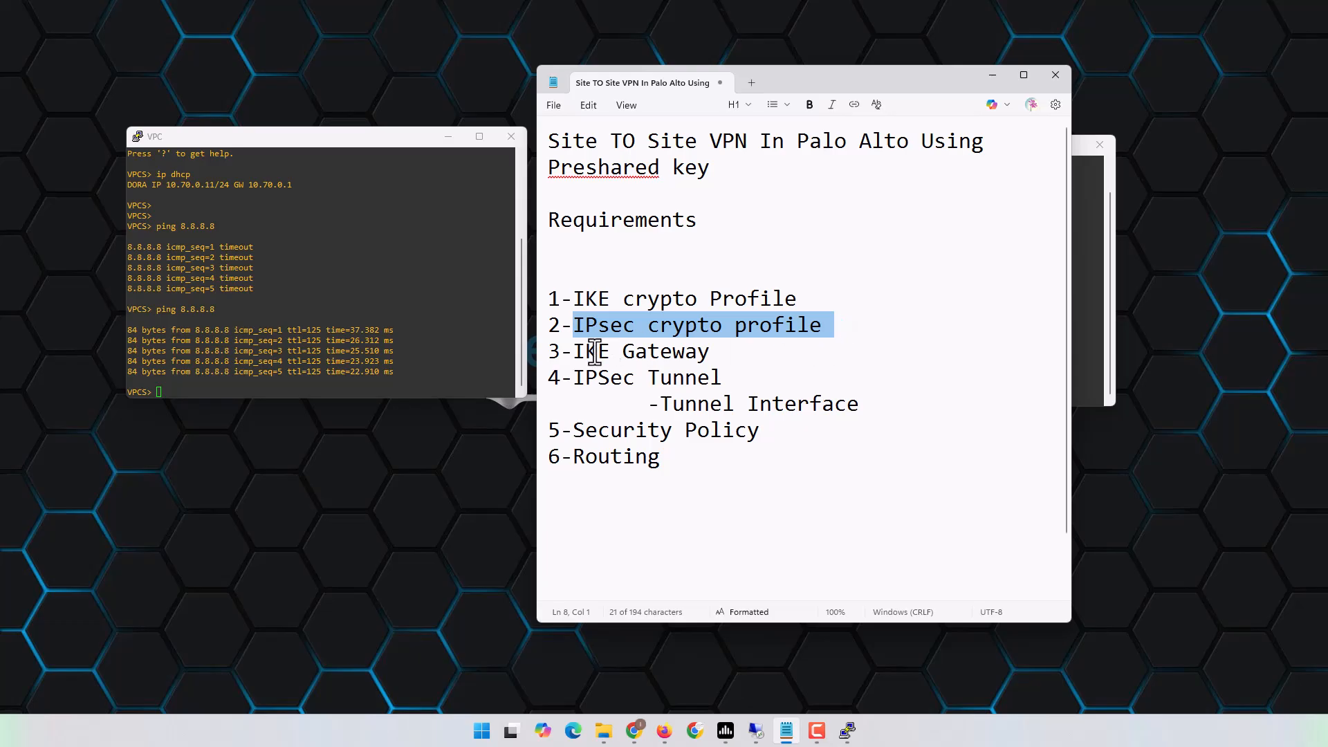
{"action": "left_click_drag", "start_coordinate": [572, 351], "coordinate": [741, 351]}
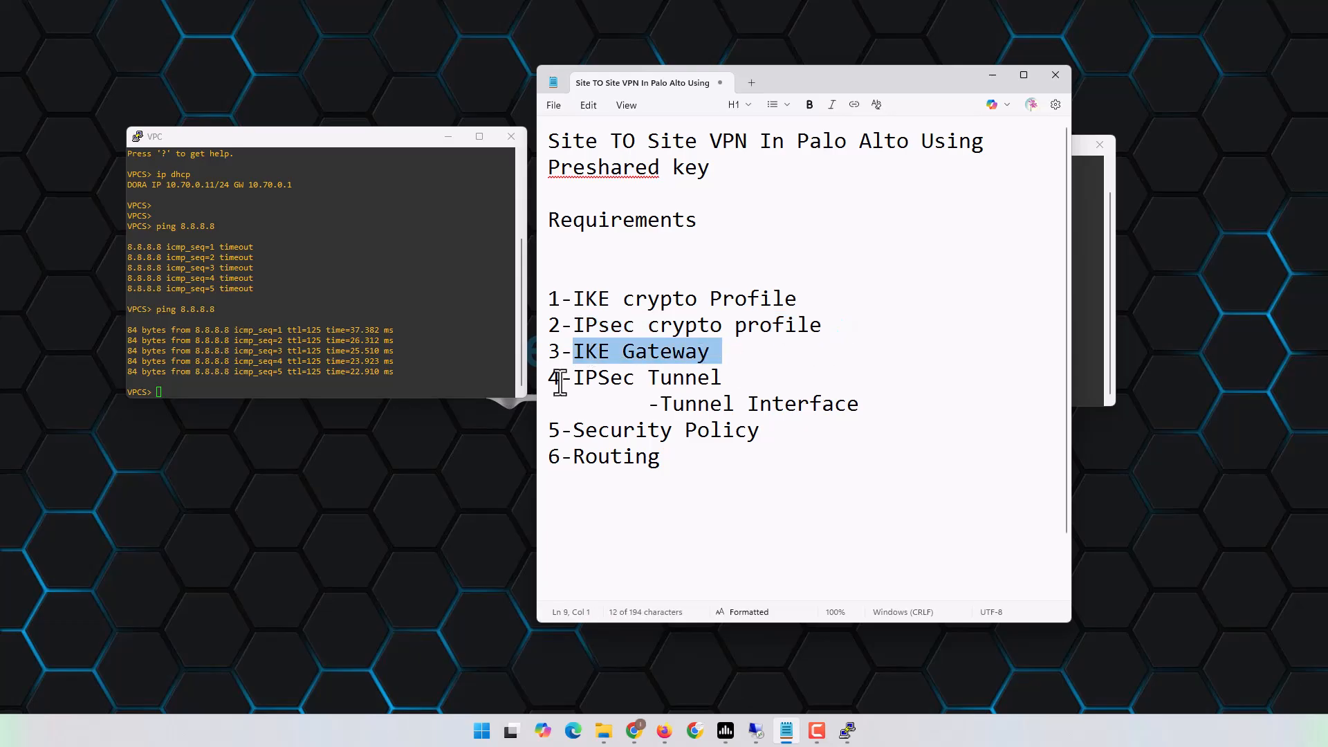
{"action": "left_click_drag", "start_coordinate": [557, 378], "coordinate": [733, 376]}
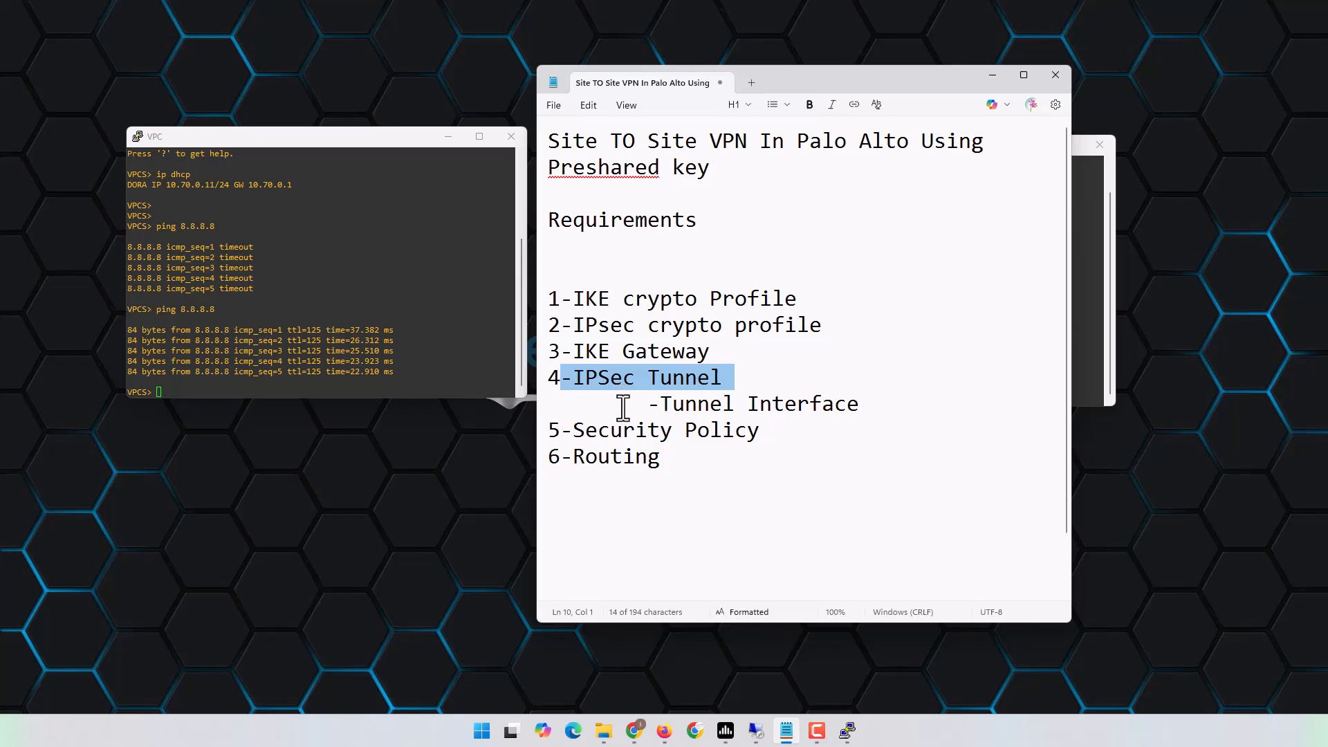
{"action": "left_click_drag", "start_coordinate": [648, 404], "coordinate": [879, 403]}
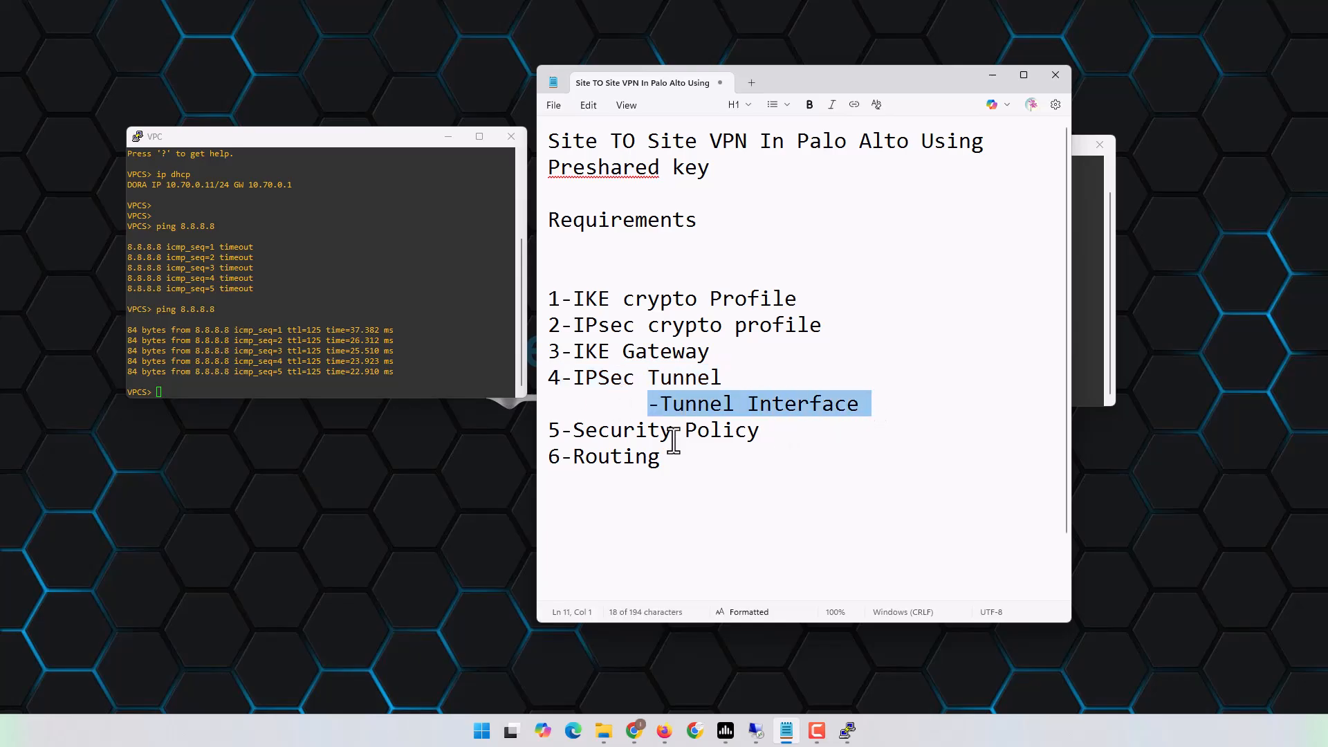
{"action": "left_click_drag", "start_coordinate": [559, 431], "coordinate": [766, 426]}
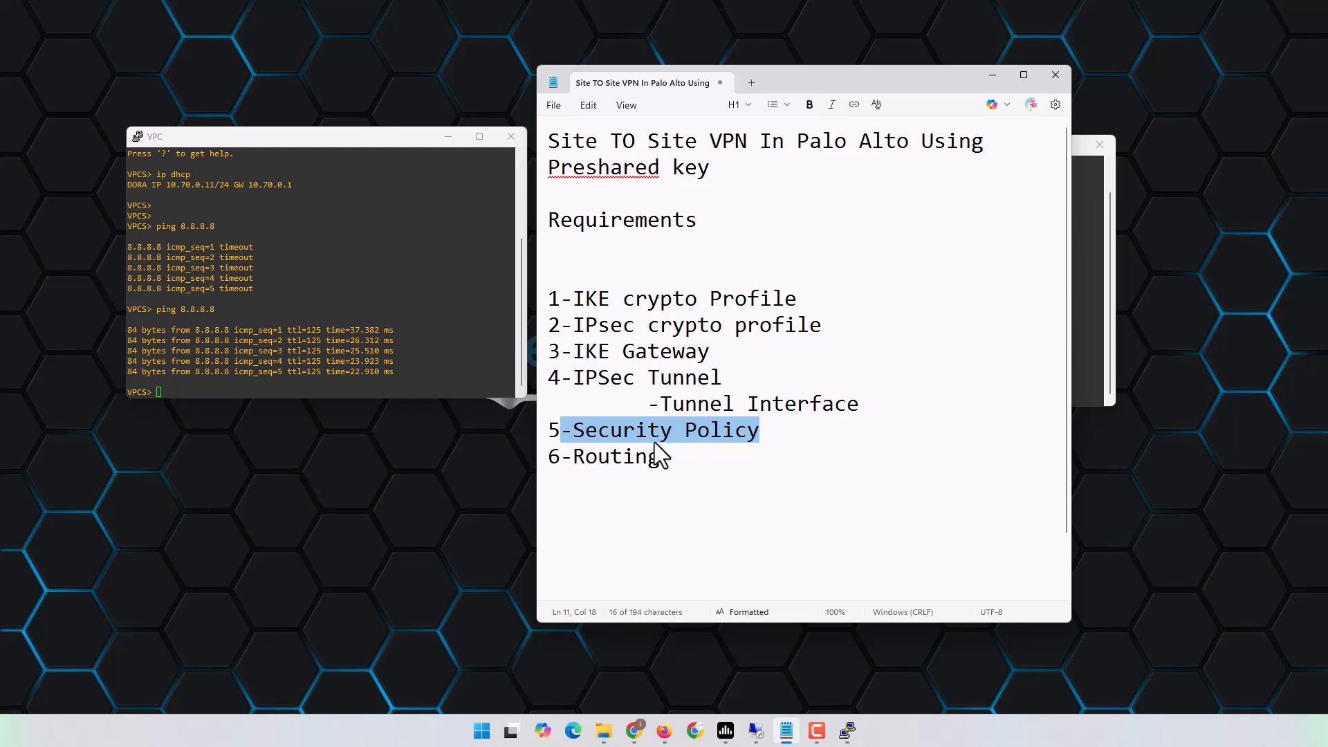
{"action": "left_click_drag", "start_coordinate": [574, 456], "coordinate": [738, 456]}
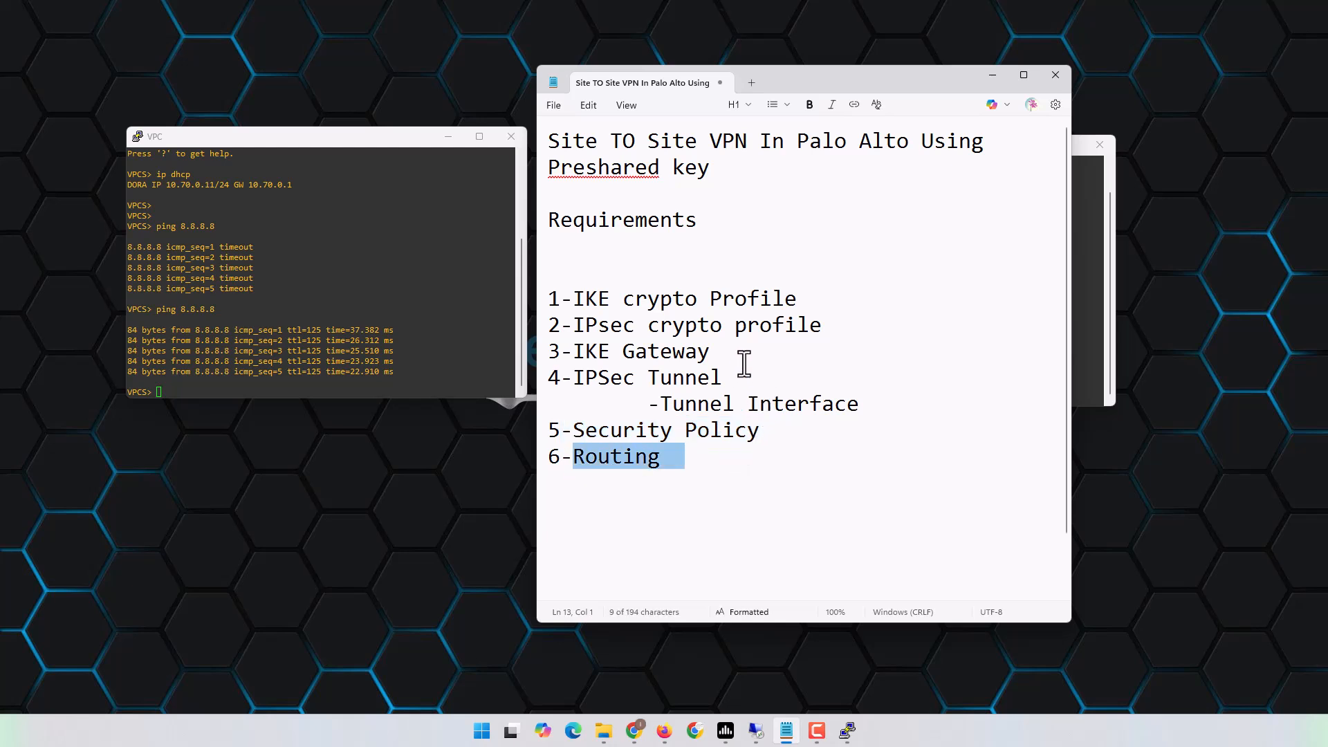
{"action": "left_click", "coordinate": [722, 304]}
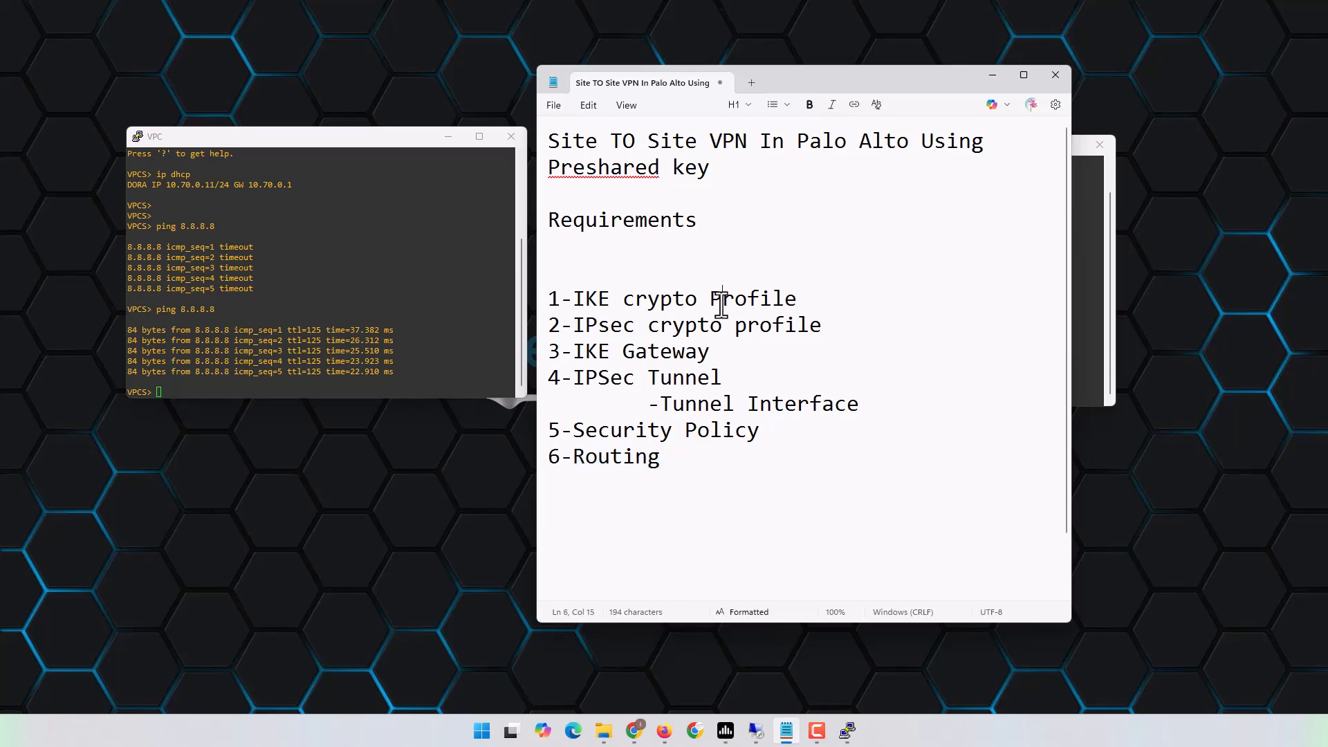
{"action": "left_click", "coordinate": [543, 302]}
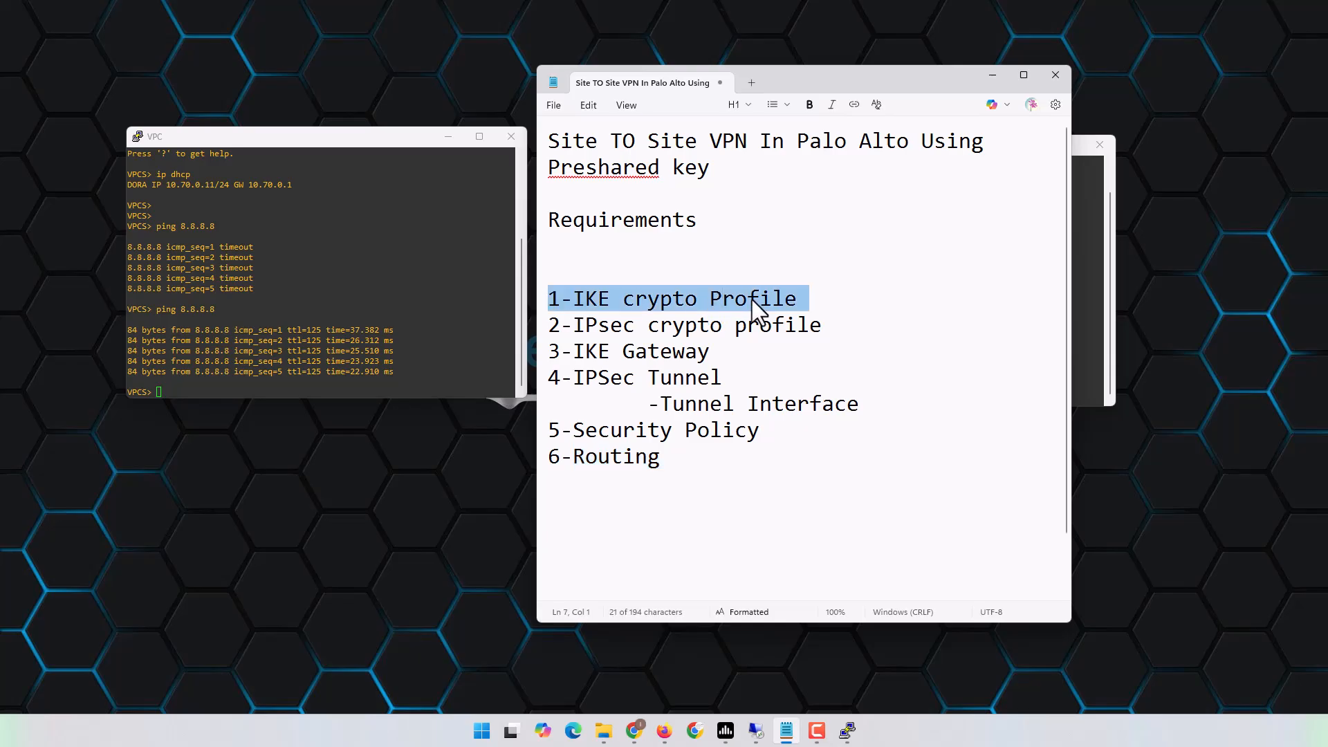
Show PA-FW1's Network Profiles > IKE Crypto list with its three built-in profiles.
{"action": "left_click", "coordinate": [695, 731]}
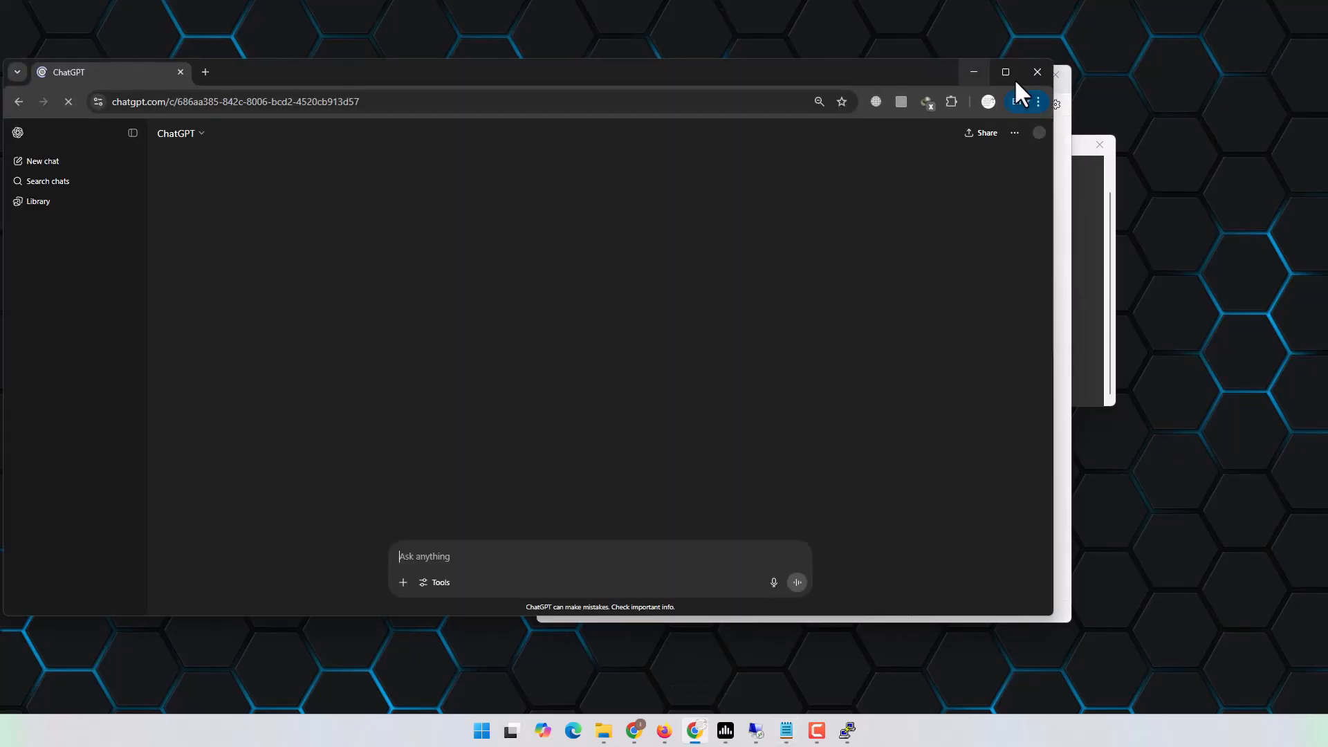
{"action": "left_click", "coordinate": [1037, 72]}
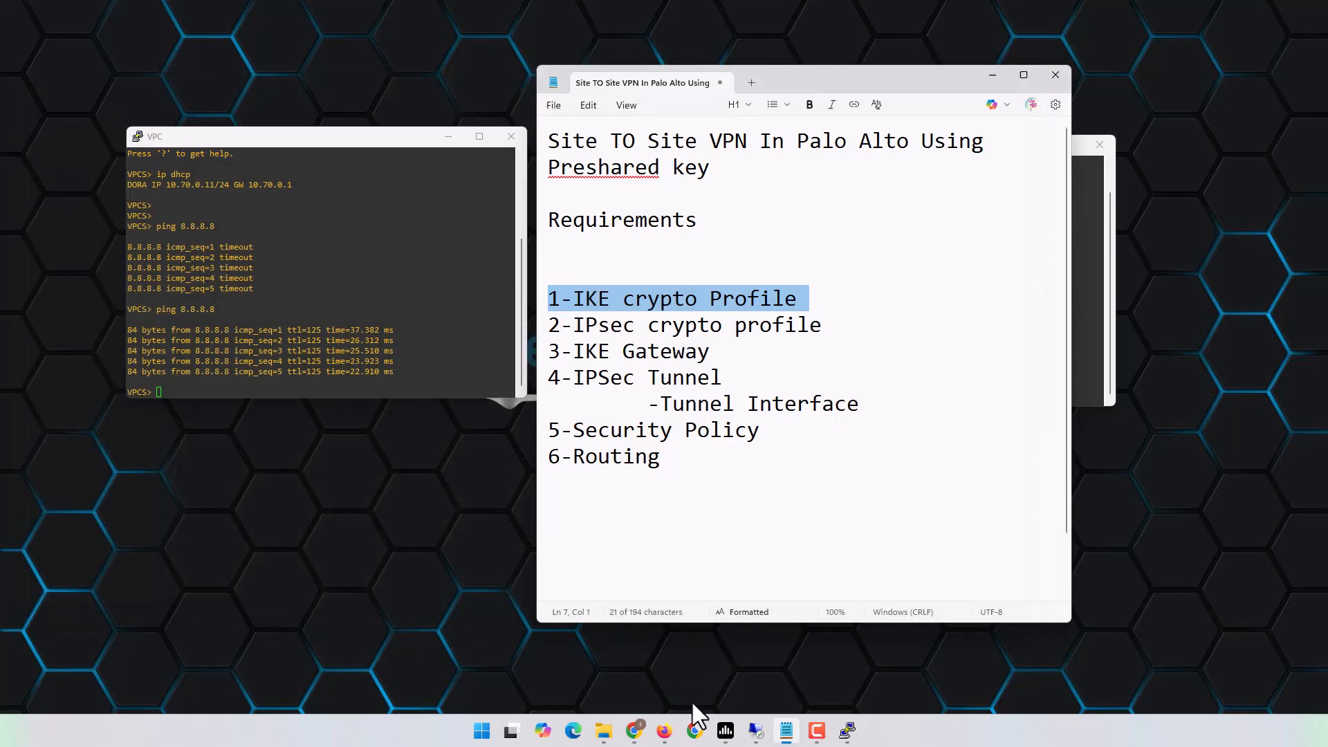
{"action": "left_click", "coordinate": [634, 730]}
{"action": "left_click", "coordinate": [96, 17]}
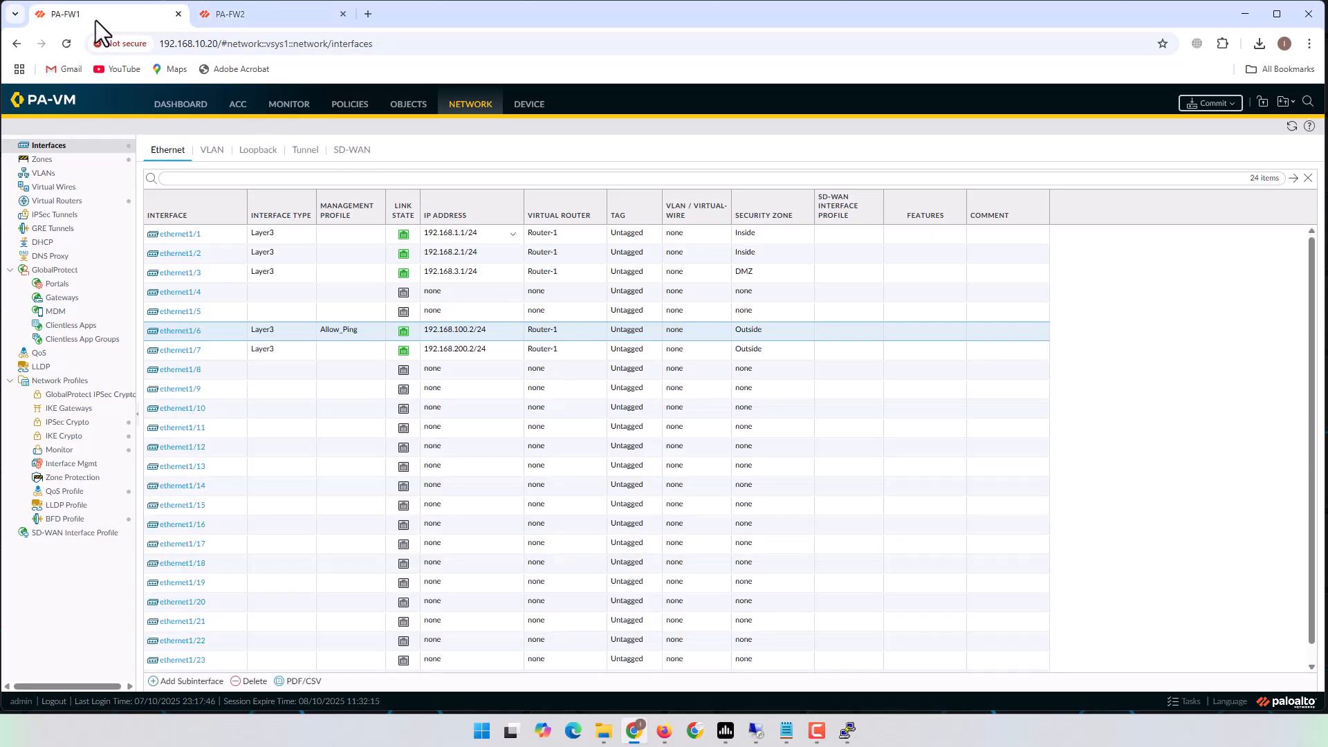
{"action": "left_click", "coordinate": [448, 110]}
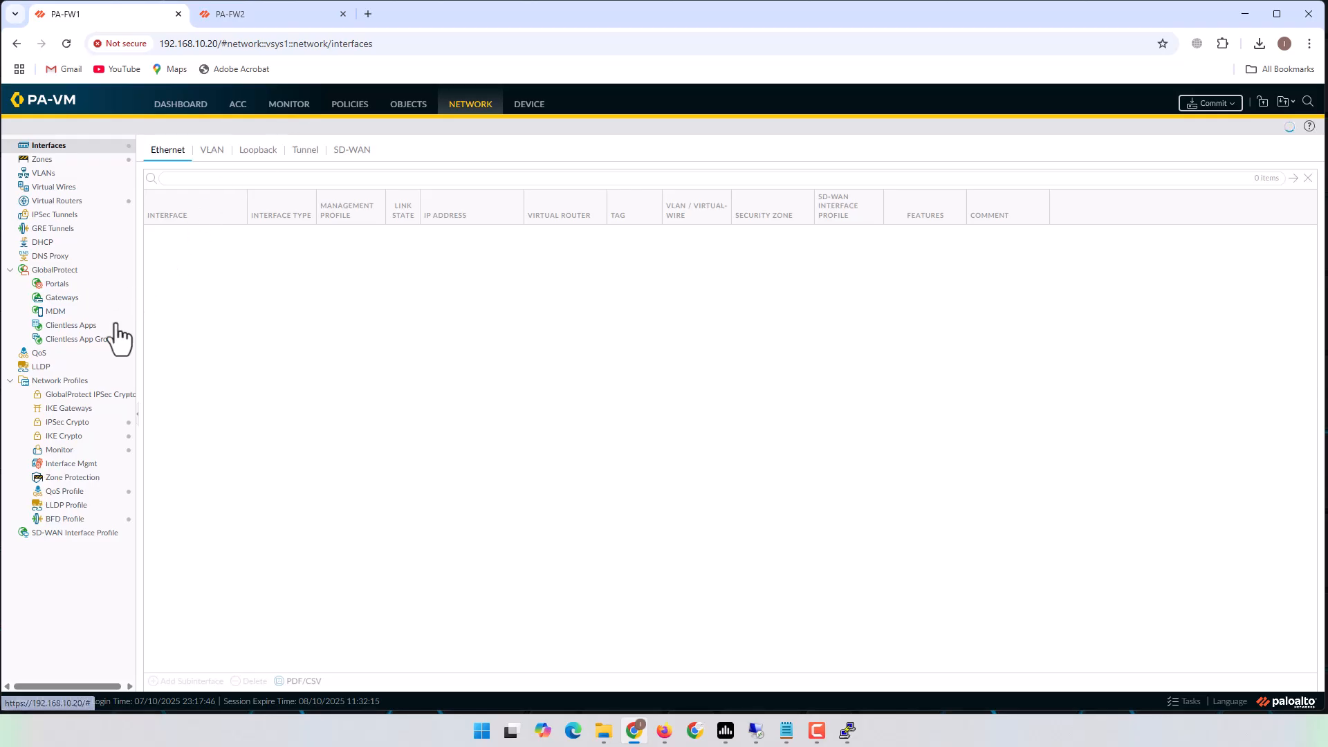
{"action": "left_click", "coordinate": [65, 437]}
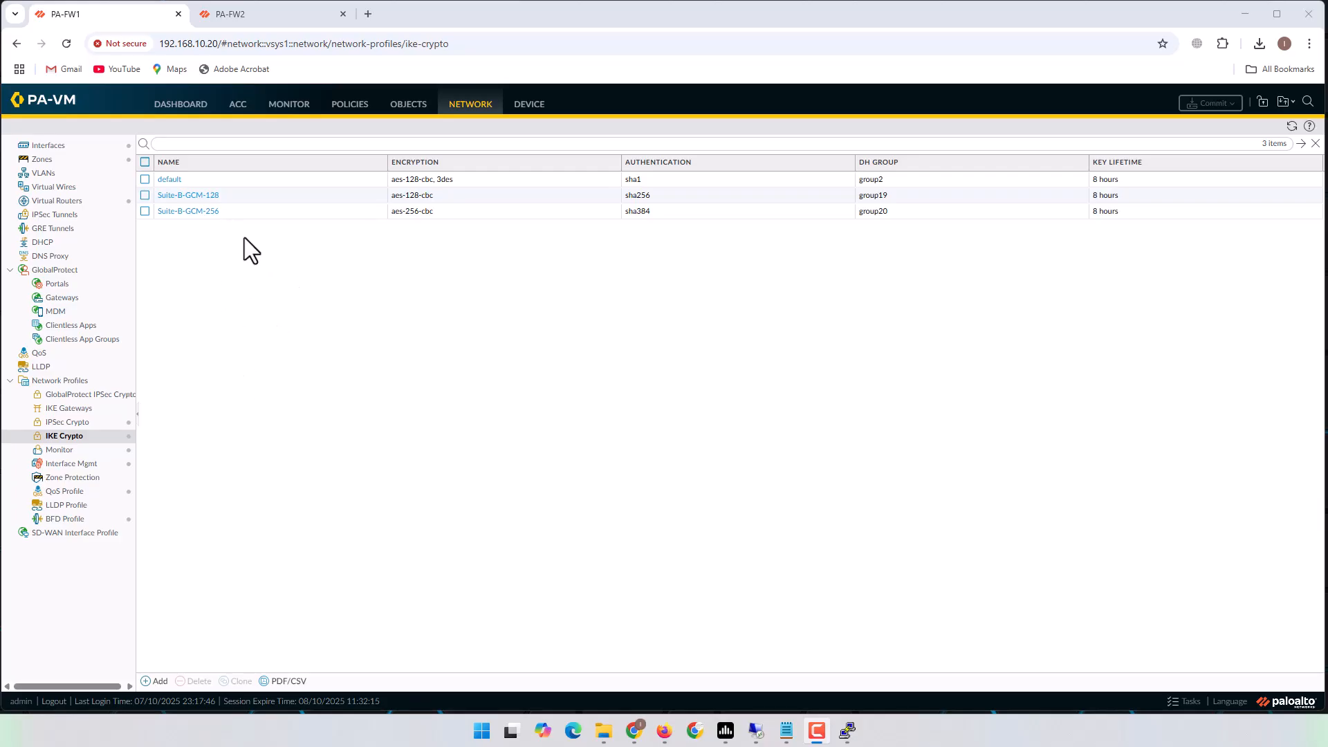
Add a new IKE Crypto profile named PA_FW1_2_PA_FW2.
{"action": "left_click", "coordinate": [155, 682]}
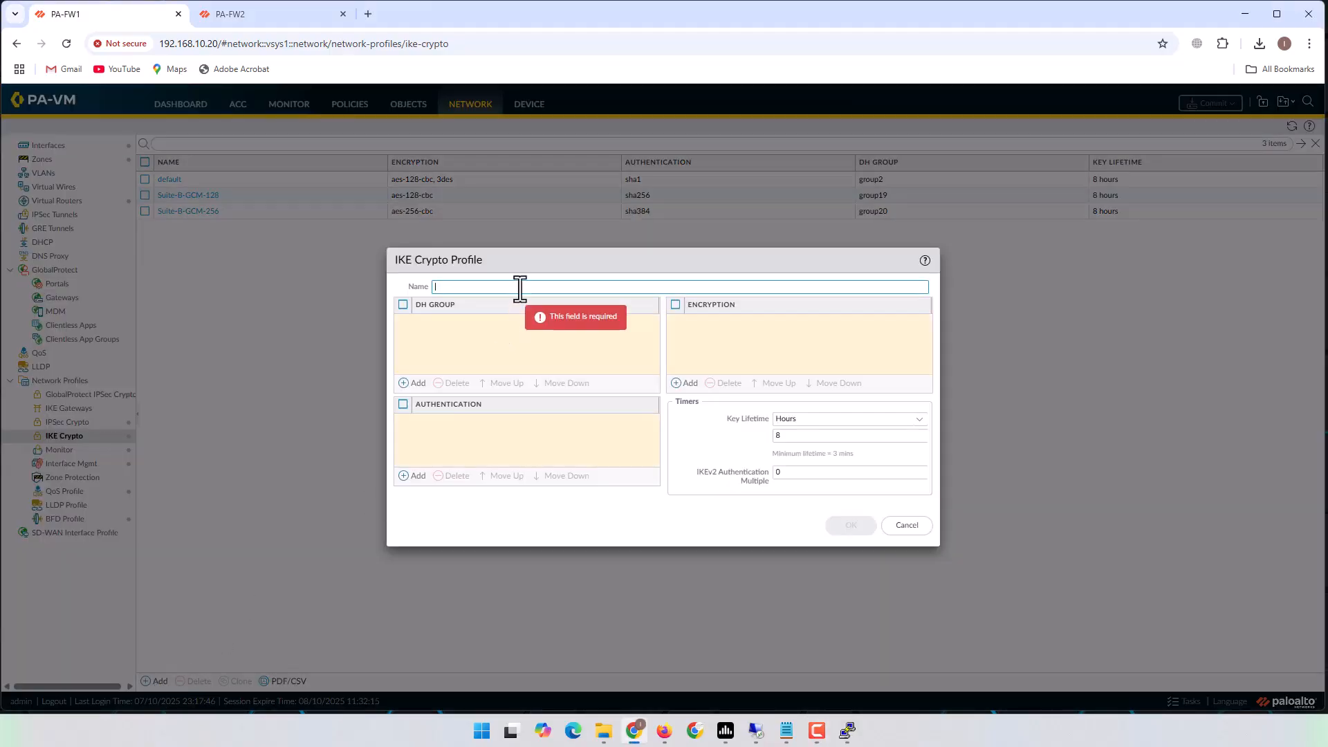
{"action": "type", "text": "FW"}
{"action": "key", "text": "BackSpace"}
{"action": "key", "text": "BackSpace"}
{"action": "type", "text": "PA"}
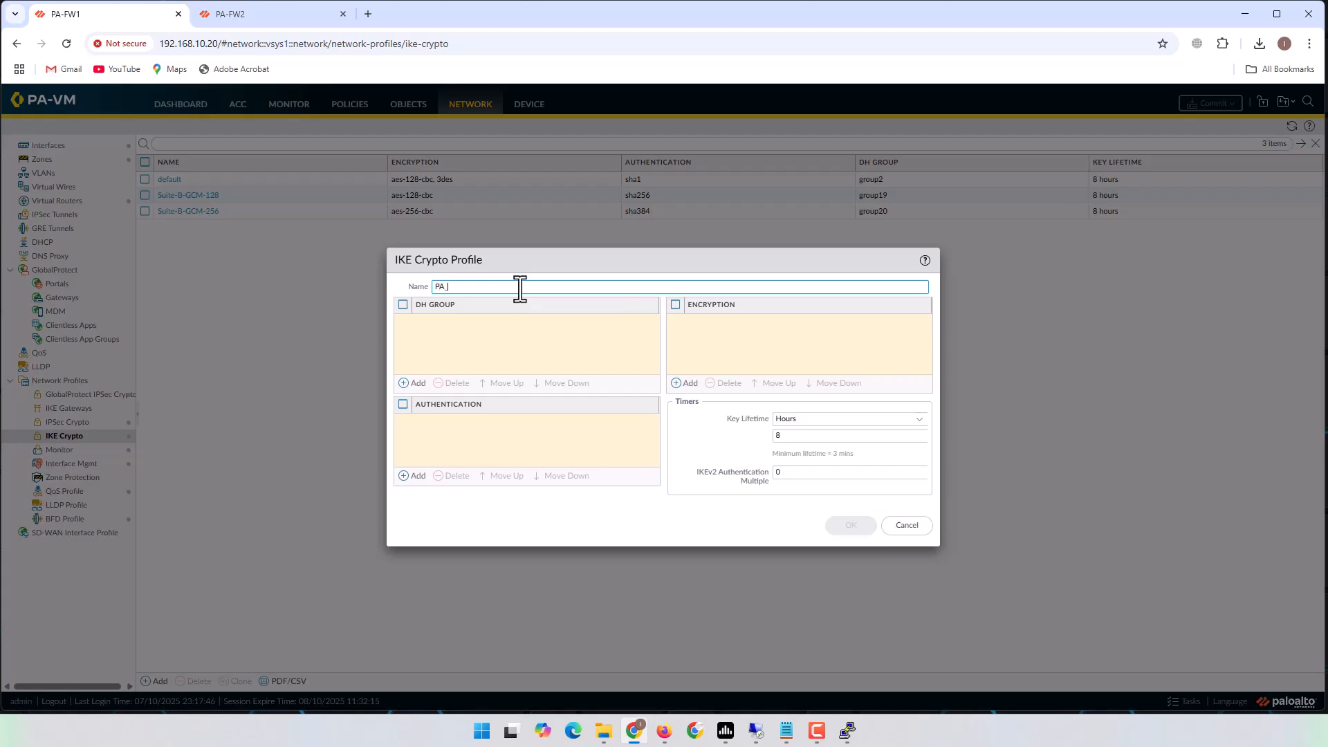
{"action": "type", "text": "_FW"}
{"action": "type", "text": "FW2"}
{"action": "left_click", "coordinate": [513, 329]}
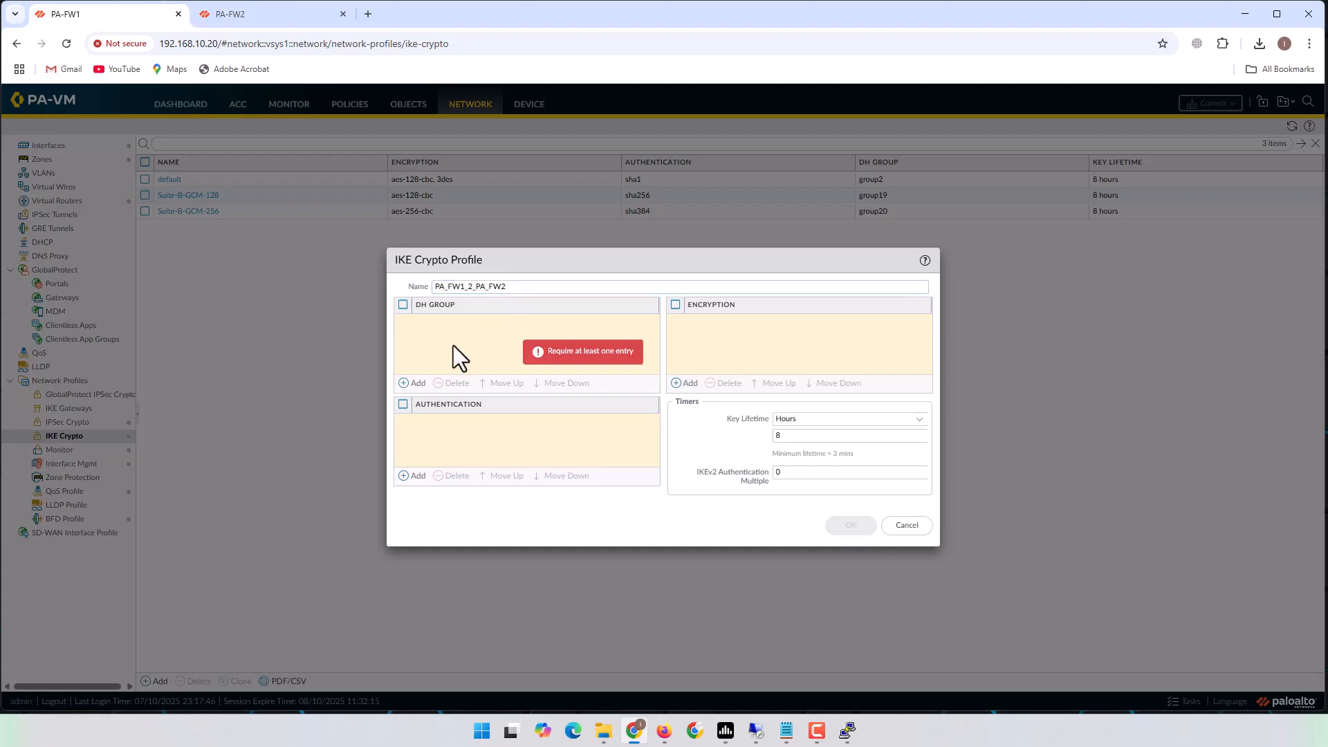
Set DH group14, sha1 authentication and des encryption, and save the profile.
{"action": "left_click", "coordinate": [417, 383]}
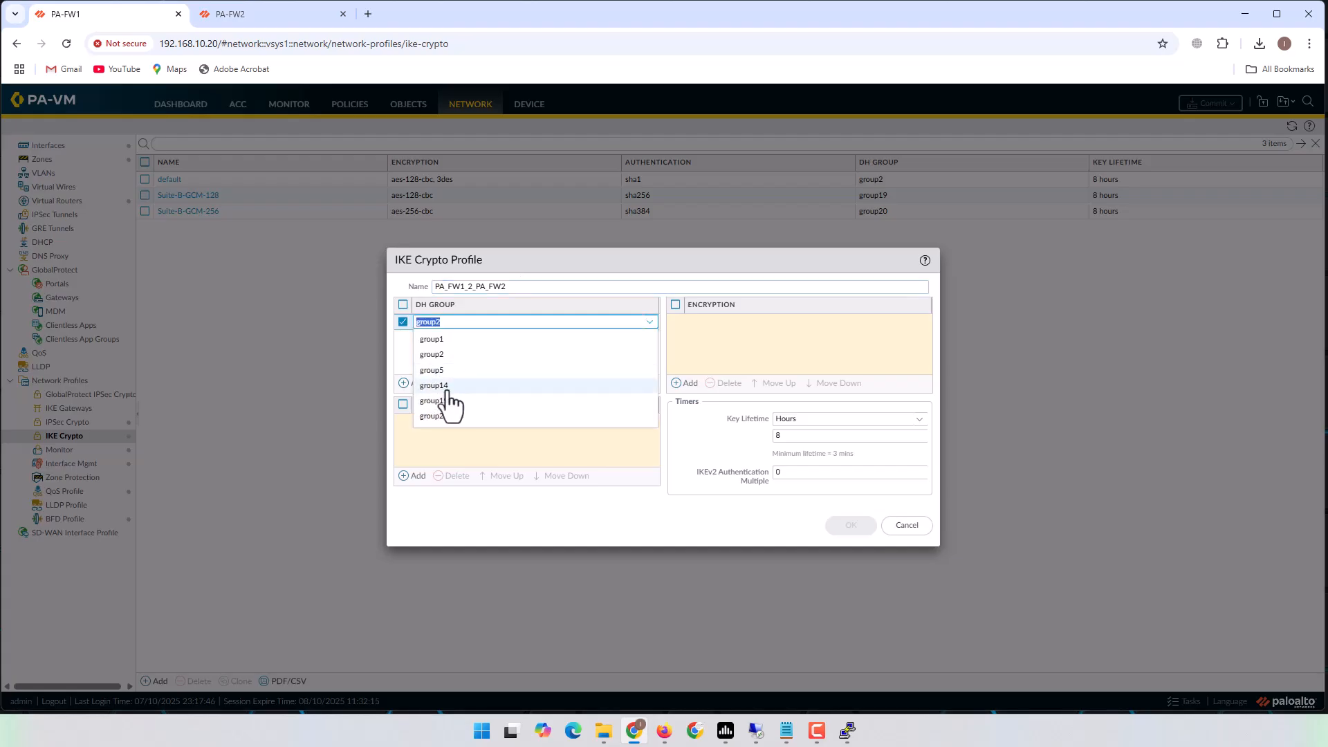
{"action": "left_click", "coordinate": [430, 386]}
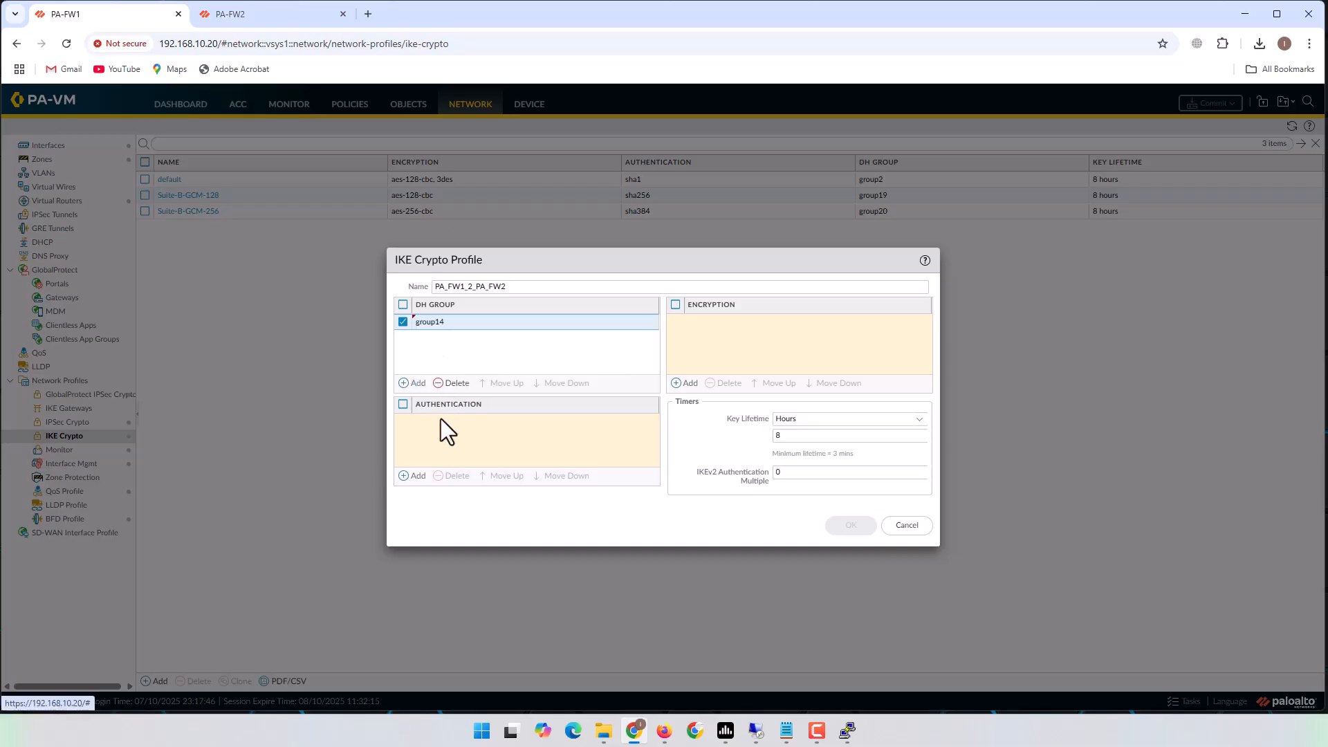
{"action": "left_click", "coordinate": [413, 476]}
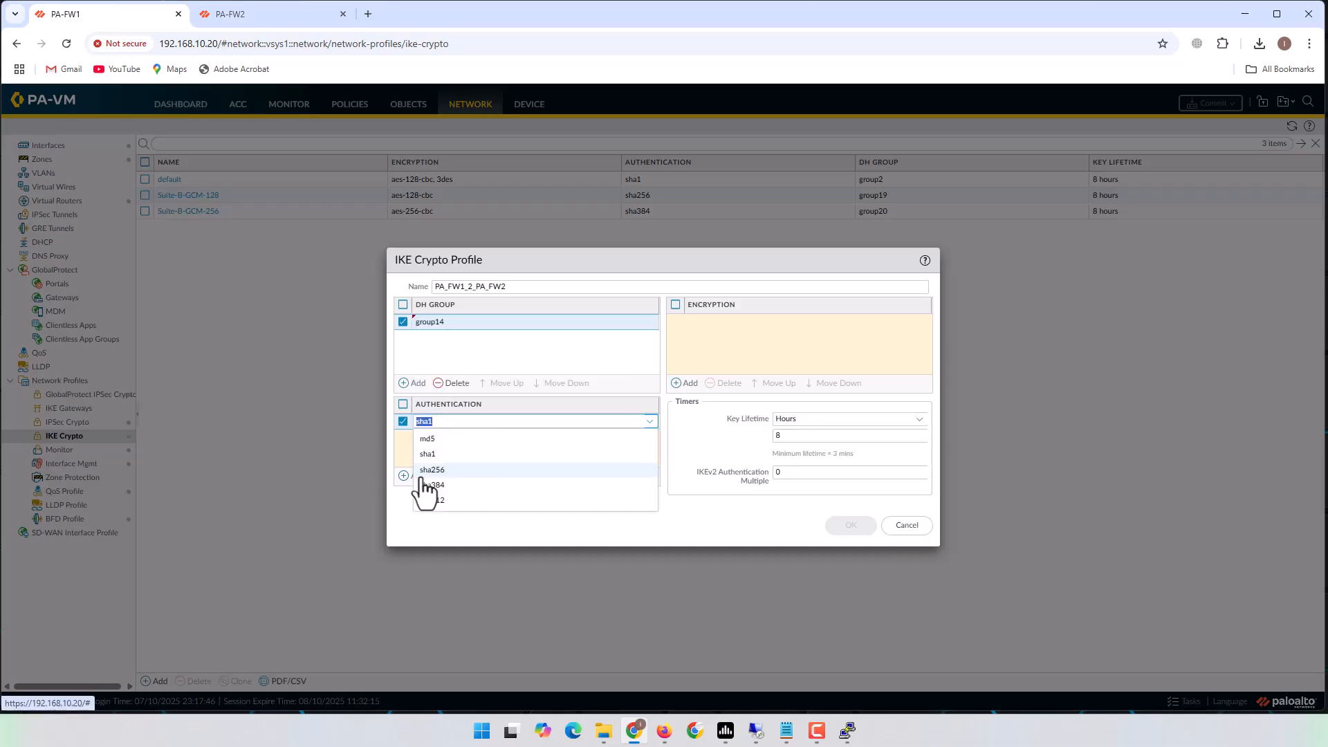
{"action": "left_click", "coordinate": [456, 455]}
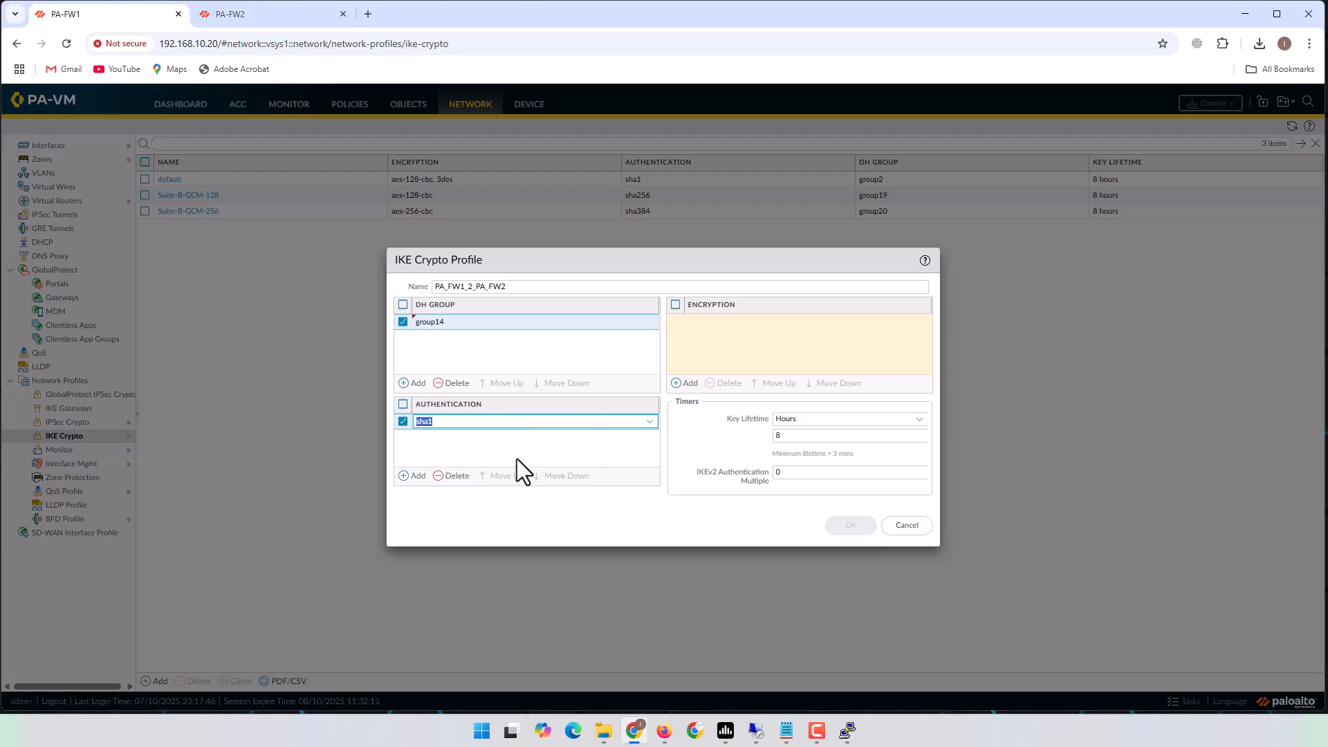
{"action": "left_click", "coordinate": [516, 447]}
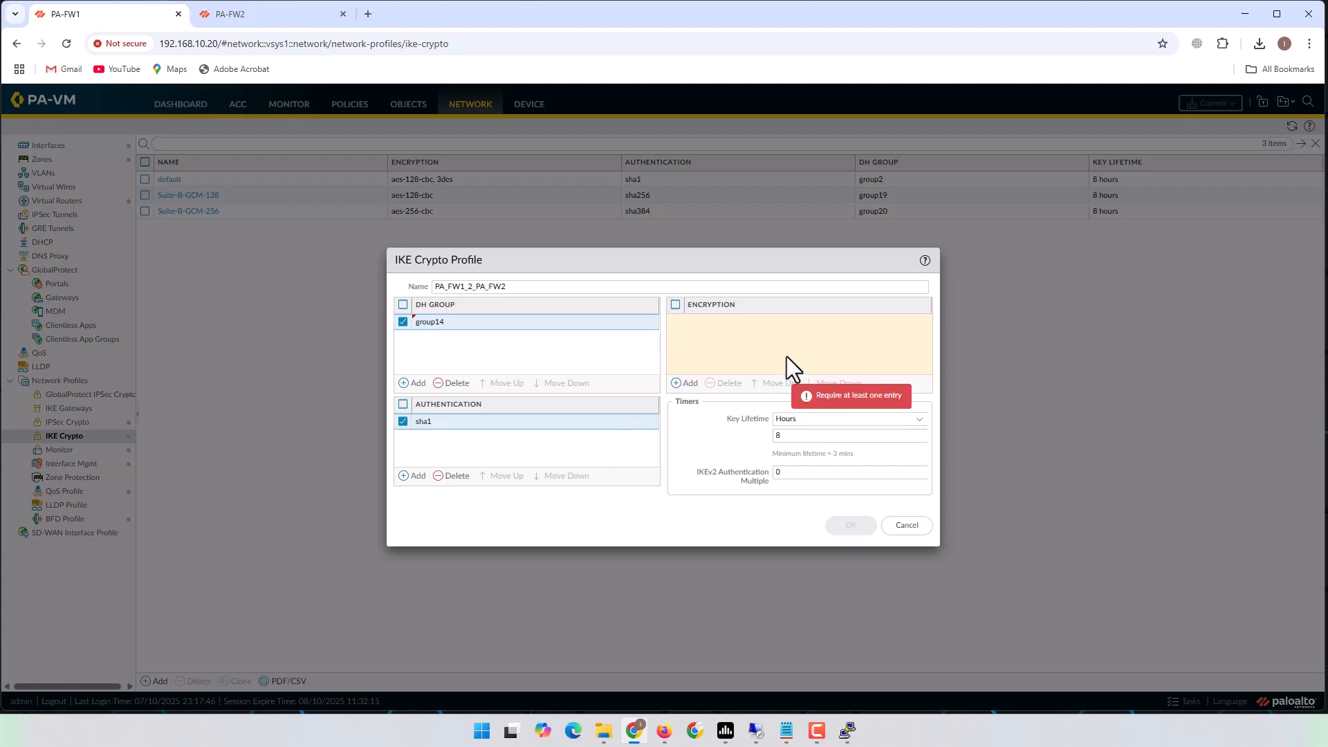
{"action": "left_click", "coordinate": [679, 384]}
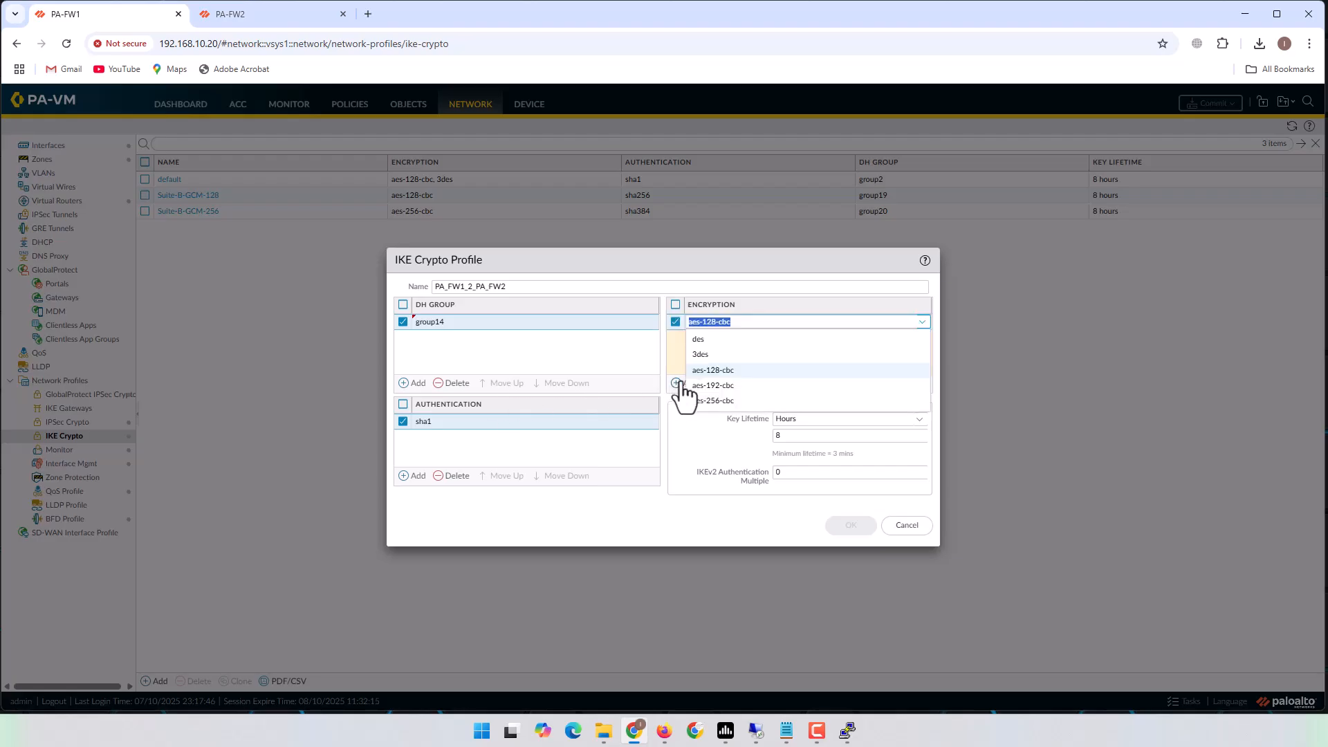
{"action": "left_click", "coordinate": [702, 342]}
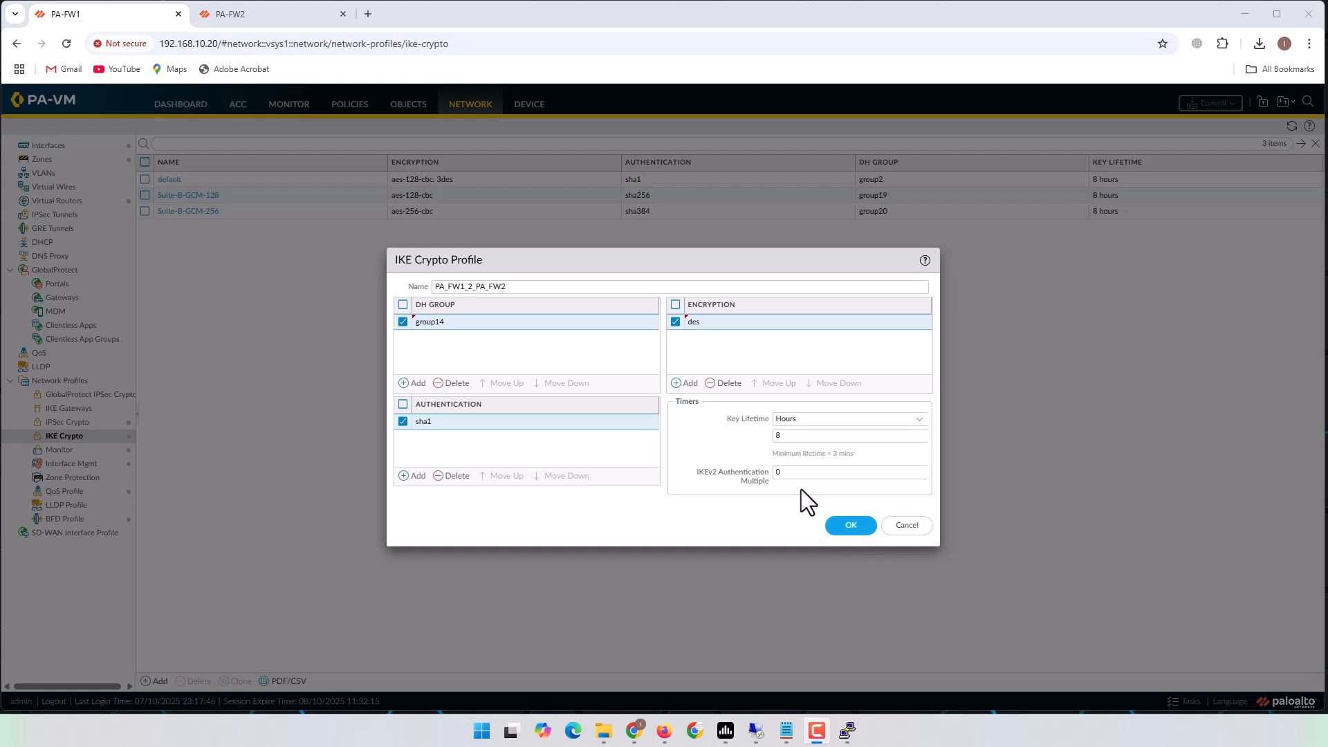
{"action": "left_click_drag", "start_coordinate": [520, 287], "coordinate": [363, 281]}
{"action": "key", "text": "ctrl+c"}
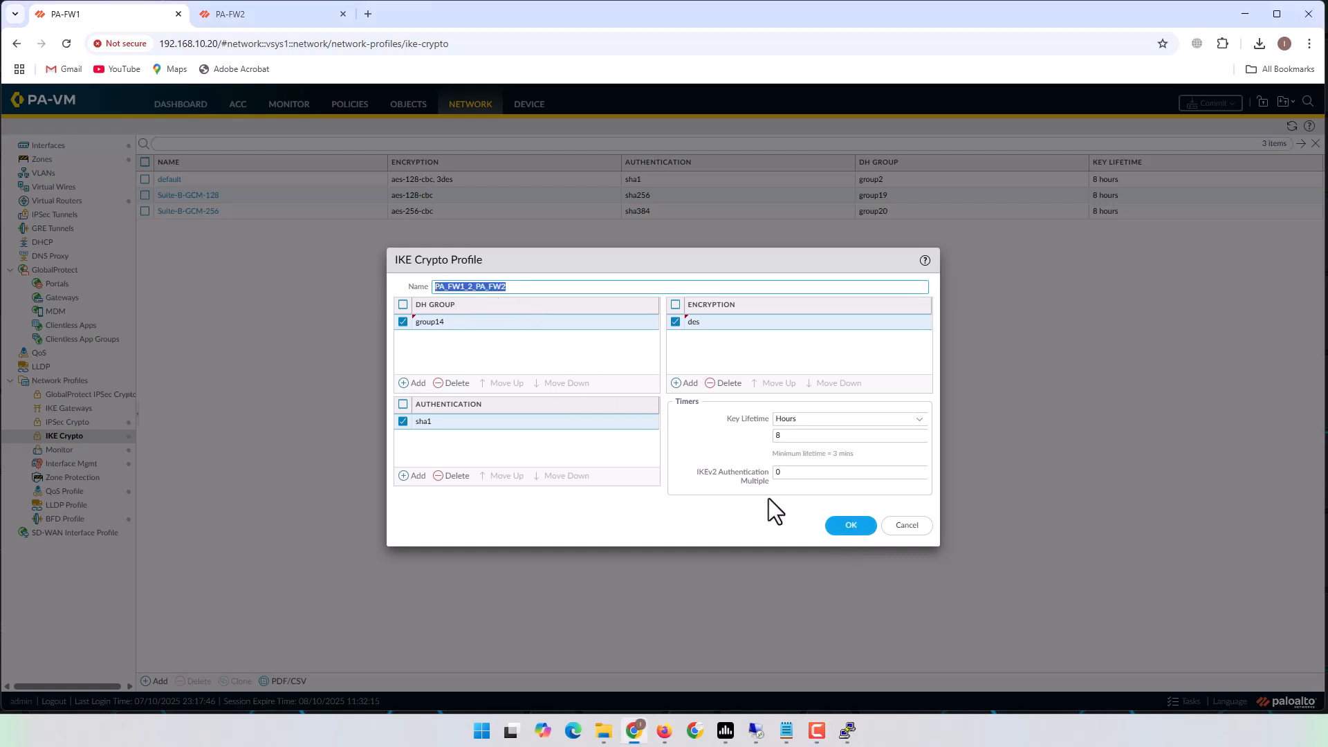
{"action": "left_click", "coordinate": [840, 527]}
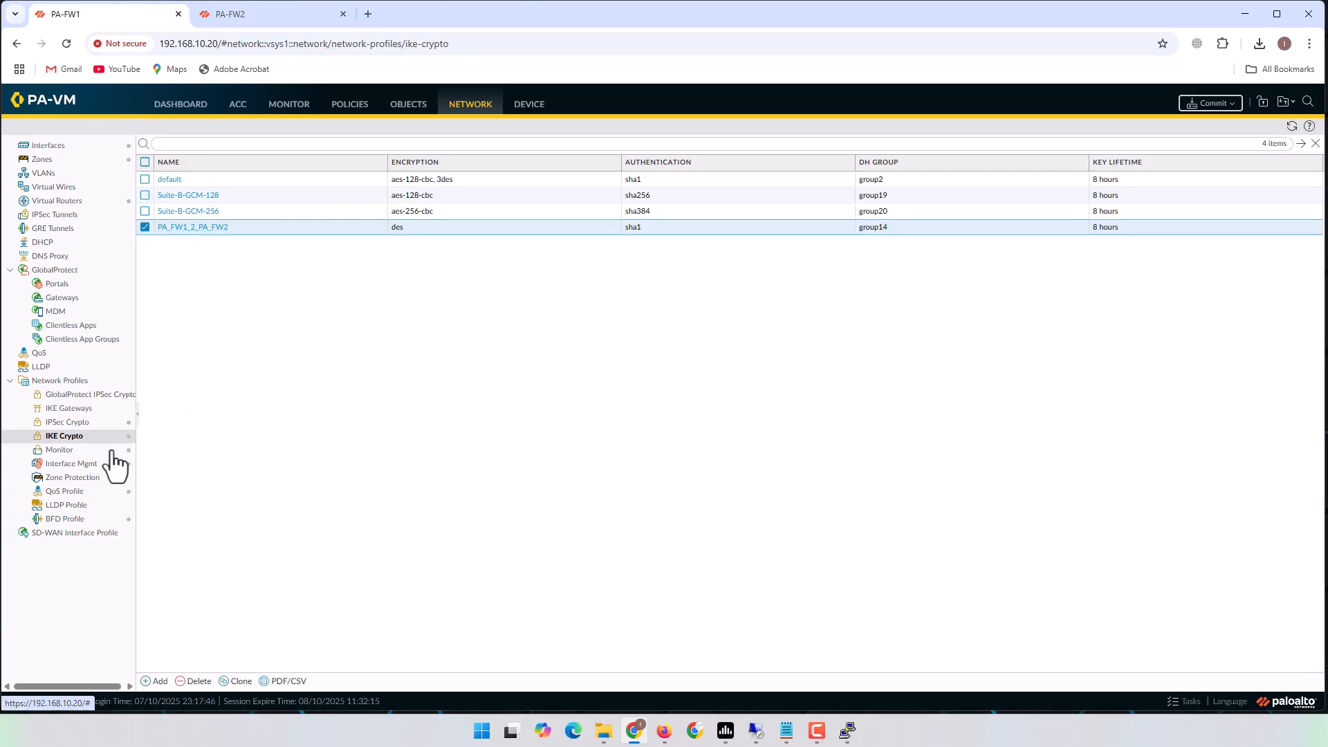
{"action": "left_click", "coordinate": [786, 730]}
Mark '2-IPsec crypto profile' in the notes and add IPsec Crypto profile PA_FW1_2_PA_FW2.
{"action": "triple_click", "coordinate": [553, 328]}
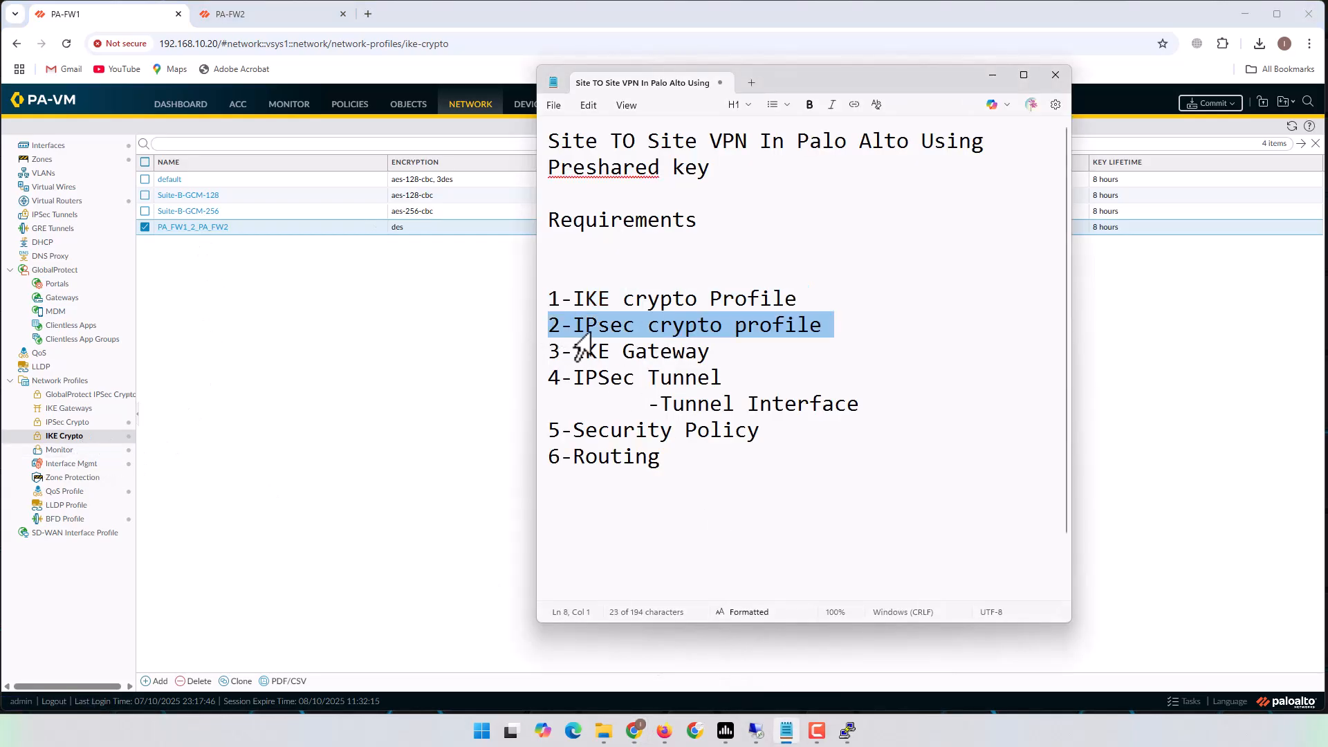
{"action": "left_click", "coordinate": [355, 401]}
{"action": "left_click", "coordinate": [72, 423]}
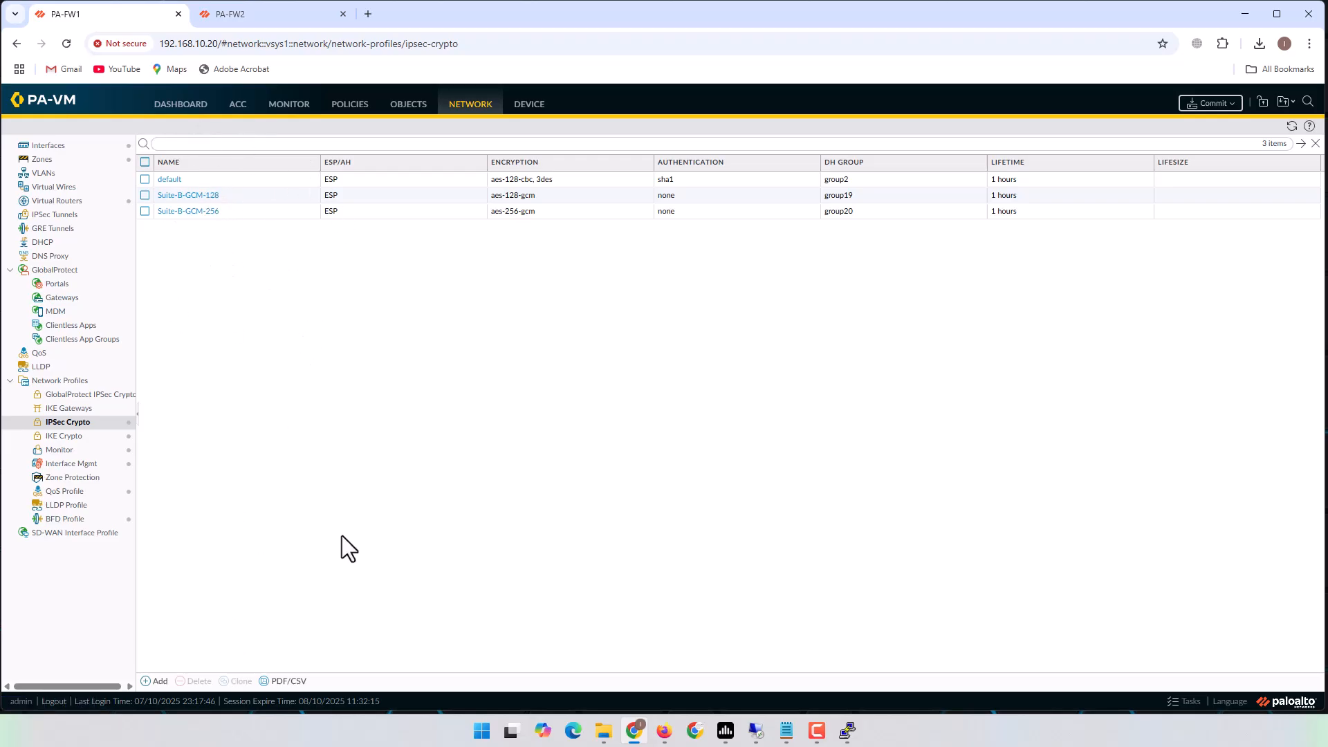
{"action": "left_click", "coordinate": [157, 680]}
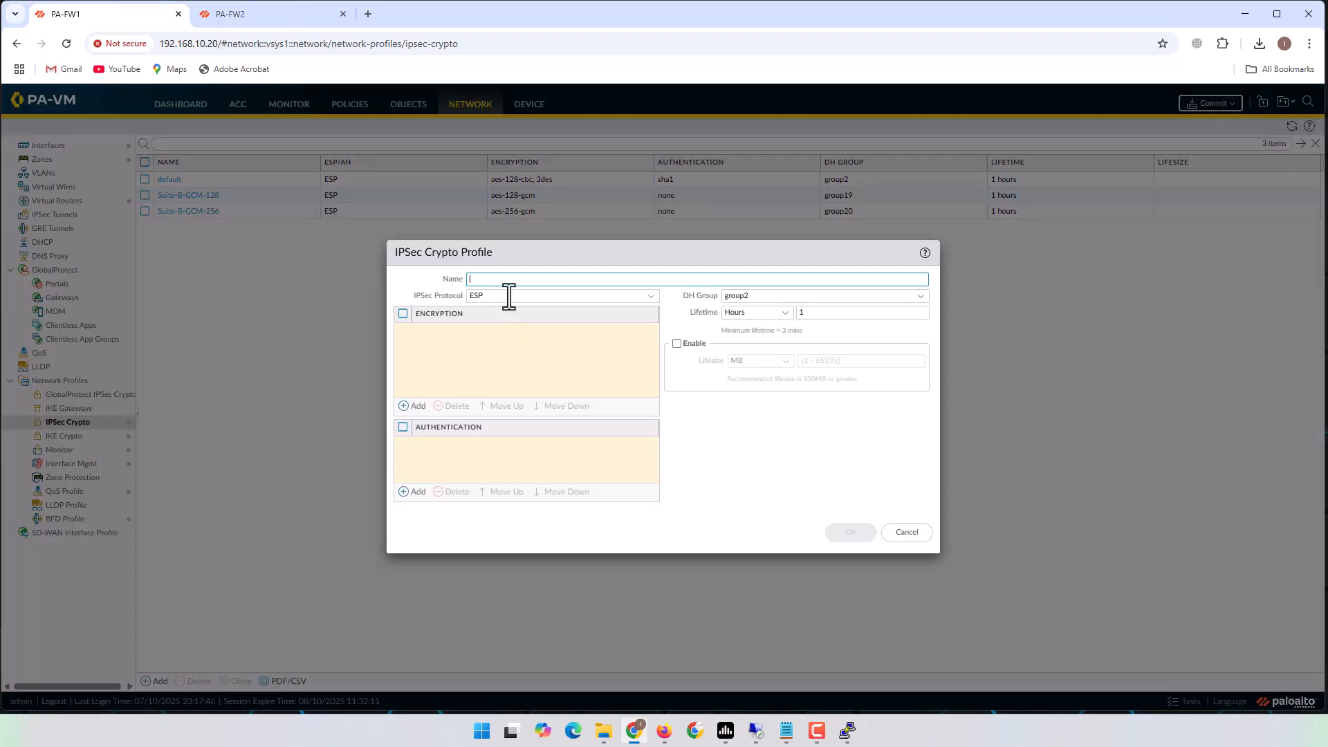
{"action": "key", "text": "ctrl+v"}
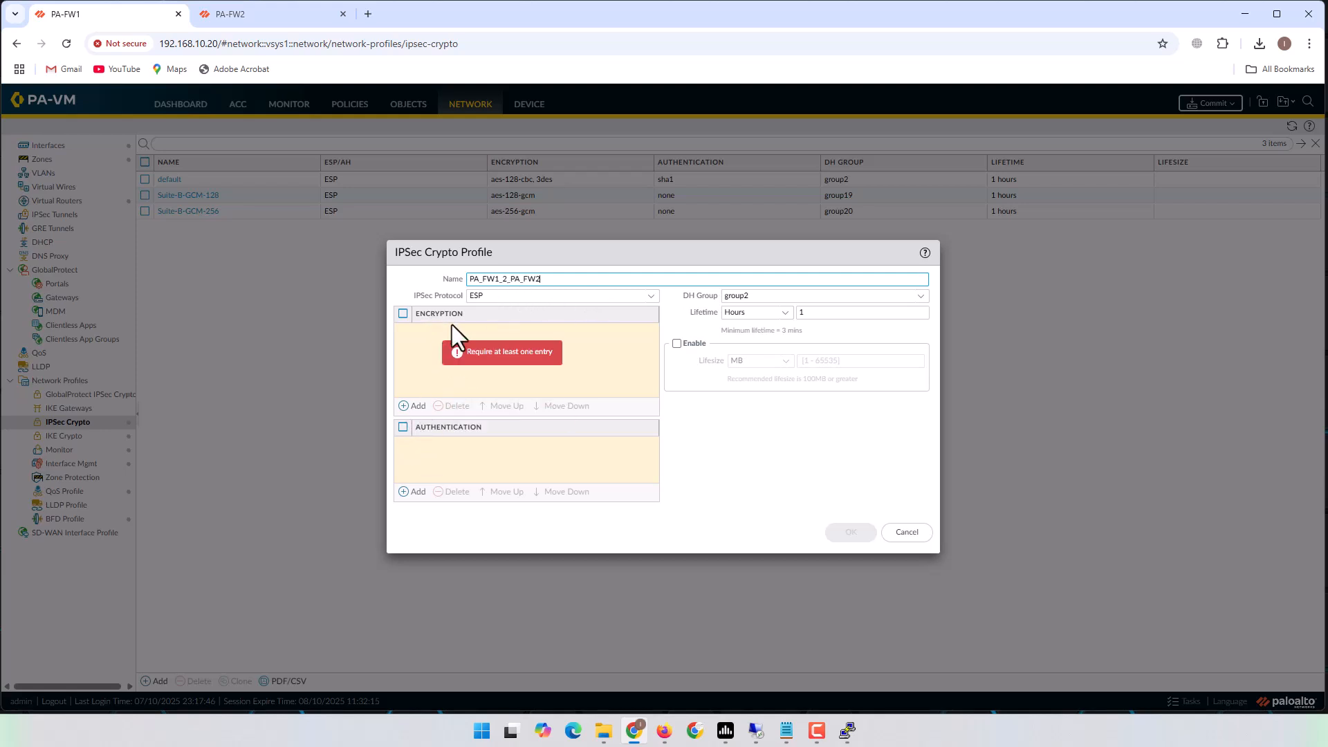
Give the IPsec profile des encryption, sha1 authentication and DH group14, and save it.
{"action": "left_click", "coordinate": [408, 407]}
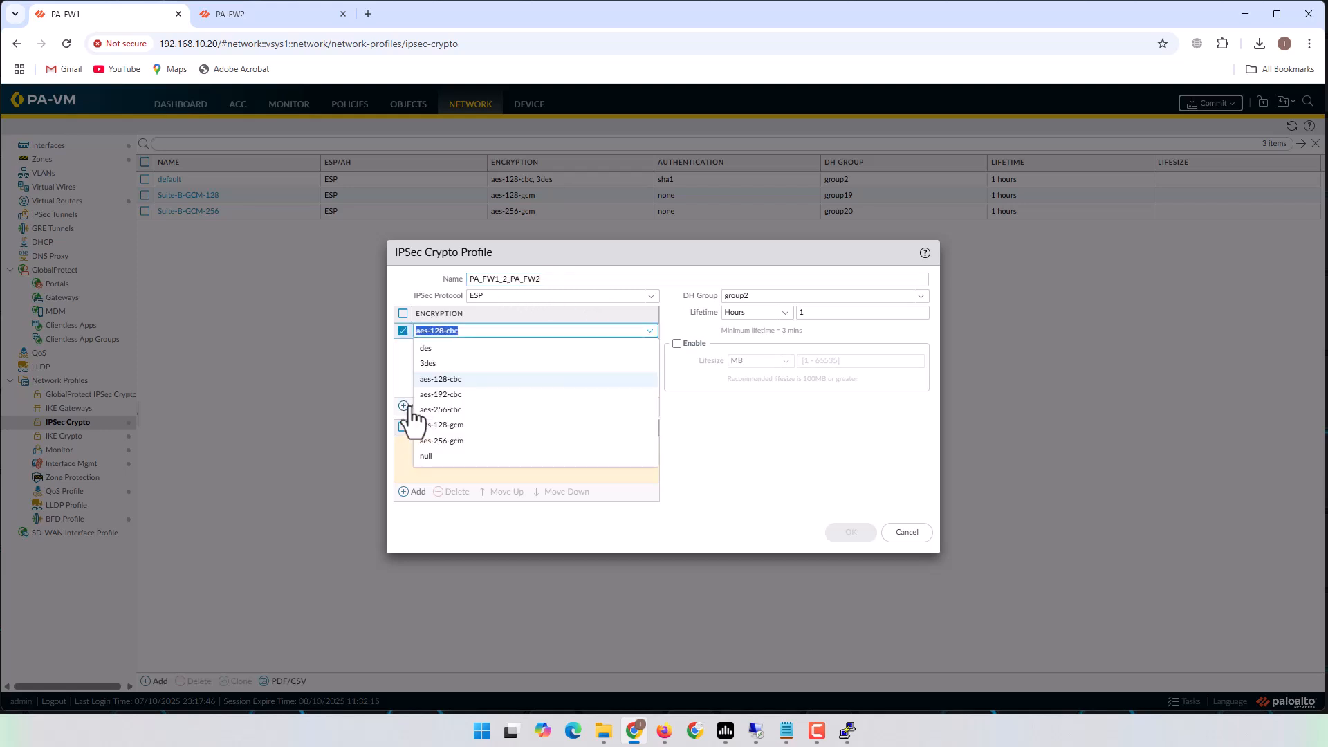
{"action": "left_click", "coordinate": [436, 363]}
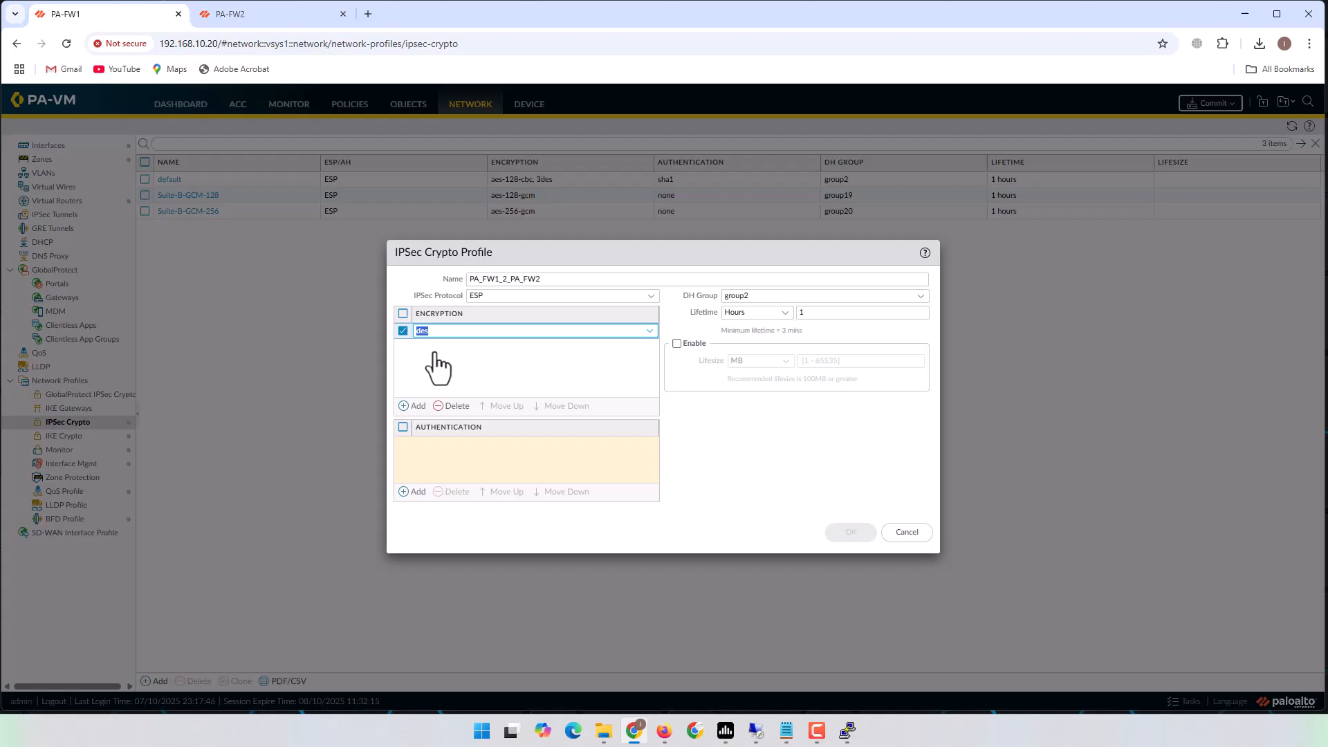
{"action": "left_click", "coordinate": [409, 492]}
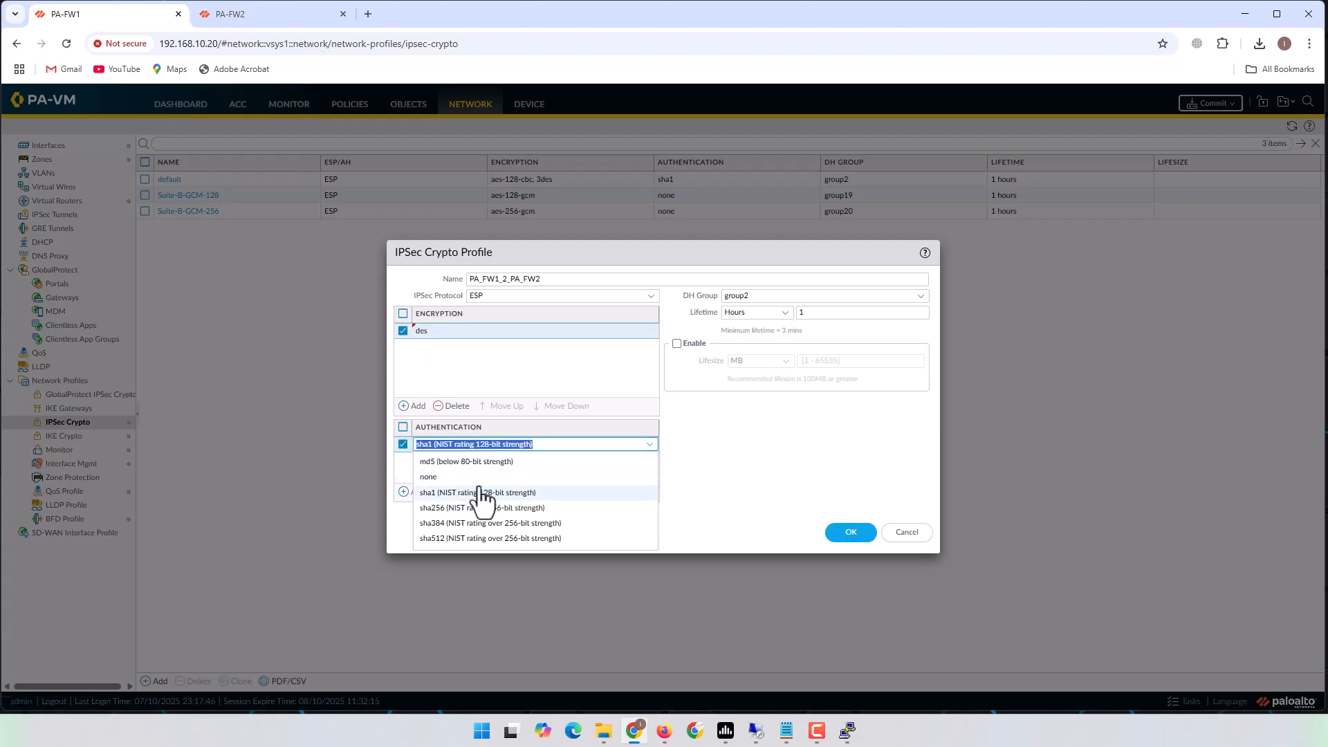
{"action": "left_click", "coordinate": [468, 494]}
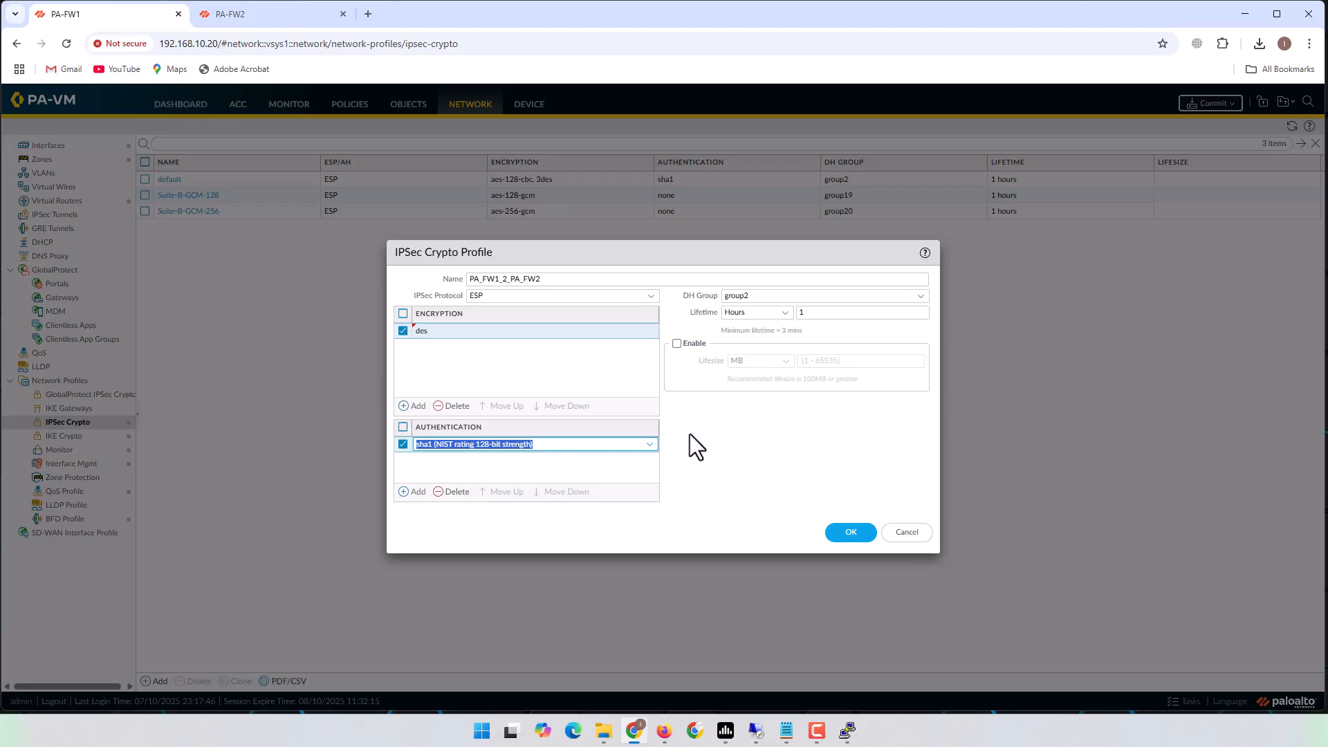
{"action": "left_click", "coordinate": [916, 298]}
{"action": "left_click", "coordinate": [761, 375]}
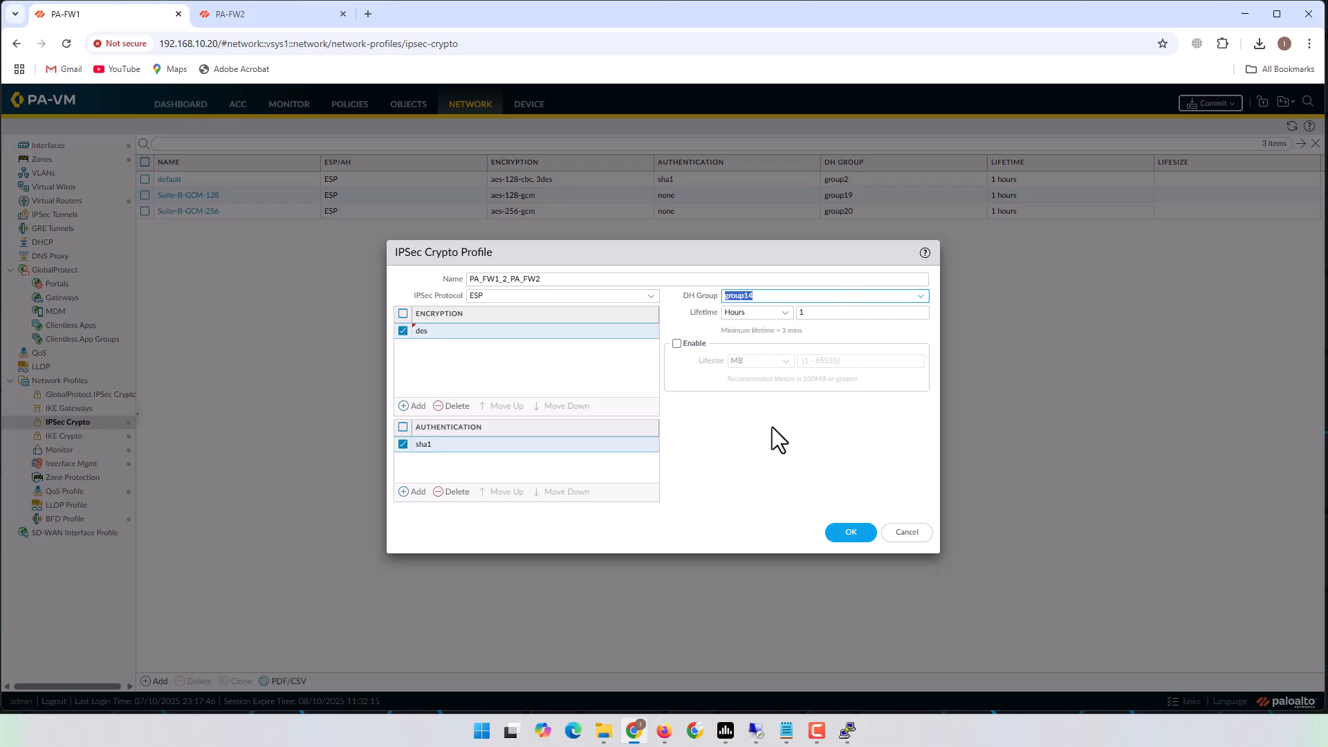
{"action": "left_click", "coordinate": [836, 537]}
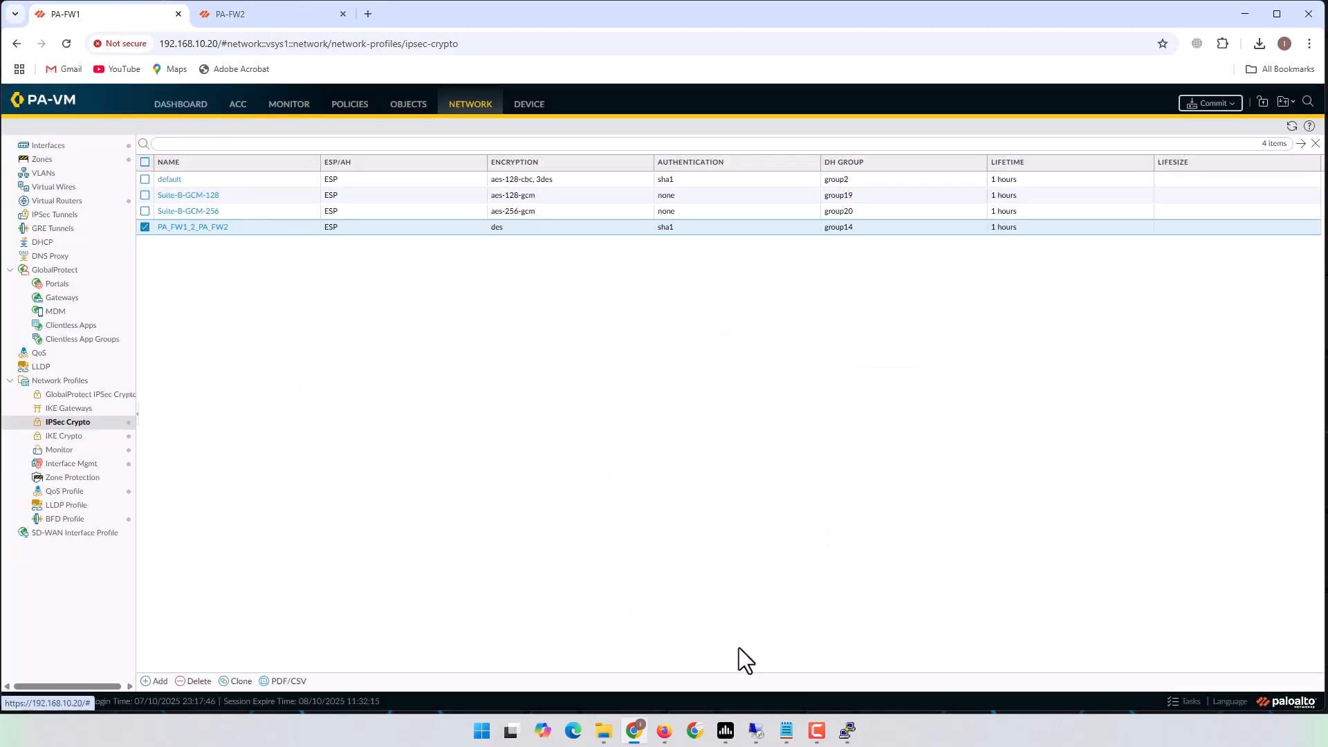
Mark '3-IKE Gateway' in the notes and open PA-FW1's empty IKE Gateways list.
{"action": "left_click", "coordinate": [786, 730]}
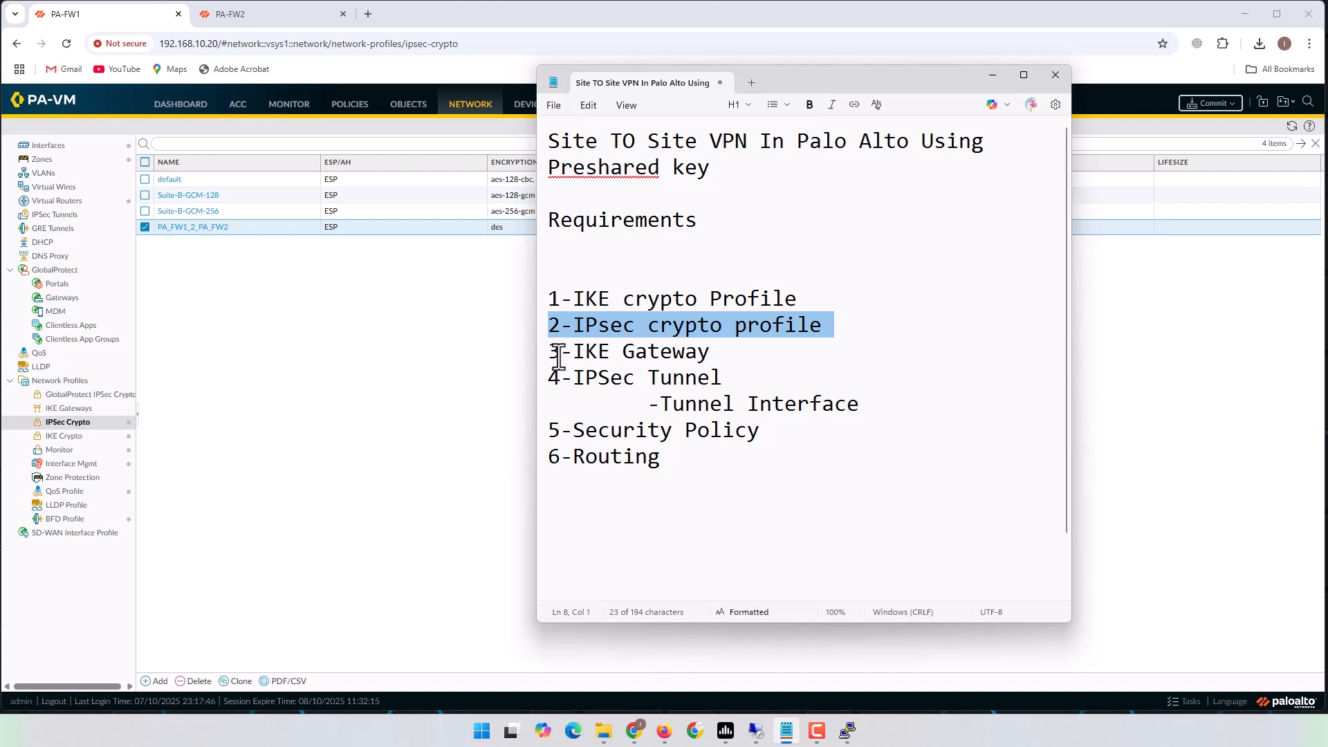
{"action": "left_click_drag", "start_coordinate": [549, 353], "coordinate": [745, 358]}
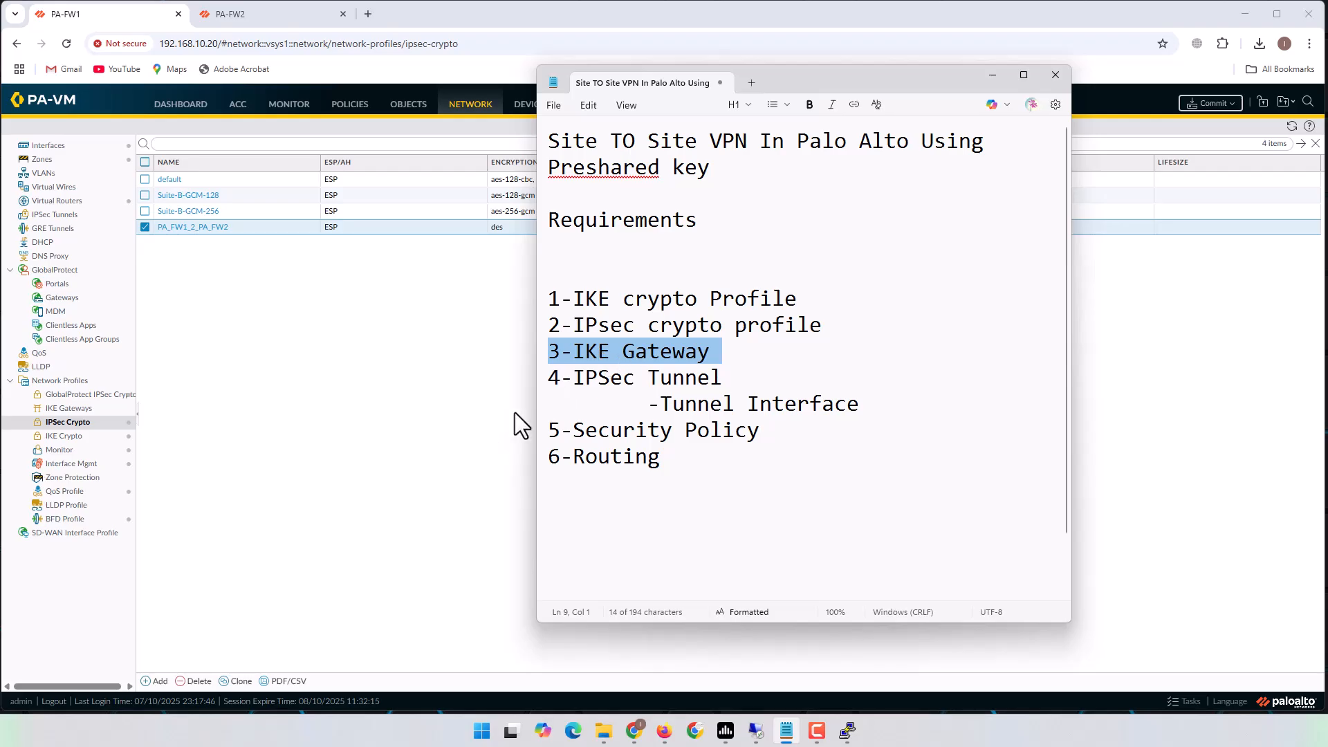
{"action": "left_click", "coordinate": [456, 466]}
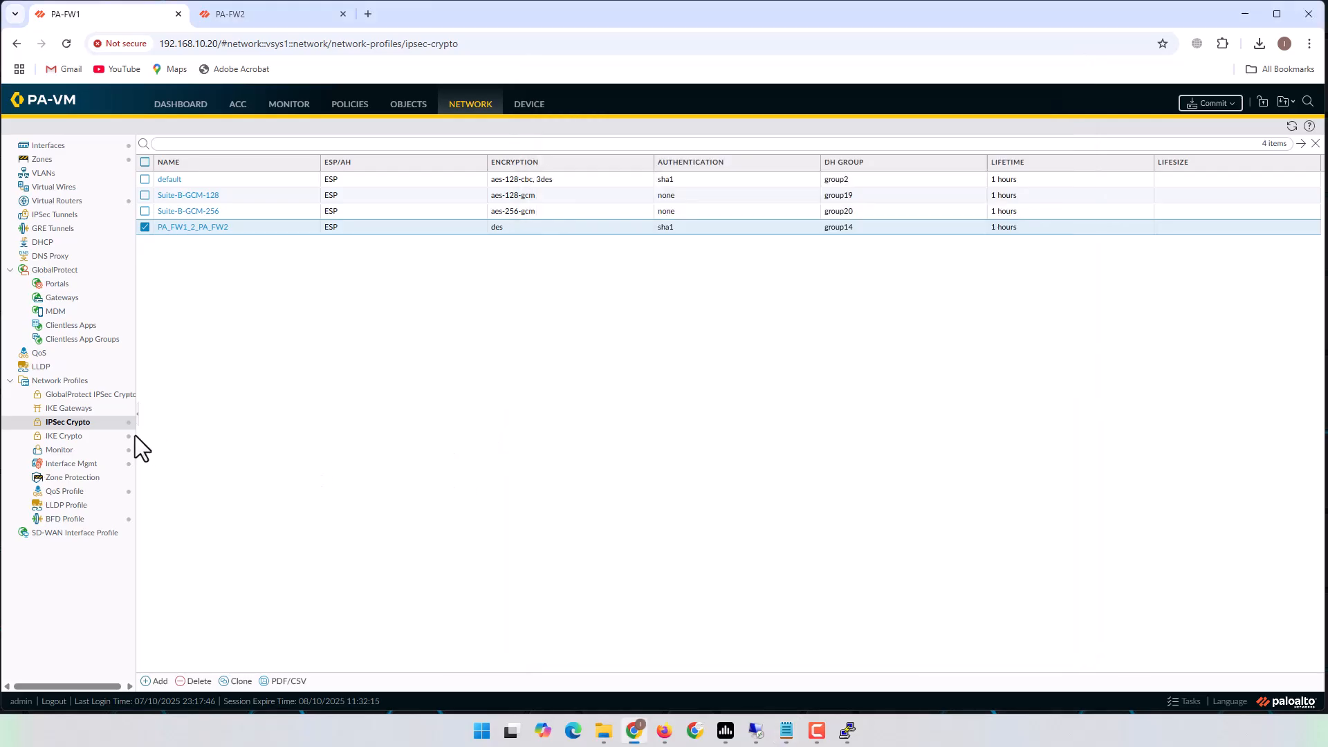
{"action": "left_click", "coordinate": [67, 411]}
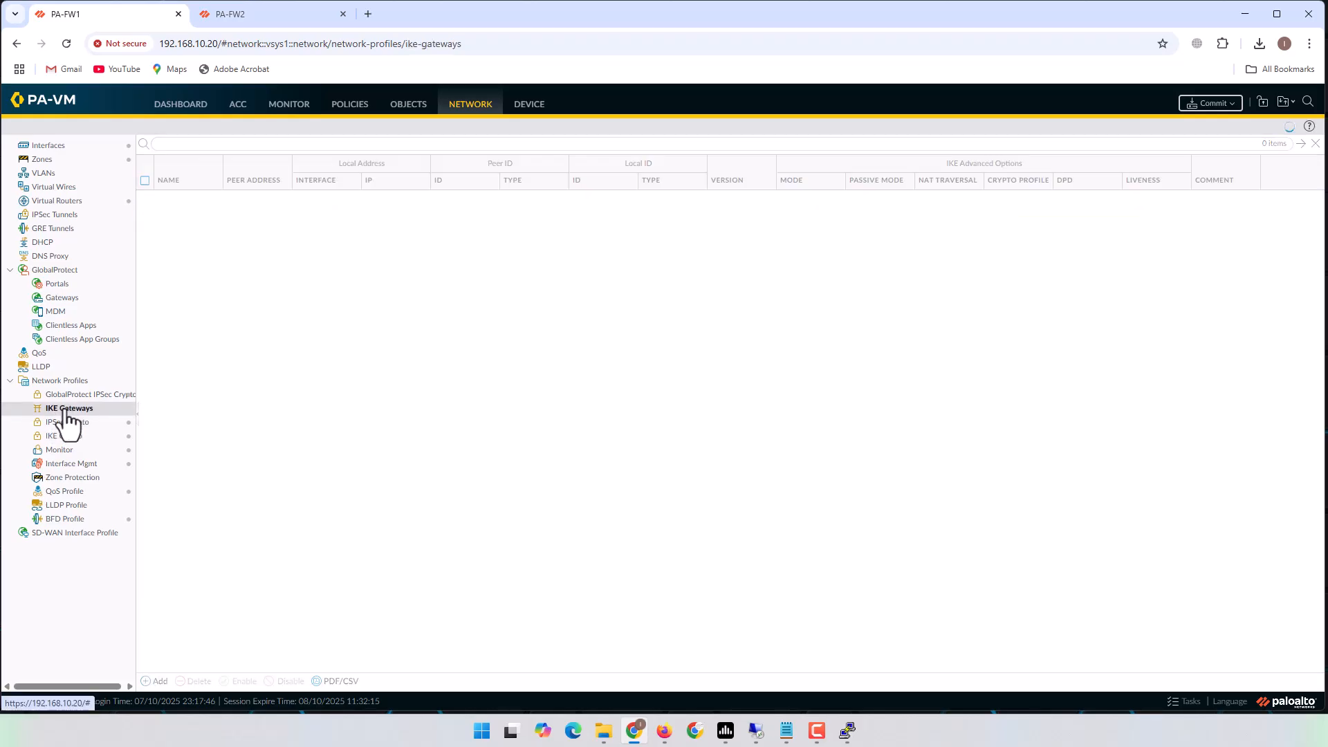
Start IKE gateway PA_FW1_2_PA_FW2 in IKEv2 only mode on interface ethernet1/6.
{"action": "left_click", "coordinate": [158, 682]}
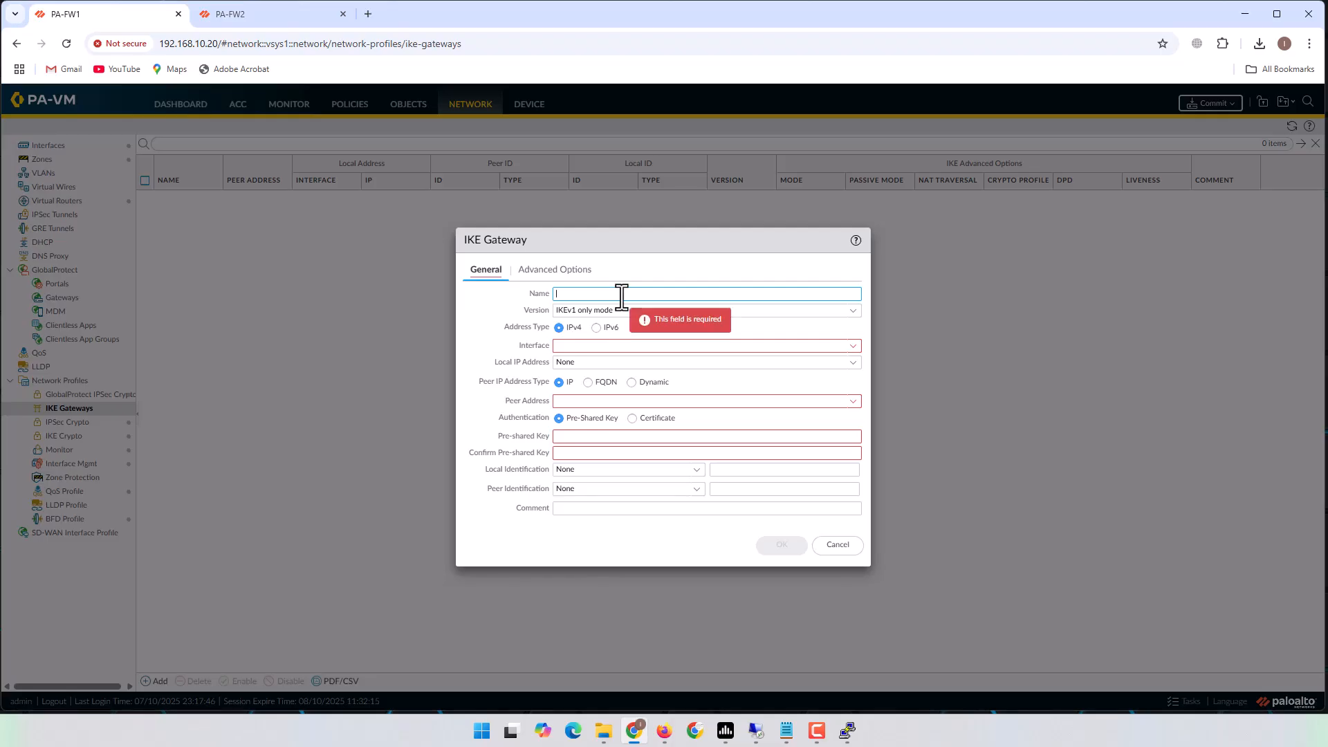
{"action": "type", "text": "PA_"}
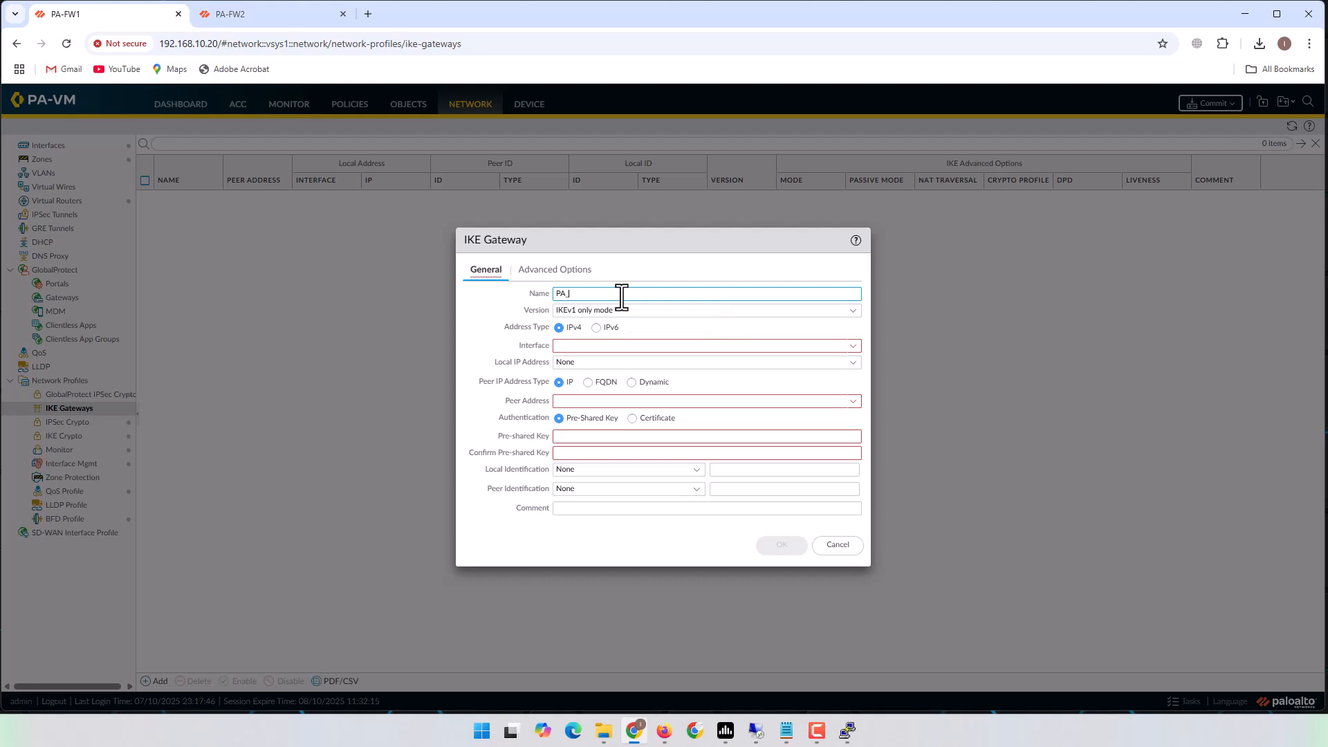
{"action": "type", "text": "FW1_2_PA_FW2"}
{"action": "left_click_drag", "start_coordinate": [667, 294], "coordinate": [546, 296]}
{"action": "left_click", "coordinate": [852, 311]}
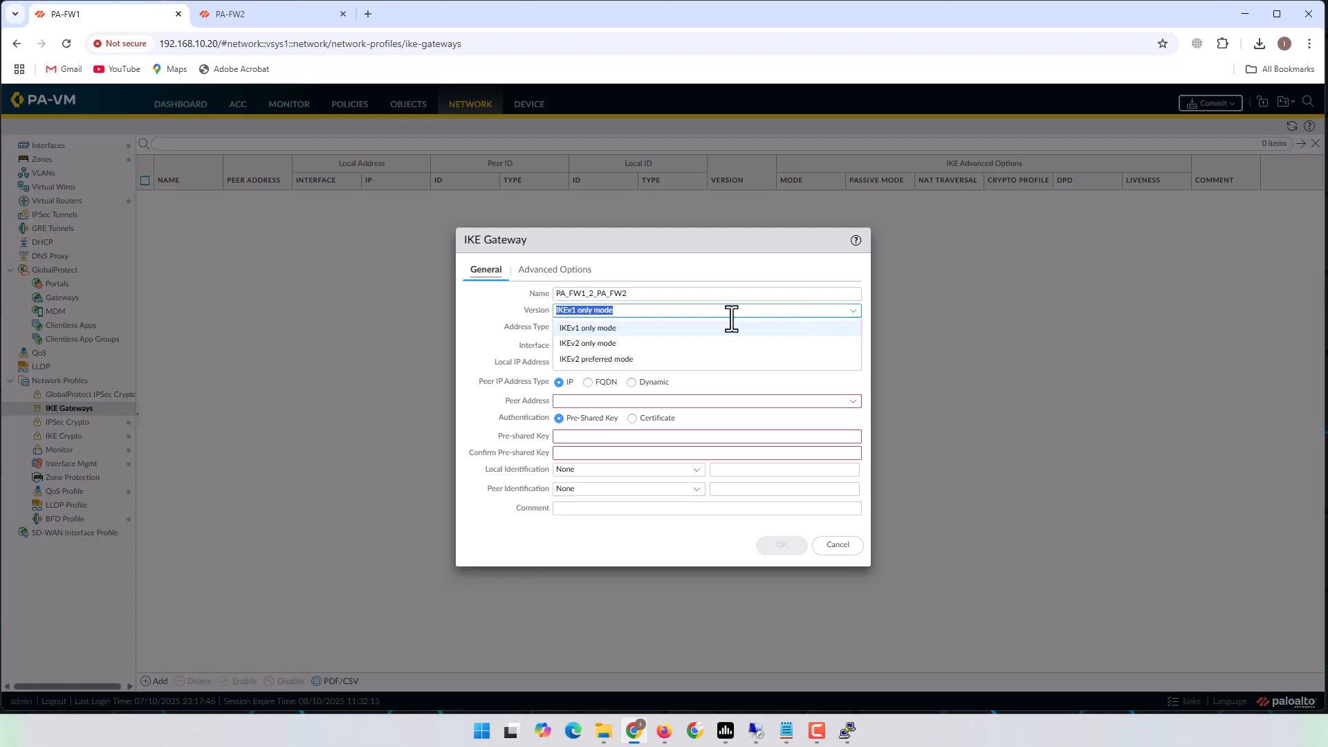
{"action": "left_click", "coordinate": [587, 343]}
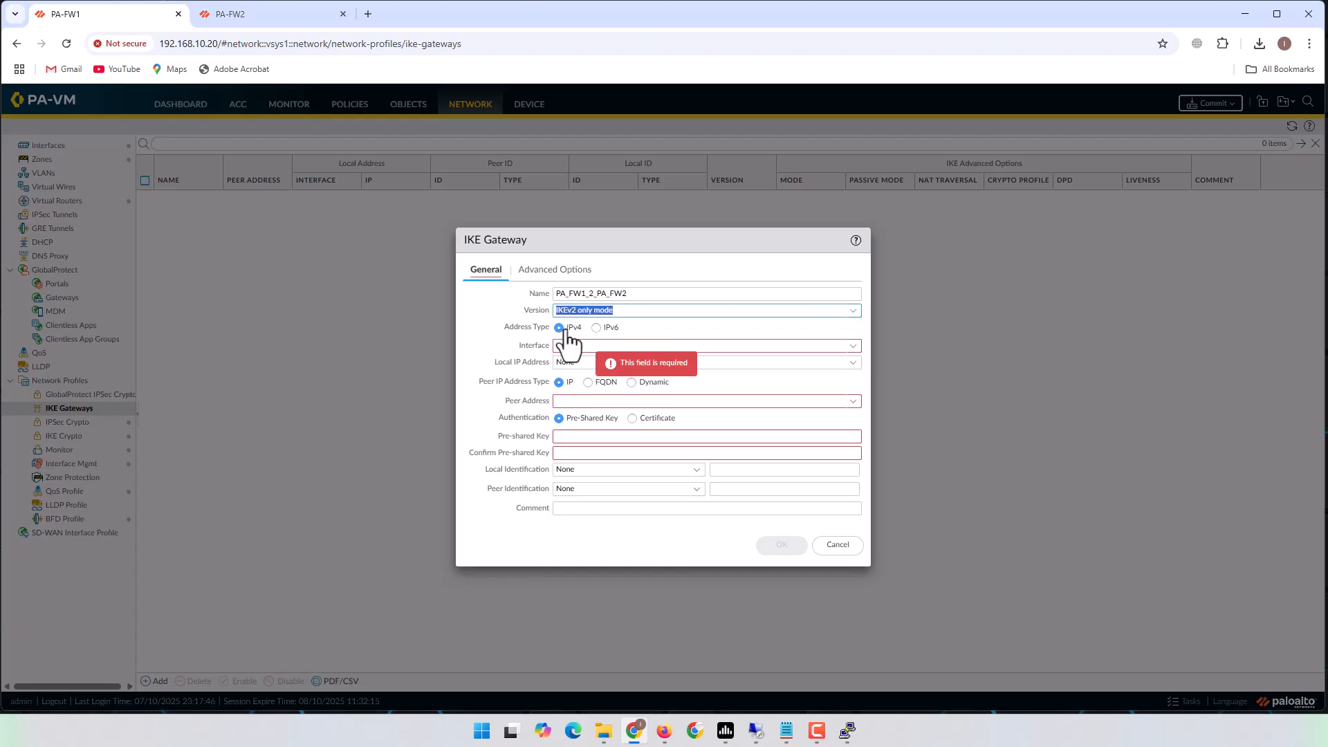
{"action": "left_click", "coordinate": [854, 347]}
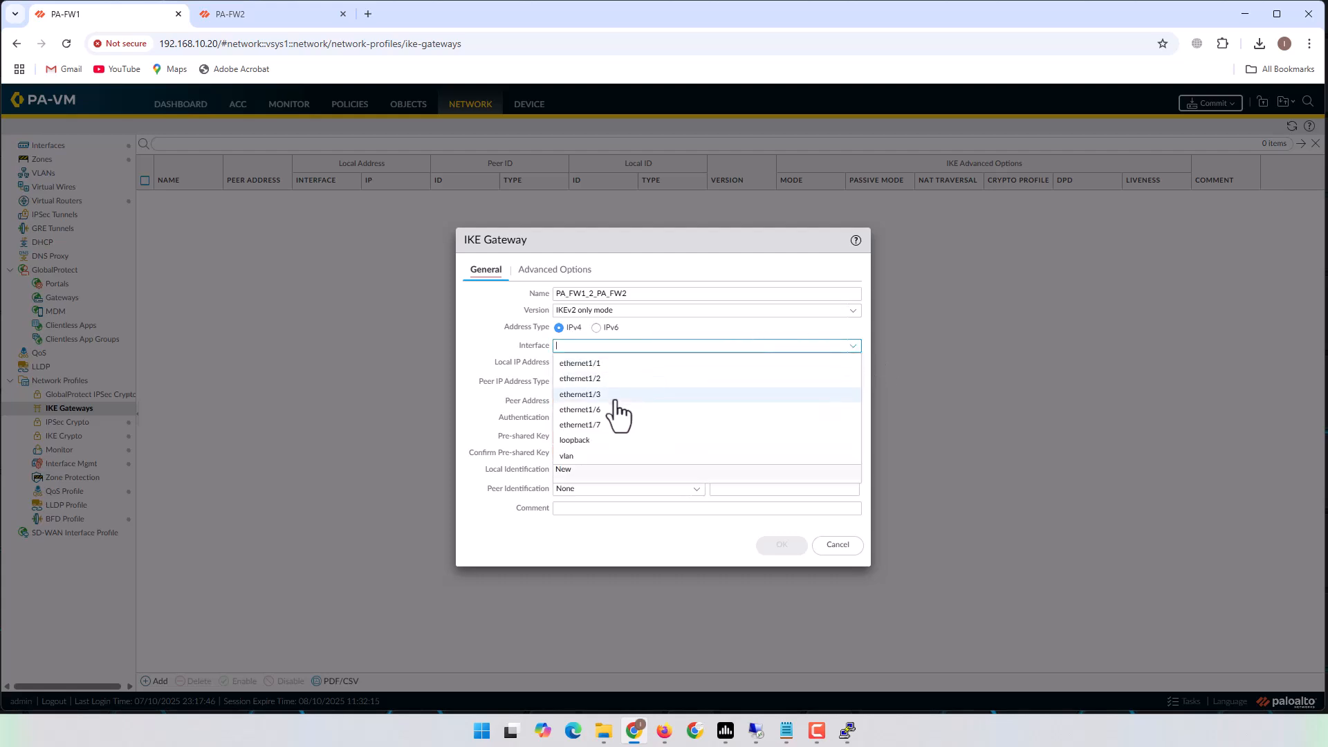
{"action": "left_click", "coordinate": [604, 413]}
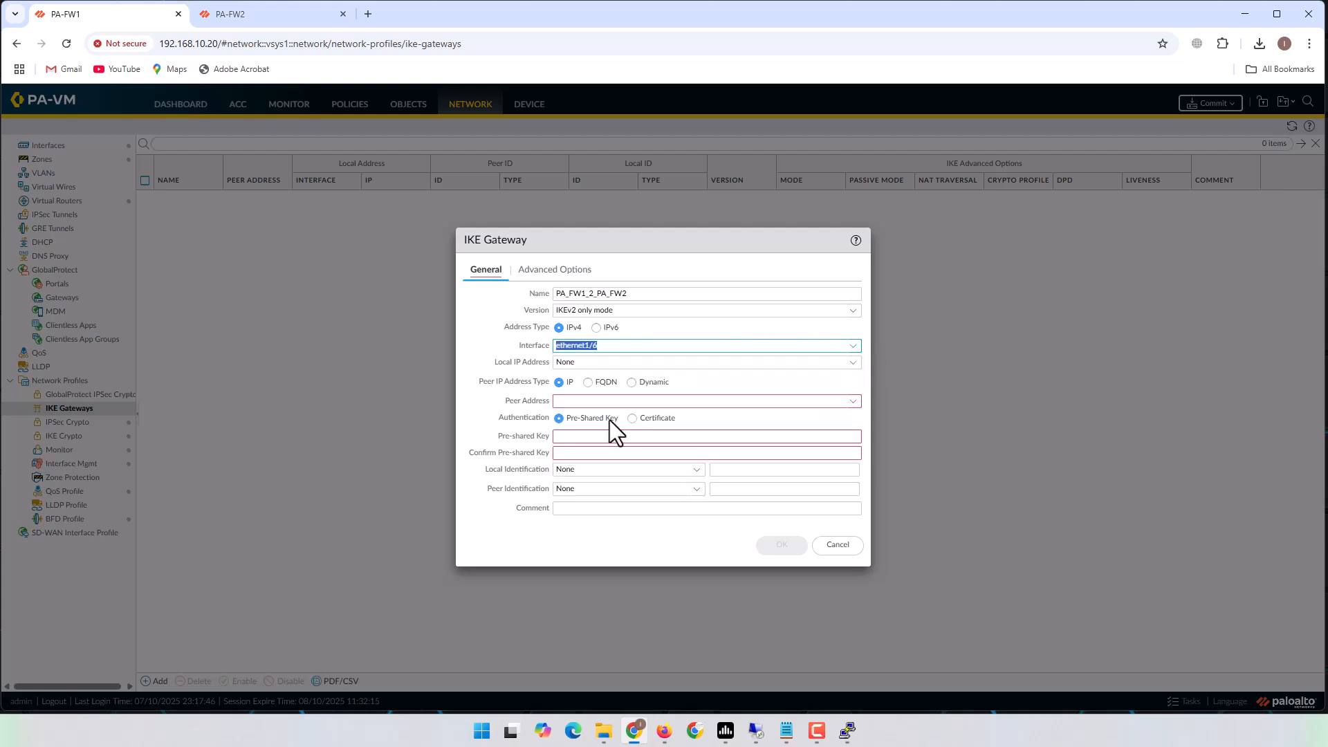
{"action": "left_click", "coordinate": [664, 730]}
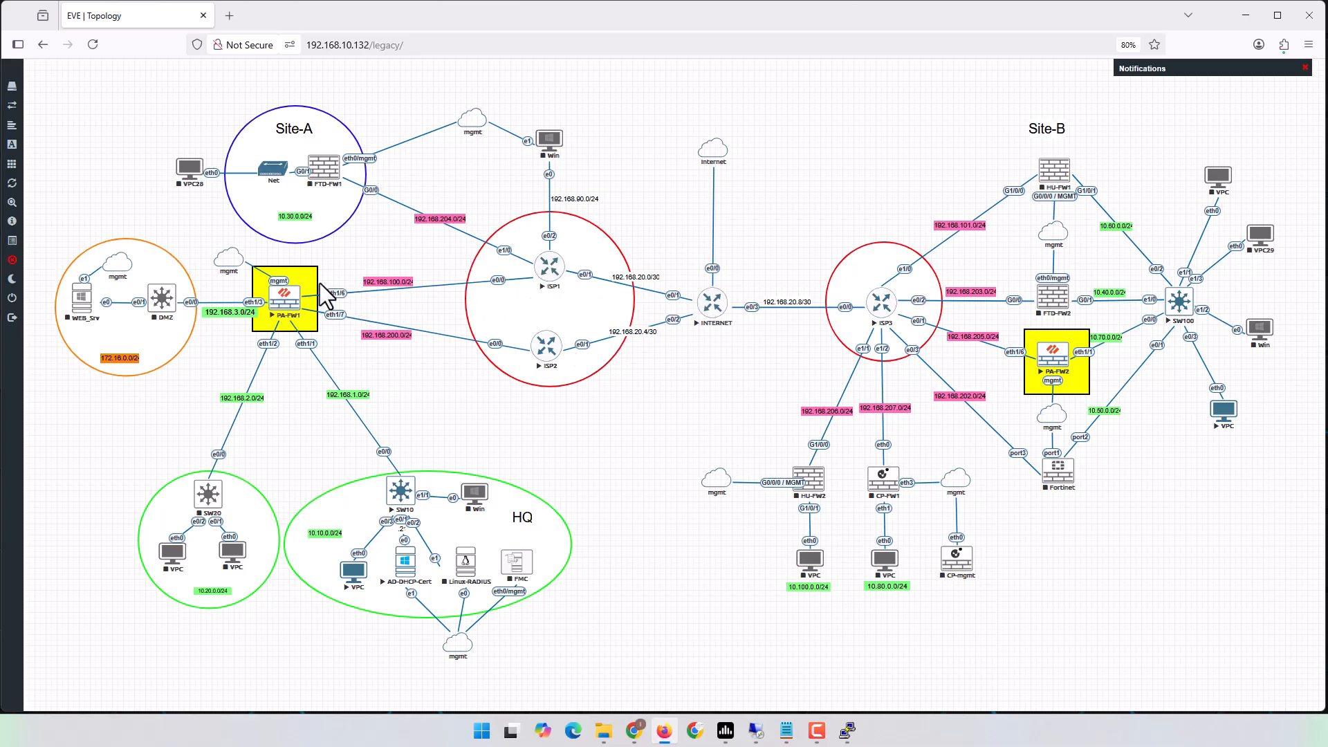
{"action": "left_click", "coordinate": [1245, 15]}
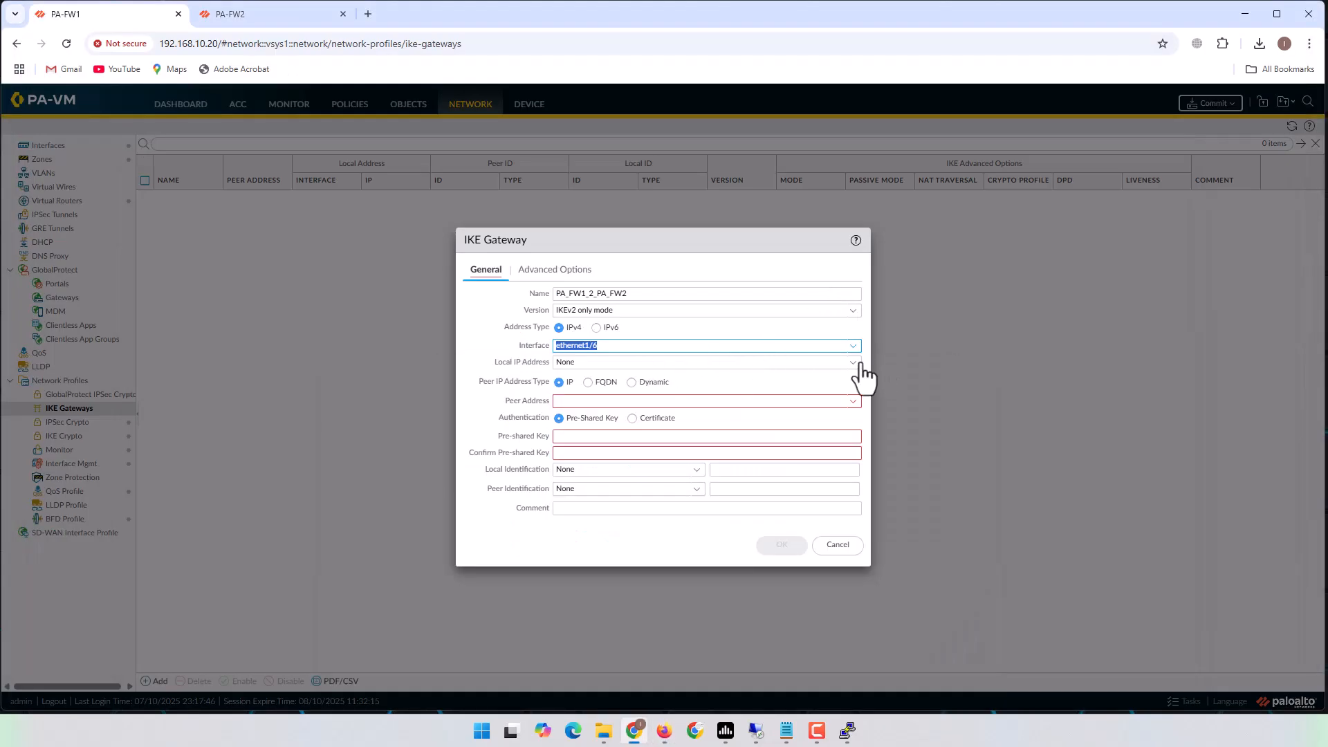
Set local IP 192.168.100.2/24 and peer address 192.168.205.2, checking the peer on the topology diagram.
{"action": "left_click", "coordinate": [852, 363]}
{"action": "left_click", "coordinate": [611, 396]}
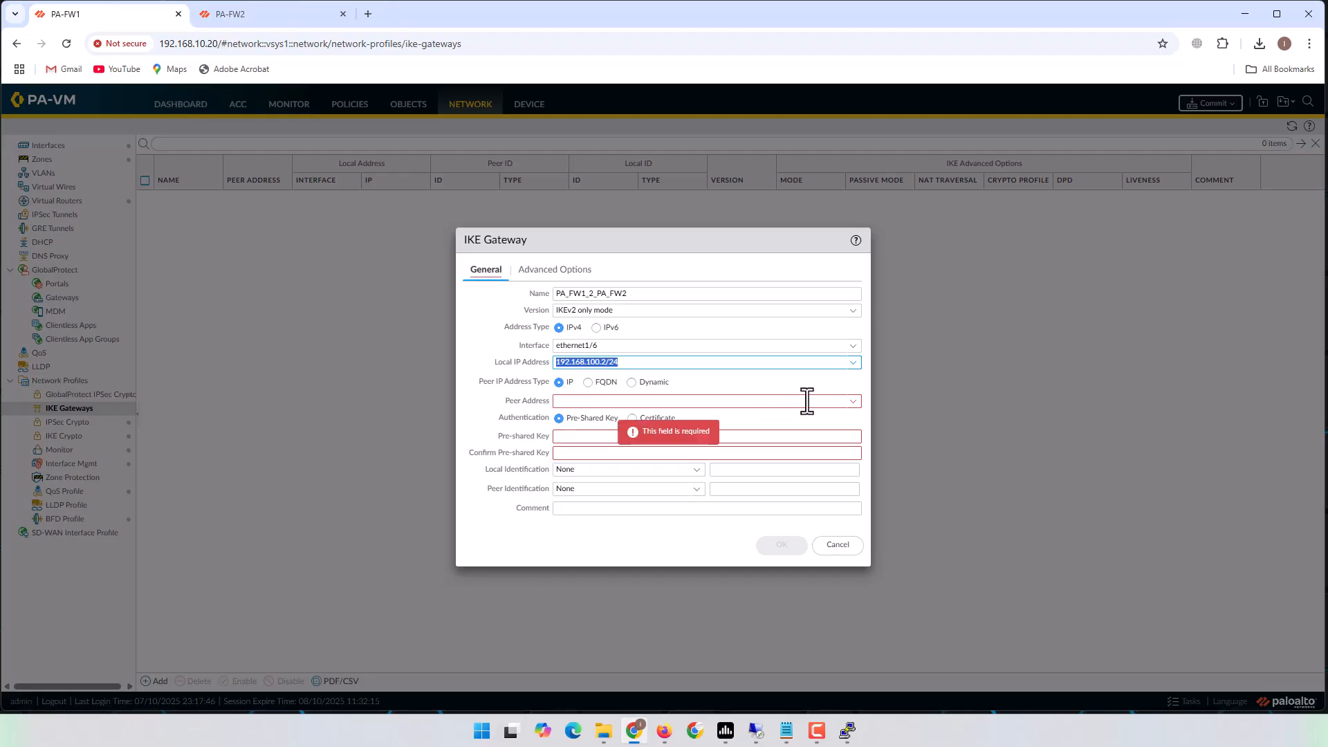
{"action": "left_click", "coordinate": [853, 402]}
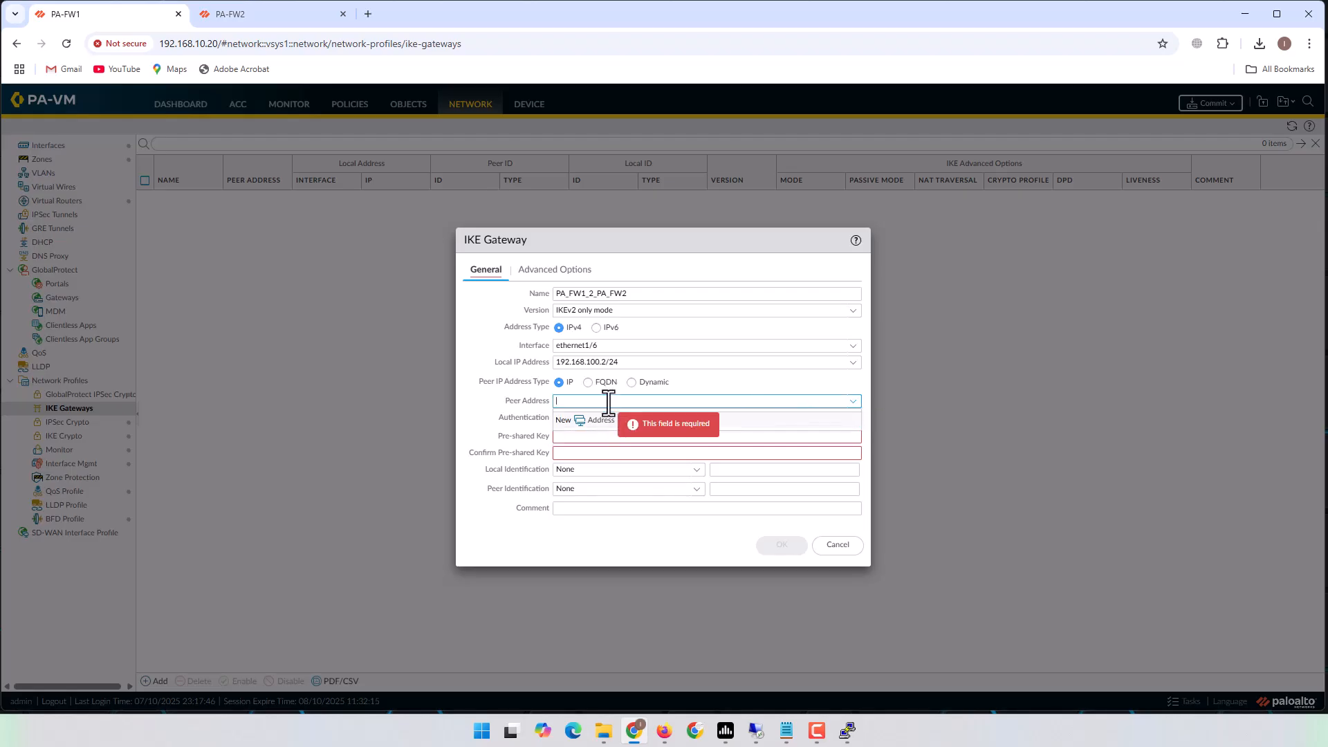
{"action": "type", "text": "192.168.205.2"}
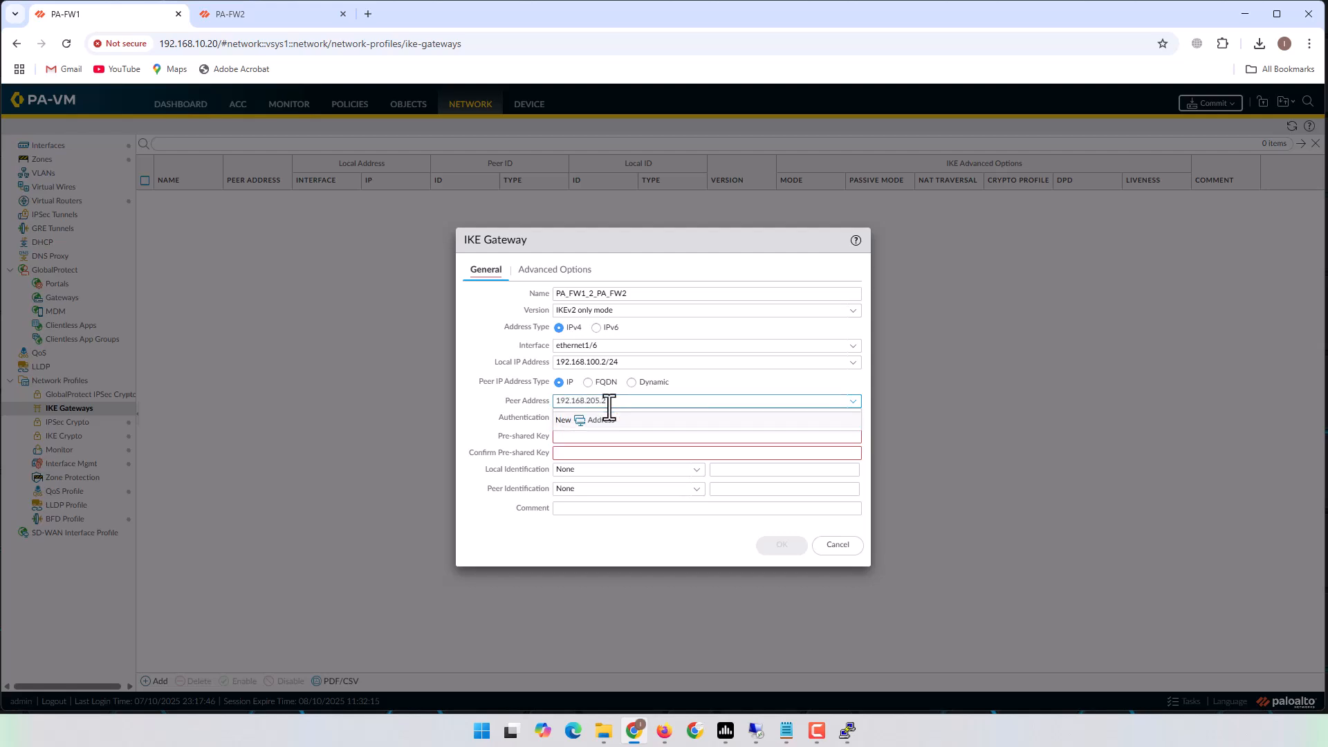
{"action": "left_click", "coordinate": [645, 537]}
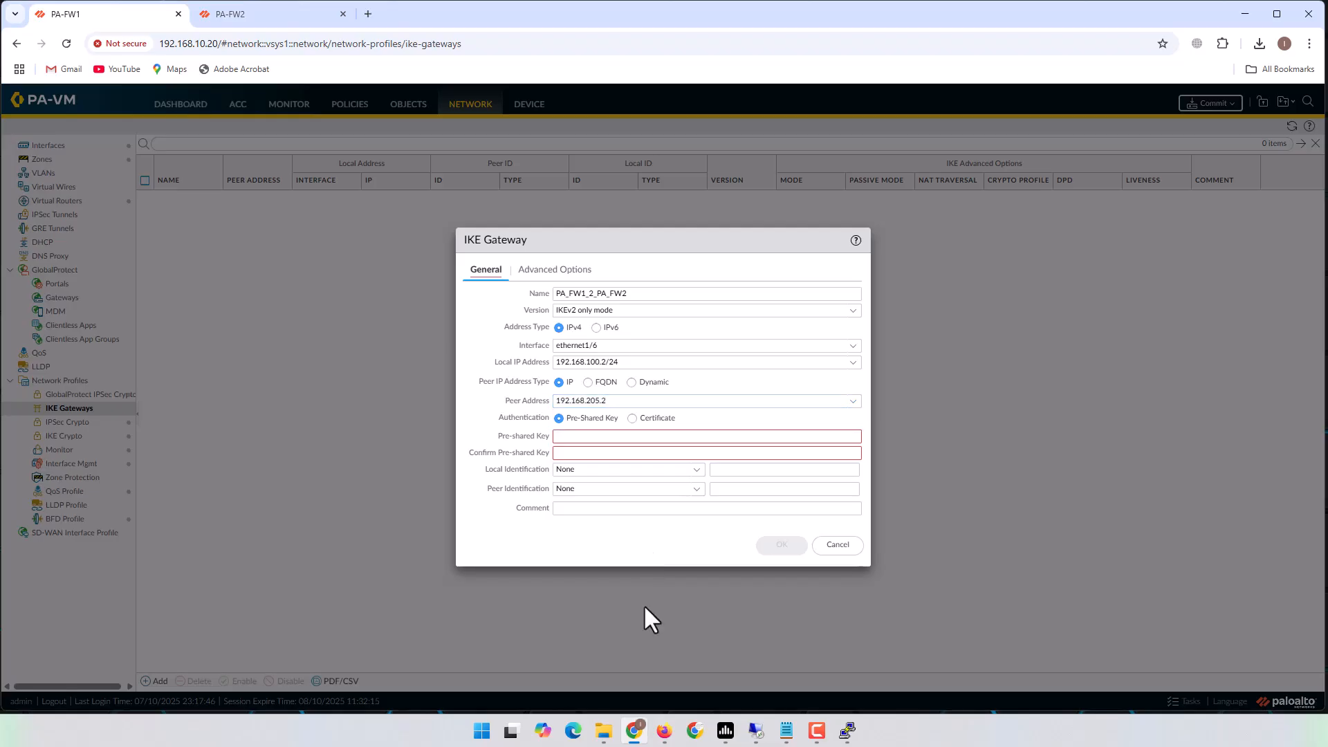
{"action": "left_click", "coordinate": [663, 731]}
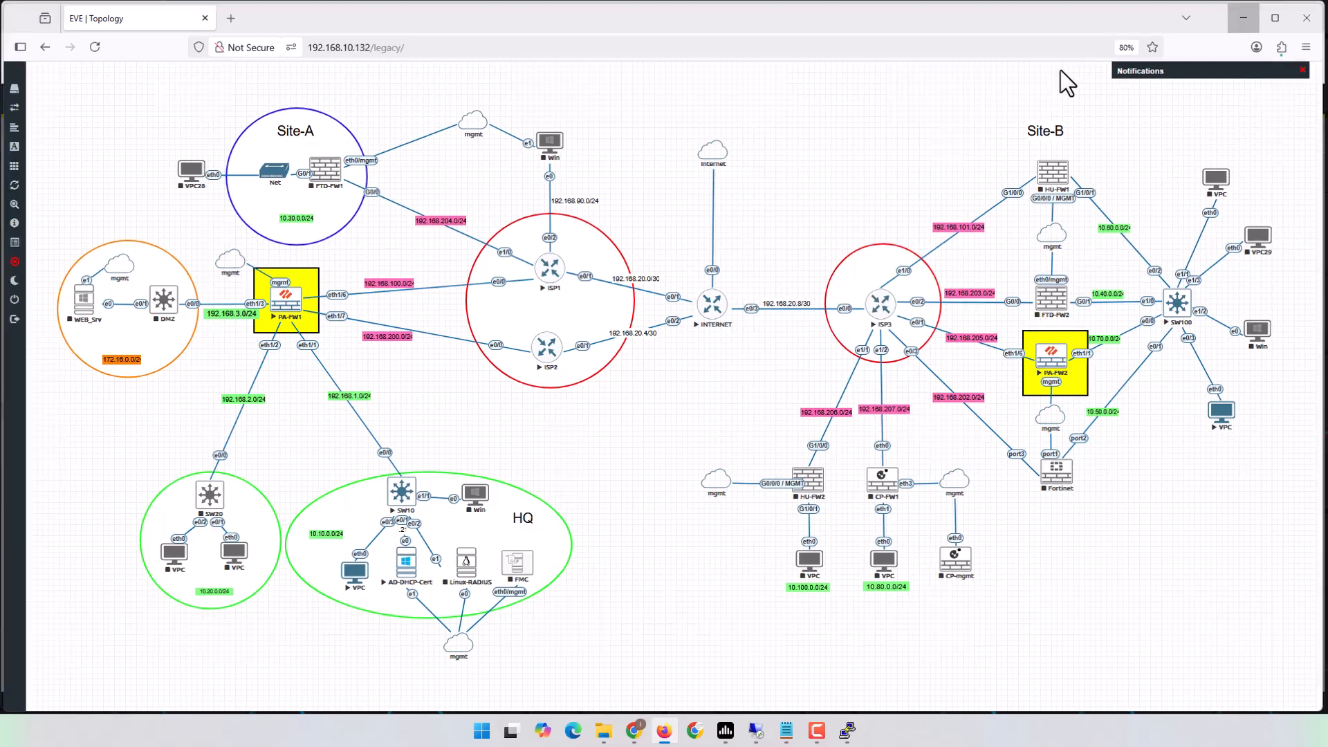
{"action": "key", "text": "alt+Tab"}
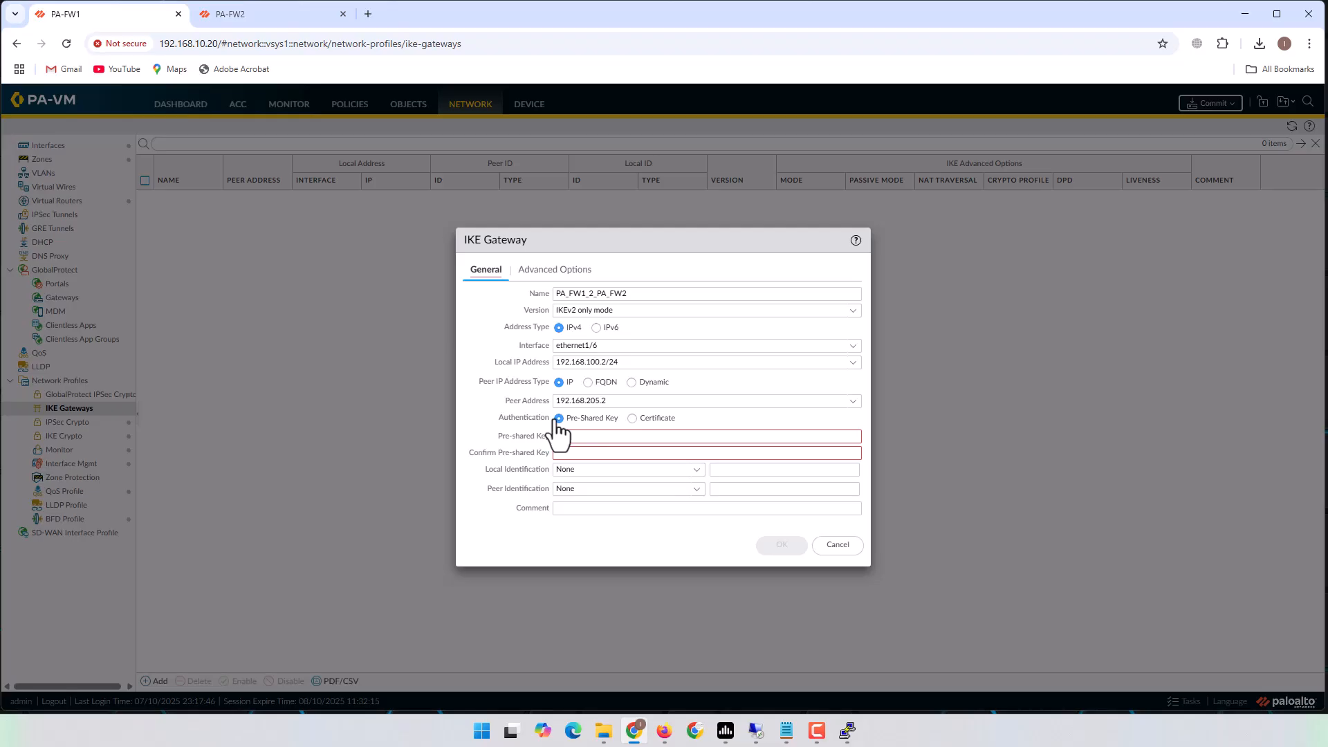
Keep Pre-Shared Key authentication and enter the key in both the key and confirm fields.
{"action": "left_click", "coordinate": [632, 418]}
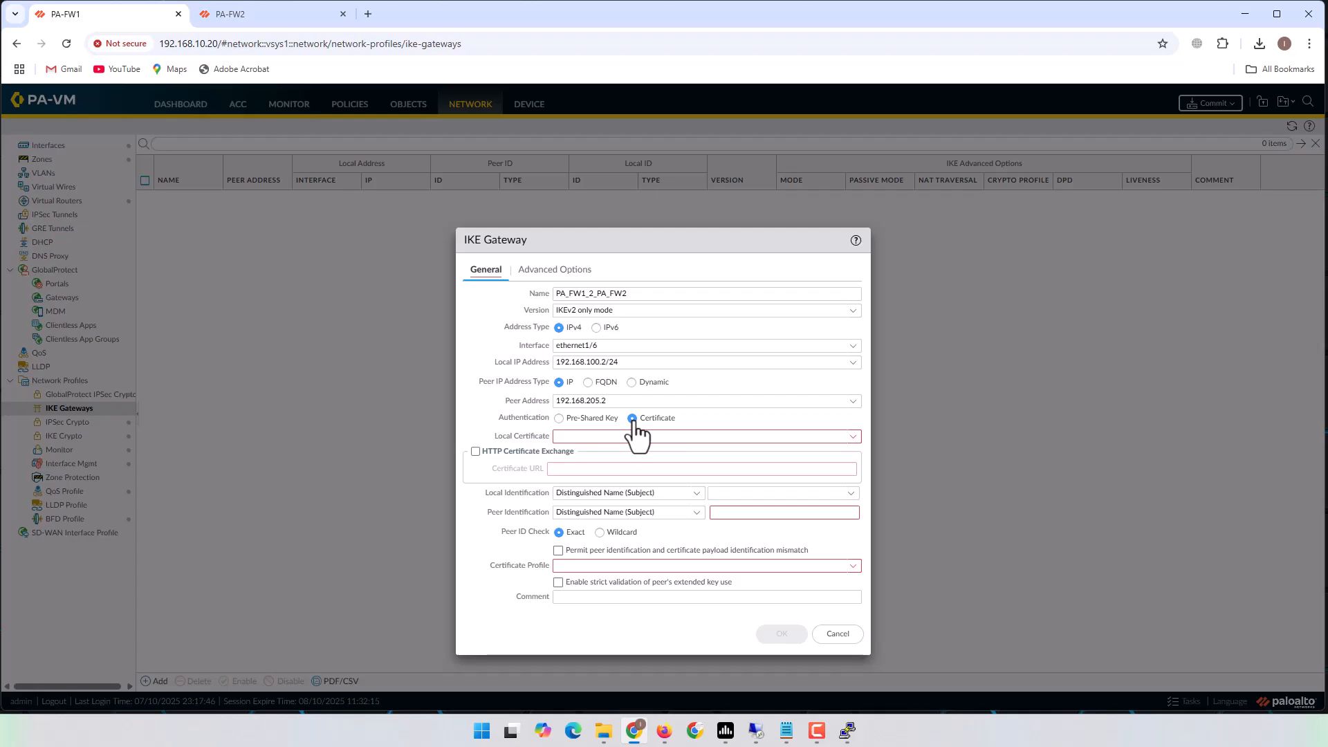
{"action": "left_click", "coordinate": [559, 419]}
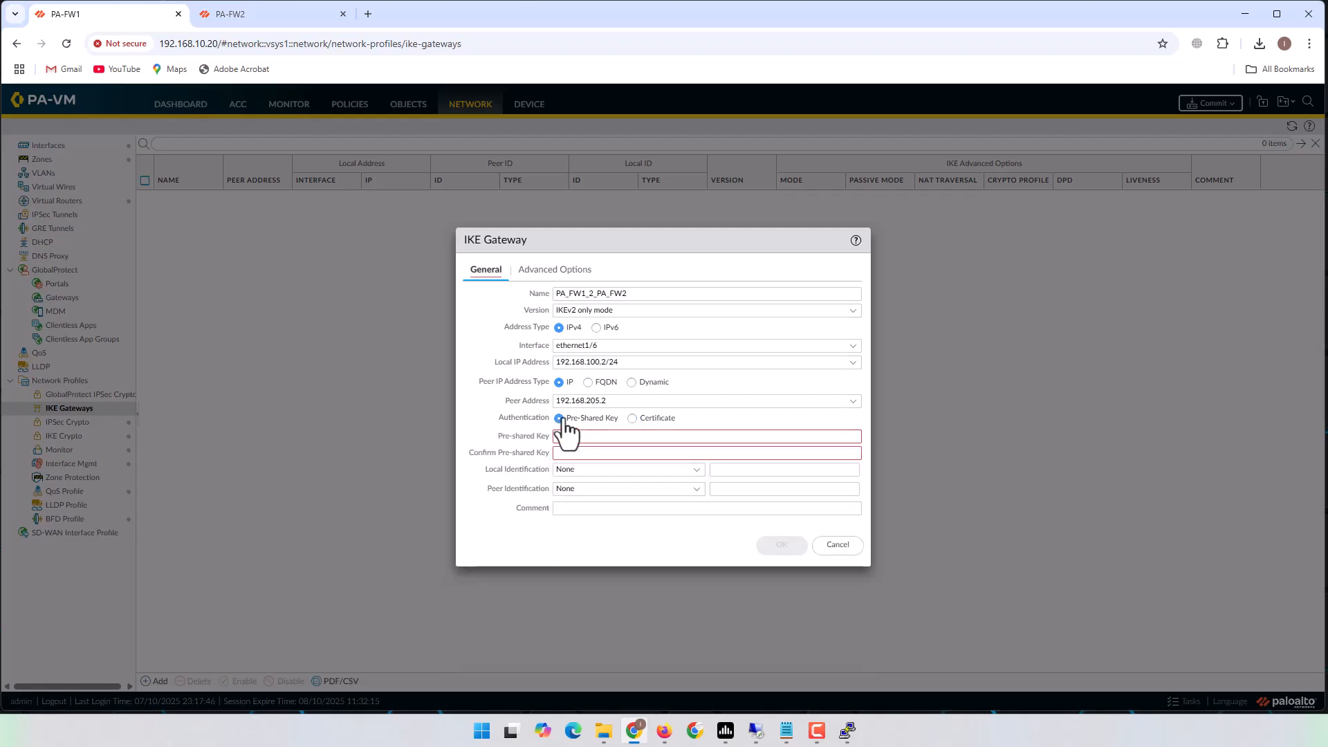
{"action": "left_click", "coordinate": [600, 436]}
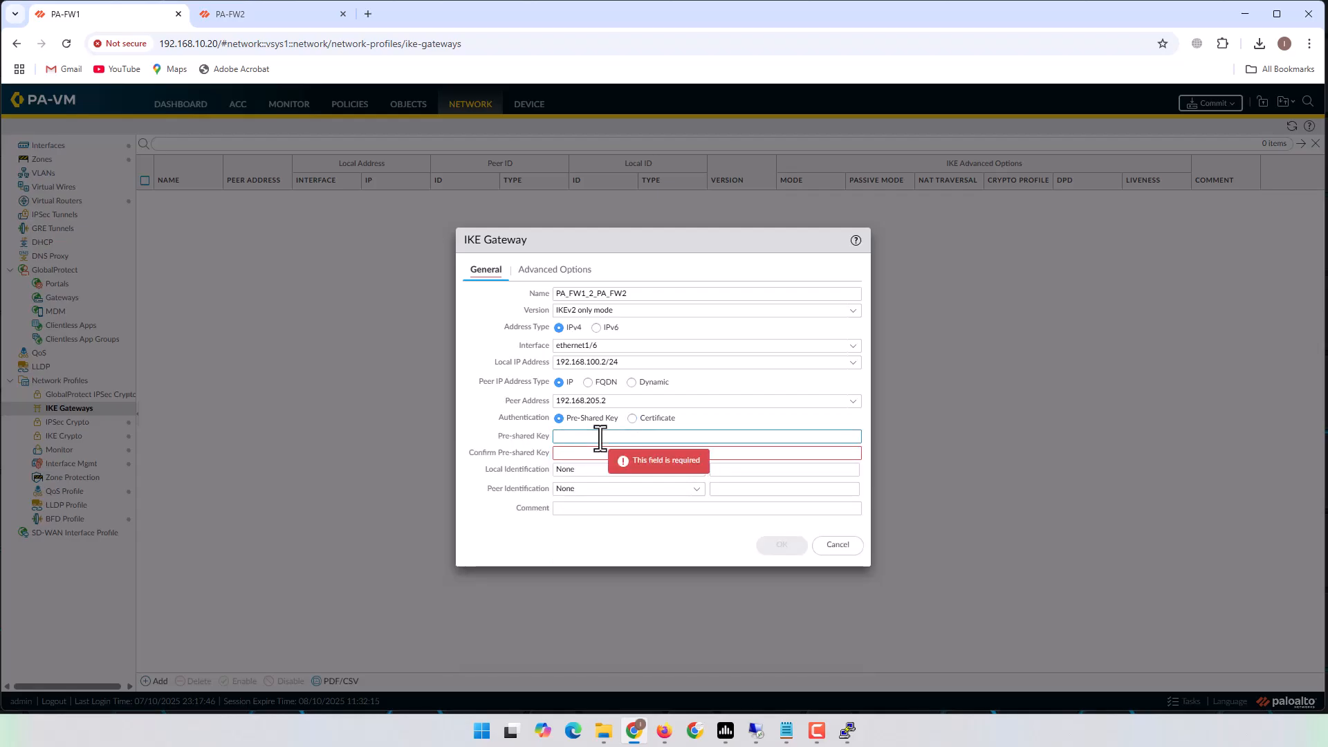
{"action": "type", "text": "•••••••"}
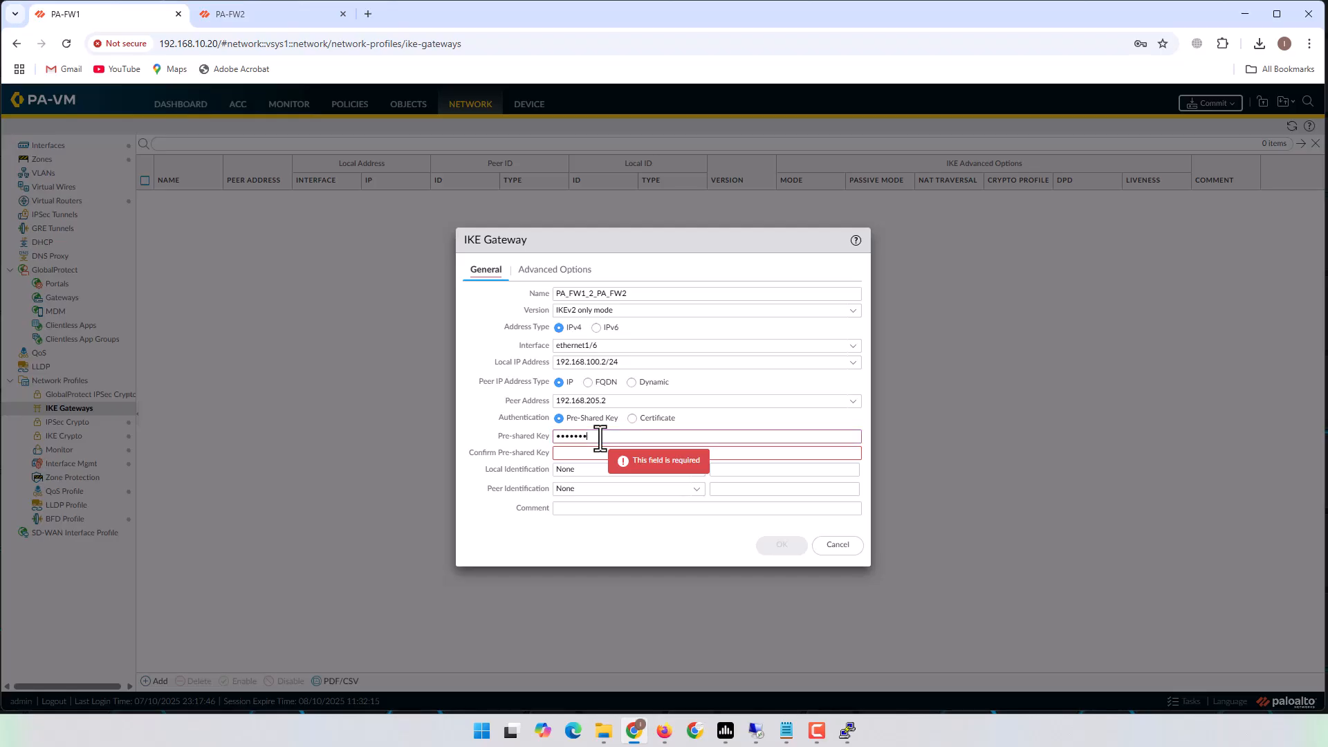
{"action": "type", "text": "•"}
{"action": "key", "text": "Tab"}
{"action": "type", "text": "••••••"}
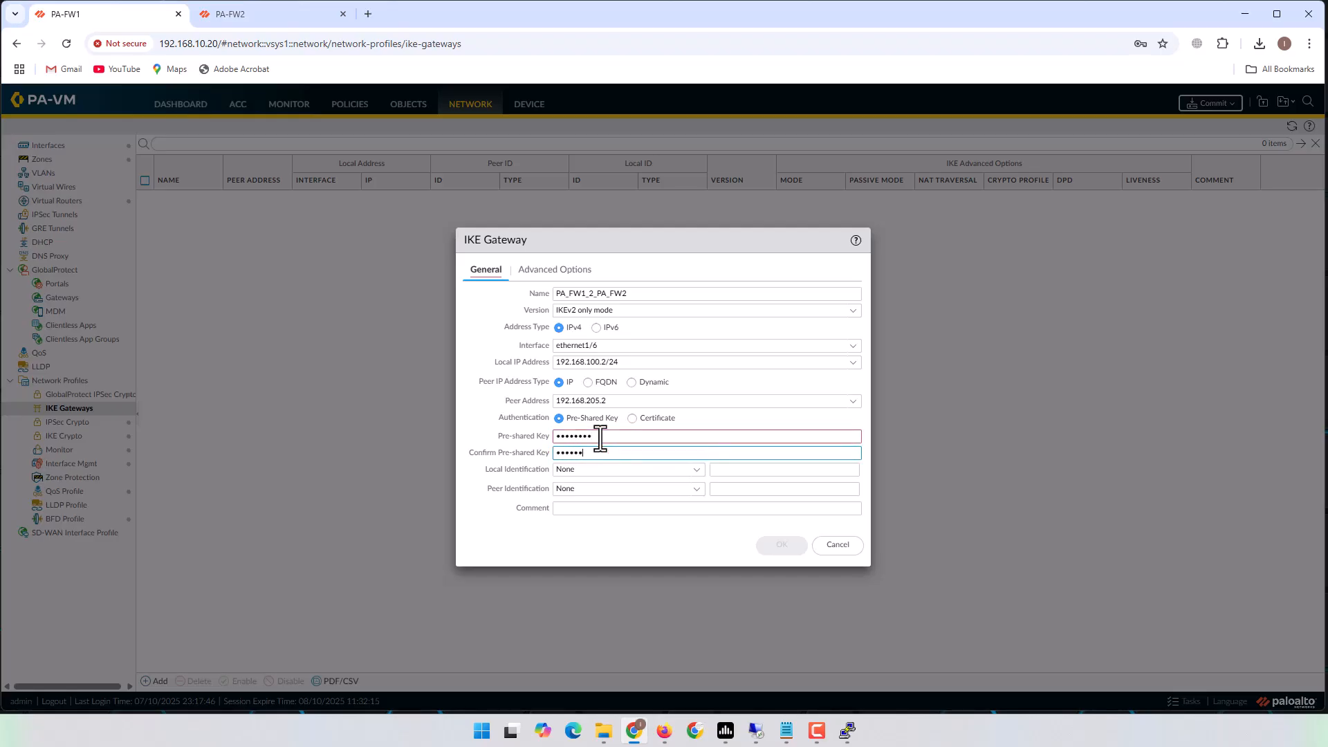
{"action": "type", "text": "••"}
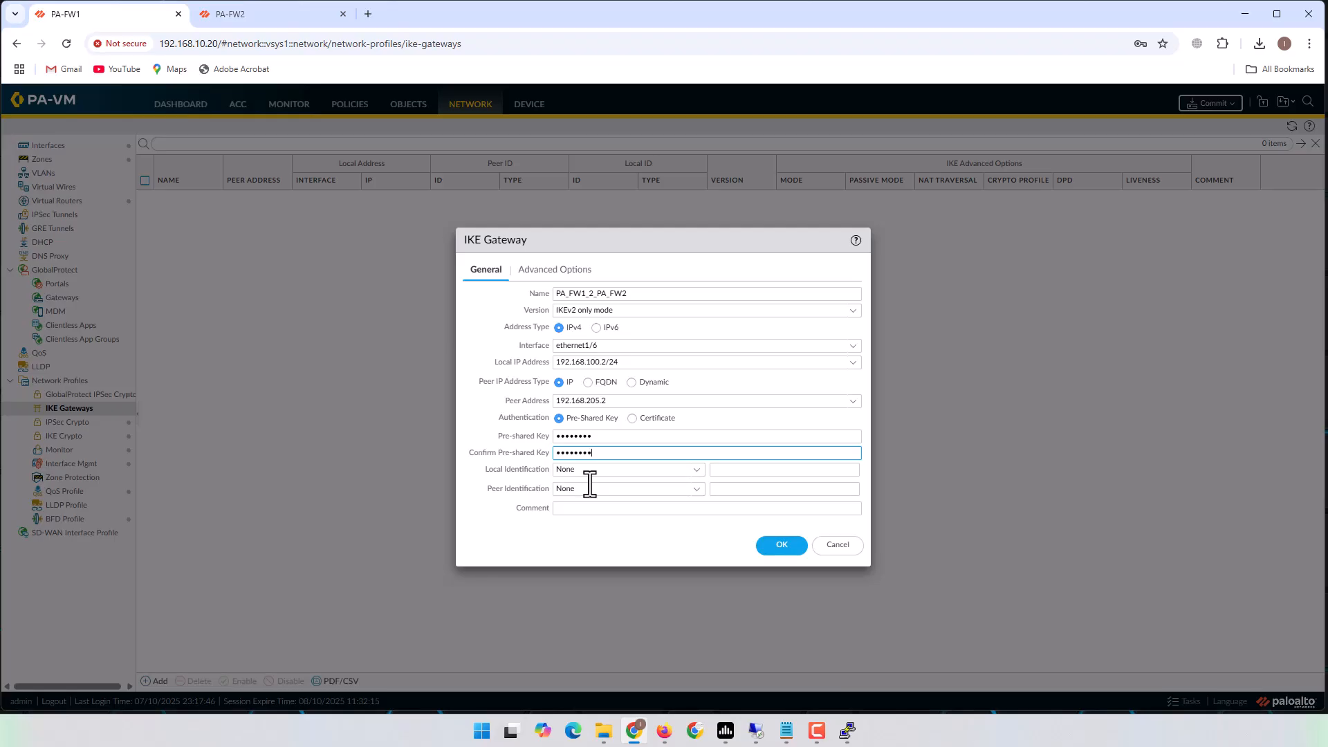
Under Advanced Options choose IKE crypto profile PA_FW1_2_PA_FW2 and save the gateway.
{"action": "left_click", "coordinate": [560, 273]}
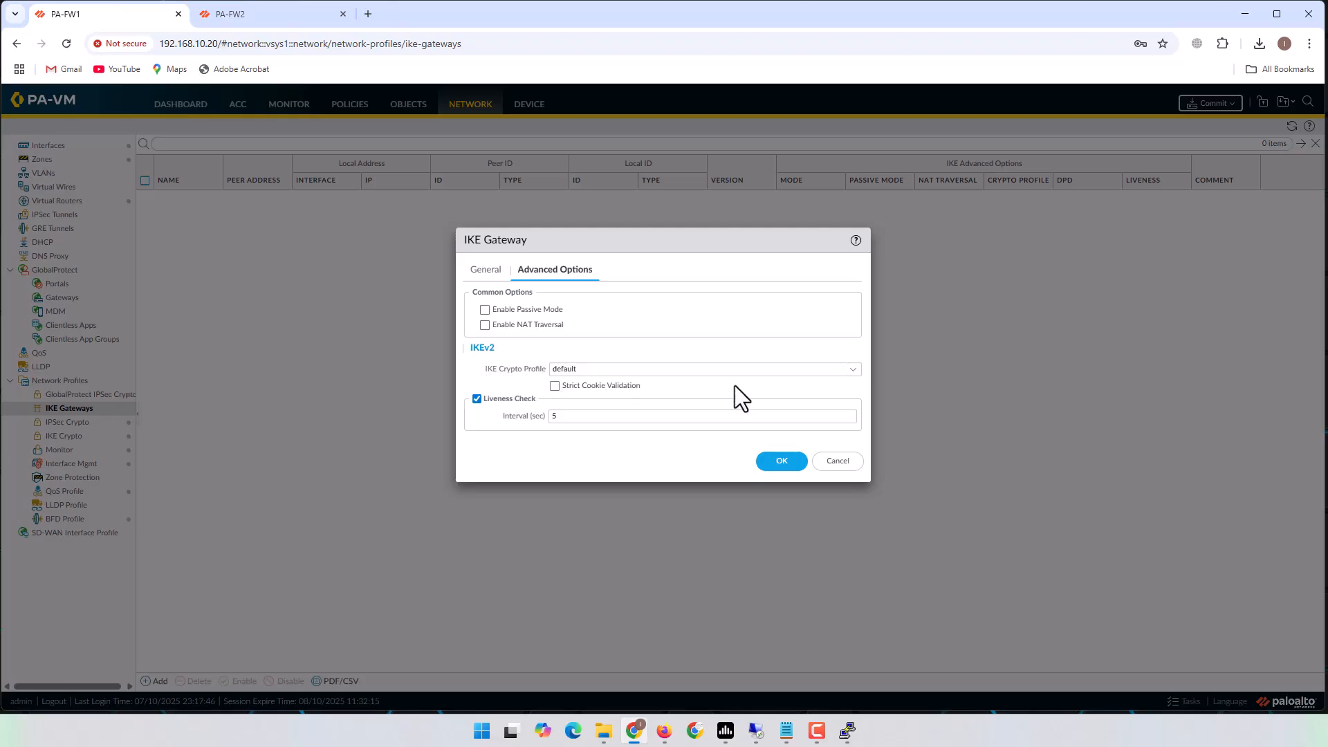
{"action": "left_click", "coordinate": [852, 372]}
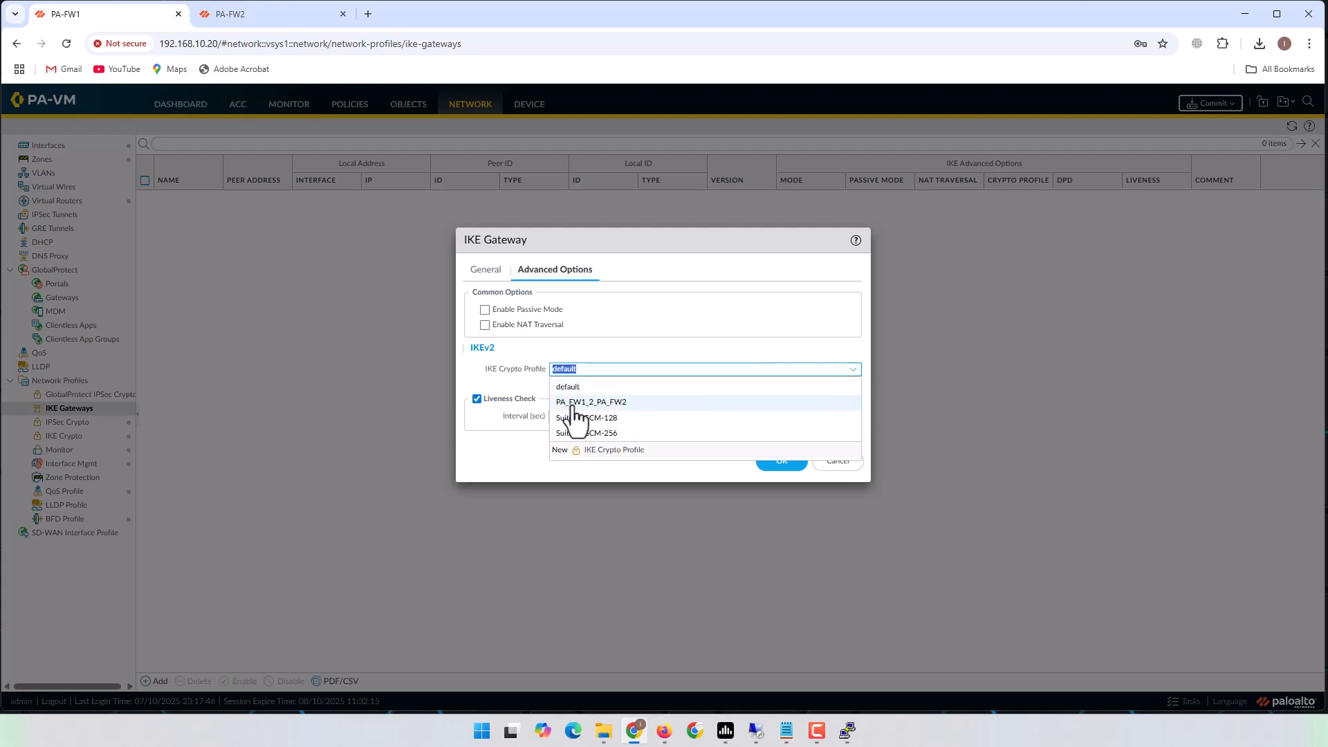
{"action": "left_click", "coordinate": [619, 405]}
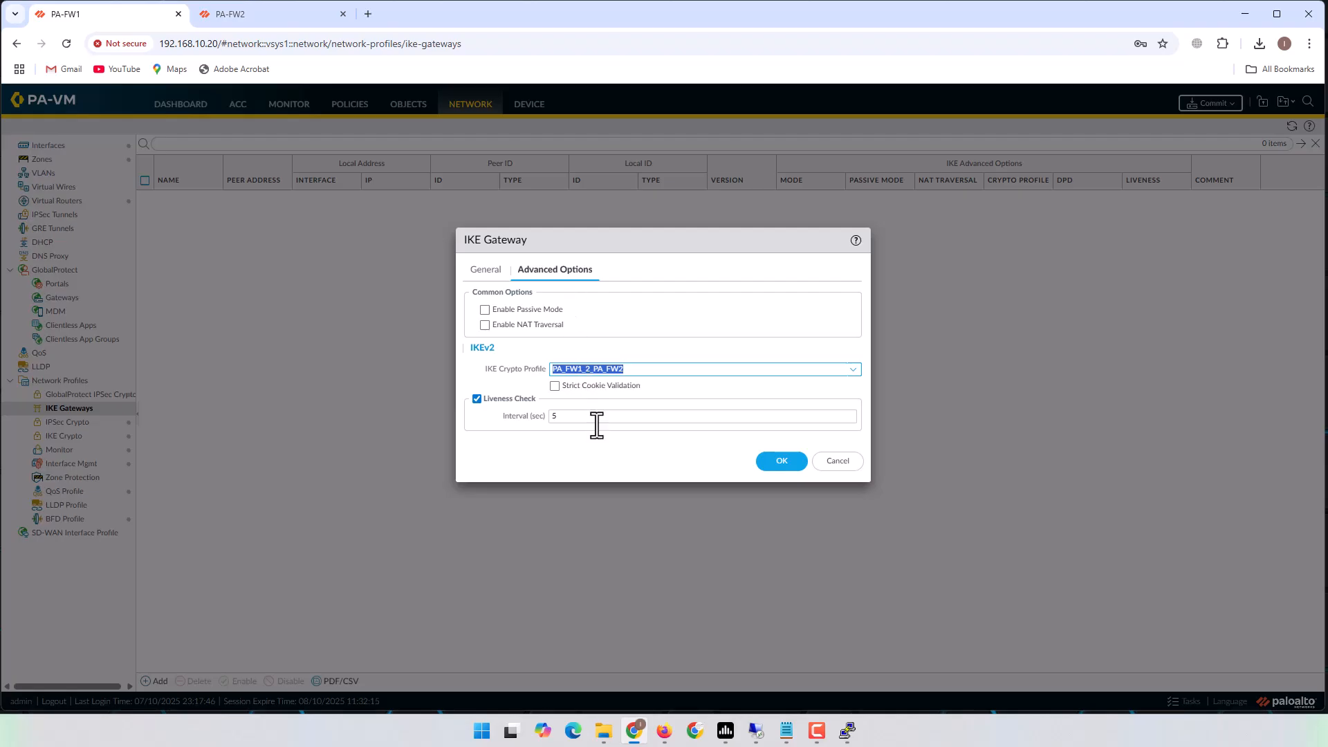
{"action": "left_click", "coordinate": [782, 463]}
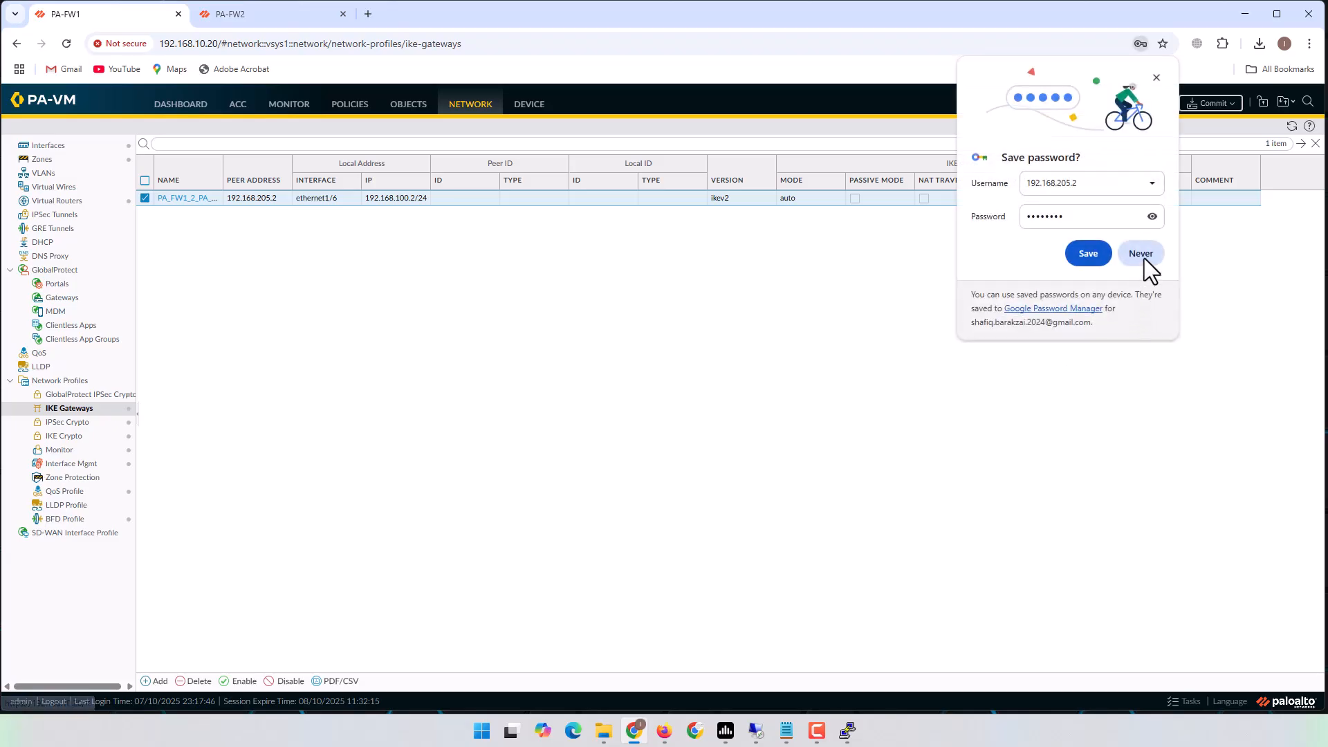
Decline Chrome's save-password prompt and review the IPSec Tunnel and Tunnel Interface items in the notes.
{"action": "left_click", "coordinate": [1142, 254]}
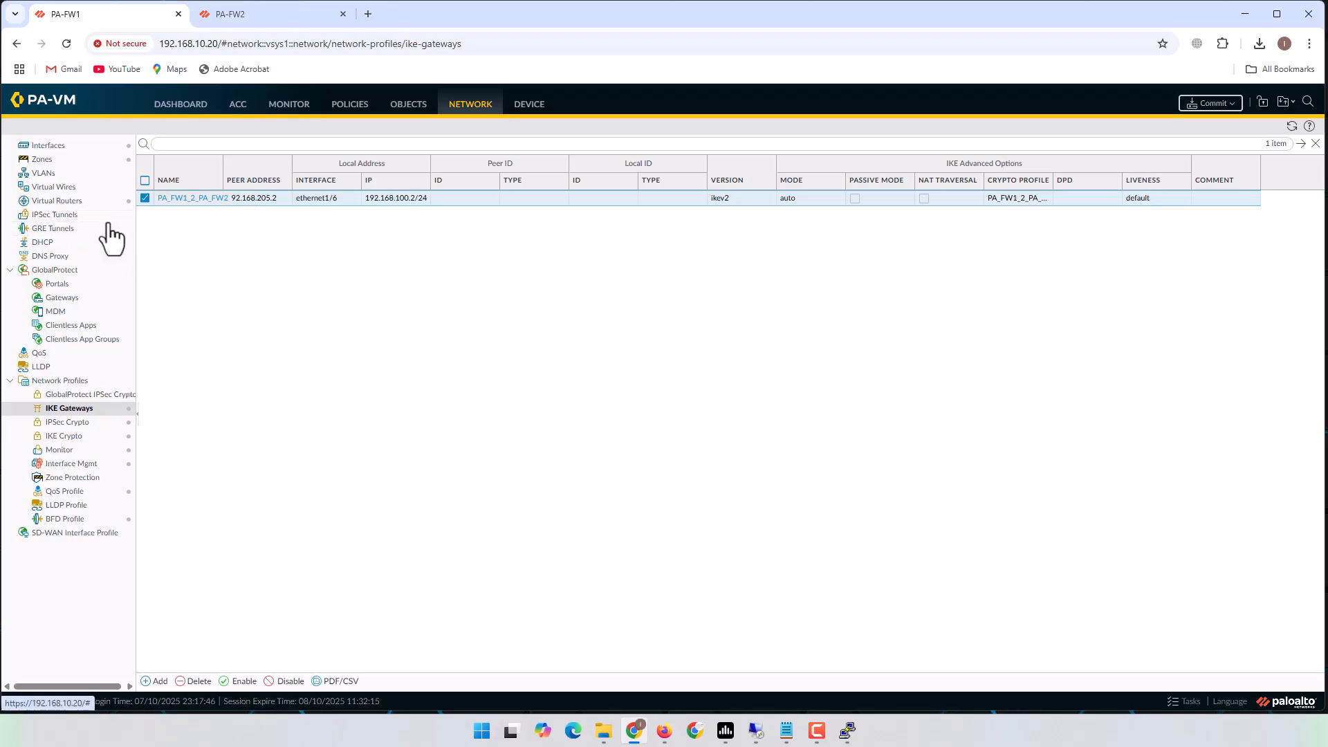
{"action": "left_click", "coordinate": [785, 733]}
{"action": "left_click_drag", "start_coordinate": [550, 378], "coordinate": [726, 383]}
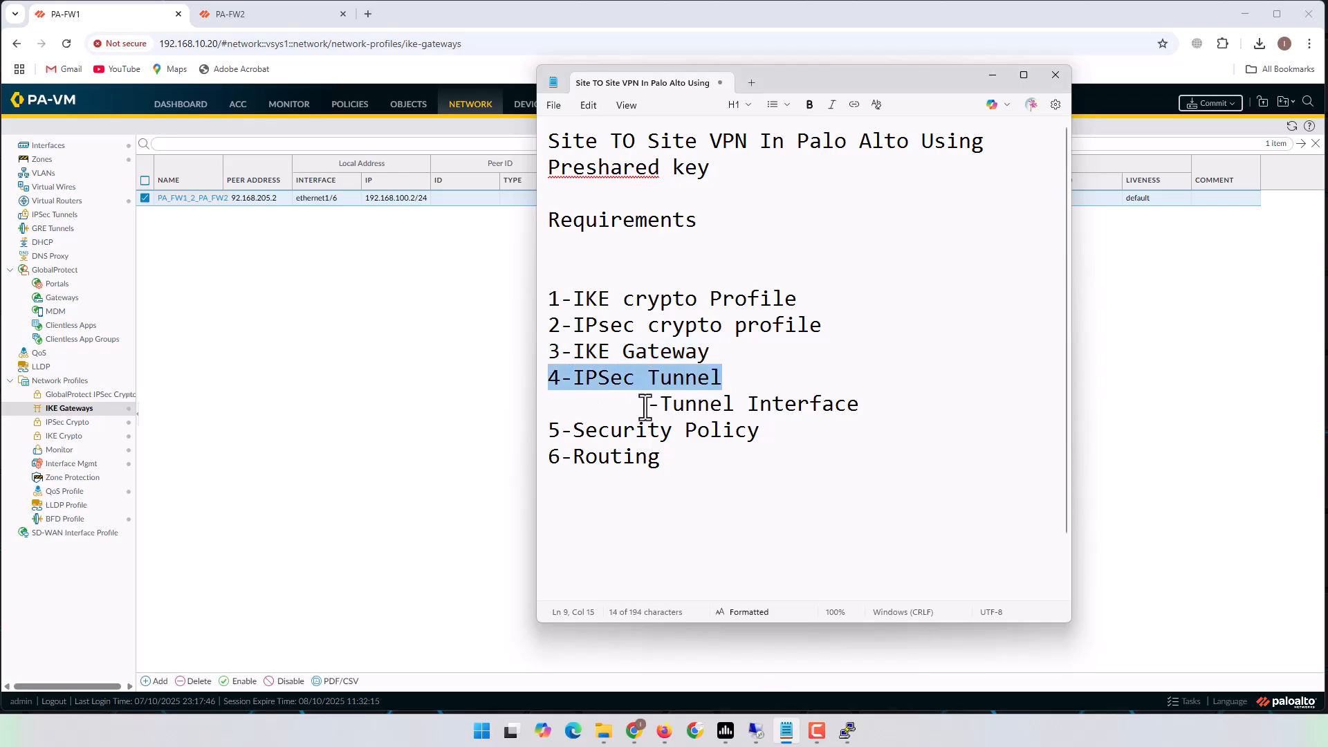
{"action": "left_click_drag", "start_coordinate": [605, 406], "coordinate": [886, 415]}
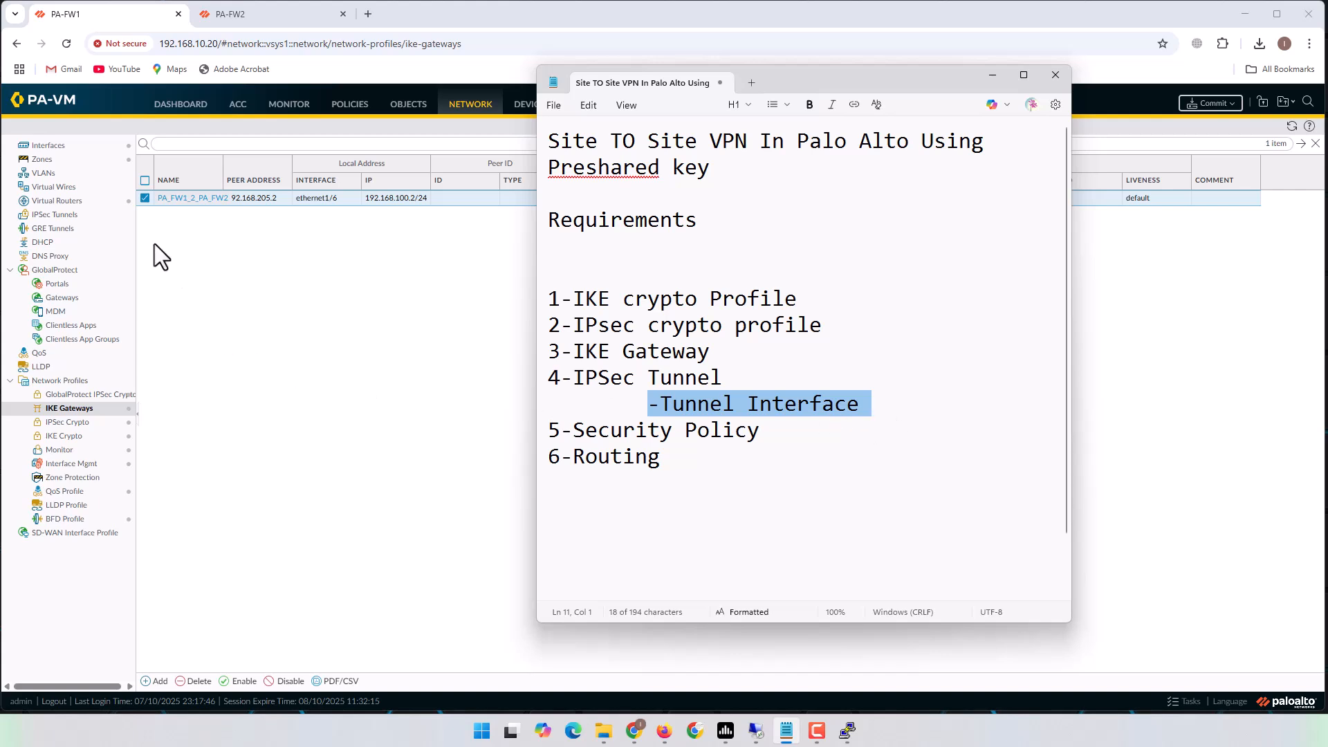
{"action": "left_click", "coordinate": [325, 326]}
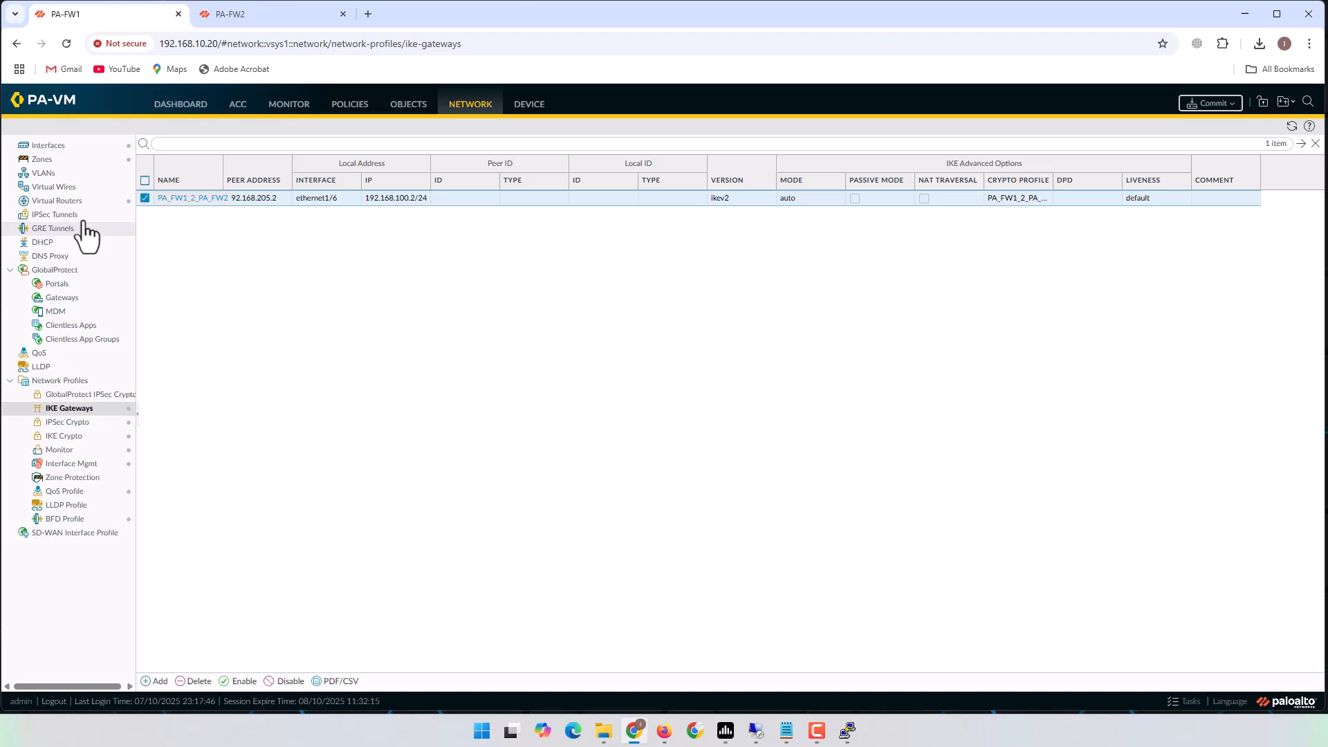
Add a new tunnel interface under Network > Interfaces > Tunnel, numbered 100.
{"action": "left_click", "coordinate": [470, 105]}
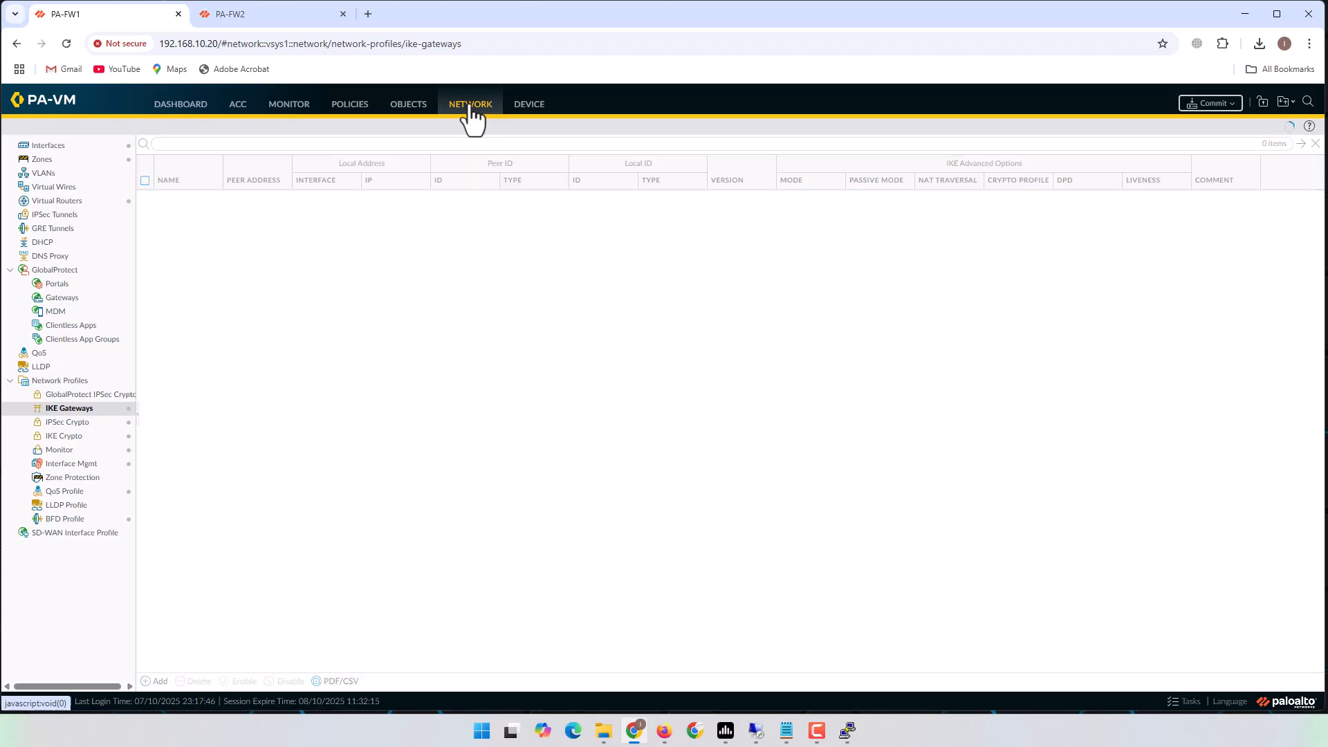
{"action": "left_click", "coordinate": [69, 146]}
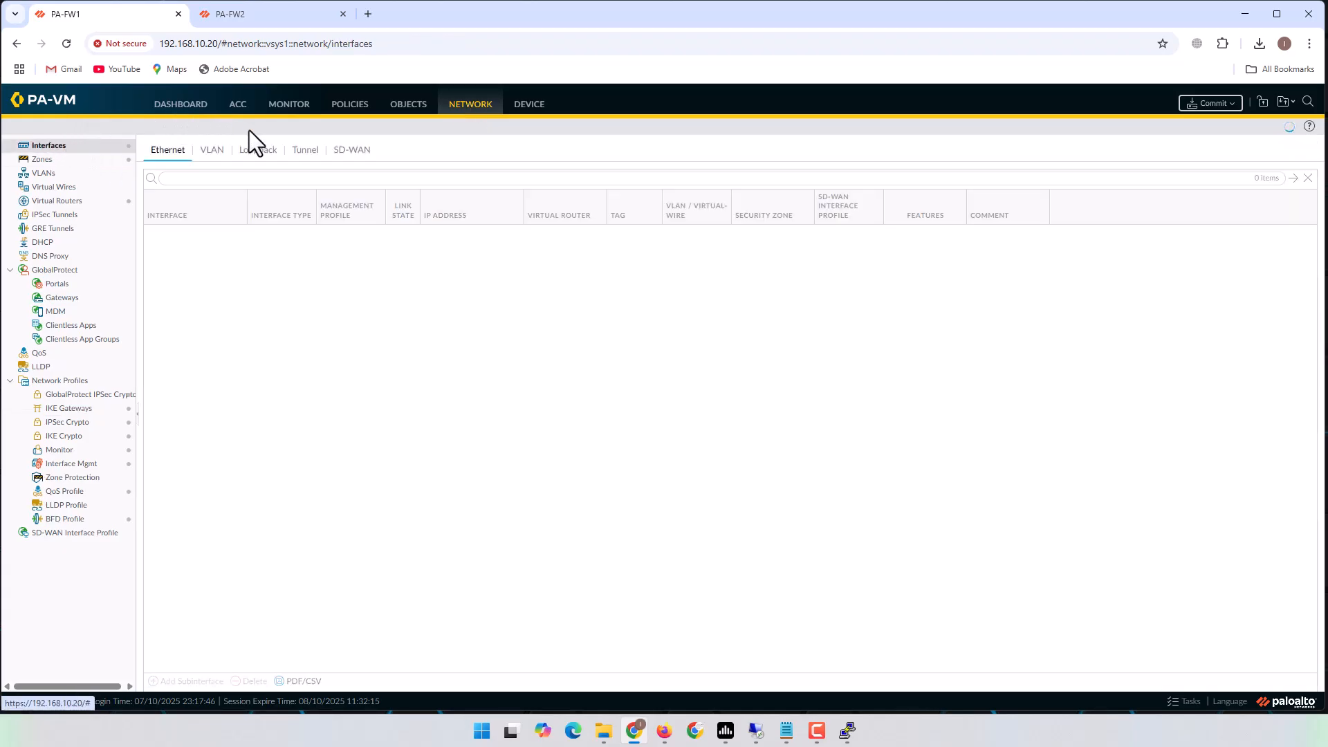
{"action": "left_click", "coordinate": [305, 150]}
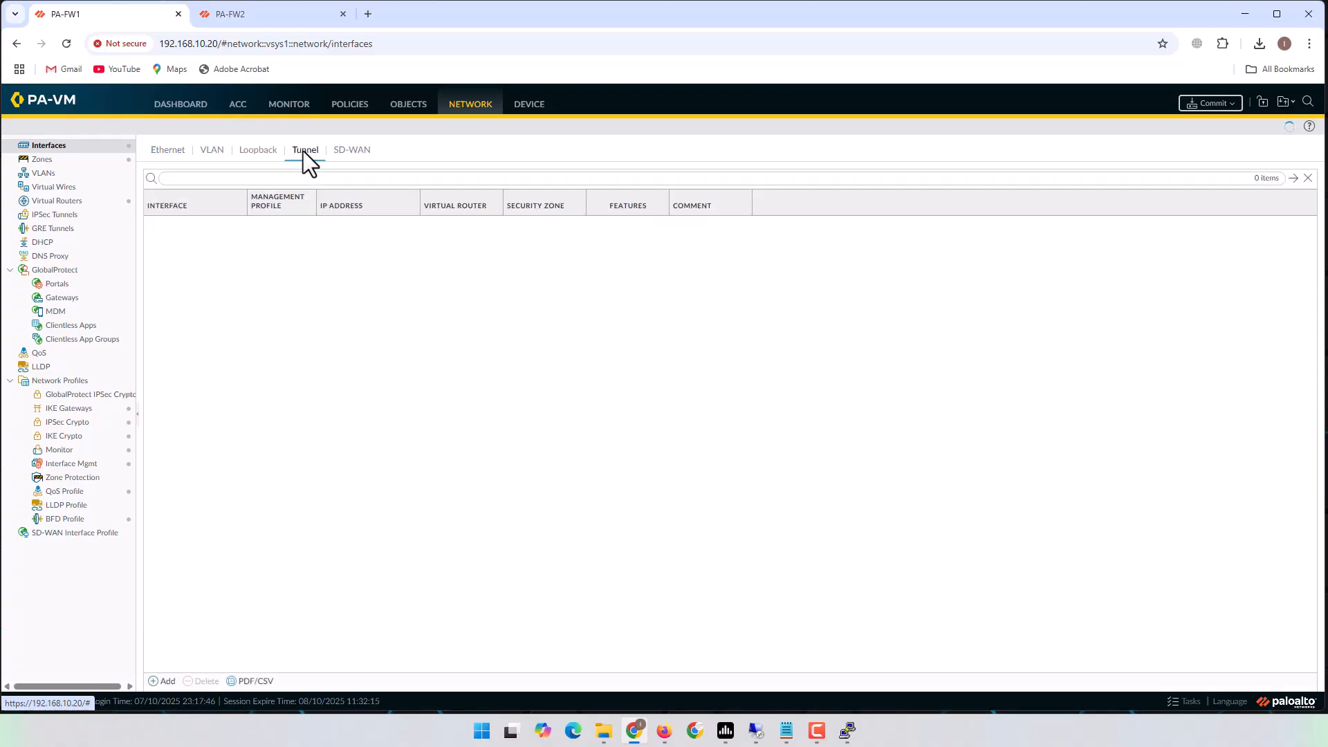
{"action": "left_click", "coordinate": [168, 682]}
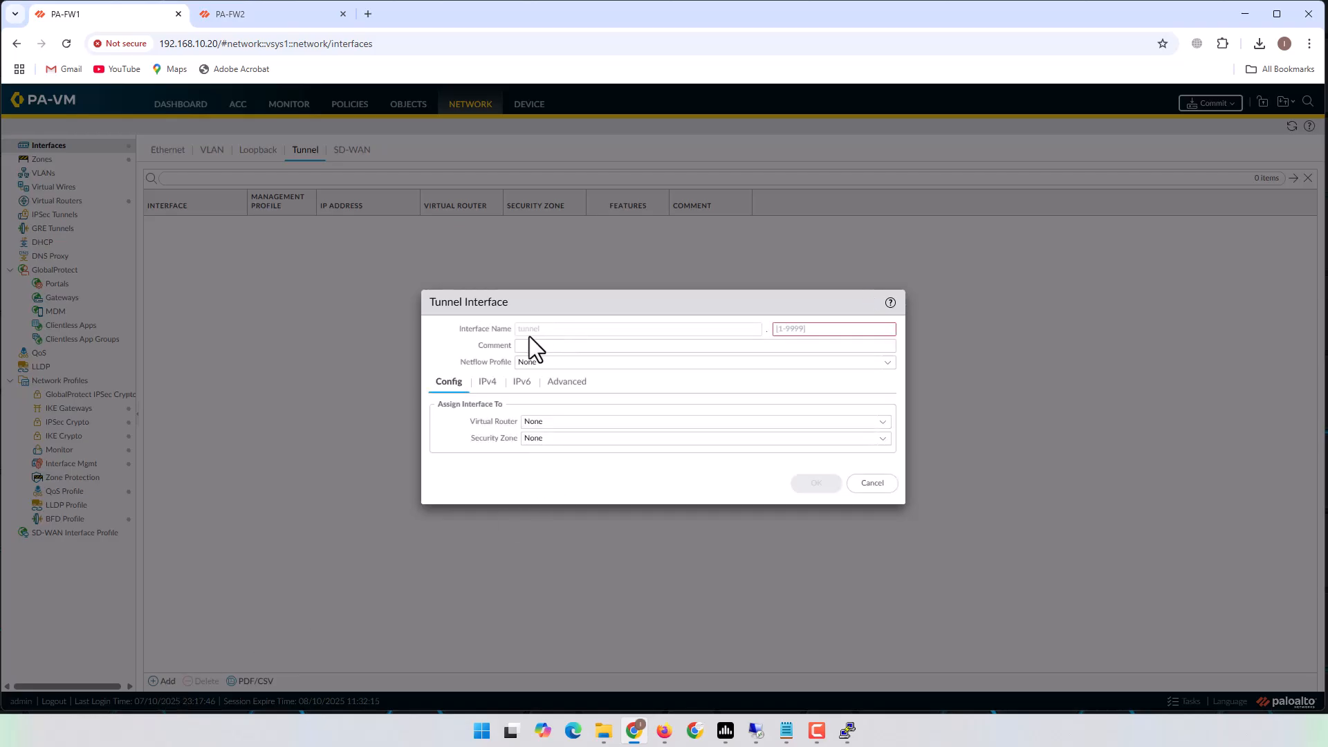
{"action": "left_click", "coordinate": [798, 330]}
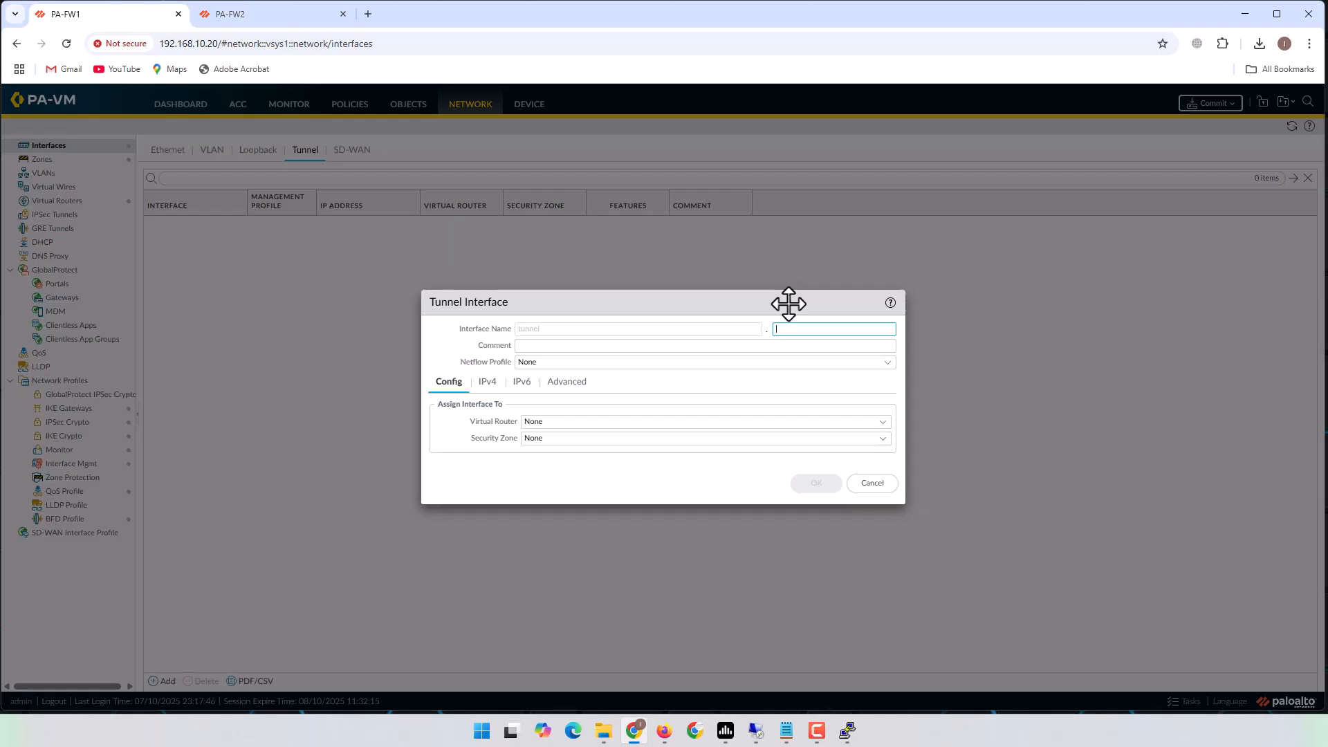
{"action": "type", "text": "100"}
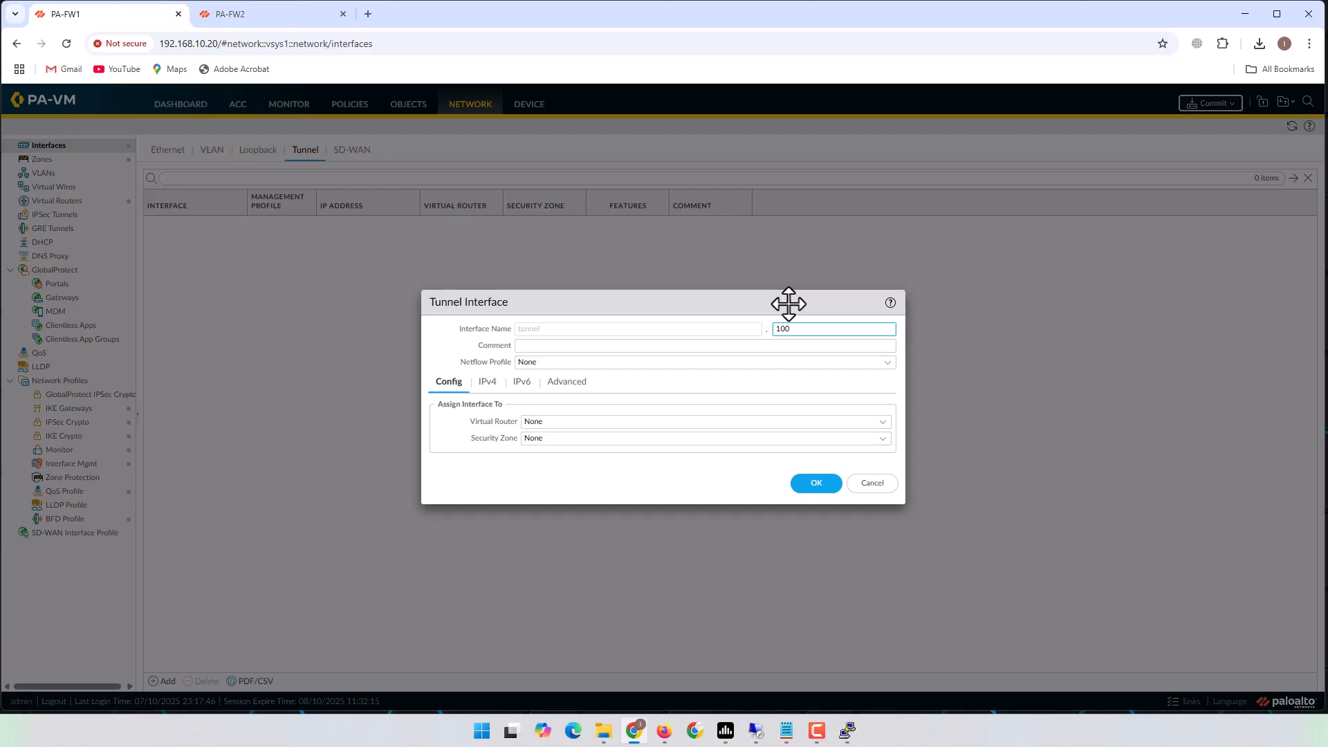
{"action": "left_click", "coordinate": [664, 730]}
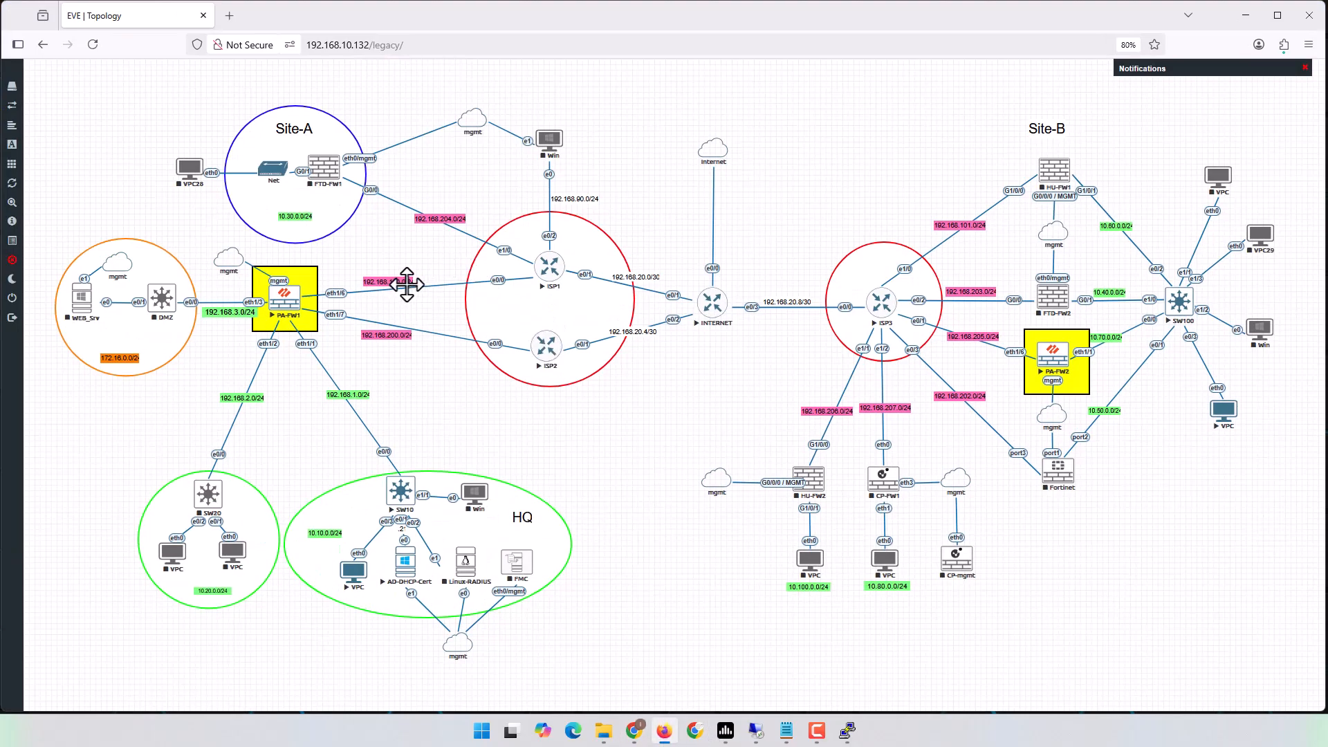
{"action": "left_click", "coordinate": [1244, 16]}
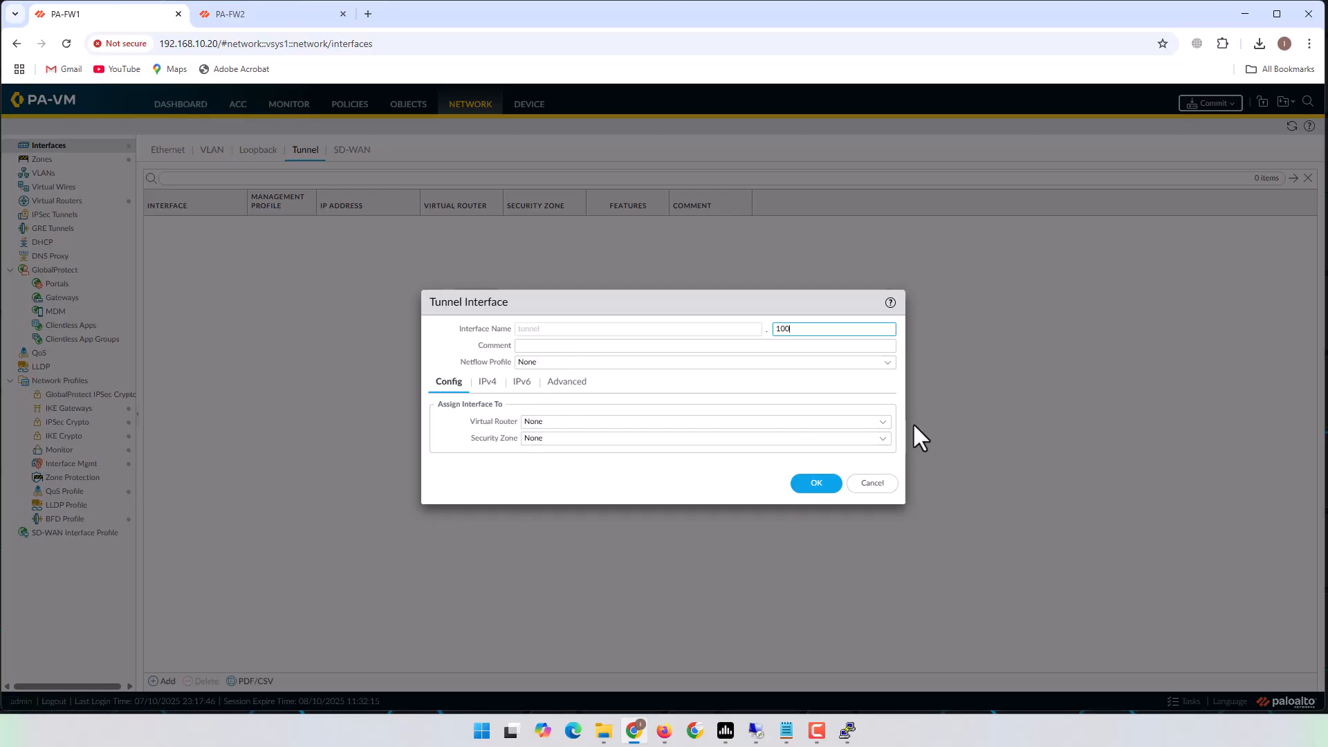
Assign the tunnel interface to virtual router Router-1 and security zone Inside.
{"action": "left_click", "coordinate": [883, 423]}
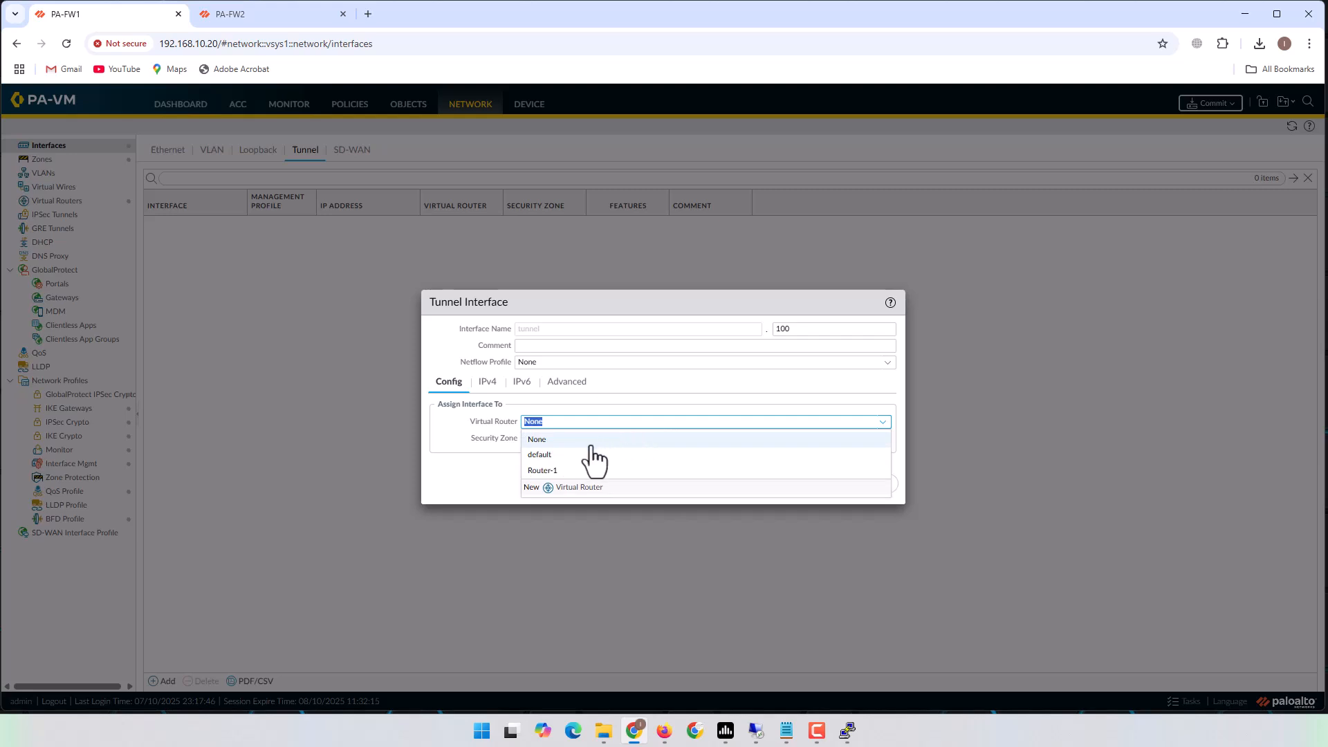
{"action": "left_click", "coordinate": [556, 470]}
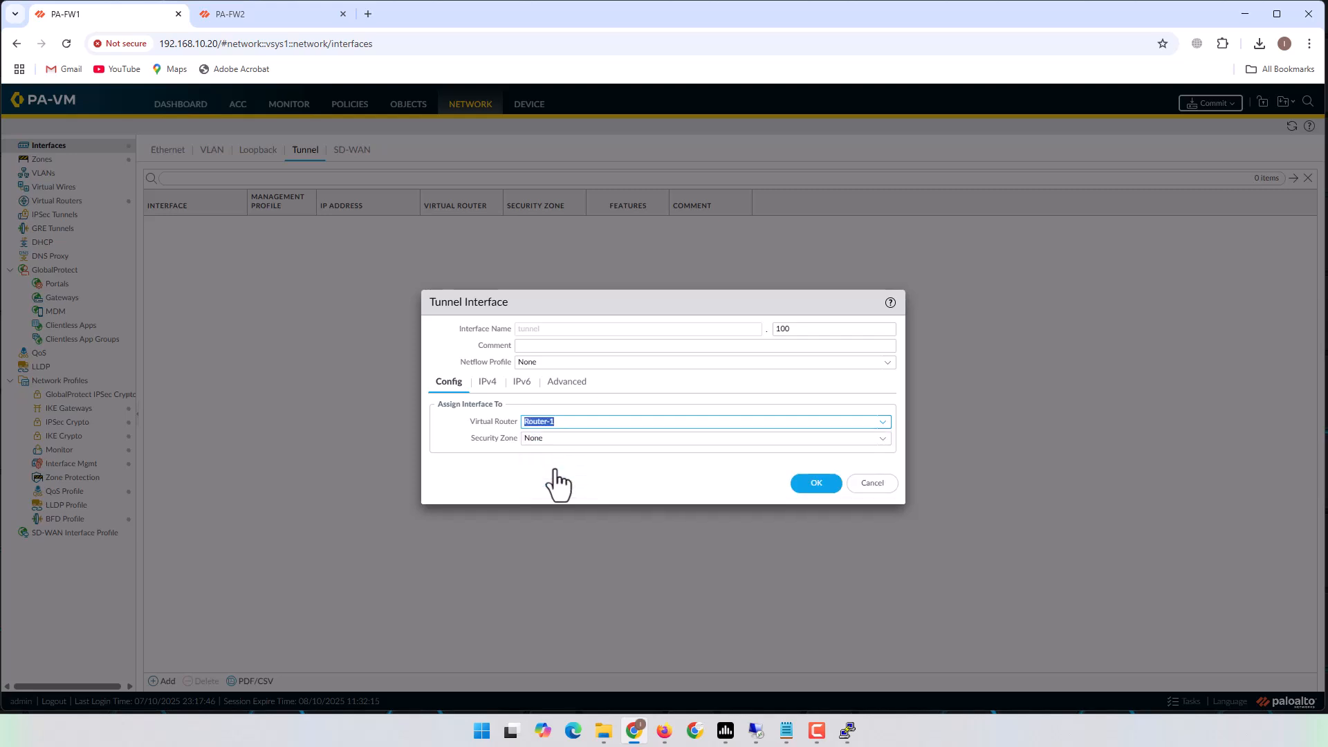
{"action": "left_click", "coordinate": [883, 440]}
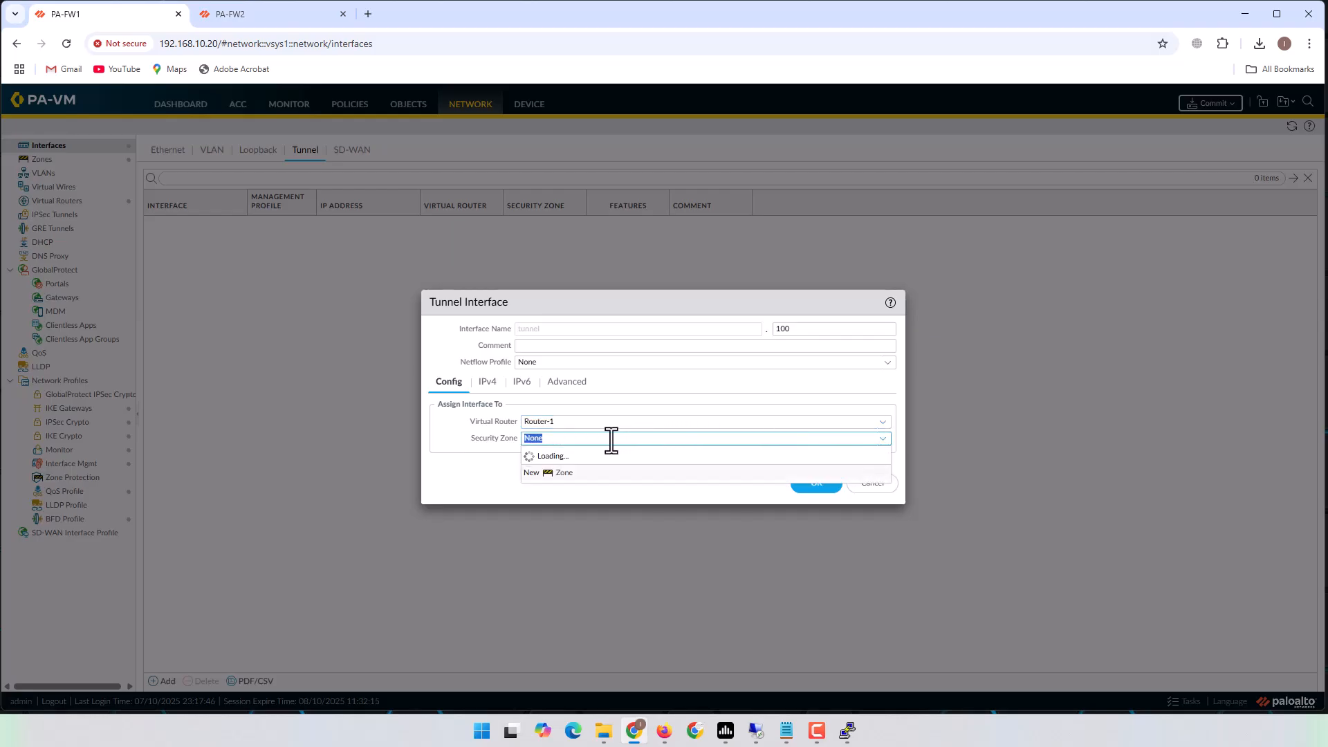
{"action": "left_click", "coordinate": [542, 488]}
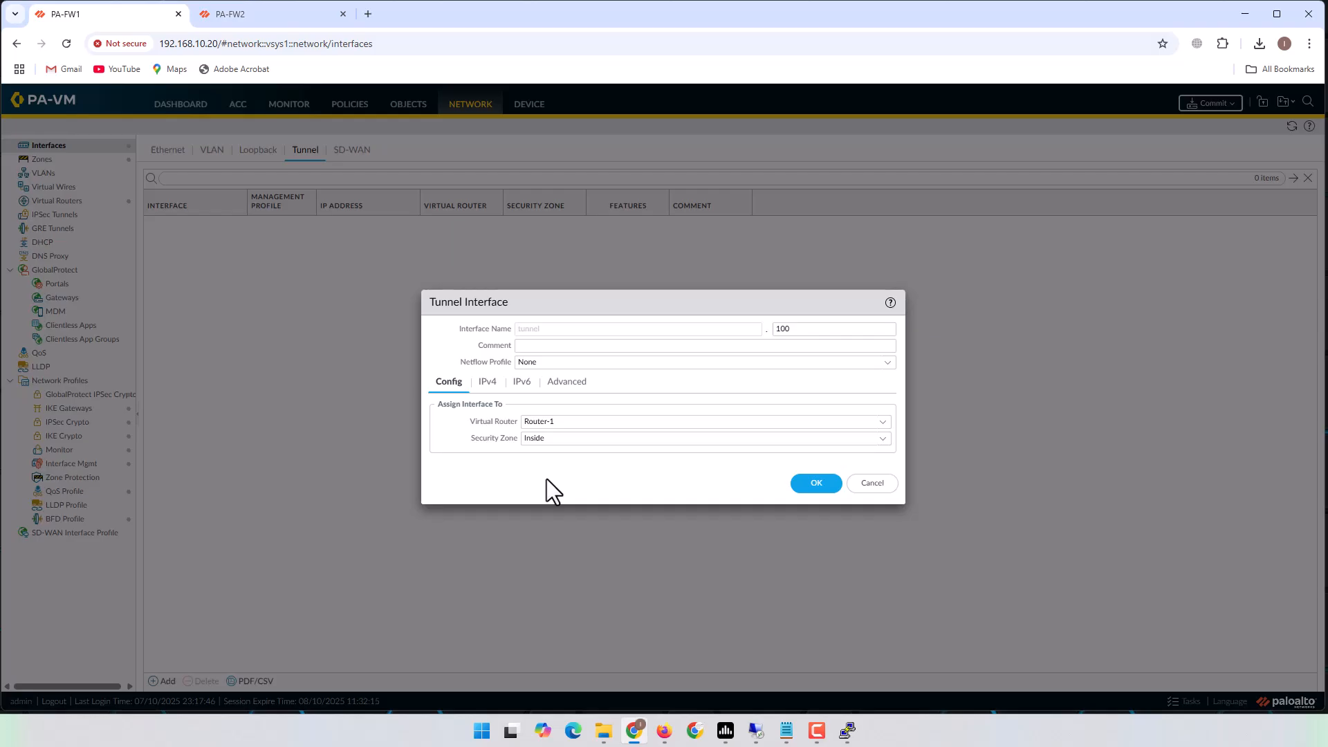
{"action": "left_click", "coordinate": [563, 441]}
{"action": "left_click", "coordinate": [566, 440]}
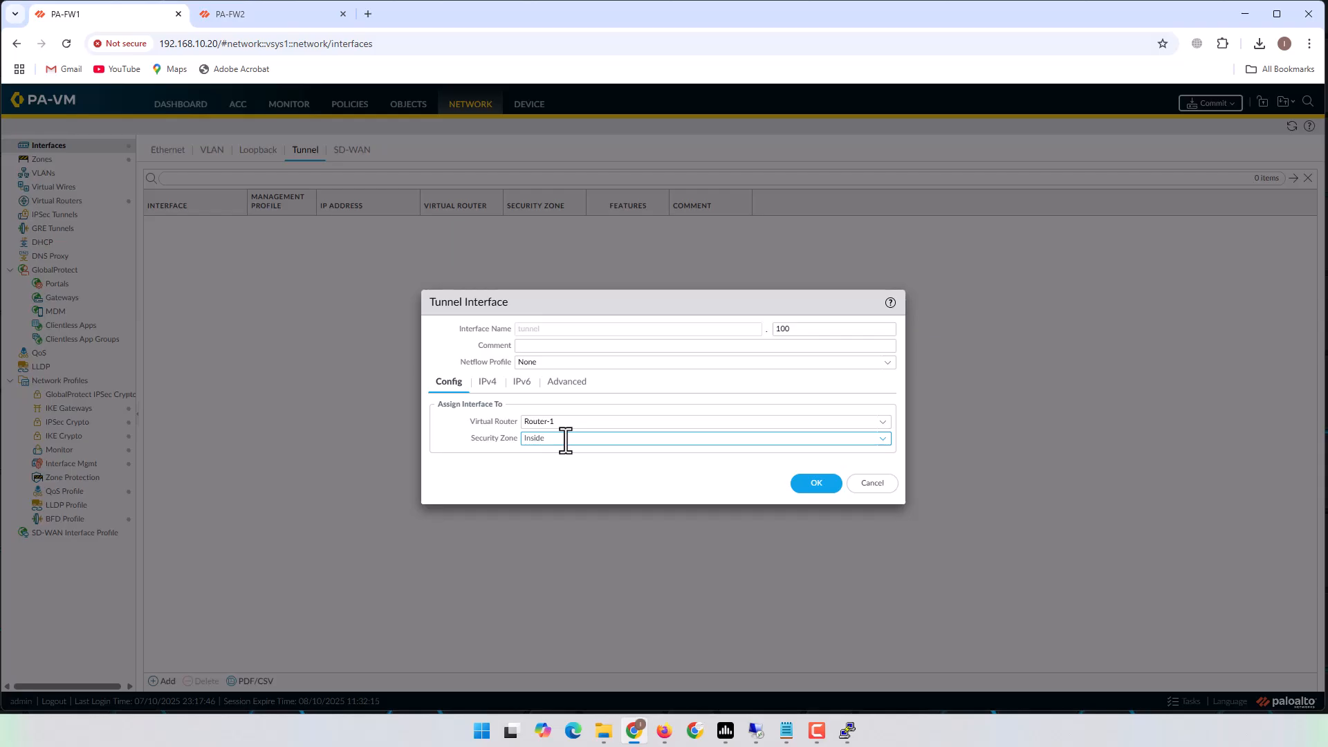
Verify the router, zone and tunnel number 100 against the topology, then save tunnel.100.
{"action": "left_click", "coordinate": [664, 730]}
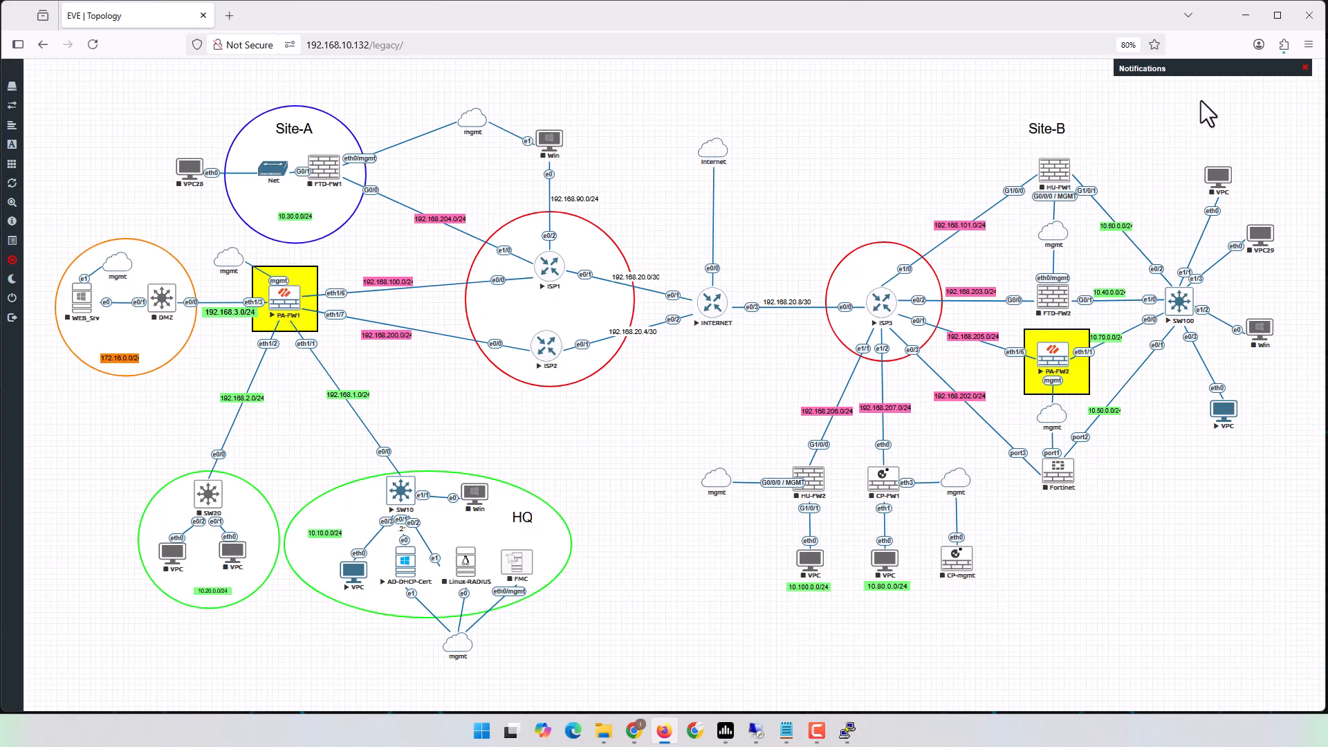
{"action": "left_click", "coordinate": [1245, 15]}
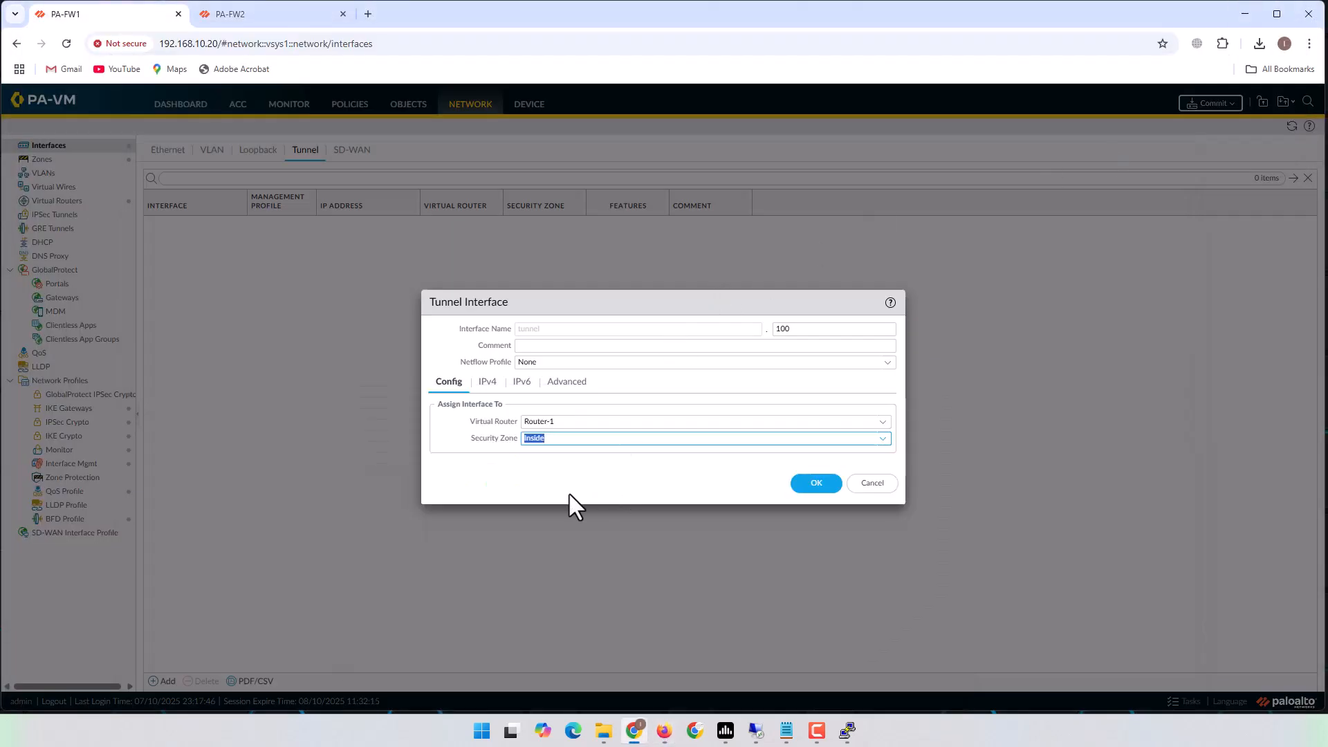
{"action": "left_click", "coordinate": [583, 422]}
{"action": "left_click", "coordinate": [608, 424]}
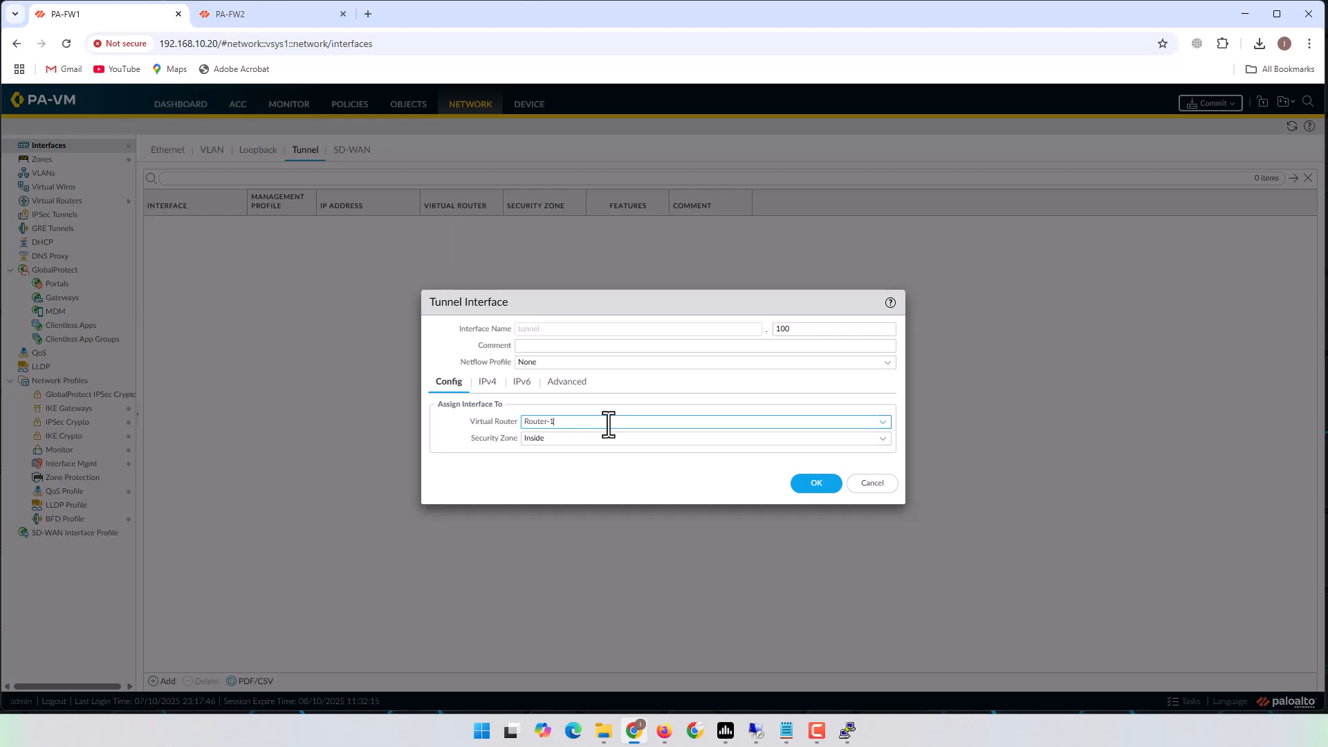
{"action": "left_click", "coordinate": [489, 384]}
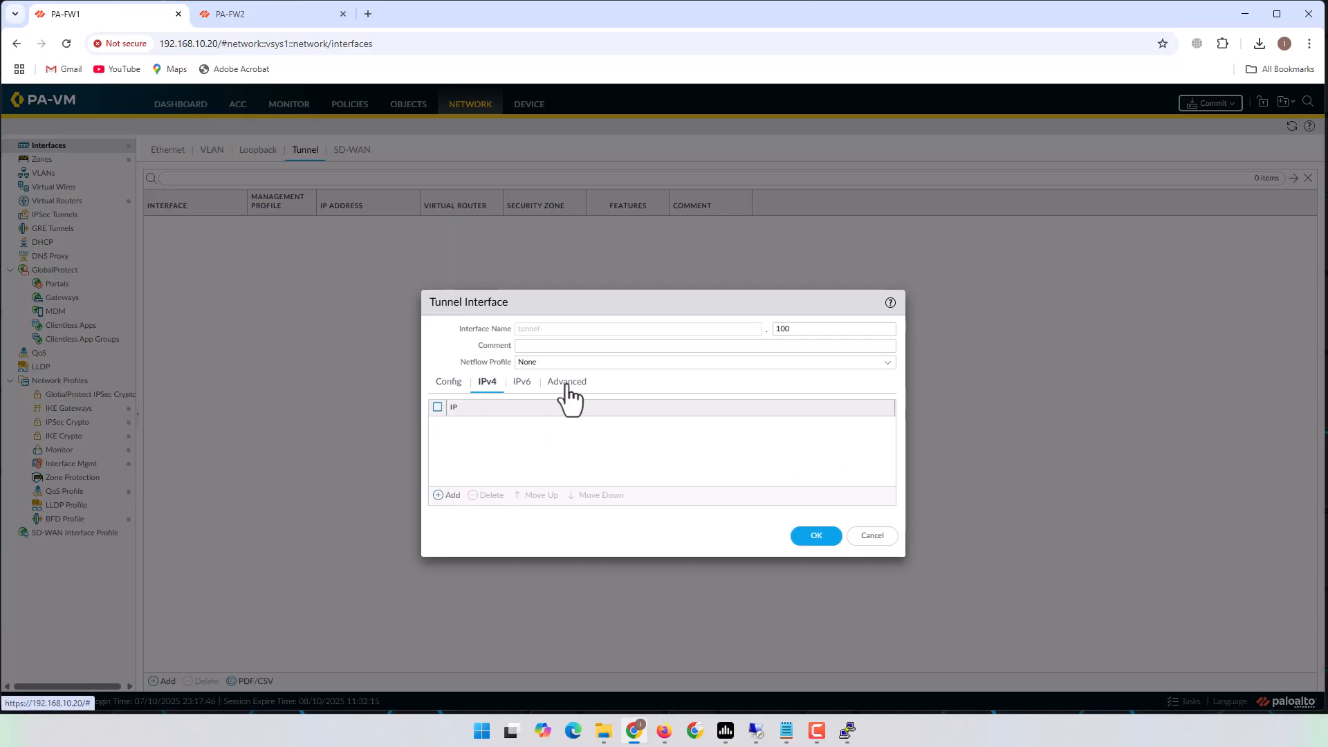
{"action": "left_click", "coordinate": [453, 384]}
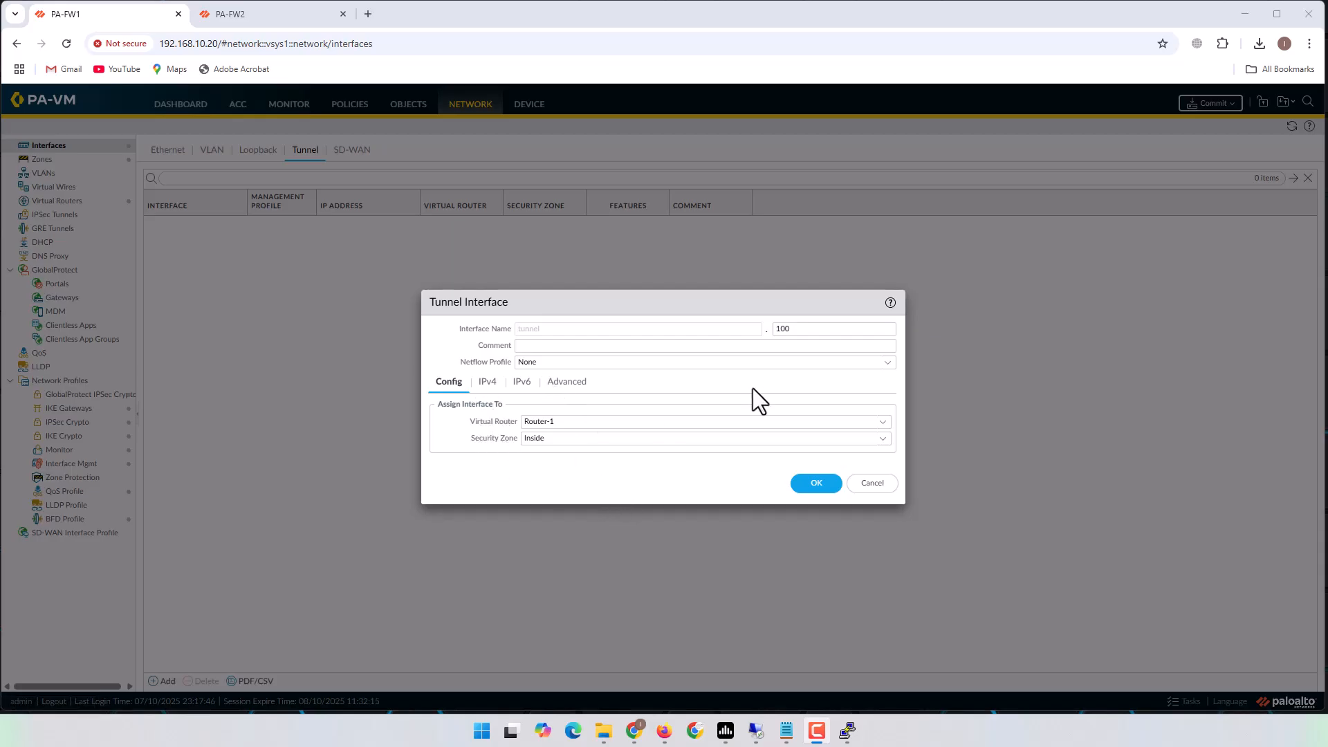
{"action": "left_click", "coordinate": [830, 327]}
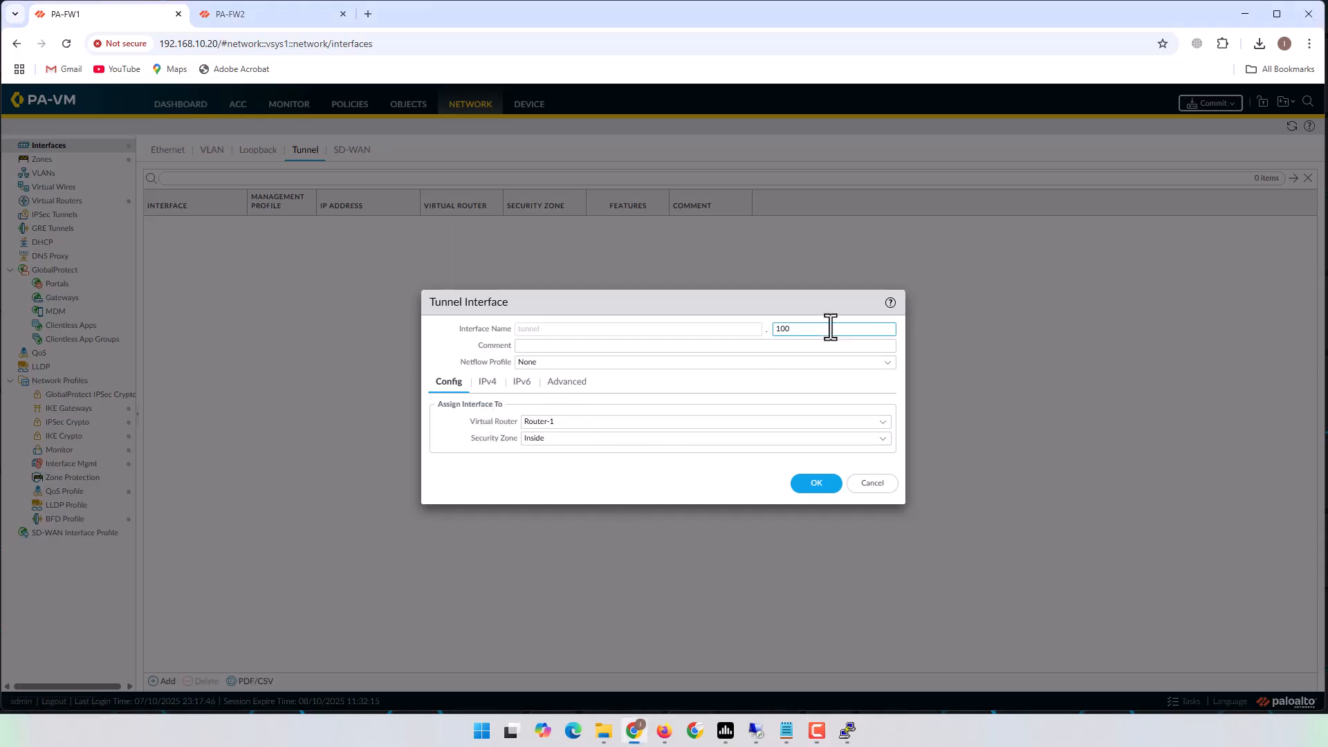
{"action": "left_click_drag", "start_coordinate": [830, 327], "coordinate": [750, 343]}
{"action": "left_click", "coordinate": [816, 484]}
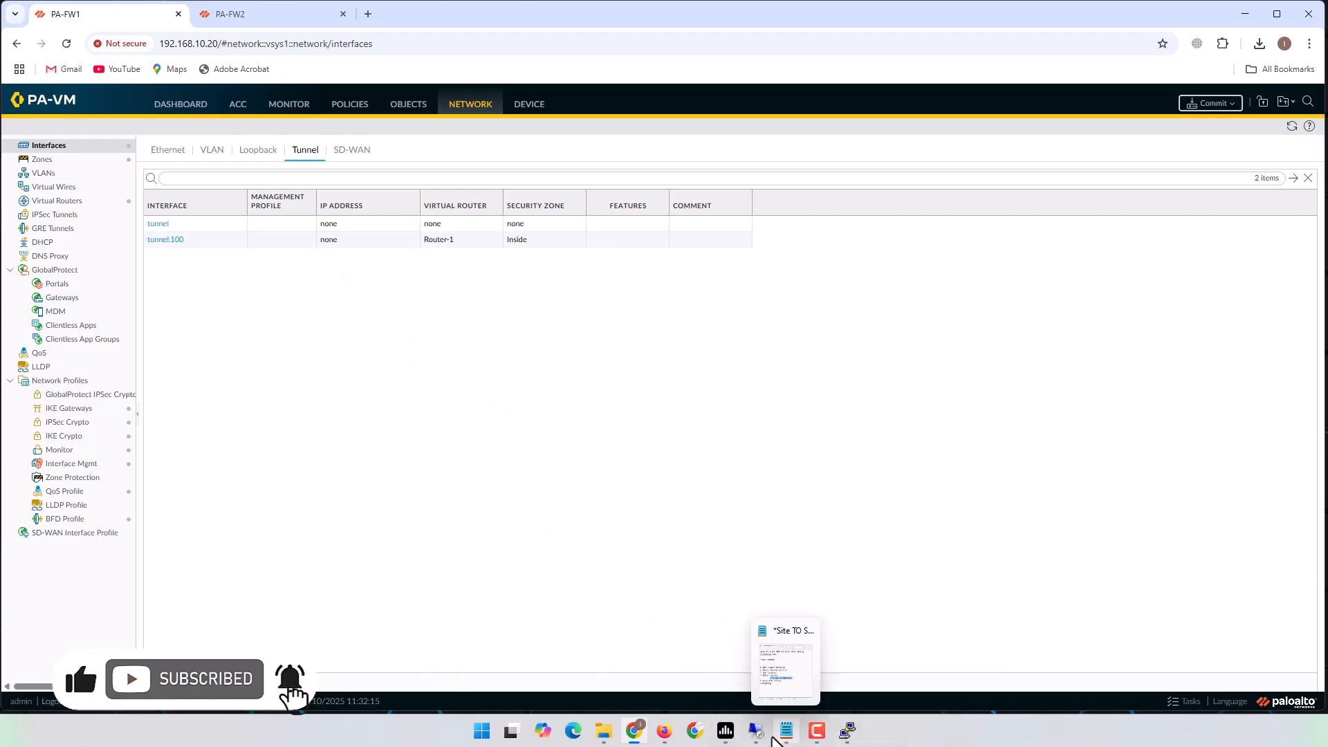
Review the IPSec Tunnel notes, then open Network > IPSec Tunnels on the firewall.
{"action": "left_click", "coordinate": [773, 737]}
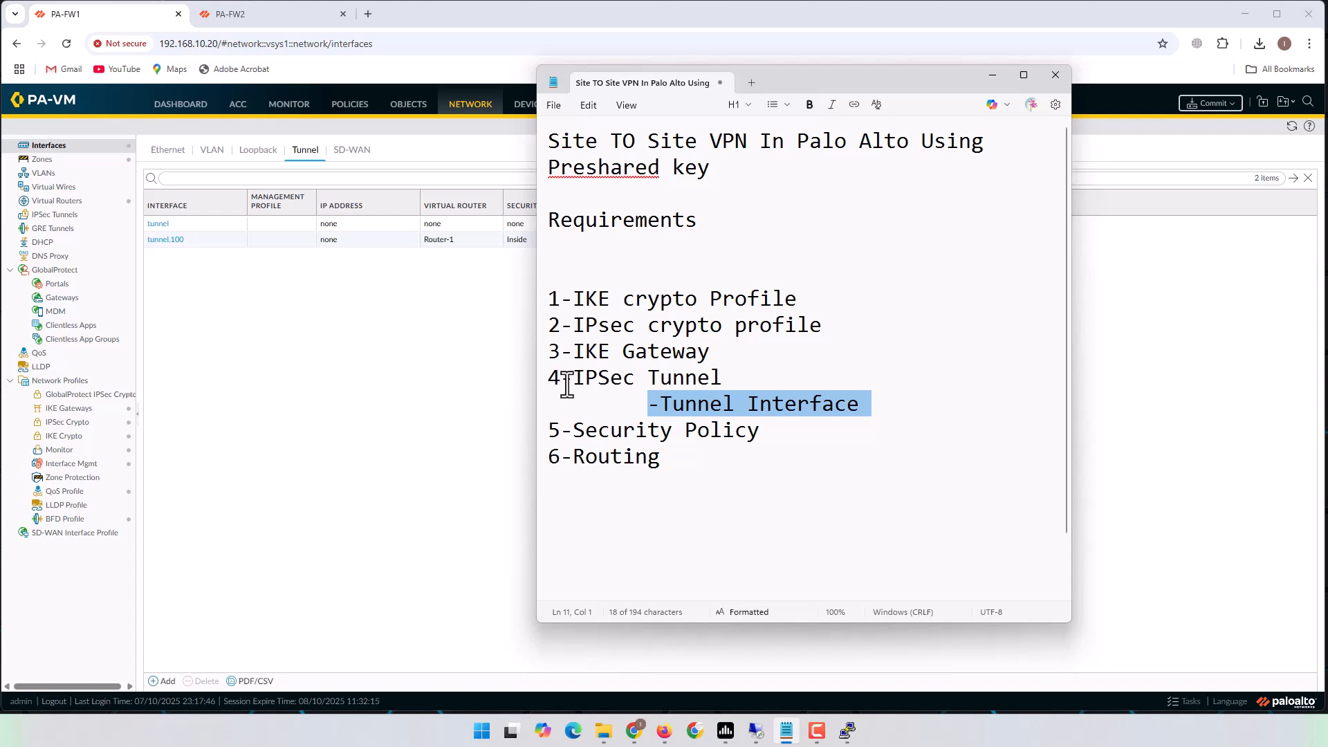
{"action": "left_click_drag", "start_coordinate": [565, 379], "coordinate": [732, 376]}
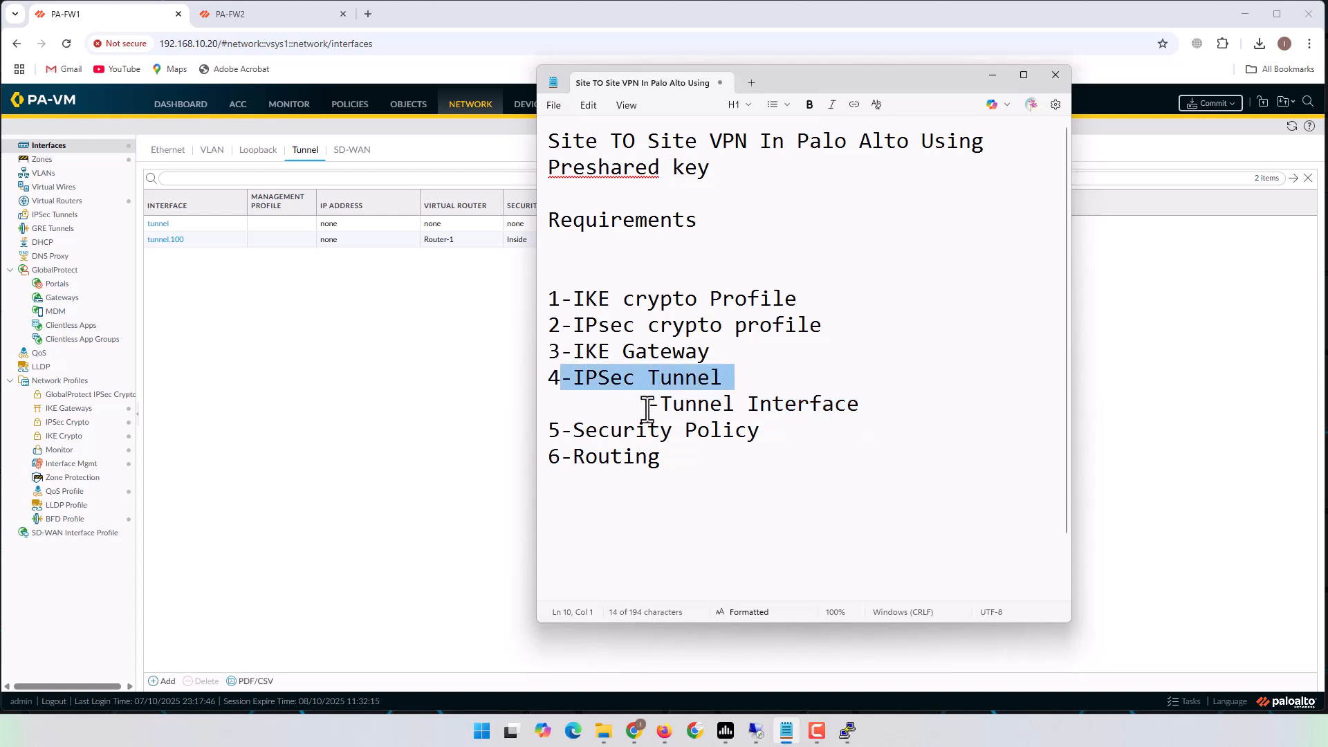
{"action": "left_click_drag", "start_coordinate": [647, 405], "coordinate": [907, 409]}
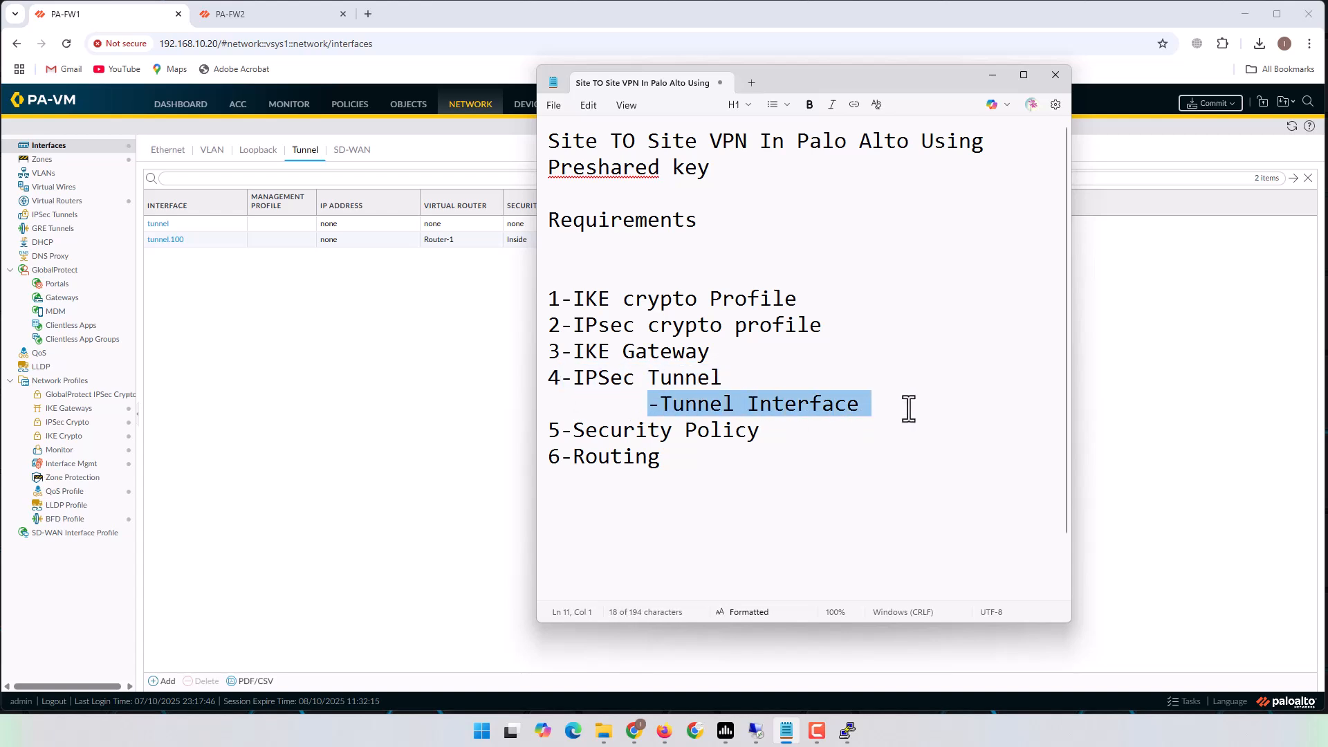
{"action": "left_click", "coordinate": [391, 404]}
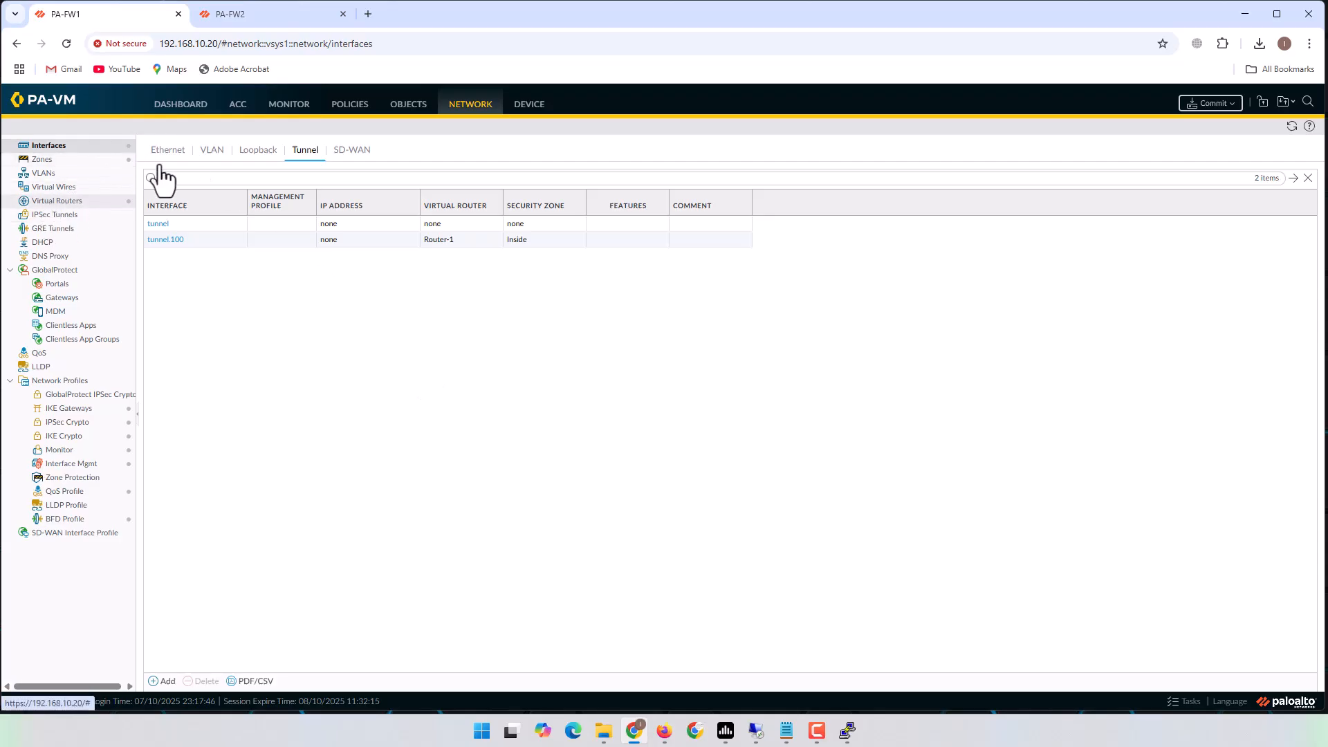
{"action": "left_click", "coordinate": [453, 105]}
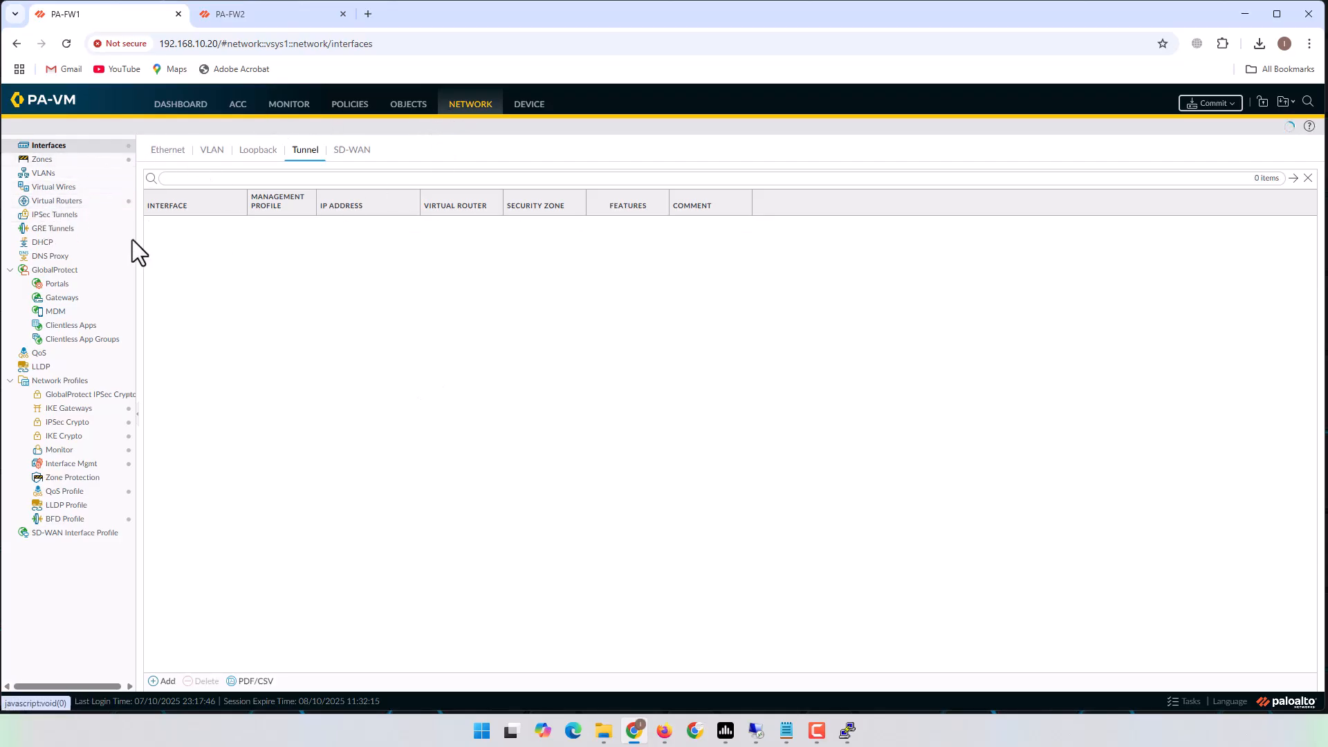
{"action": "left_click", "coordinate": [57, 215]}
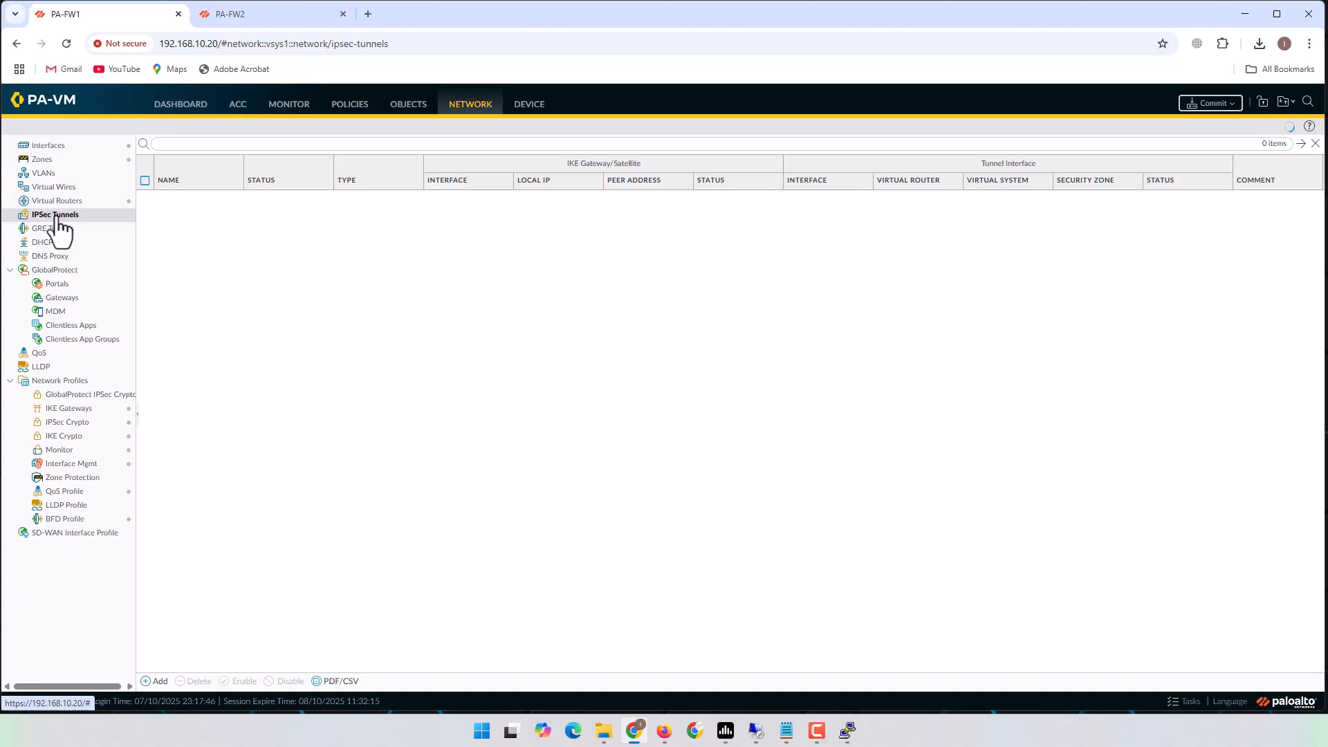
Create IPSec tunnel PA_FW1-2-PA_FW2 bound to tunnel.100 with IPv4 address type.
{"action": "left_click", "coordinate": [157, 681]}
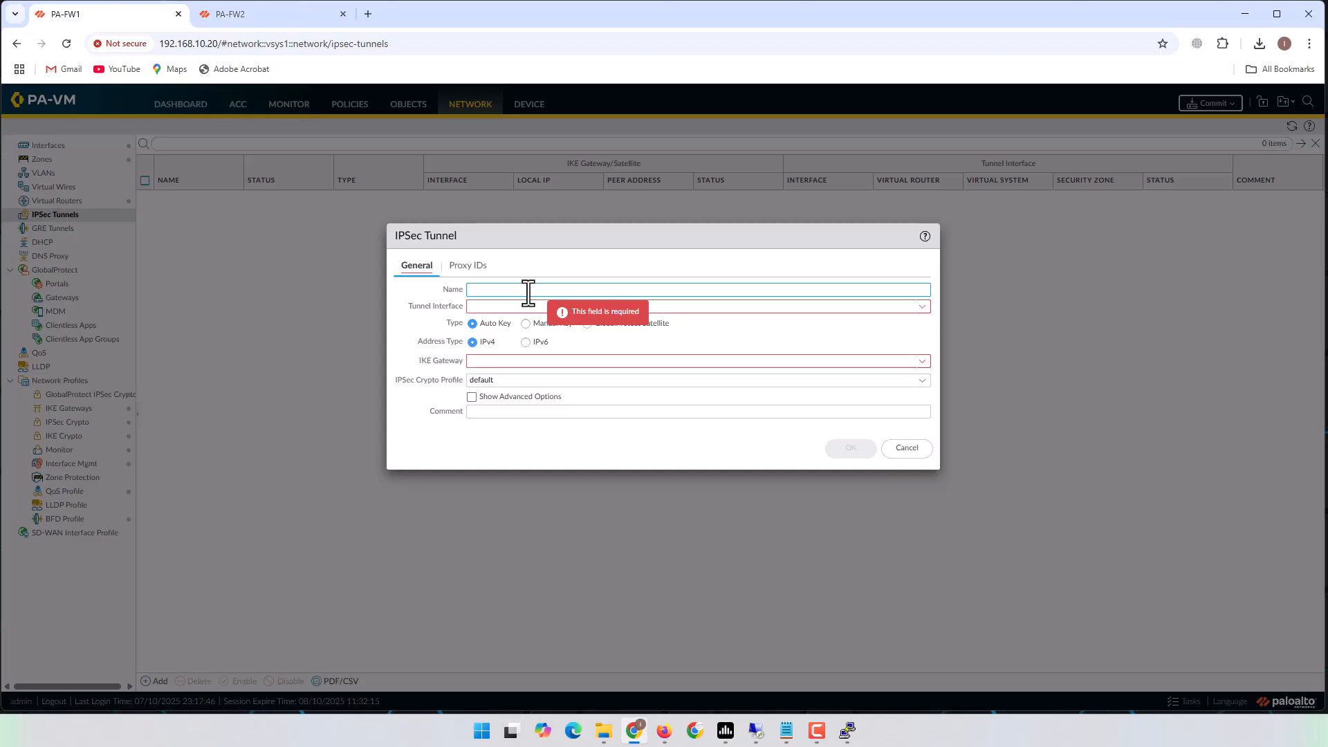
{"action": "type", "text": "P"}
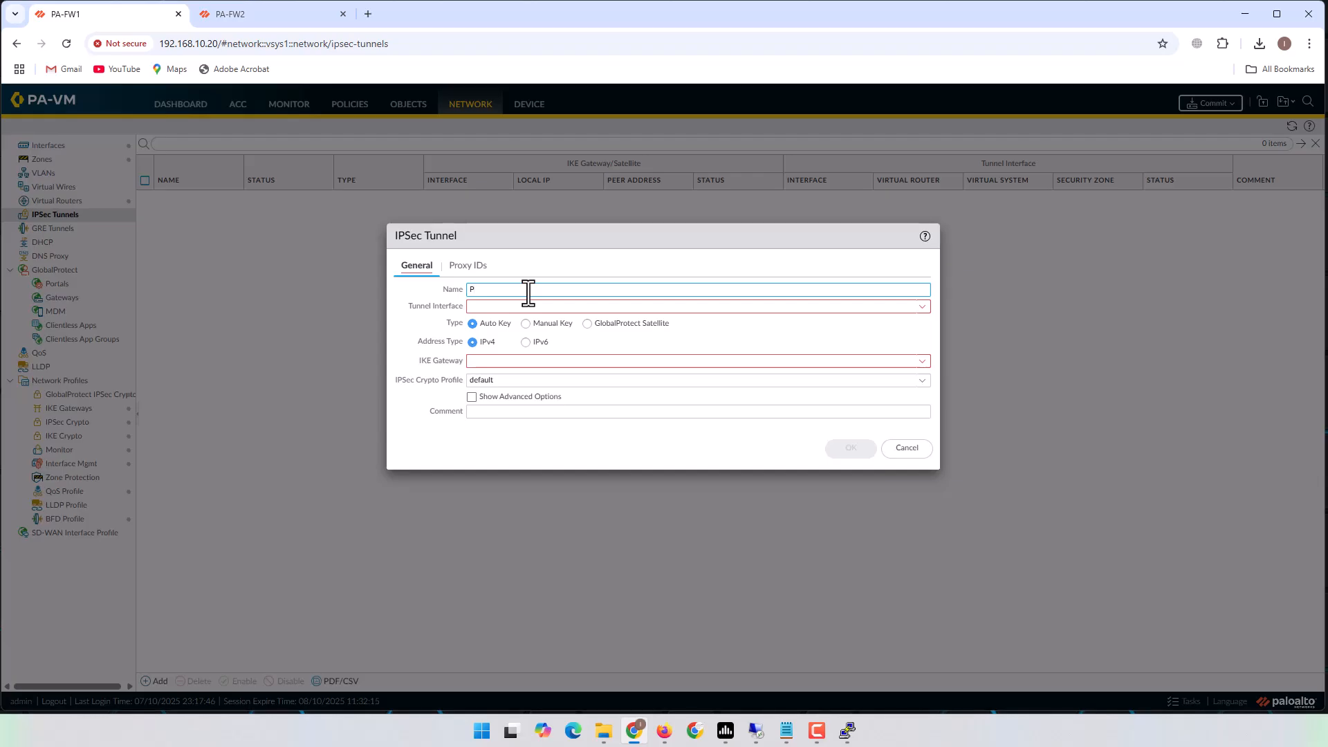
{"action": "type", "text": "A_FW1-2-PA_FW"}
{"action": "type", "text": "2-PA_FW2"}
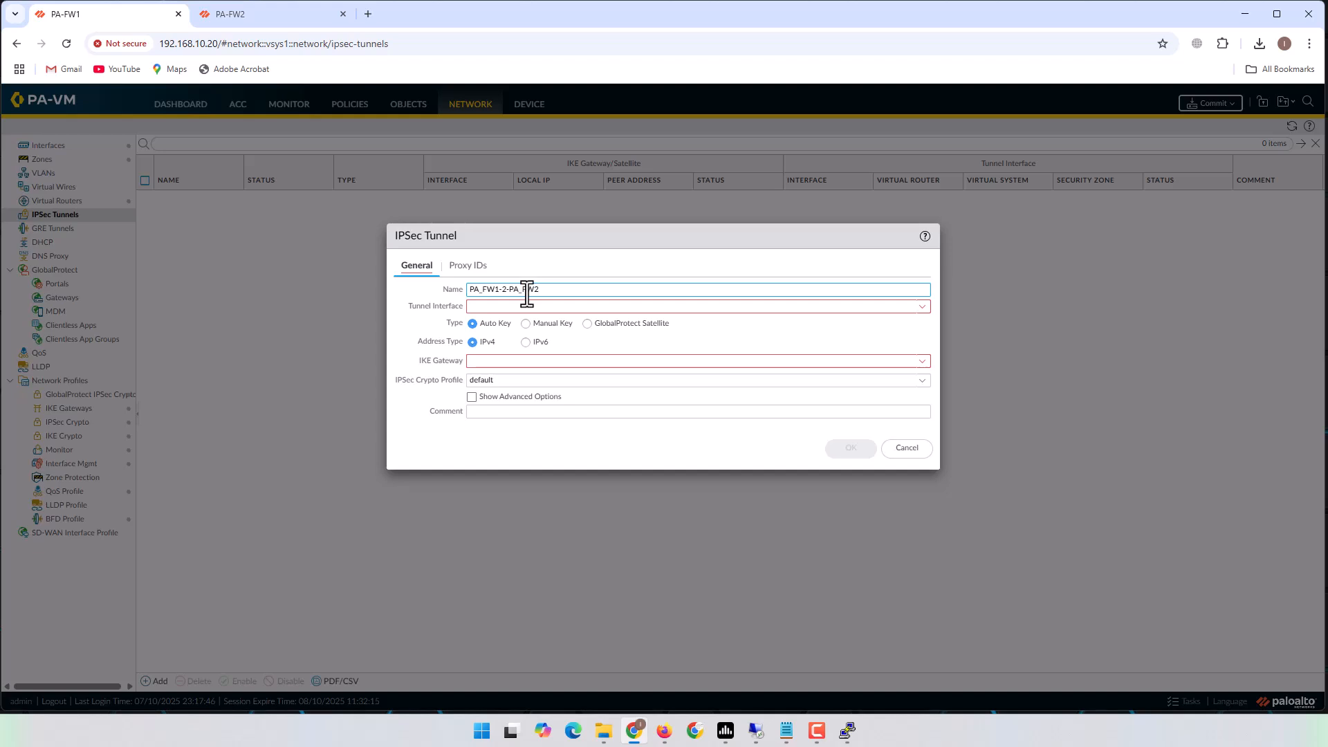
{"action": "left_click_drag", "start_coordinate": [565, 291], "coordinate": [461, 289]}
{"action": "left_click", "coordinate": [493, 306]}
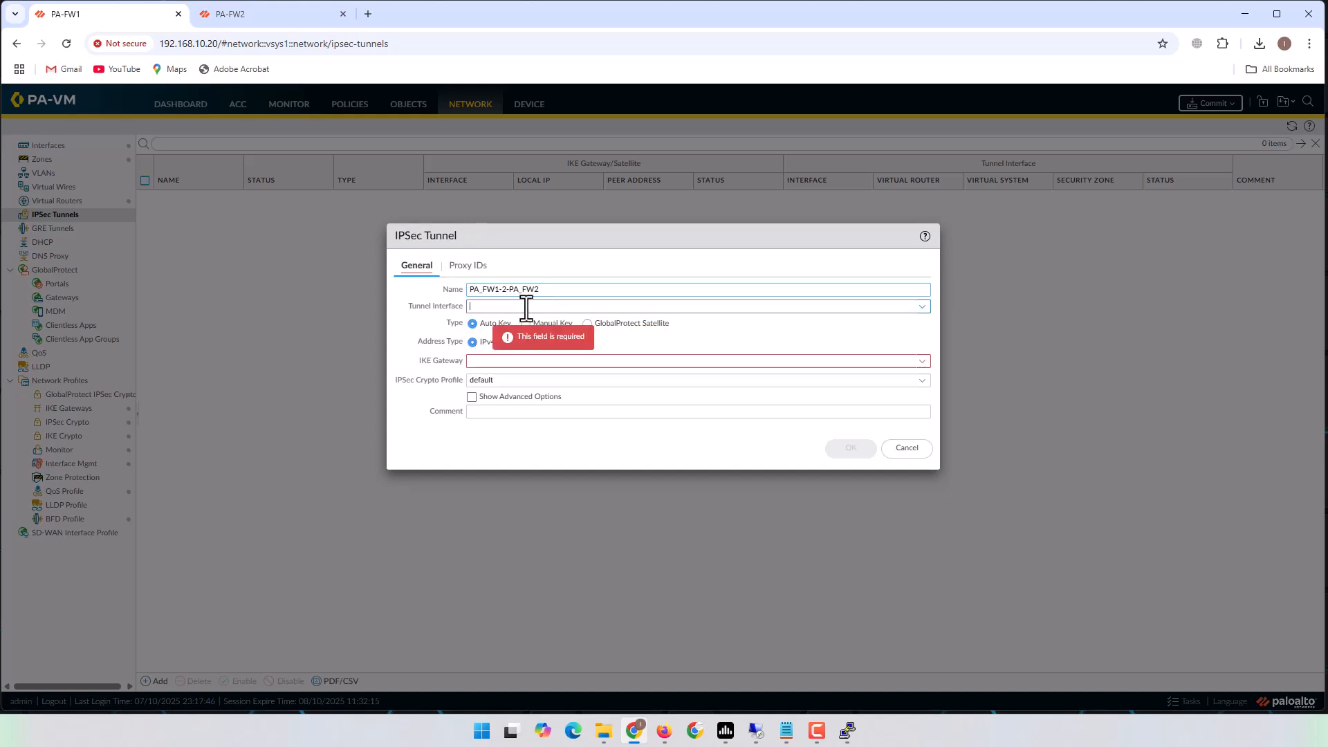
{"action": "left_click", "coordinate": [923, 308]}
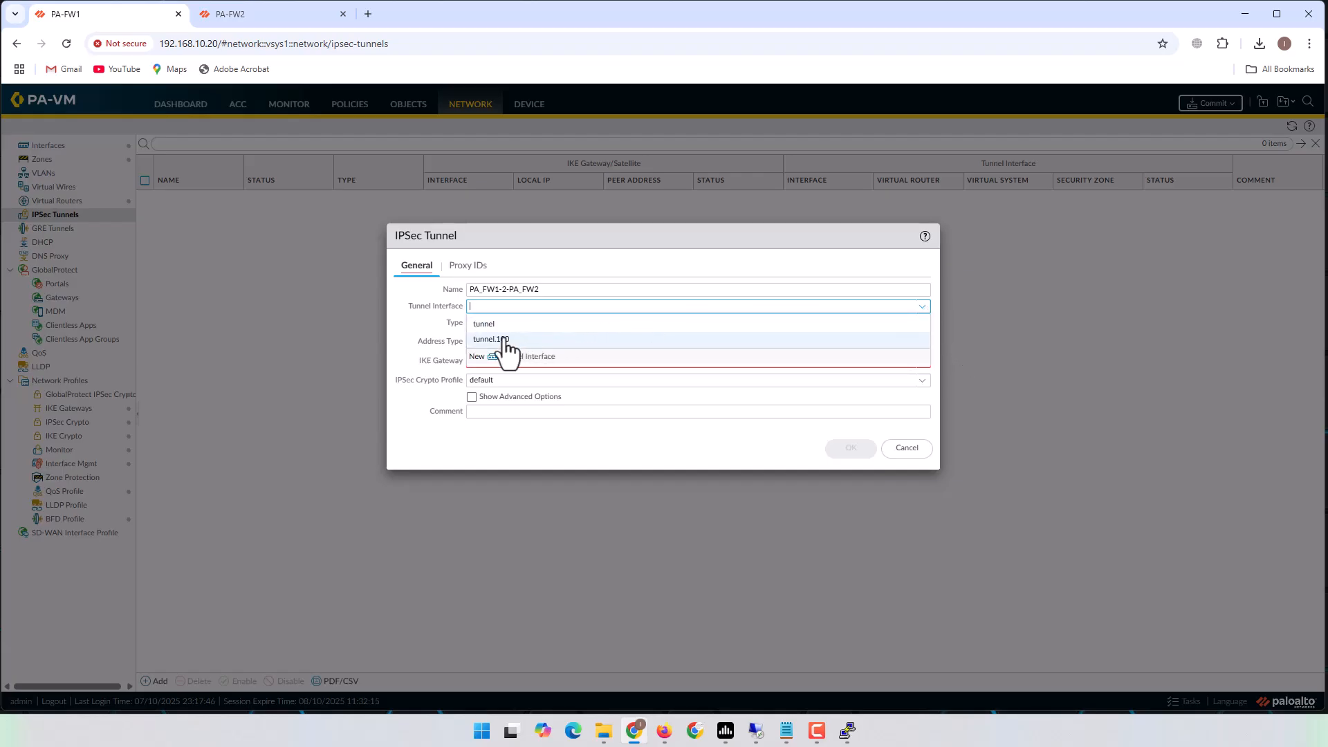
{"action": "left_click", "coordinate": [503, 339]}
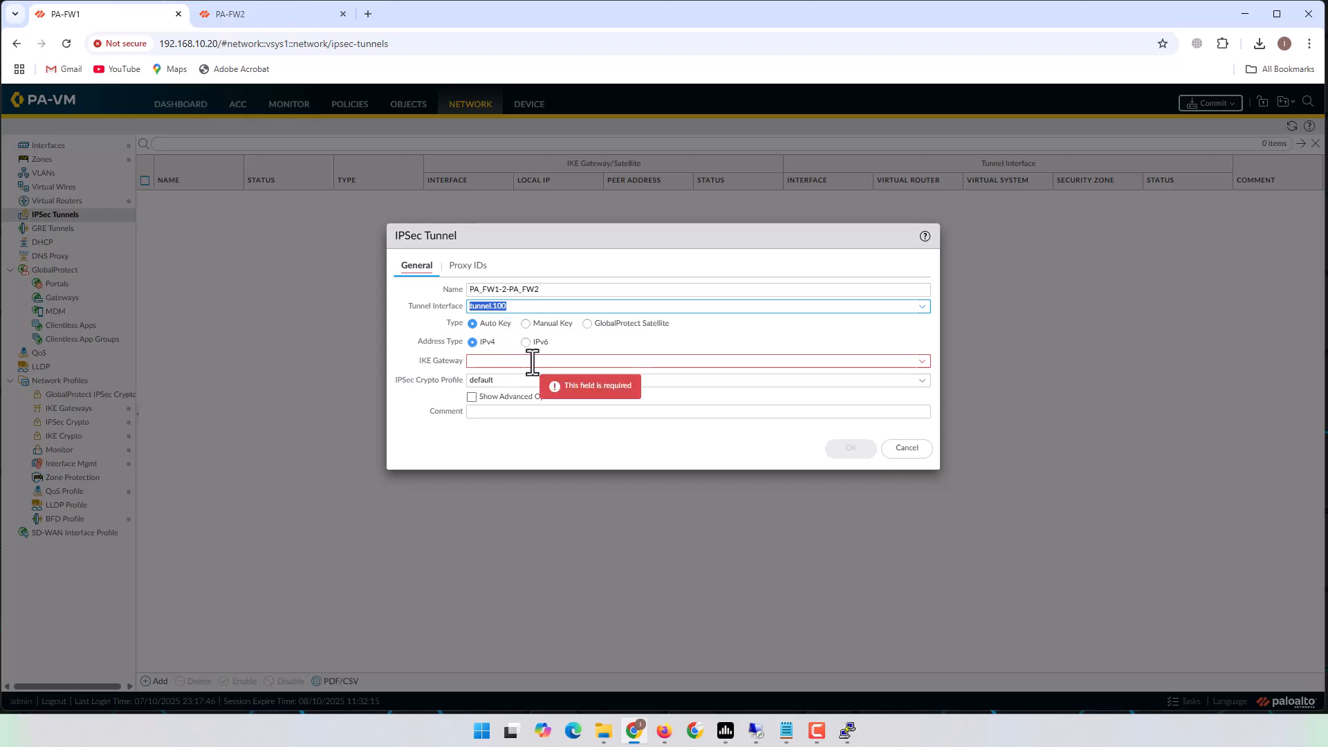
{"action": "left_click", "coordinate": [473, 344]}
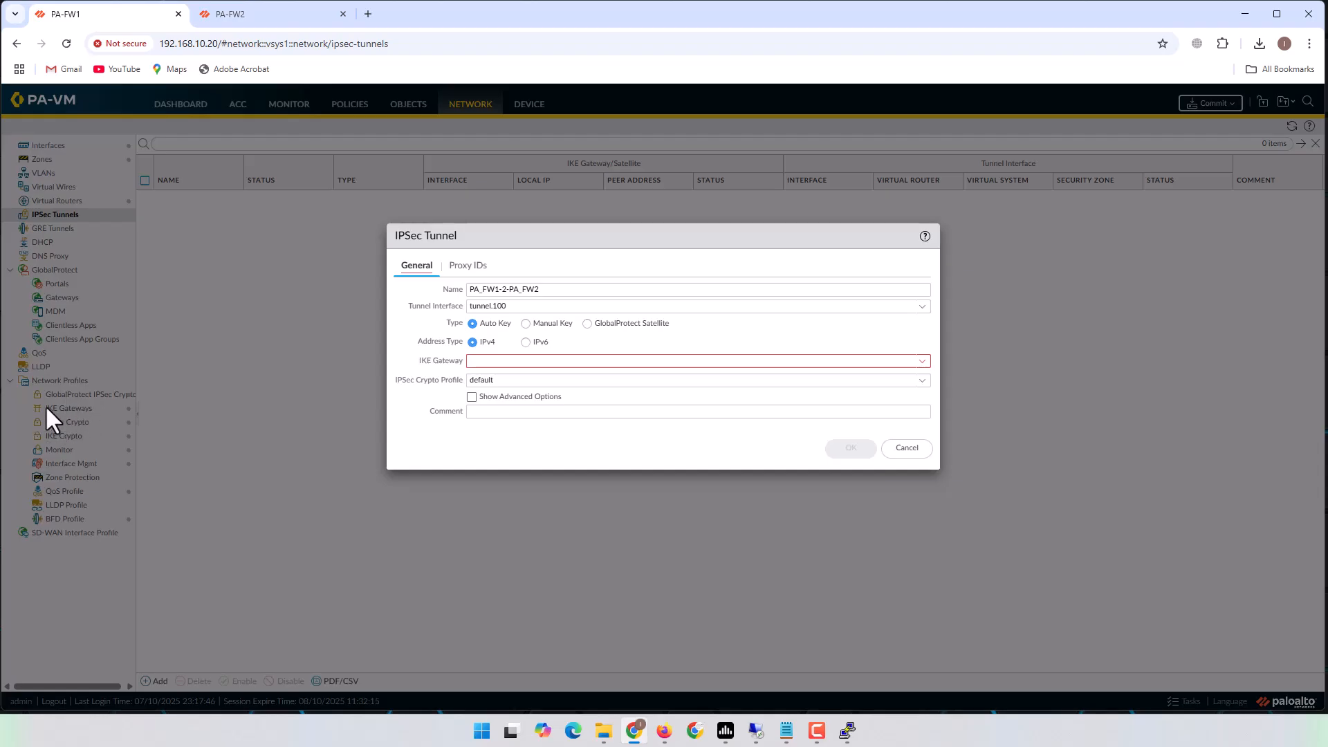
Select IKE gateway and IPsec crypto profile PA_FW1_2_PA_FW2, checking the notes.
{"action": "left_click", "coordinate": [923, 363]}
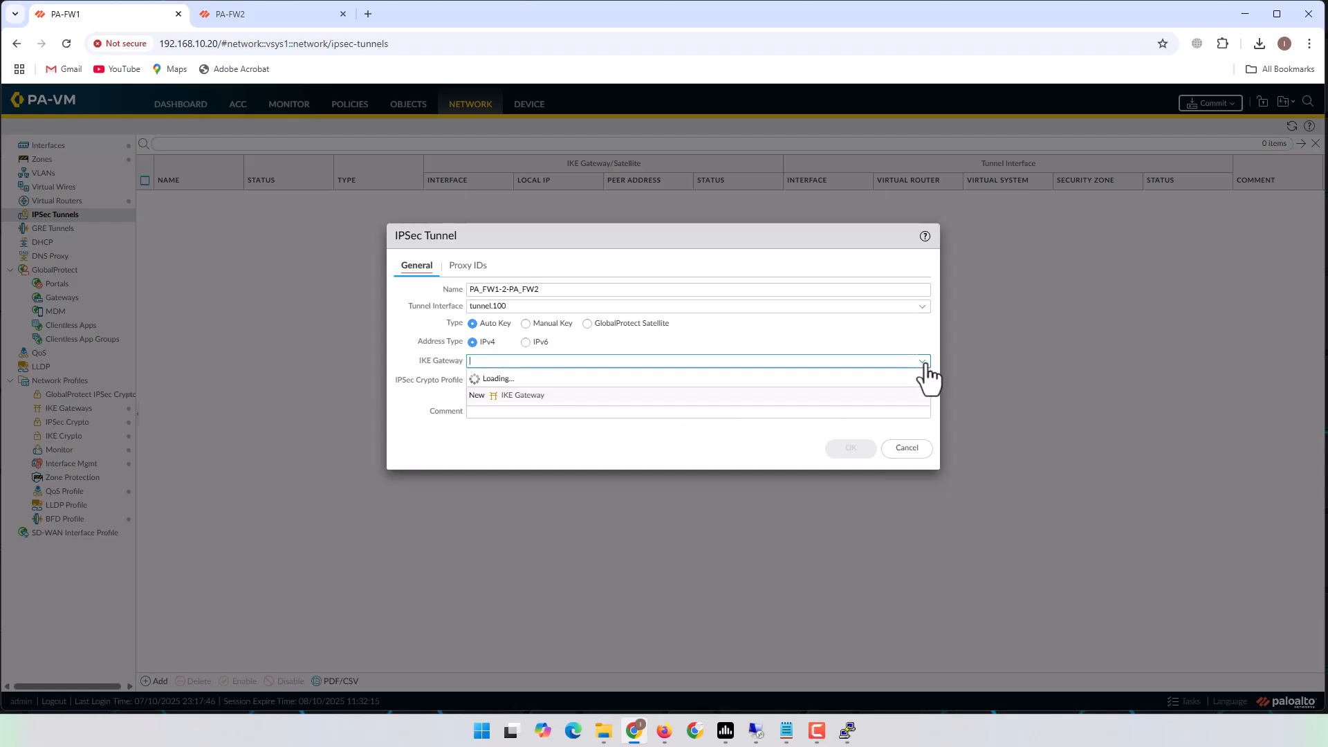
{"action": "left_click", "coordinate": [546, 379]}
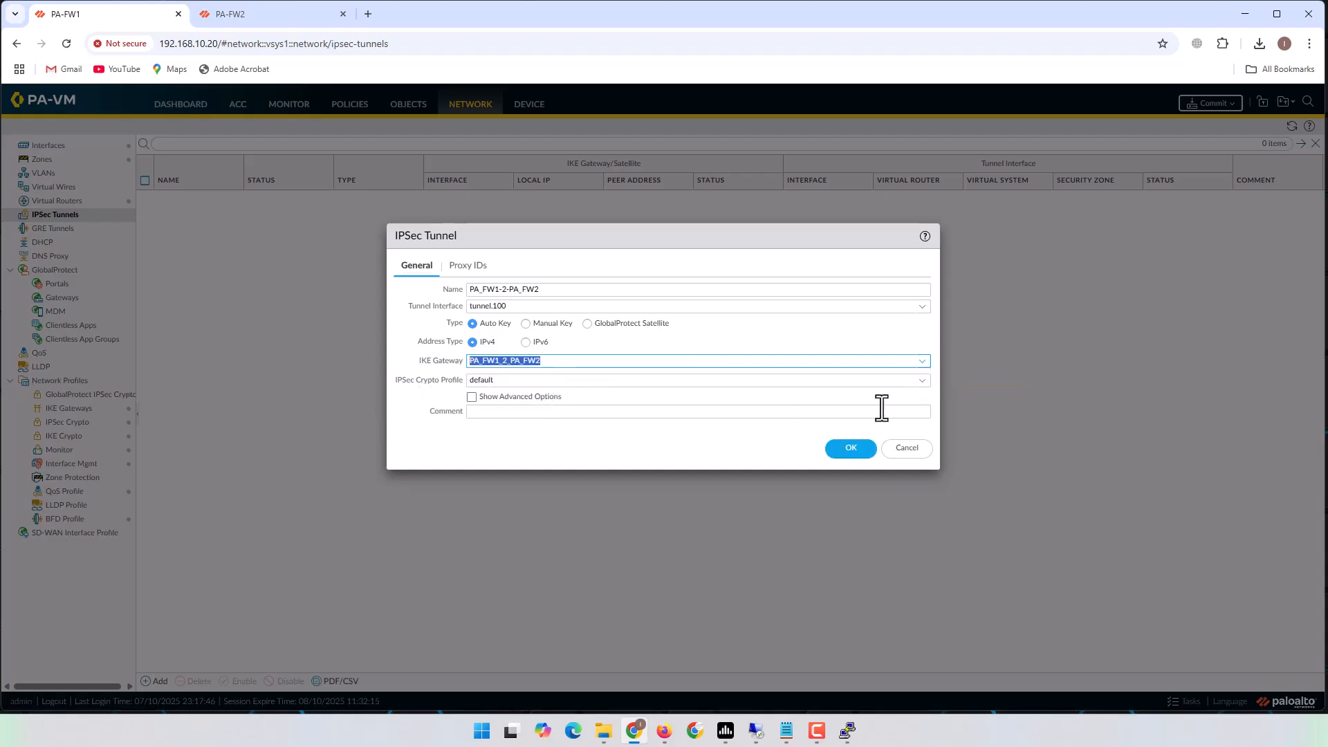
{"action": "left_click", "coordinate": [922, 381]}
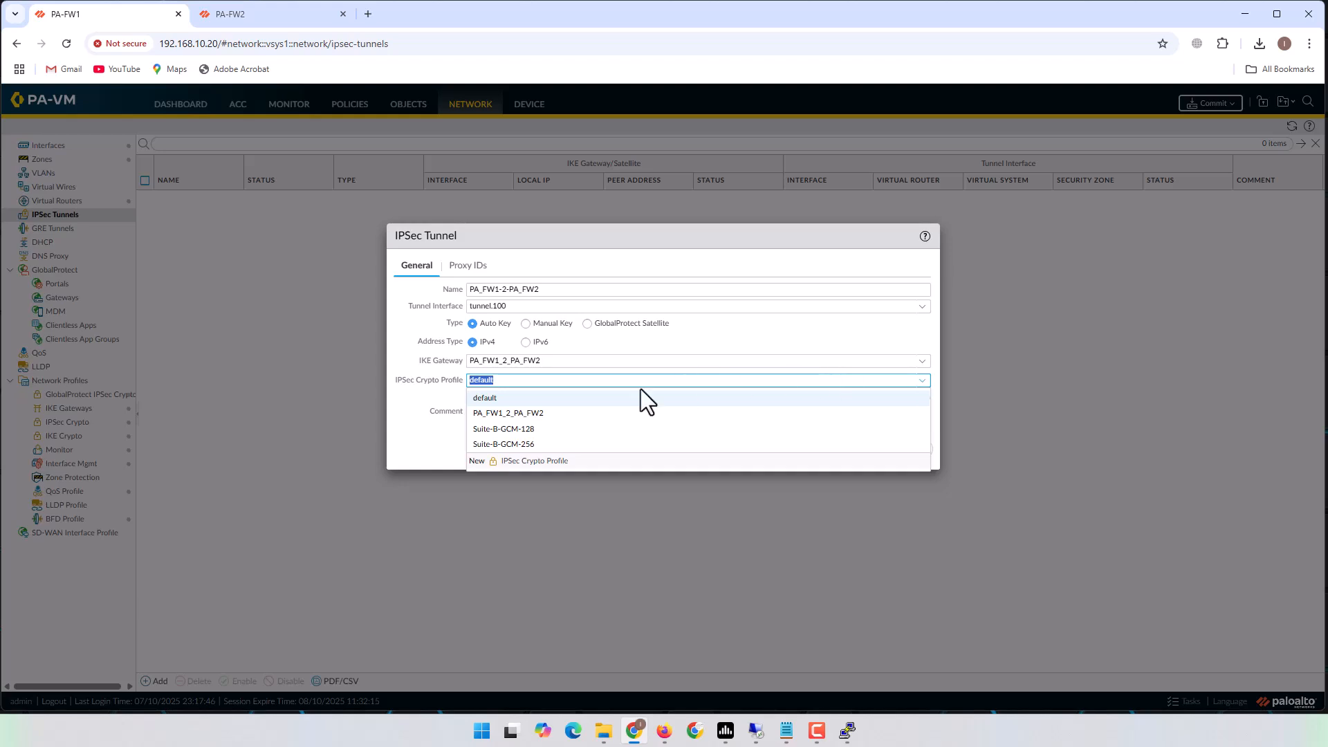
{"action": "left_click", "coordinate": [539, 413]}
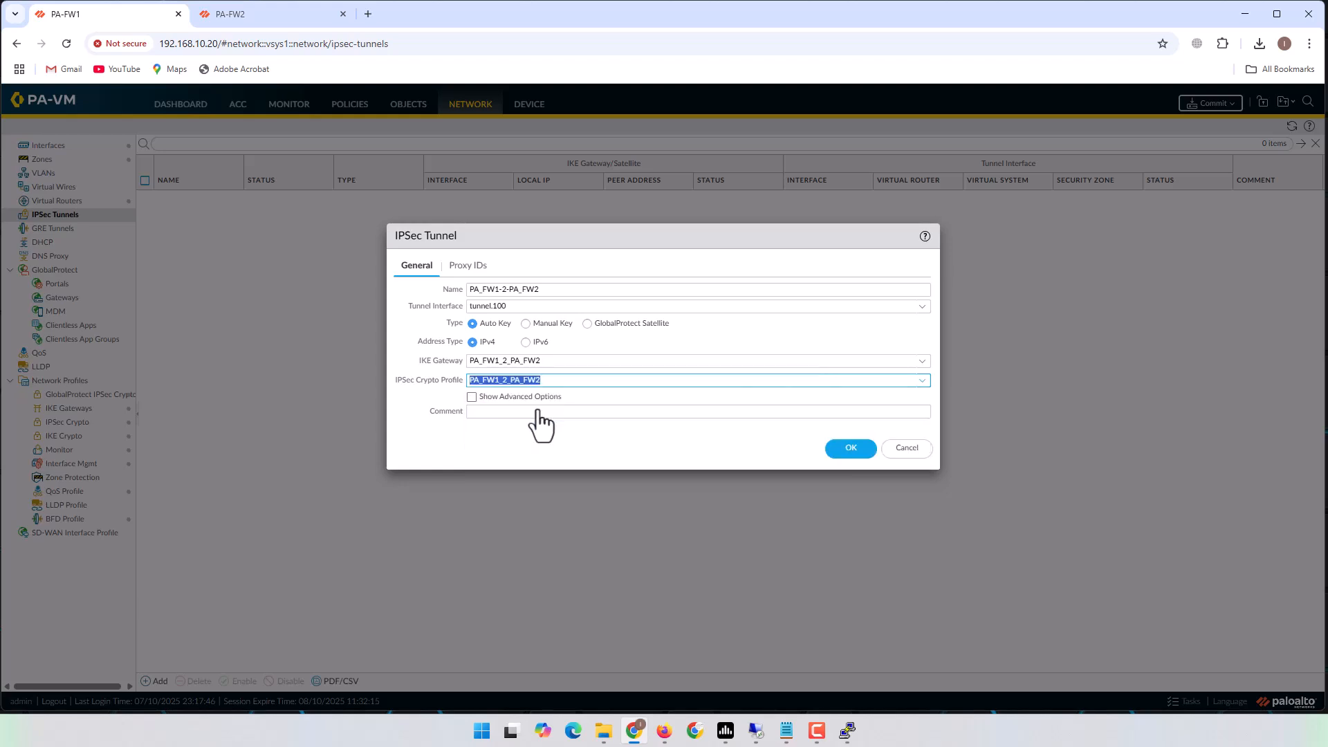
{"action": "left_click", "coordinate": [784, 733]}
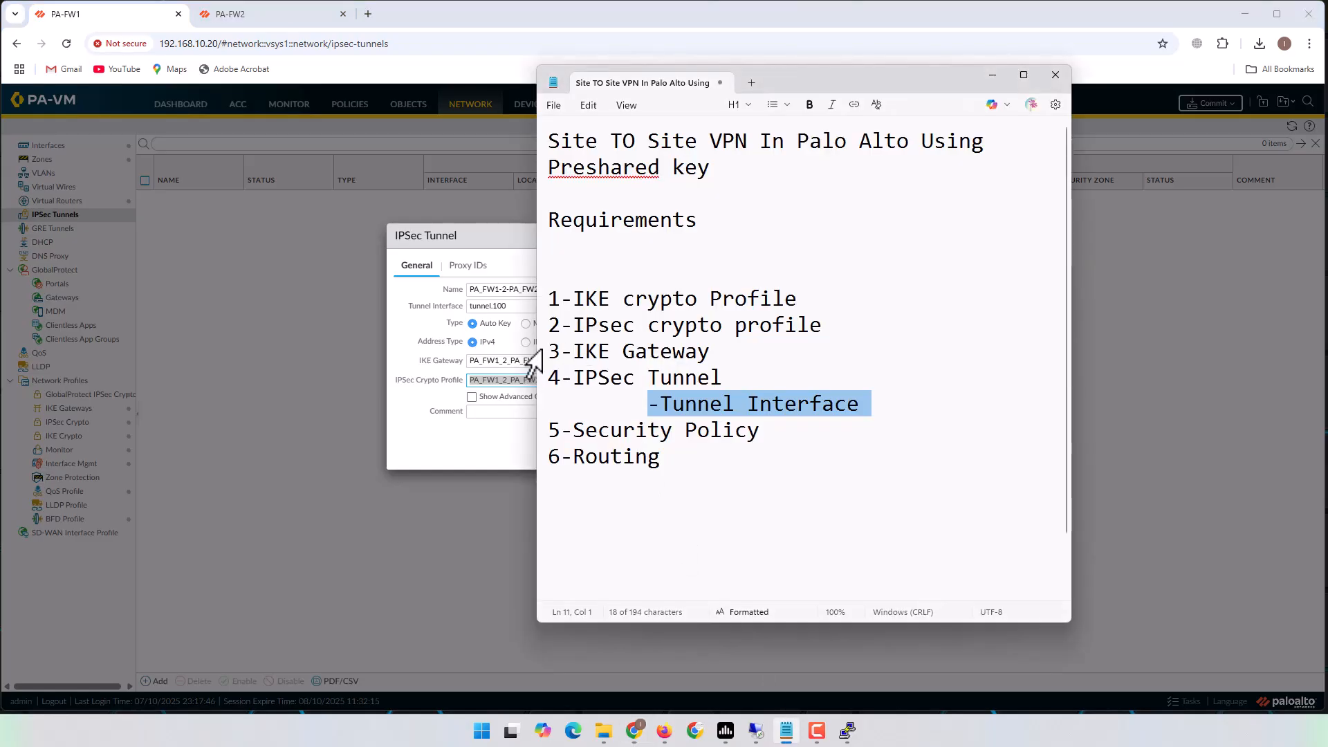
{"action": "left_click_drag", "start_coordinate": [549, 325], "coordinate": [845, 322]}
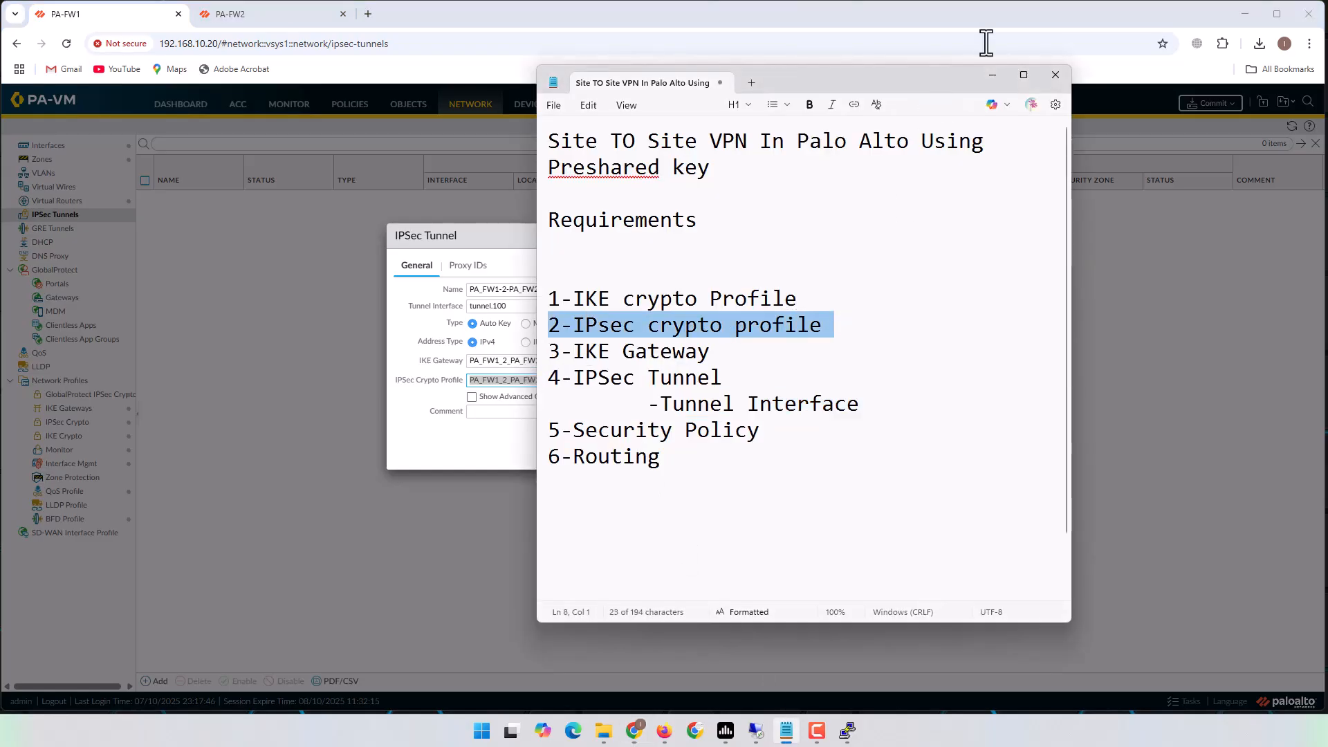
{"action": "left_click", "coordinate": [991, 75]}
Show the tunnel's empty IPv4 Proxy IDs list.
{"action": "left_click", "coordinate": [521, 438]}
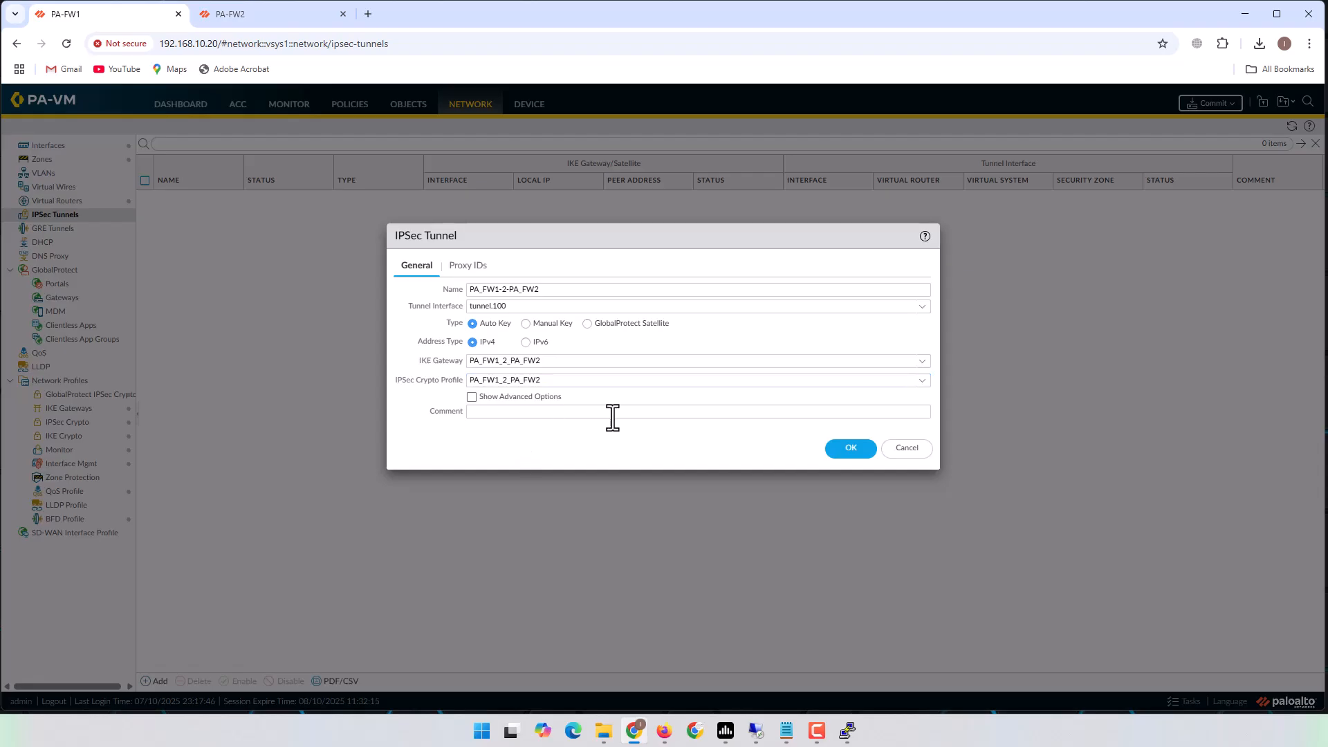
{"action": "left_click", "coordinate": [469, 268]}
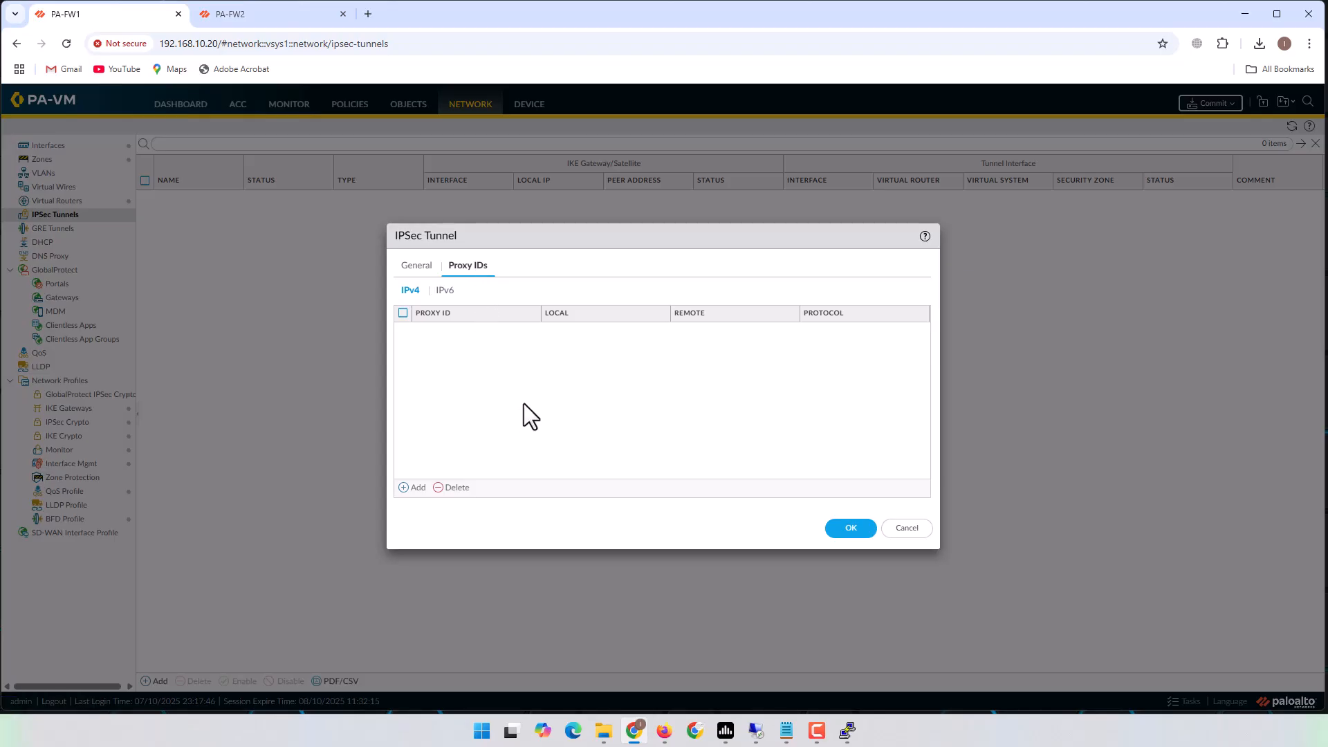
Add proxy ID PA_Site (local 10.10.0.0/24, remote 10.70.0.0/24) and save the IPSec tunnel.
{"action": "left_click", "coordinate": [415, 488]}
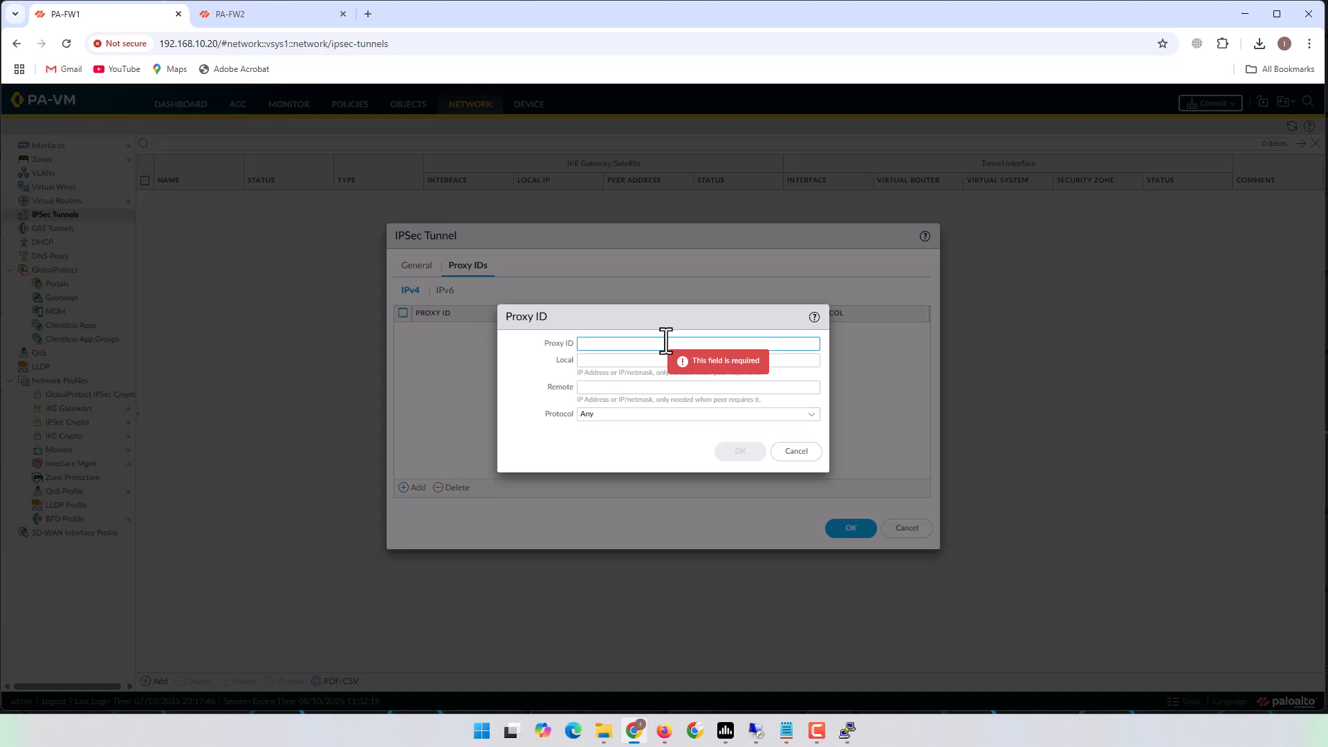
{"action": "type", "text": "PA"}
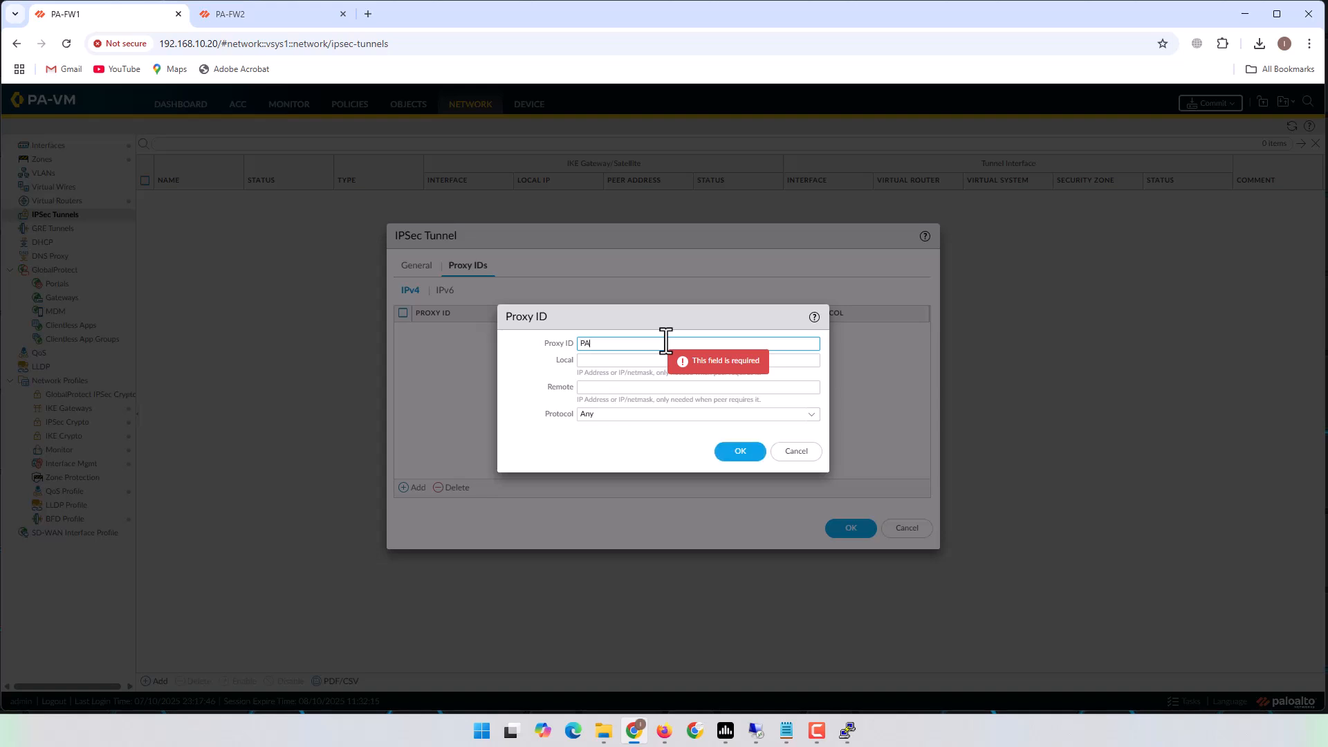
{"action": "type", "text": "_Site"}
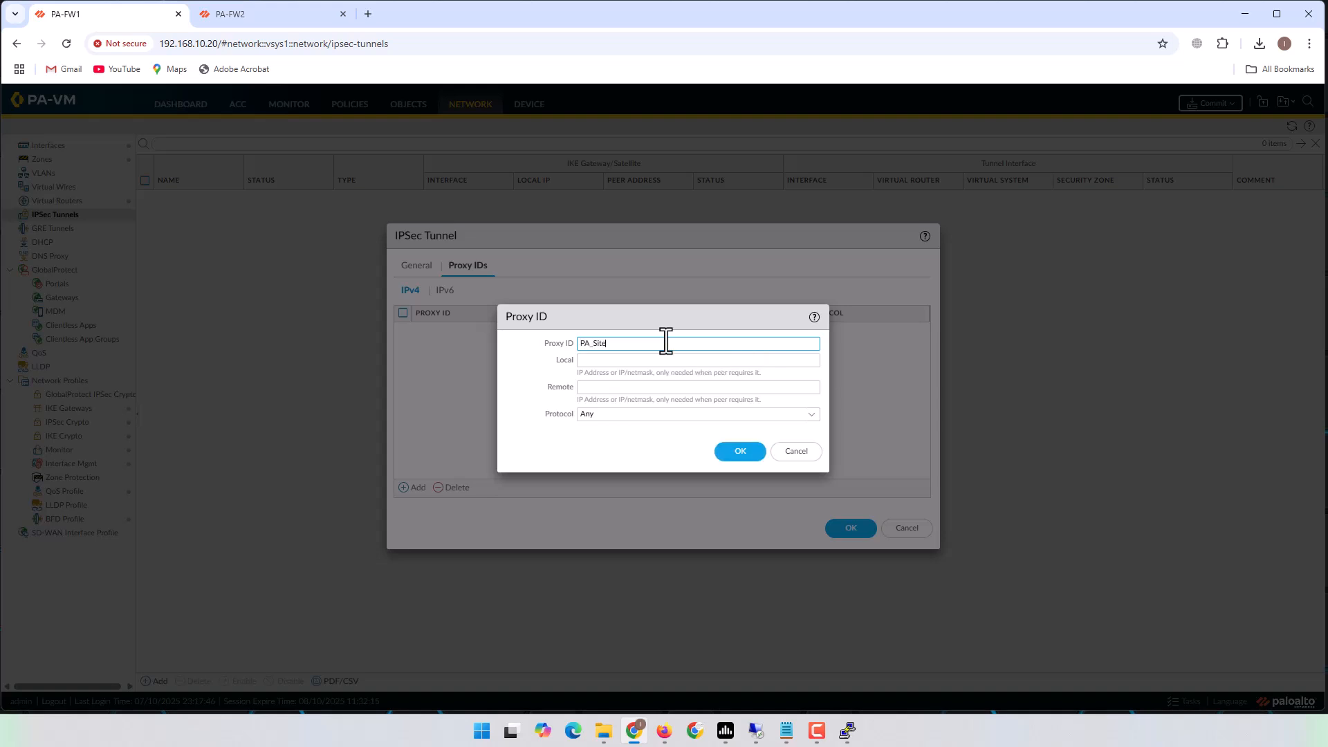
{"action": "left_click", "coordinate": [646, 362]}
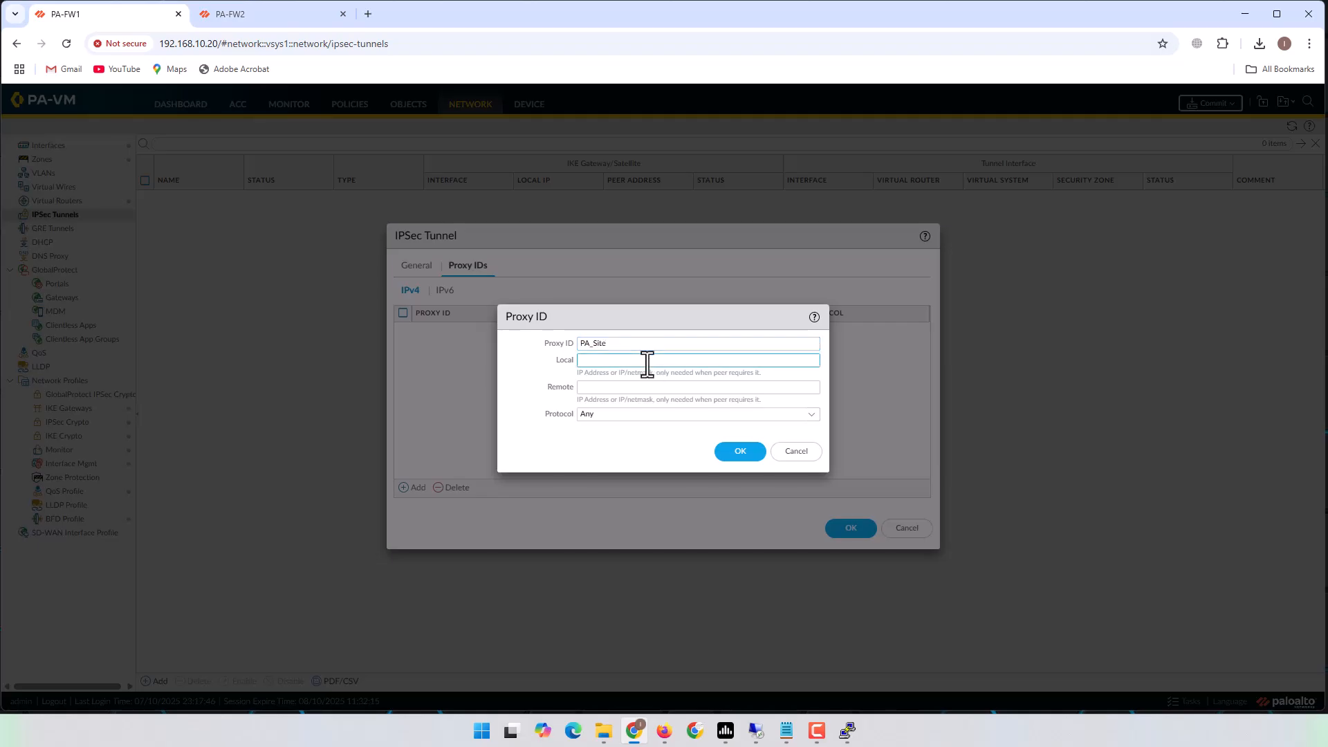
{"action": "type", "text": "10"}
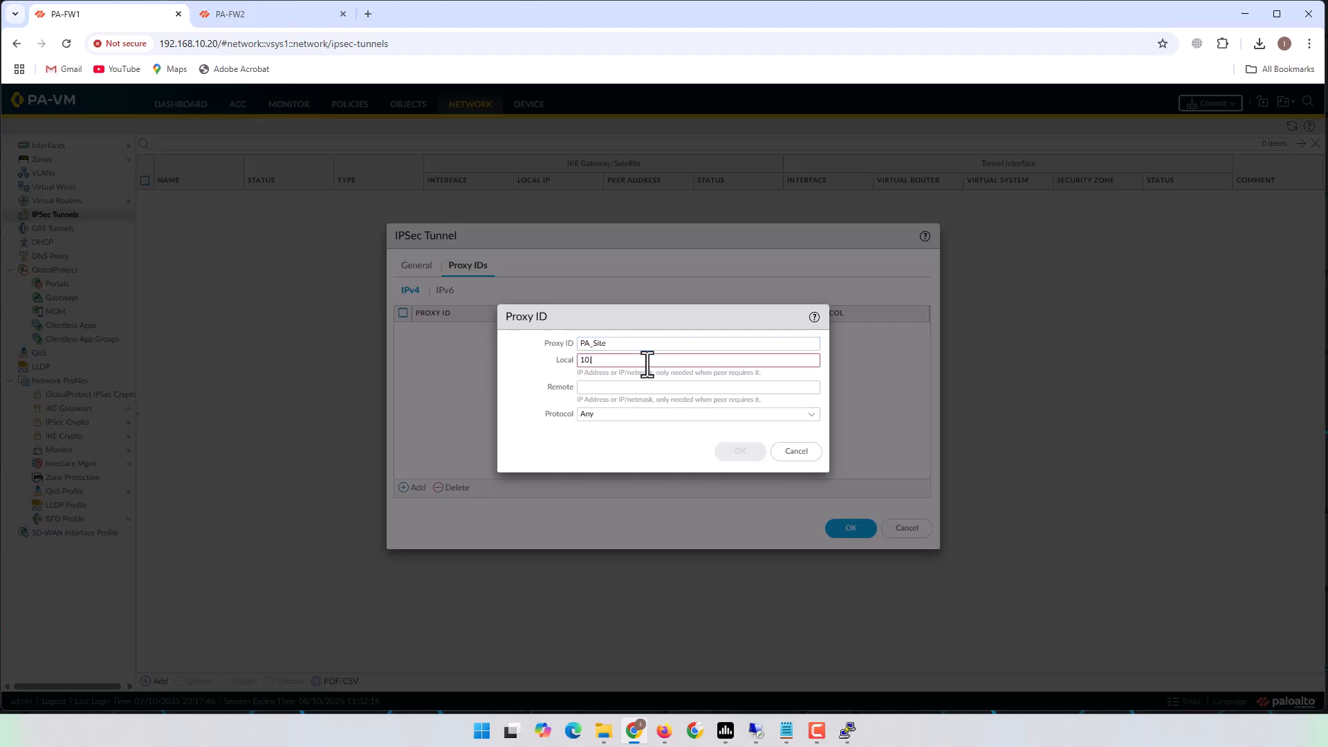
{"action": "type", "text": ".10.0.0/24"}
{"action": "left_click", "coordinate": [639, 387]}
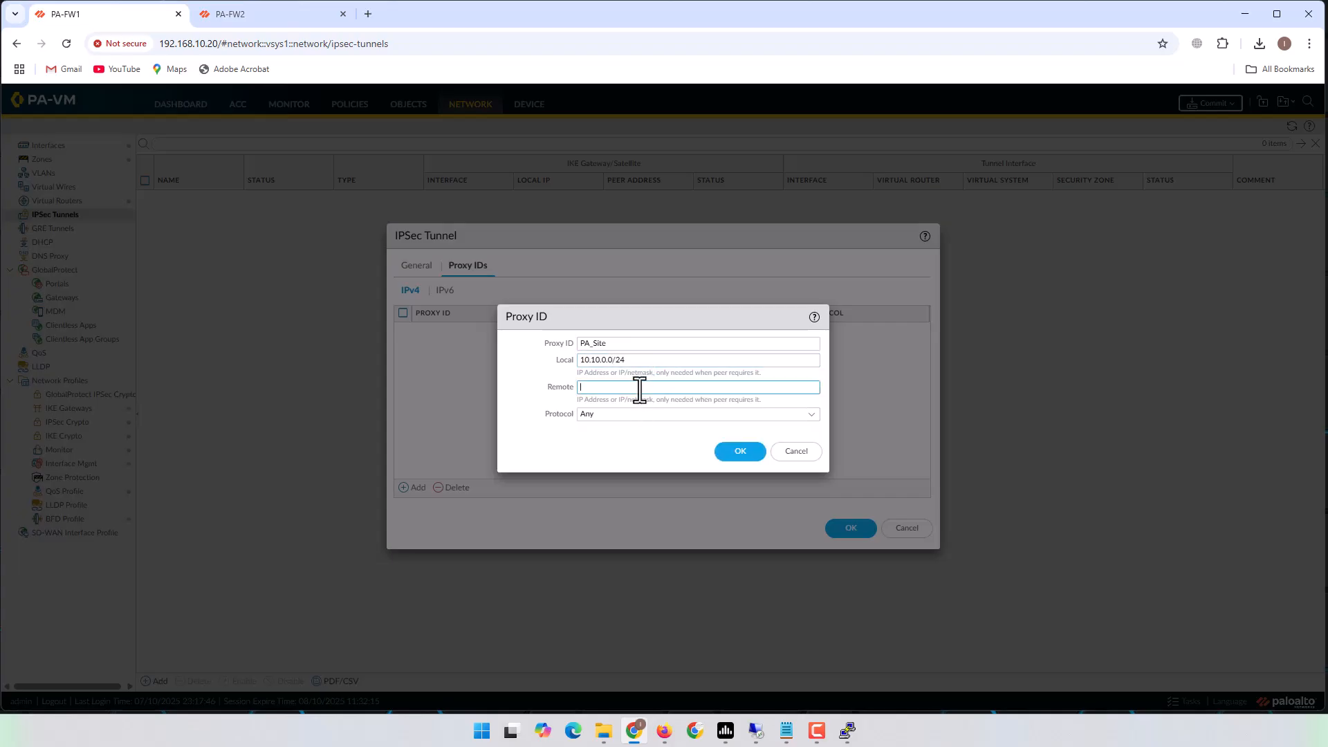
{"action": "type", "text": "10.70"}
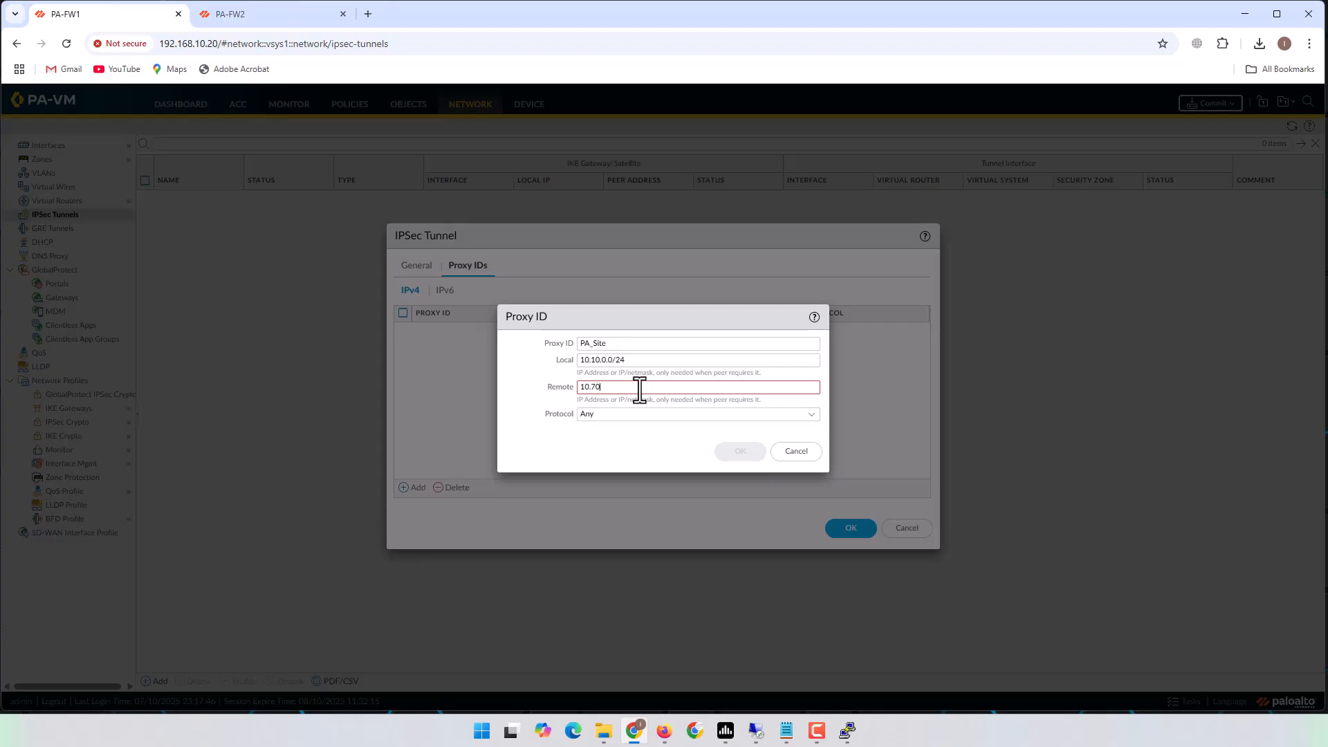
{"action": "type", "text": ".0.0/24"}
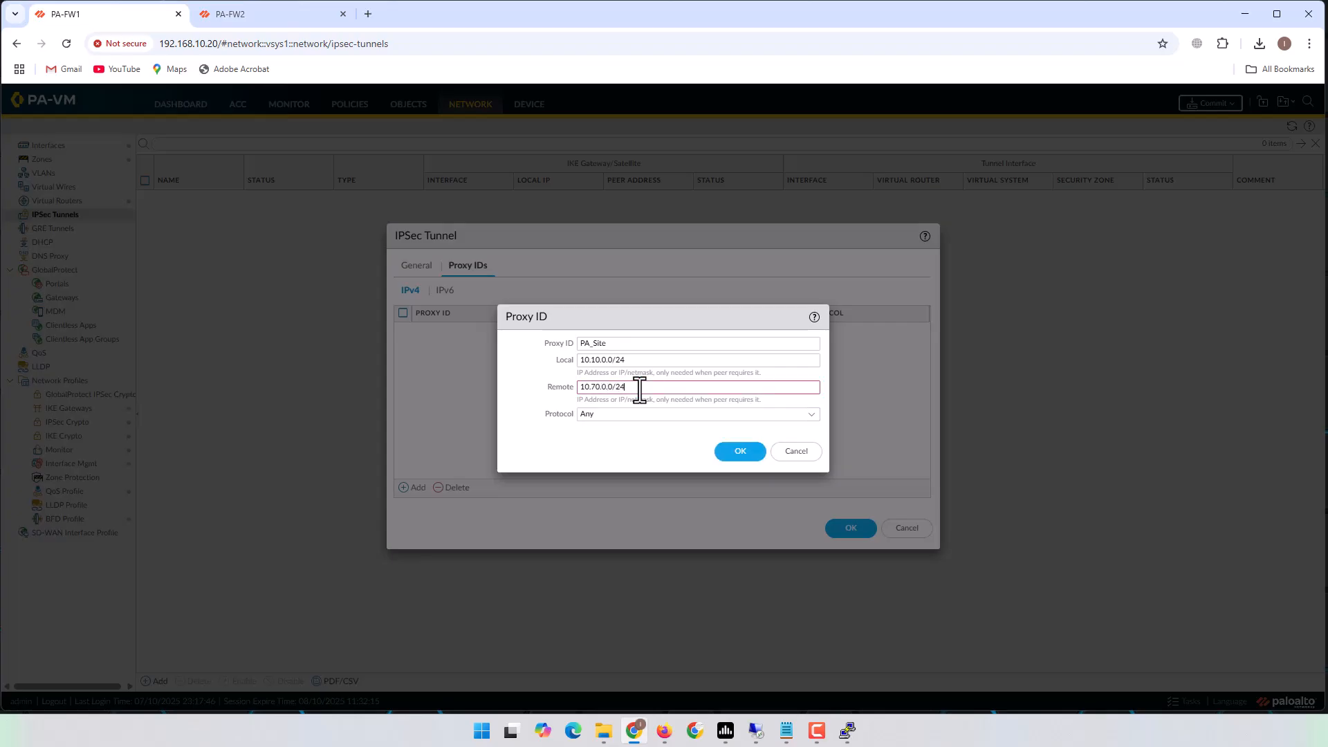
{"action": "left_click", "coordinate": [612, 437]}
{"action": "left_click", "coordinate": [735, 456]}
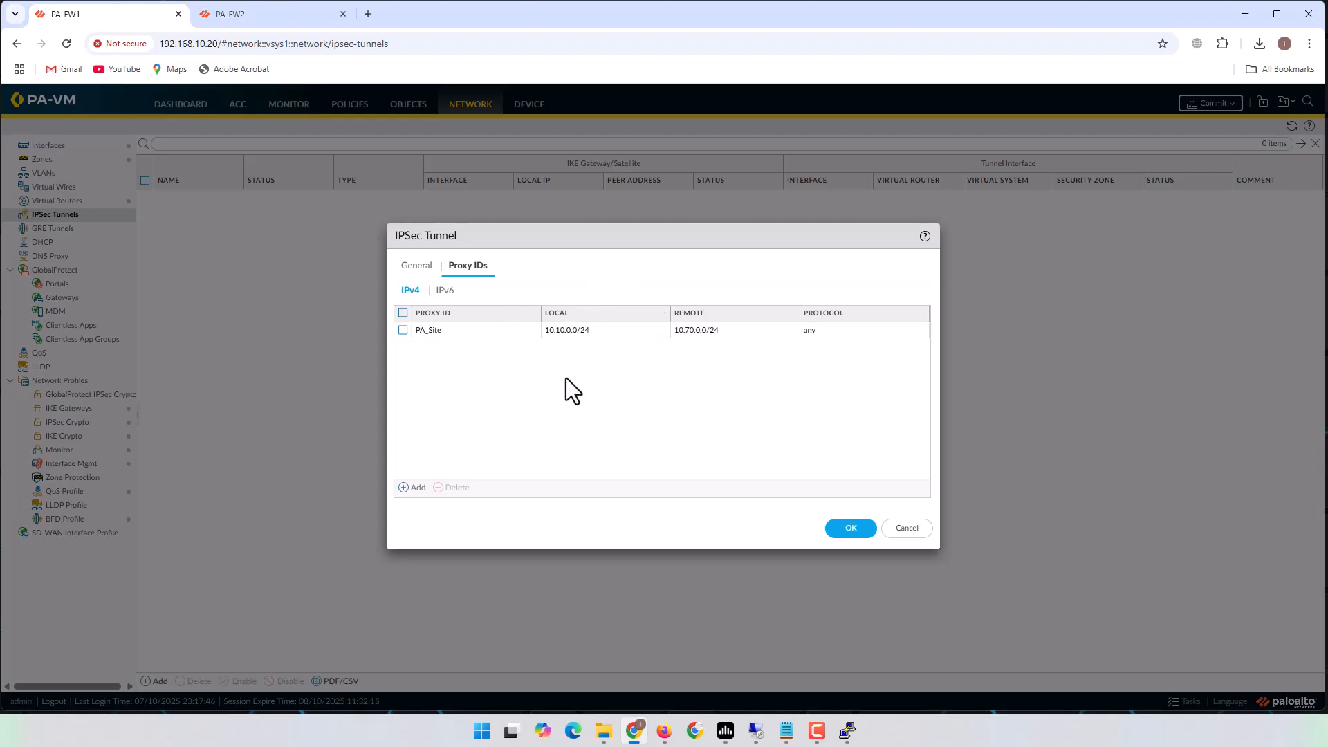
{"action": "left_click", "coordinate": [841, 531]}
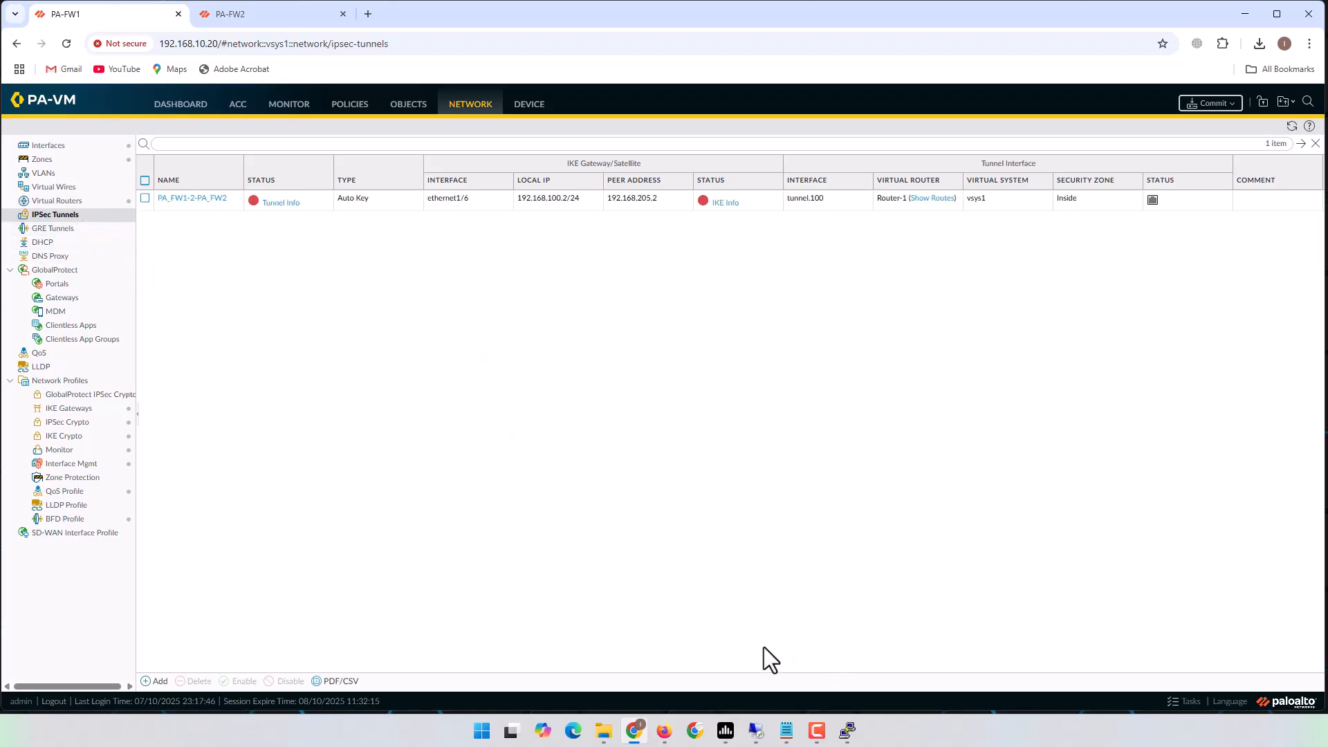
{"action": "left_click", "coordinate": [786, 730]}
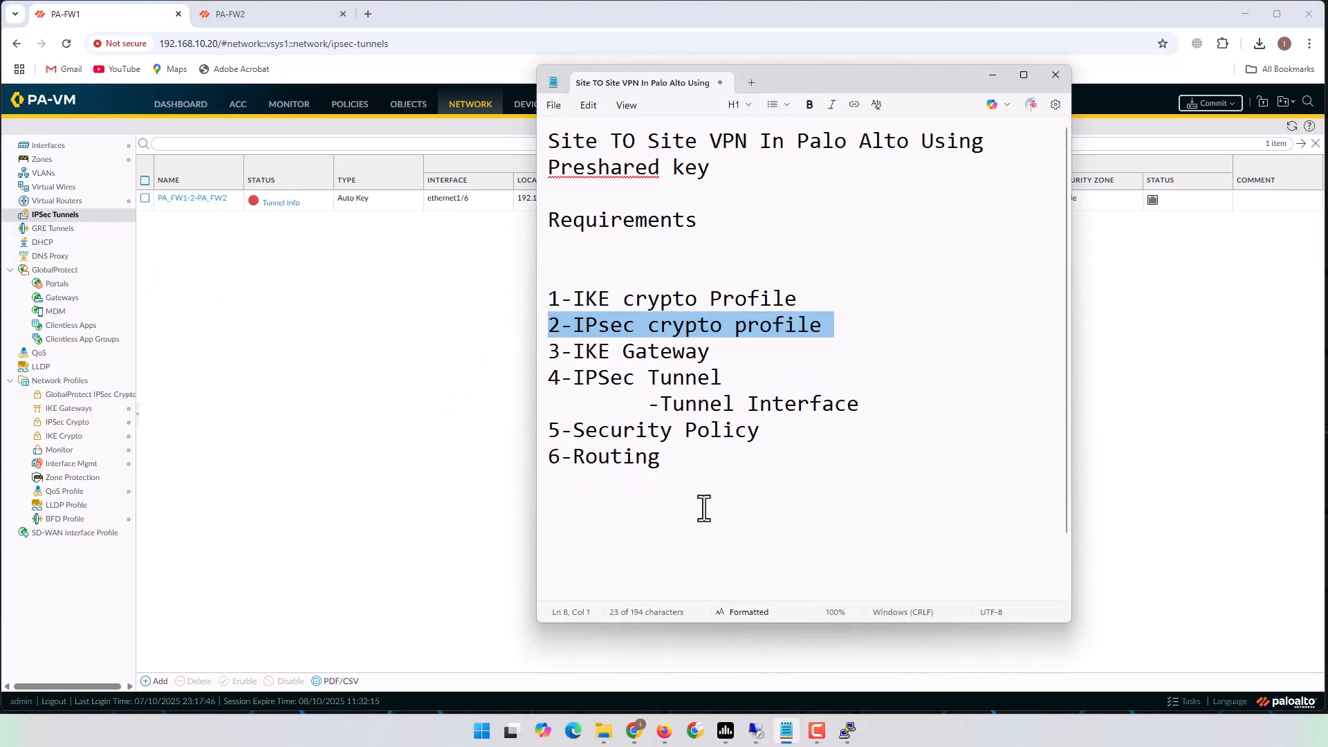
{"action": "triple_click", "coordinate": [552, 433]}
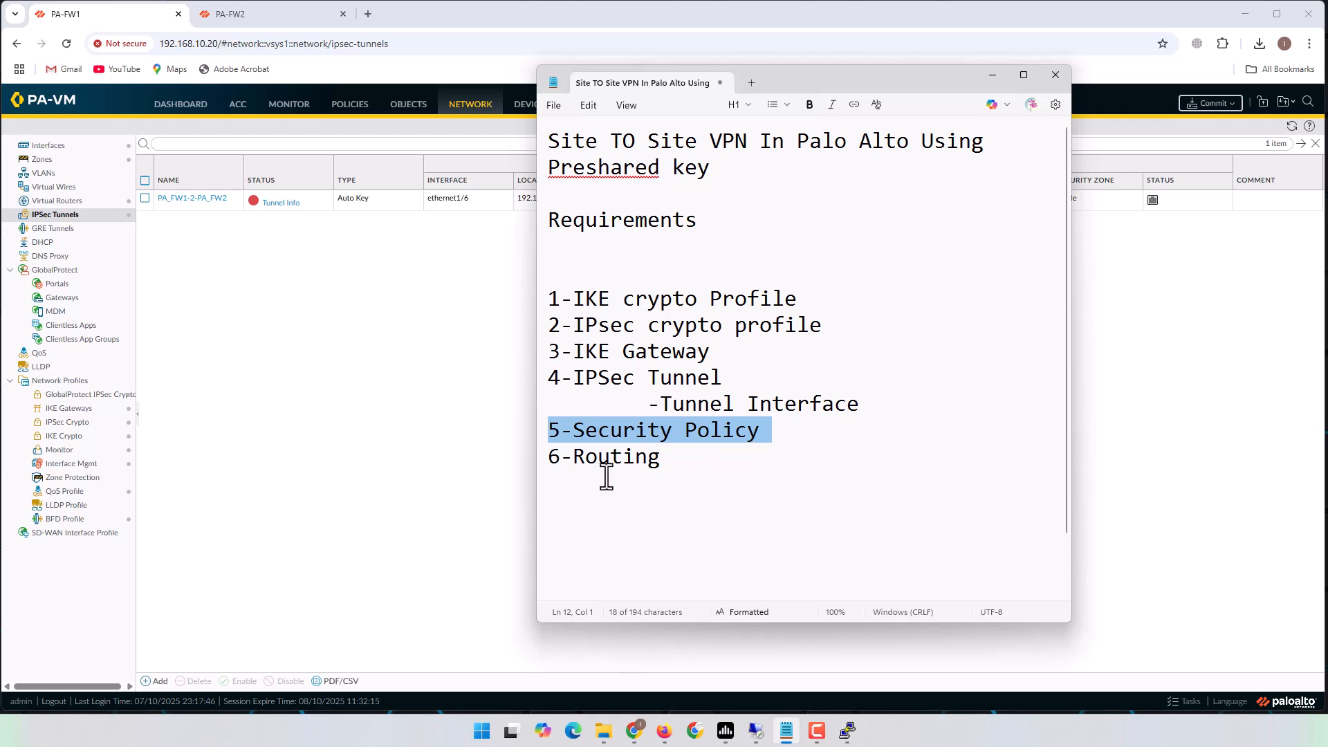
{"action": "left_click", "coordinate": [535, 462]}
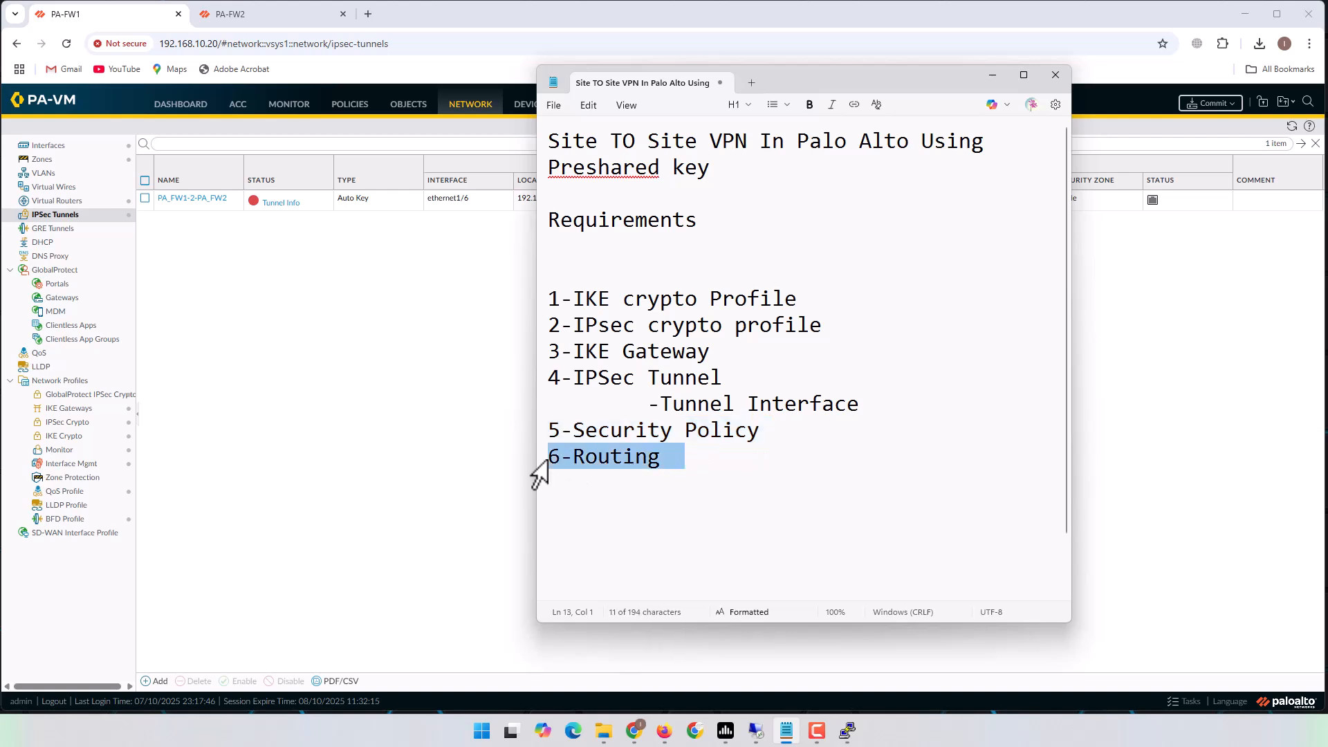
{"action": "left_click", "coordinate": [446, 458]}
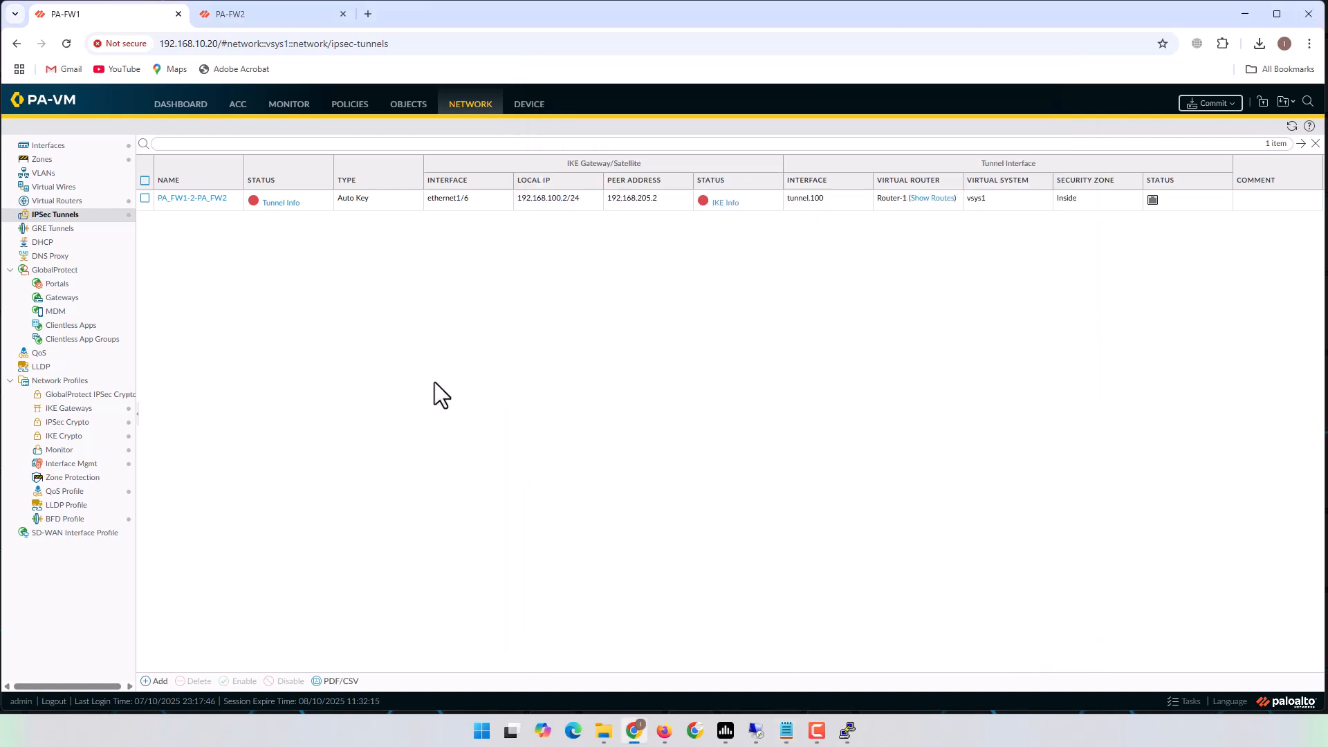
Open PA-FW1's Security policy rulebase and select the intrazone-default rule below IN-2-OUT.
{"action": "left_click", "coordinate": [350, 111]}
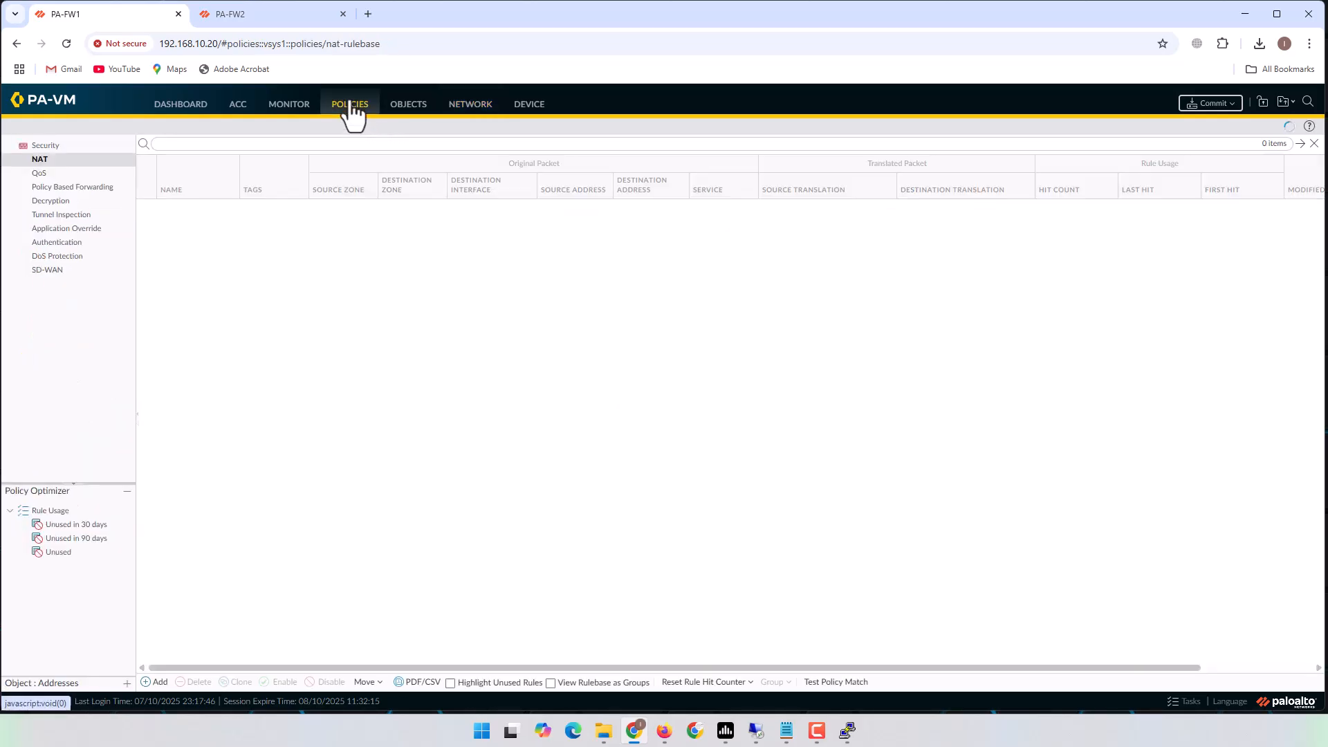
{"action": "left_click", "coordinate": [47, 146]}
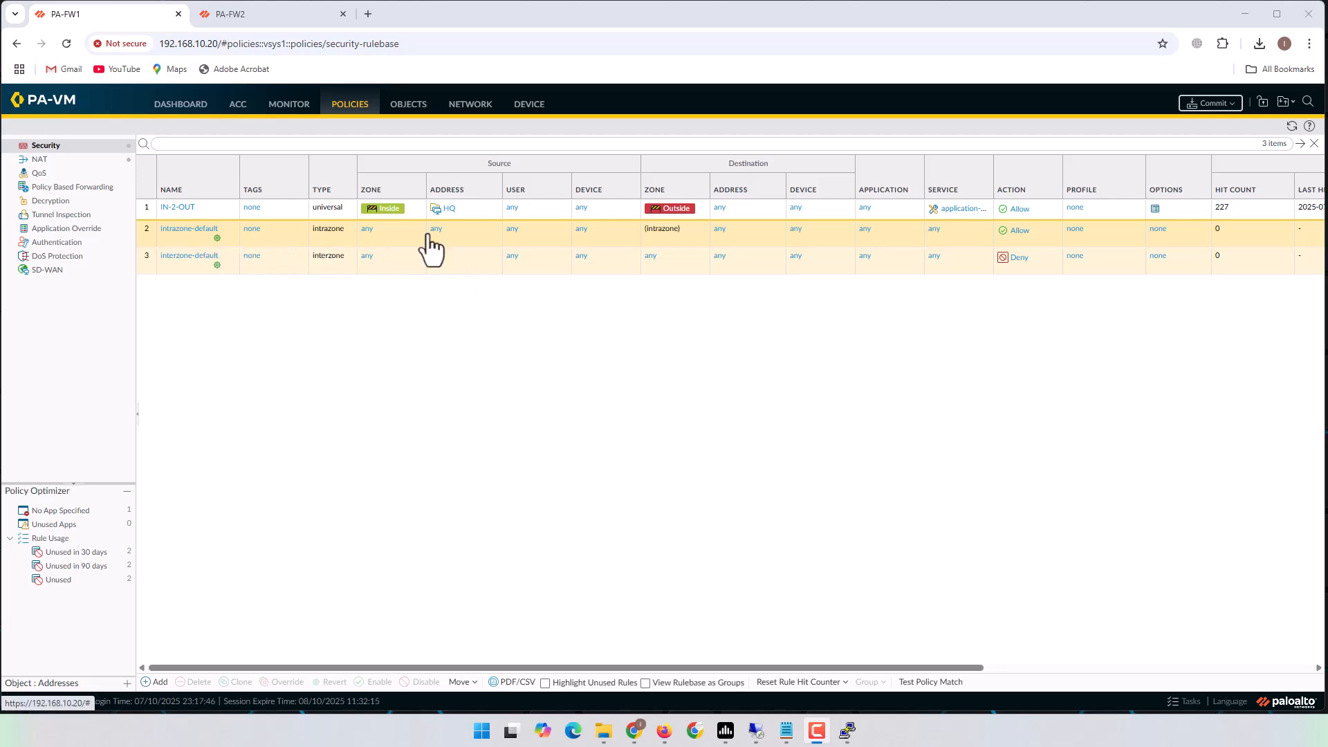
{"action": "left_click", "coordinate": [1034, 230]}
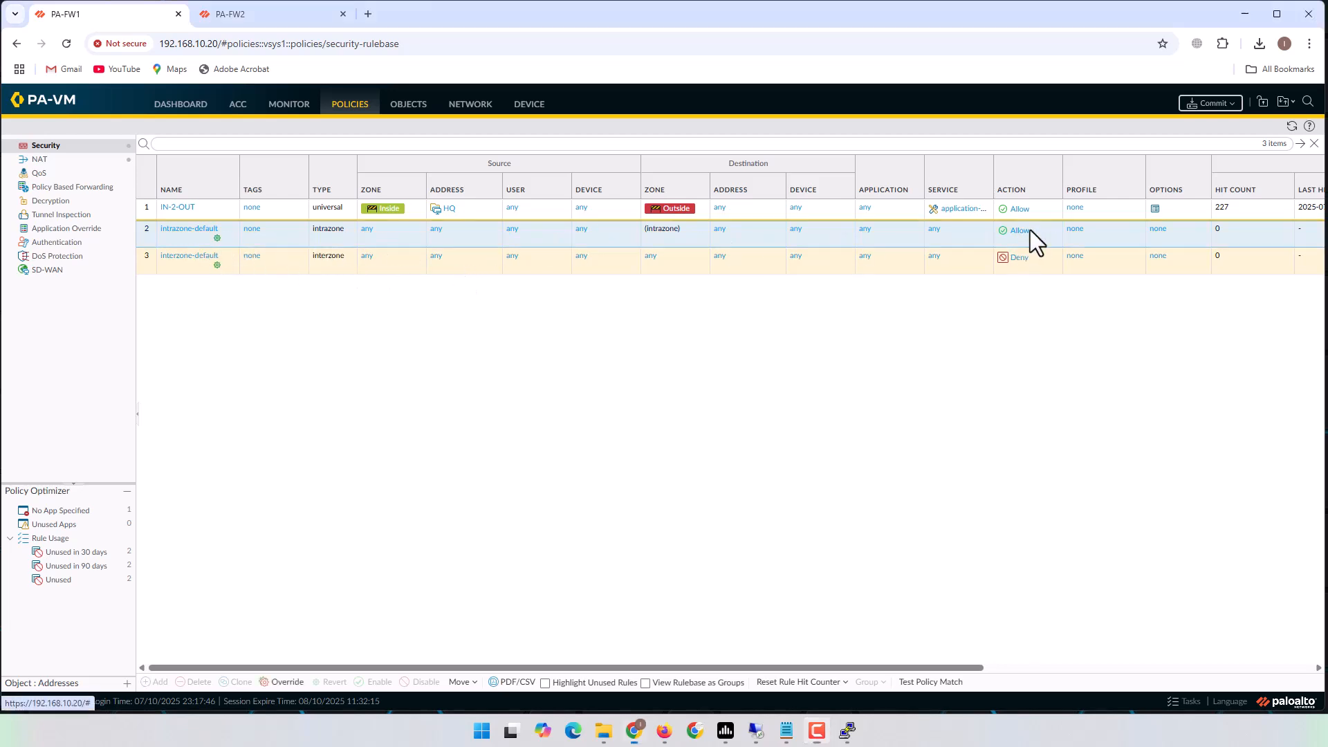
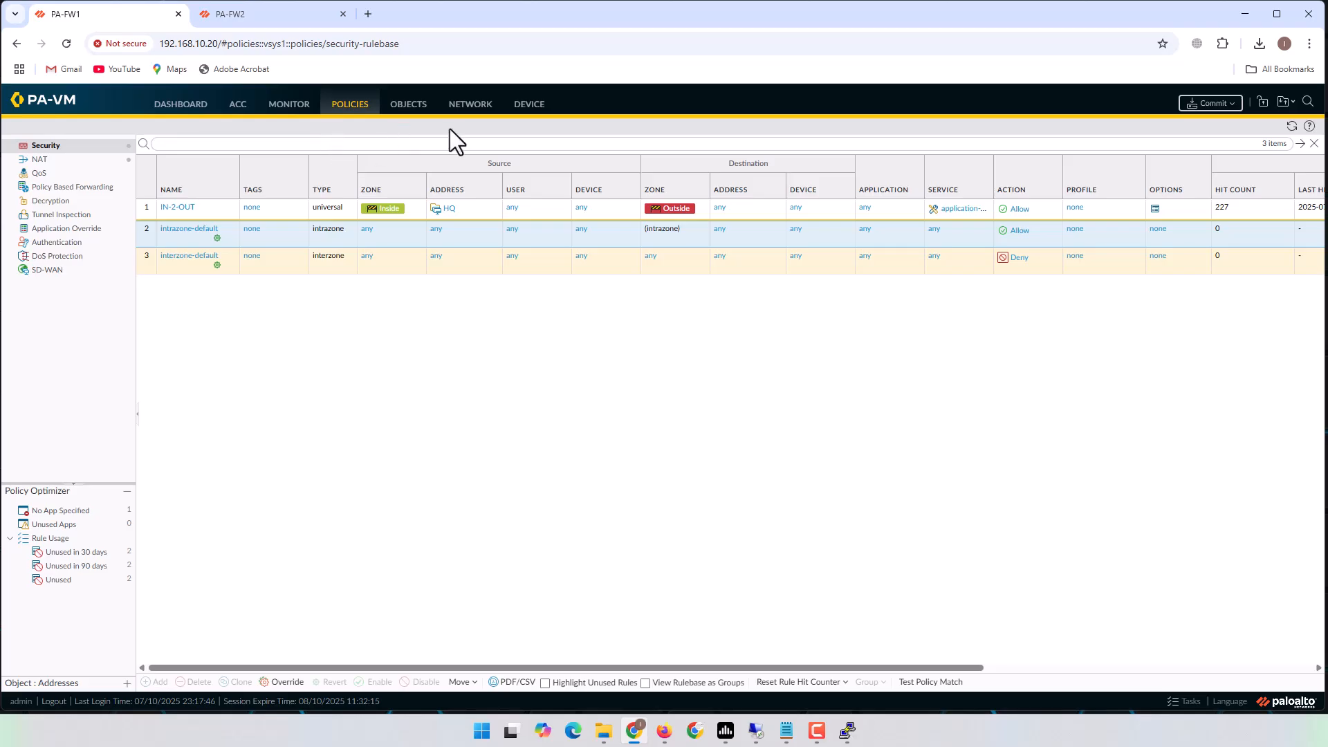
Show PA-FW1's Virtual Routers page listing default and Router-1.
{"action": "left_click", "coordinate": [461, 105]}
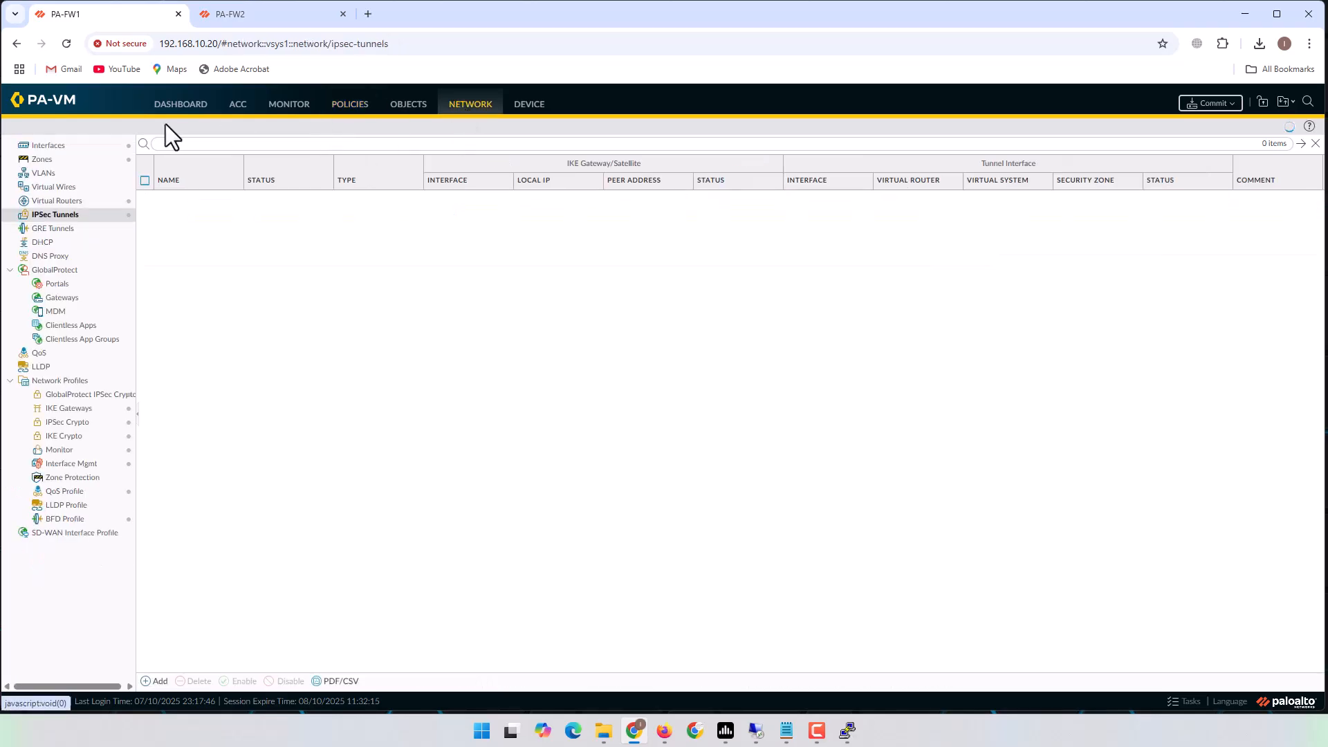
{"action": "left_click", "coordinate": [69, 201]}
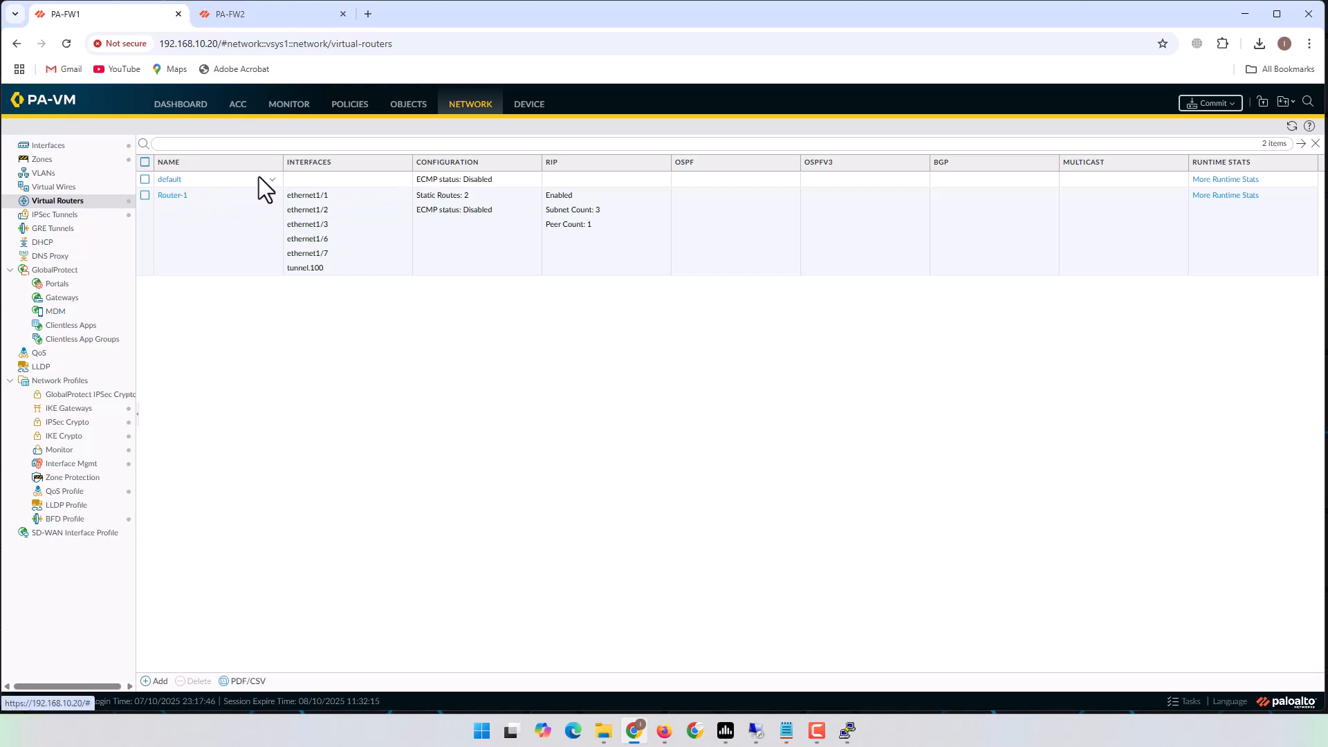
Start a new static route named PA_VPN_Site on Router-1.
{"action": "left_click", "coordinate": [173, 197]}
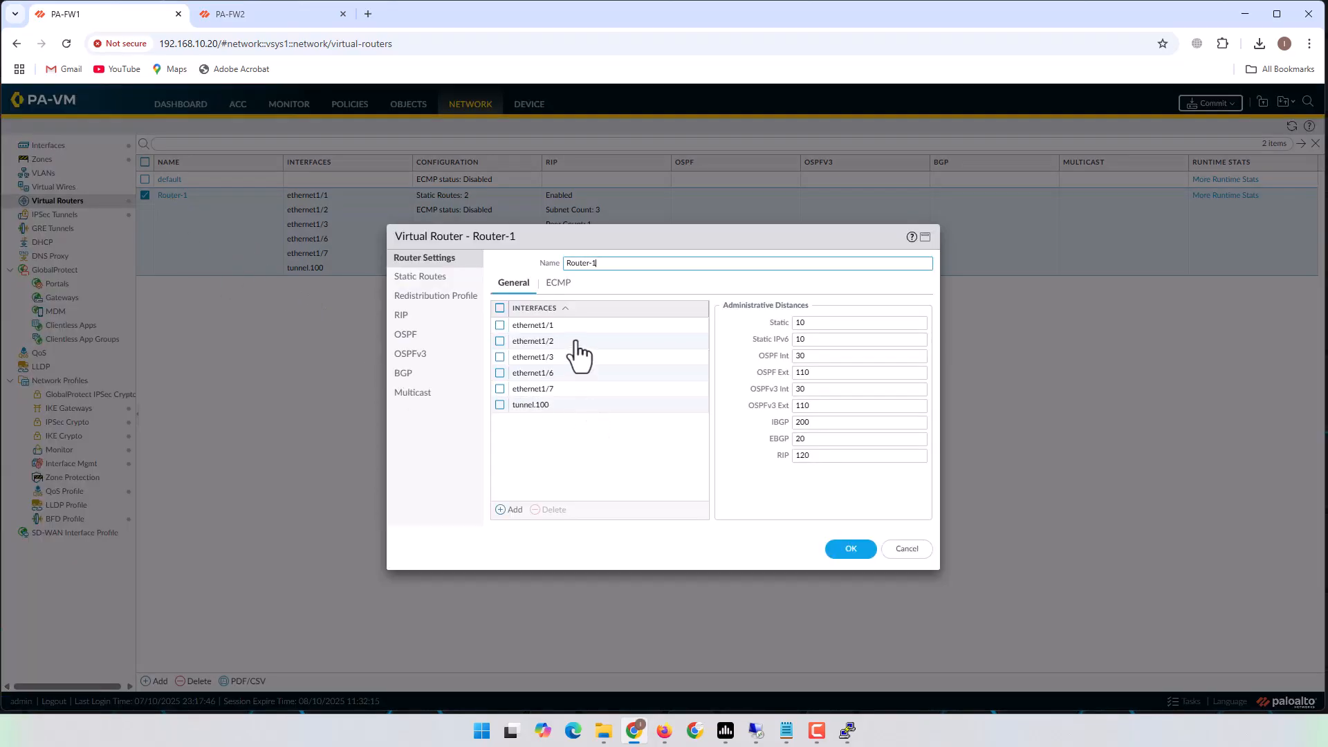
{"action": "left_click", "coordinate": [433, 279]}
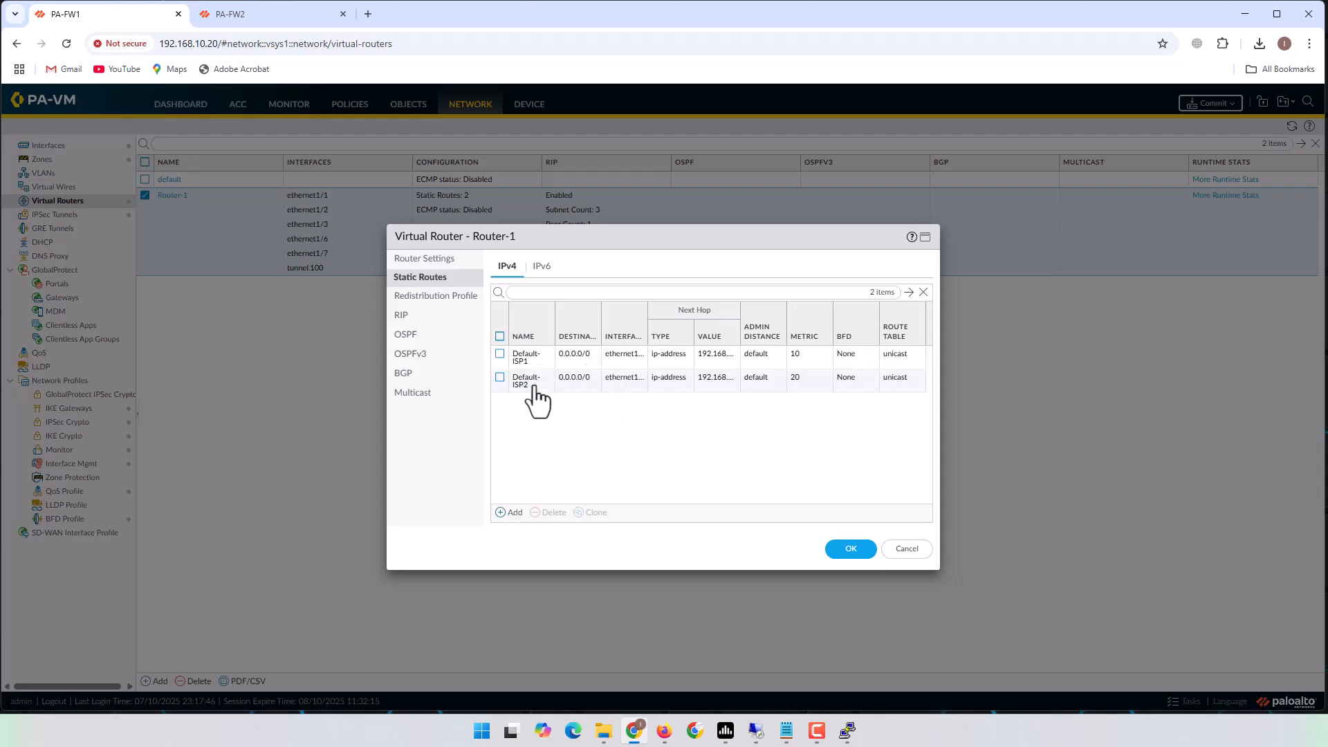
{"action": "left_click", "coordinate": [516, 512]}
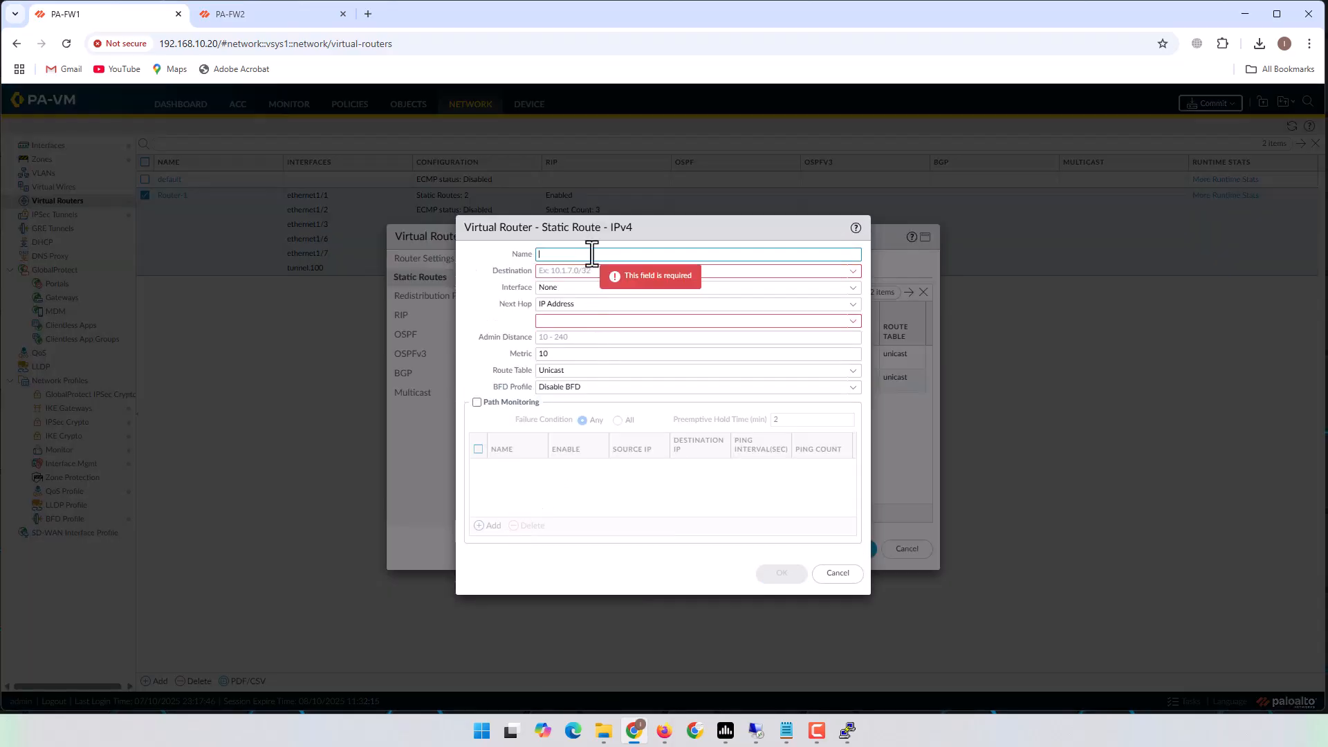
{"action": "type", "text": "PA_Site"}
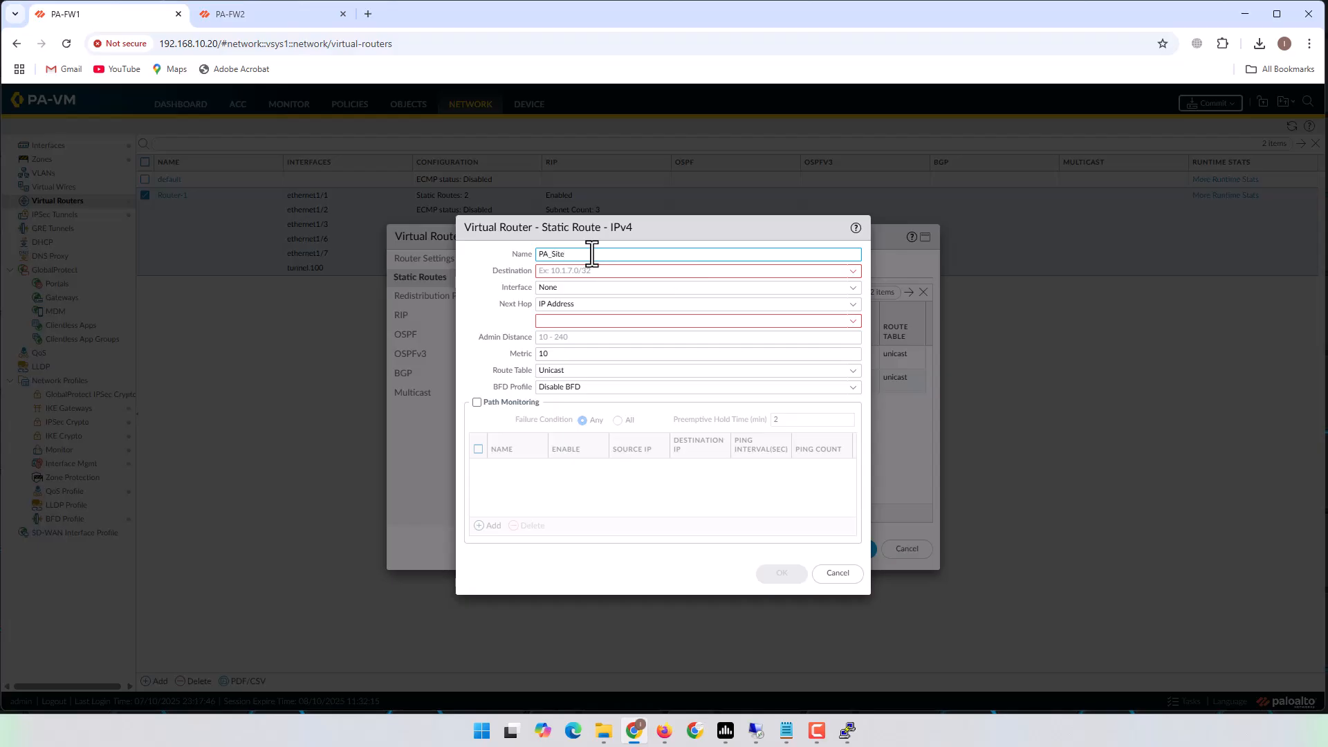
{"action": "type", "text": "_"}
{"action": "key", "text": "BackSpace"}
{"action": "key", "text": "BackSpace"}
{"action": "key", "text": "BackSpace"}
{"action": "key", "text": "BackSpace"}
{"action": "type", "text": "VPN_Site"}
Route 10.70.0.0/24 out tunnel.100 with no next hop, and save Router-1.
{"action": "left_click", "coordinate": [571, 271]}
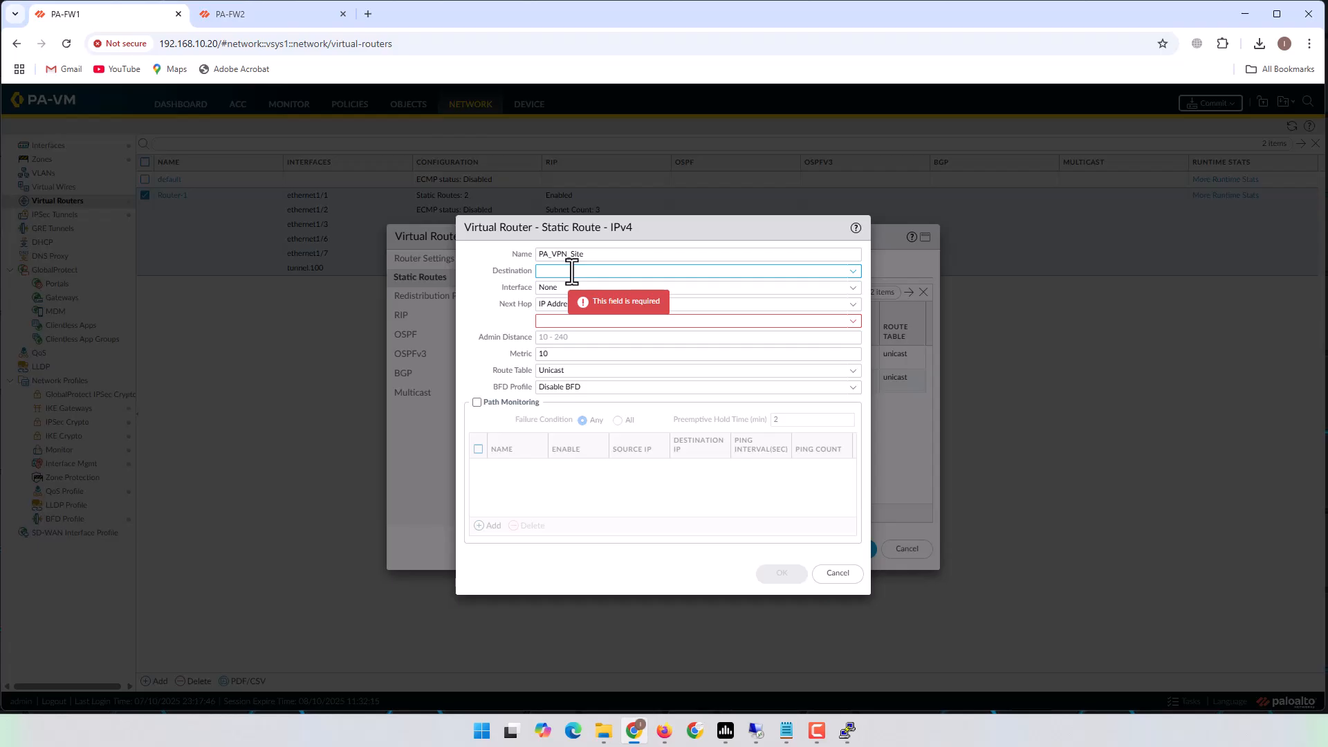
{"action": "type", "text": "10.70.0"}
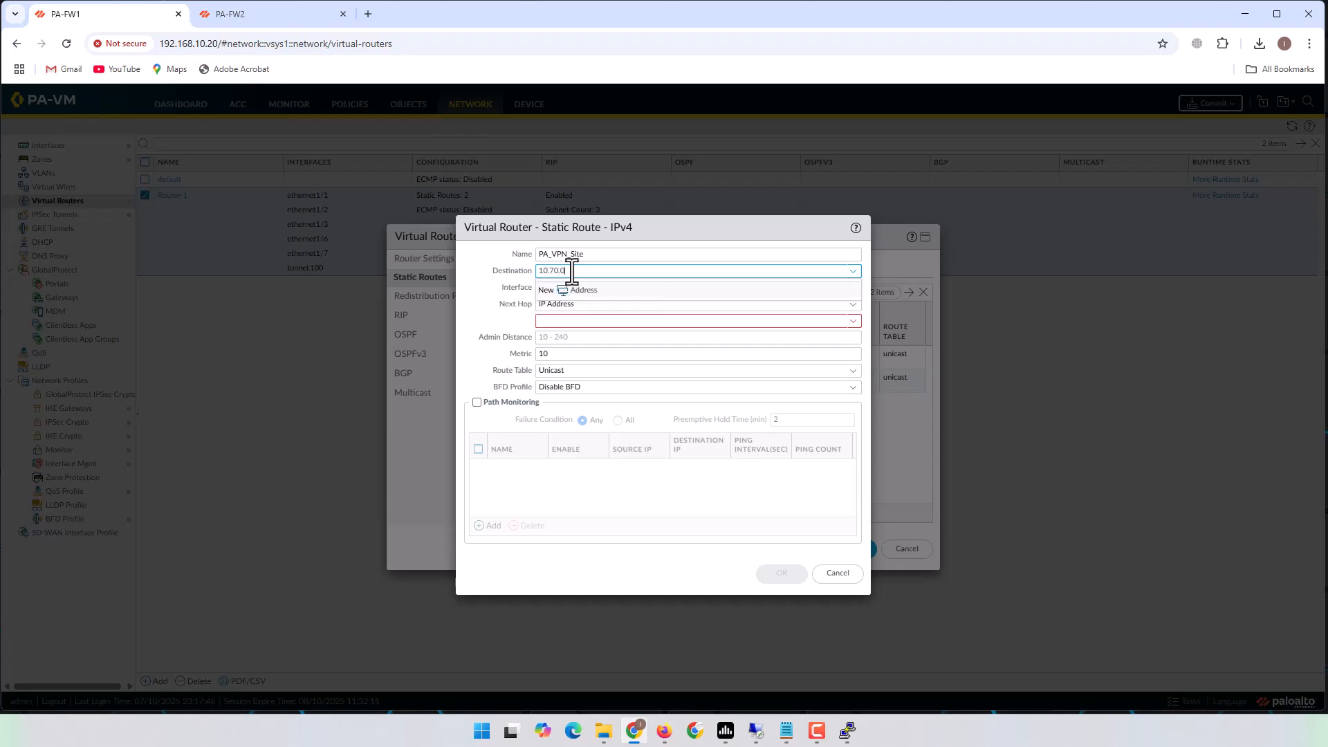
{"action": "type", "text": ".0/24"}
{"action": "left_click", "coordinate": [475, 317]}
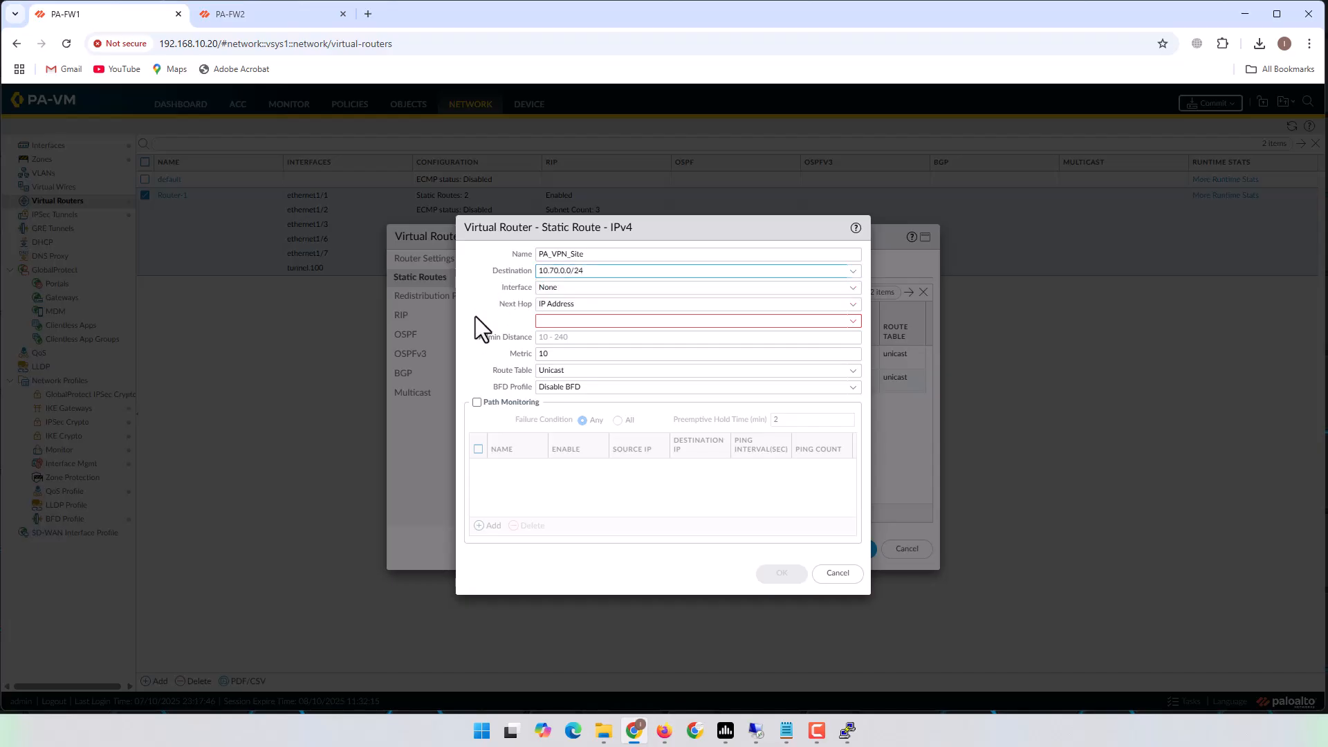
{"action": "left_click", "coordinate": [853, 290]}
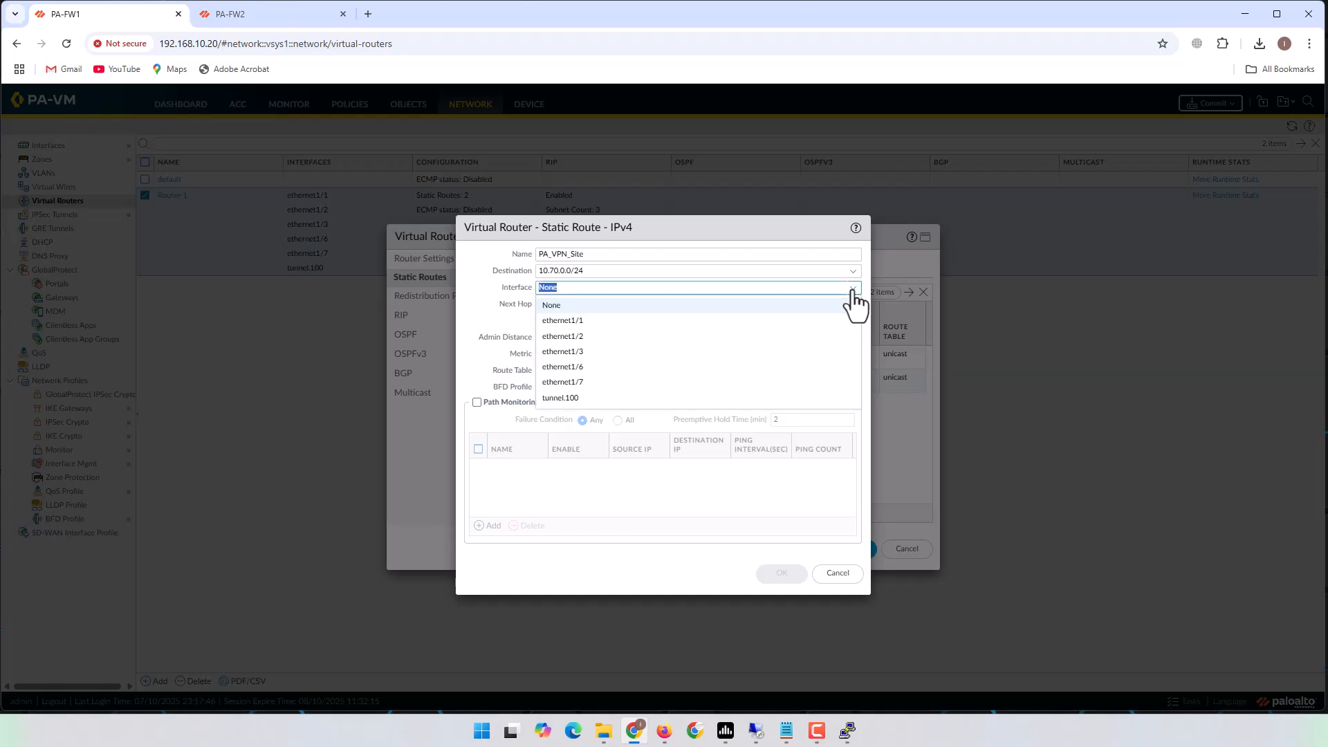
{"action": "left_click", "coordinate": [569, 398]}
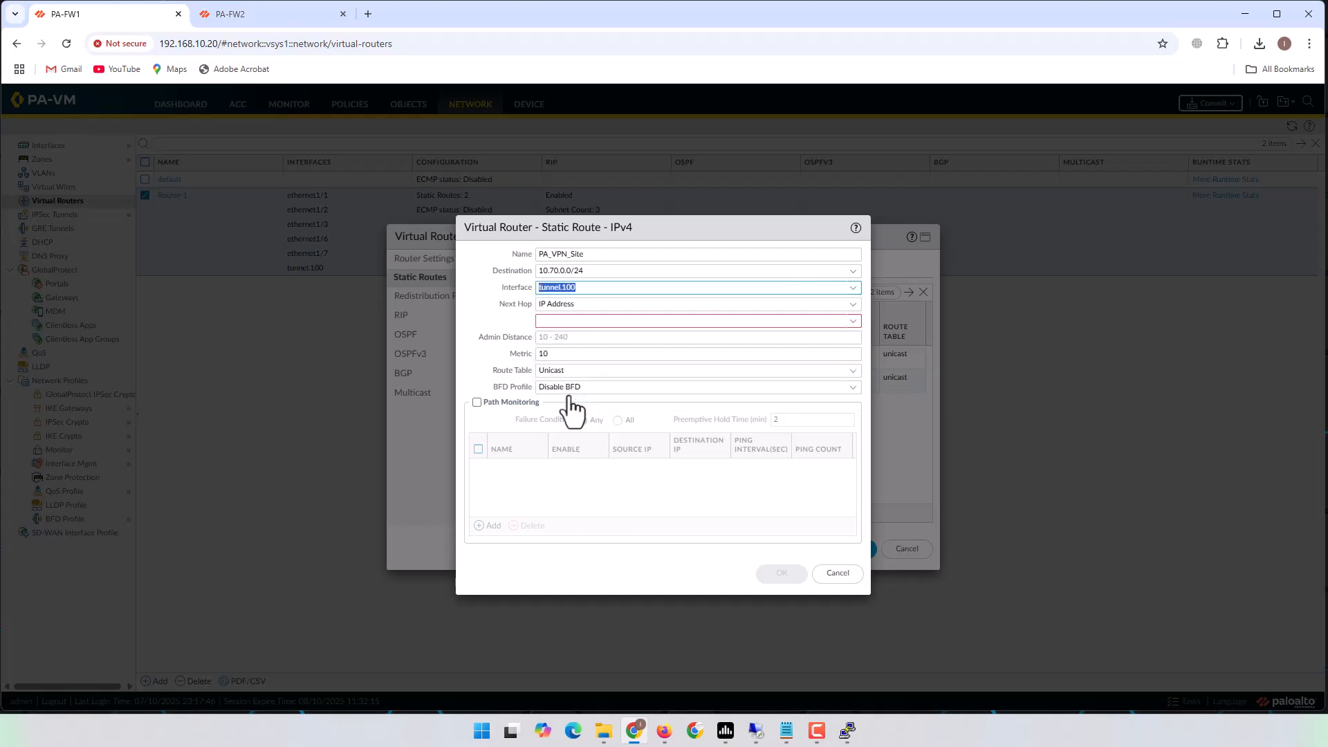
{"action": "left_click", "coordinate": [606, 286]}
{"action": "left_click", "coordinate": [852, 306]}
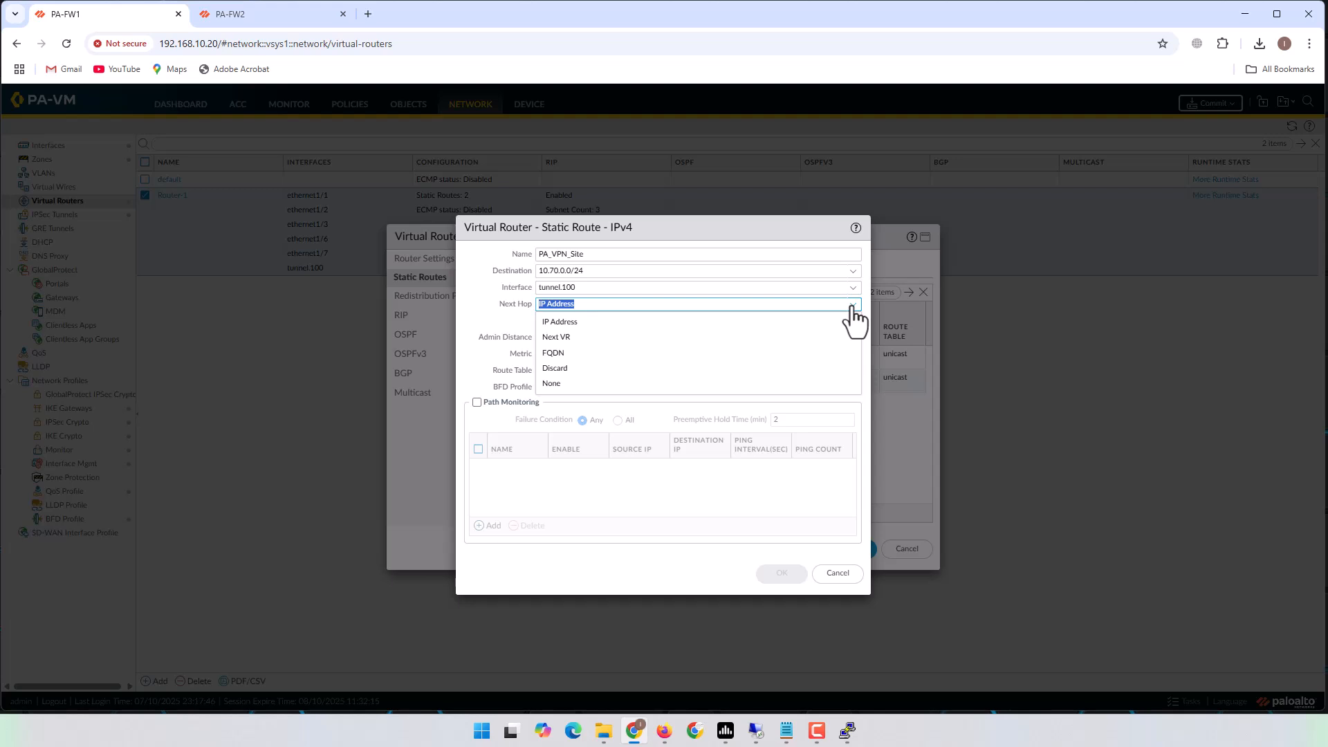
{"action": "left_click", "coordinate": [557, 384]}
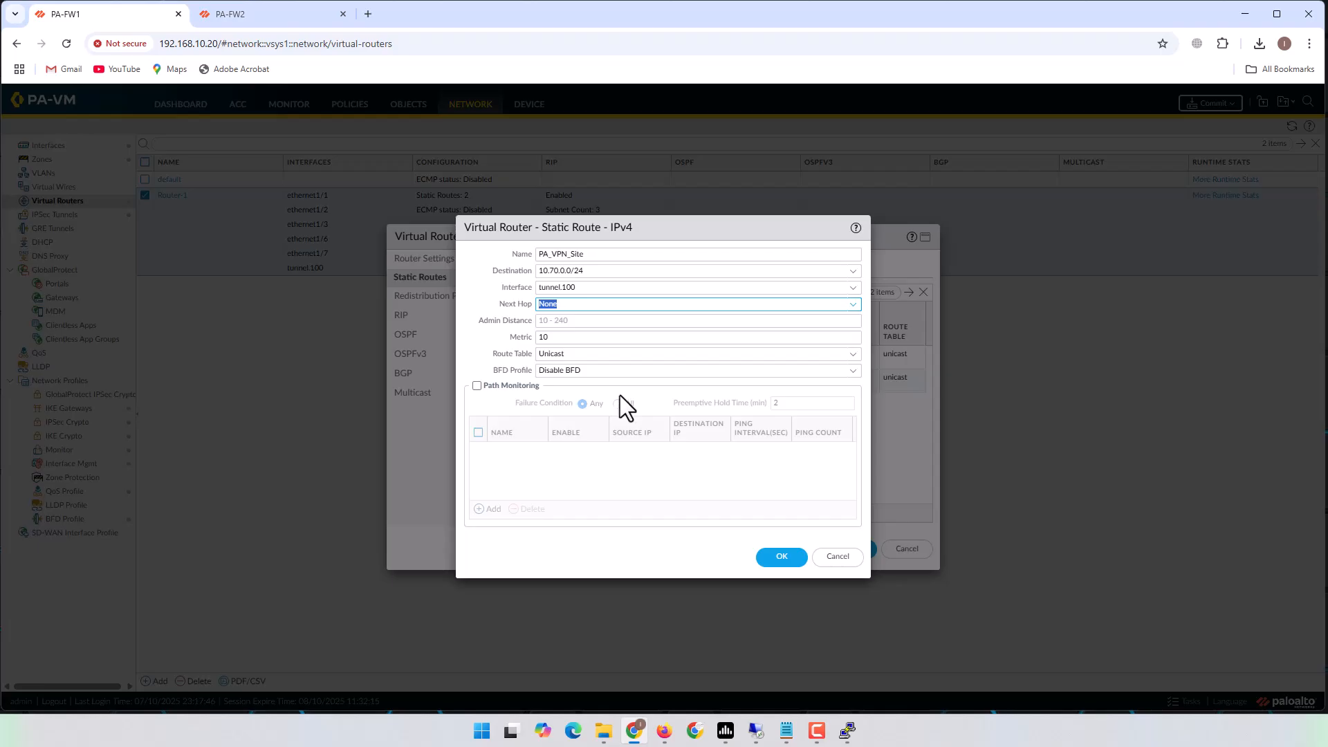
{"action": "left_click", "coordinate": [778, 558]}
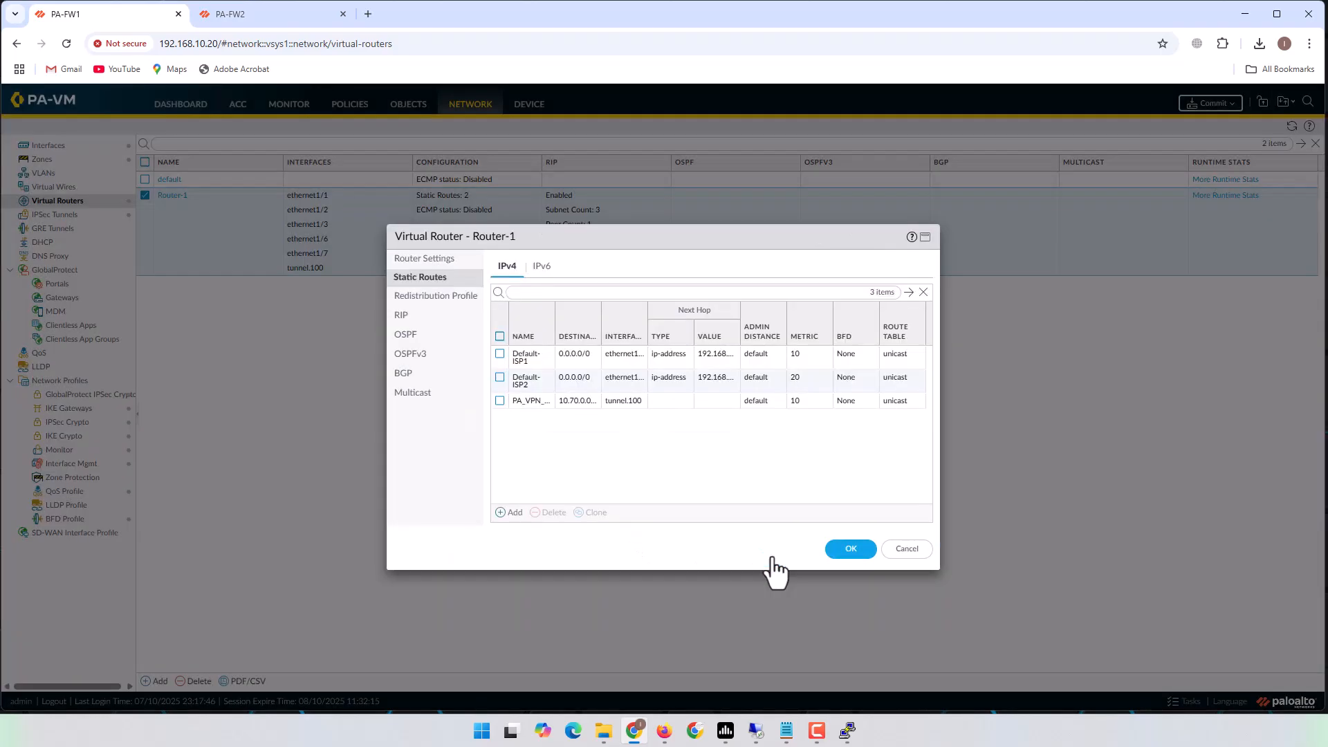
{"action": "left_click", "coordinate": [860, 551]}
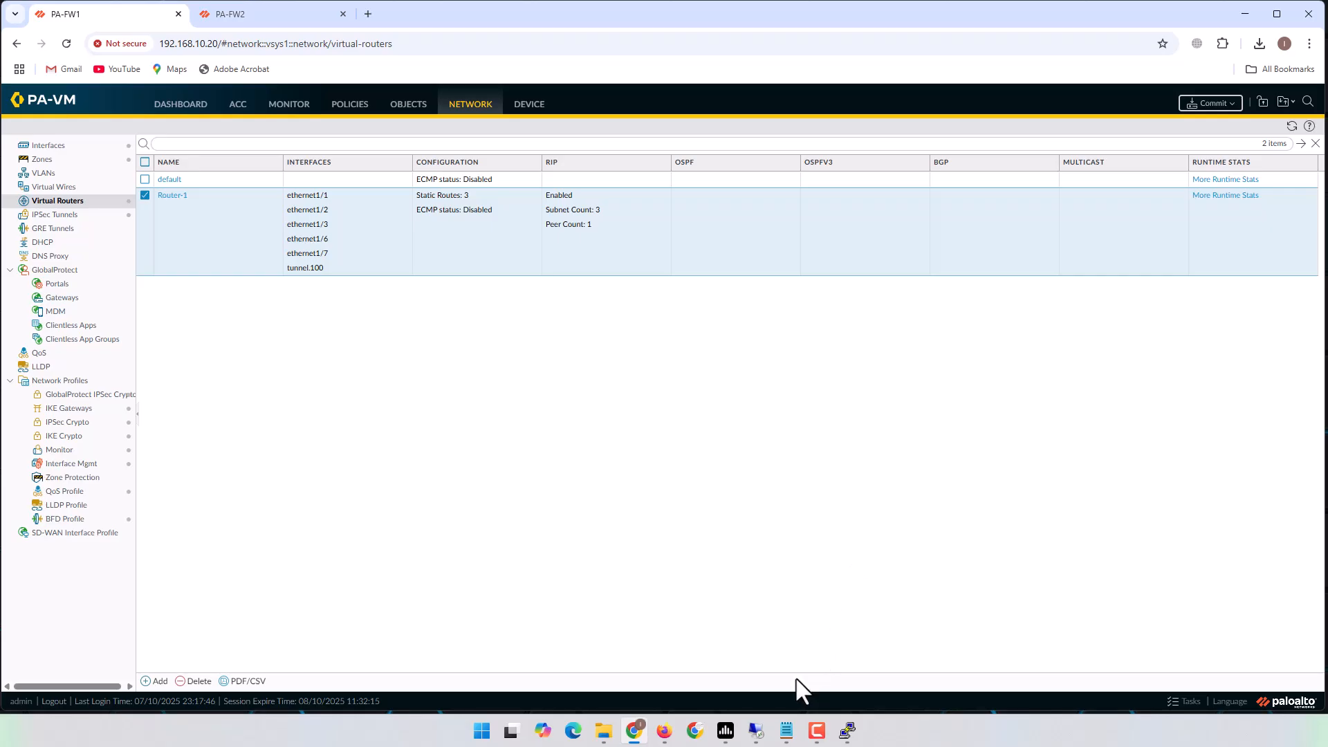
Review the VPN notes, commit PA-FW1's configuration, and move to the PA-FW2 firewall.
{"action": "left_click", "coordinate": [787, 730]}
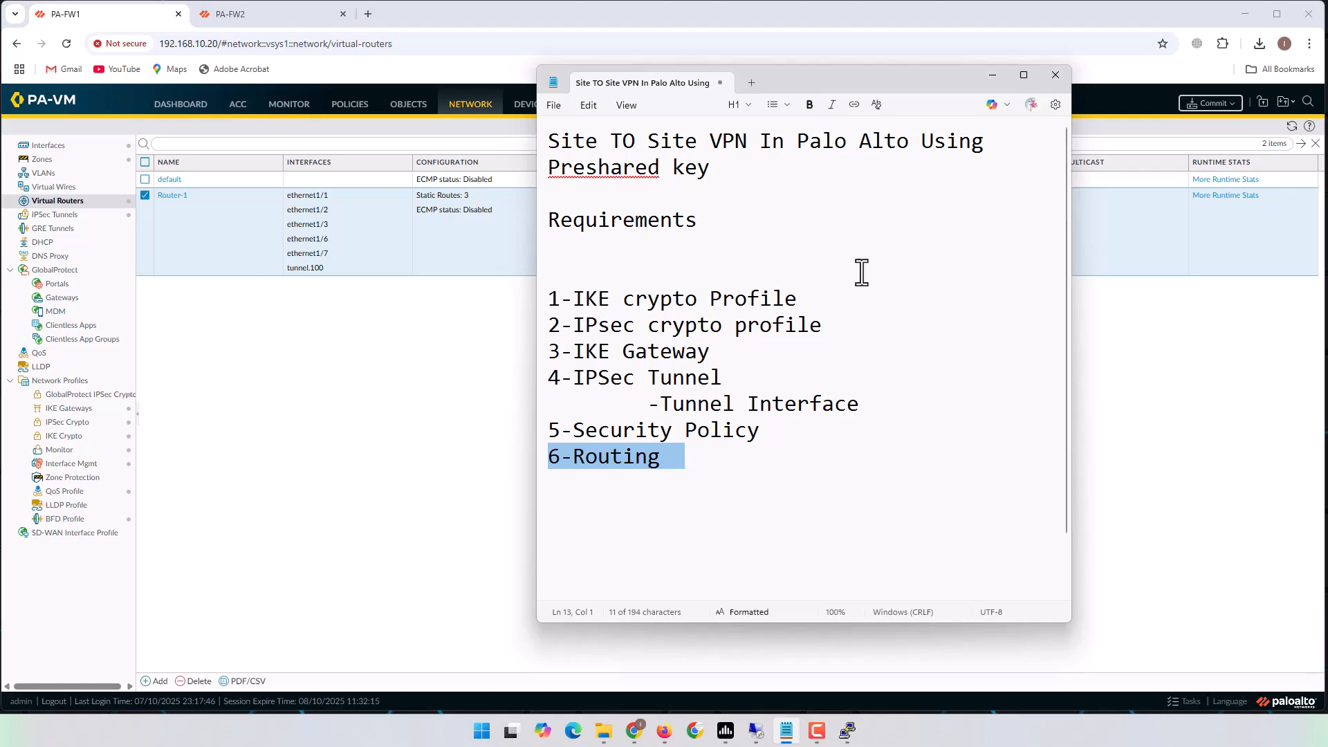
{"action": "left_click", "coordinate": [993, 76]}
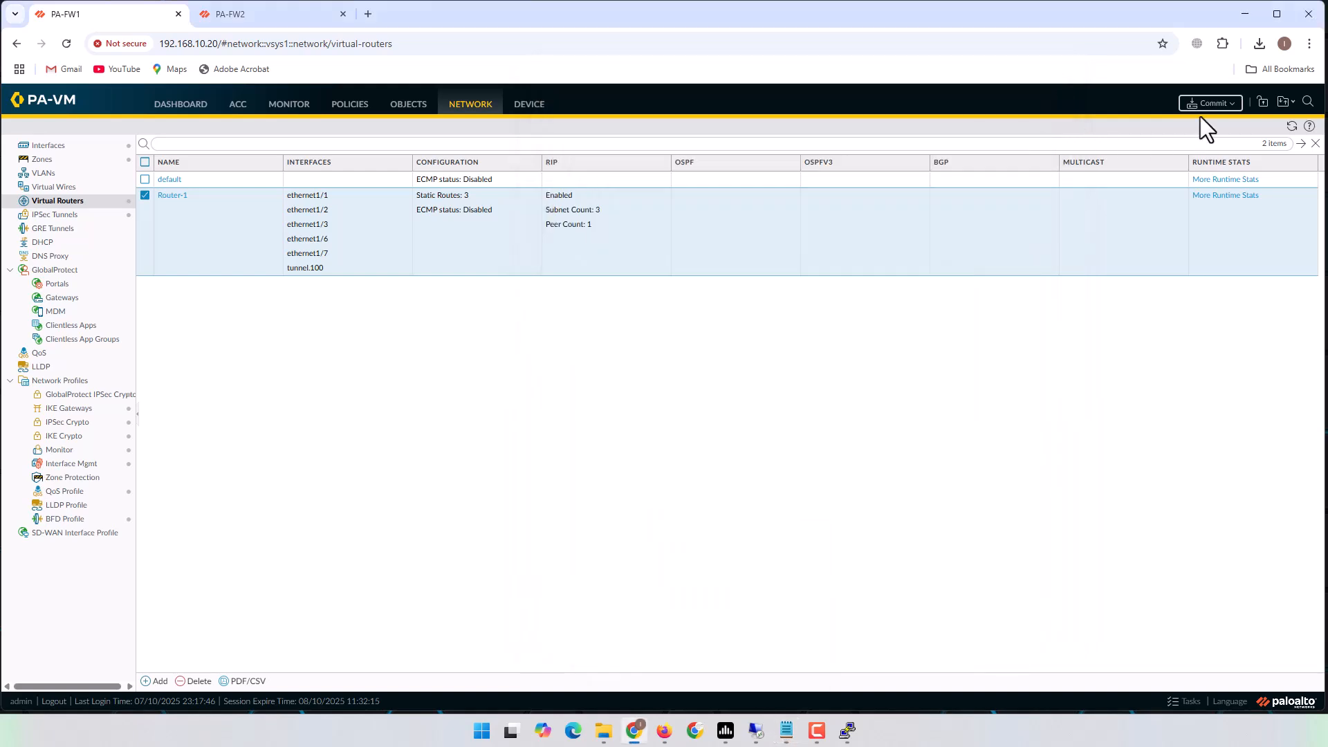
{"action": "left_click", "coordinate": [1212, 105]}
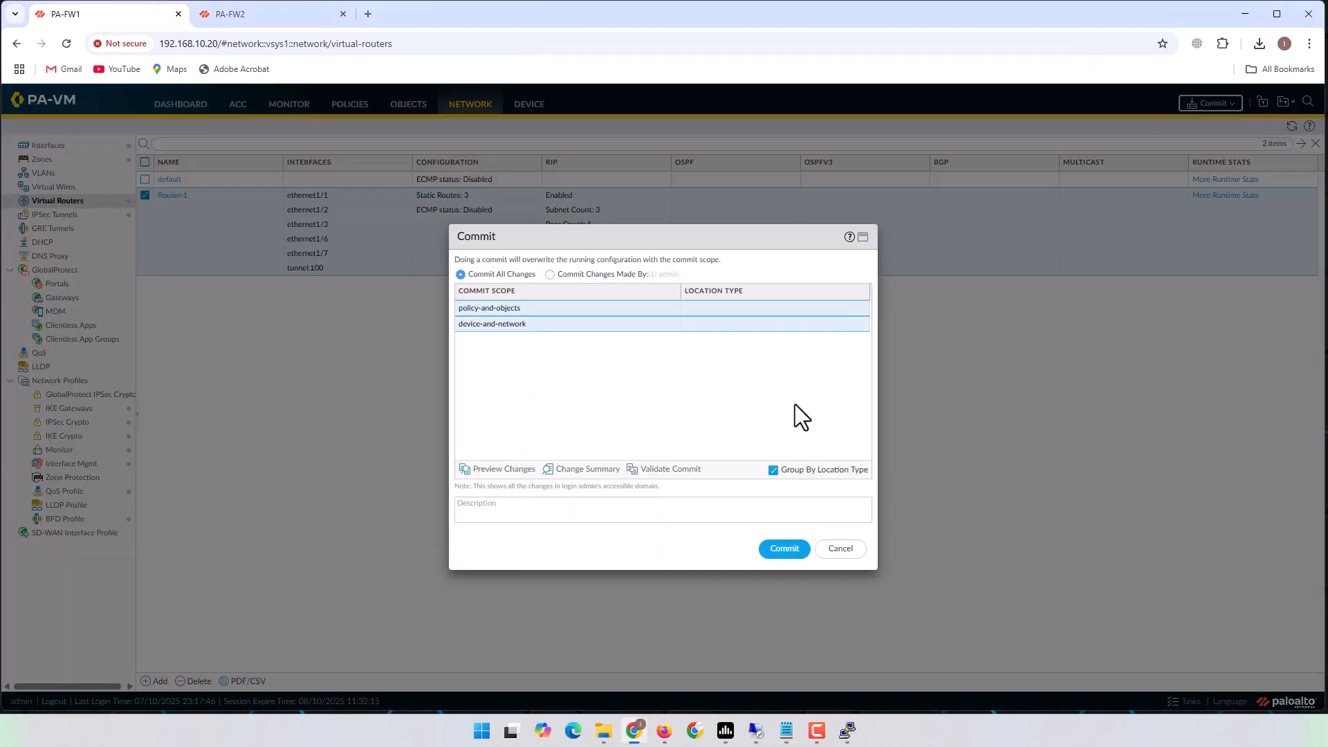
{"action": "left_click", "coordinate": [785, 549]}
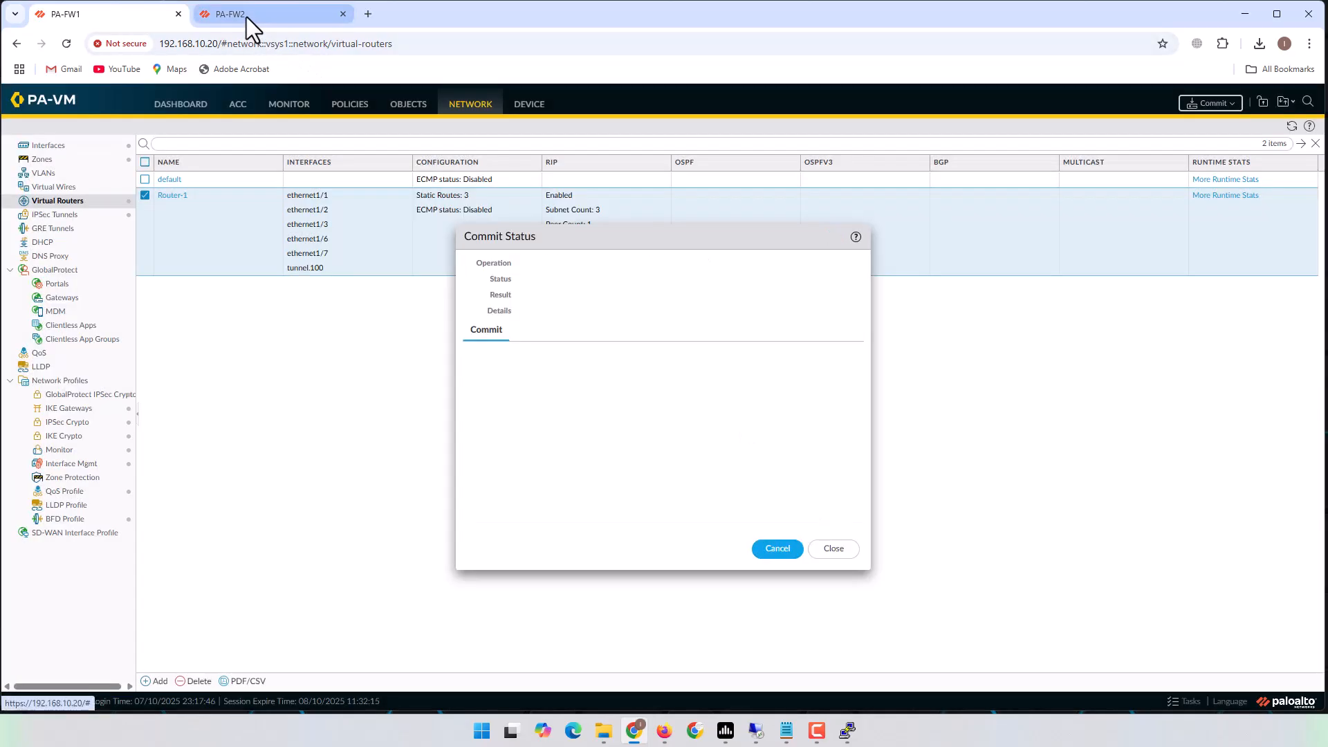
{"action": "left_click", "coordinate": [246, 17]}
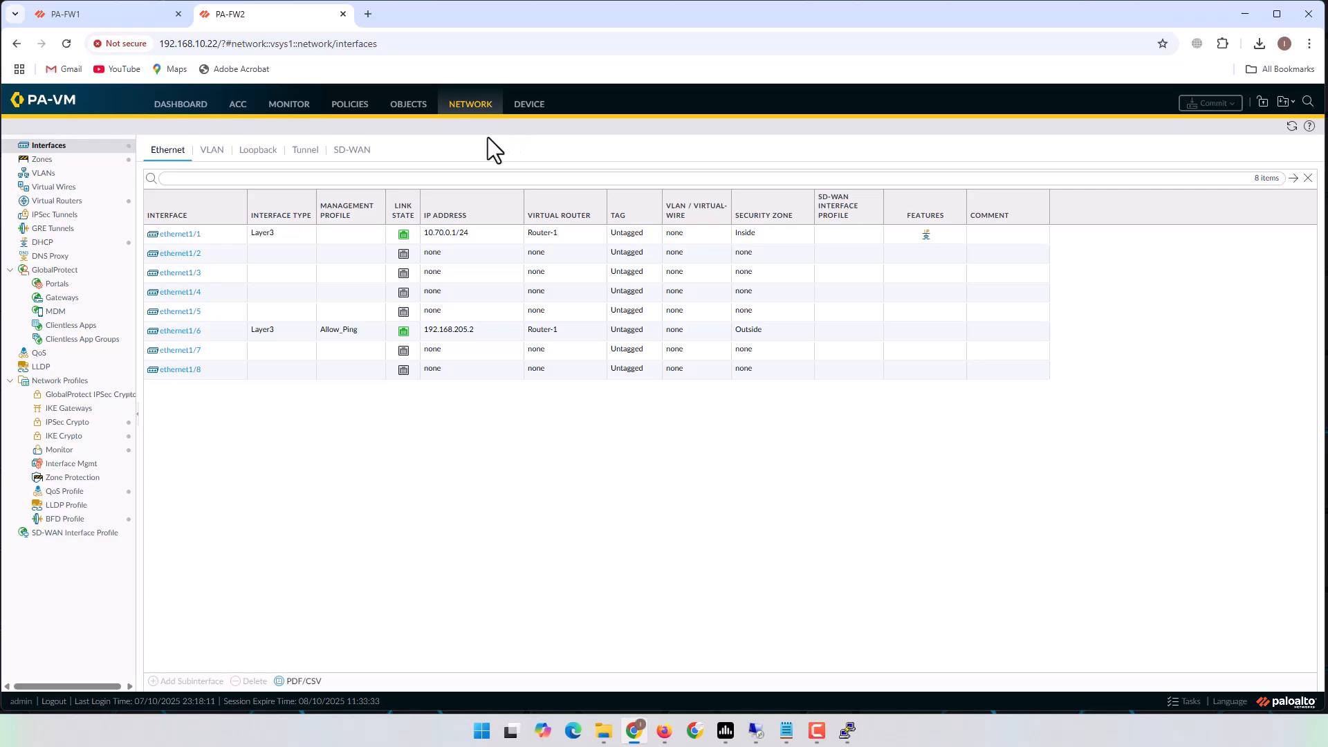
Mark IKE crypto as next in the checklist and start IKE crypto profile PA-FW2_2_PA-FW1.
{"action": "left_click", "coordinate": [785, 730]}
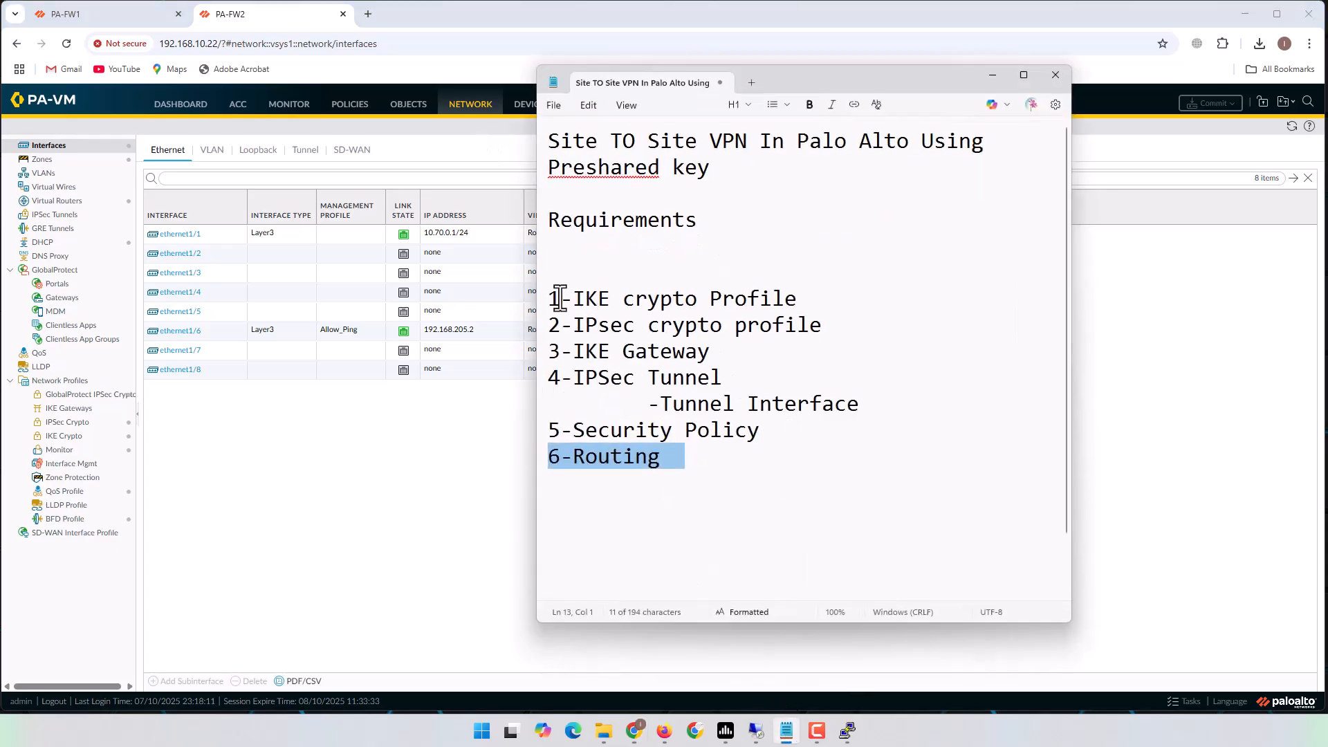
{"action": "left_click_drag", "start_coordinate": [560, 298], "coordinate": [827, 299]}
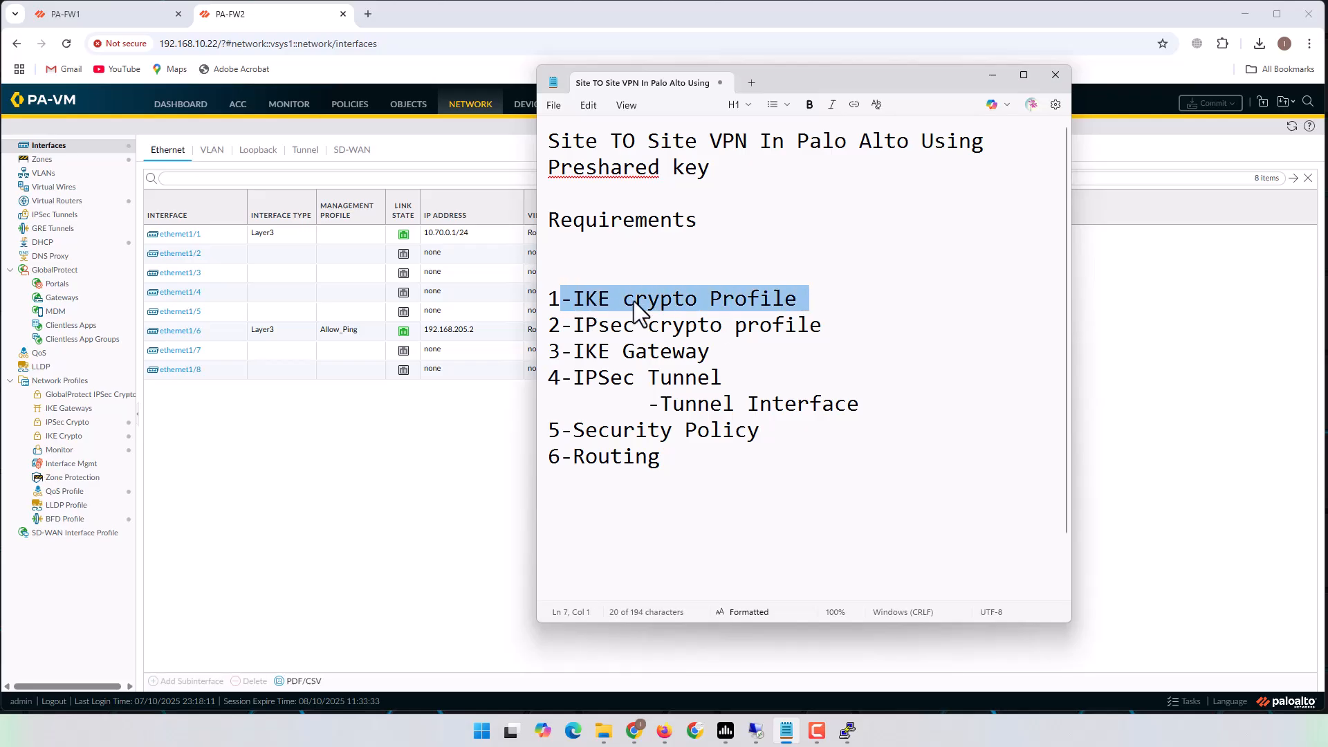
{"action": "left_click", "coordinate": [234, 495]}
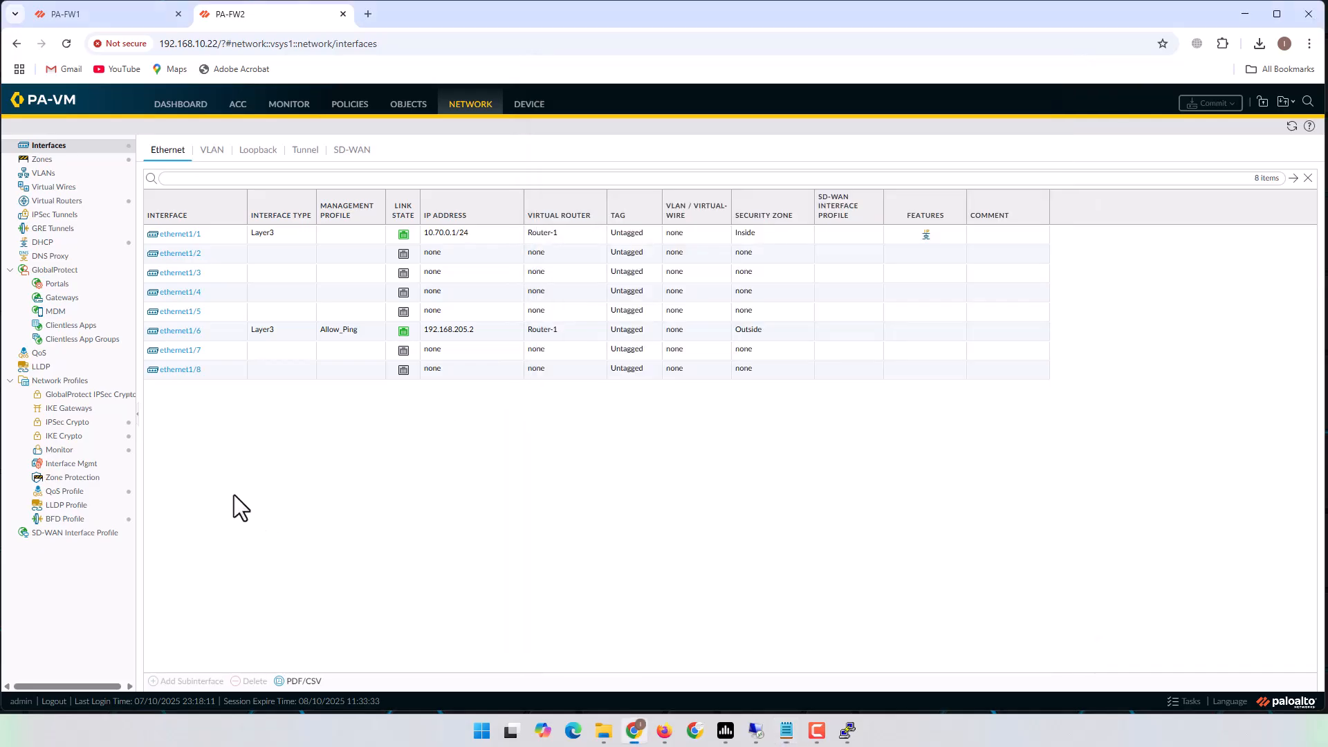
{"action": "left_click", "coordinate": [75, 435]}
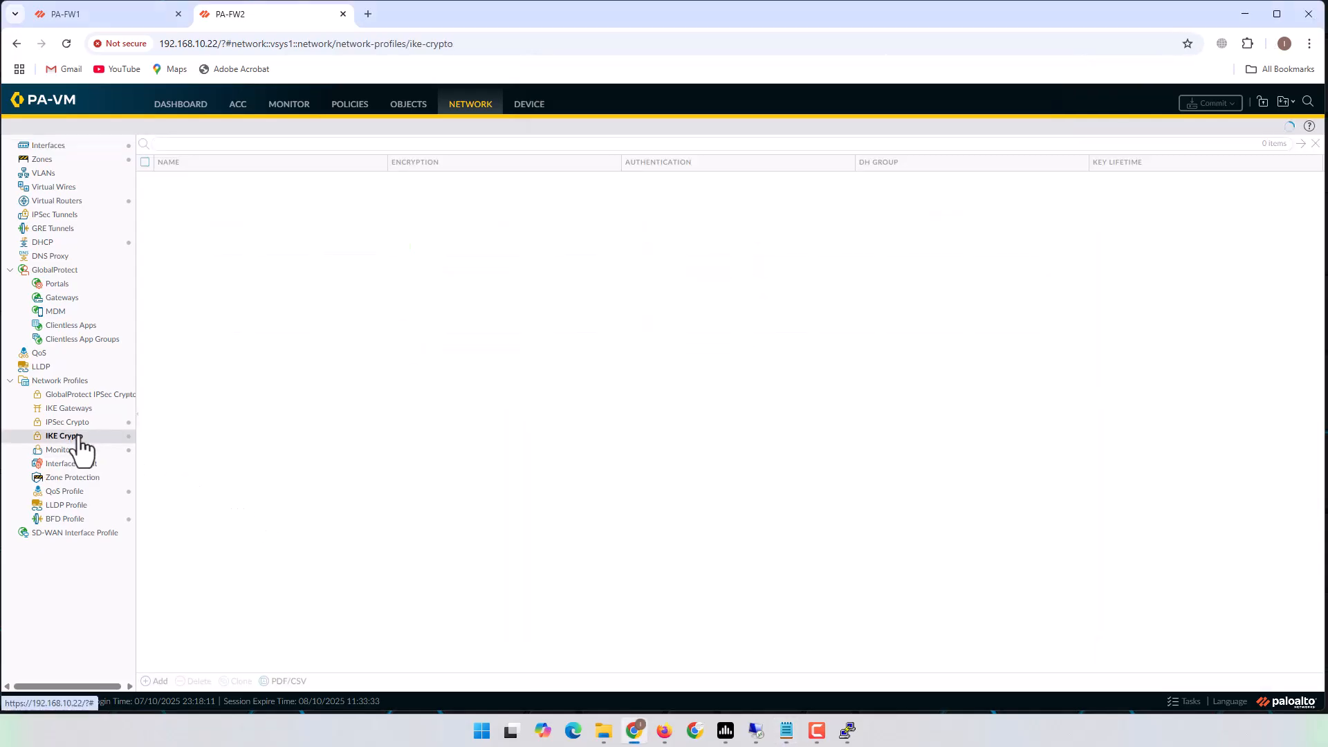
{"action": "left_click", "coordinate": [155, 681]}
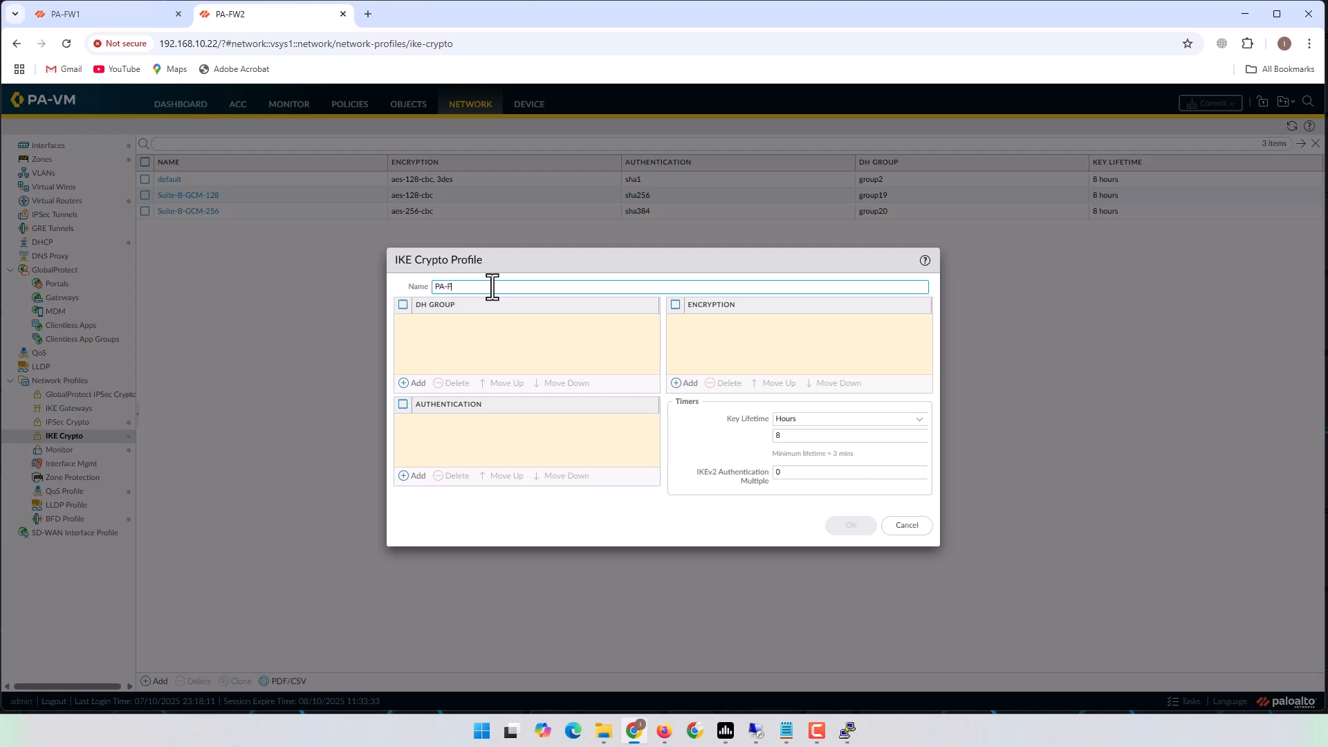
{"action": "type", "text": "W2_2_PA-FW1"}
Give the profile DH group14, sha1 authentication and des encryption, then save it.
{"action": "left_click", "coordinate": [413, 383]}
{"action": "left_click", "coordinate": [437, 386]}
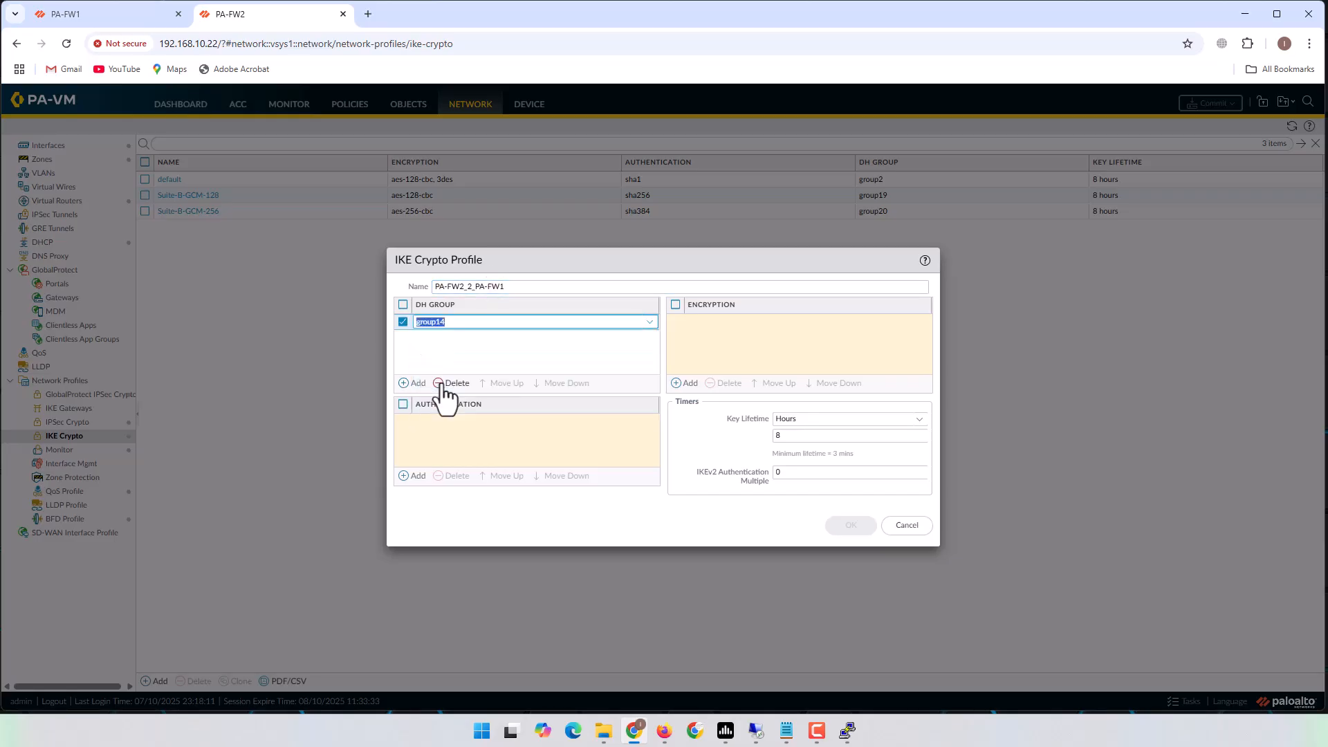
{"action": "left_click", "coordinate": [408, 484]}
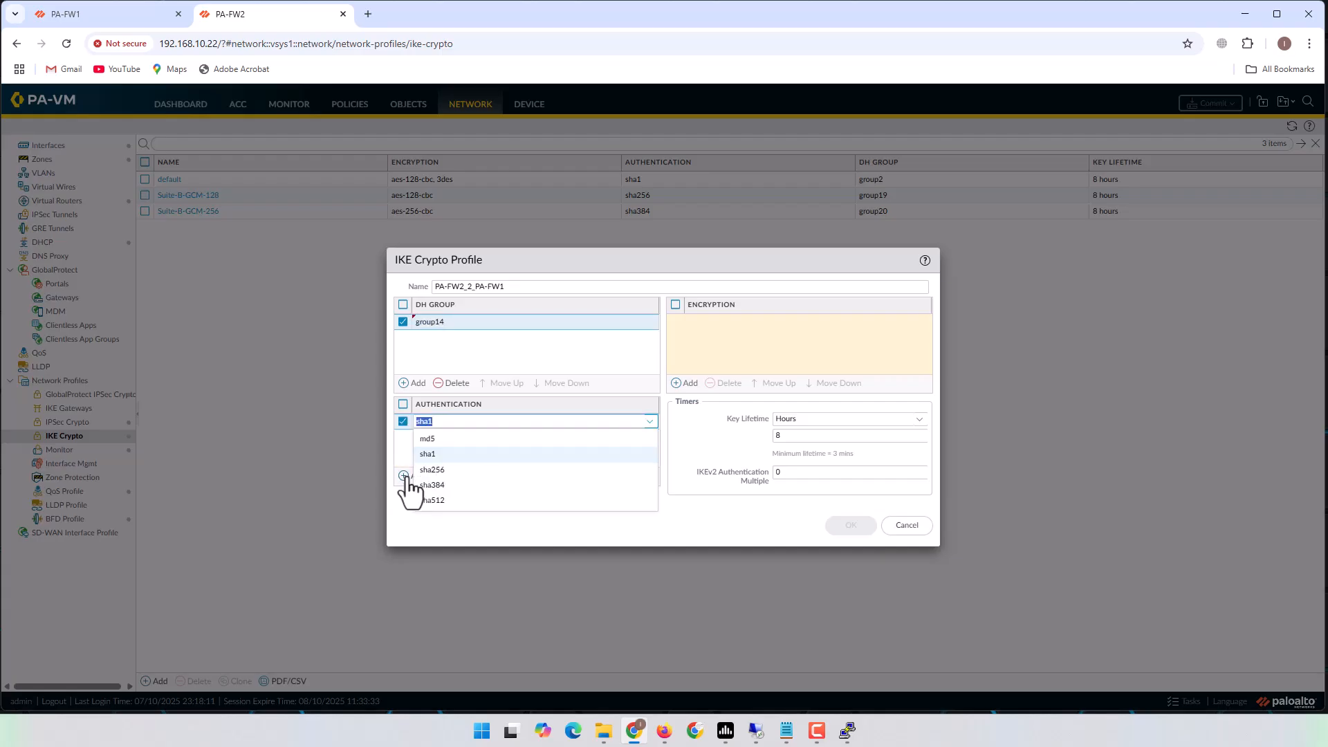
{"action": "left_click", "coordinate": [430, 469]}
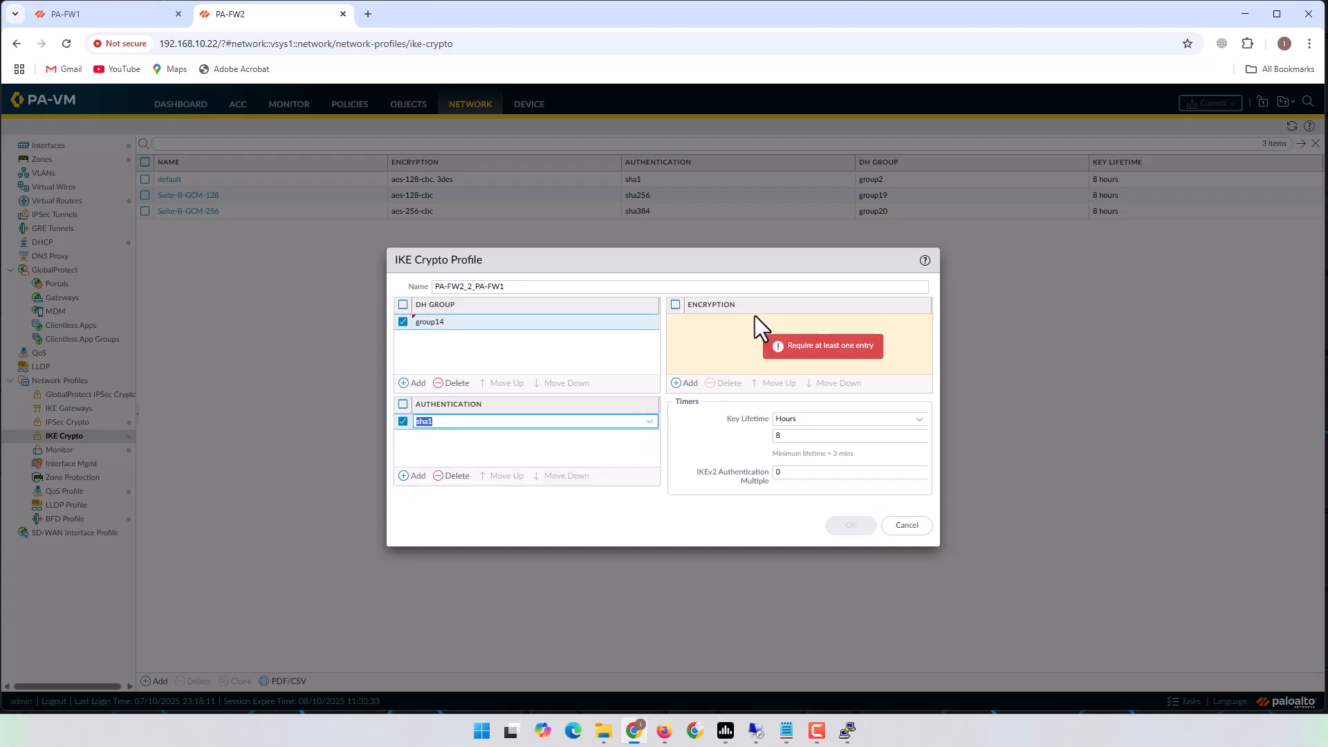
{"action": "left_click", "coordinate": [685, 383]}
{"action": "left_click", "coordinate": [705, 346]}
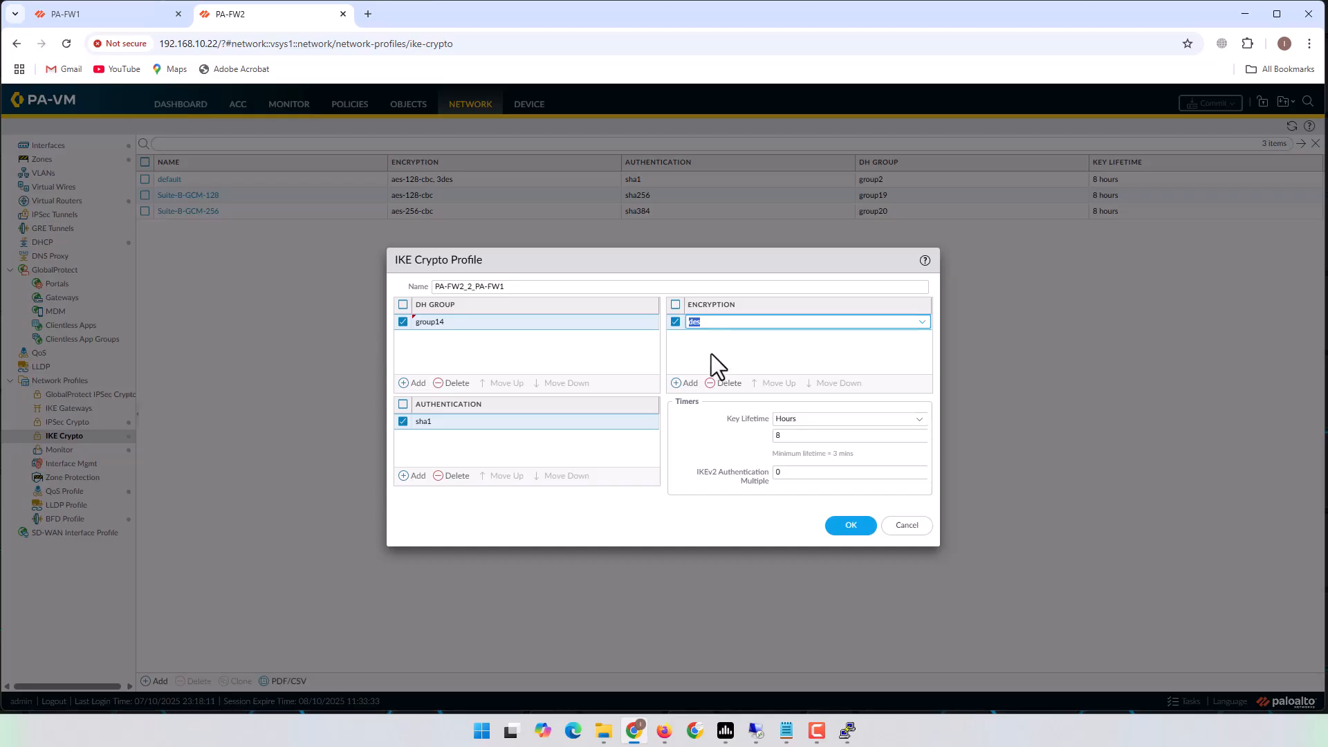
{"action": "left_click", "coordinate": [851, 527]}
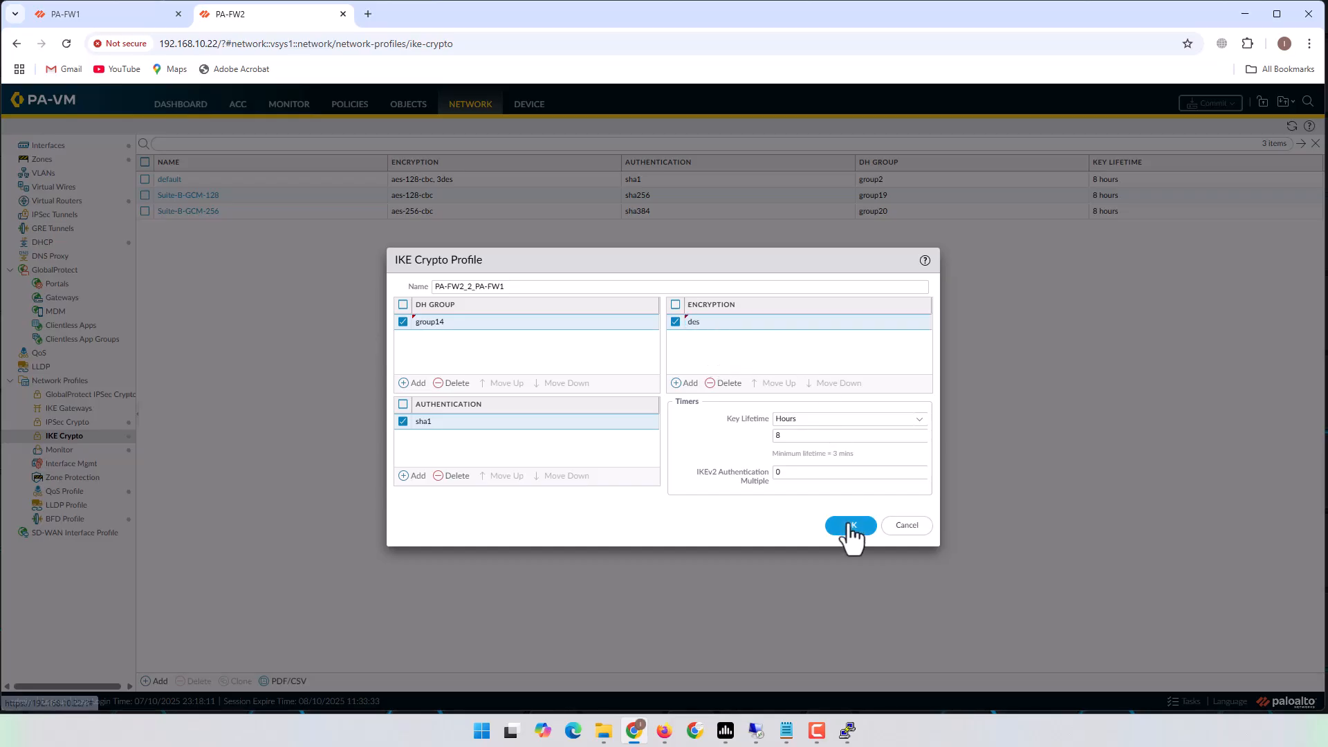
{"action": "left_click_drag", "start_coordinate": [542, 289], "coordinate": [320, 293]}
{"action": "key", "text": "ctrl+c"}
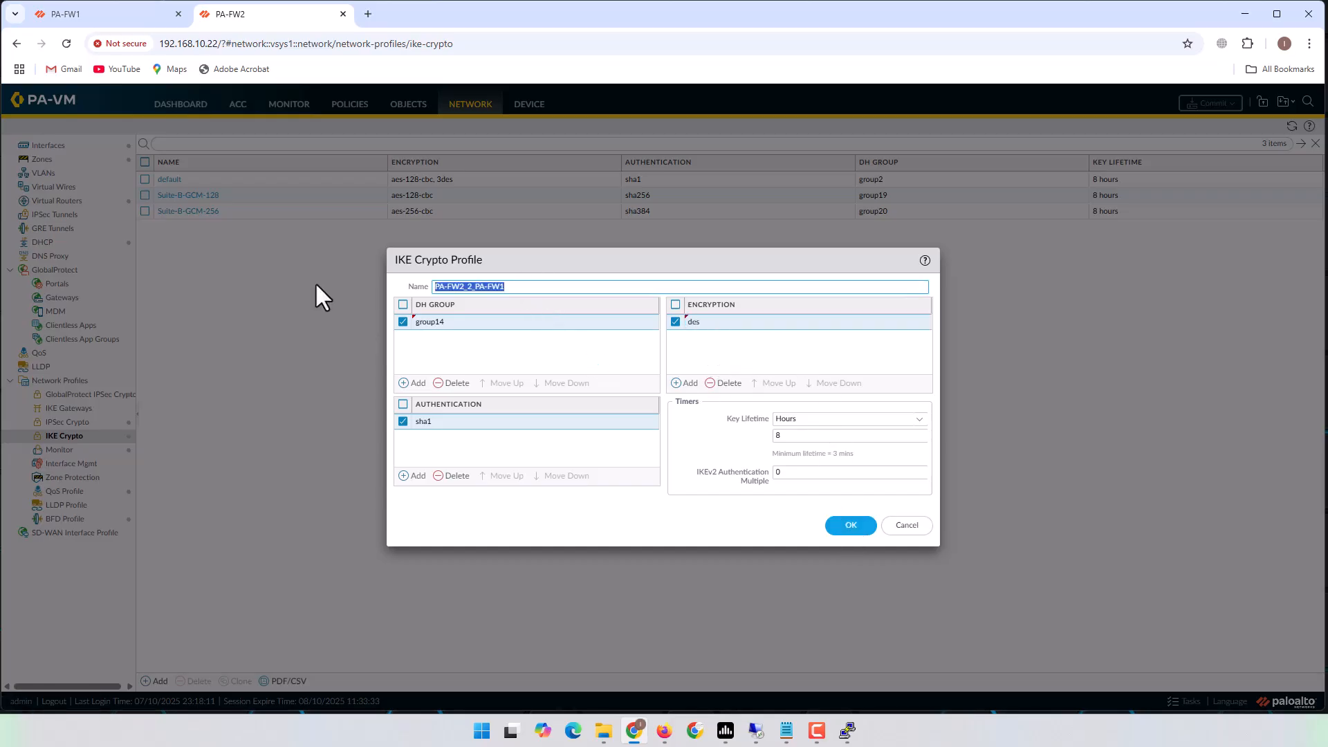
{"action": "left_click", "coordinate": [843, 525]}
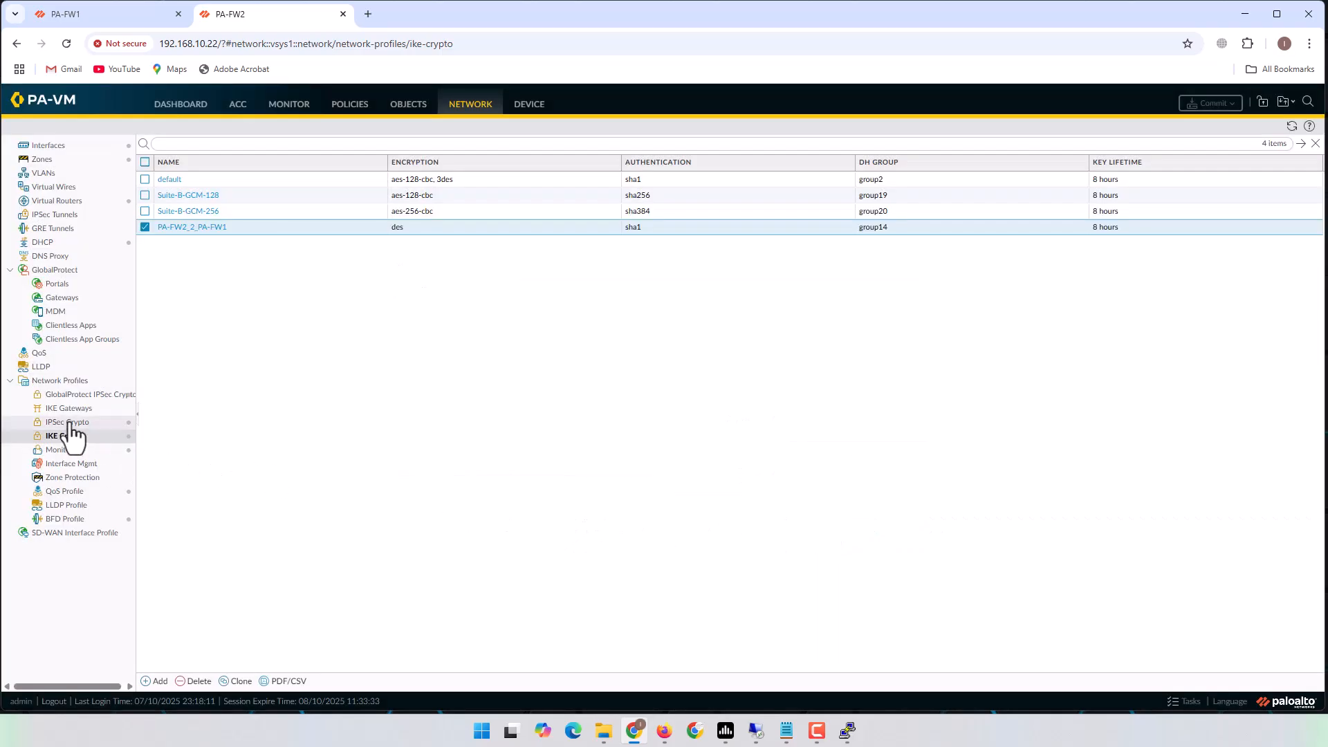
Create IPSec crypto profile PA-FW2_2_PA-FW1 with des encryption, sha1 authentication and DH group14.
{"action": "left_click", "coordinate": [68, 422]}
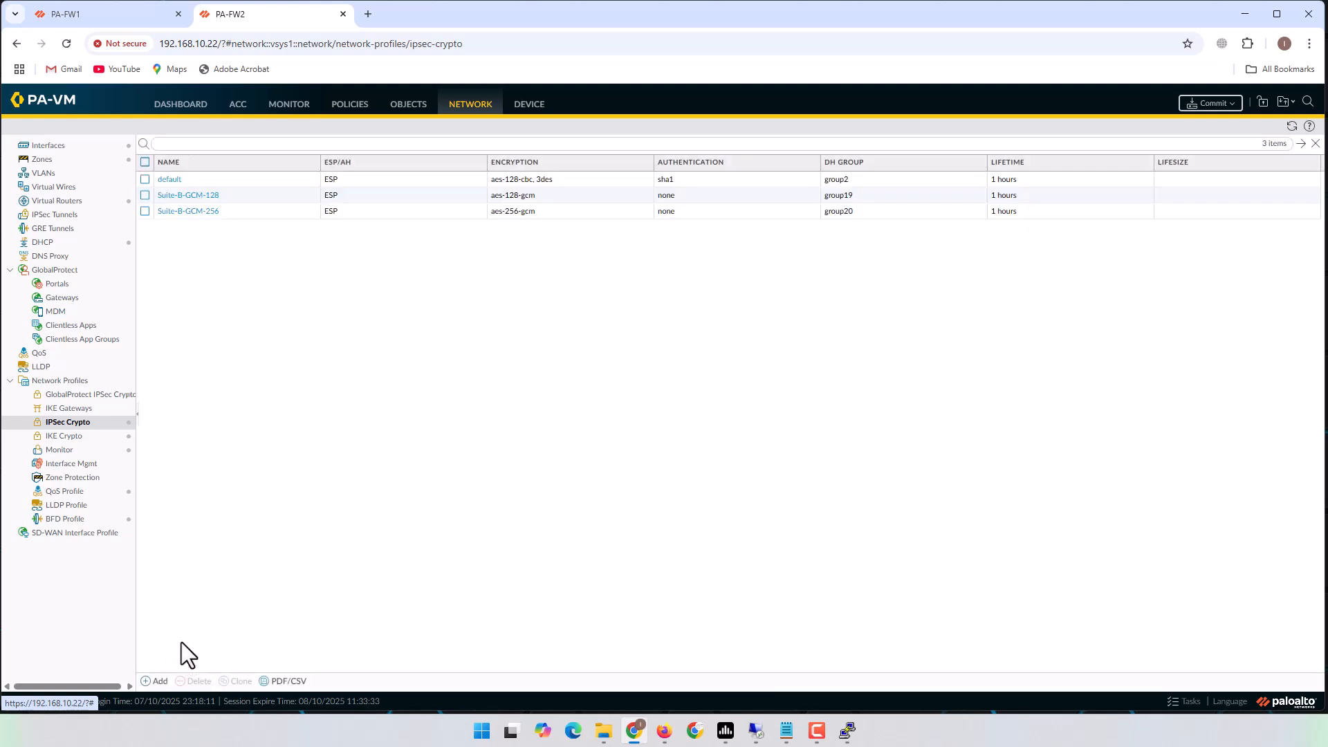
{"action": "left_click", "coordinate": [156, 681]}
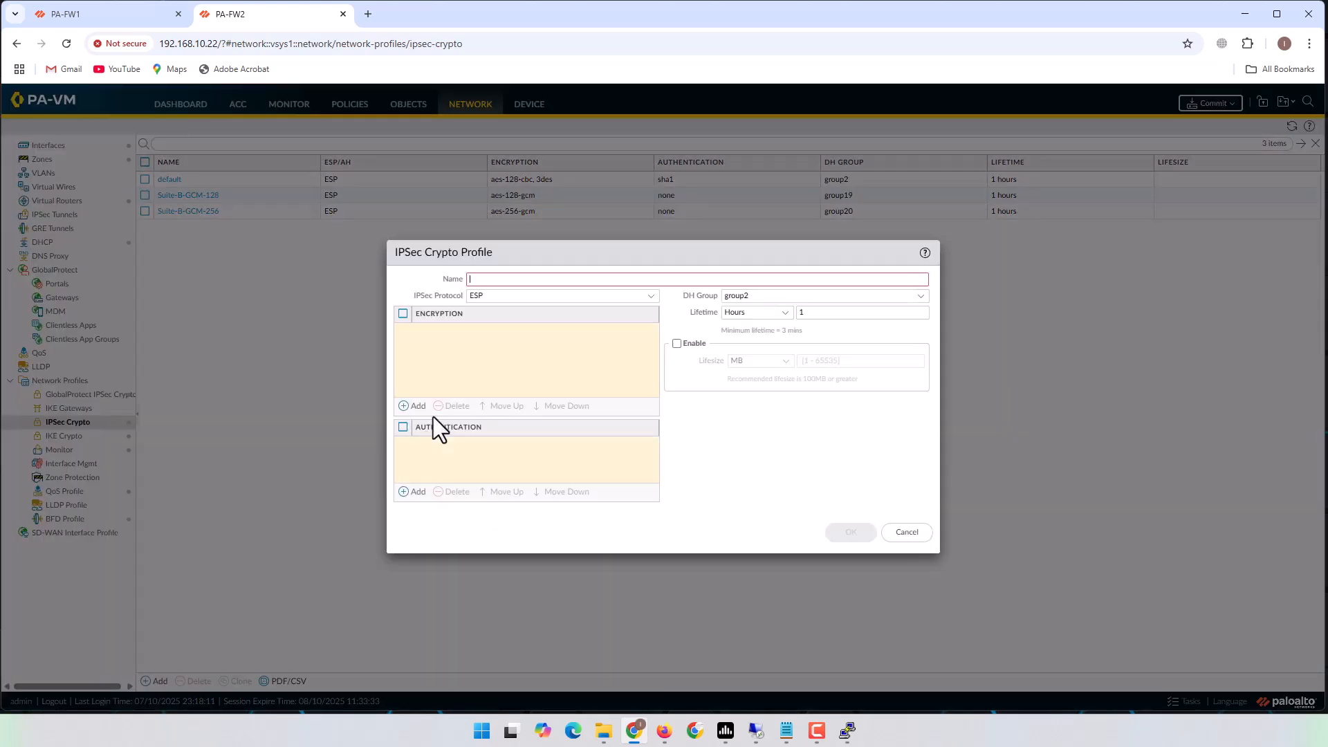
{"action": "key", "text": "ctrl+v"}
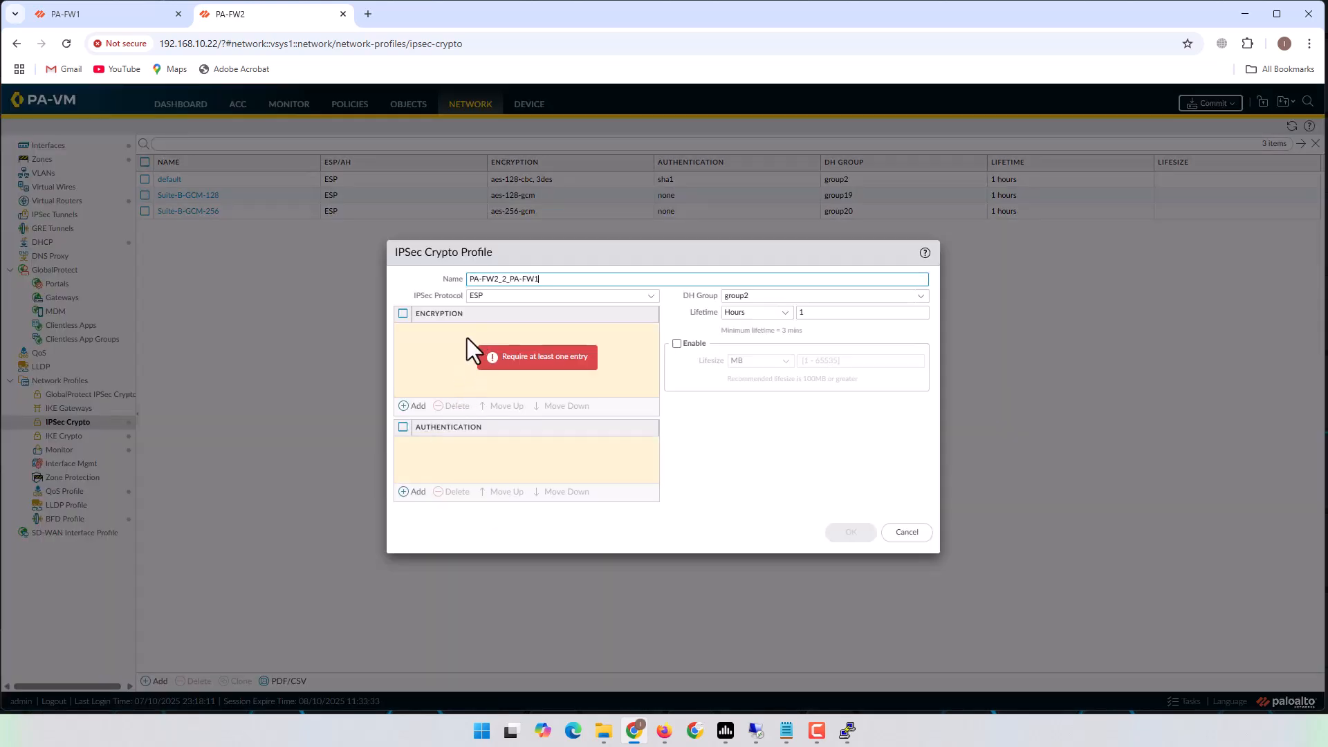
{"action": "left_click", "coordinate": [418, 406]}
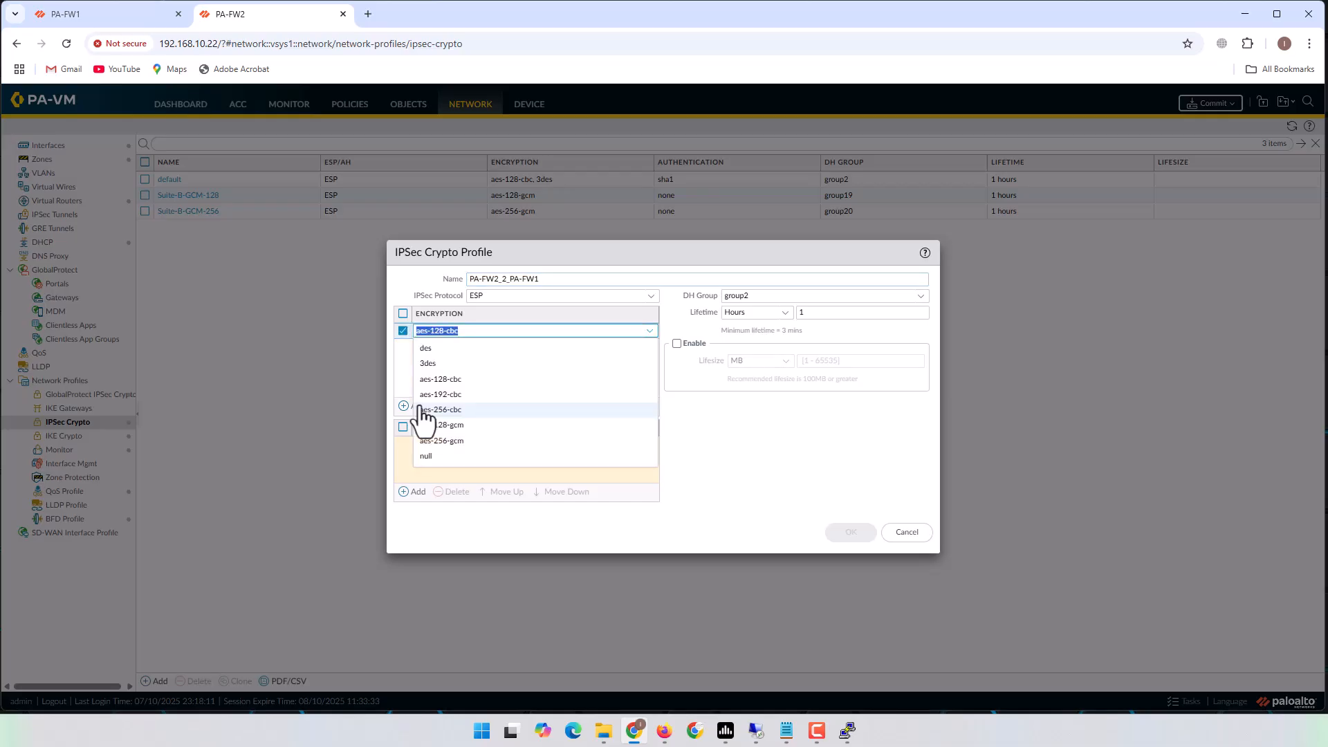
{"action": "left_click", "coordinate": [429, 350]}
{"action": "left_click", "coordinate": [413, 491]}
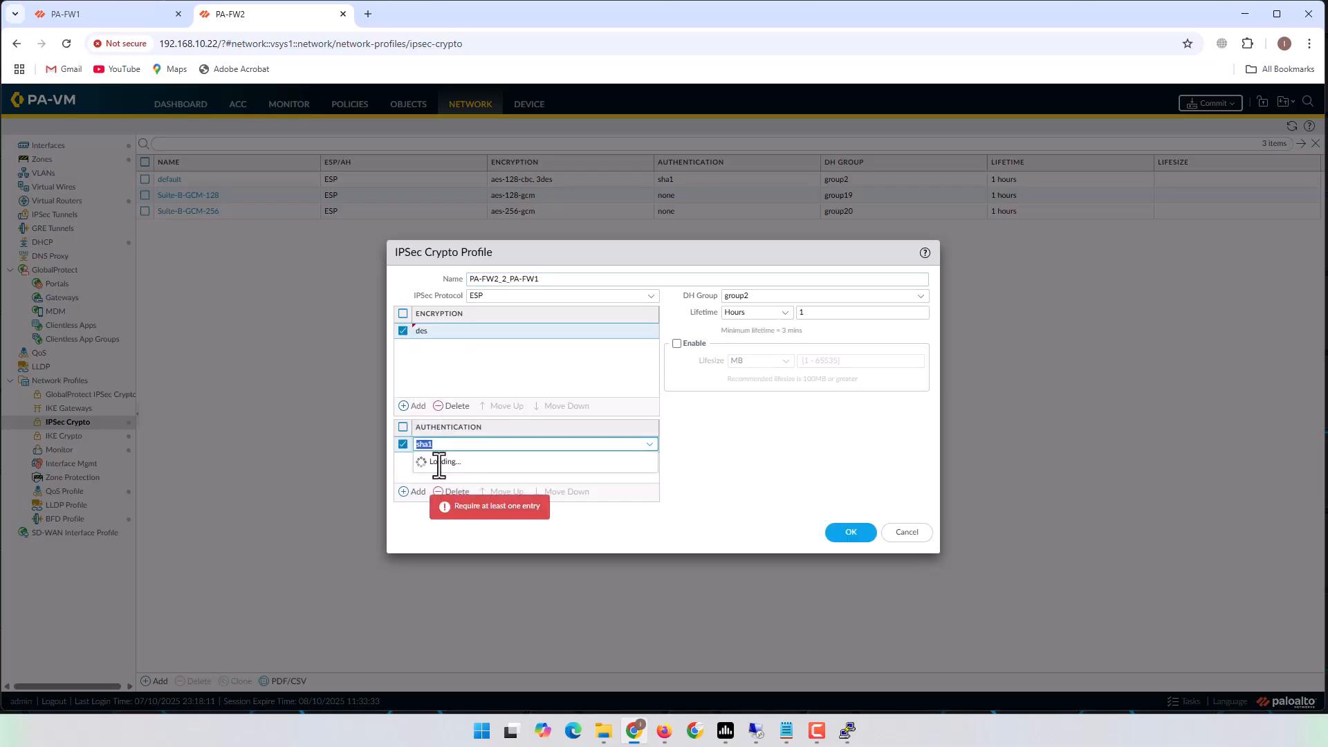
{"action": "left_click", "coordinate": [442, 492]}
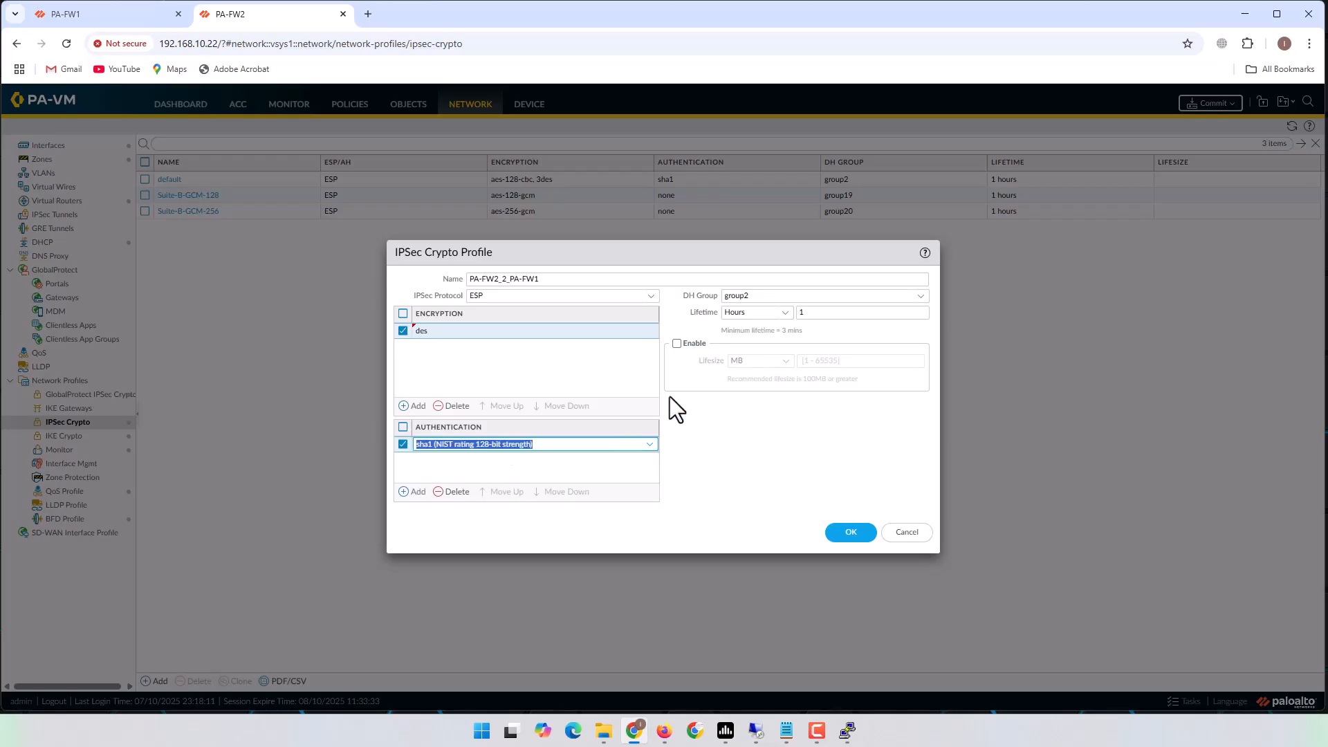
{"action": "left_click", "coordinate": [921, 297]}
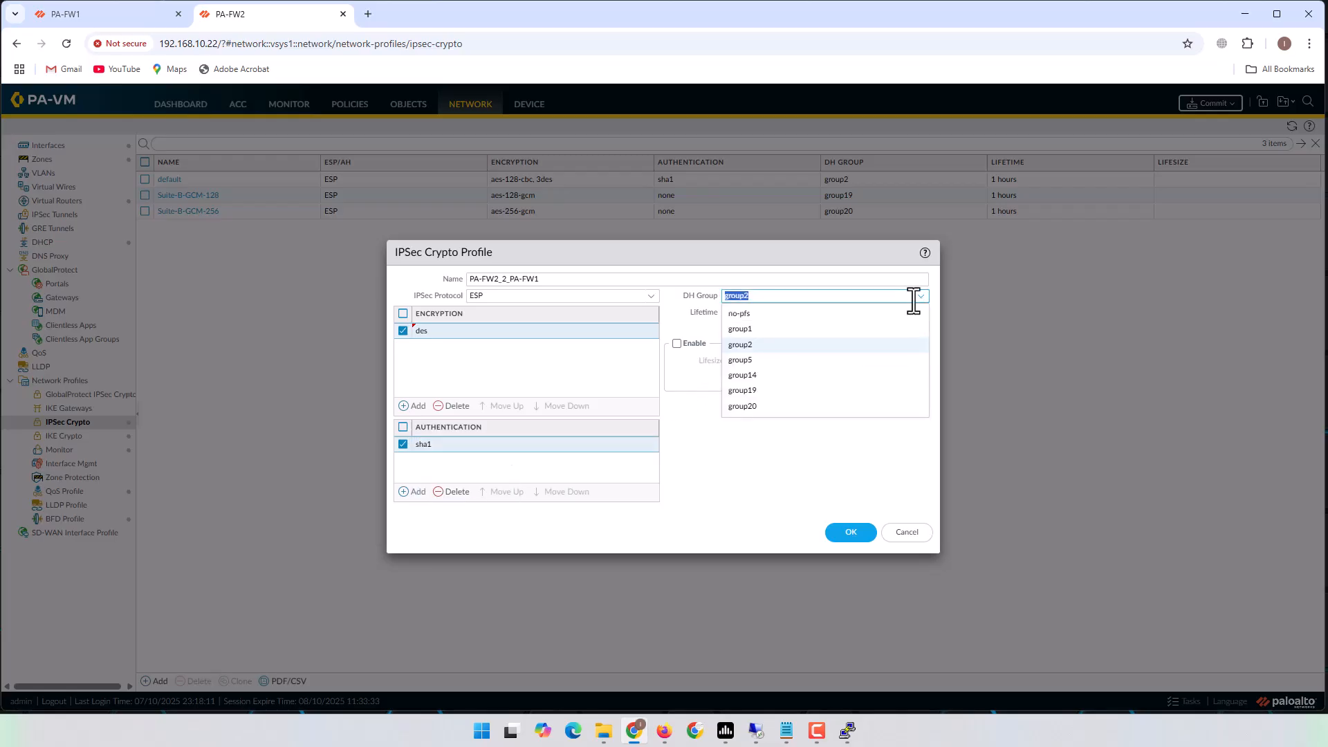
{"action": "left_click", "coordinate": [768, 387]}
{"action": "left_click", "coordinate": [854, 531]}
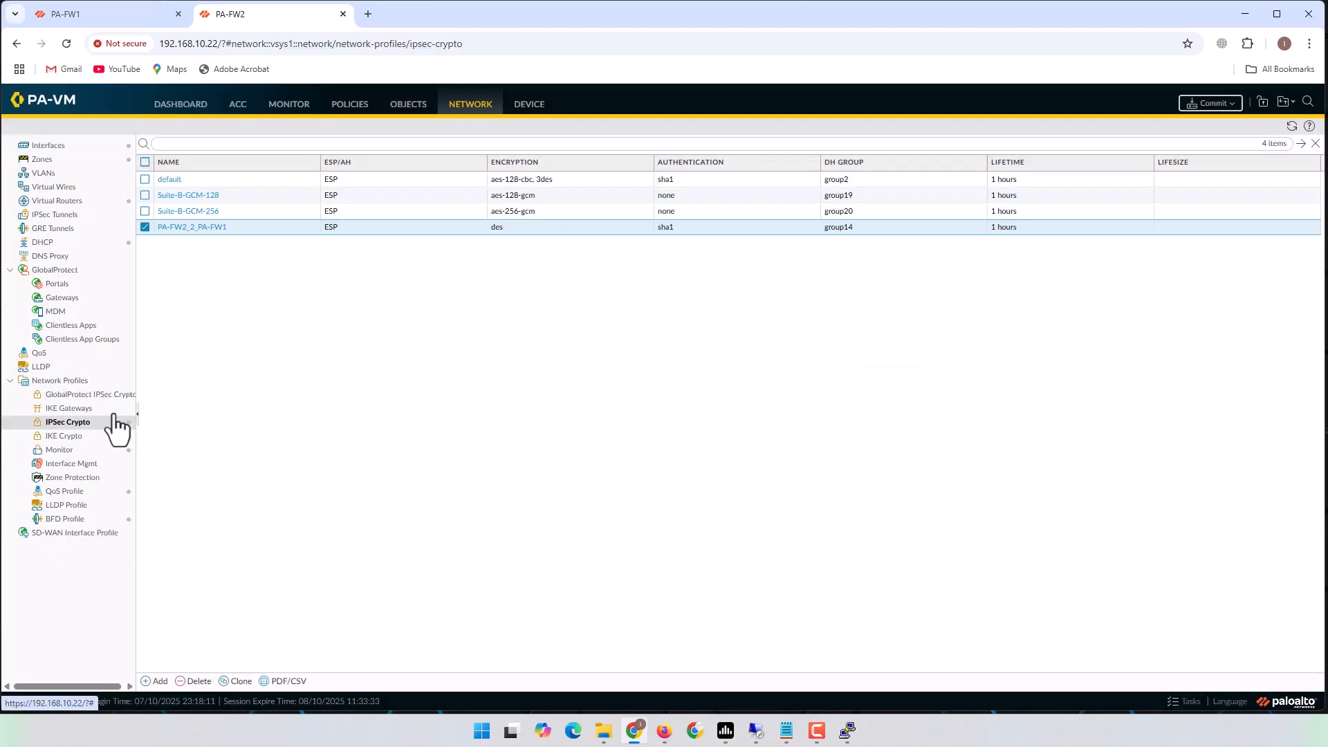
Start IKE gateway PA-FW2_2_PA-FW1: IKEv2 only, interface ethernet1/6, local IP 192.168.205.2.
{"action": "left_click", "coordinate": [65, 408]}
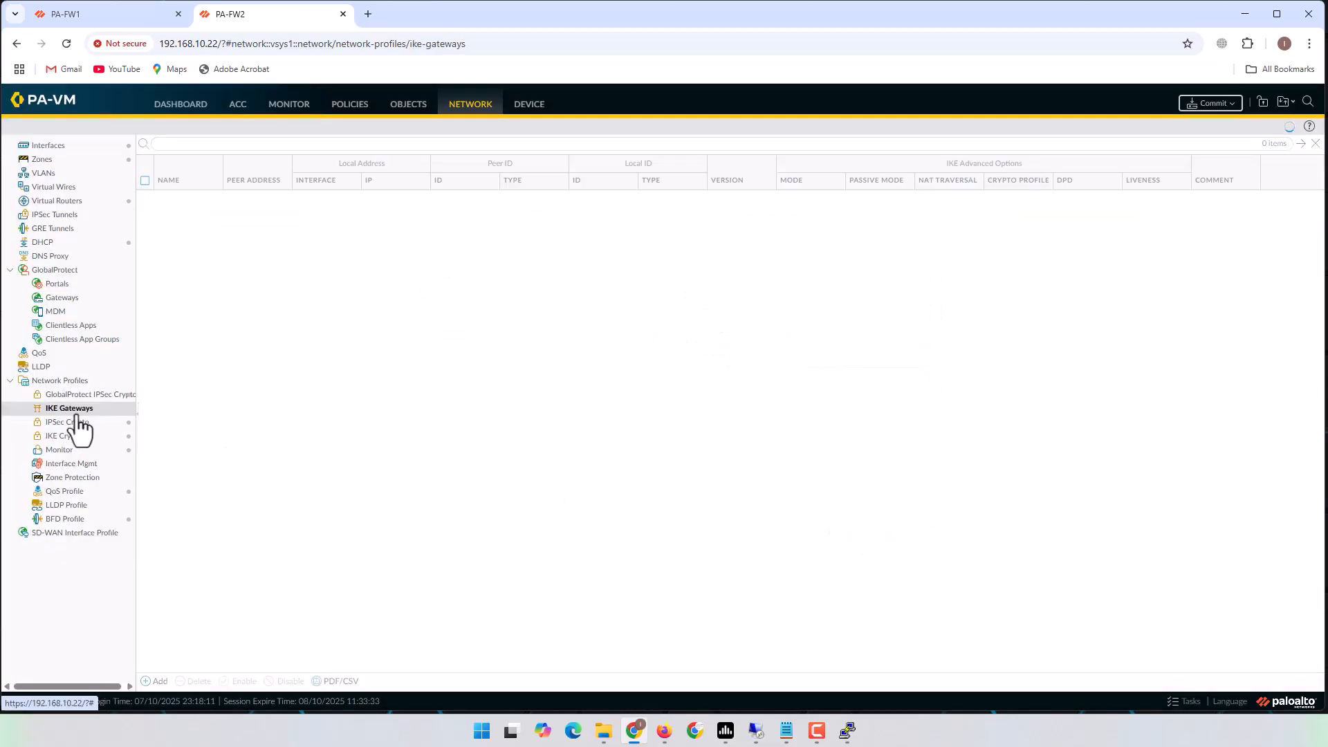
{"action": "left_click", "coordinate": [155, 681]}
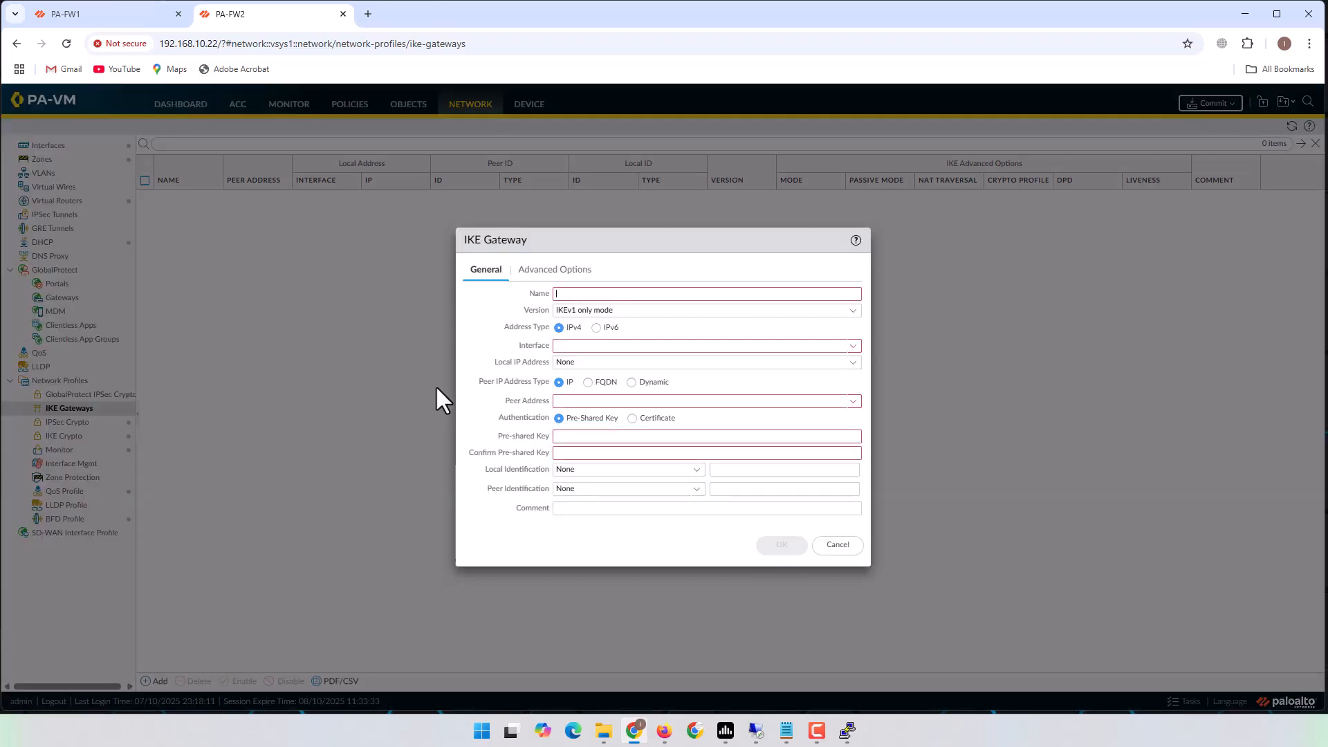
{"action": "key", "text": "ctrl+v"}
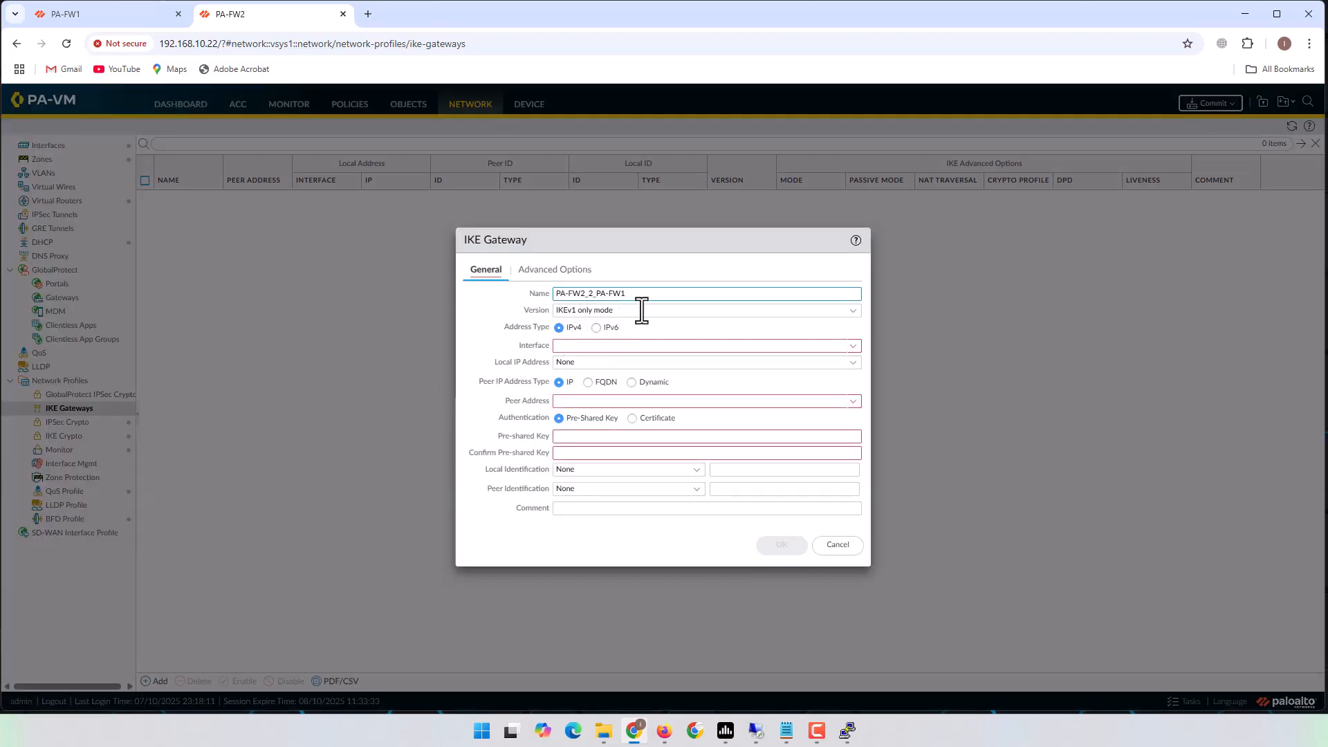
{"action": "left_click", "coordinate": [851, 310]}
{"action": "left_click", "coordinate": [608, 344]}
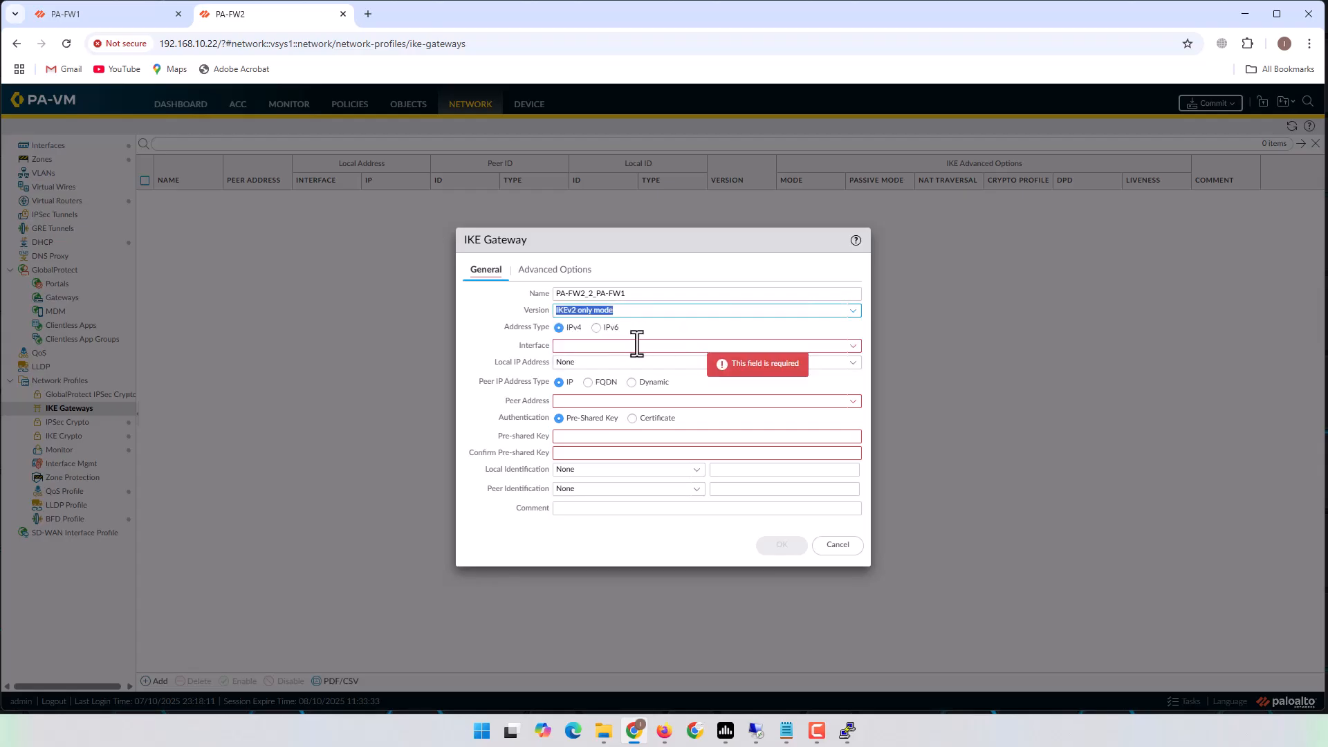
{"action": "left_click", "coordinate": [851, 346]}
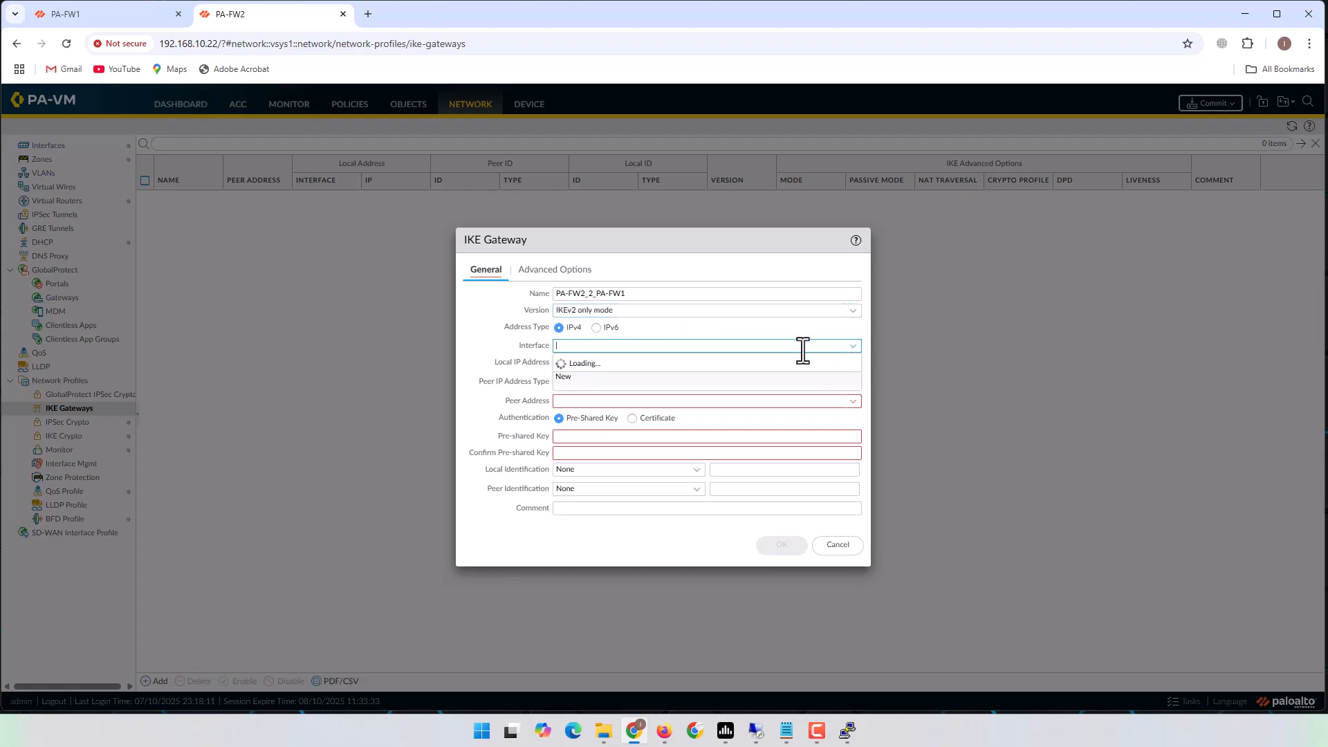
{"action": "left_click", "coordinate": [605, 380]}
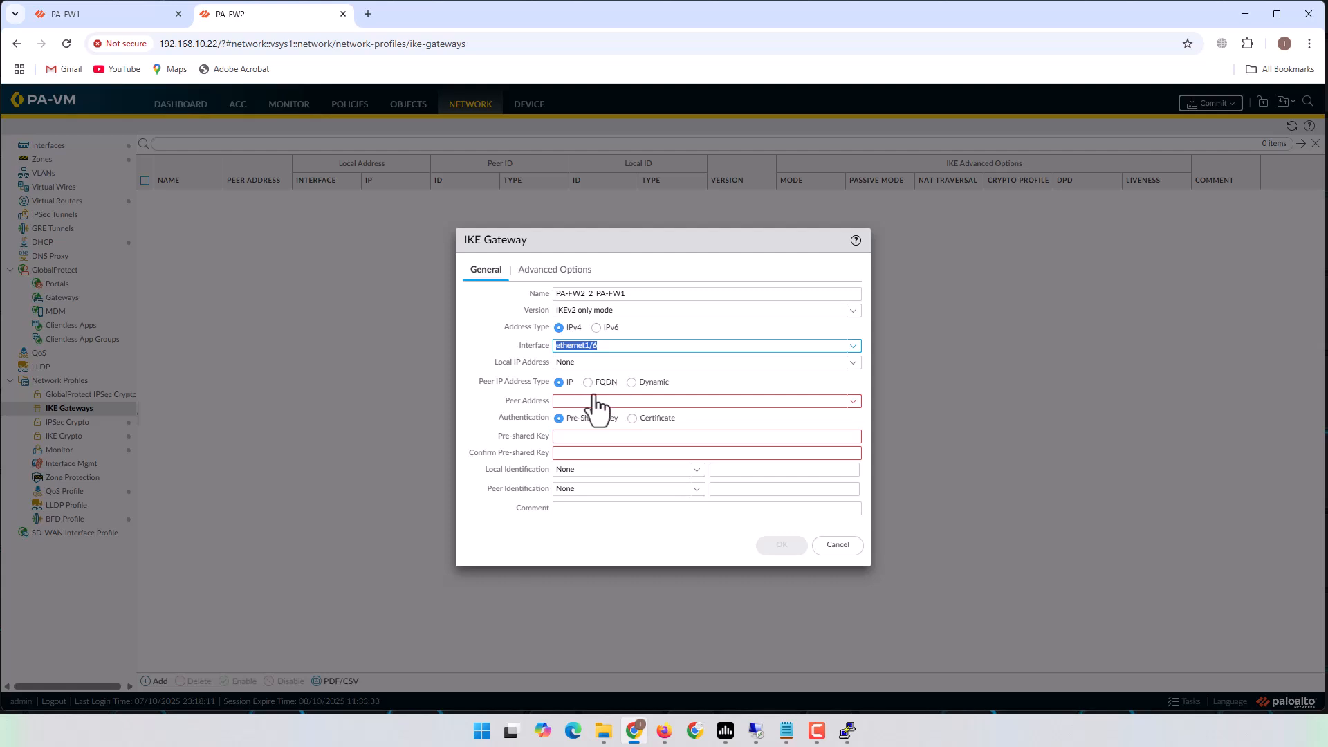
{"action": "left_click", "coordinate": [853, 403]}
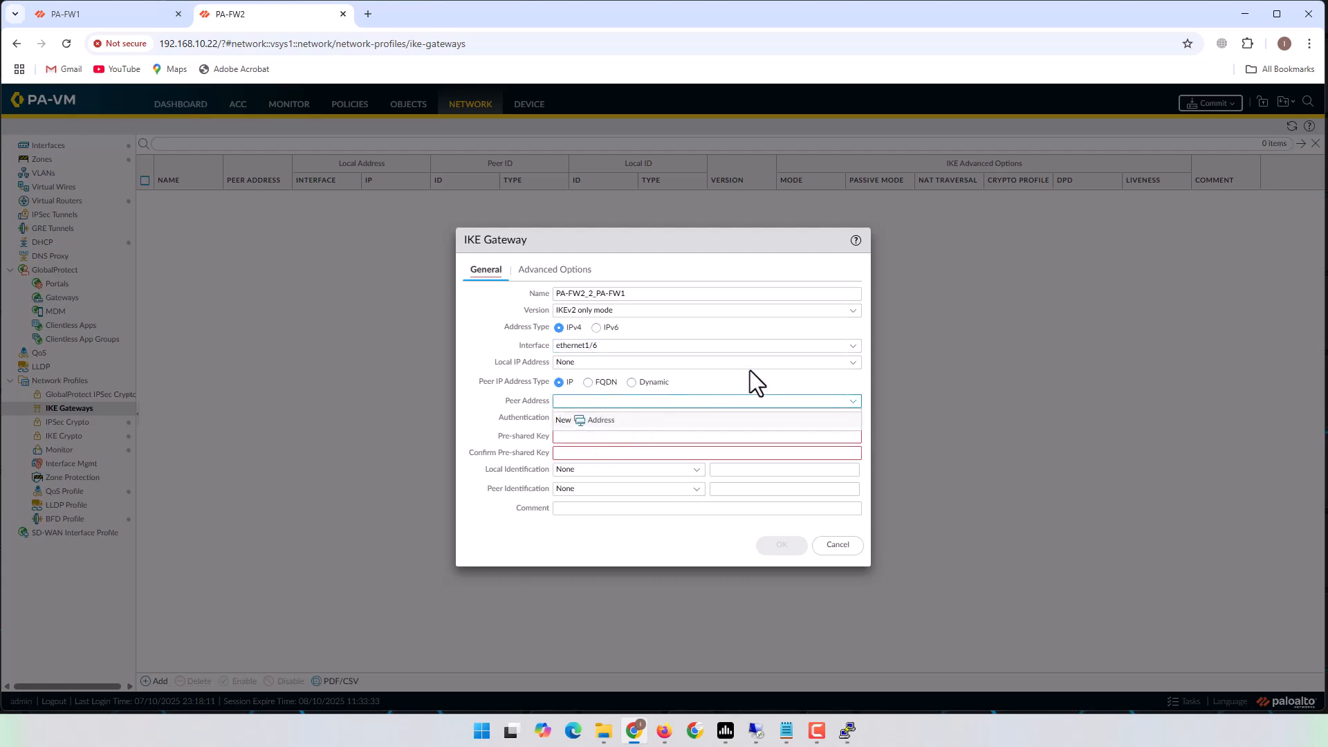
{"action": "left_click", "coordinate": [854, 363]}
{"action": "left_click", "coordinate": [594, 395]}
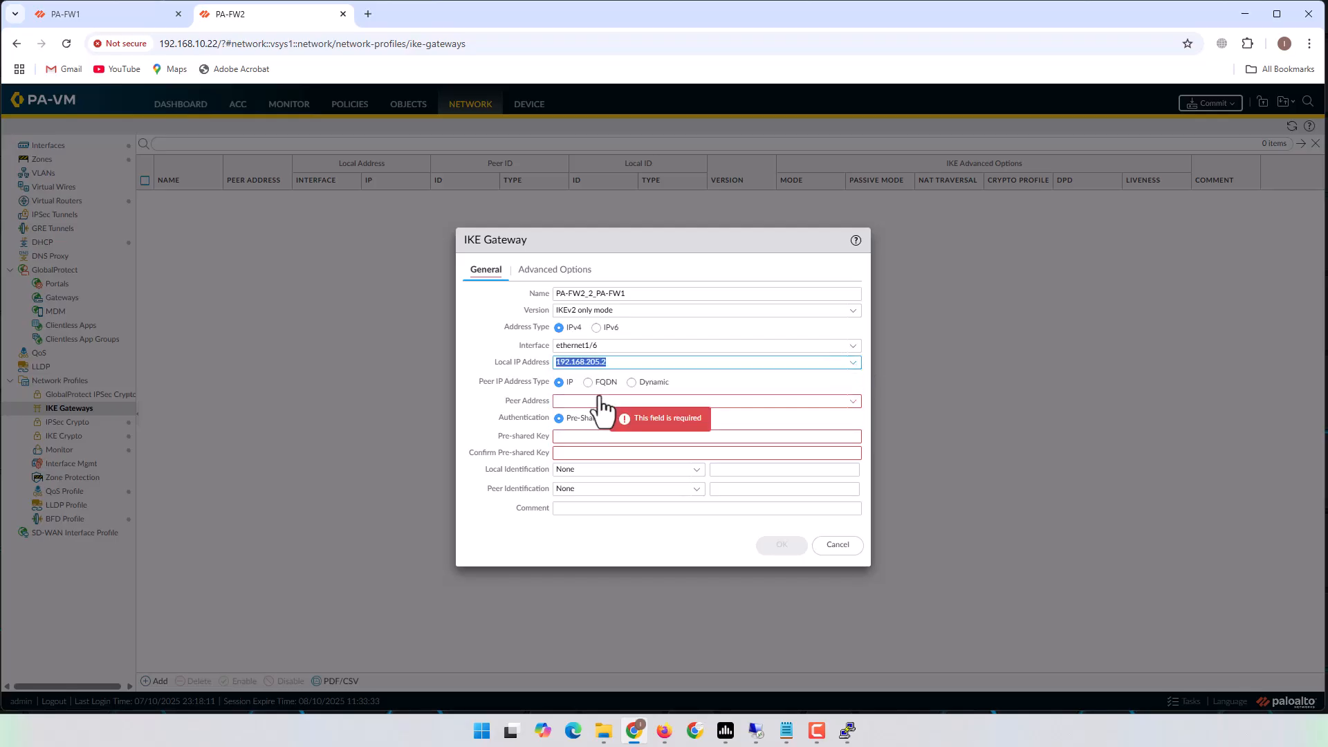
Set the peer address to 192.168.100.2 and enter and confirm the pre-shared key.
{"action": "left_click", "coordinate": [747, 401]}
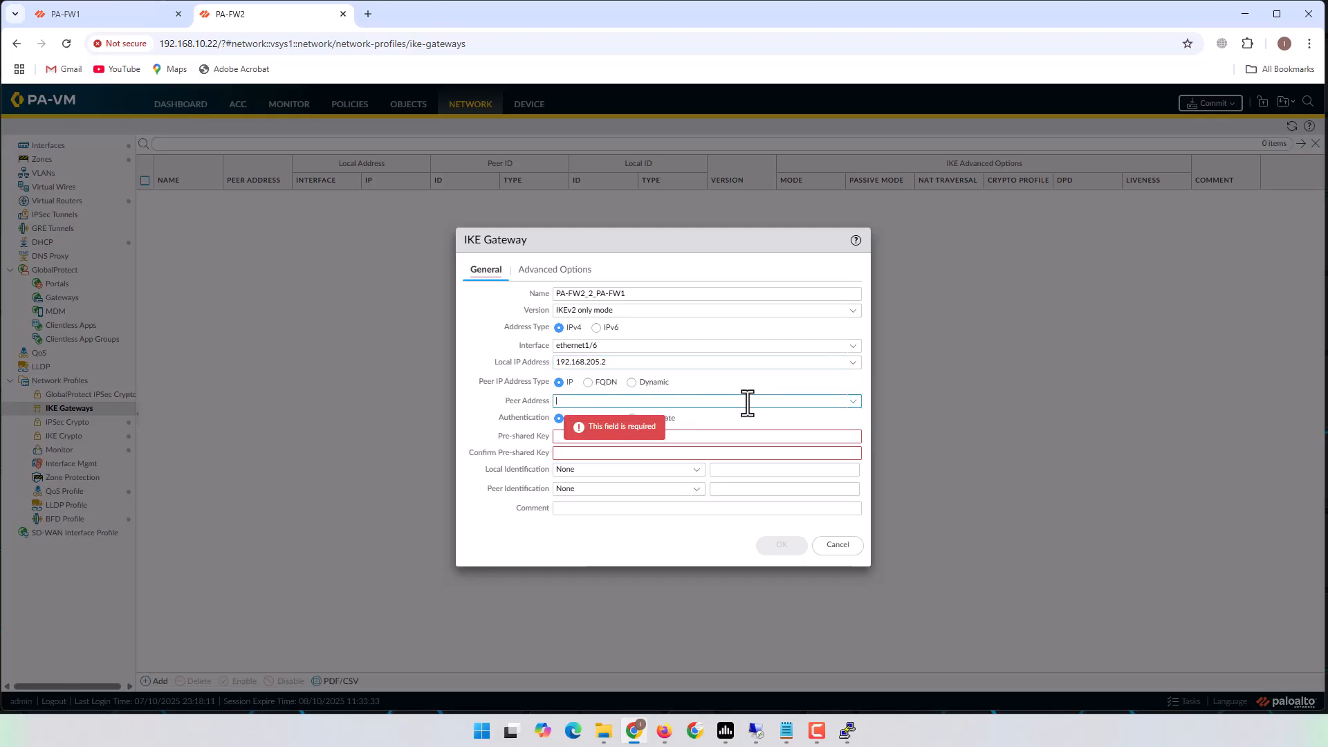
{"action": "type", "text": "19."}
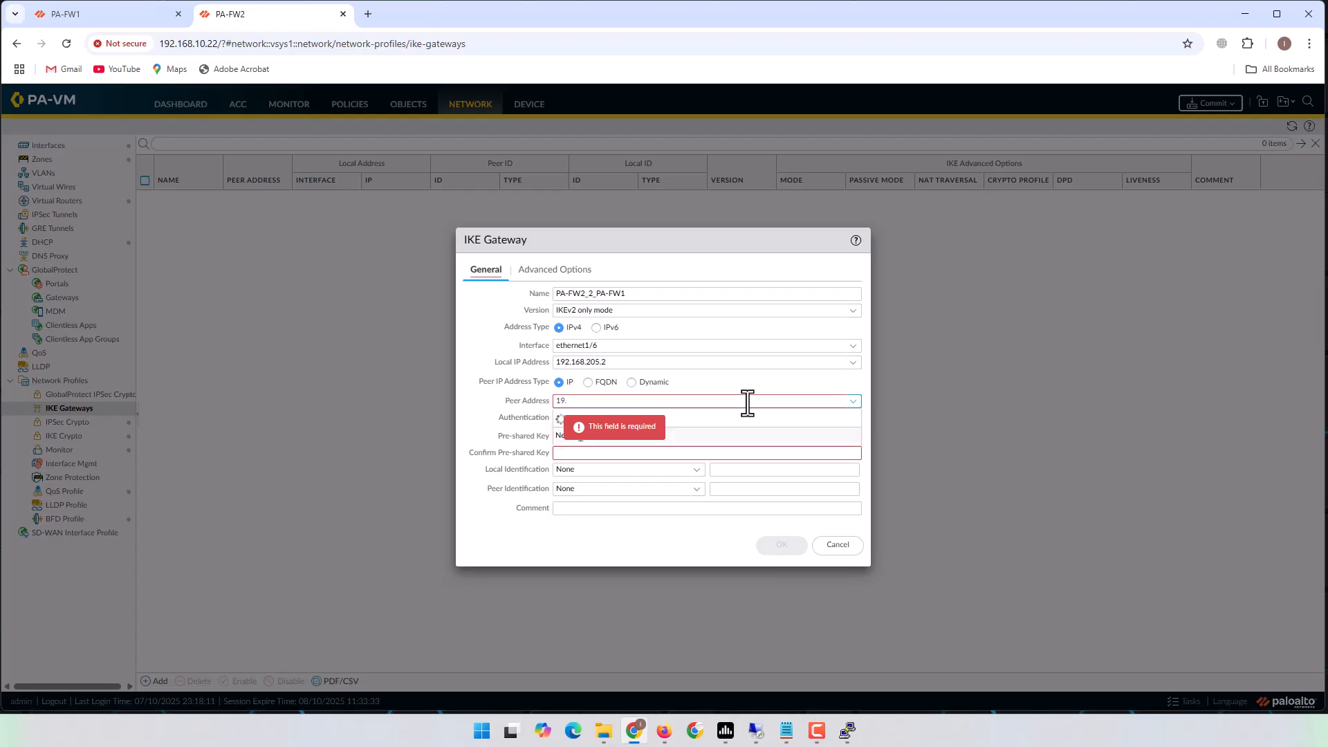
{"action": "type", "text": "2.168"}
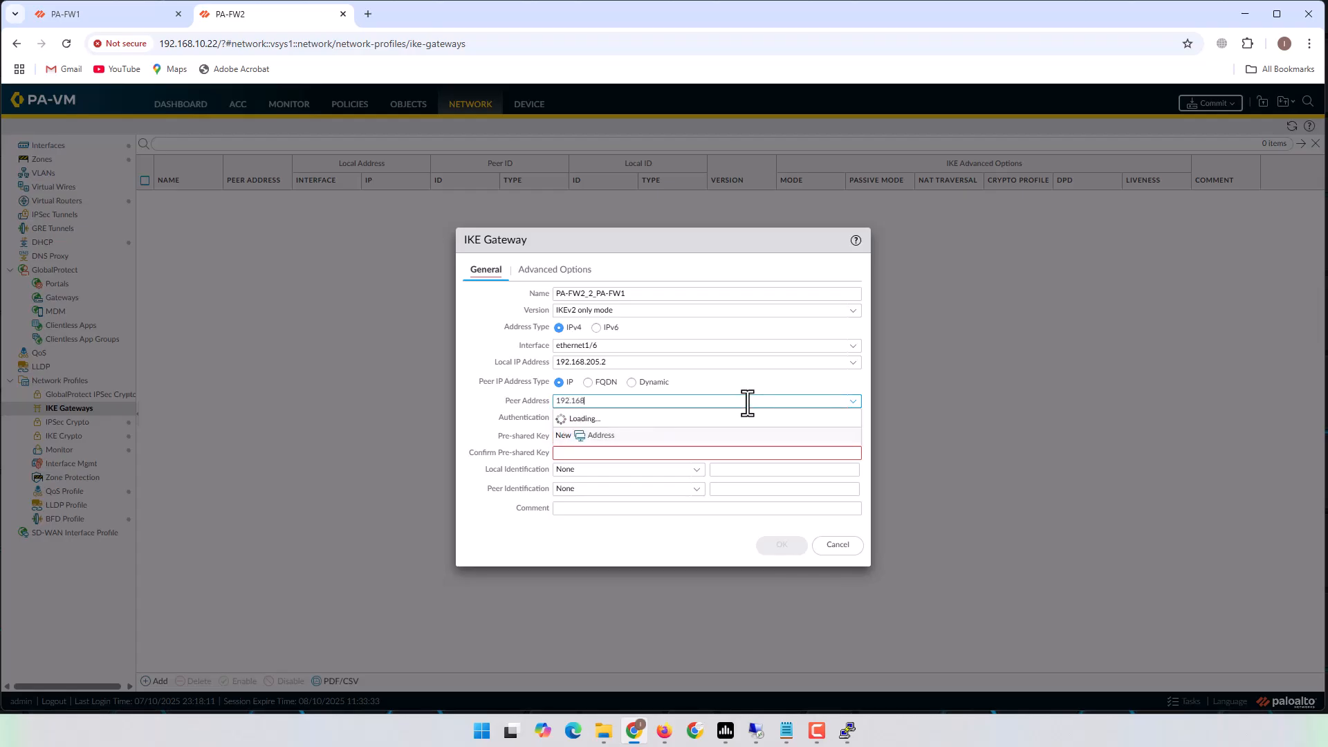
{"action": "type", "text": ".100.2"}
{"action": "left_click", "coordinate": [487, 398]}
{"action": "left_click", "coordinate": [636, 402]}
{"action": "left_click", "coordinate": [638, 401]}
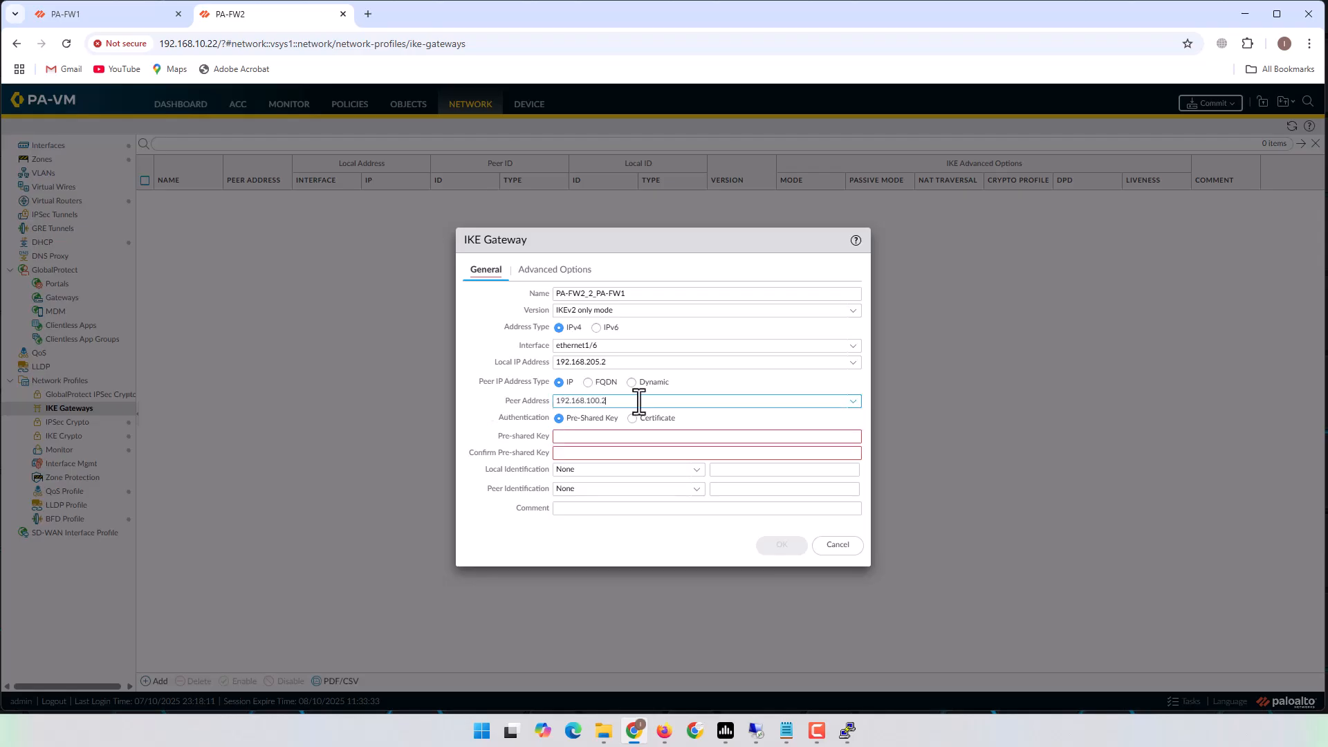
{"action": "left_click", "coordinate": [601, 438]}
{"action": "type", "text": "••••••••"}
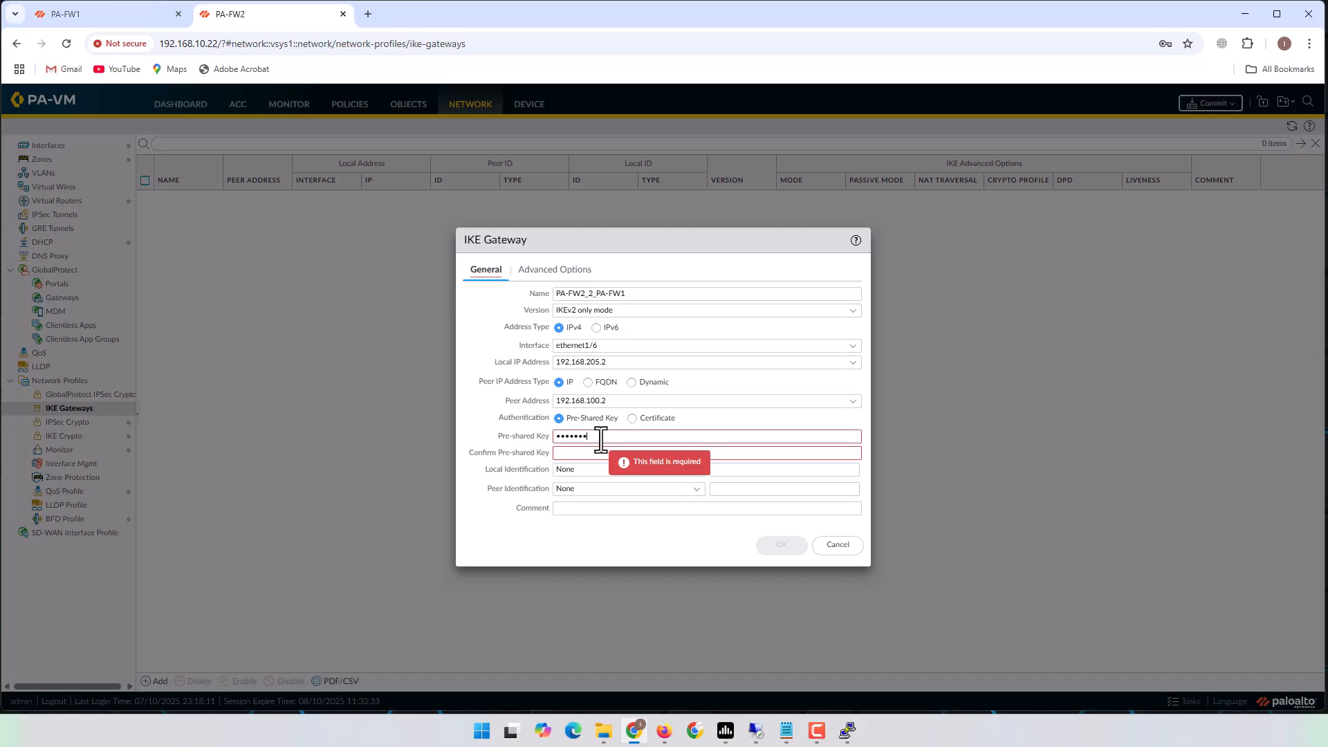
{"action": "key", "text": "Tab"}
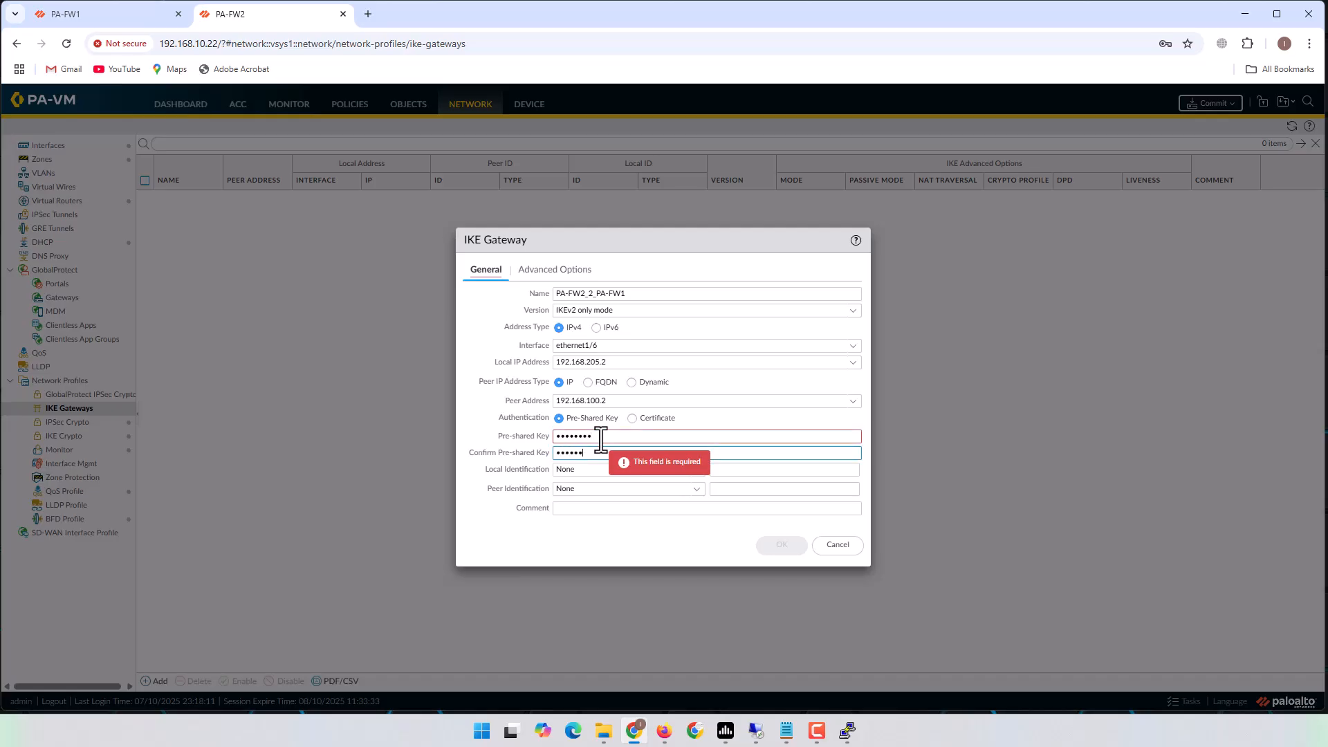
{"action": "type", "text": "••••••••"}
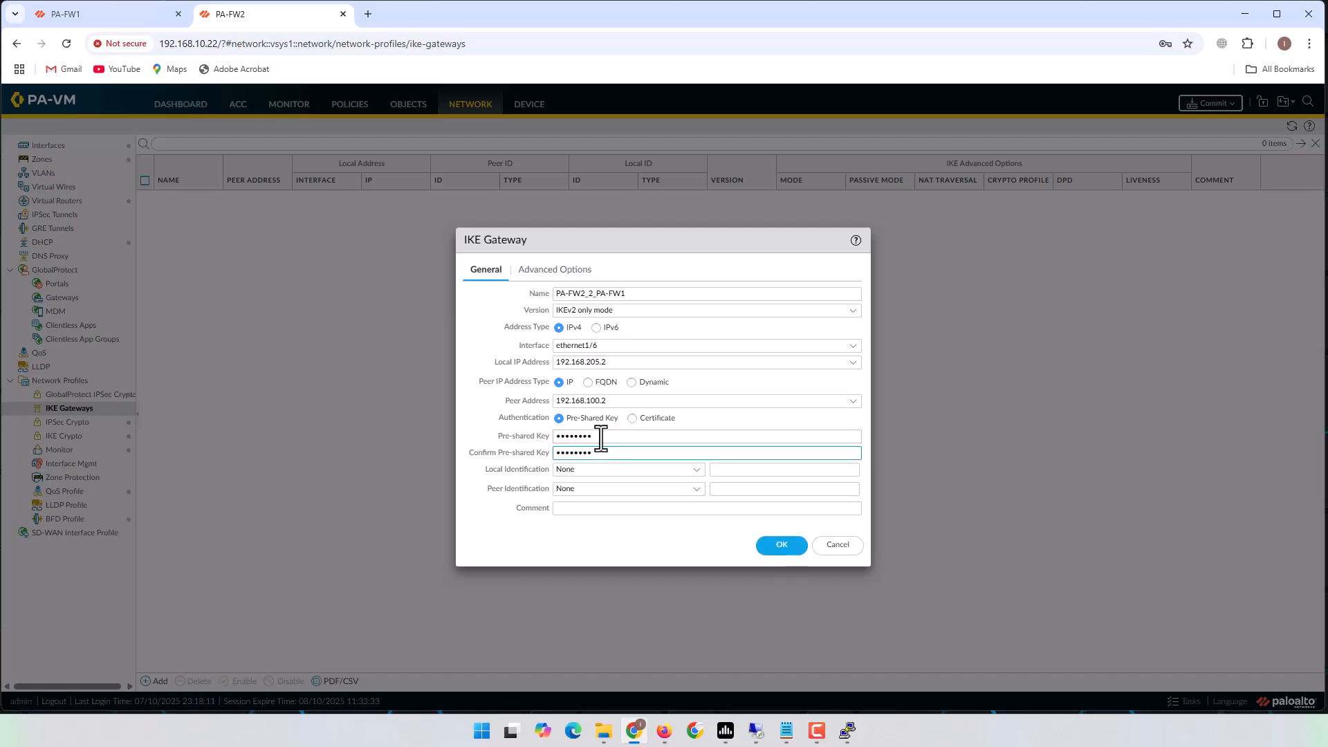
Select the PA-FW2_2_PA-FW1 IKE crypto profile and save the gateway.
{"action": "left_click", "coordinate": [554, 272]}
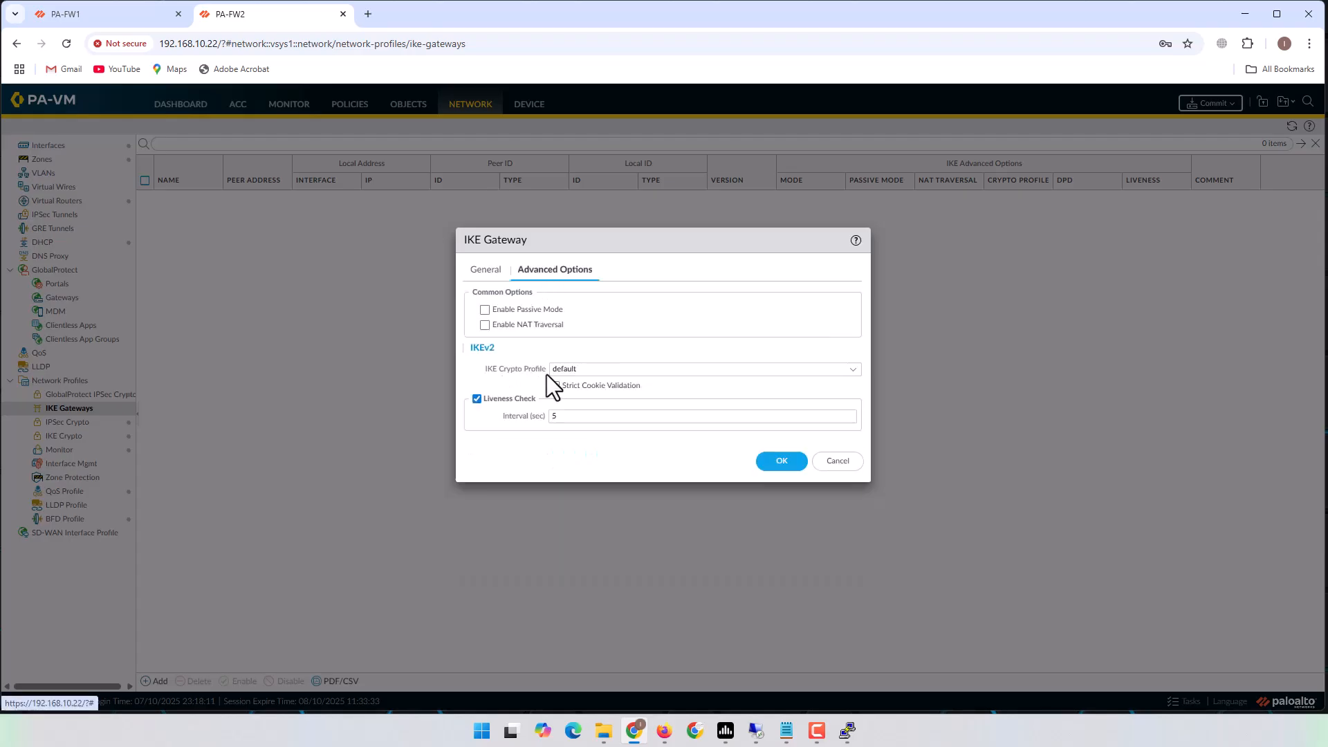
{"action": "left_click", "coordinate": [852, 372]}
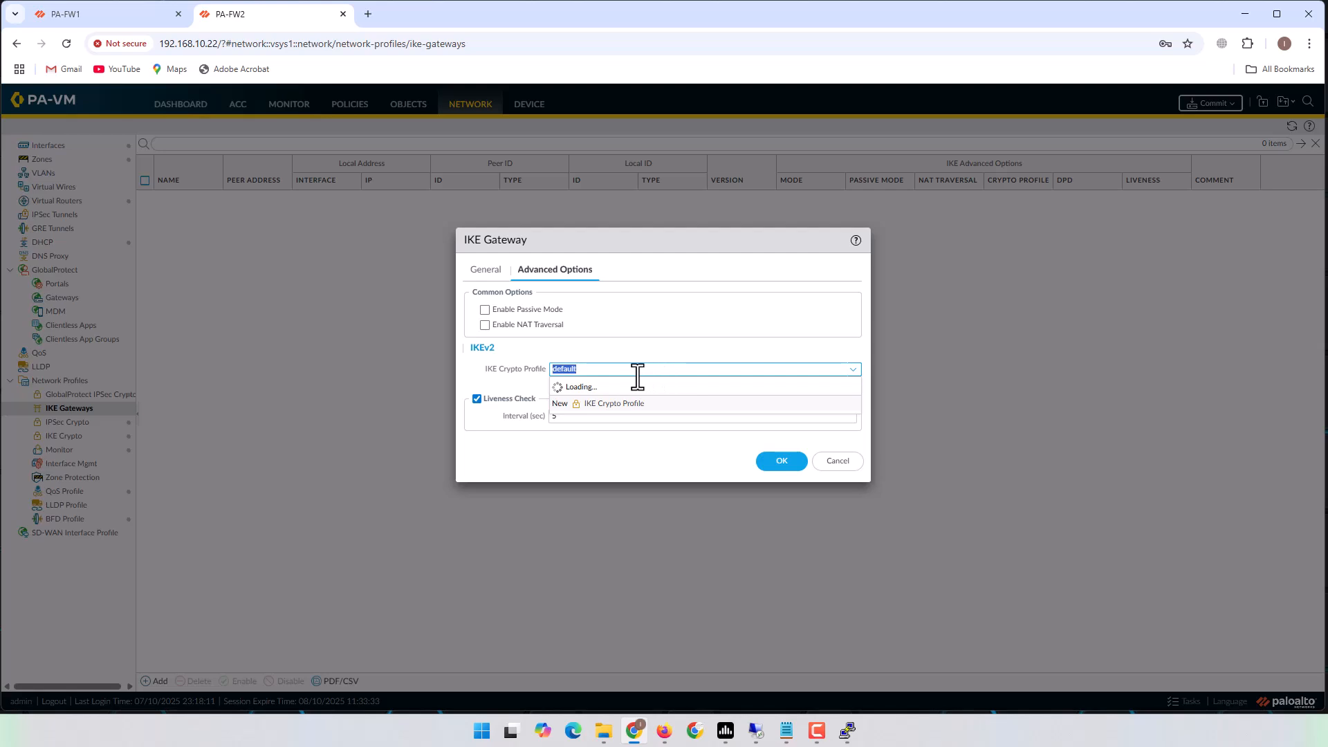
{"action": "left_click", "coordinate": [603, 403]}
{"action": "key", "text": "ctrl+c"}
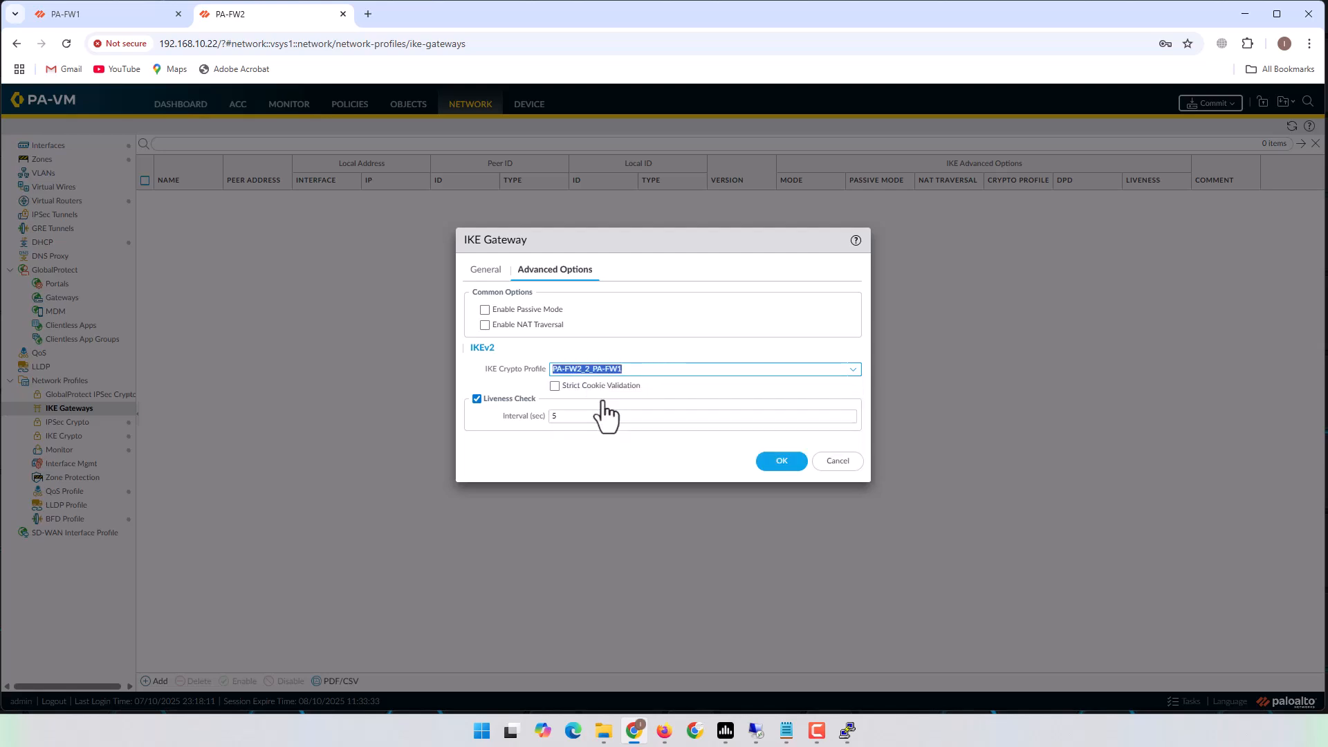
{"action": "left_click", "coordinate": [485, 269]}
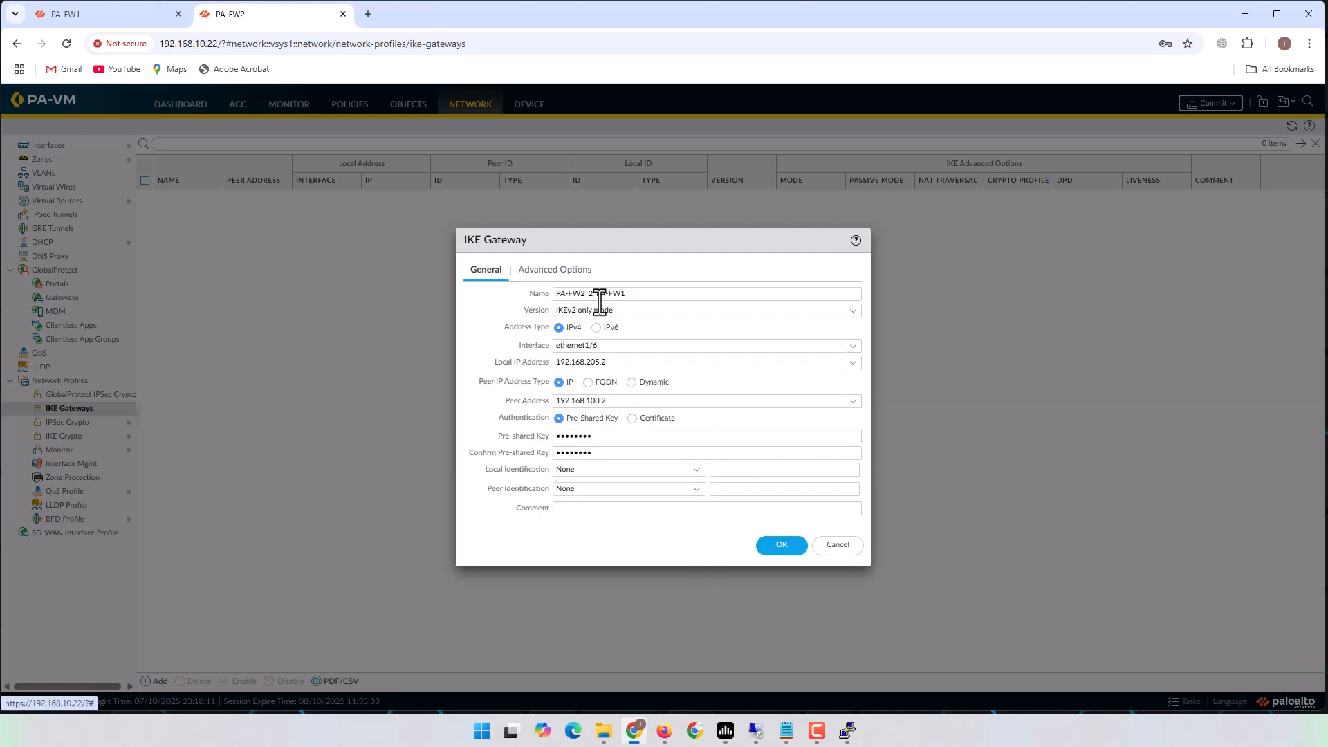
{"action": "left_click", "coordinate": [776, 546]}
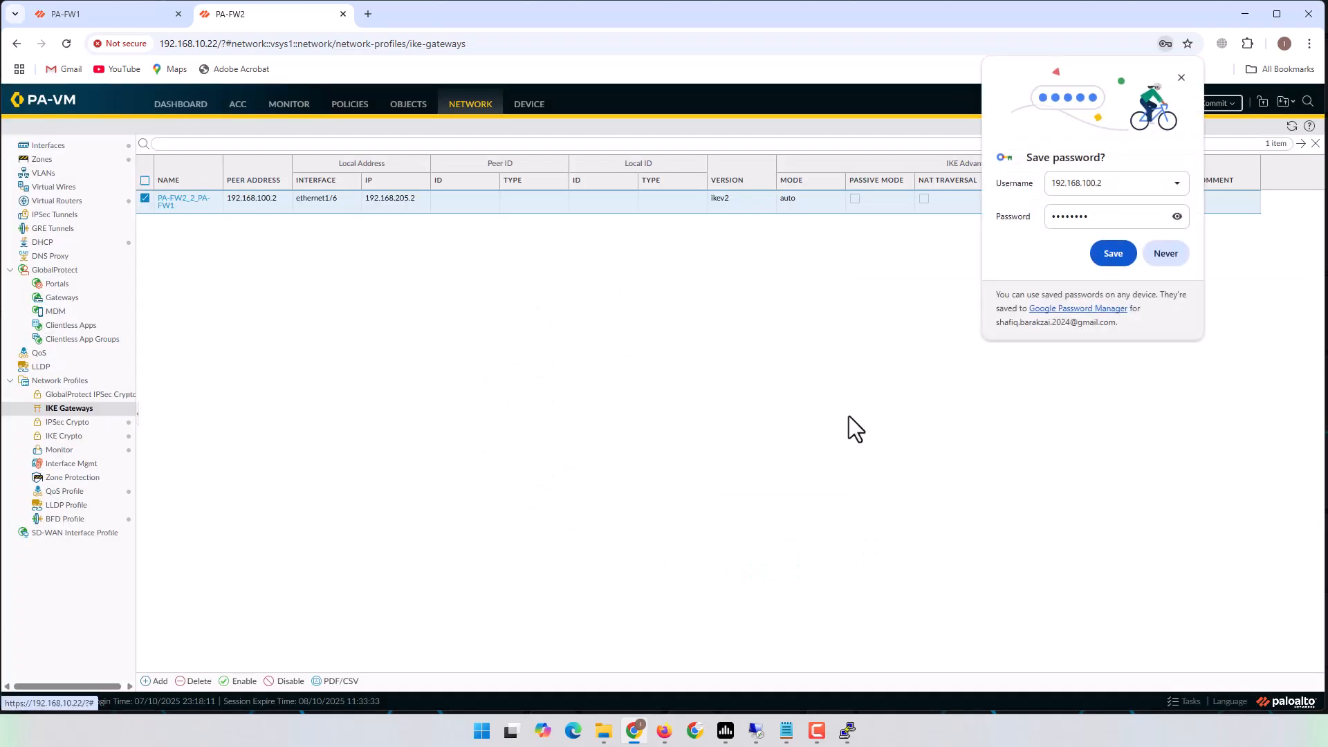
{"action": "left_click", "coordinate": [1181, 255]}
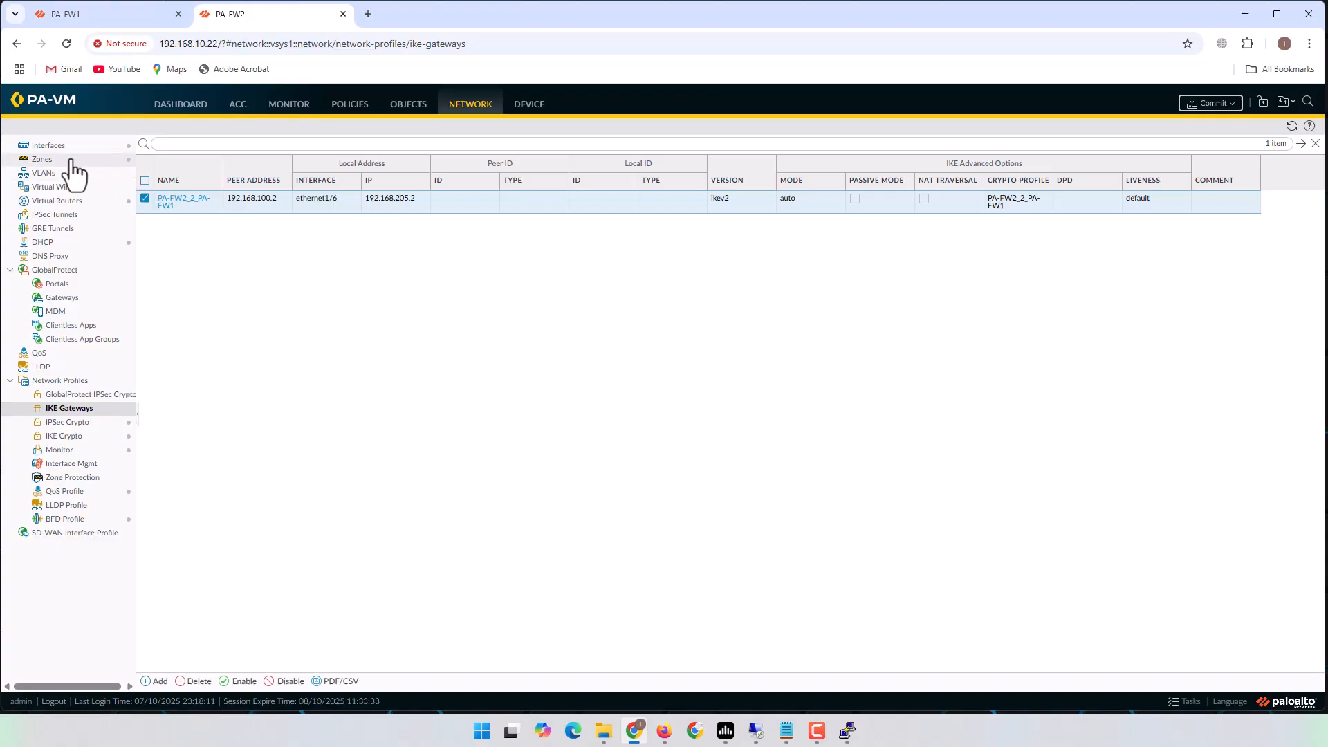
Create tunnel interface tunnel.100 on virtual router Router-1 in the Inside zone.
{"action": "left_click", "coordinate": [50, 145]}
{"action": "left_click", "coordinate": [303, 152]}
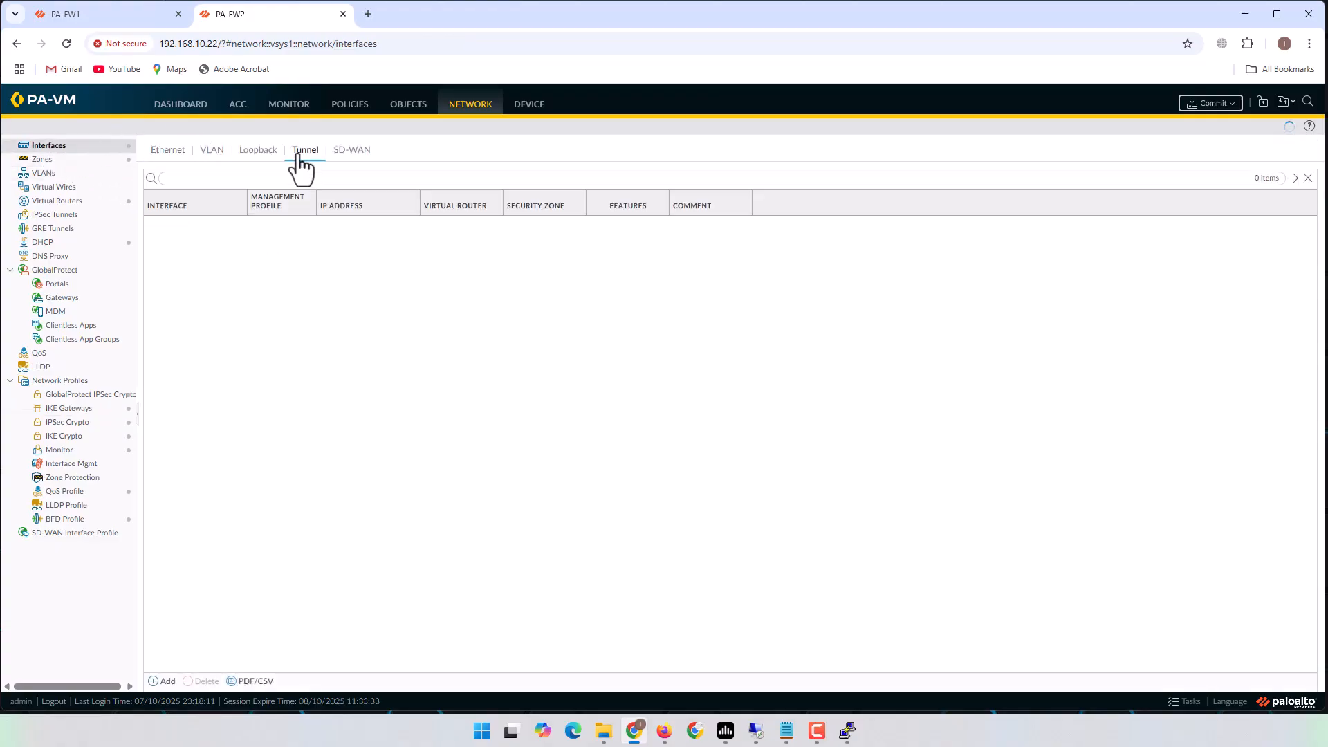
{"action": "left_click", "coordinate": [166, 682]}
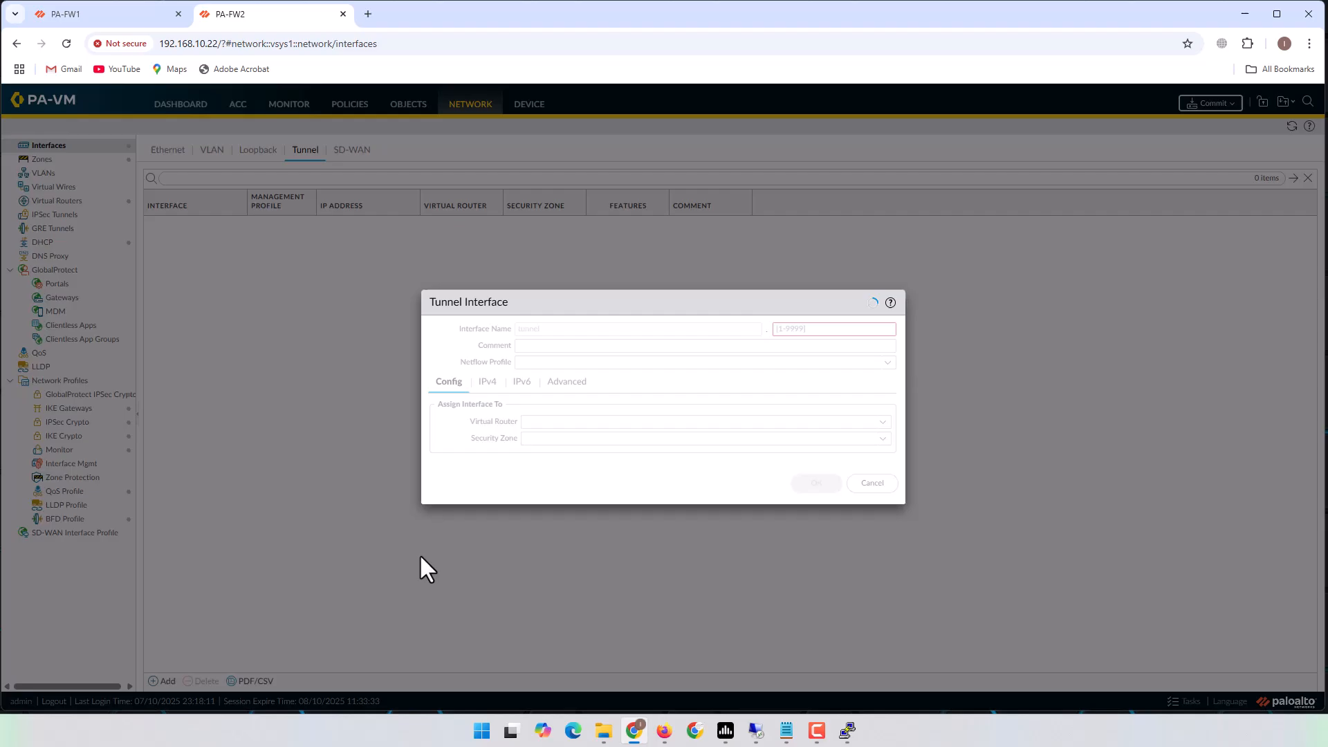
{"action": "left_click", "coordinate": [809, 329]}
{"action": "type", "text": "1"}
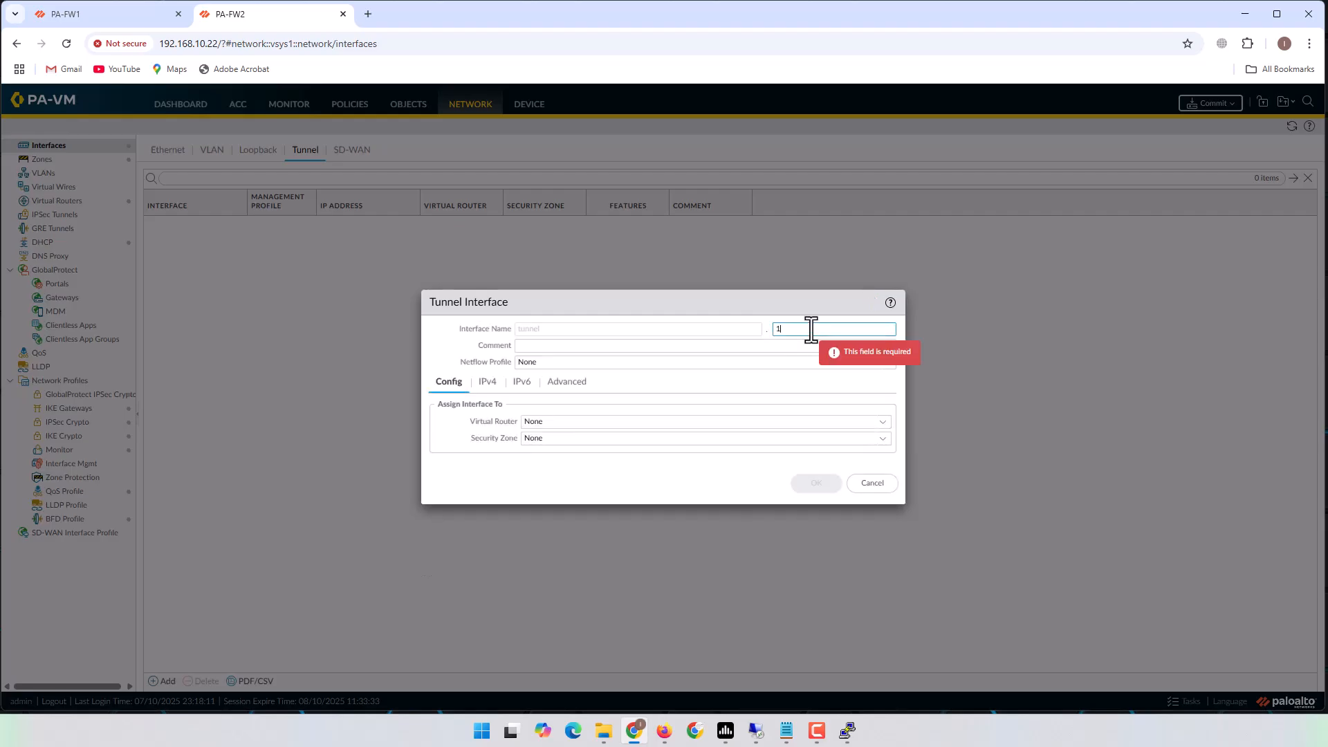
{"action": "type", "text": "00"}
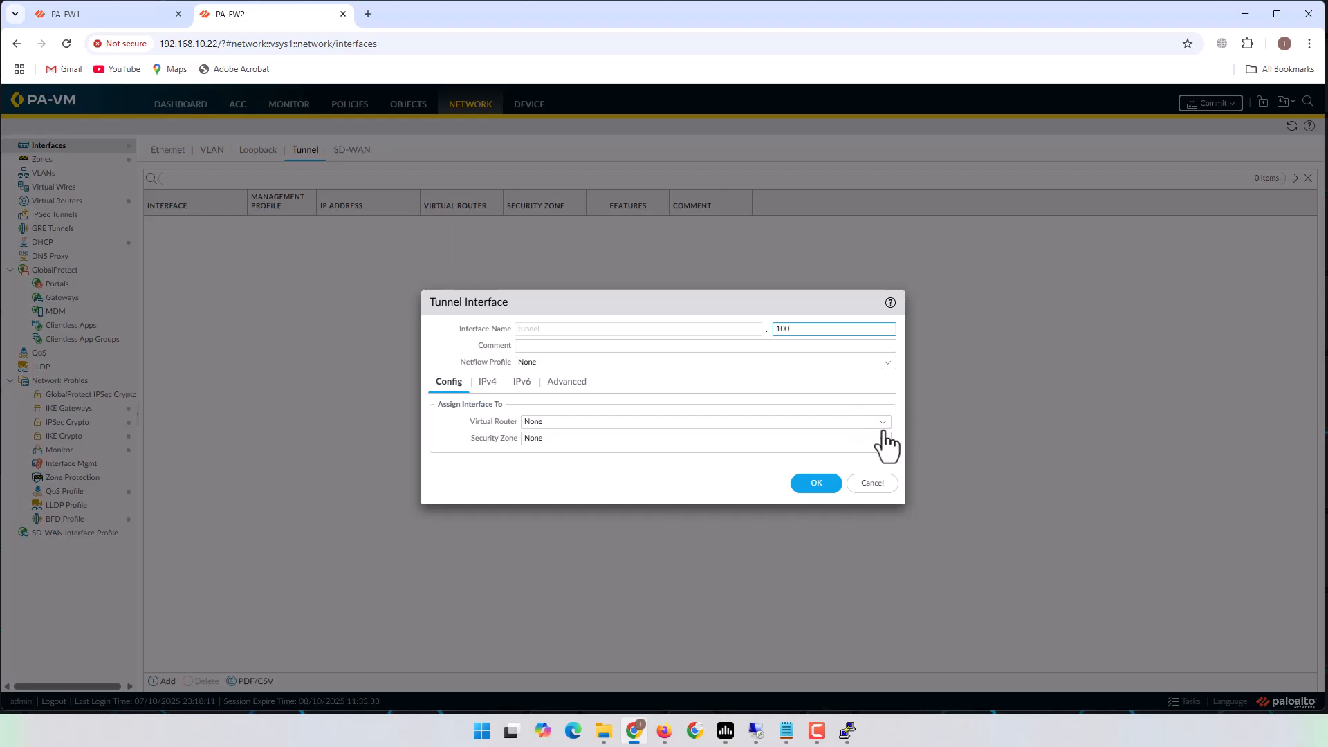
{"action": "left_click", "coordinate": [883, 422]}
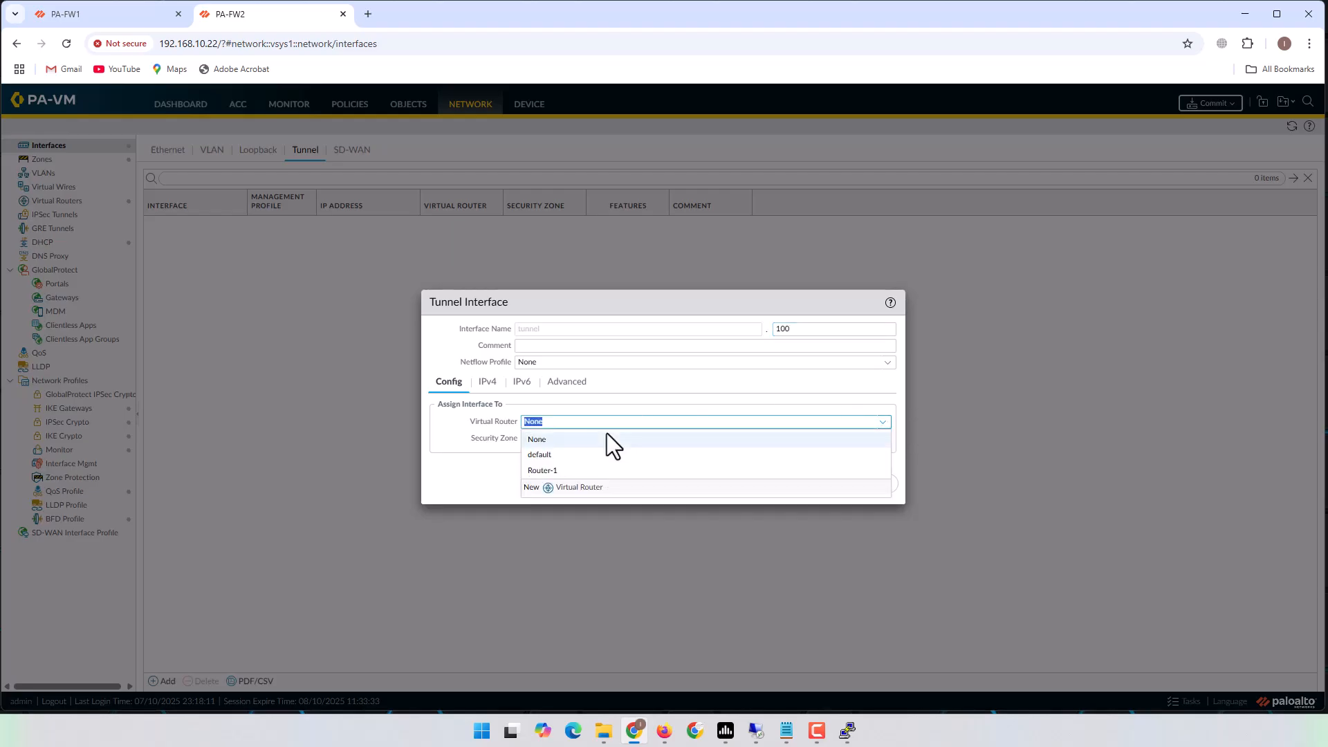
{"action": "left_click", "coordinate": [551, 470]}
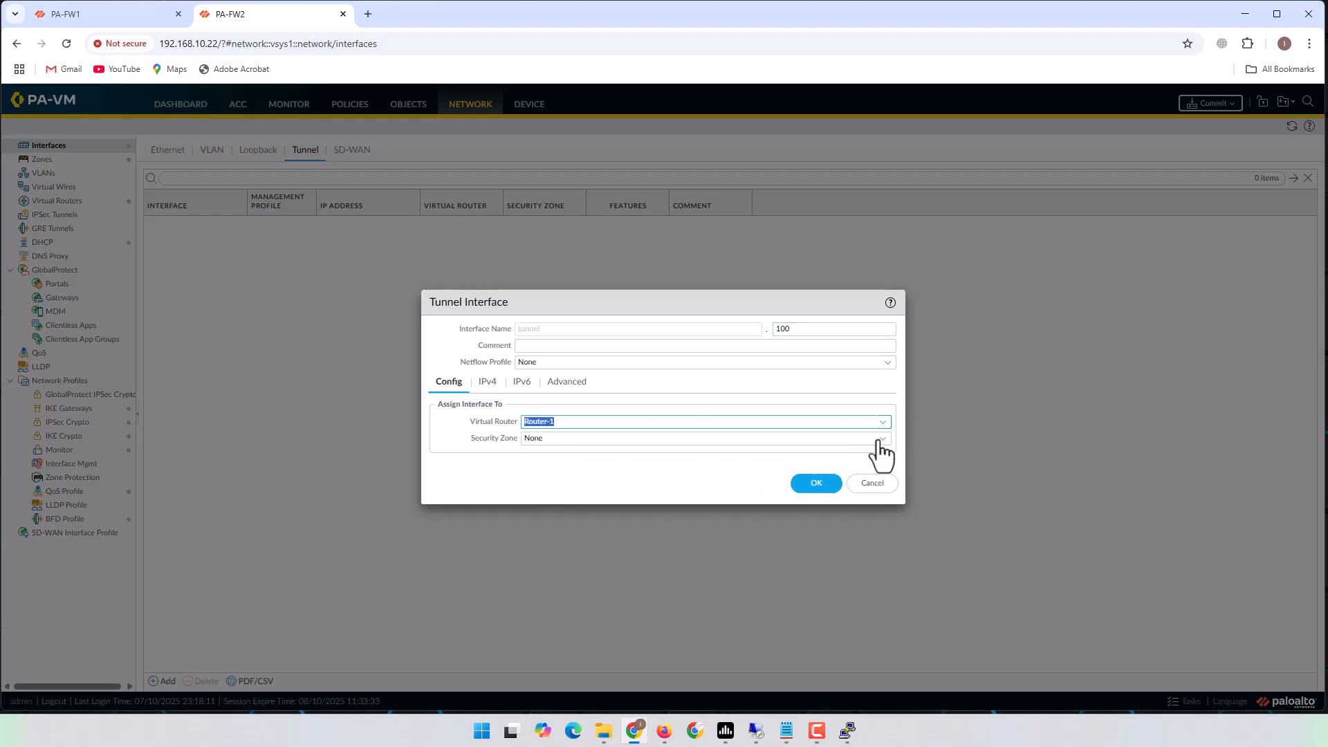
{"action": "left_click", "coordinate": [881, 440]}
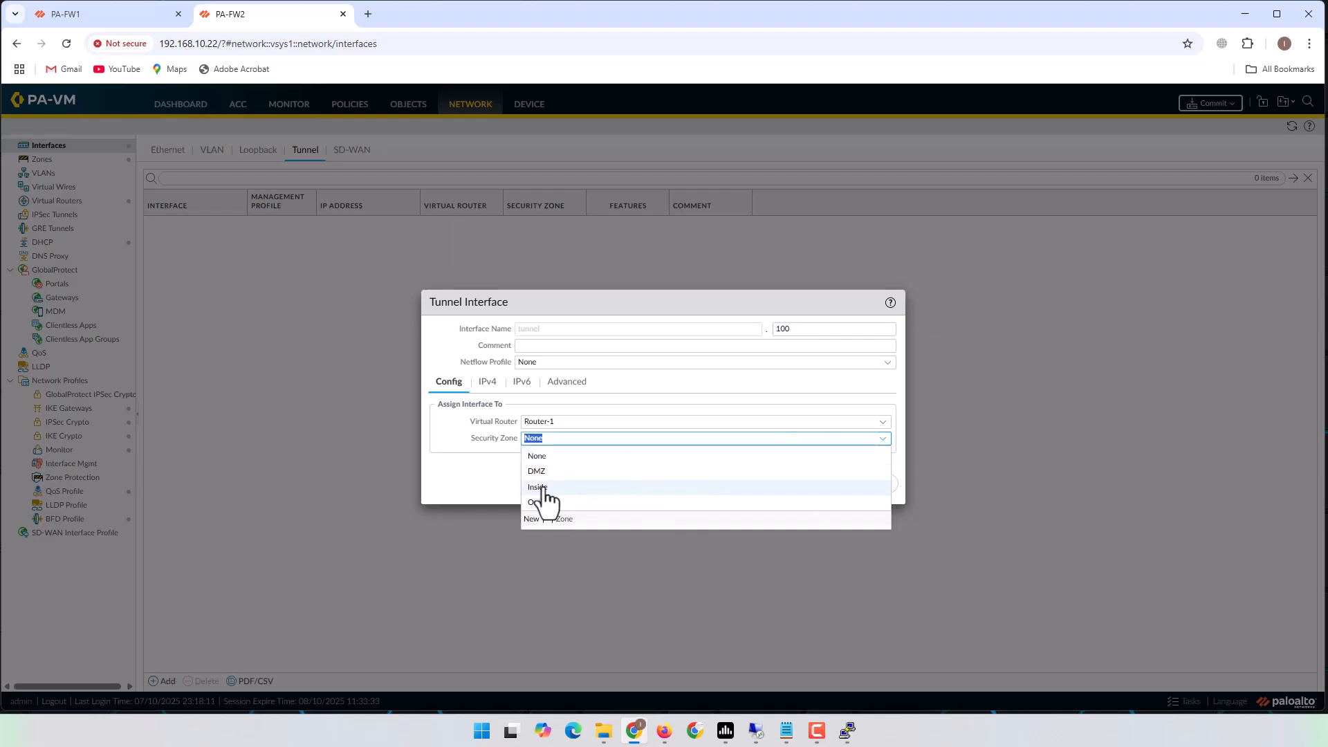
{"action": "left_click", "coordinate": [544, 488]}
{"action": "left_click", "coordinate": [811, 484]}
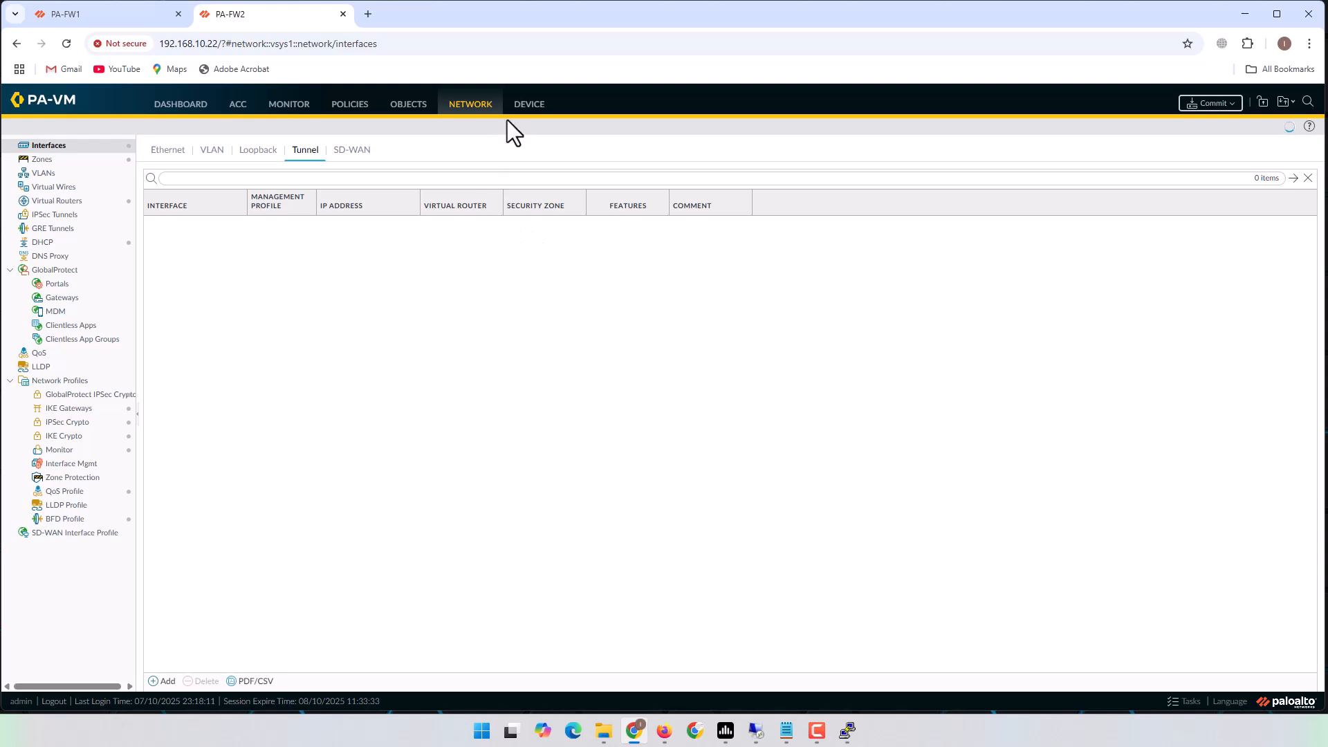
{"action": "left_click", "coordinate": [472, 107]}
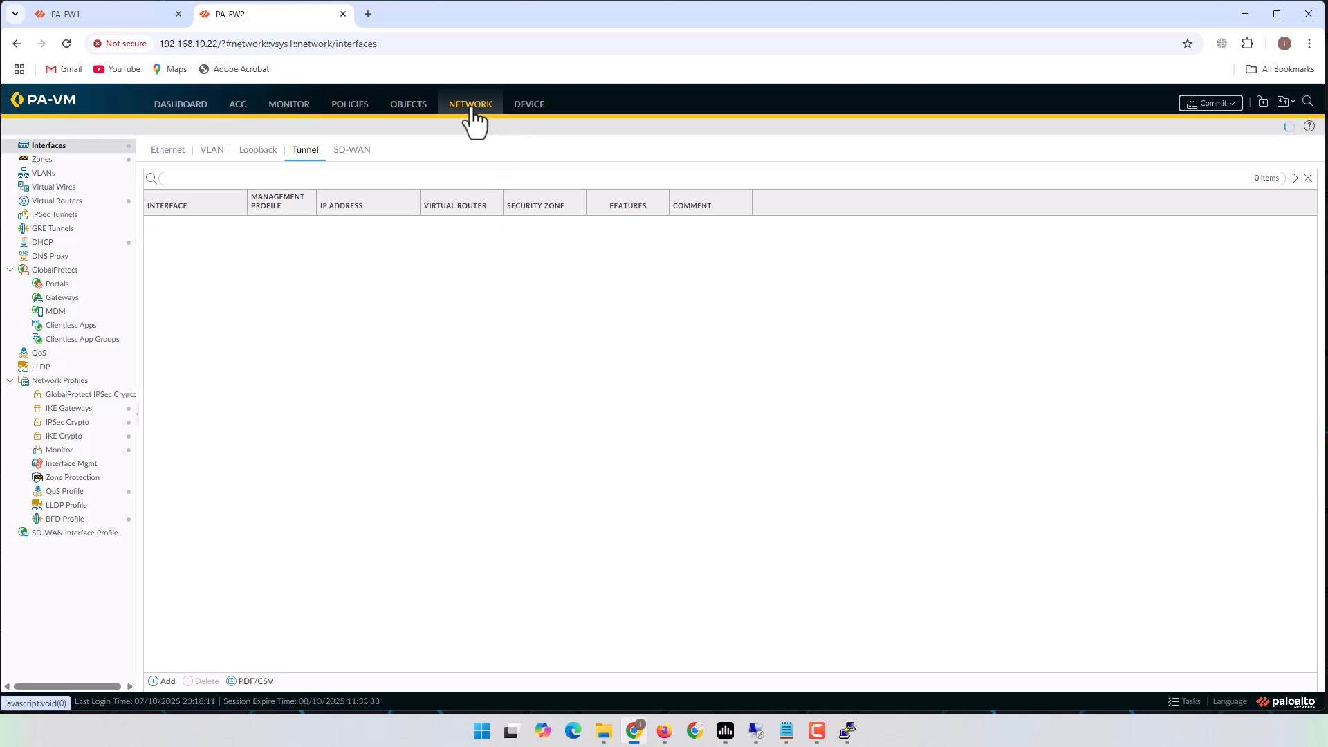
Start IPSec tunnel PA-FW2_2_PA-FW1 on tunnel.100 with the PA-FW2_2_PA-FW1 gateway and crypto profile.
{"action": "left_click", "coordinate": [55, 216]}
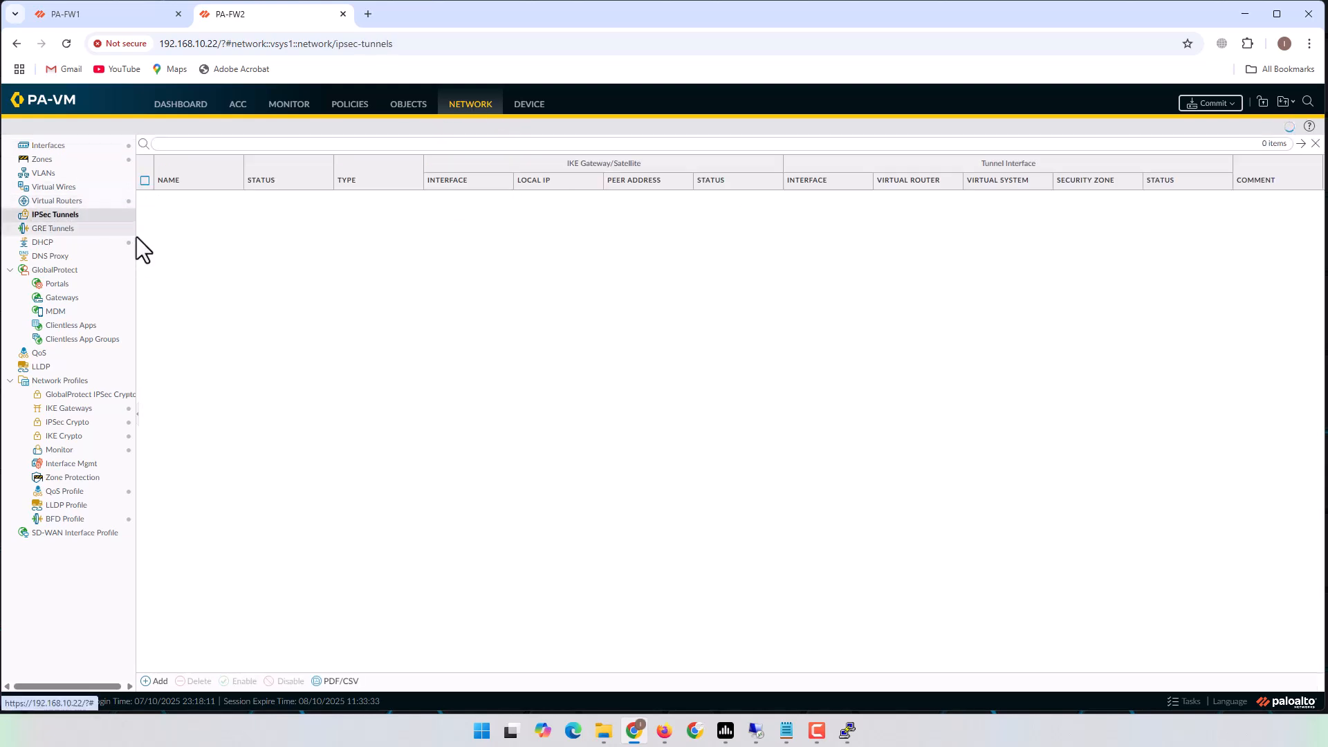
{"action": "left_click", "coordinate": [156, 682]}
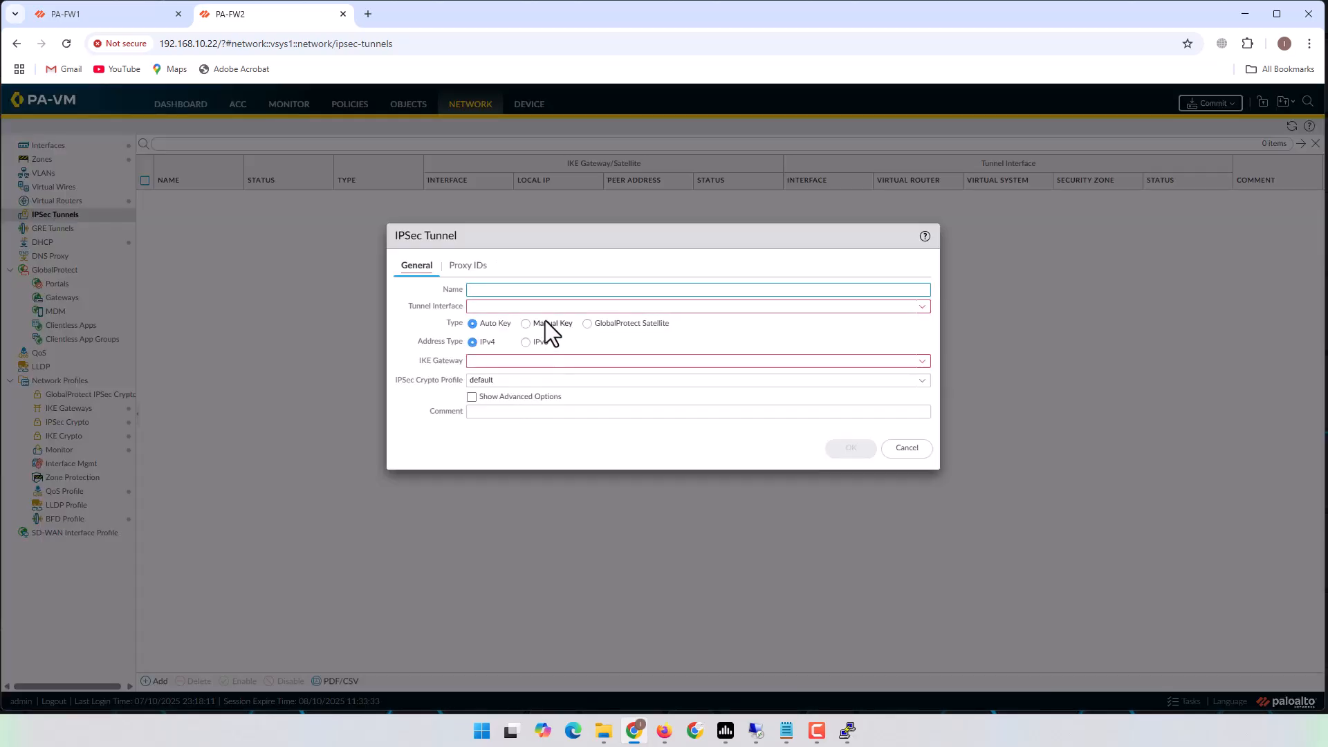
{"action": "key", "text": "ctrl+v"}
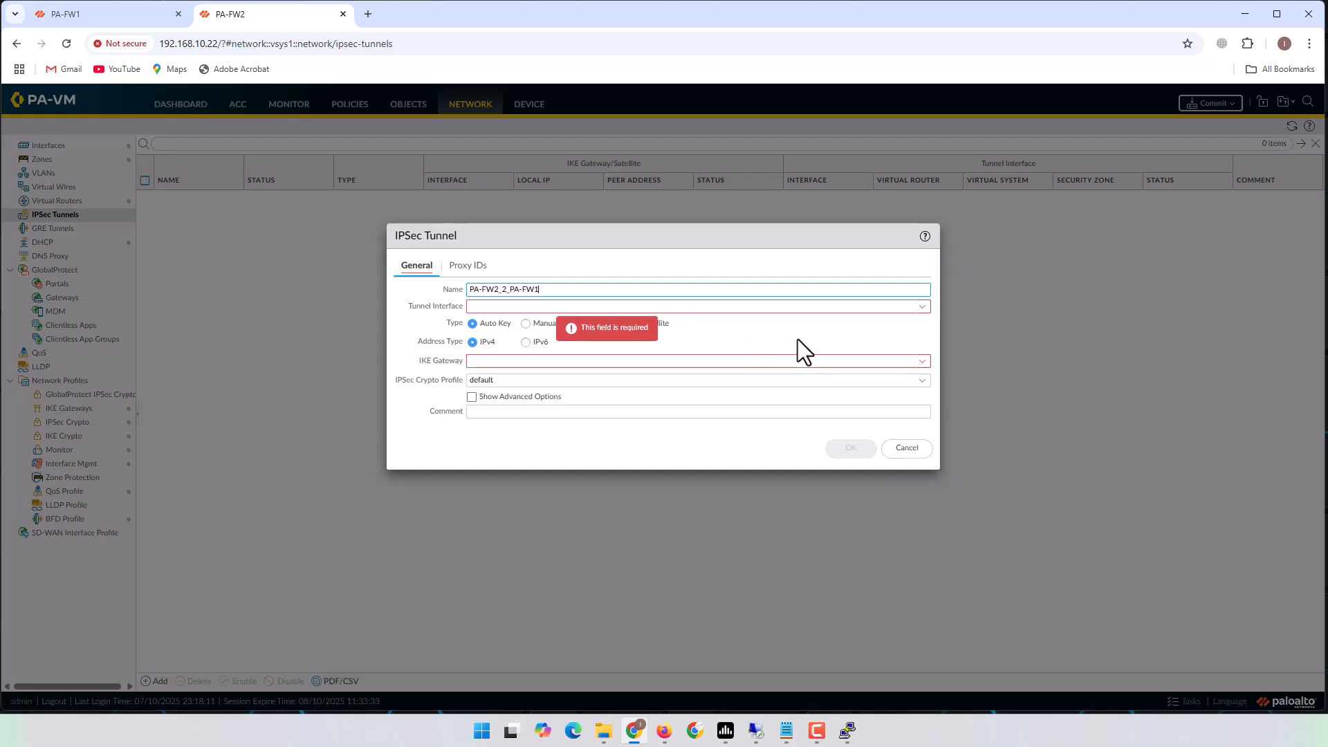
{"action": "left_click", "coordinate": [905, 306]}
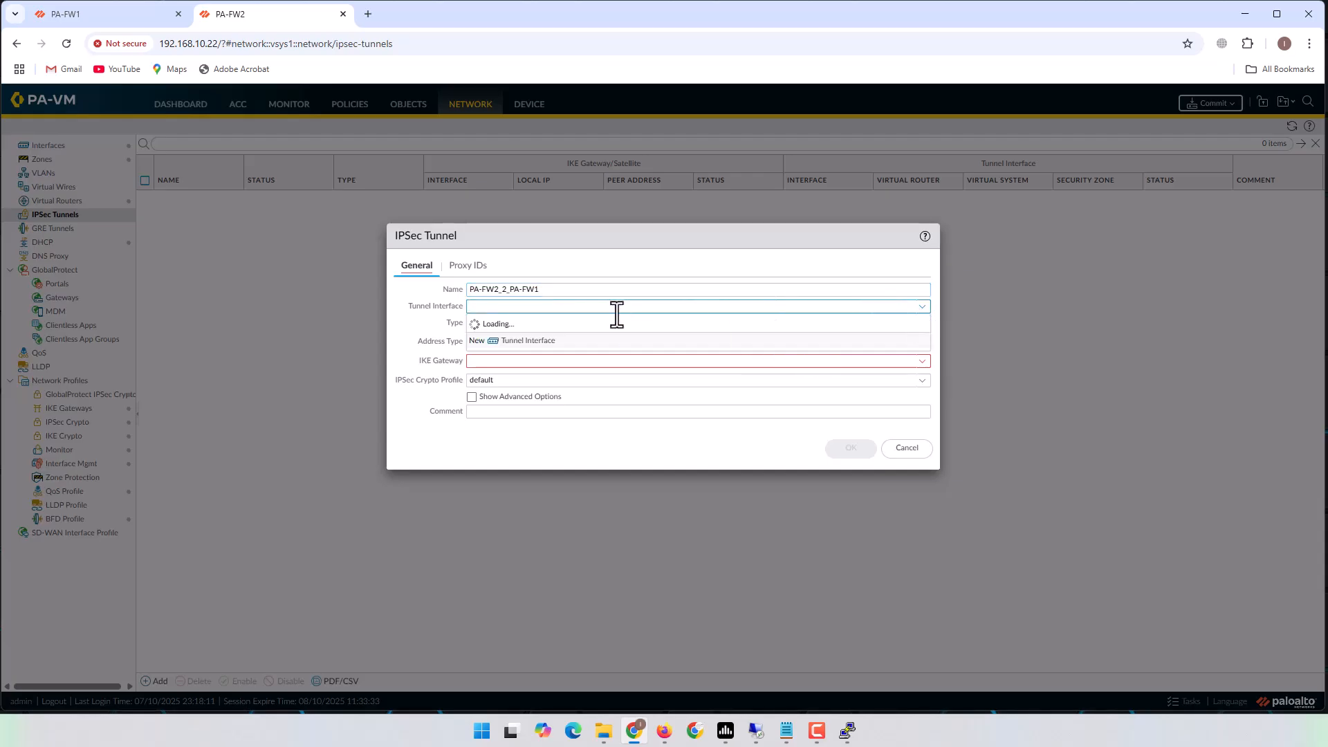
{"action": "left_click", "coordinate": [503, 339]}
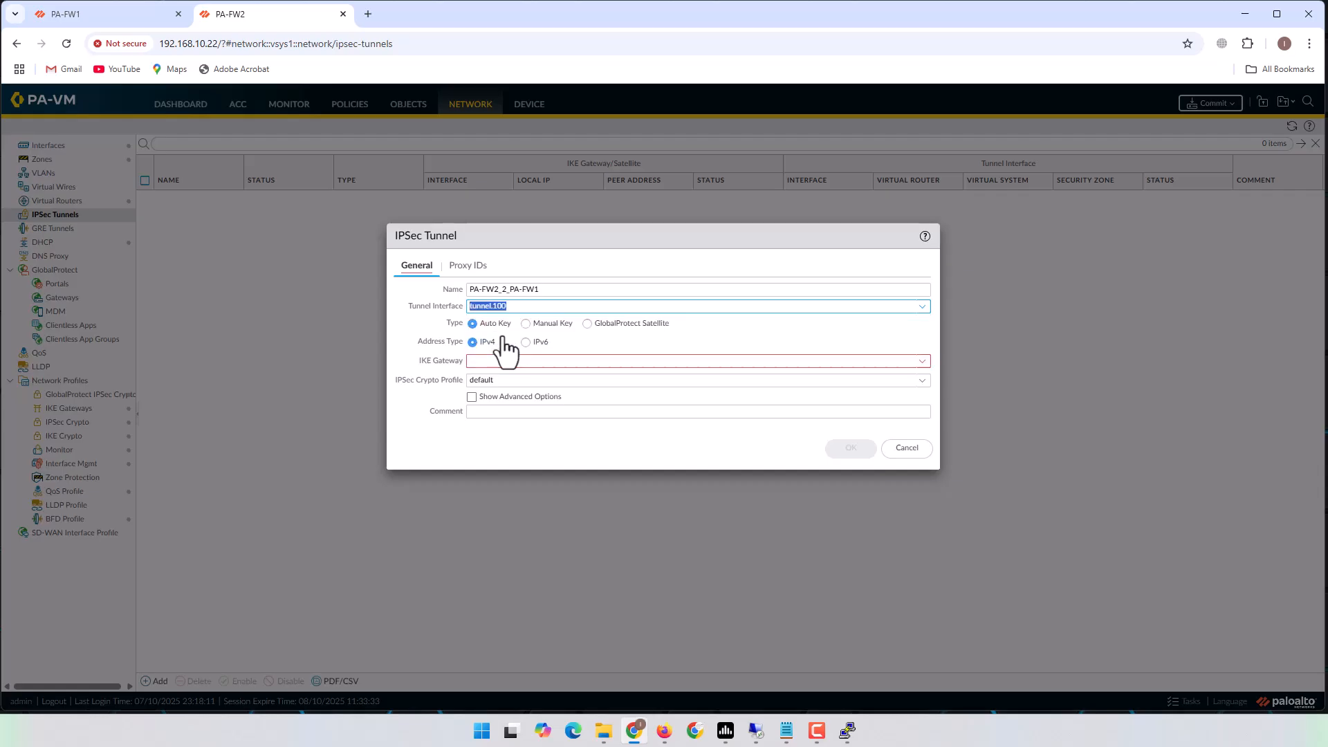
{"action": "left_click", "coordinate": [473, 342]}
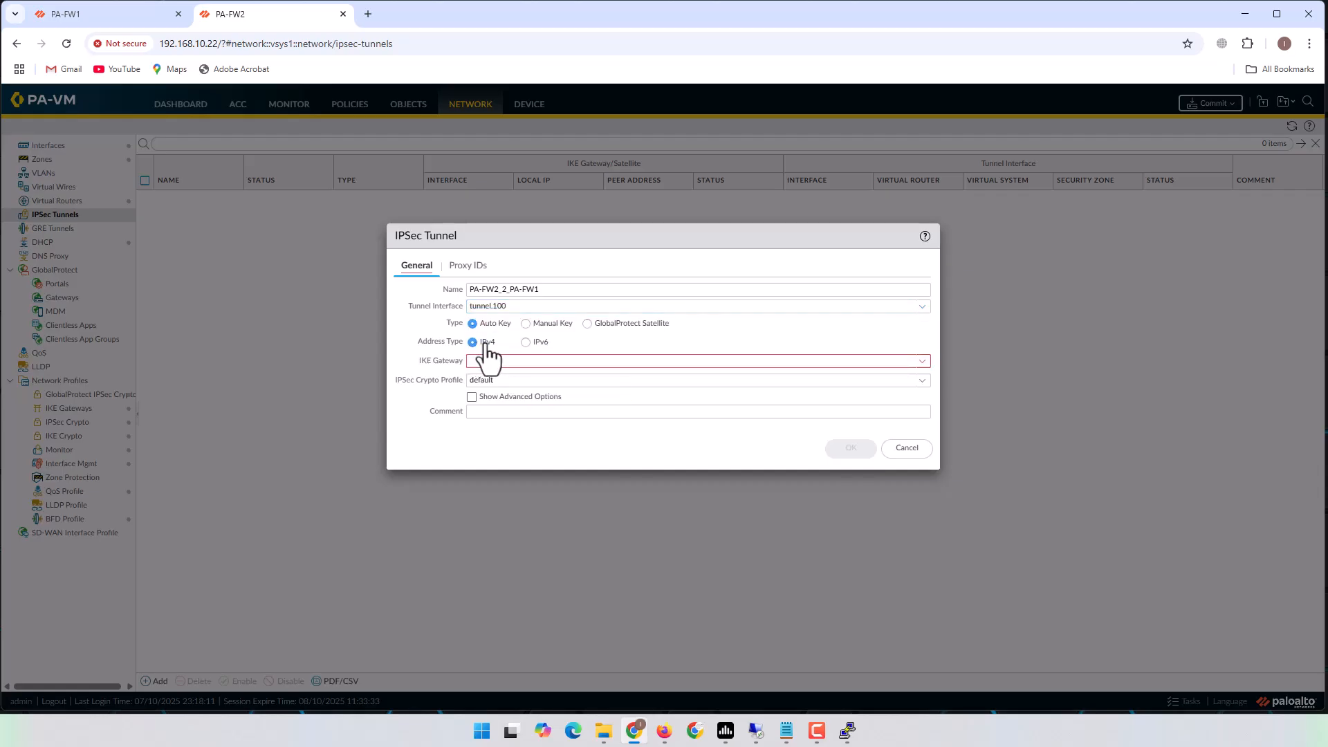
{"action": "left_click", "coordinate": [922, 365]}
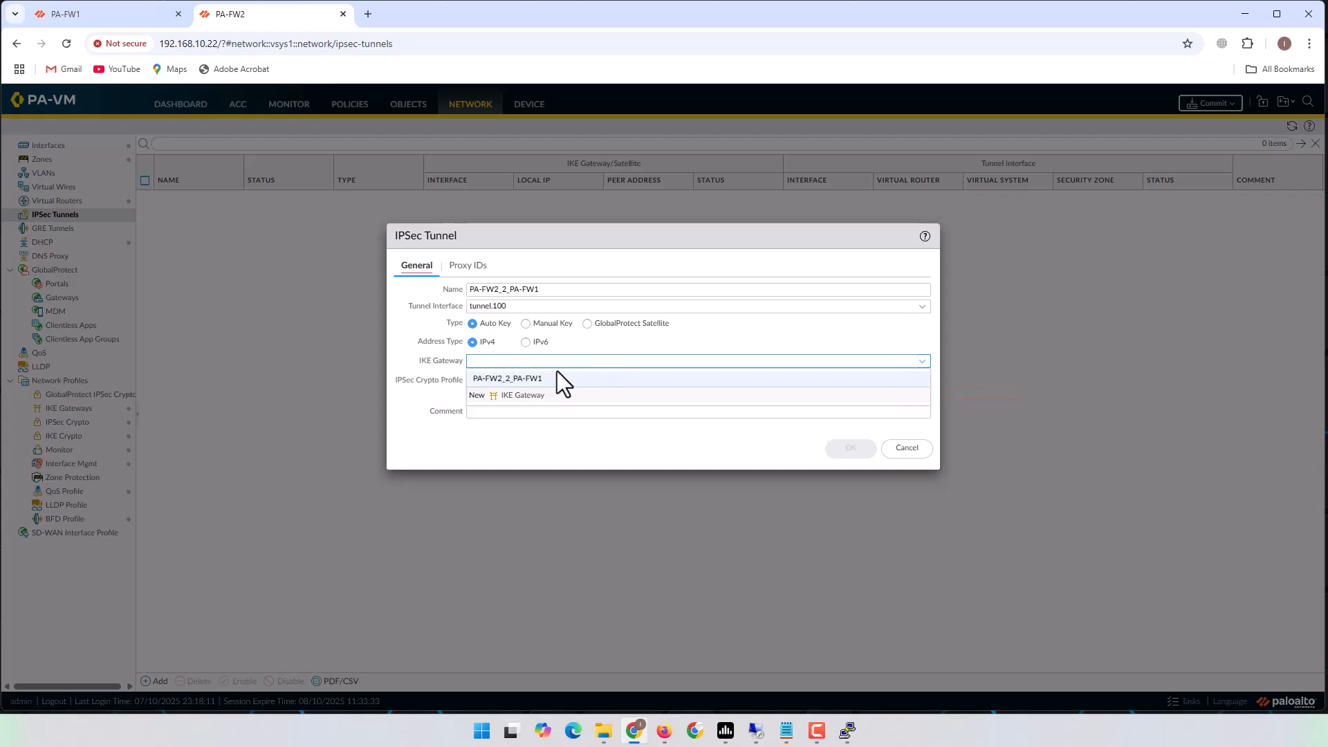
{"action": "left_click", "coordinate": [527, 380]}
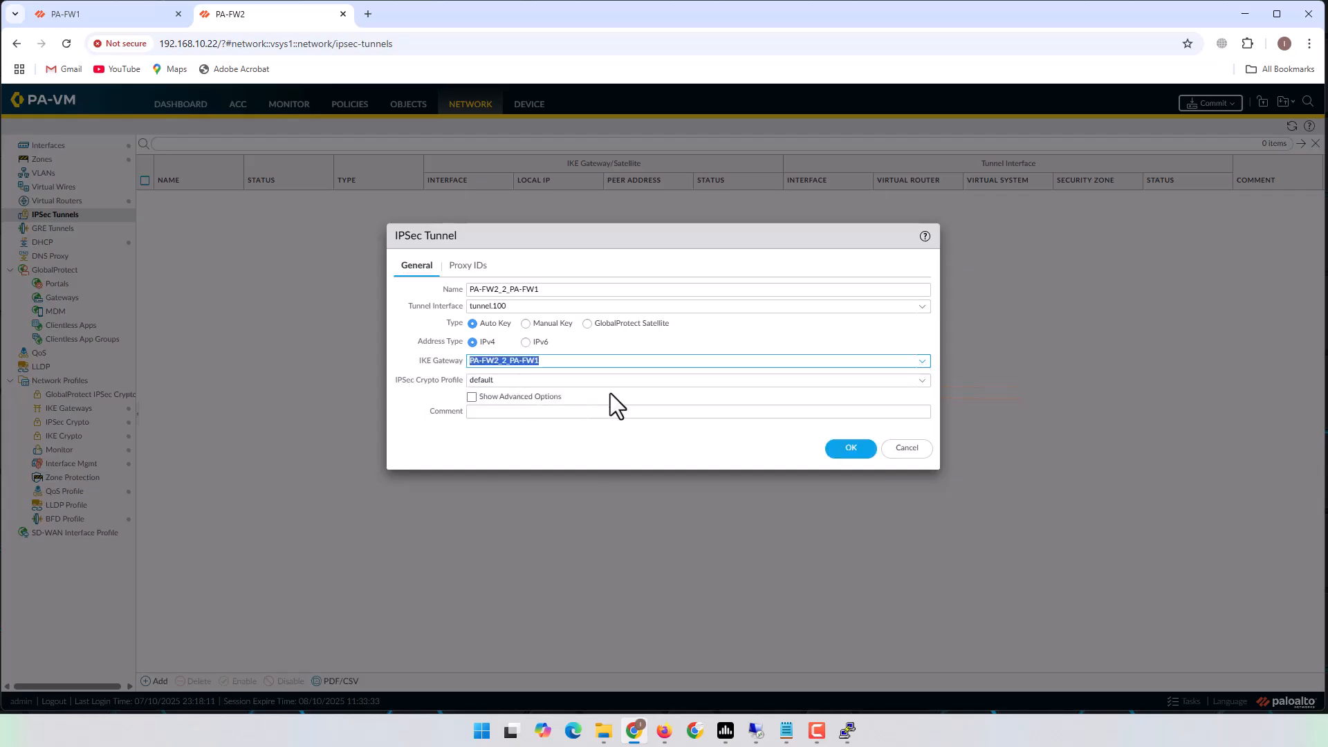
{"action": "left_click", "coordinate": [921, 381]}
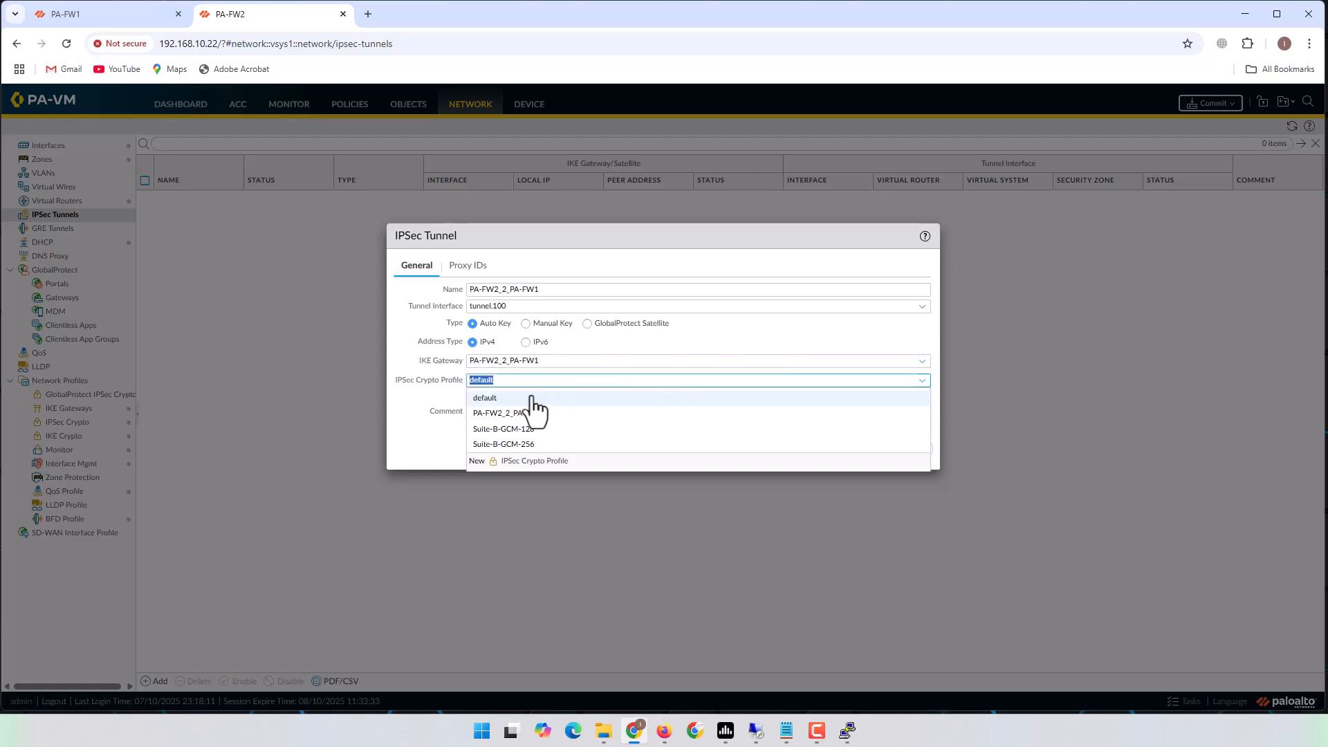
{"action": "left_click", "coordinate": [520, 413]}
{"action": "key", "text": "ctrl+c"}
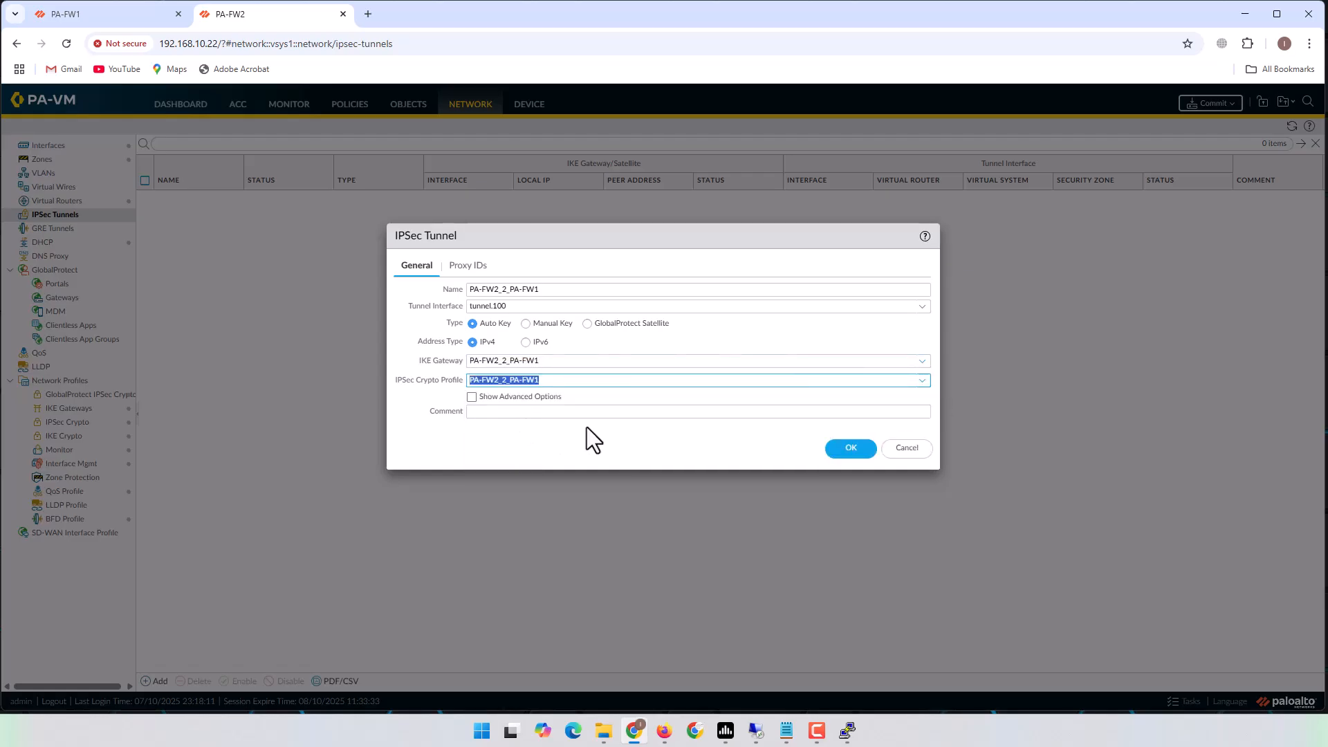
Add proxy ID PA-VPN_Site with local 10.70.0.0/24 and remote 10.10.0.0/24.
{"action": "left_click", "coordinate": [468, 266]}
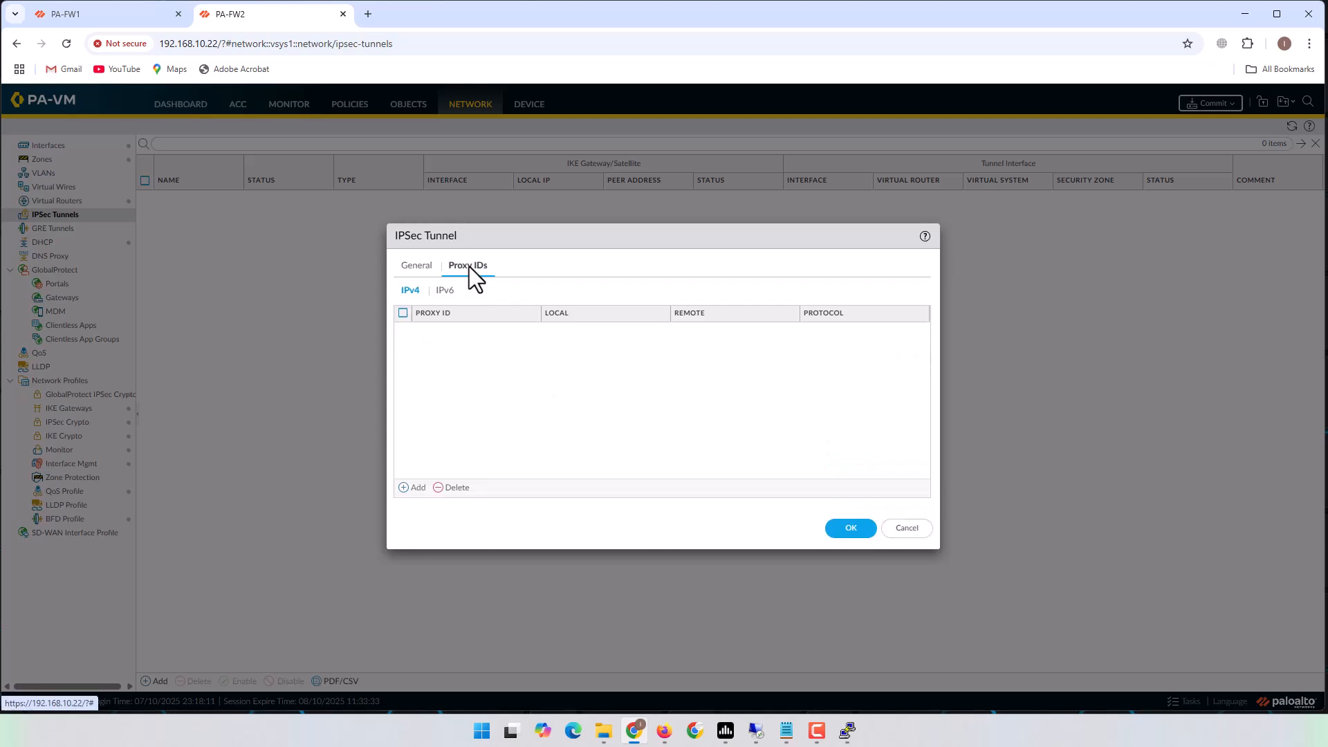
{"action": "left_click", "coordinate": [414, 487]}
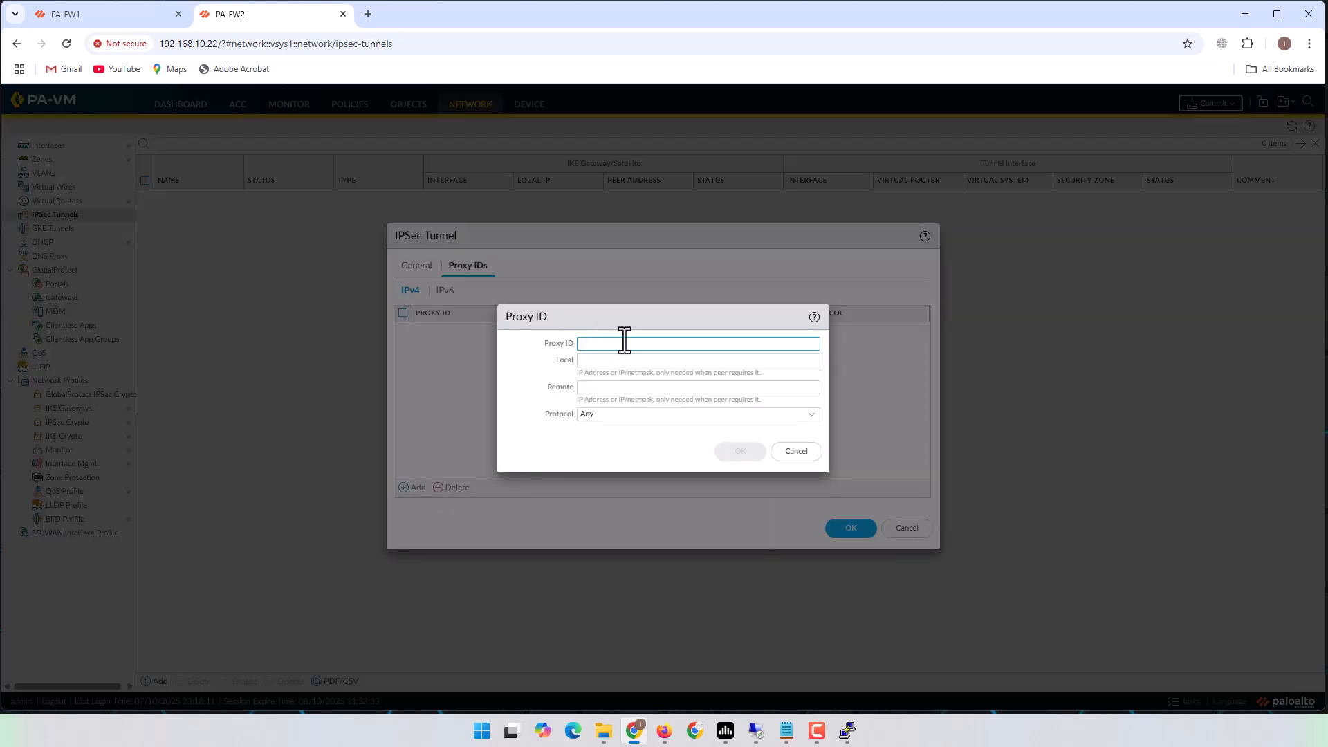
{"action": "key", "text": "ctrl+v"}
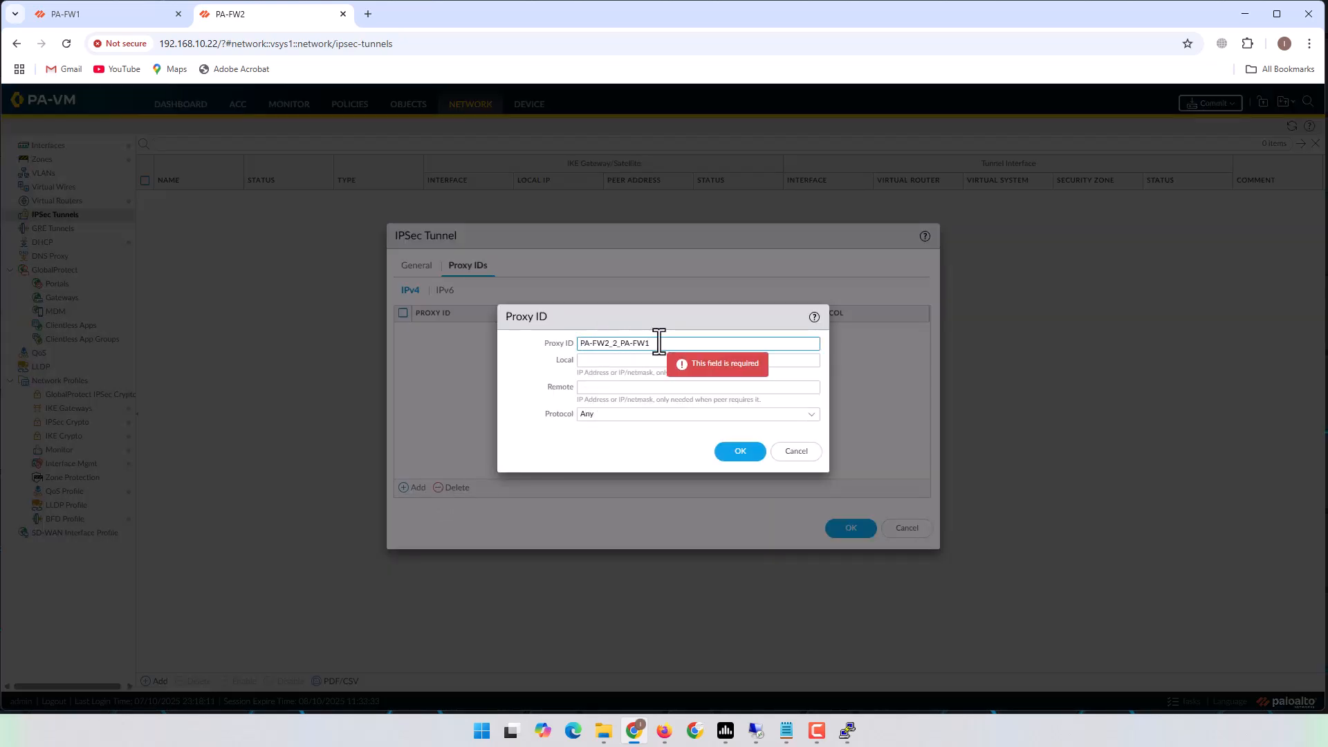
{"action": "key", "text": "BackSpace"}
{"action": "key", "text": "BackSpace"}
{"action": "key", "text": "BackSpace"}
{"action": "key", "text": "BackSpace"}
{"action": "key", "text": "BackSpace"}
{"action": "key", "text": "BackSpace"}
{"action": "key", "text": "BackSpace"}
{"action": "key", "text": "BackSpace"}
{"action": "key", "text": "BackSpace"}
{"action": "key", "text": "BackSpace"}
{"action": "key", "text": "BackSpace"}
{"action": "key", "text": "BackSpace"}
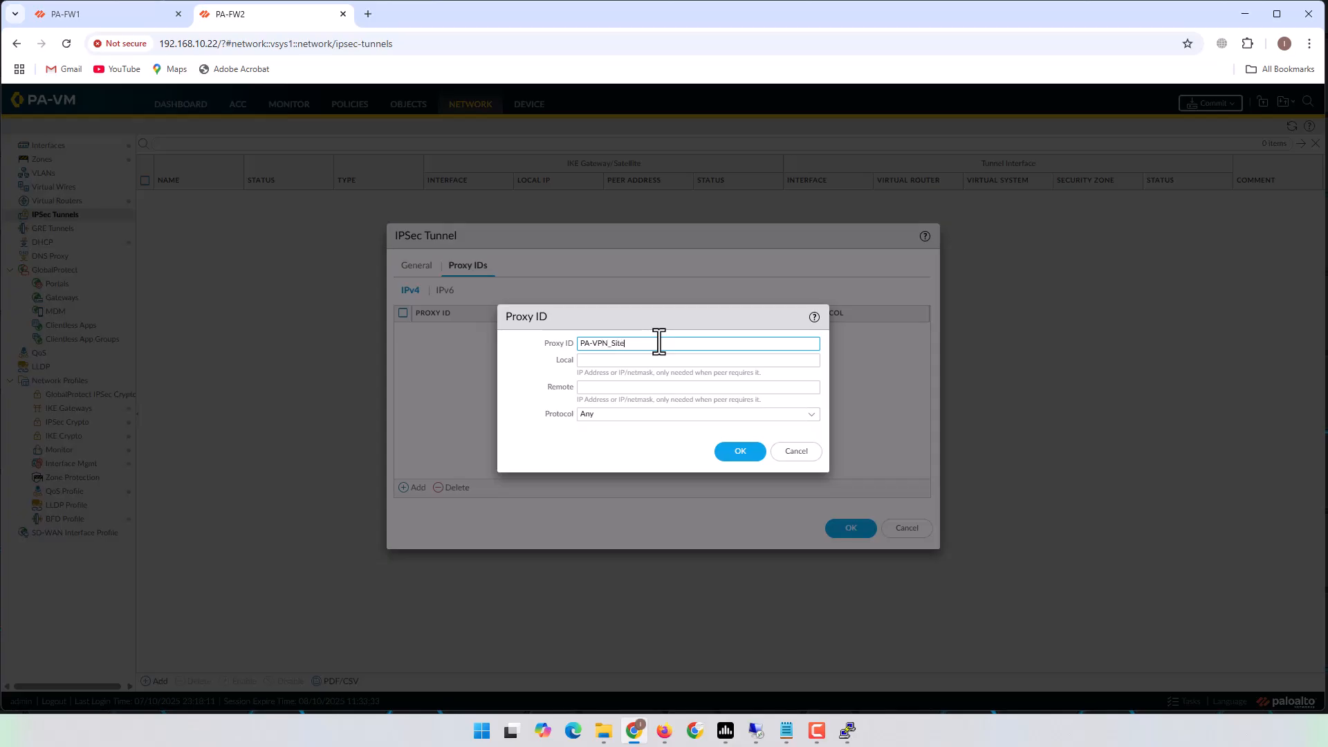
{"action": "left_click", "coordinate": [800, 361]}
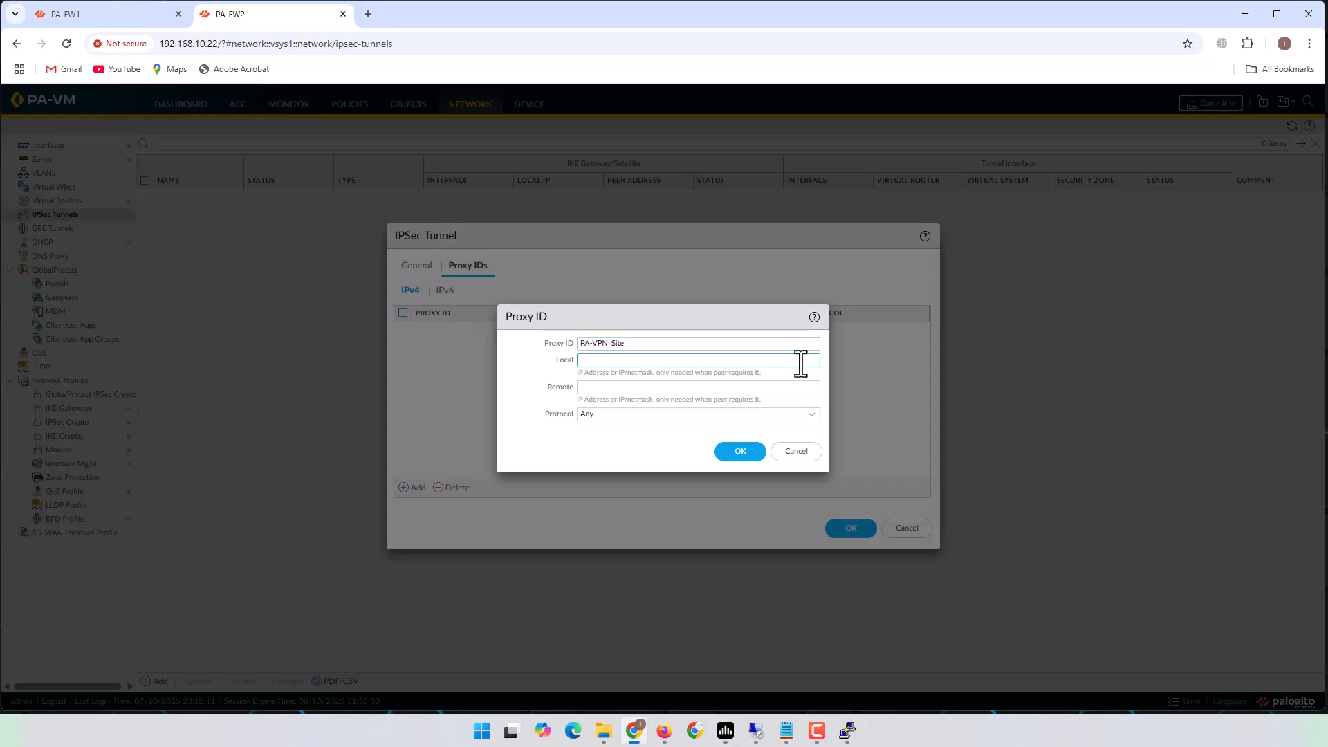
{"action": "type", "text": "10."}
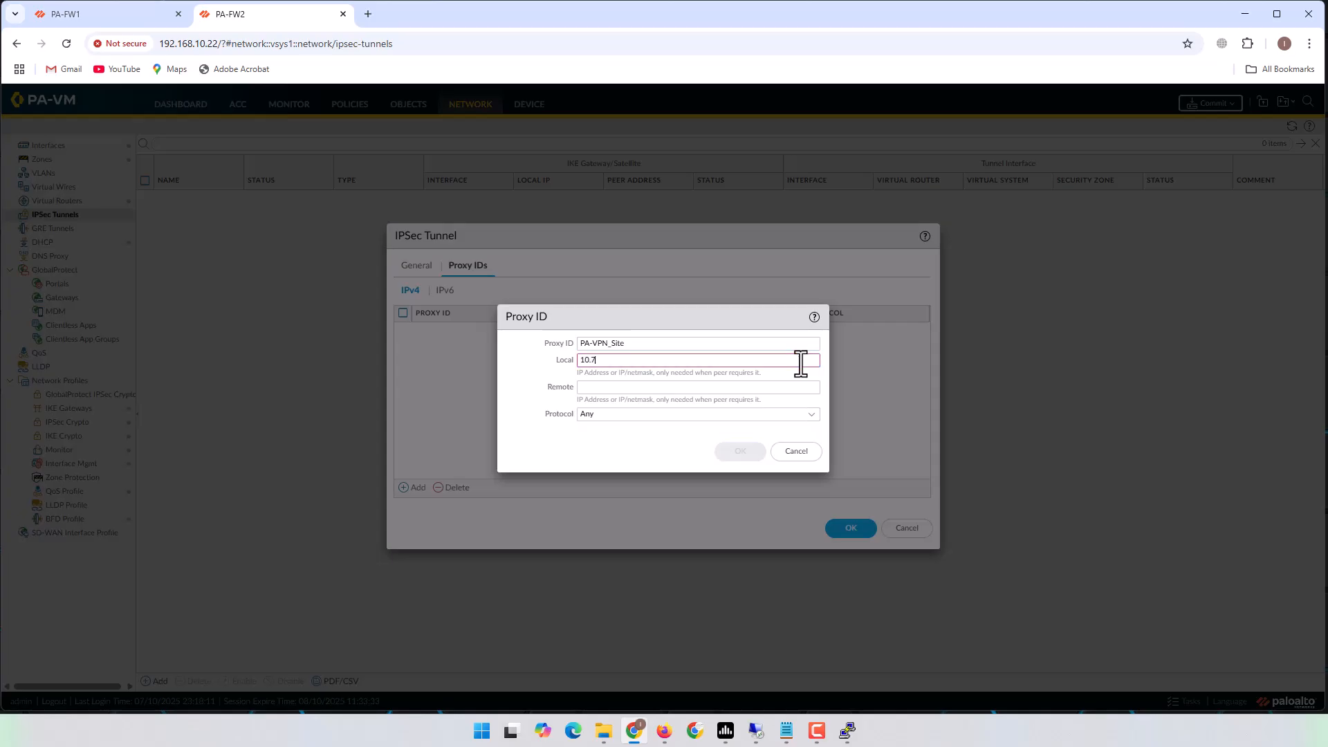
{"action": "type", "text": "70.0.0/24"}
{"action": "left_click", "coordinate": [760, 392]}
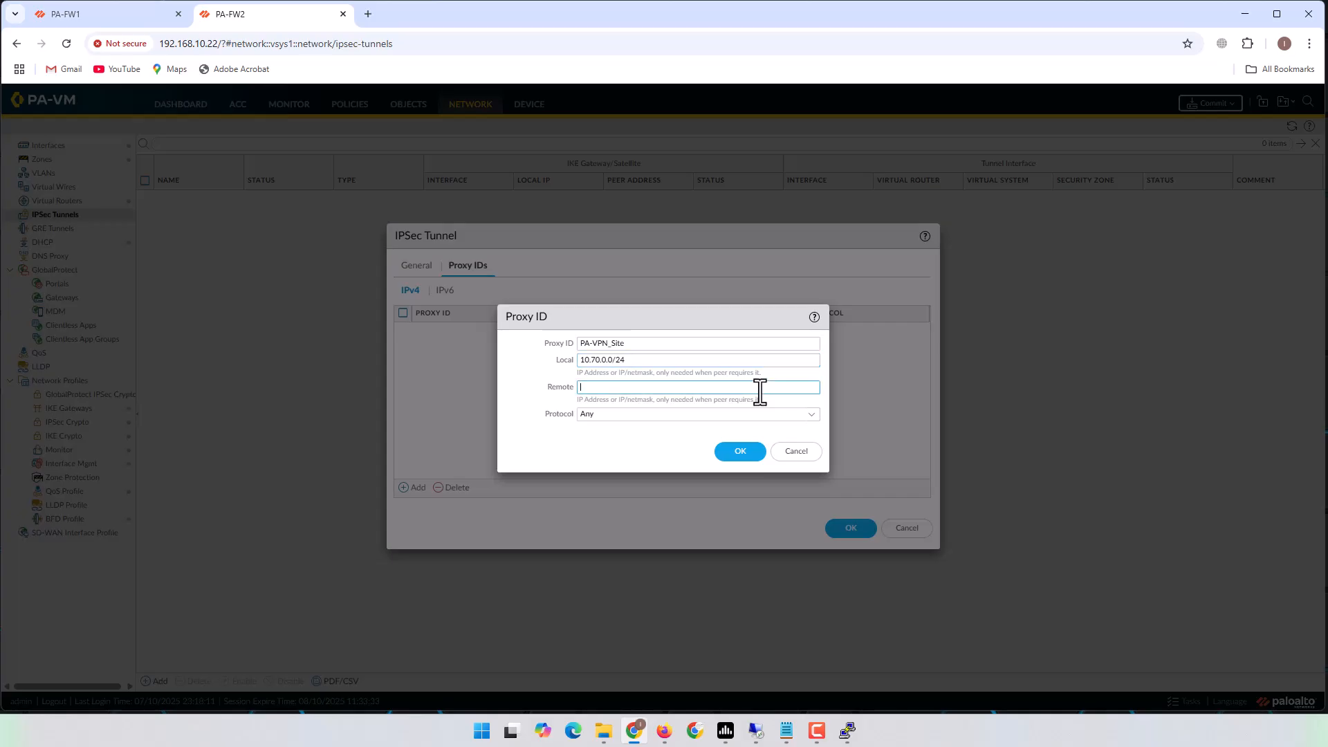
{"action": "type", "text": "10.10.0"}
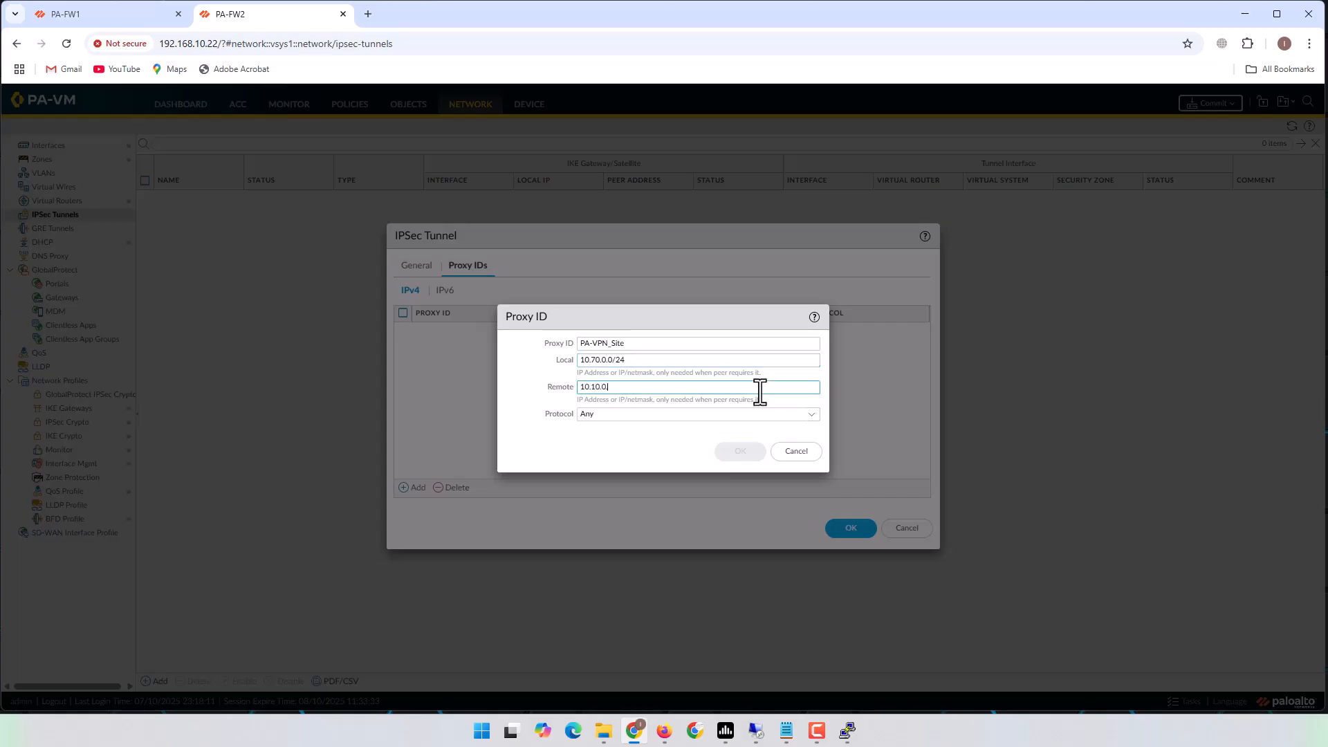
{"action": "type", "text": ".0/24"}
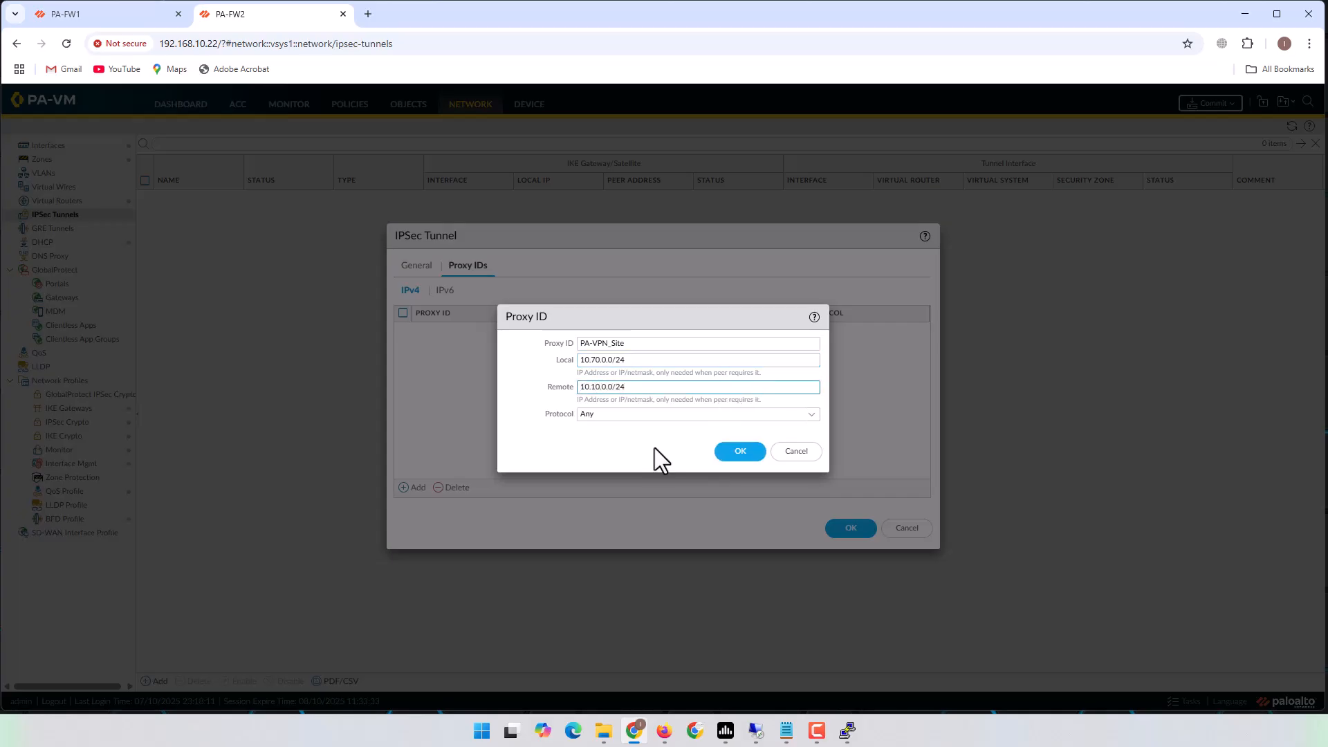
{"action": "left_click", "coordinate": [749, 455]}
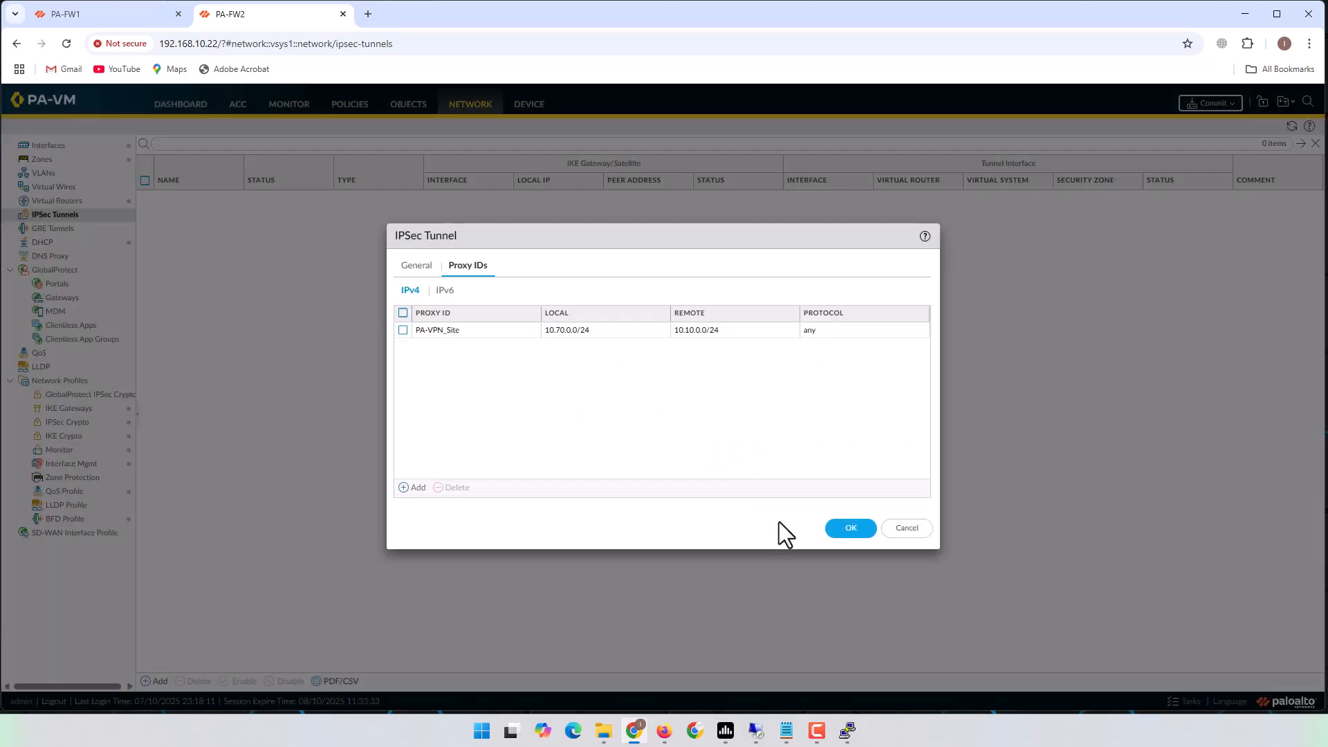
Save the IPSec tunnel, then start a new virtual router and discard it.
{"action": "left_click", "coordinate": [850, 529]}
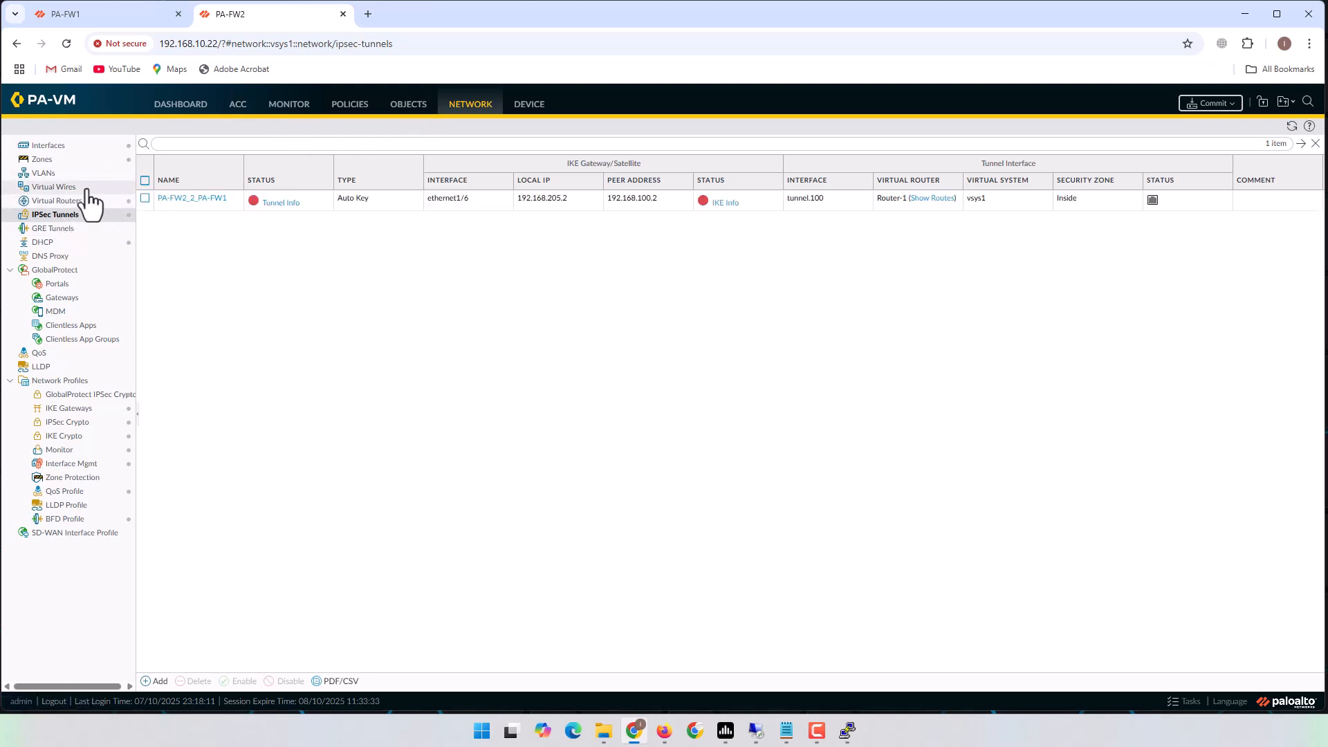
{"action": "left_click", "coordinate": [60, 201]}
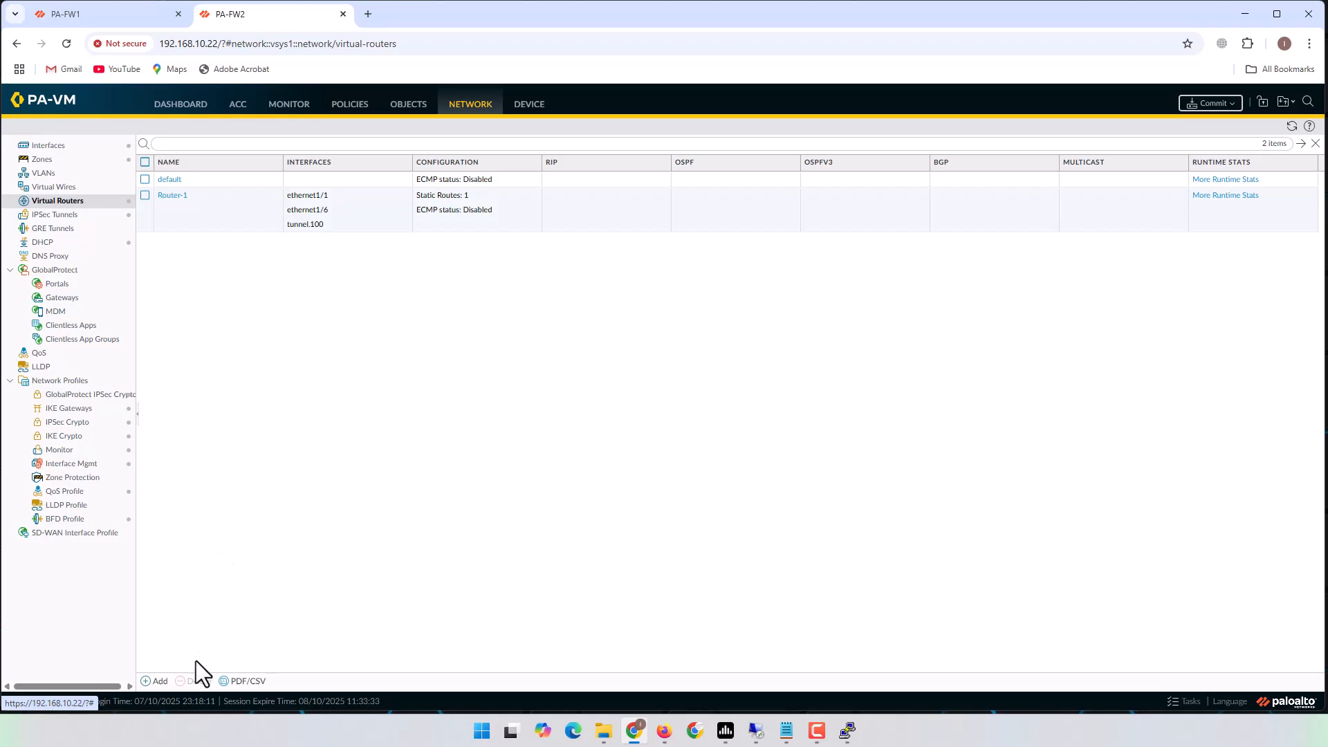
{"action": "left_click", "coordinate": [153, 682]}
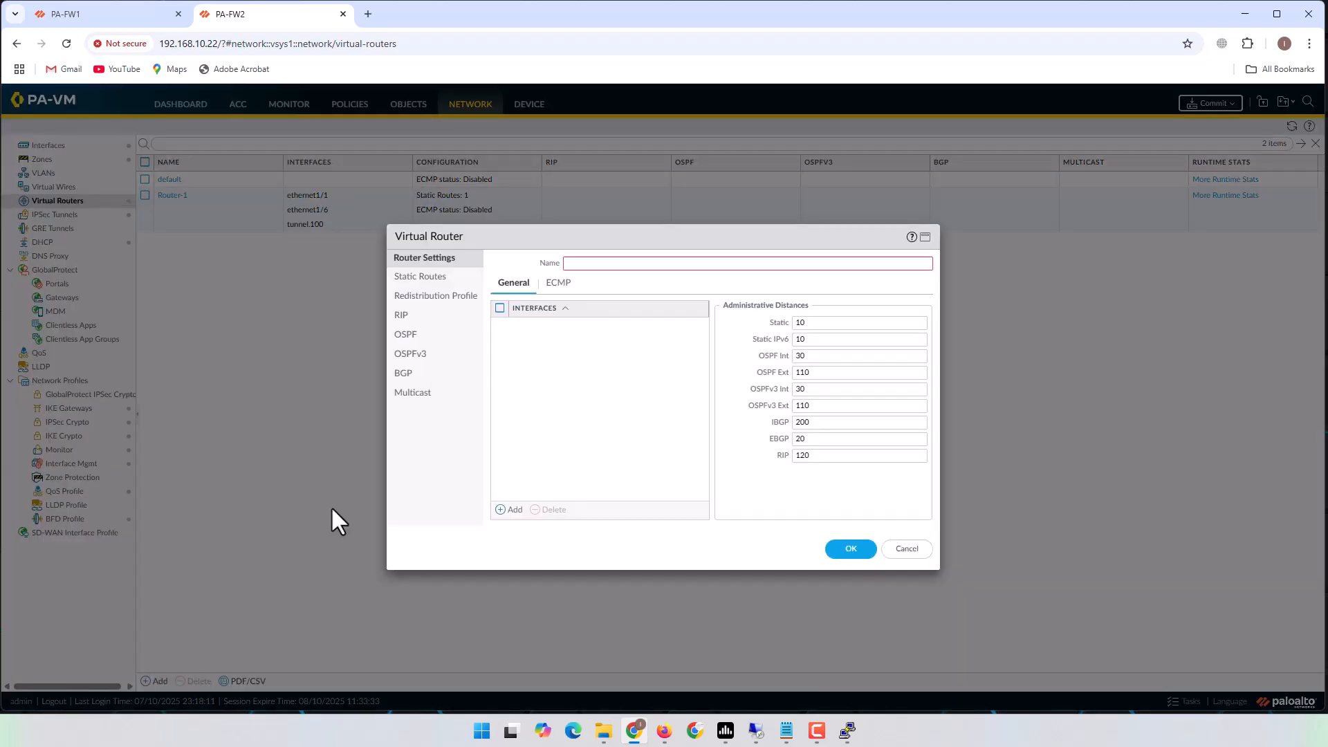
{"action": "left_click", "coordinate": [419, 278]}
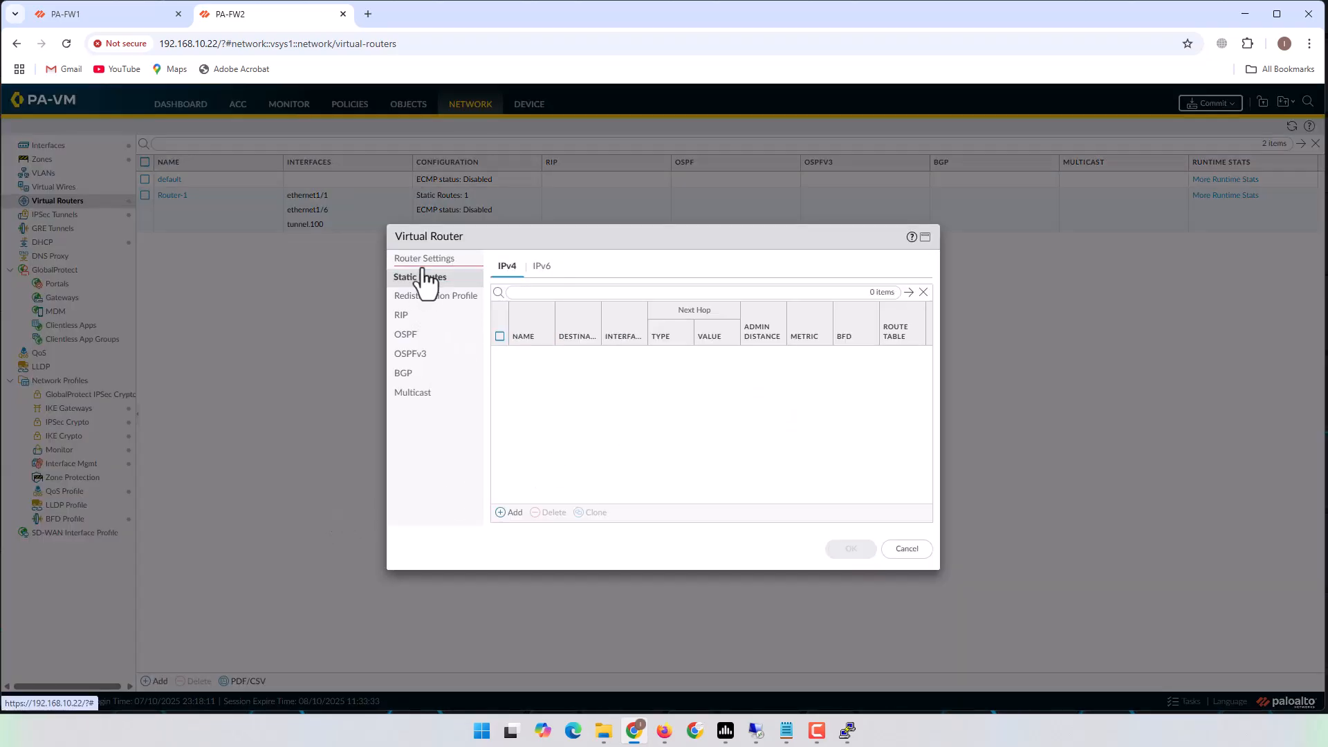
{"action": "left_click", "coordinate": [426, 258]}
{"action": "left_click", "coordinate": [626, 263]}
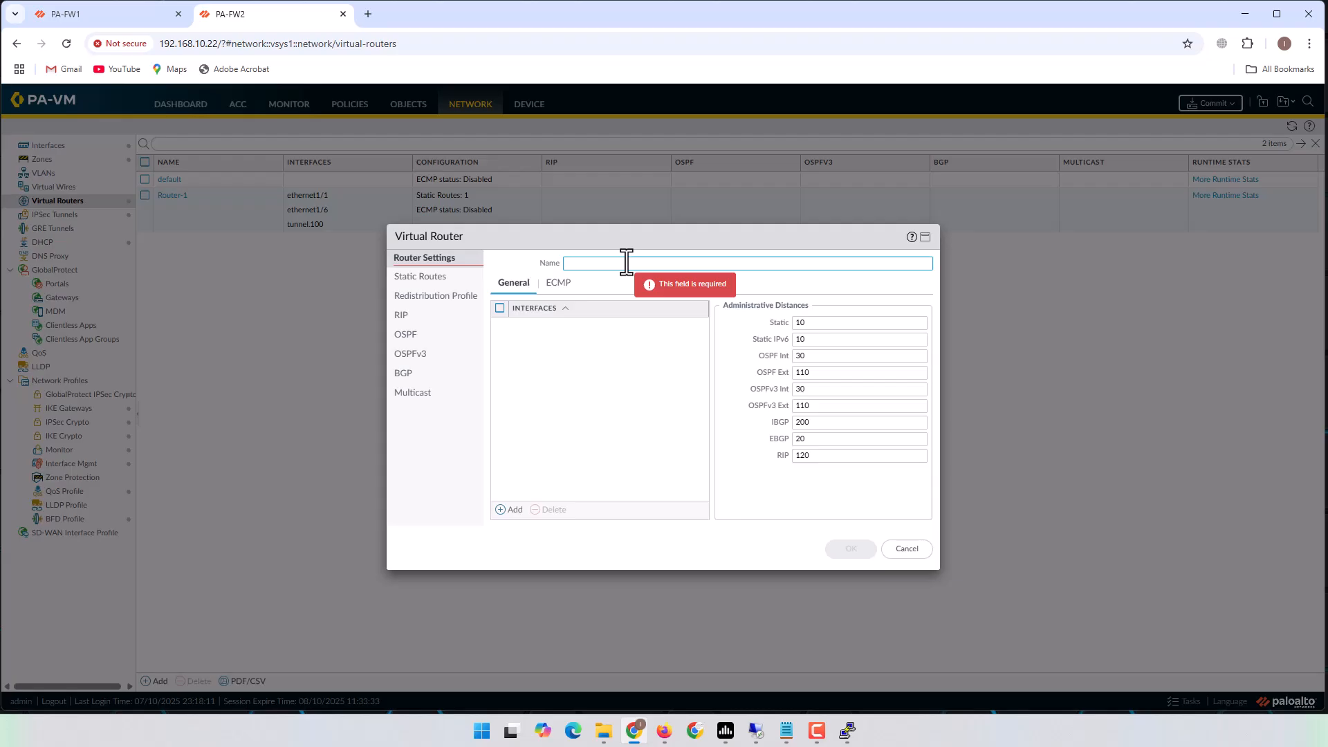
{"action": "type", "text": "GO"}
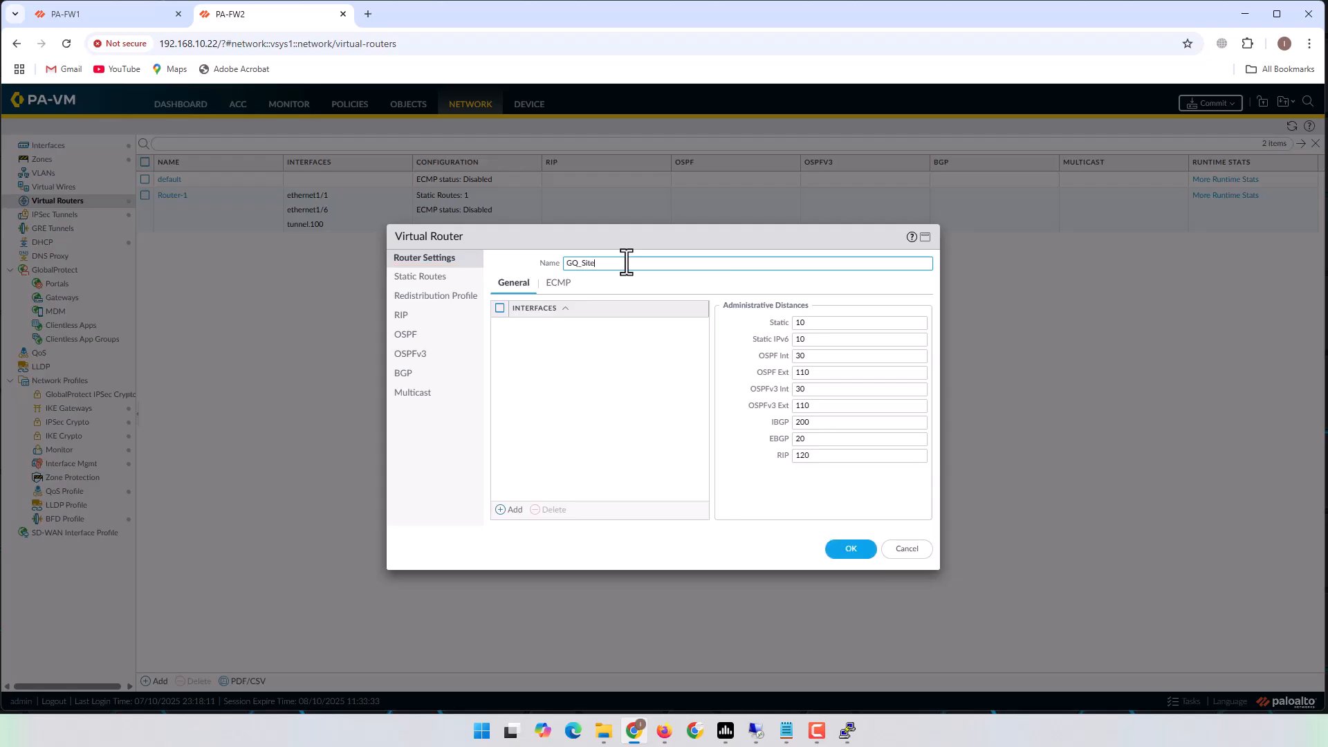
{"action": "left_click", "coordinate": [542, 364]}
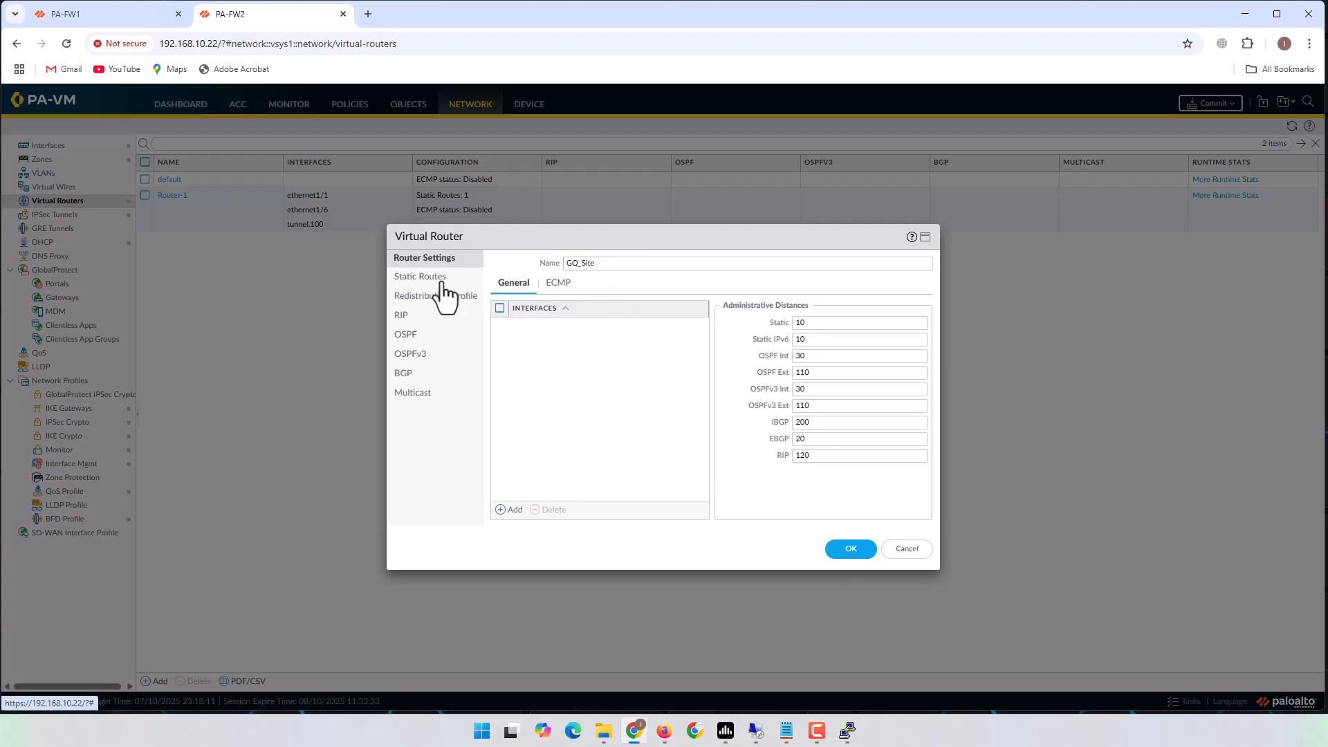
{"action": "left_click", "coordinate": [908, 551]}
Start a new static route named HQ_VPN on PA-FW2's Router-1.
{"action": "left_click", "coordinate": [169, 196]}
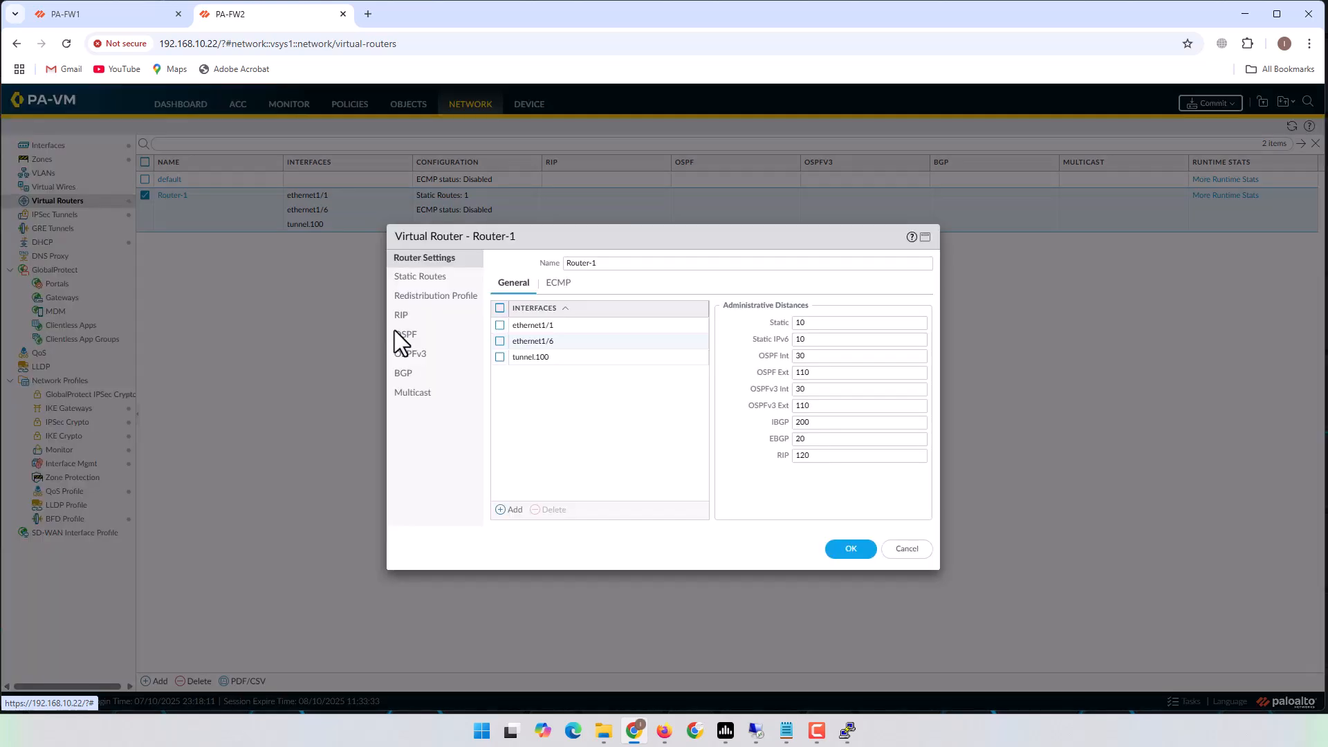
{"action": "left_click", "coordinate": [423, 278]}
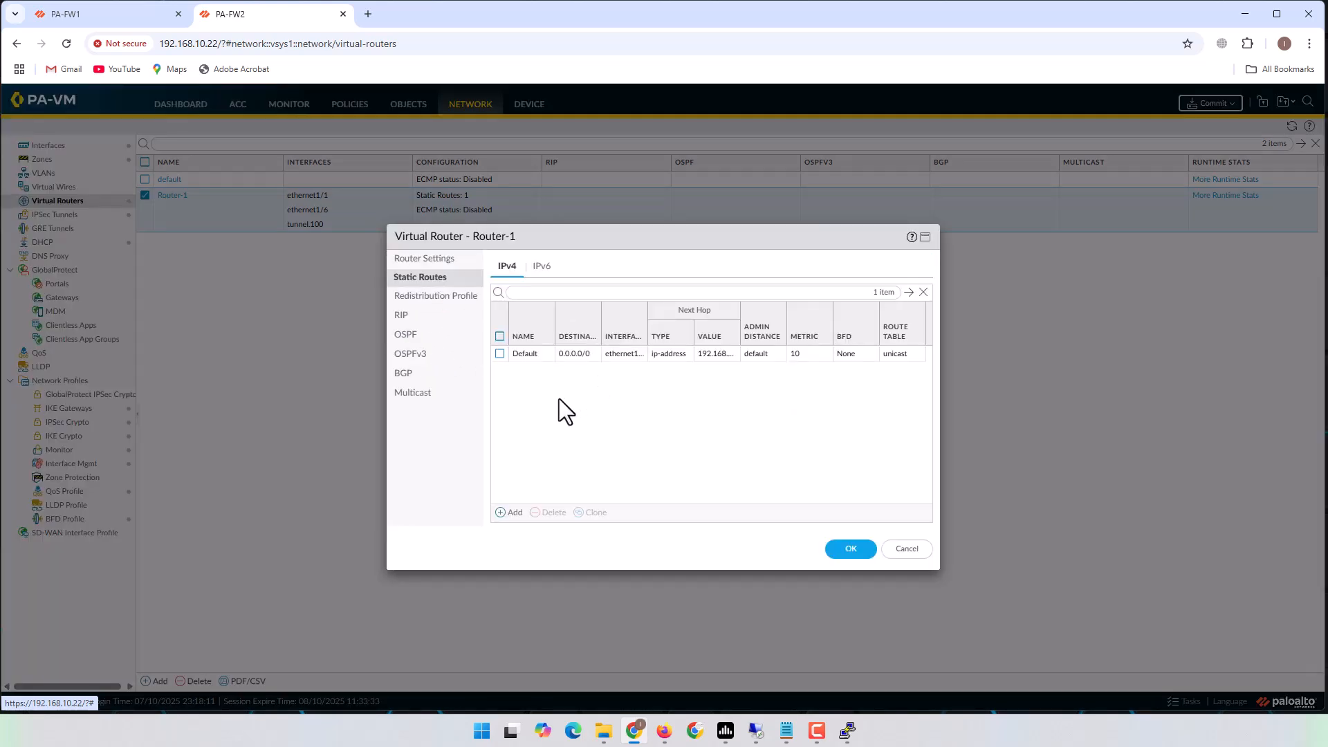
{"action": "left_click", "coordinate": [512, 512]}
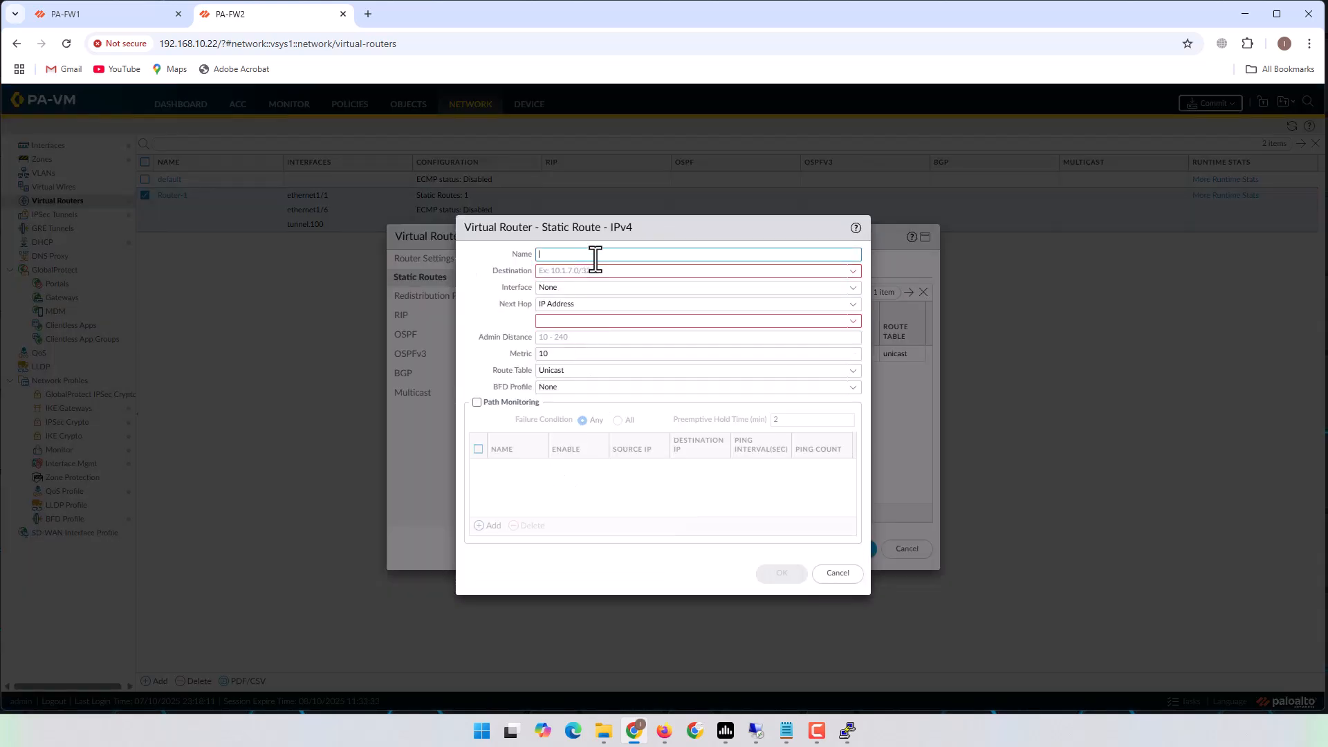
{"action": "type", "text": "HQ"}
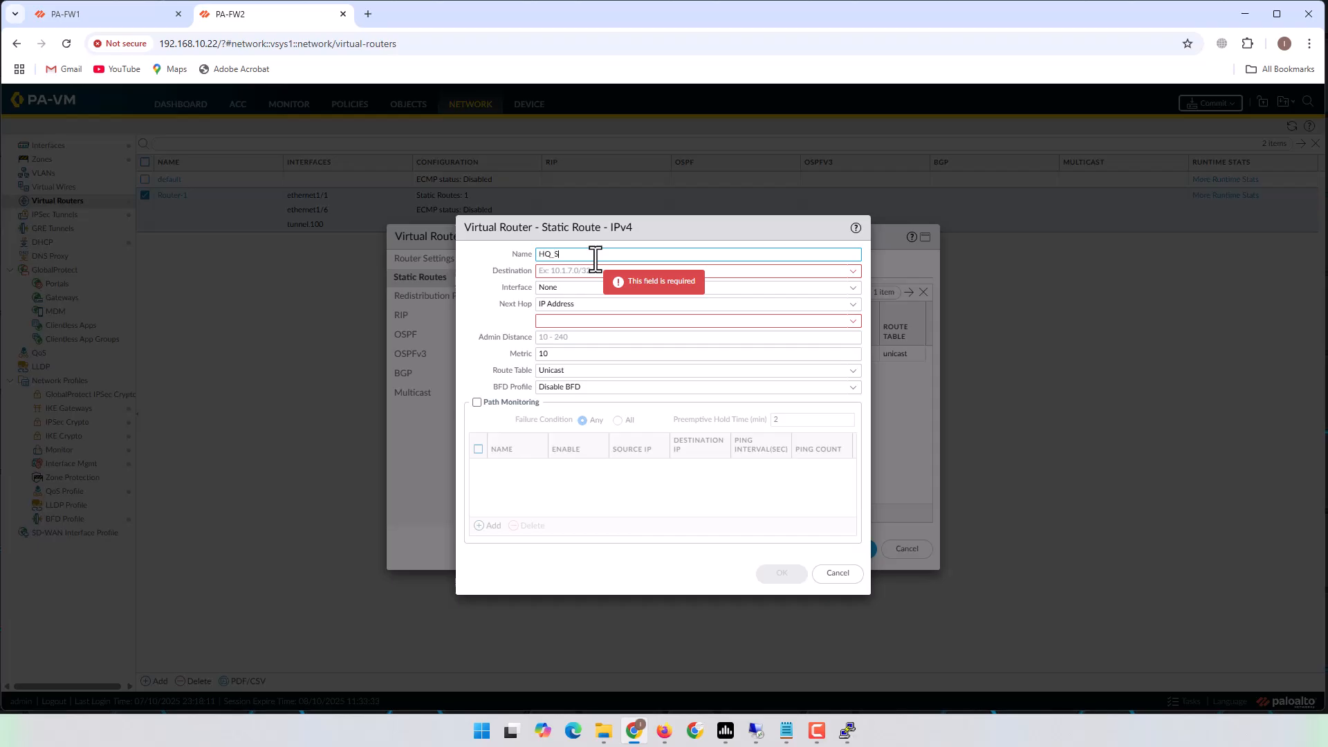
{"action": "type", "text": "_VPN"}
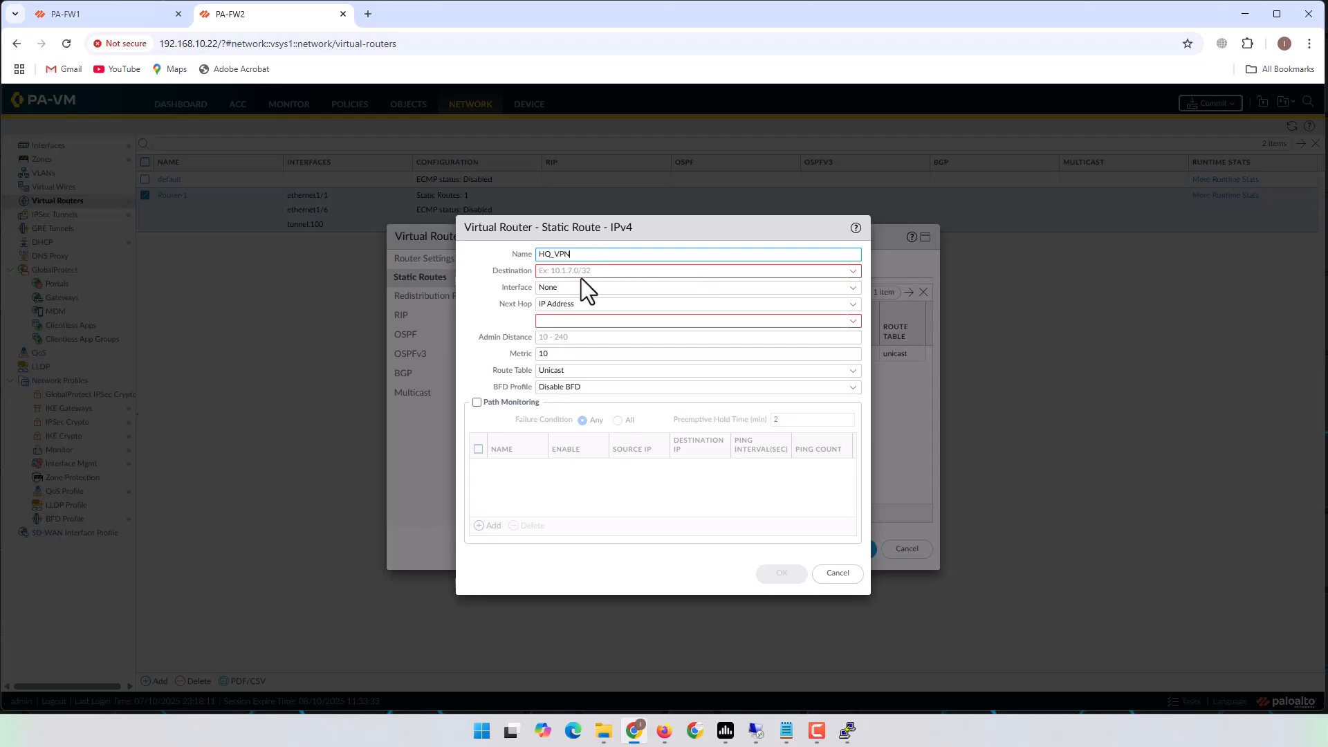
Route 10.10.0.0/24 out tunnel.100 with no next hop, and save Router-1.
{"action": "left_click", "coordinate": [588, 273]}
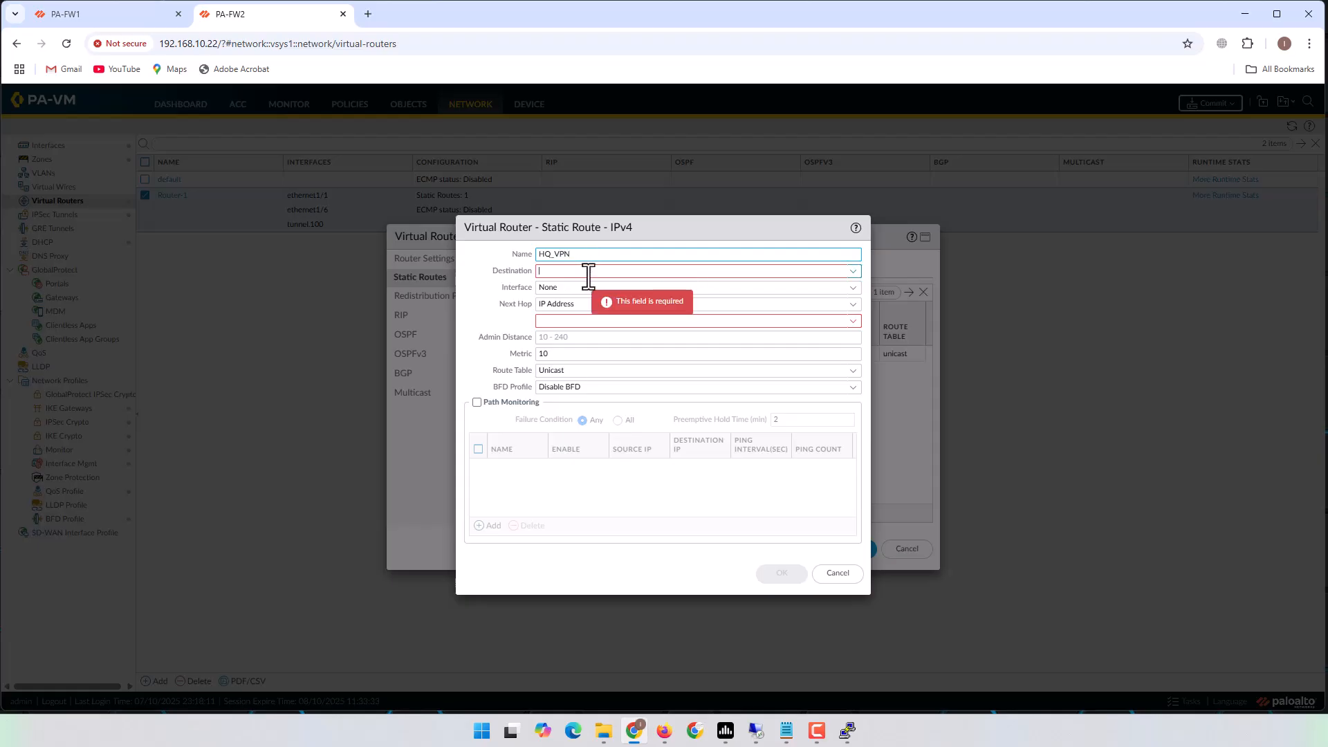
{"action": "type", "text": "10."}
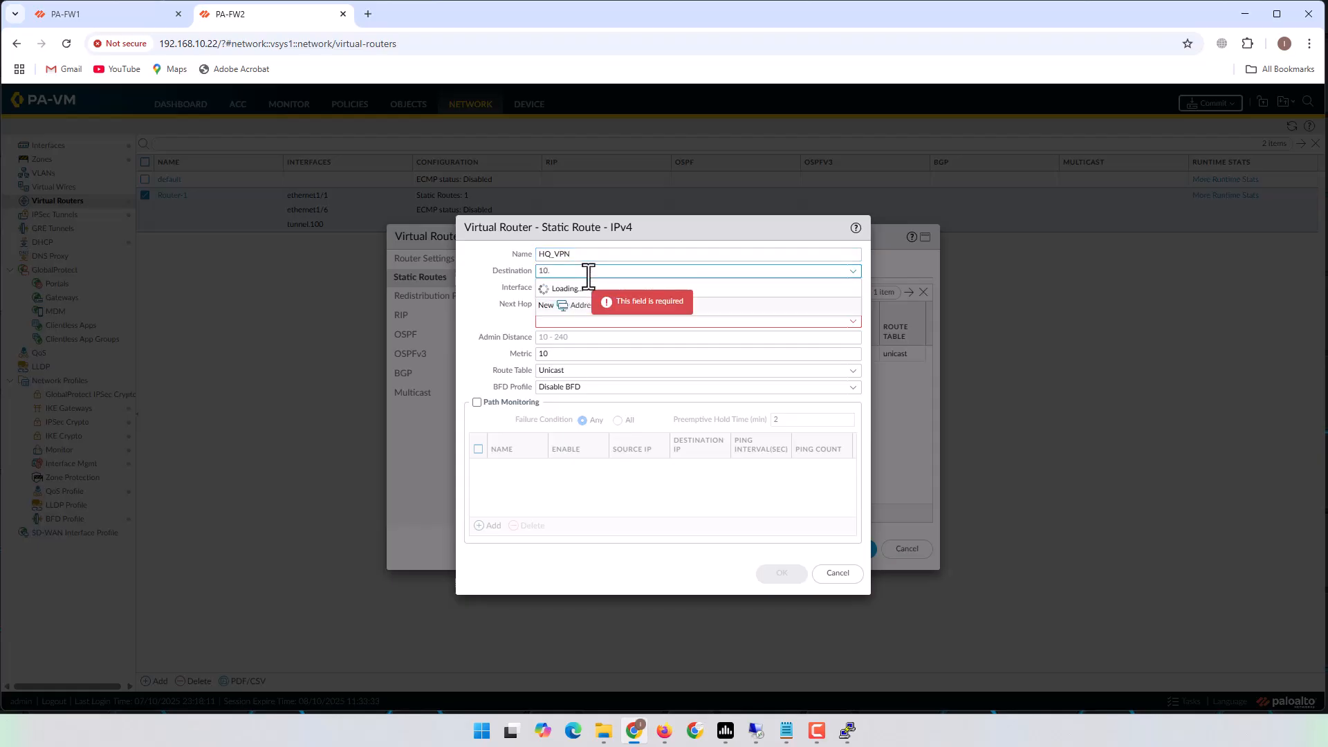
{"action": "type", "text": "10.0.0/2"}
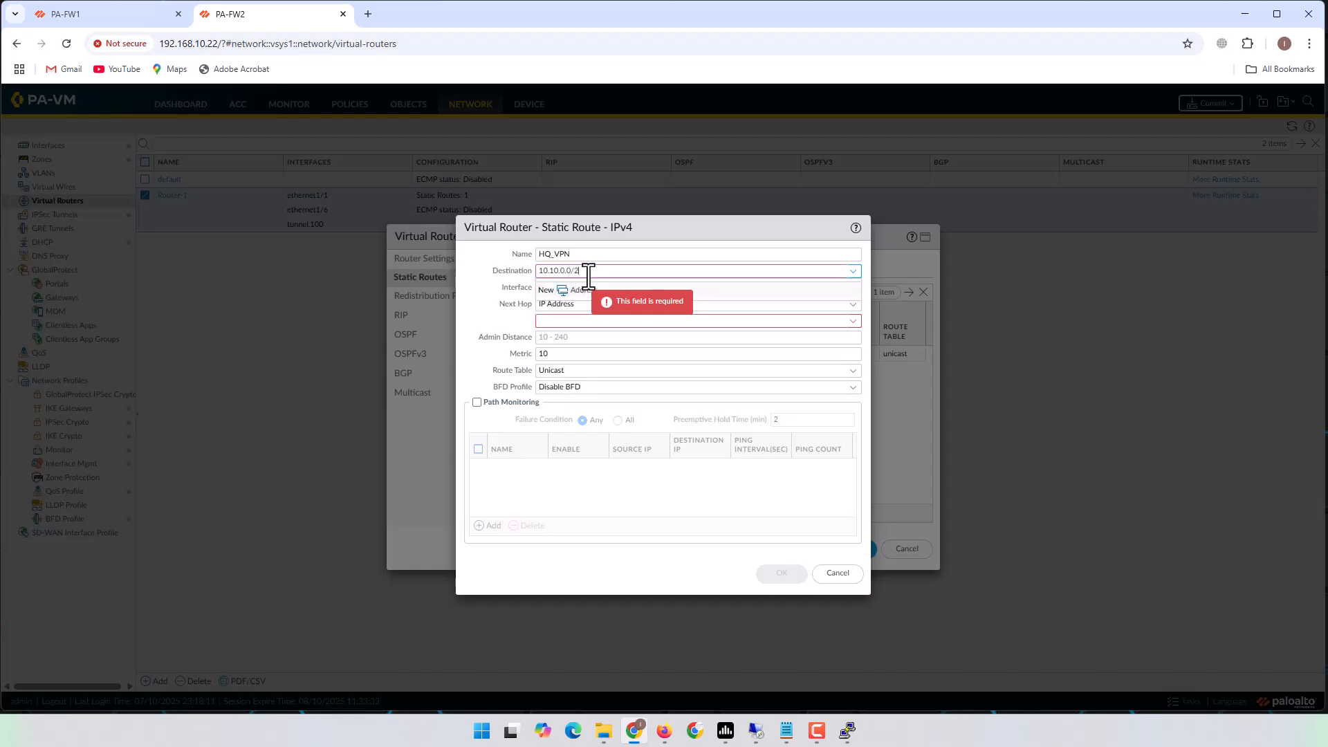
{"action": "type", "text": "4"}
{"action": "key", "text": "Tab"}
{"action": "key", "text": "Tab"}
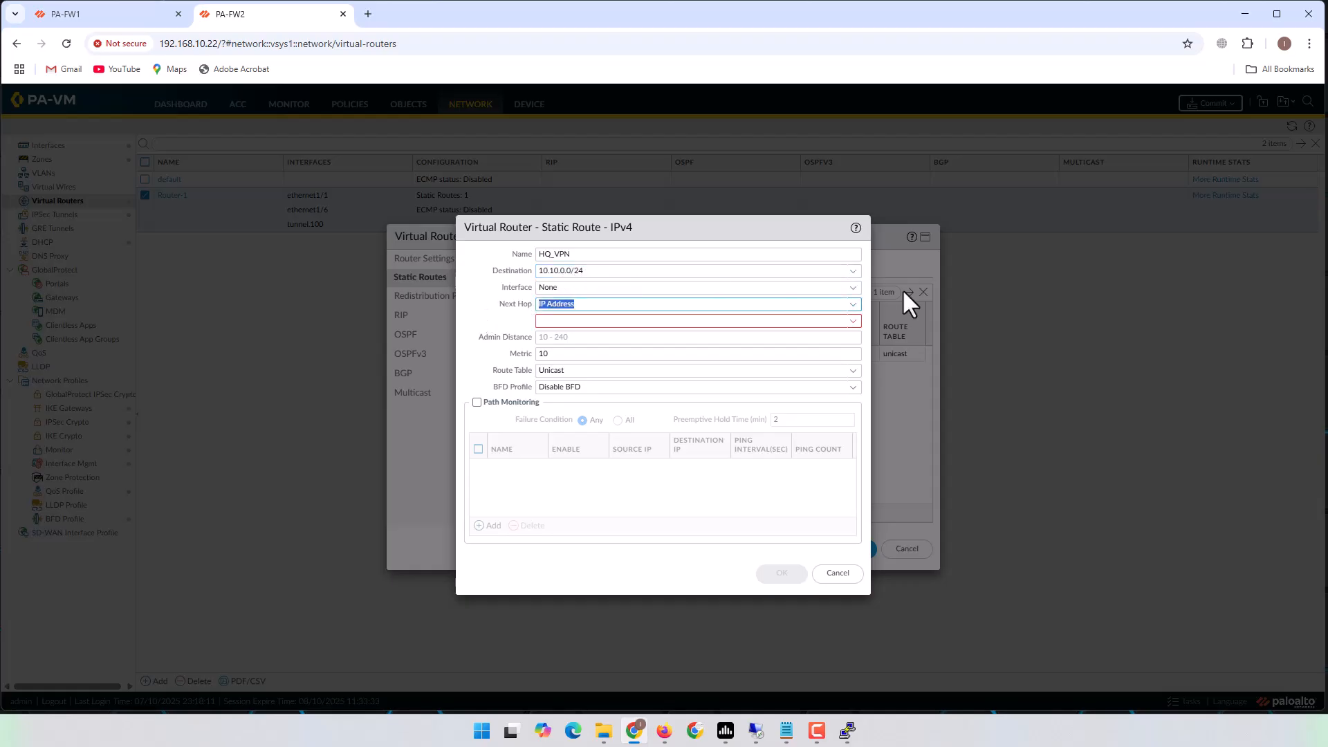
{"action": "left_click", "coordinate": [853, 287]}
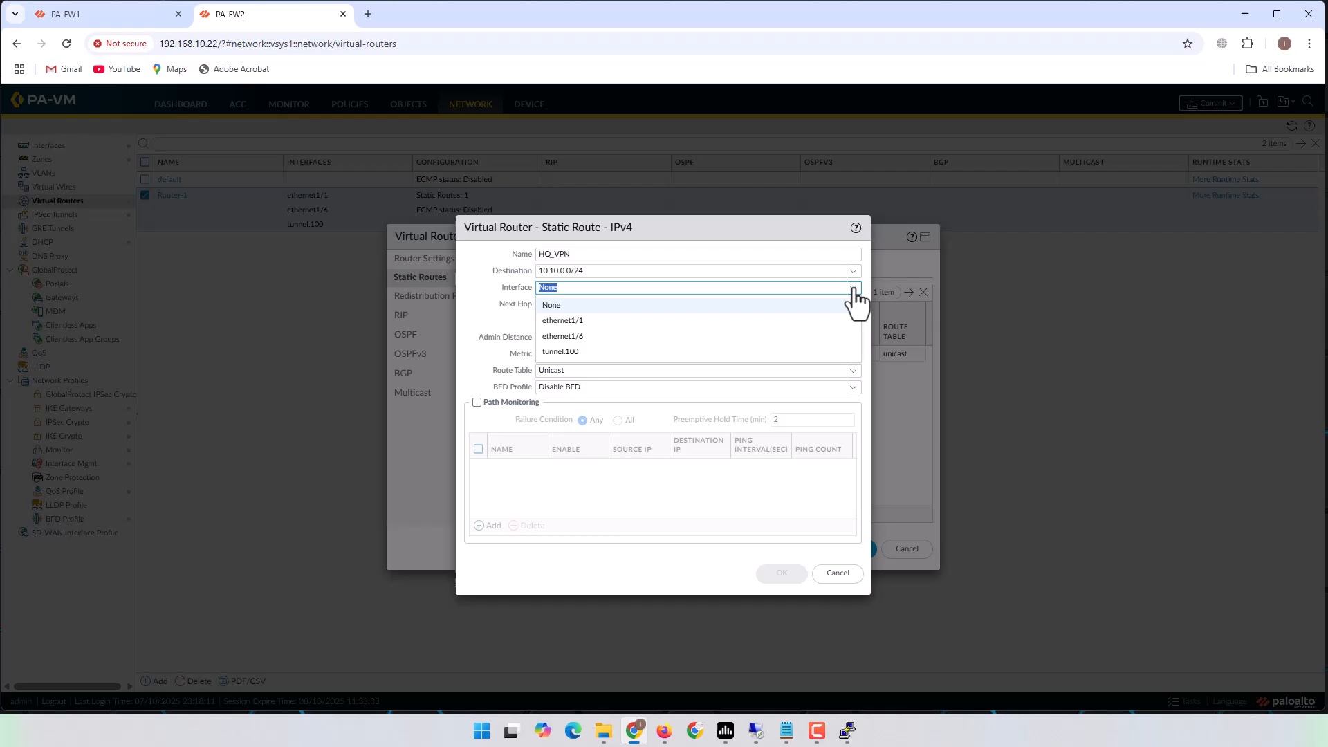
{"action": "left_click", "coordinate": [568, 352]}
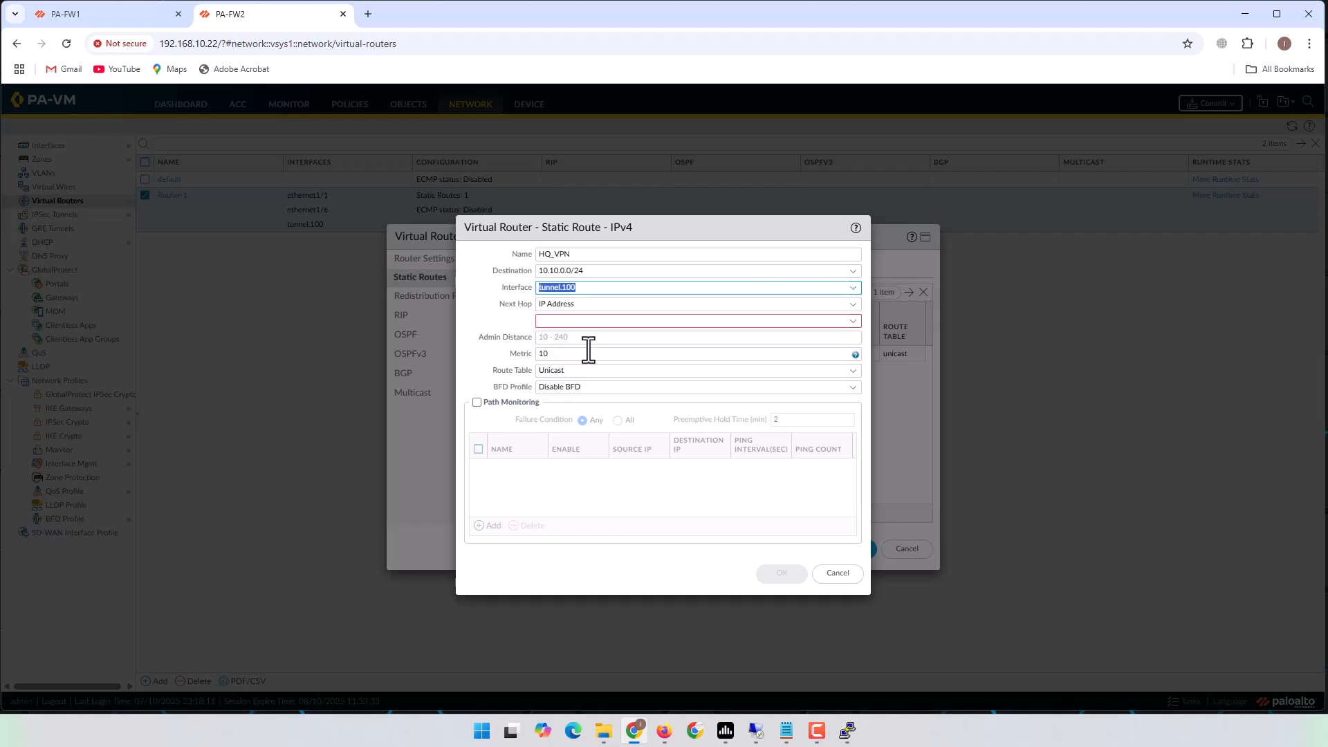
{"action": "left_click", "coordinate": [855, 305]}
{"action": "left_click", "coordinate": [562, 384]}
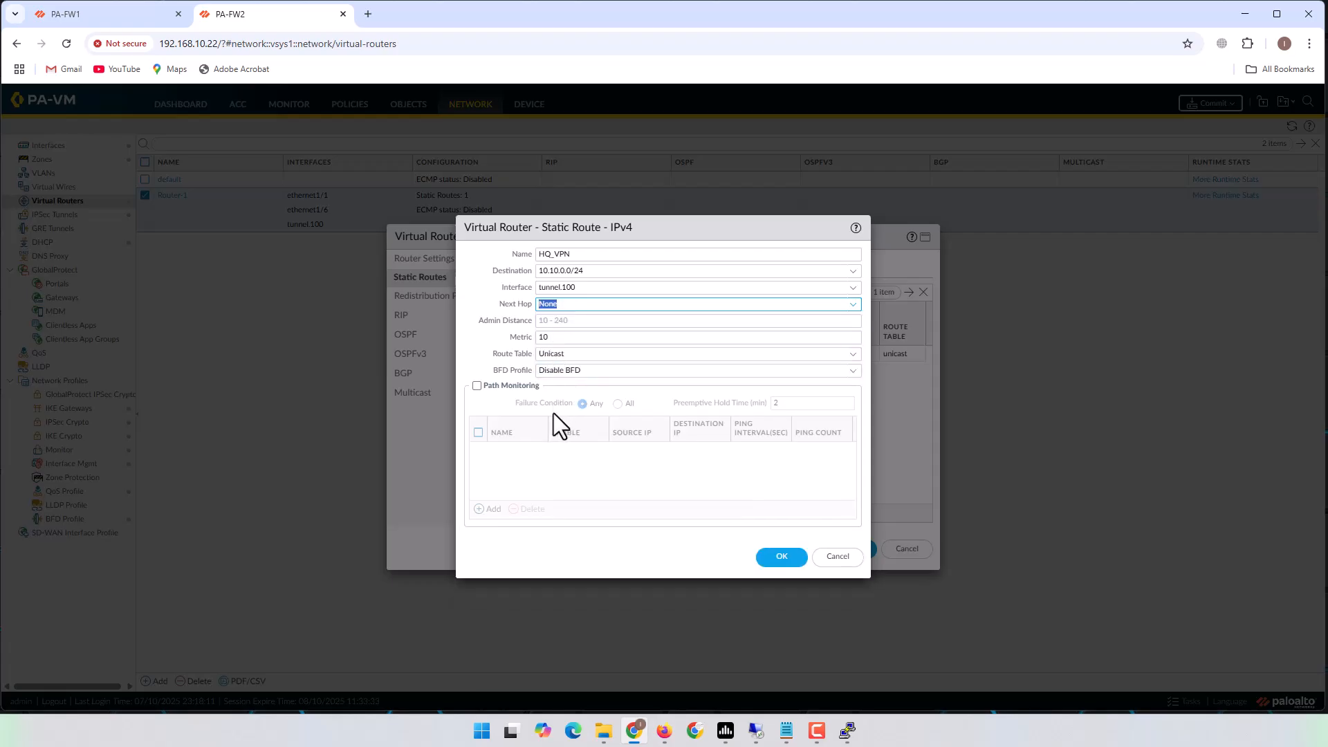
{"action": "left_click", "coordinate": [773, 561]}
{"action": "left_click", "coordinate": [847, 550]}
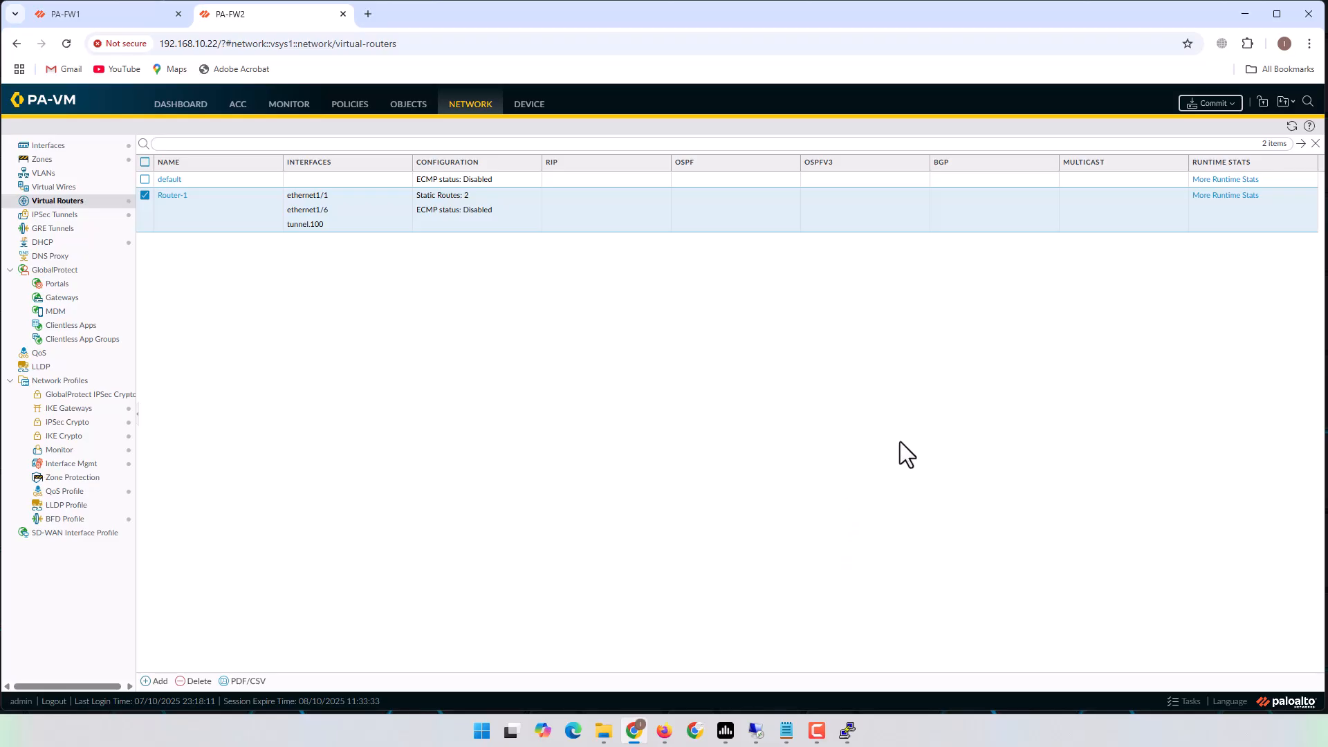
Commit all pending changes on PA-FW2 and confirm PA-FW1's commit reported success.
{"action": "left_click", "coordinate": [1215, 105]}
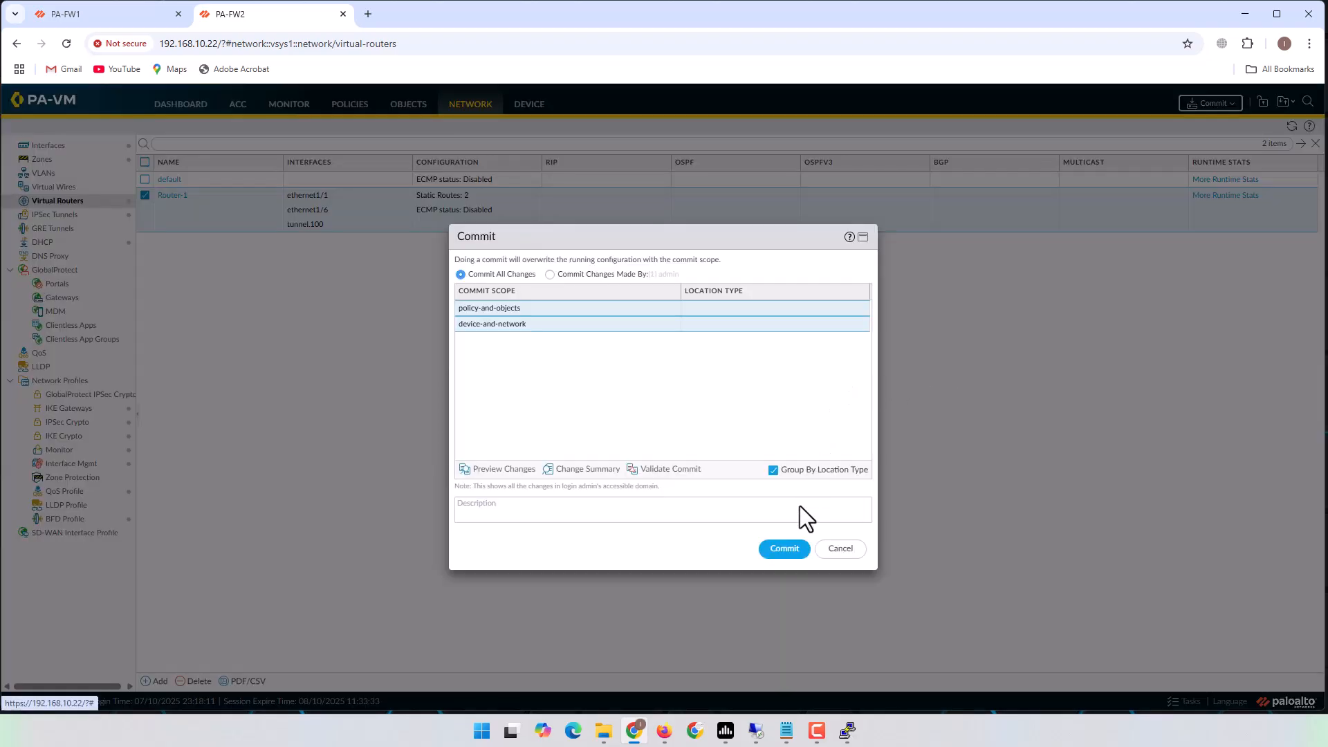
{"action": "left_click", "coordinate": [784, 549]}
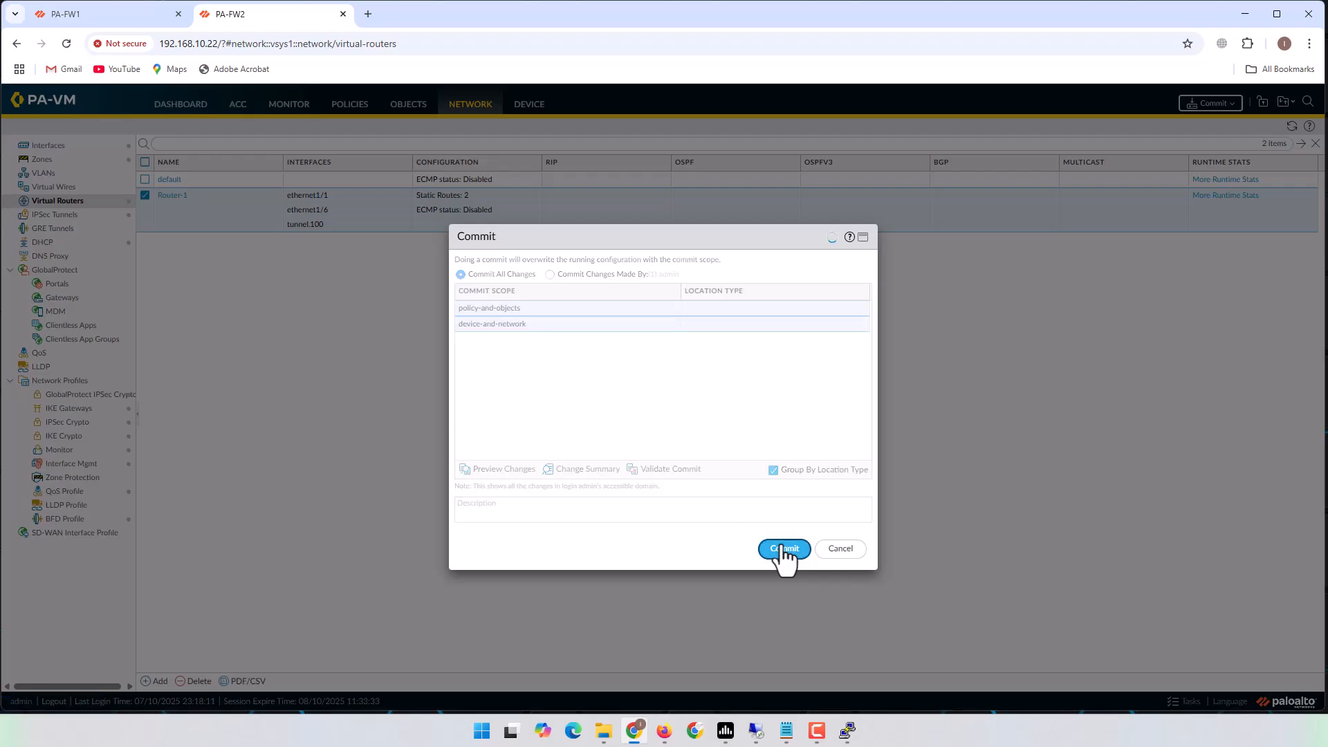
{"action": "left_click", "coordinate": [112, 15]}
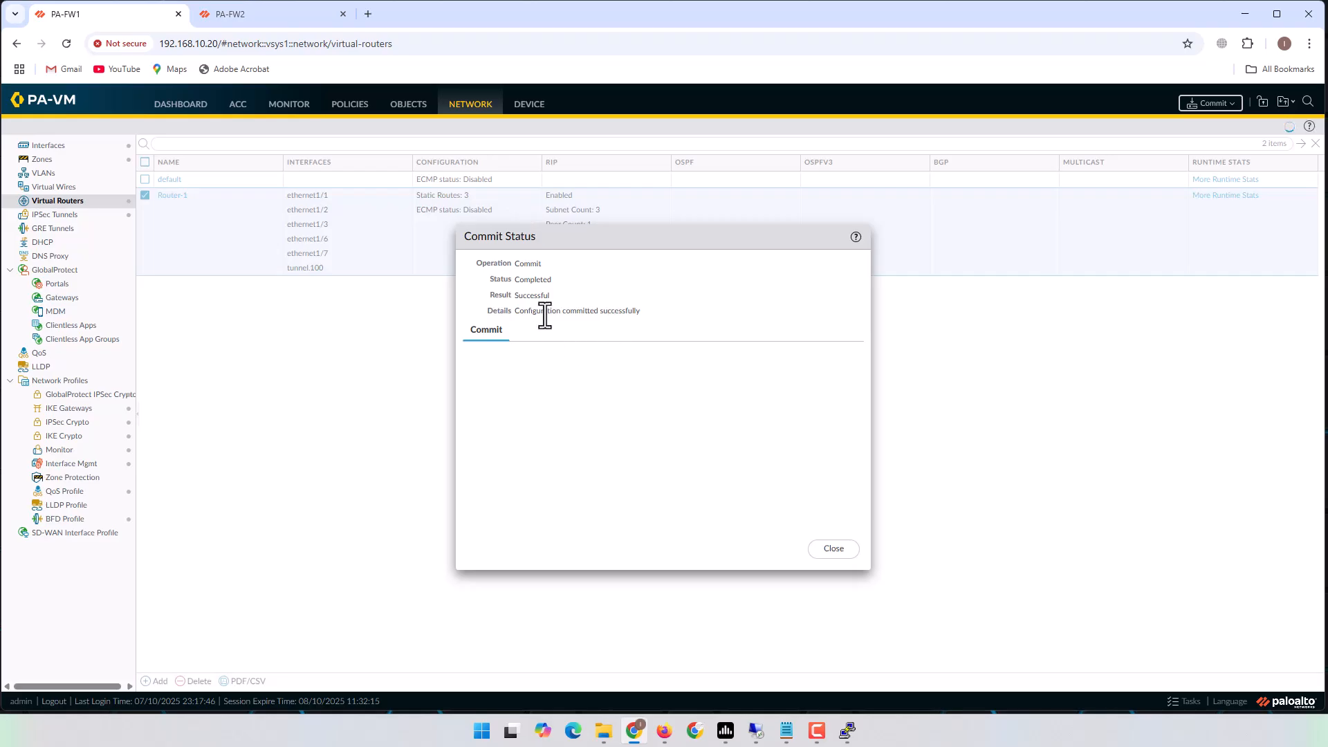
{"action": "left_click_drag", "start_coordinate": [504, 312], "coordinate": [643, 315]}
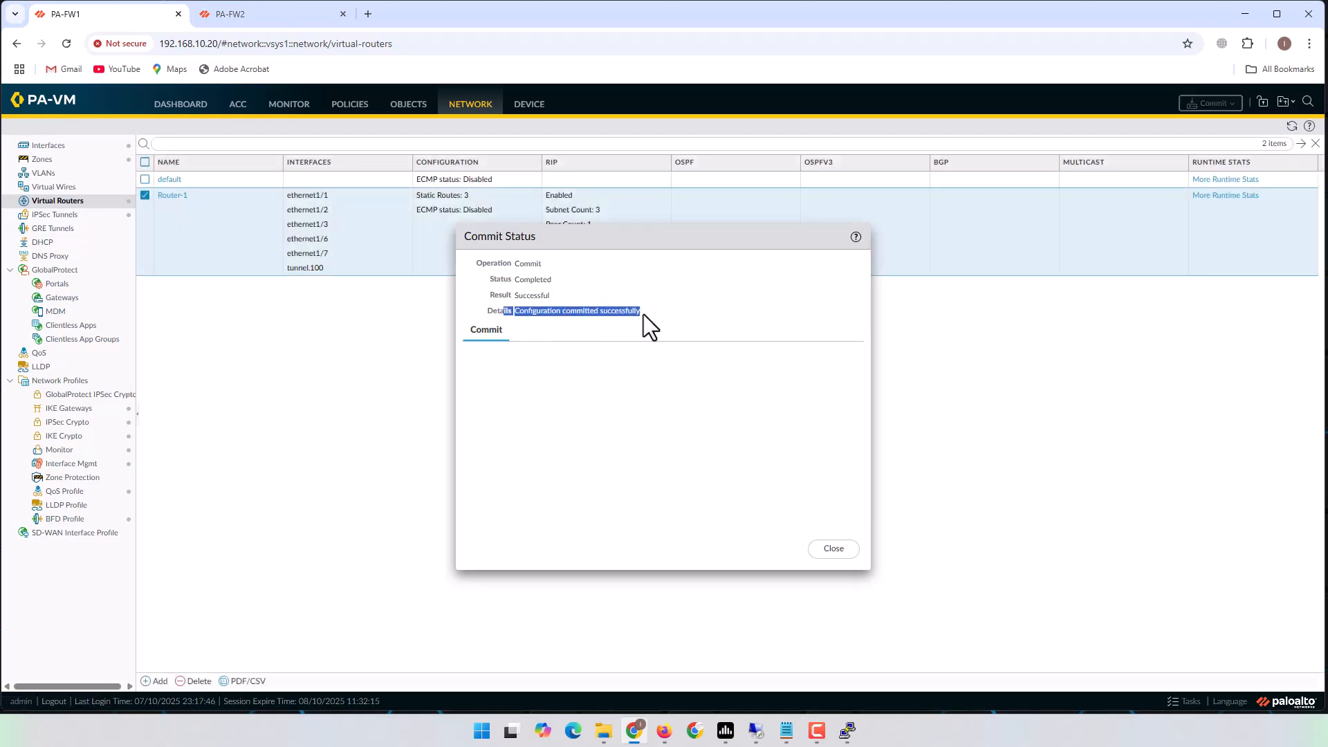
{"action": "left_click", "coordinate": [850, 552]}
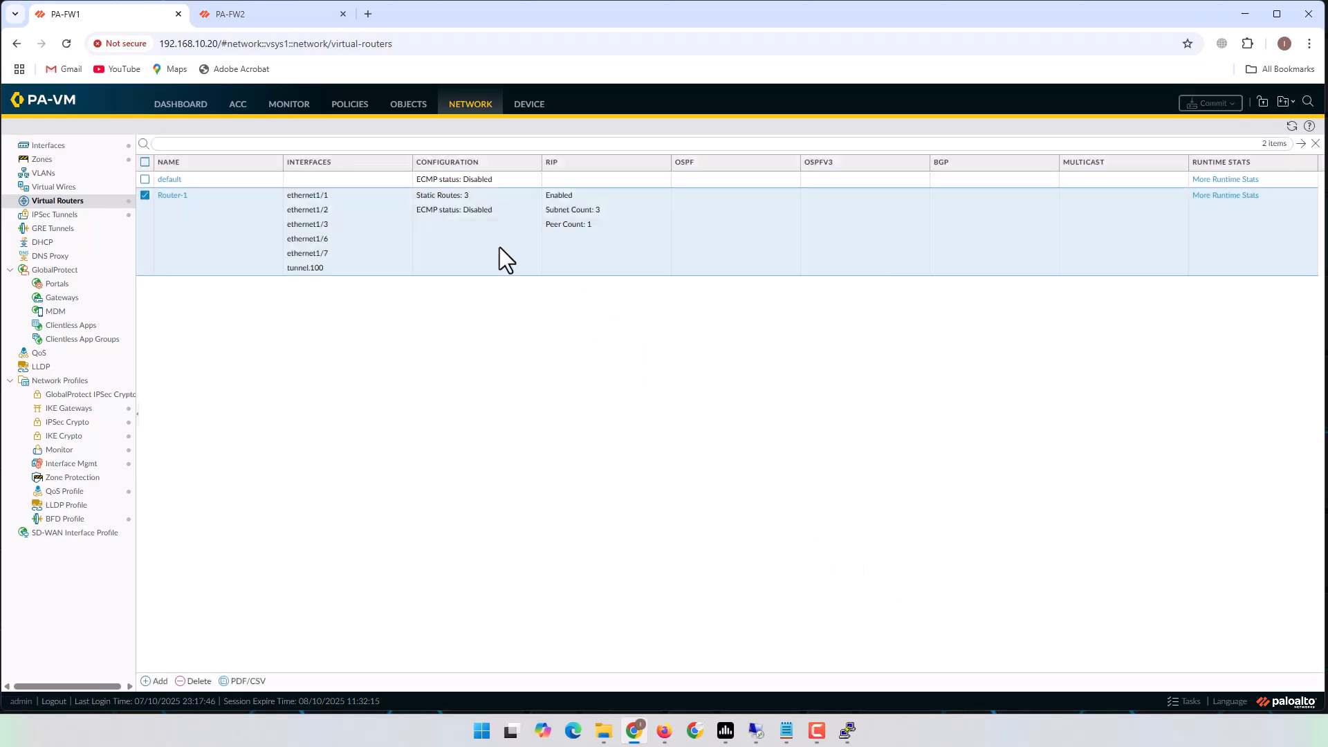
Confirm PA-FW2 shows 'Configuration committed successfully', close the report, and minimize the browser.
{"action": "left_click", "coordinate": [239, 11]}
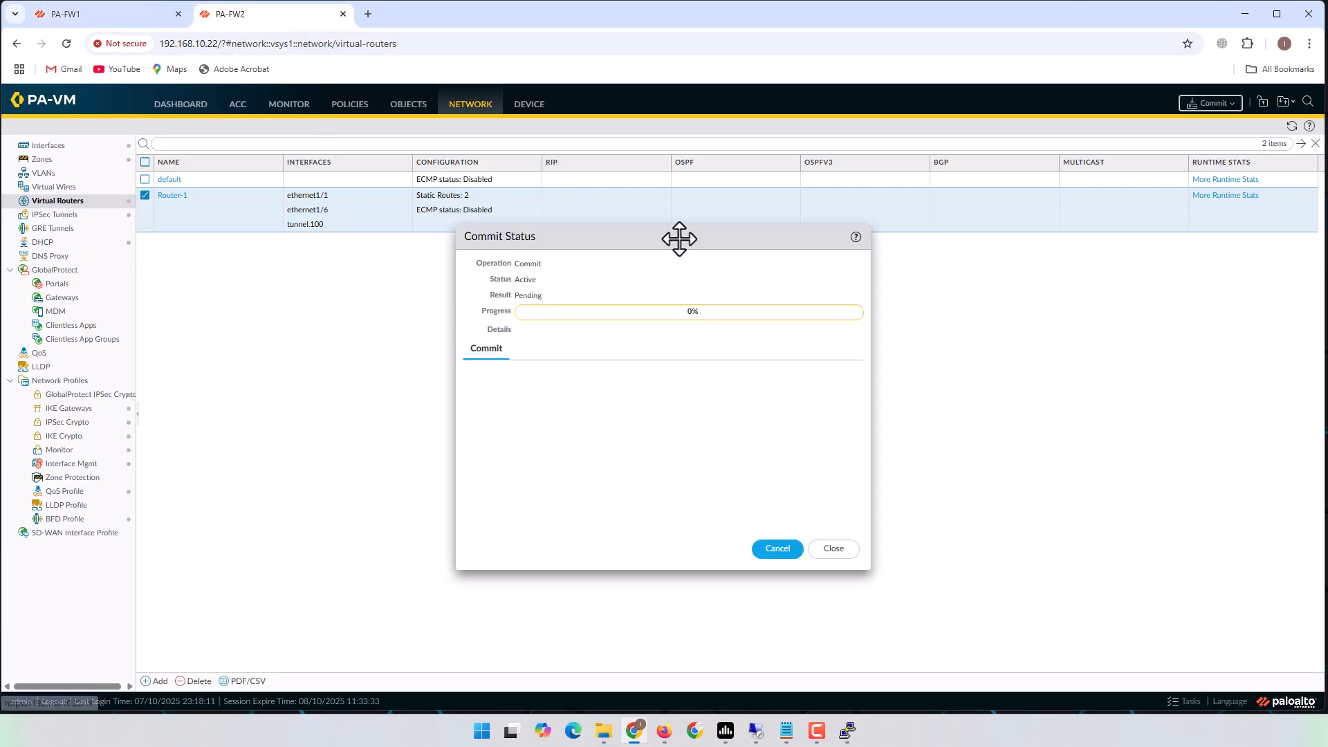
{"action": "left_click_drag", "start_coordinate": [676, 237], "coordinate": [799, 254]}
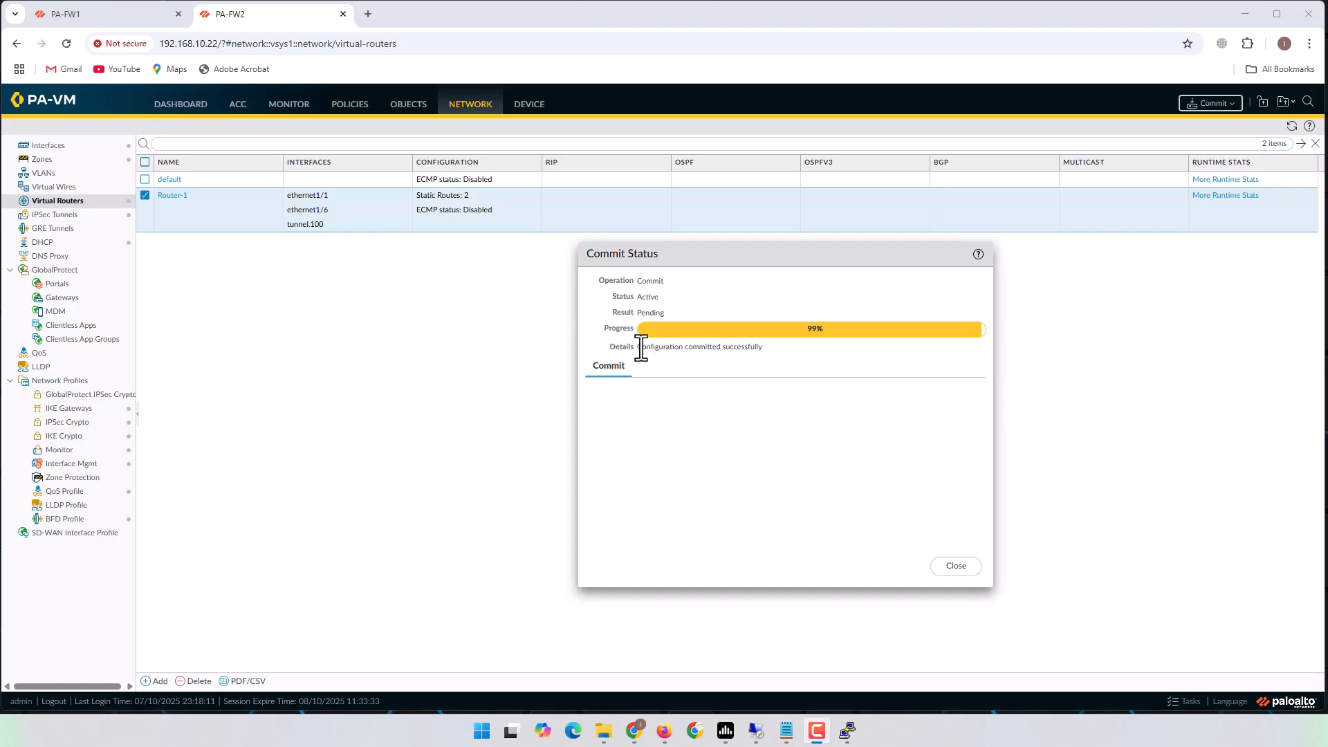
{"action": "left_click_drag", "start_coordinate": [641, 348], "coordinate": [762, 346]}
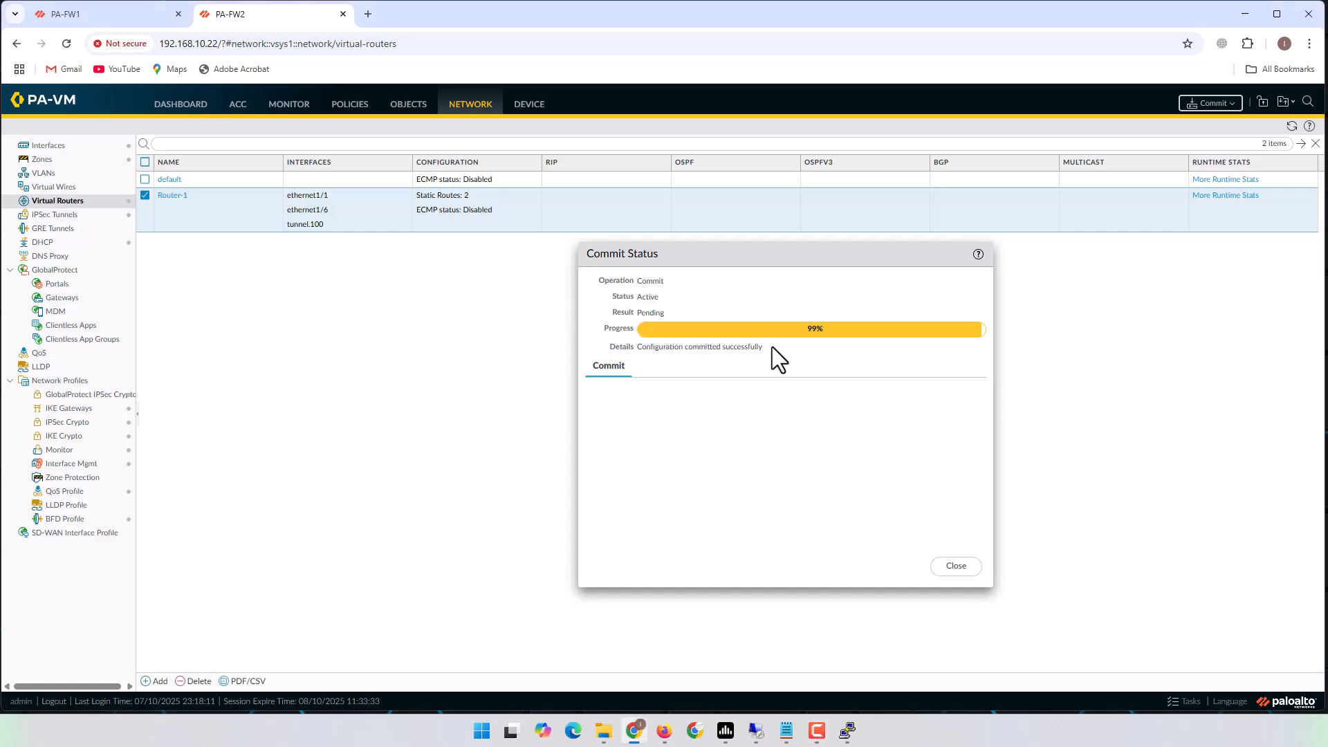
{"action": "left_click_drag", "start_coordinate": [638, 347], "coordinate": [756, 348]}
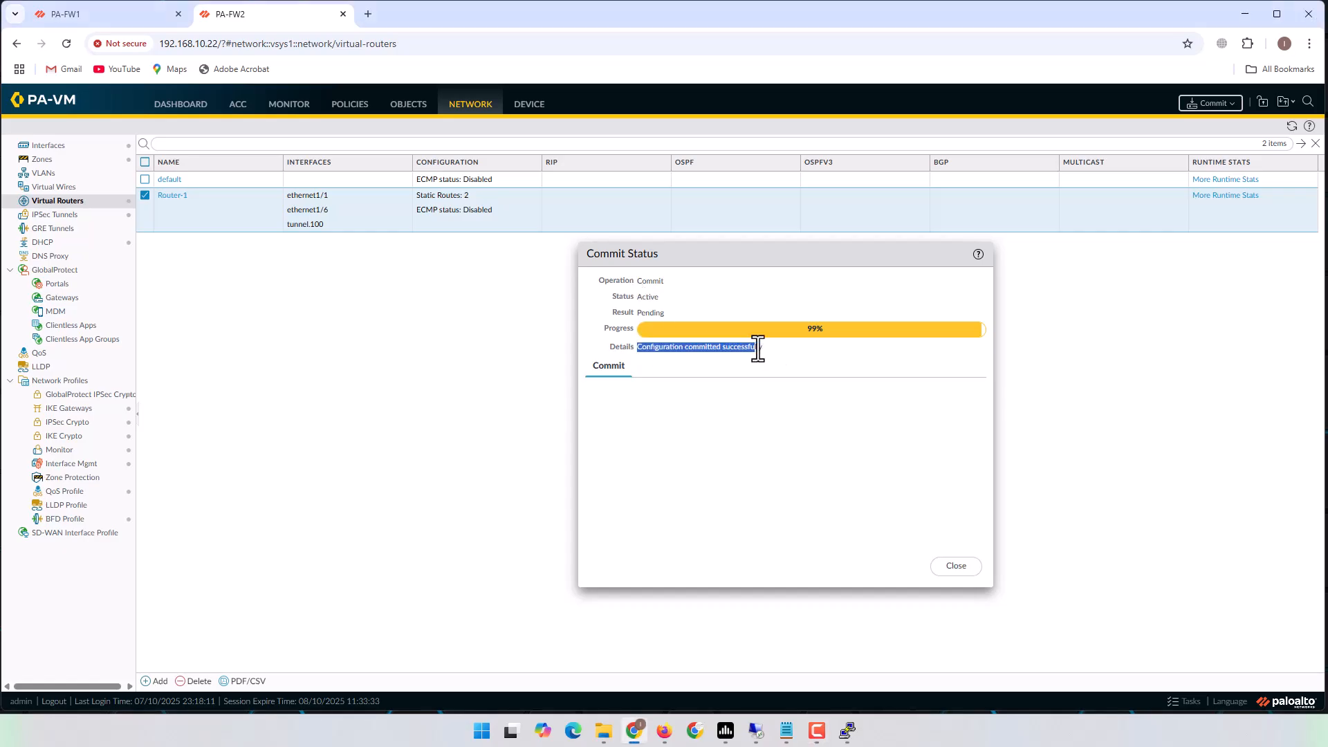
{"action": "left_click", "coordinate": [841, 413]}
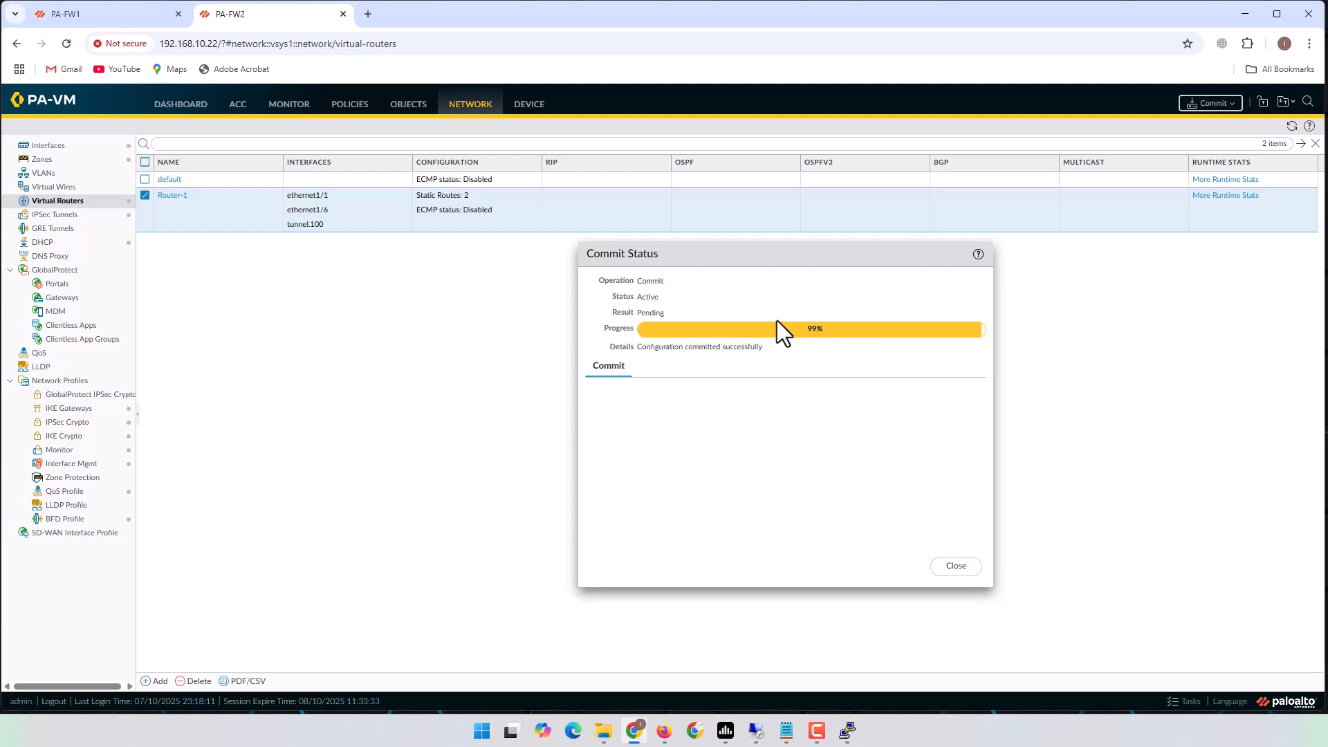
{"action": "left_click", "coordinate": [953, 569]}
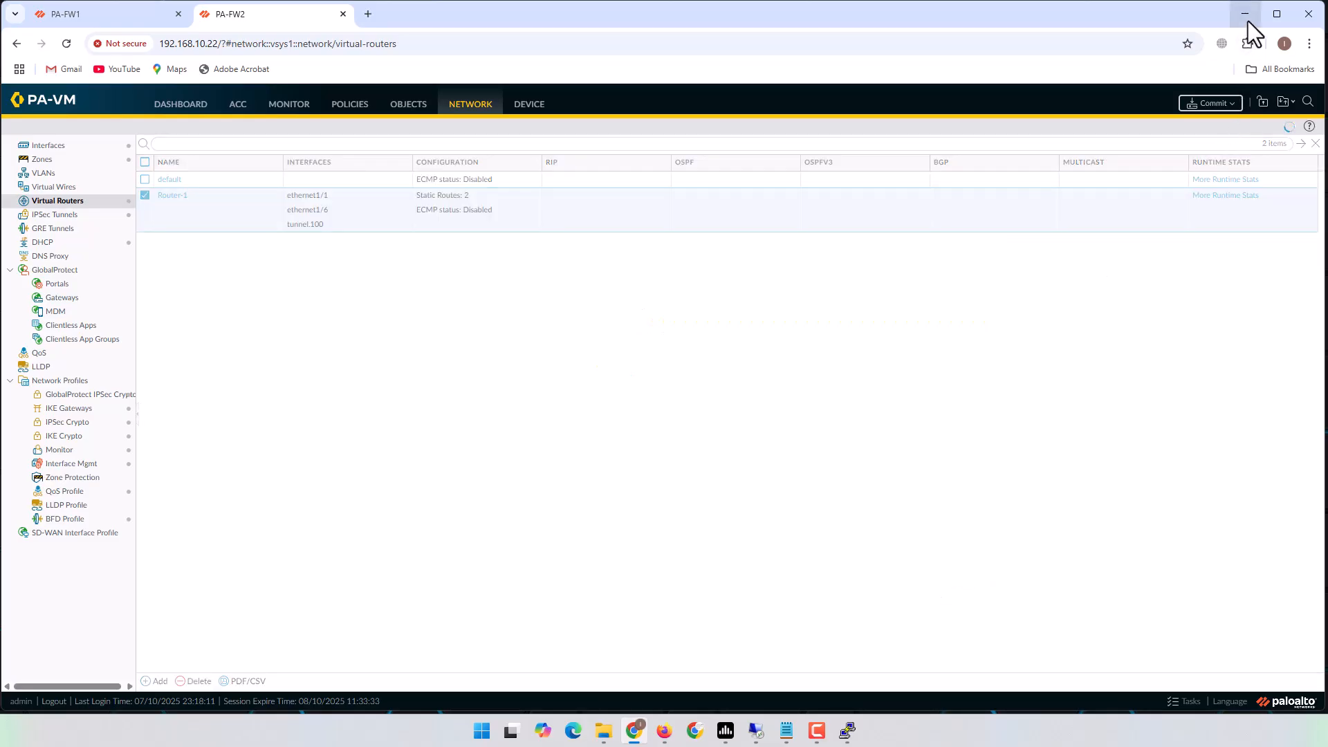
{"action": "left_click", "coordinate": [1248, 21]}
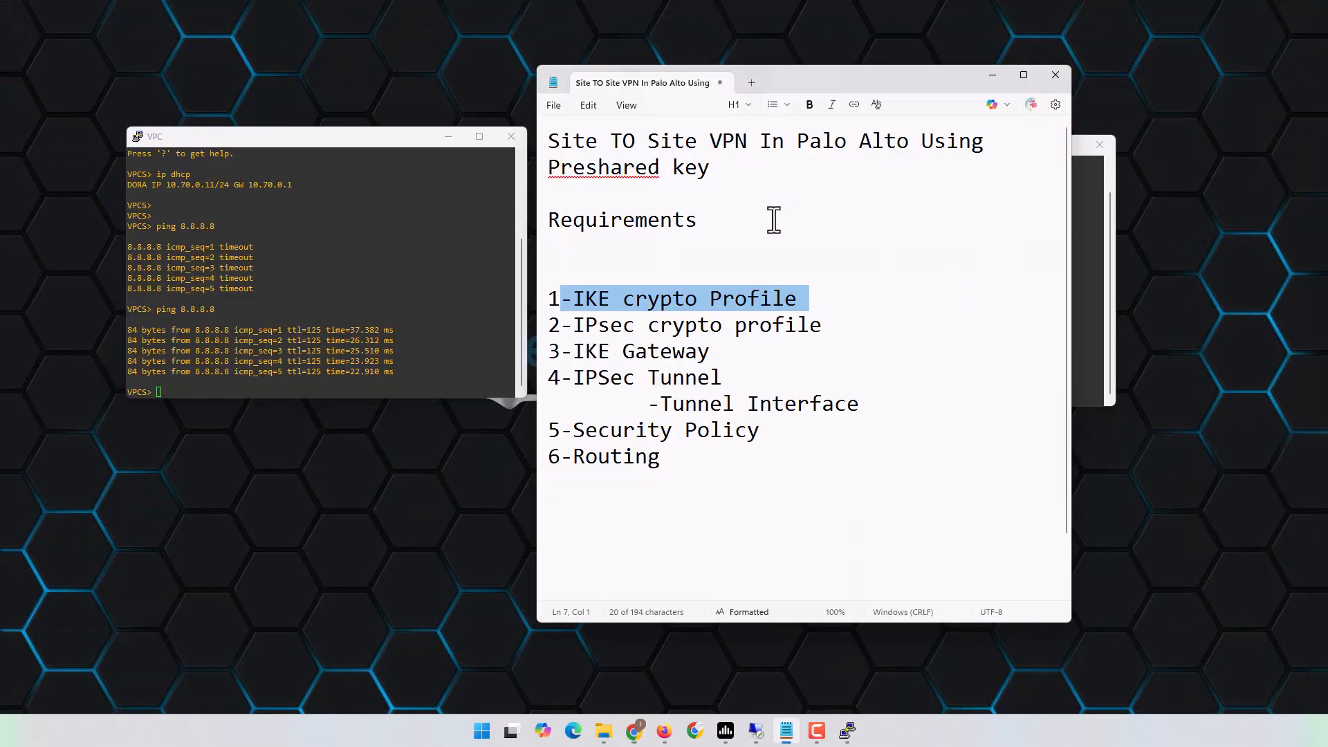
Put Notepad away and show the 10.70 VPC's IP settings with sh ip.
{"action": "left_click", "coordinate": [985, 76]}
{"action": "left_click_drag", "start_coordinate": [915, 147], "coordinate": [965, 144]}
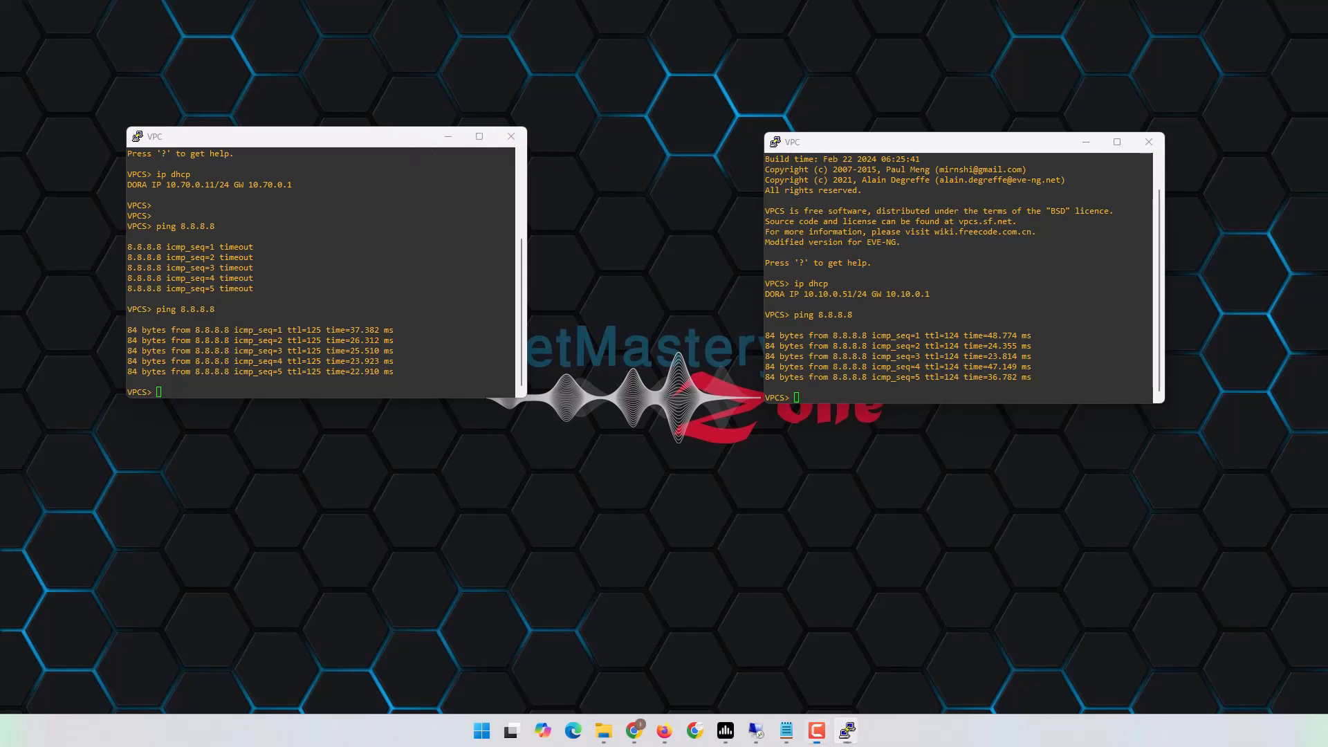
{"action": "left_click", "coordinate": [292, 258]}
{"action": "key", "text": "Return"}
{"action": "key", "text": "Return"}
{"action": "type", "text": "sh "}
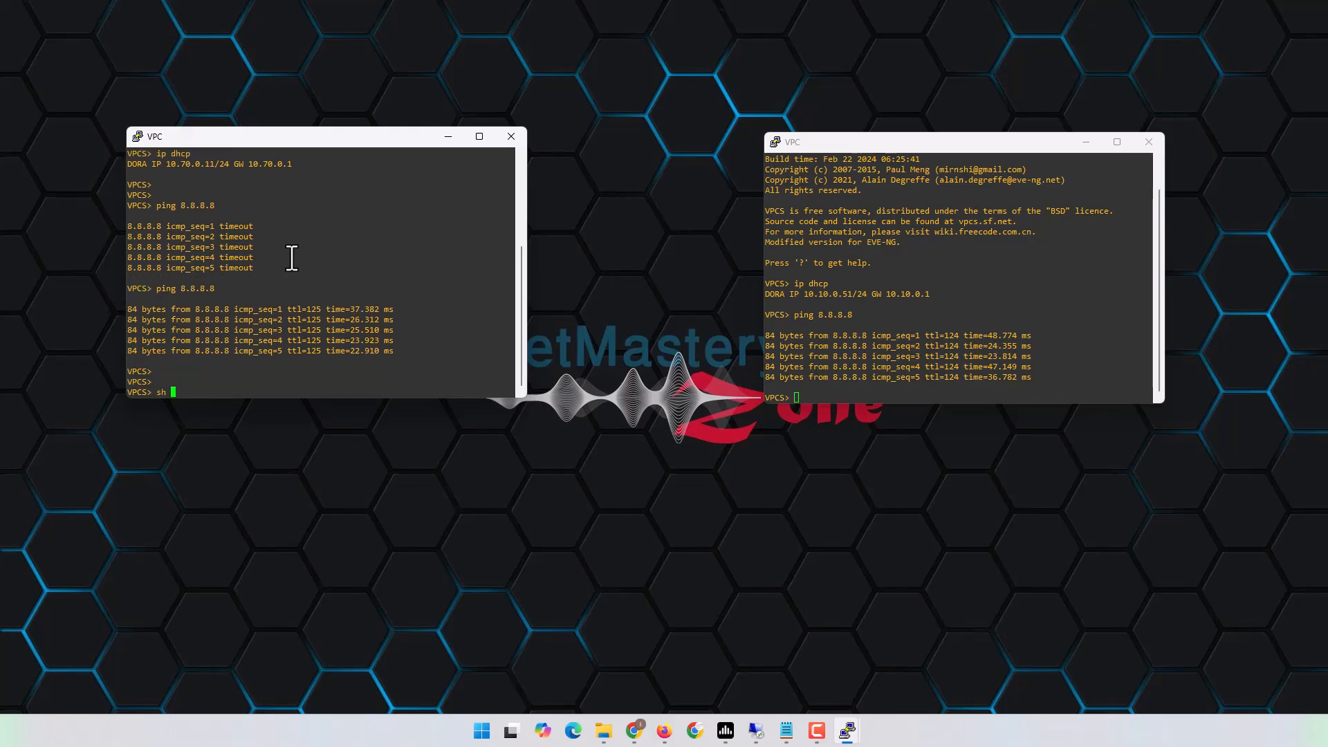
{"action": "type", "text": "ip"}
{"action": "key", "text": "Return"}
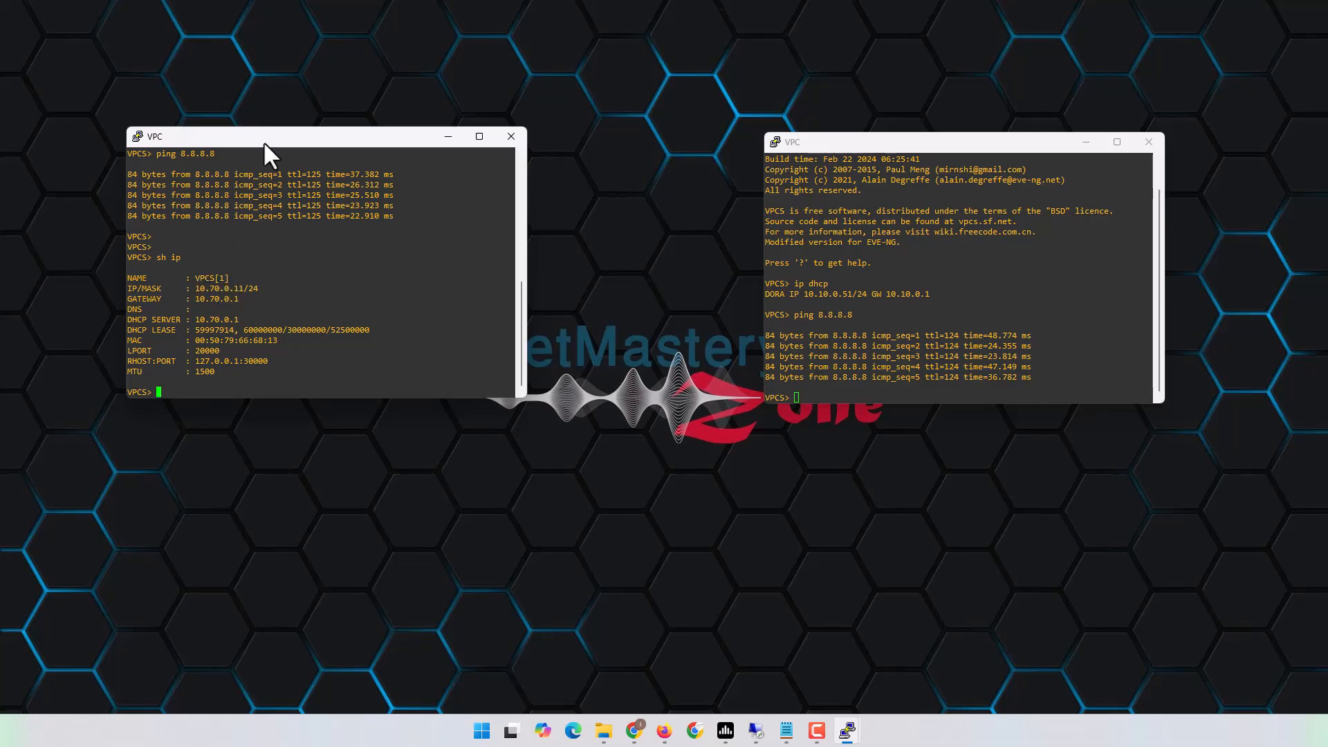
Place both VPC consoles side by side and show the 10.10 VPC's address 10.10.0.51.
{"action": "left_click_drag", "start_coordinate": [280, 143], "coordinate": [1072, 138]}
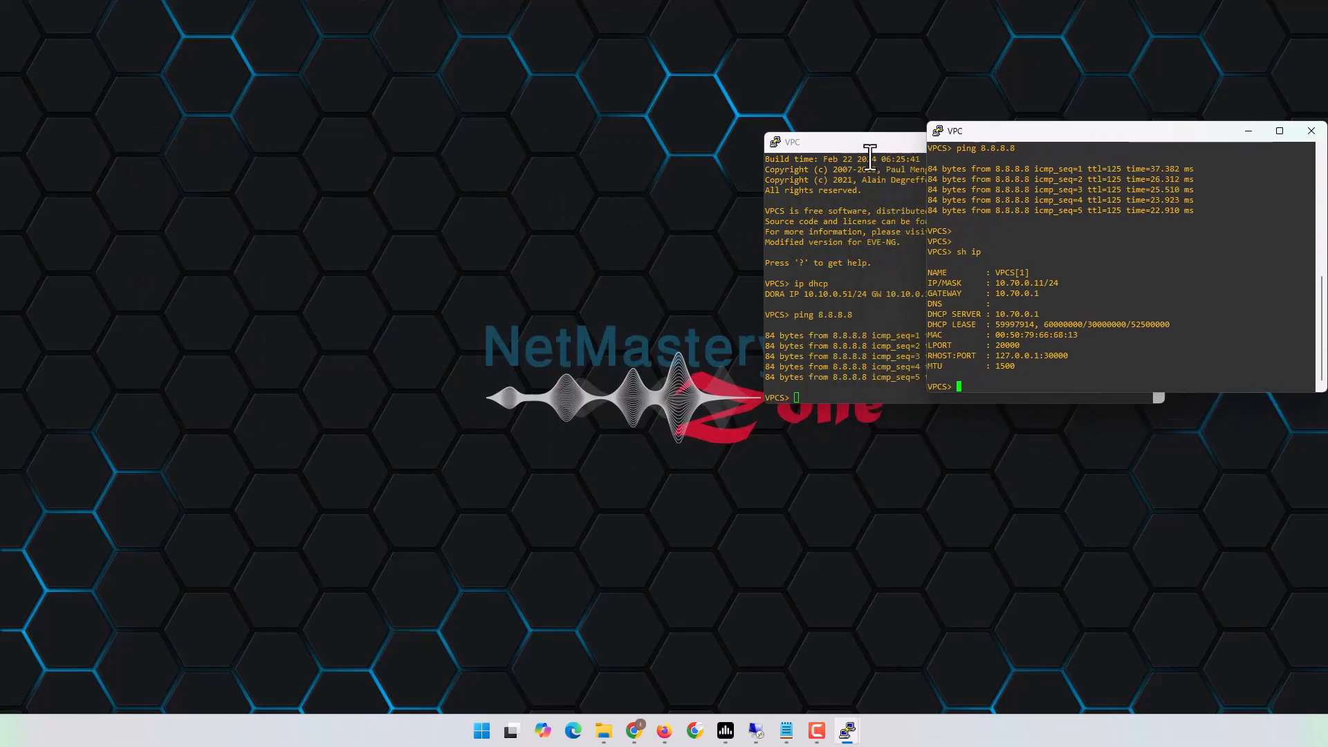
{"action": "left_click_drag", "start_coordinate": [876, 143], "coordinate": [287, 142]}
{"action": "left_click_drag", "start_coordinate": [1063, 139], "coordinate": [938, 155]}
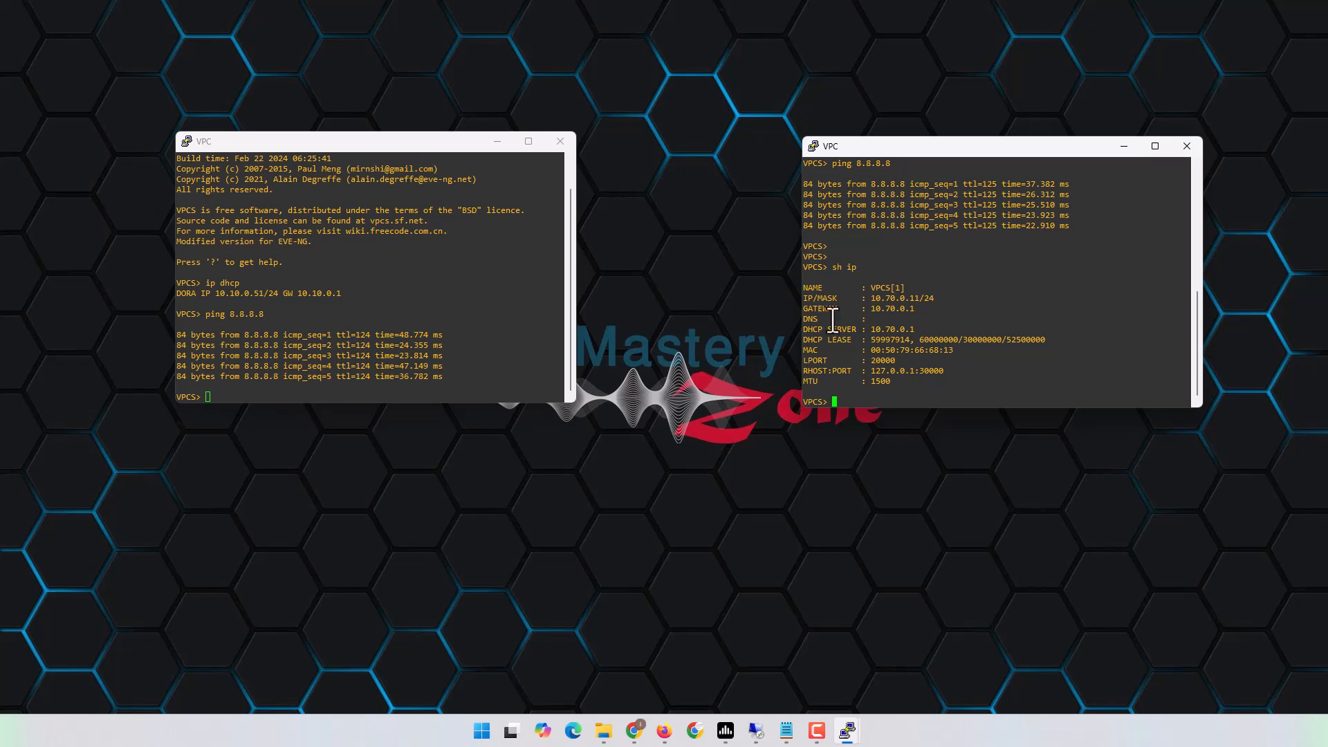
{"action": "left_click", "coordinate": [446, 293]}
{"action": "type", "text": "sh ip"}
{"action": "key", "text": "Return"}
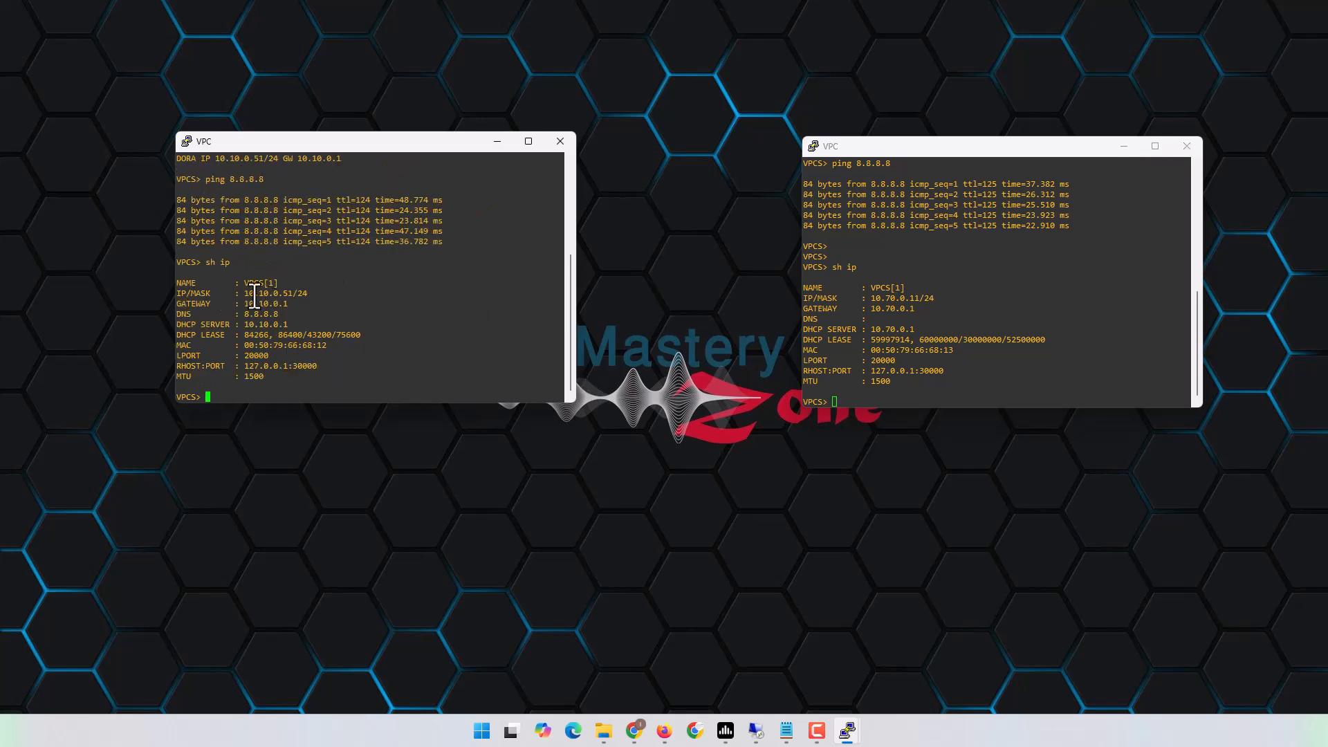
{"action": "left_click_drag", "start_coordinate": [243, 295], "coordinate": [293, 296]}
Start a continuous ping from the 10.10.0.51 VPC to 10.70.0.11.
{"action": "left_click", "coordinate": [403, 303]}
{"action": "type", "text": "ping 10.70.0.11 -t"}
{"action": "key", "text": "Return"}
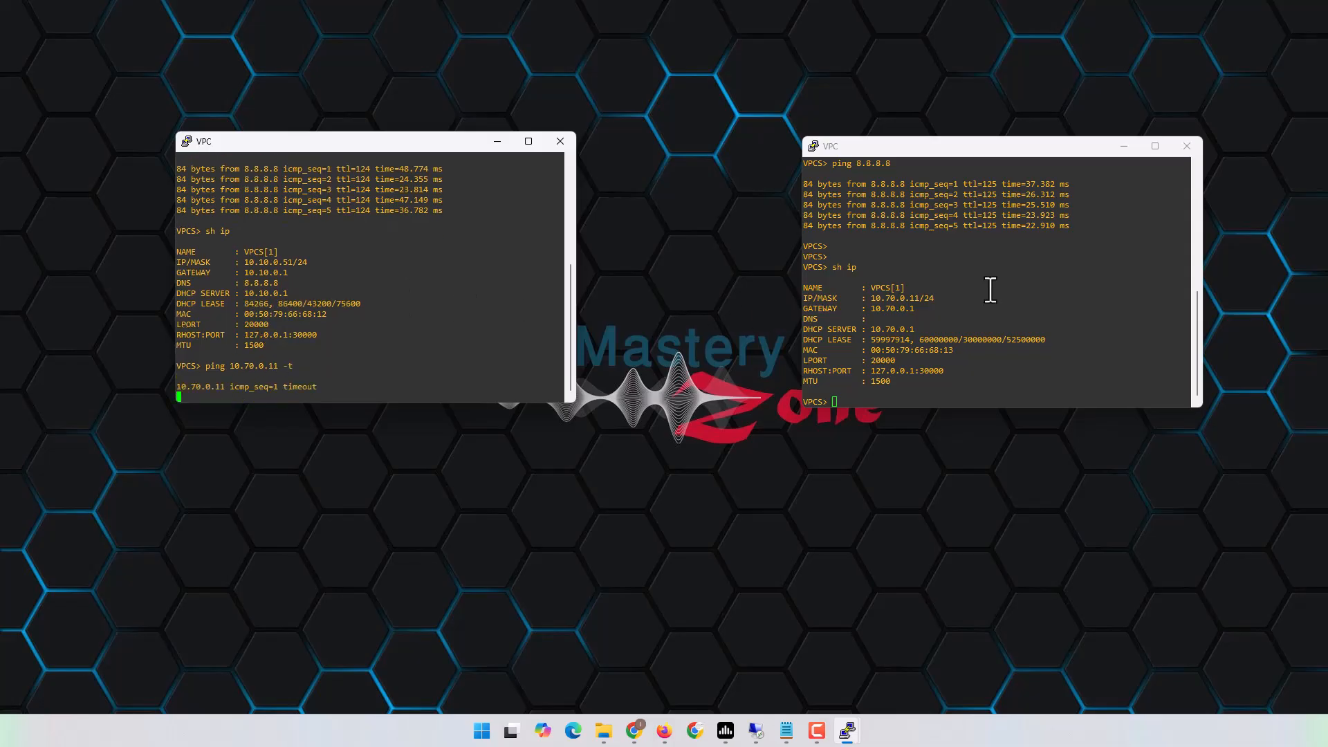
From the 10.70.0.11 VPC, ping the site-A host 10.10.0.51.
{"action": "left_click", "coordinate": [991, 290]}
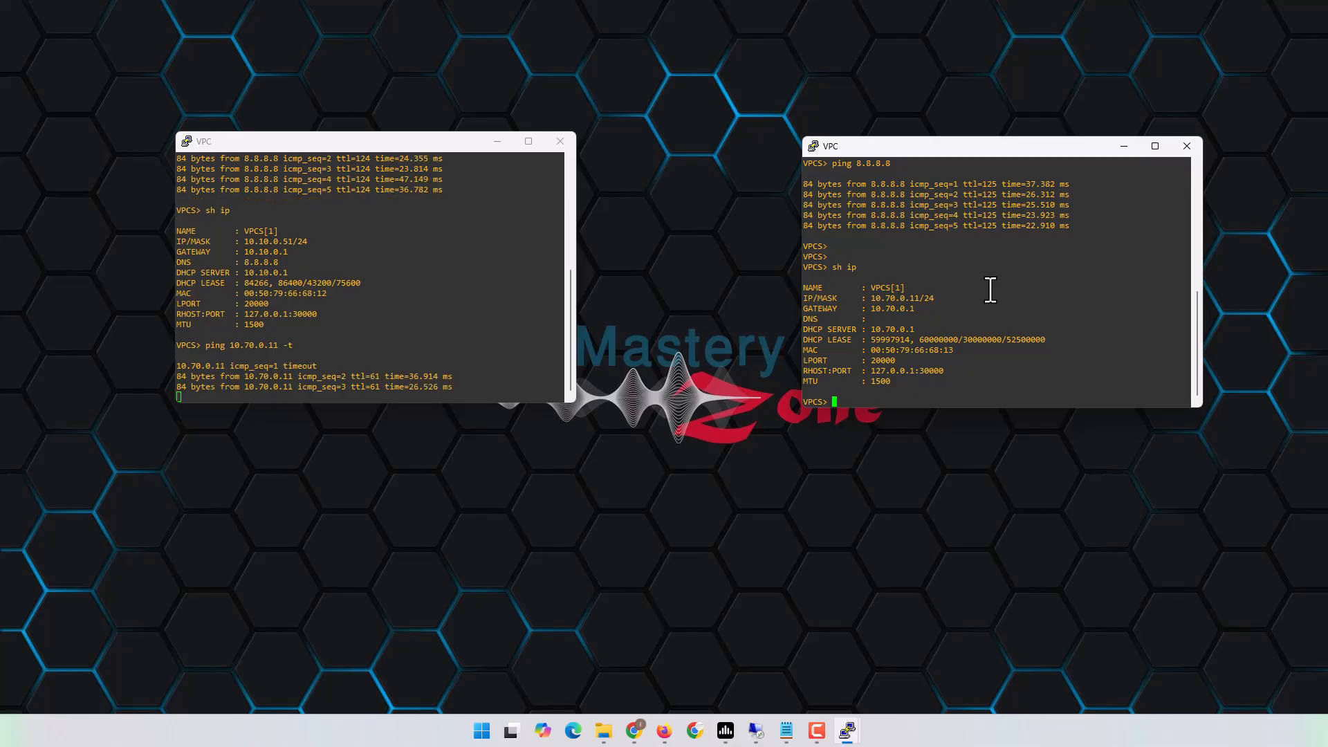
{"action": "type", "text": "ping 1"}
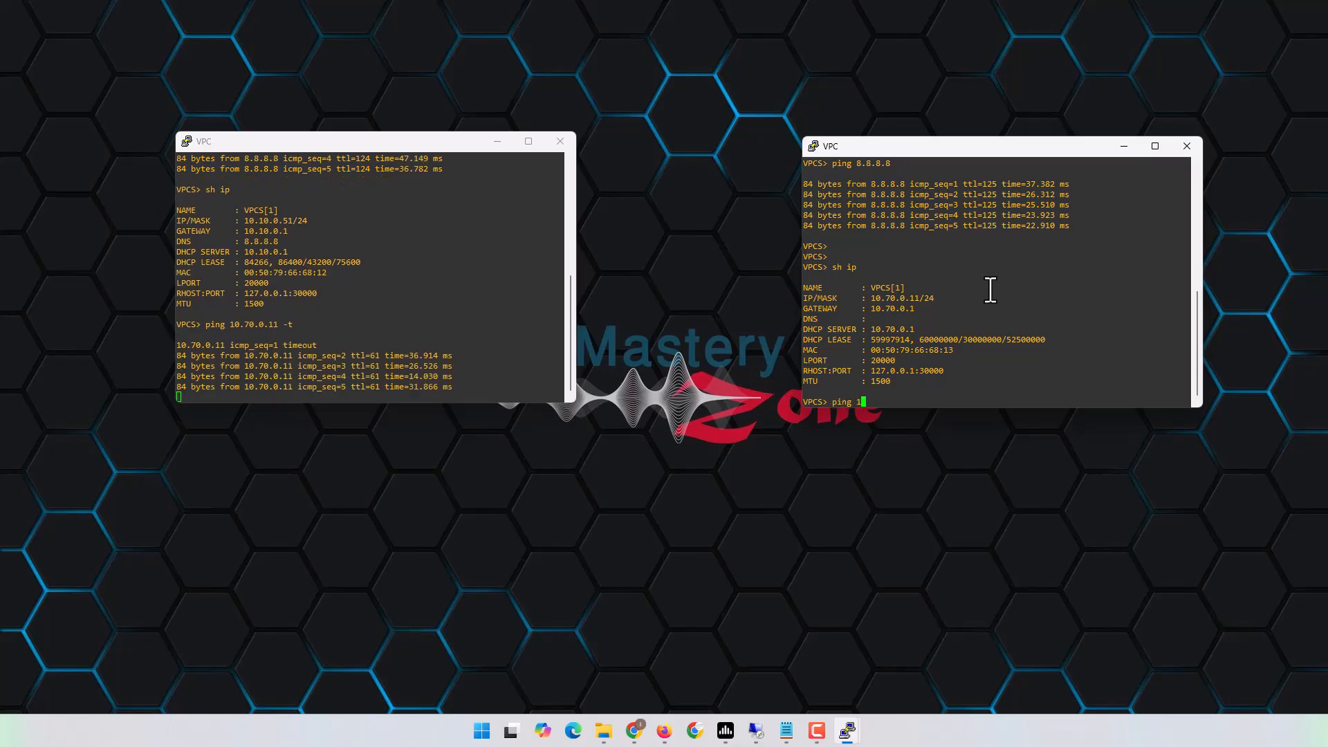
{"action": "type", "text": "0.10.10.0.51"}
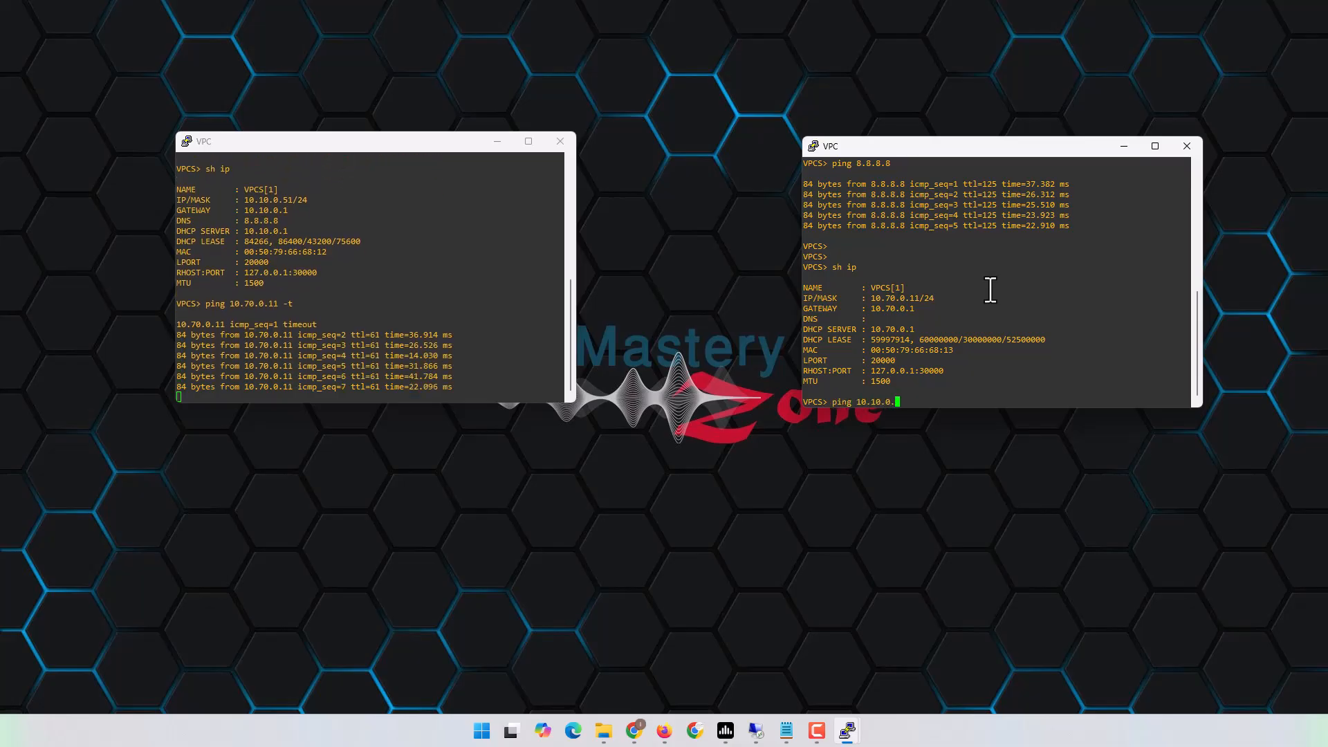
{"action": "key", "text": "Return"}
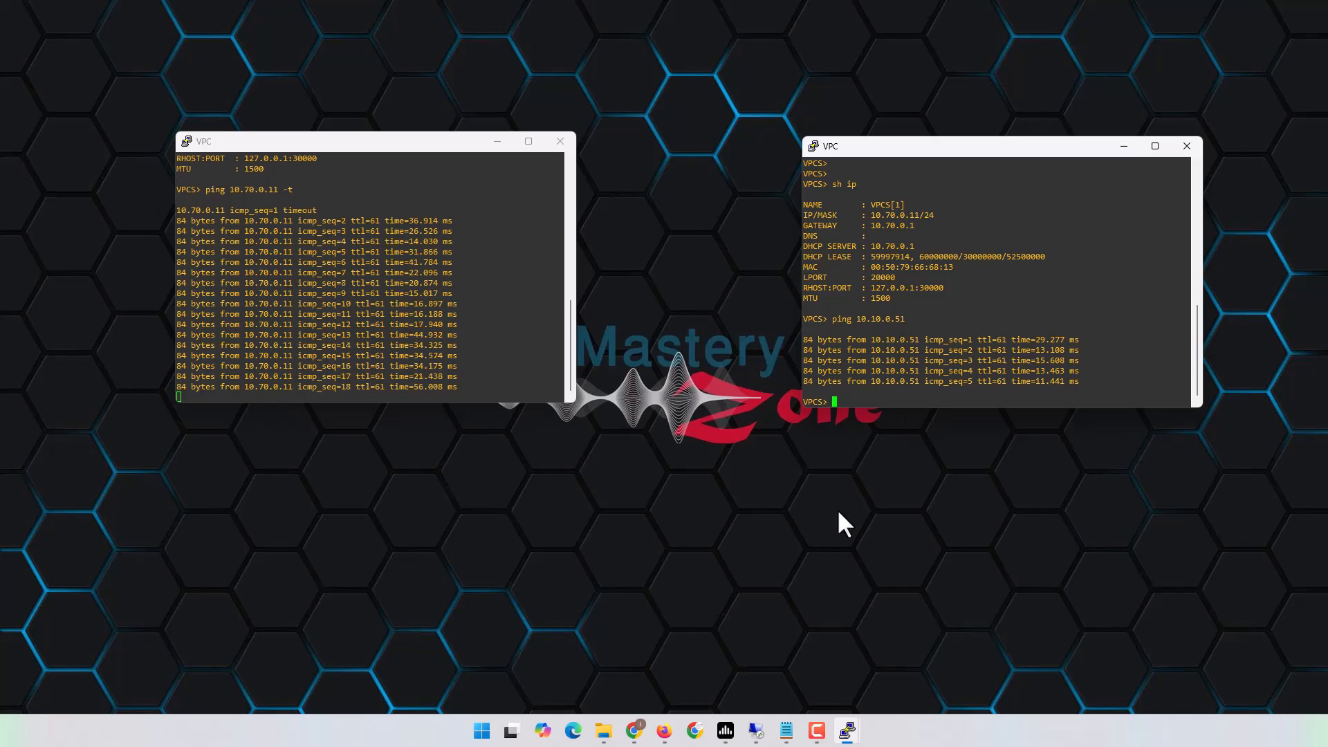
On PA-FW1, verify tunnel PA_FW1-2-PA_FW2 and its IKE SA show green status.
{"action": "left_click", "coordinate": [637, 731]}
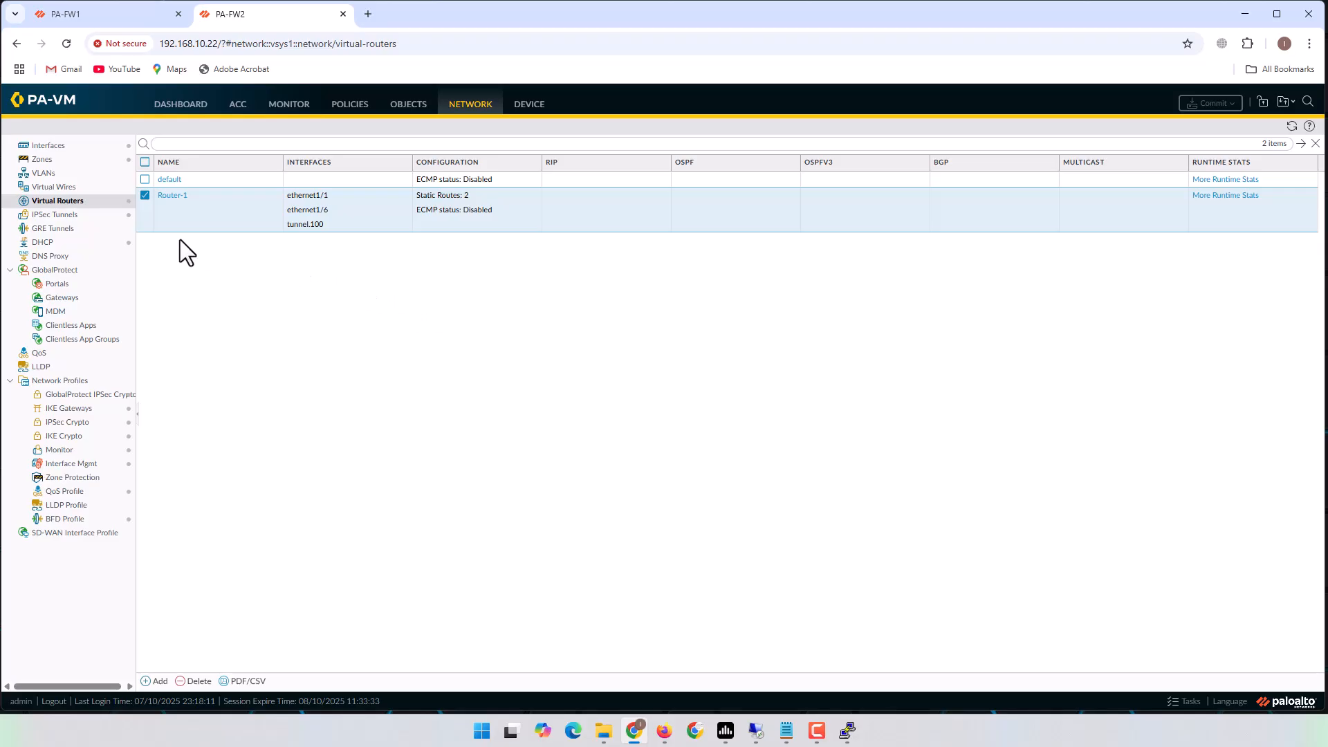
{"action": "left_click", "coordinate": [102, 12]}
{"action": "left_click", "coordinate": [61, 216]}
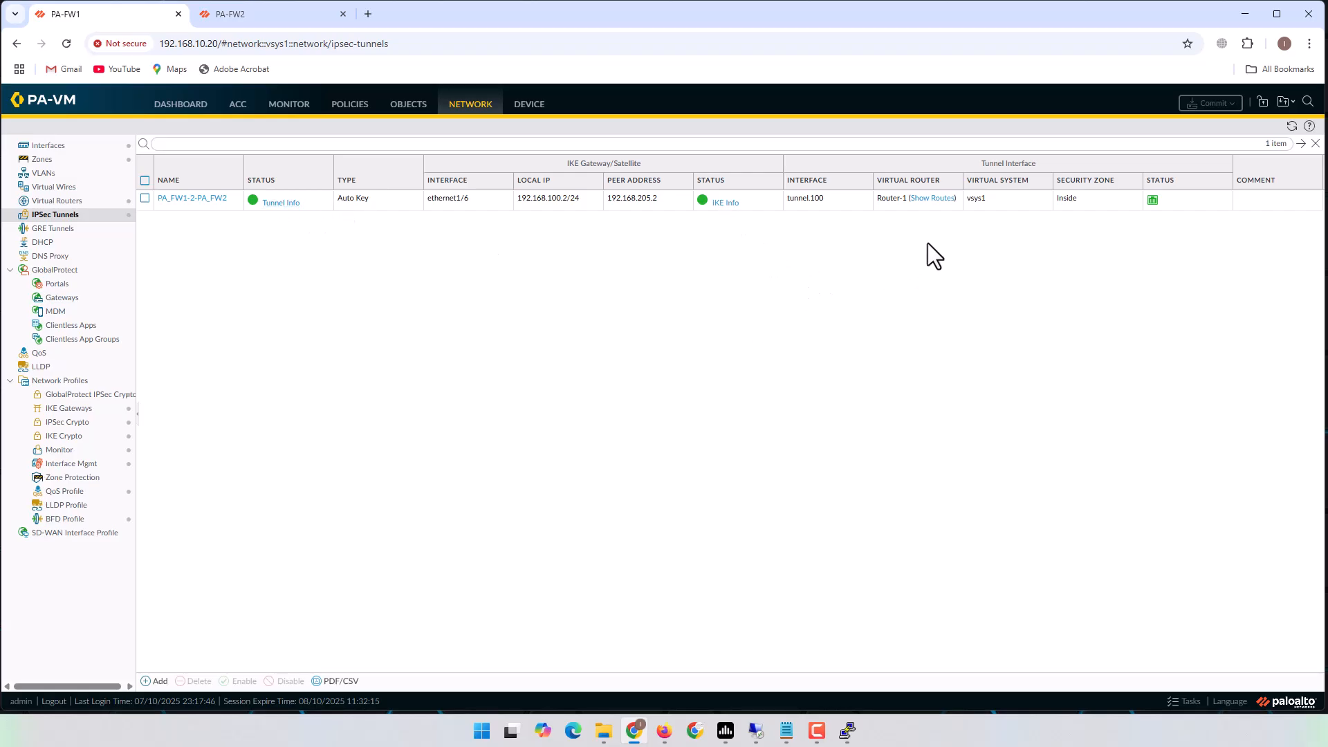
{"action": "left_click", "coordinate": [731, 205]}
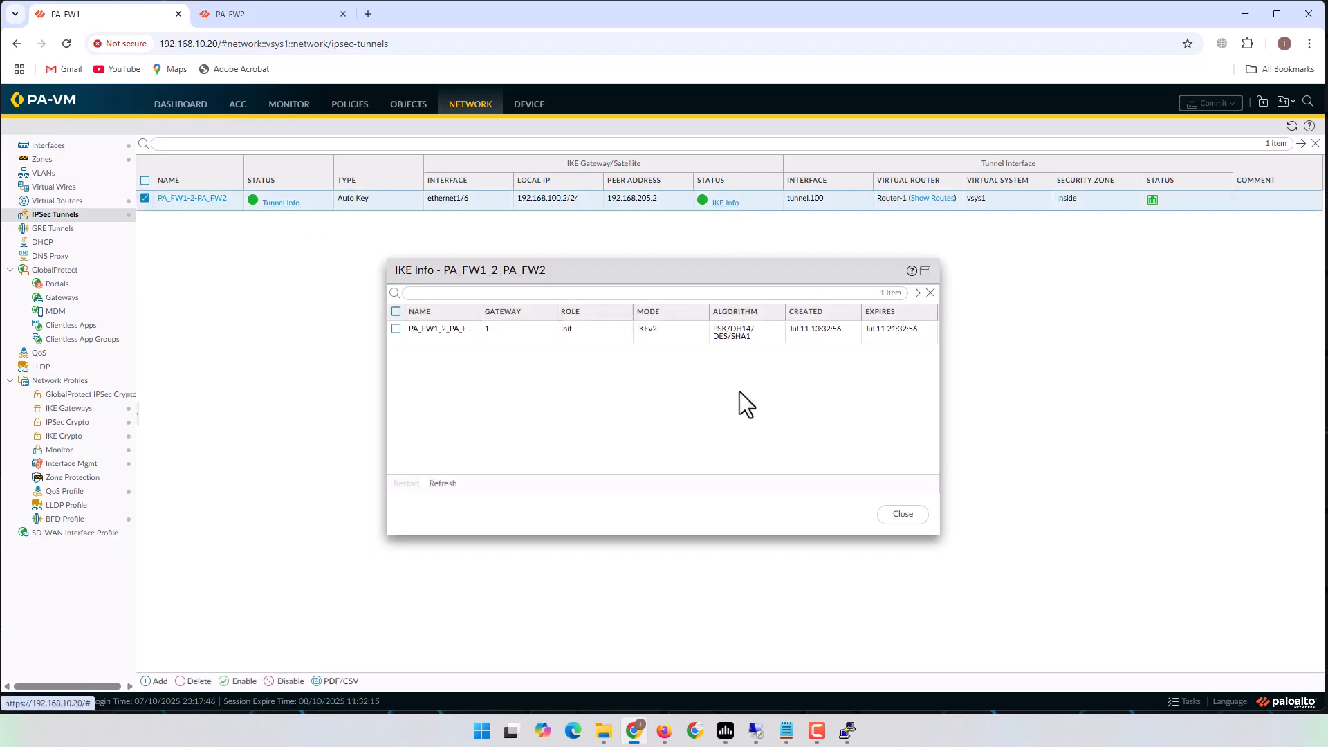
{"action": "left_click", "coordinate": [683, 335]}
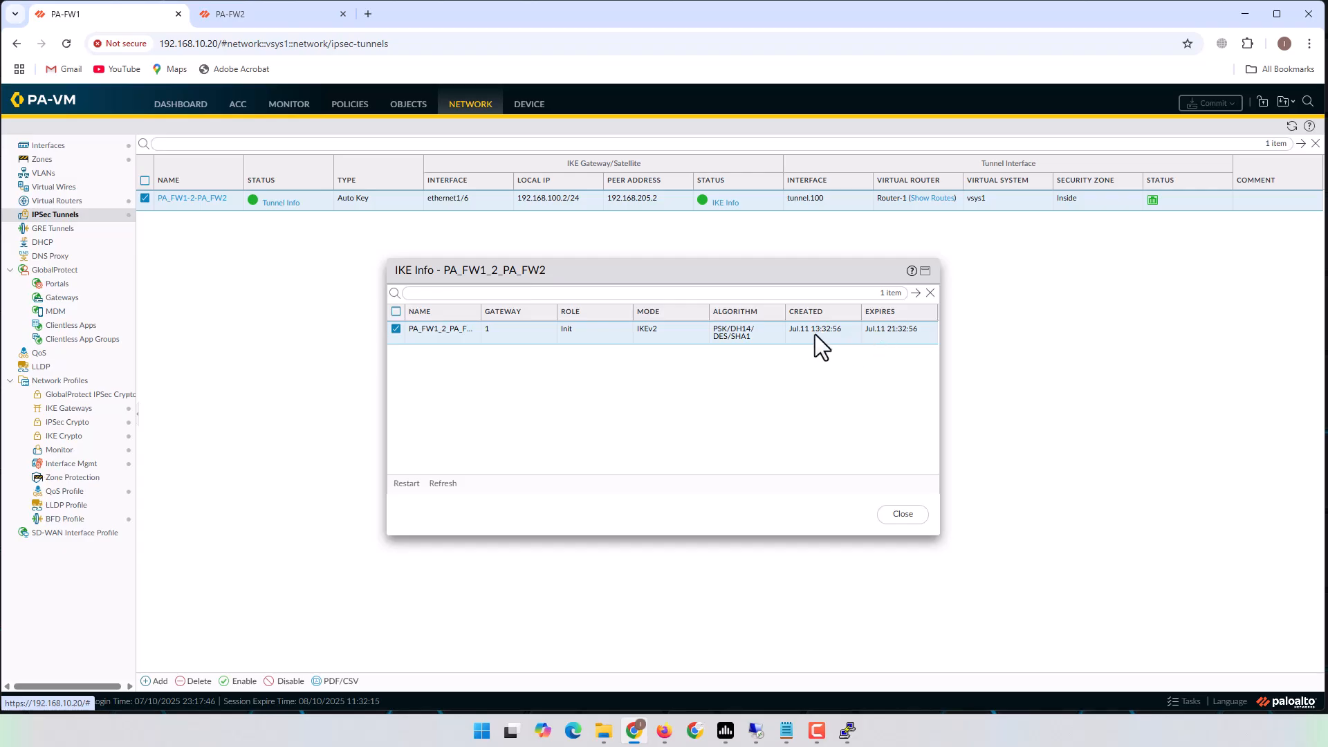
{"action": "left_click", "coordinate": [901, 514]}
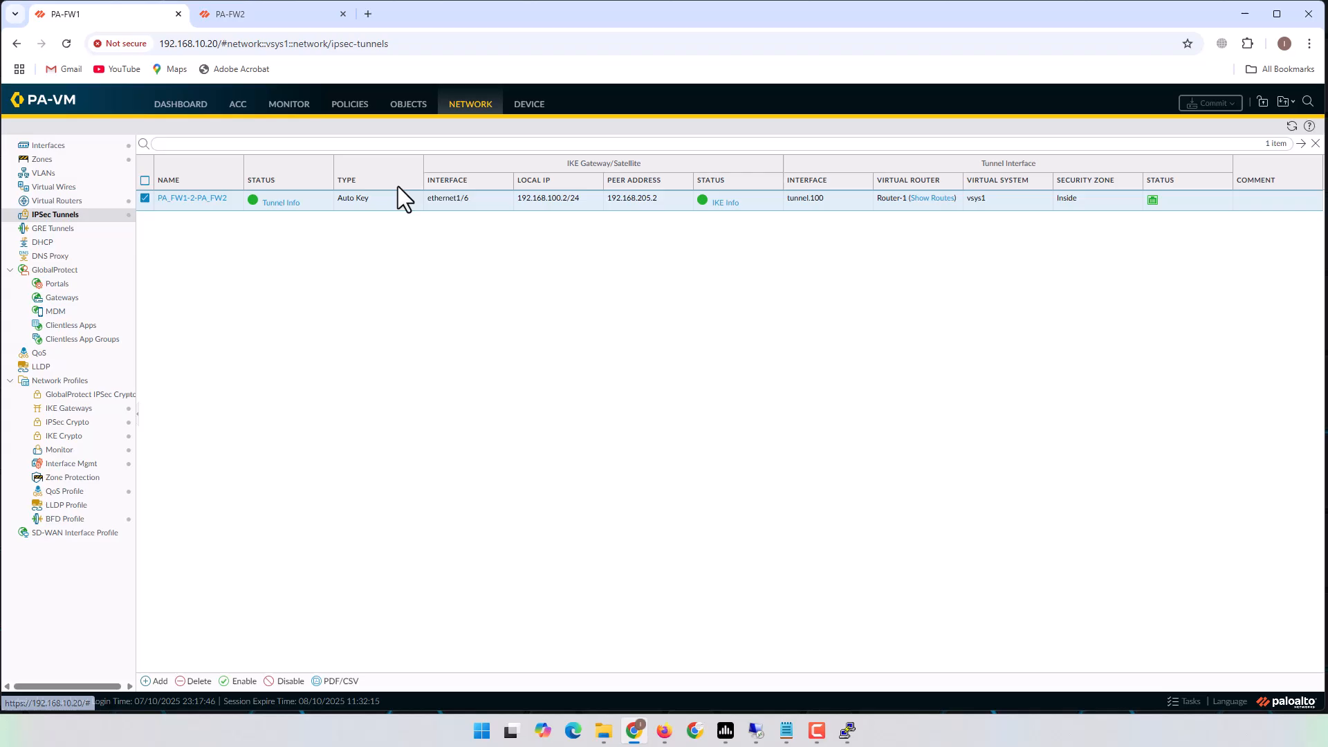
On PA-FW2, inspect the IPSec SA details of tunnel PA-FW2_2_PA-FW1.
{"action": "left_click", "coordinate": [247, 14]}
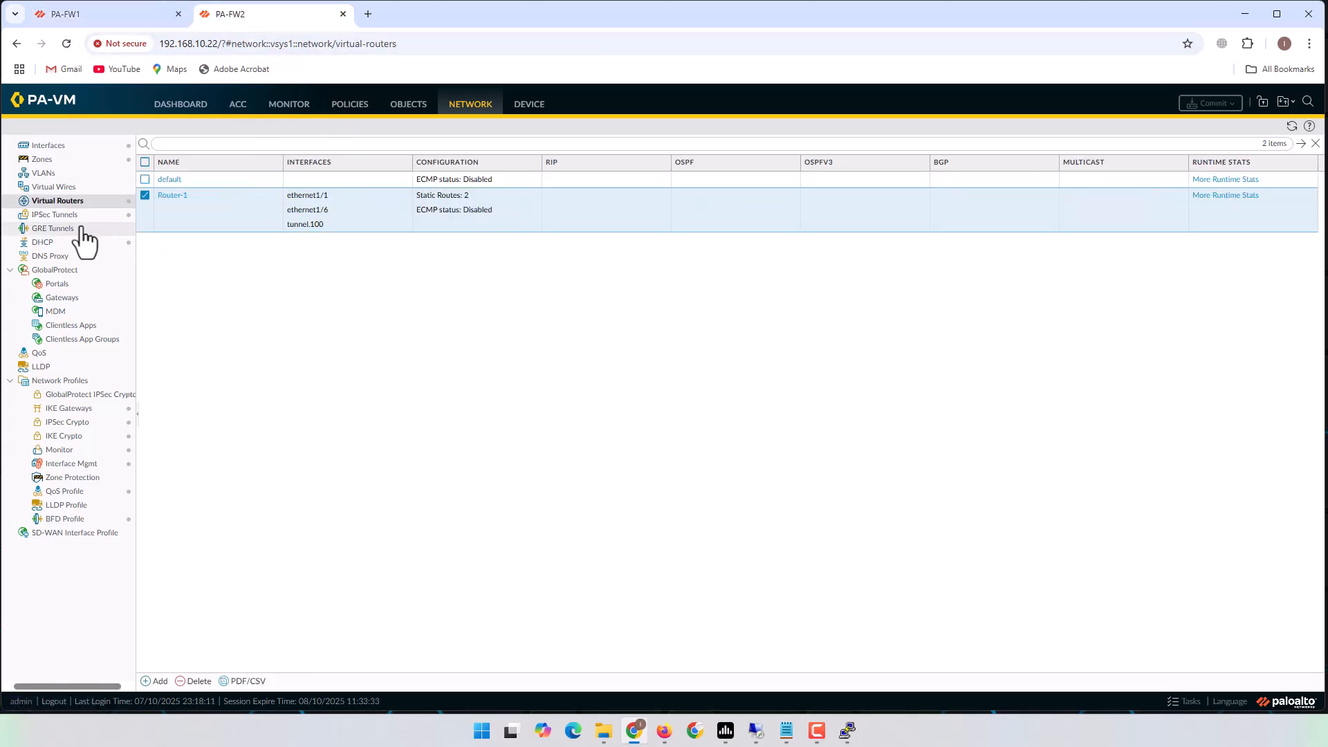
{"action": "left_click", "coordinate": [55, 215]}
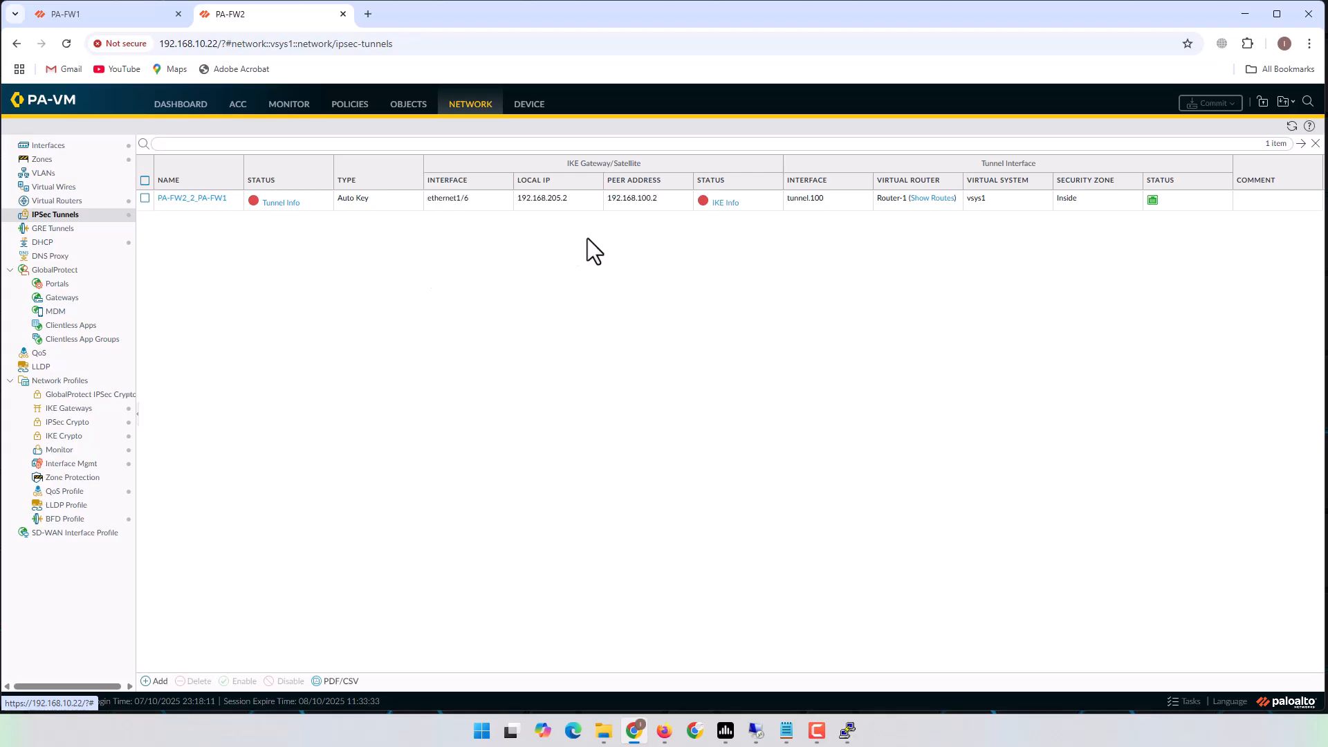
{"action": "left_click", "coordinate": [282, 202]}
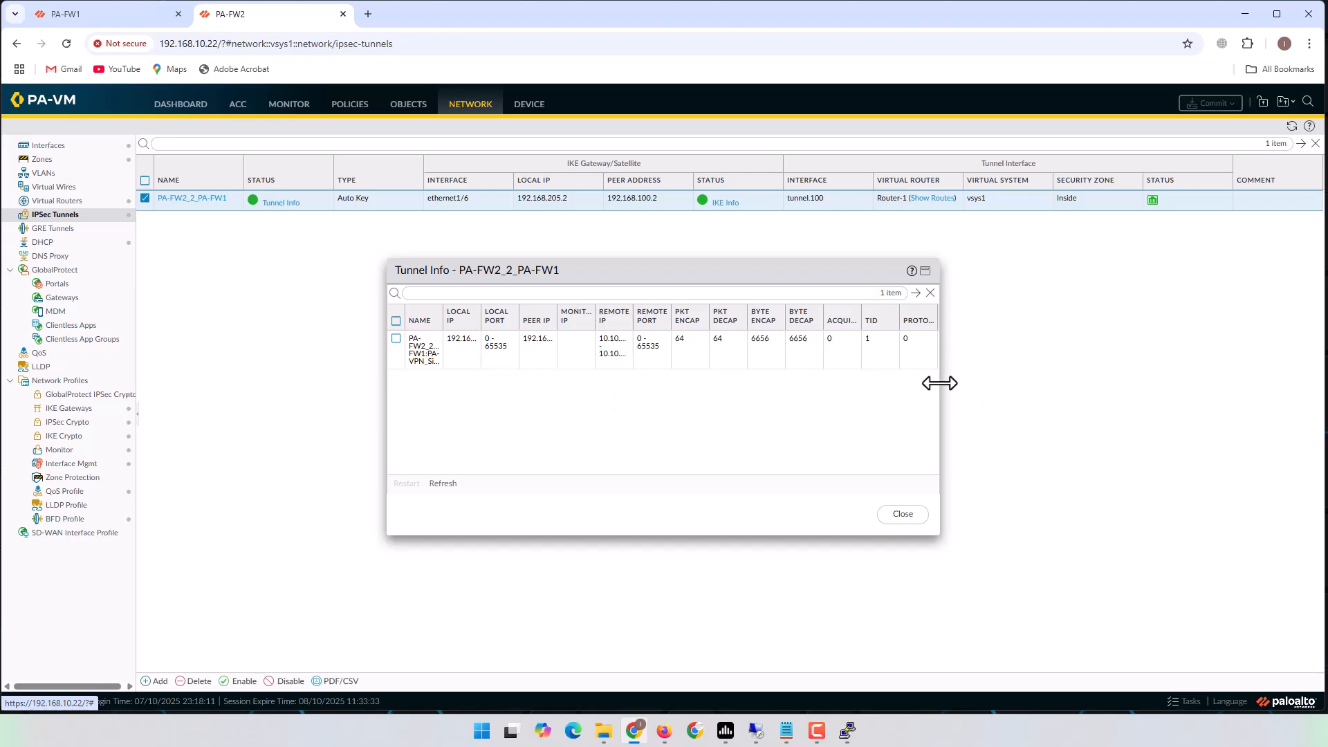
{"action": "left_click_drag", "start_coordinate": [939, 383], "coordinate": [1279, 384]}
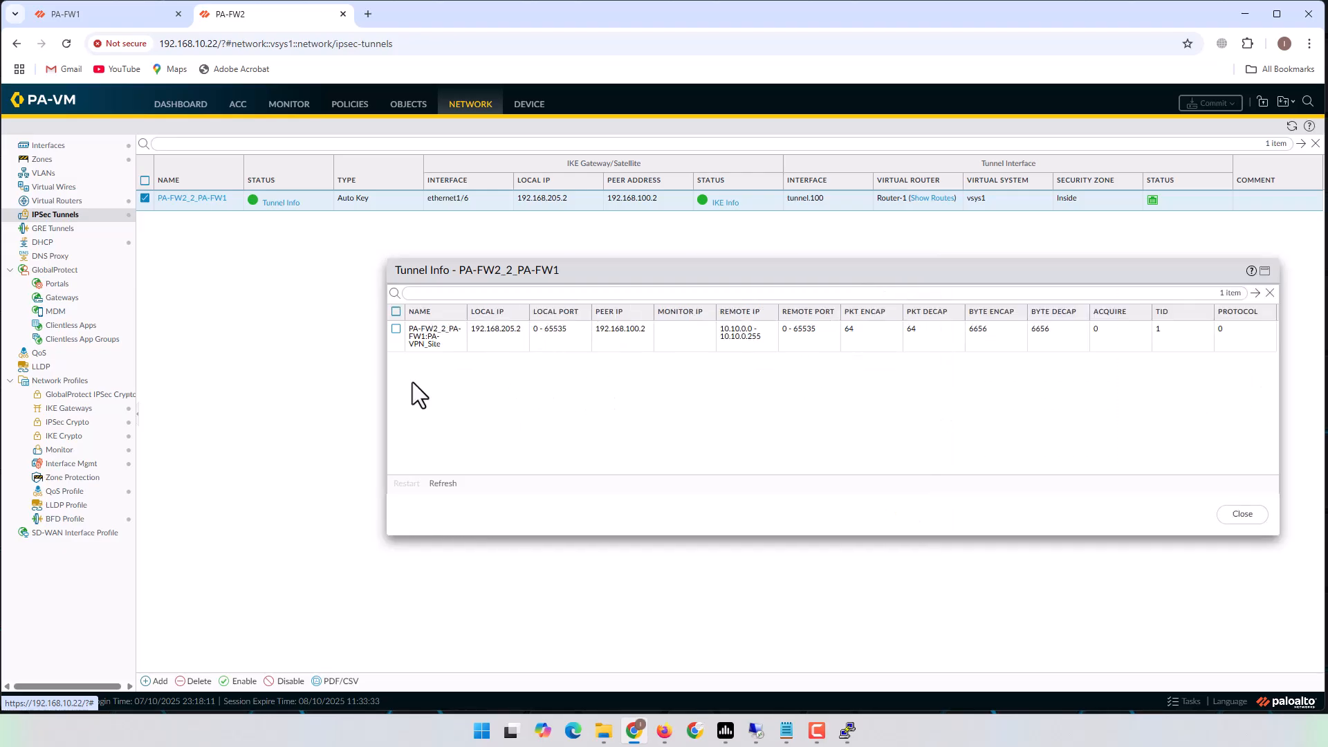
{"action": "left_click_drag", "start_coordinate": [386, 363], "coordinate": [161, 364]}
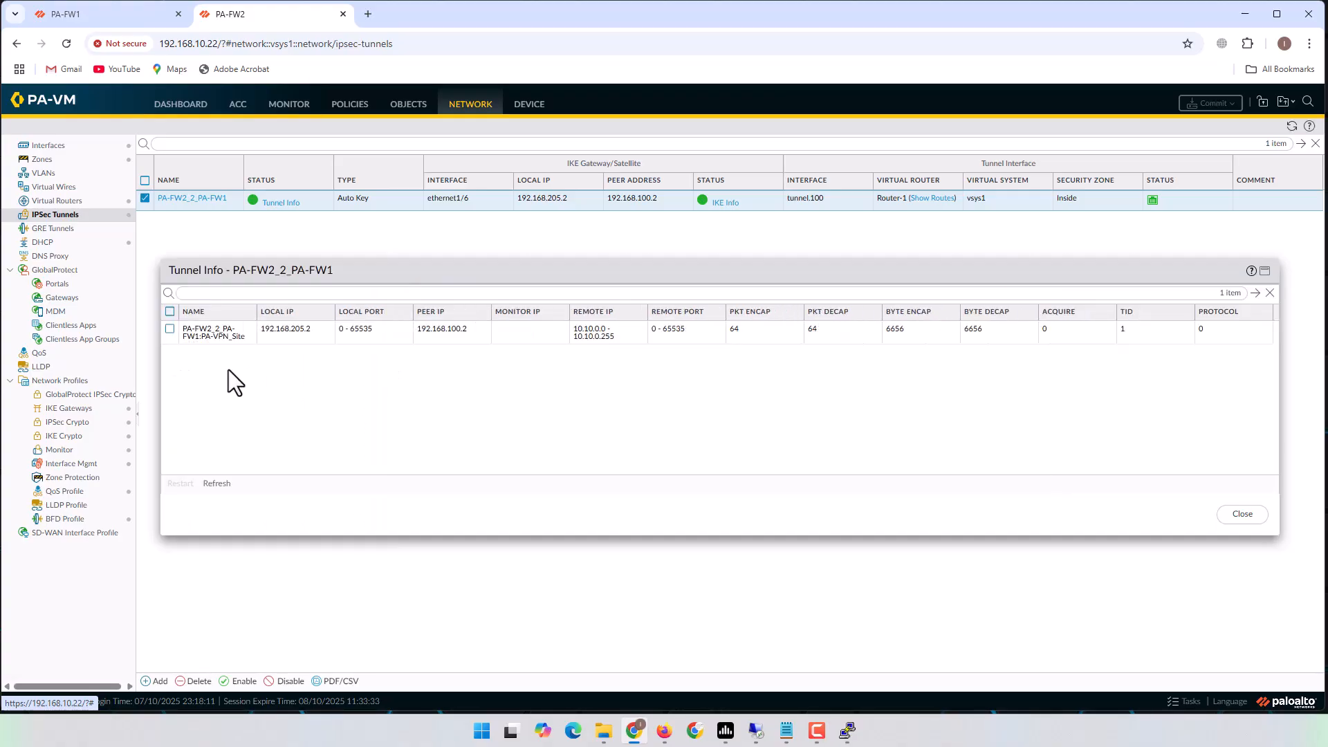
{"action": "left_click", "coordinate": [305, 333]}
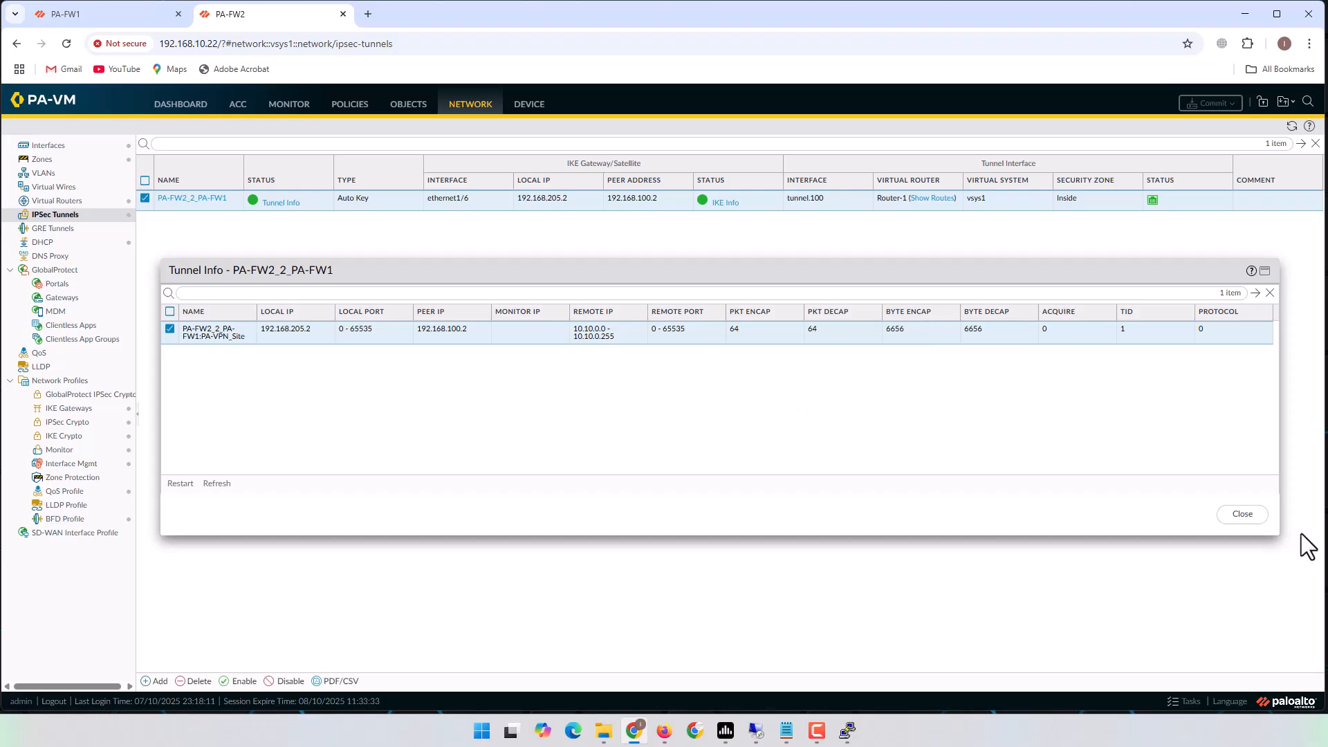
{"action": "left_click", "coordinate": [1255, 518]}
Check PA-FW2's IKE SA details for PA-FW2_2_PA-FW1 are up.
{"action": "left_click", "coordinate": [725, 203]}
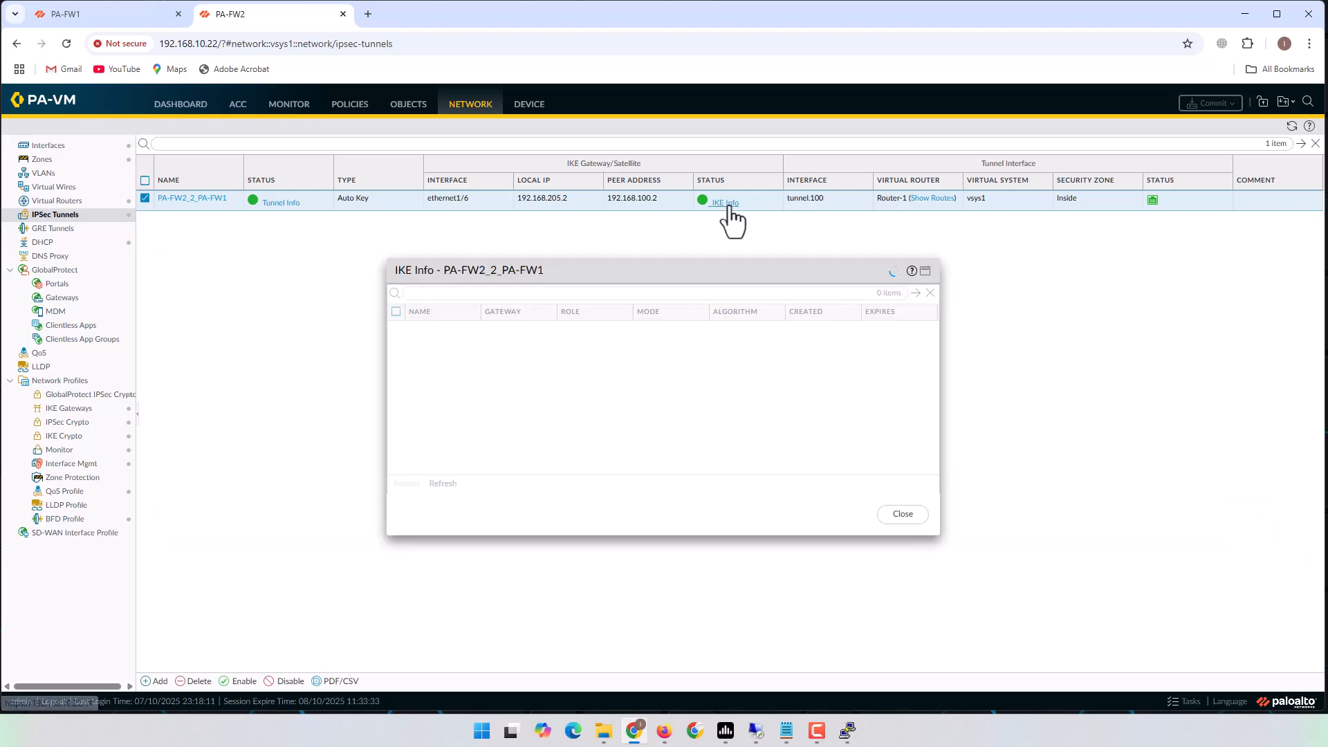
{"action": "left_click_drag", "start_coordinate": [939, 379], "coordinate": [1153, 379]}
{"action": "left_click", "coordinate": [766, 332]}
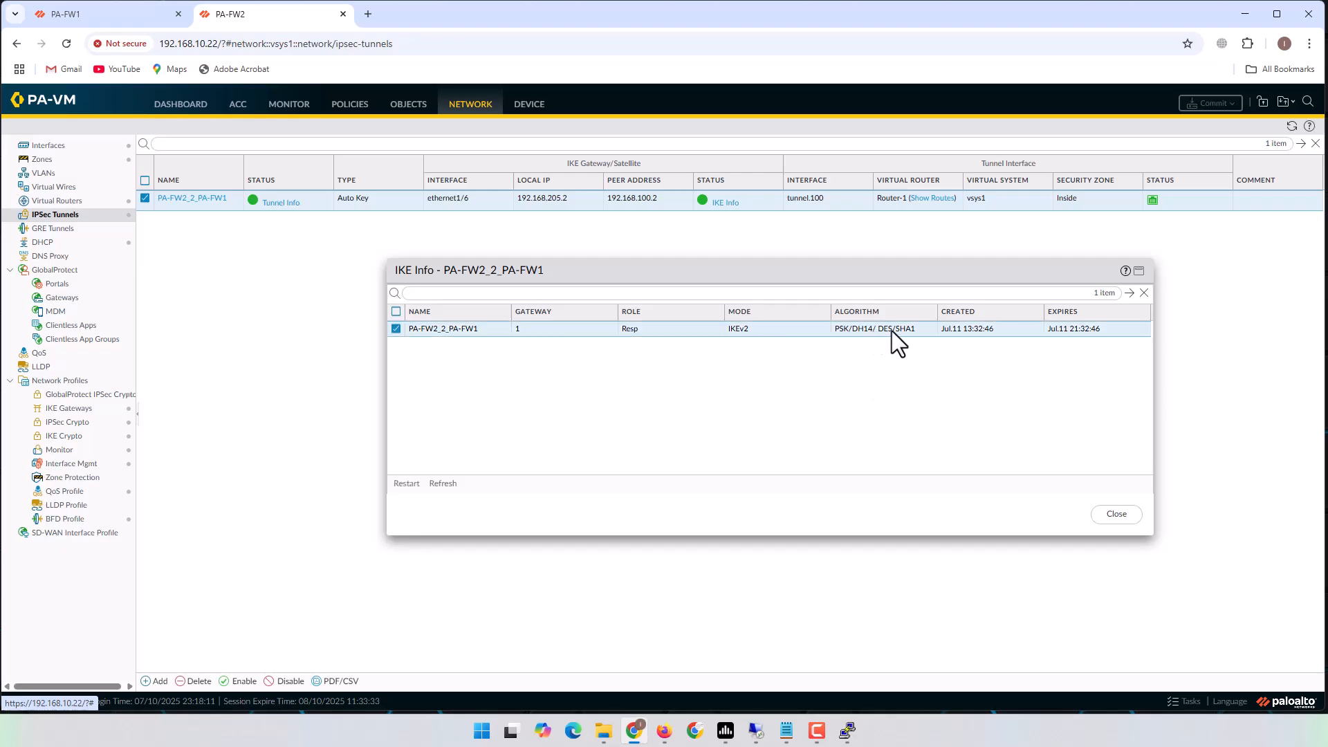
{"action": "left_click", "coordinate": [1116, 514]}
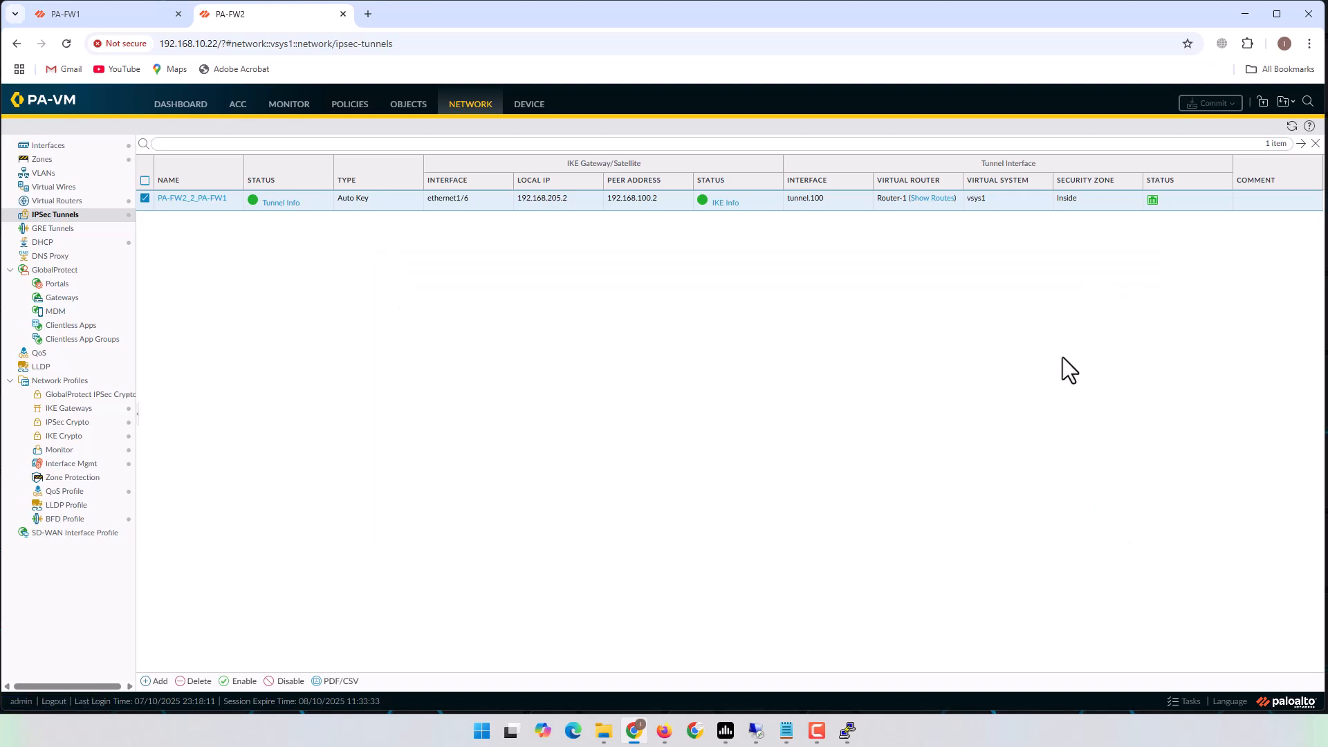
{"action": "left_click", "coordinate": [932, 198]}
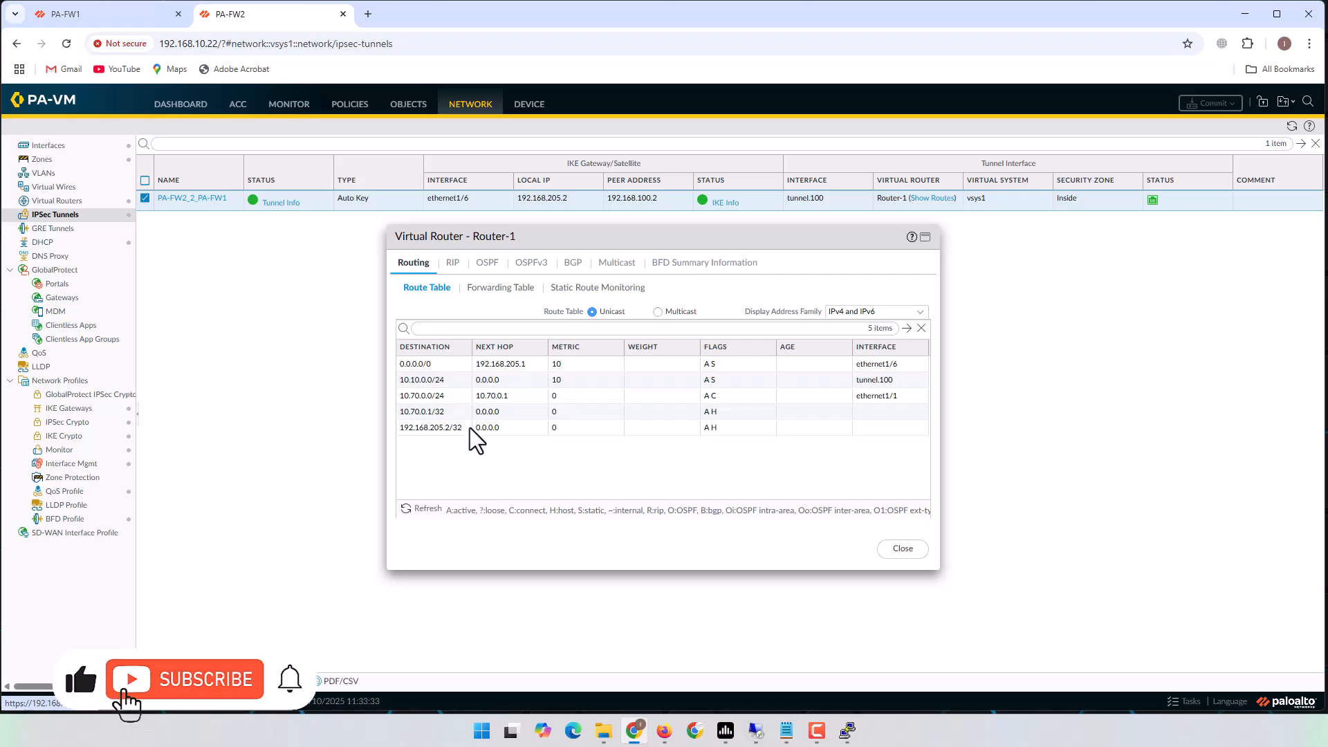
{"action": "left_click", "coordinate": [433, 382]}
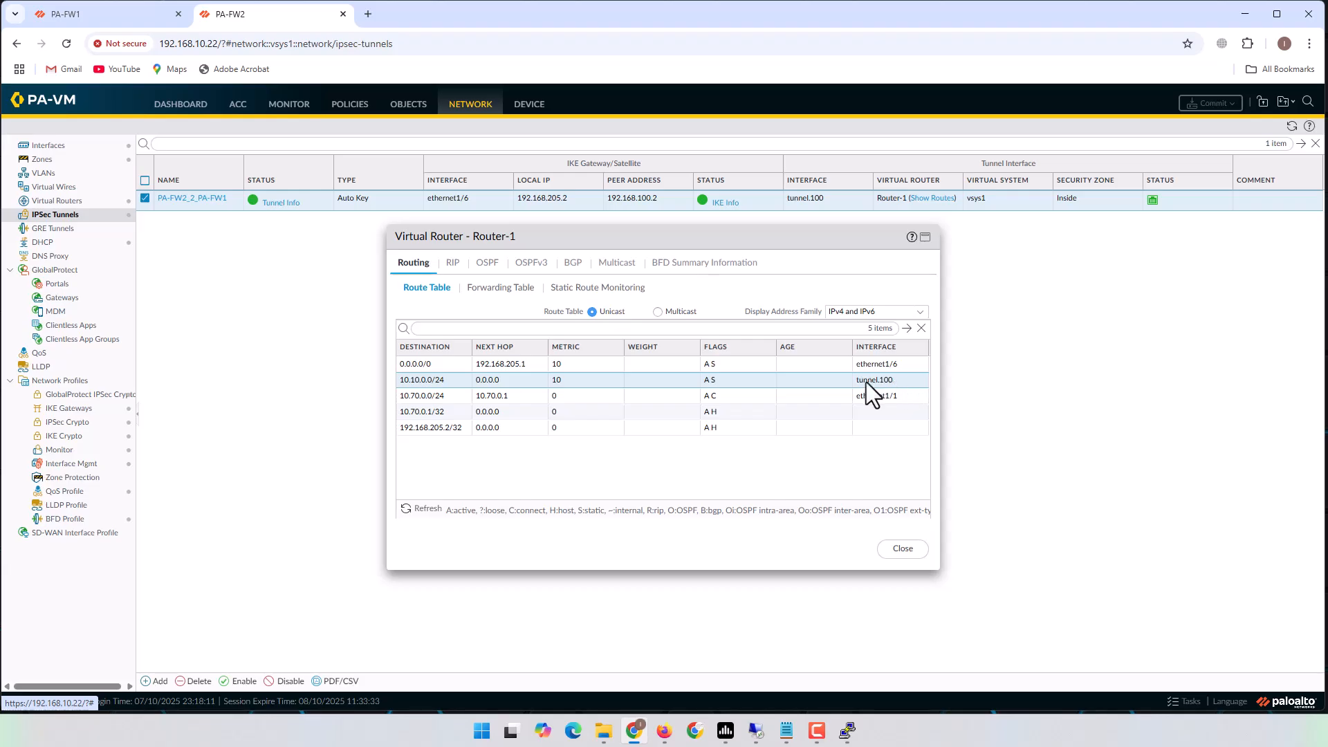
{"action": "left_click", "coordinate": [907, 550]}
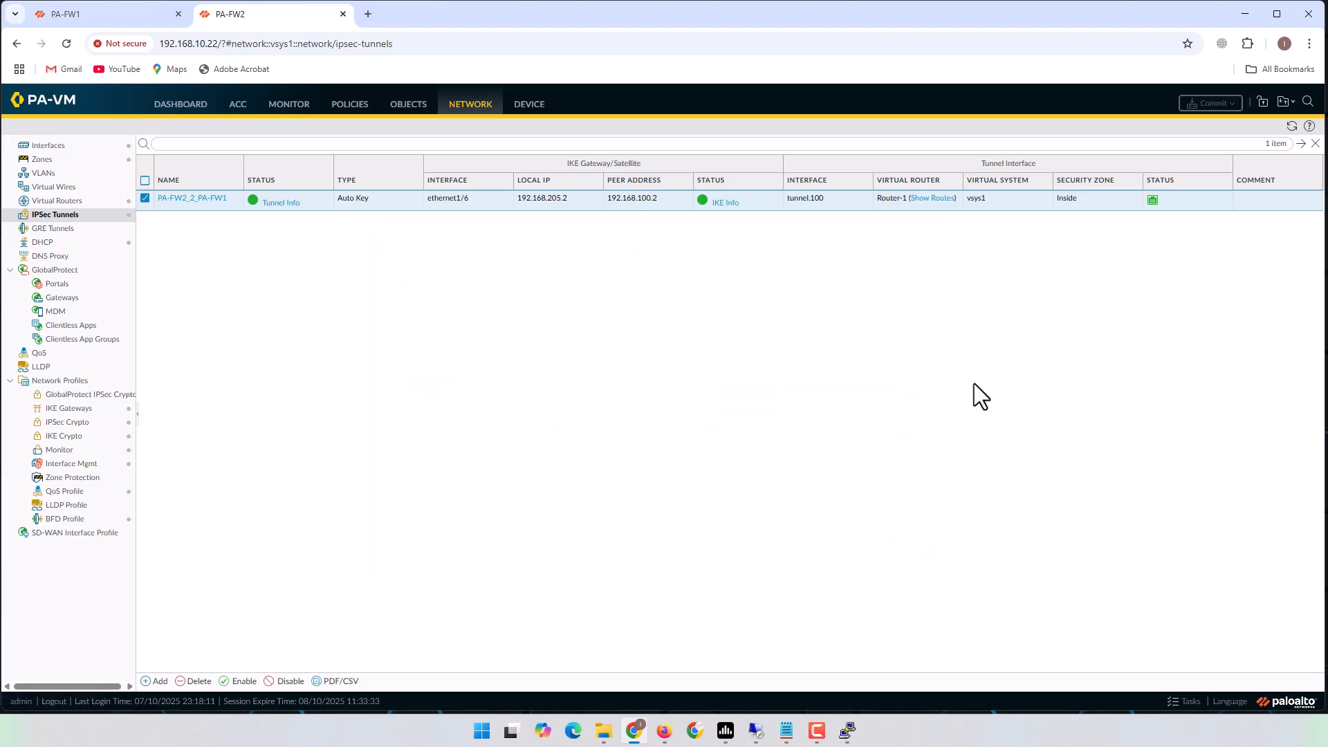
Rerun the 10.70.0.11 VPC's ping to 10.10.0.51 as a continuous ping with -t.
{"action": "left_click", "coordinate": [1238, 18]}
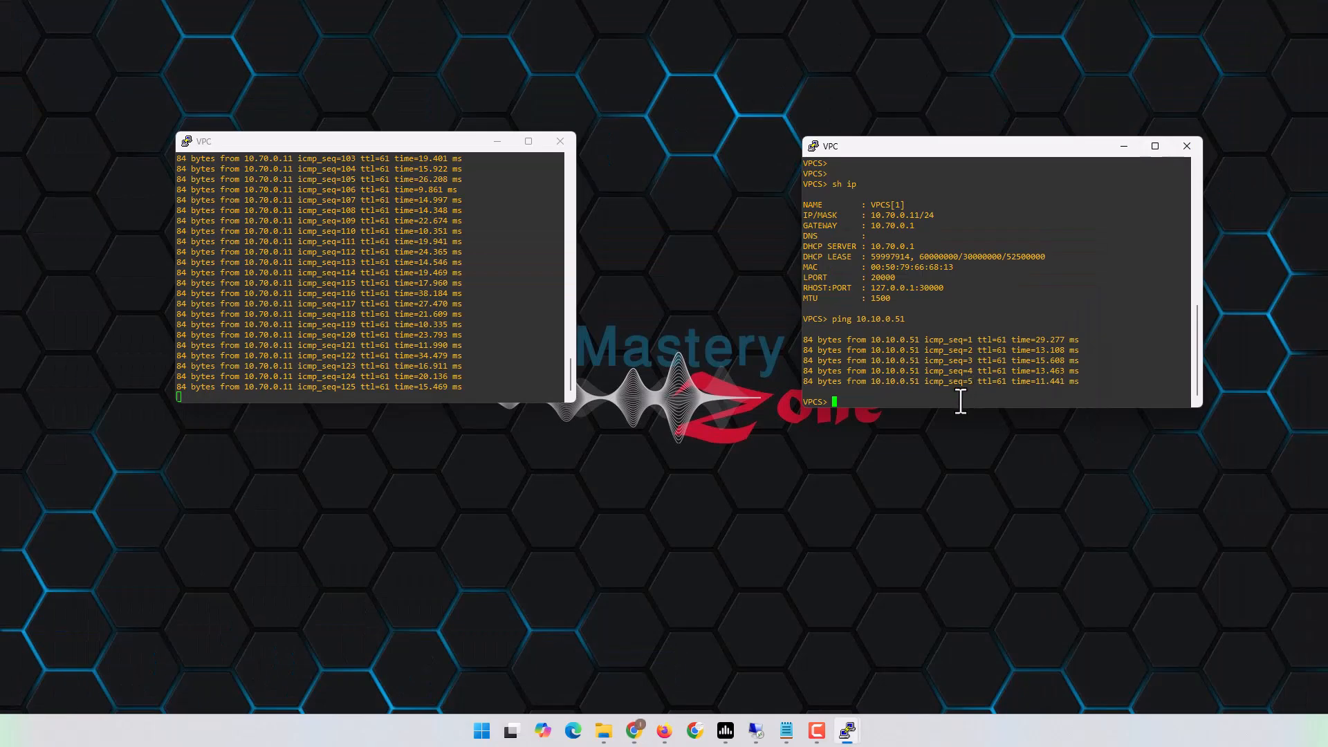
{"action": "key", "text": "Up"}
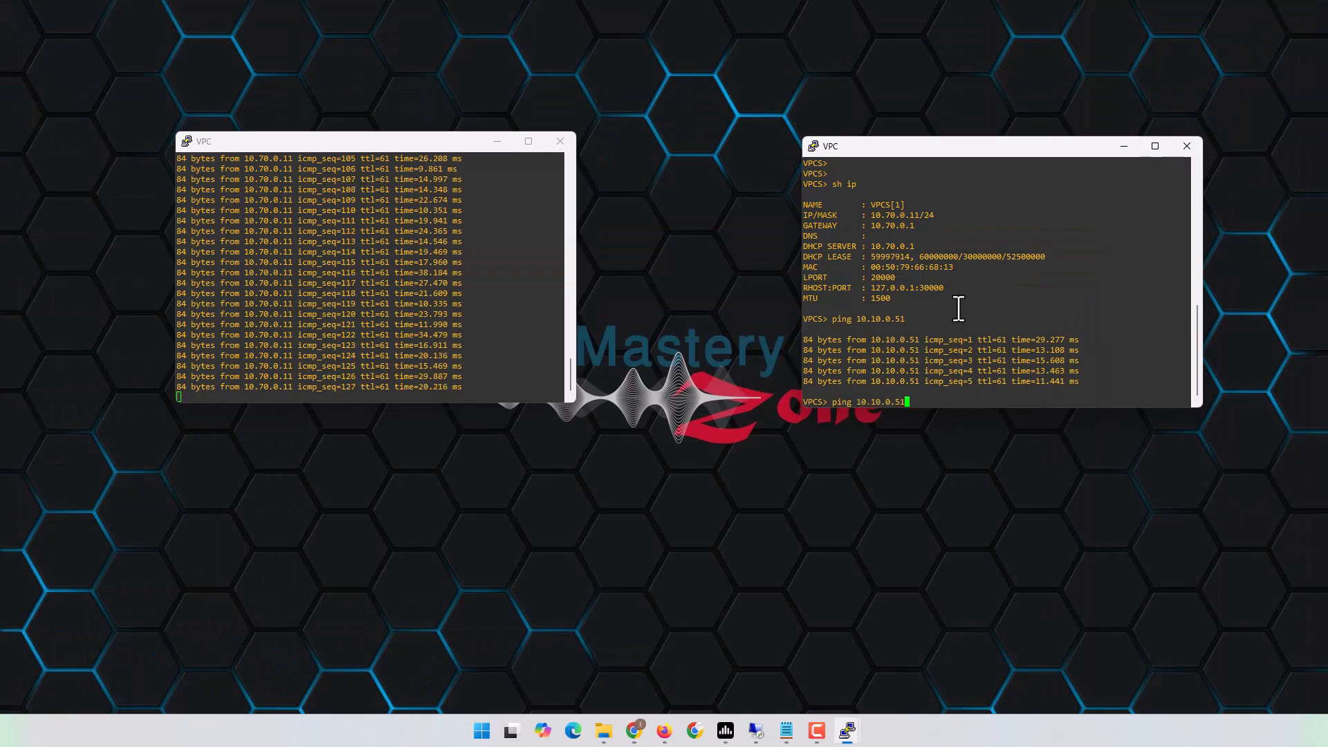
{"action": "type", "text": "-t"}
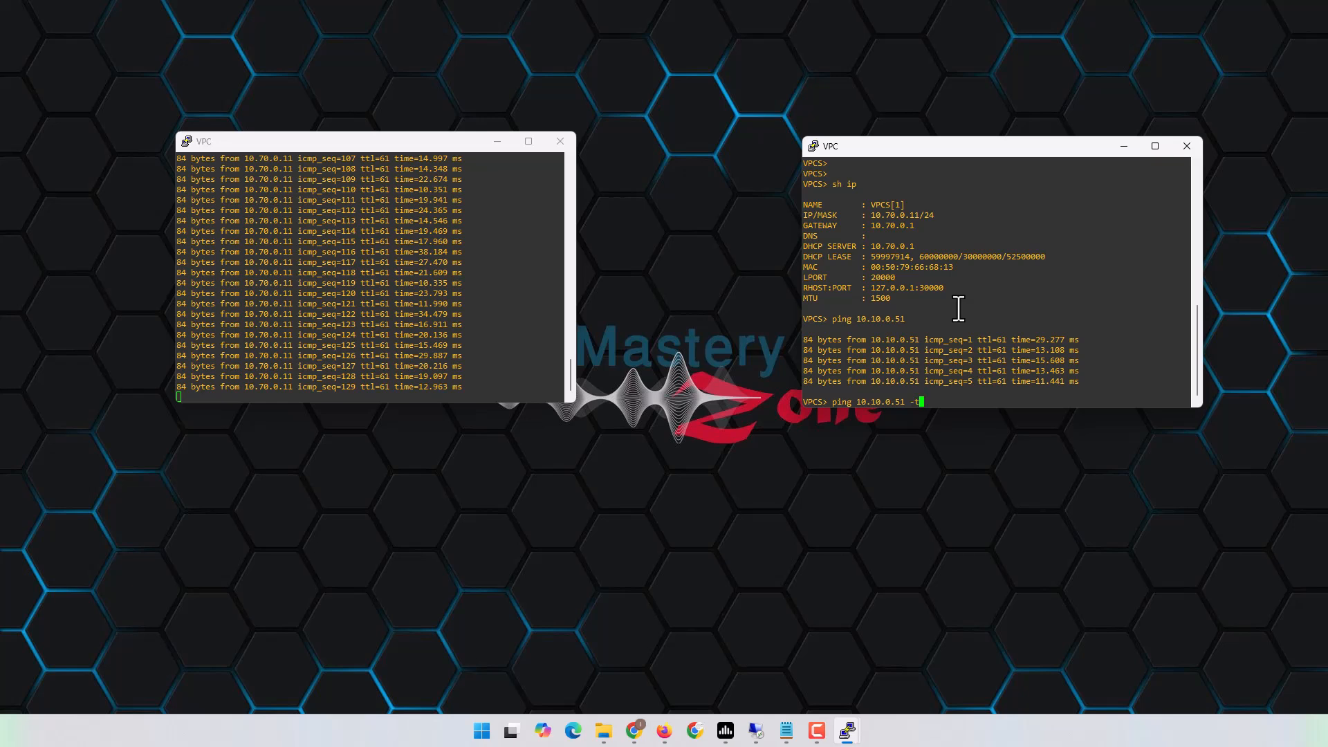
{"action": "key", "text": "Return"}
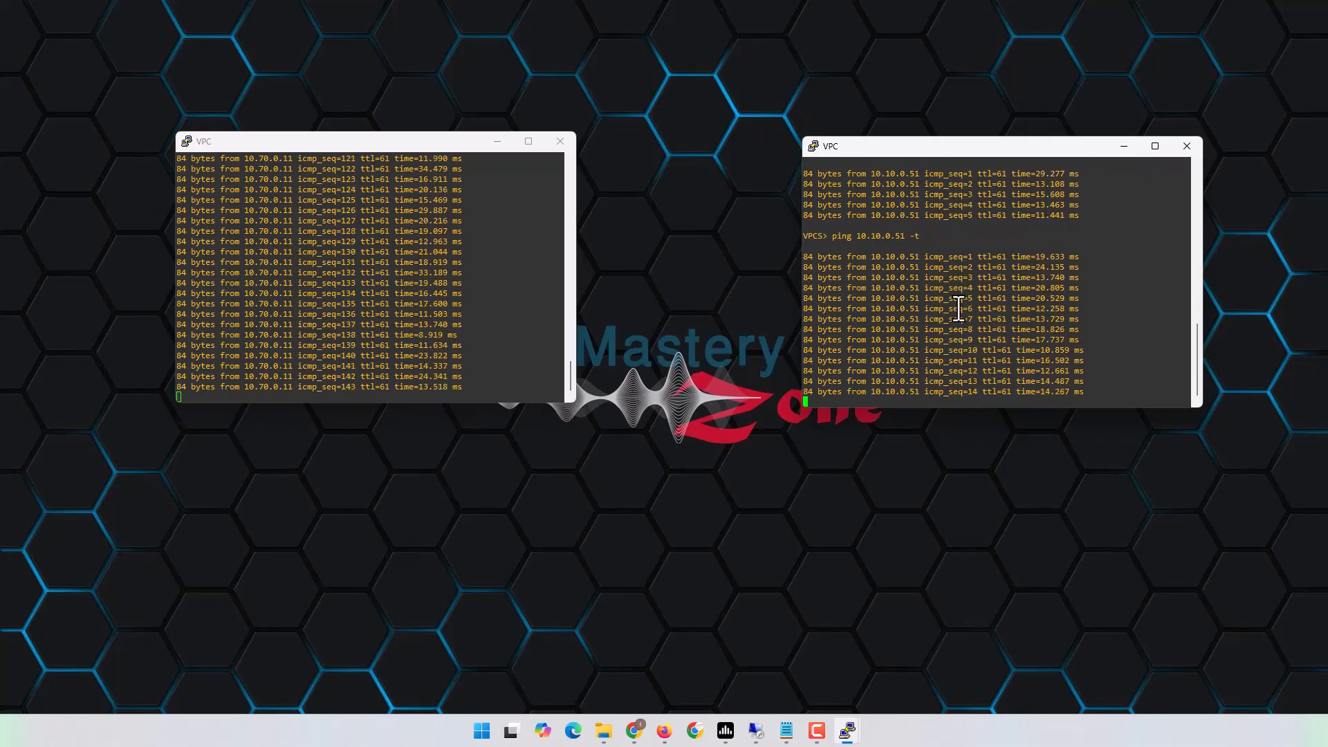
Review the VPN requirements notes, hide them, and bring up the EVE topology diagram.
{"action": "left_click", "coordinate": [786, 731]}
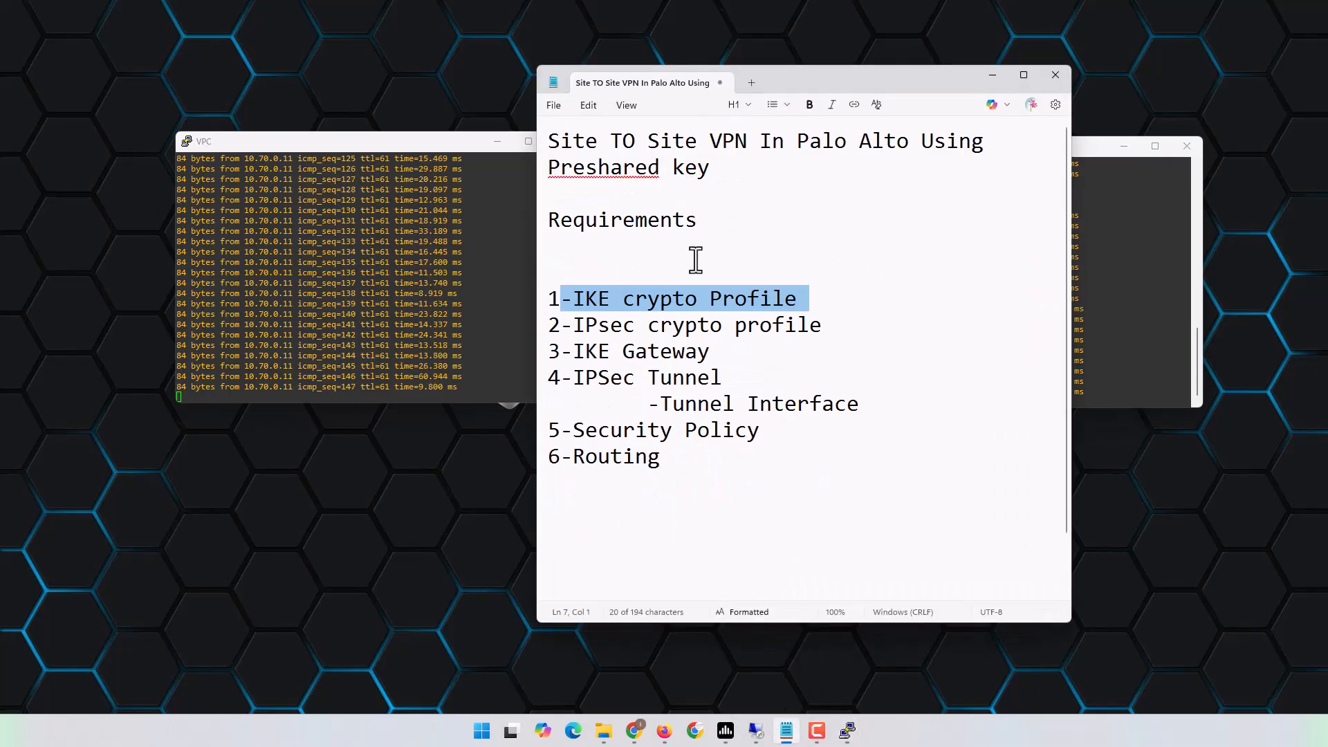
{"action": "left_click", "coordinate": [697, 463]}
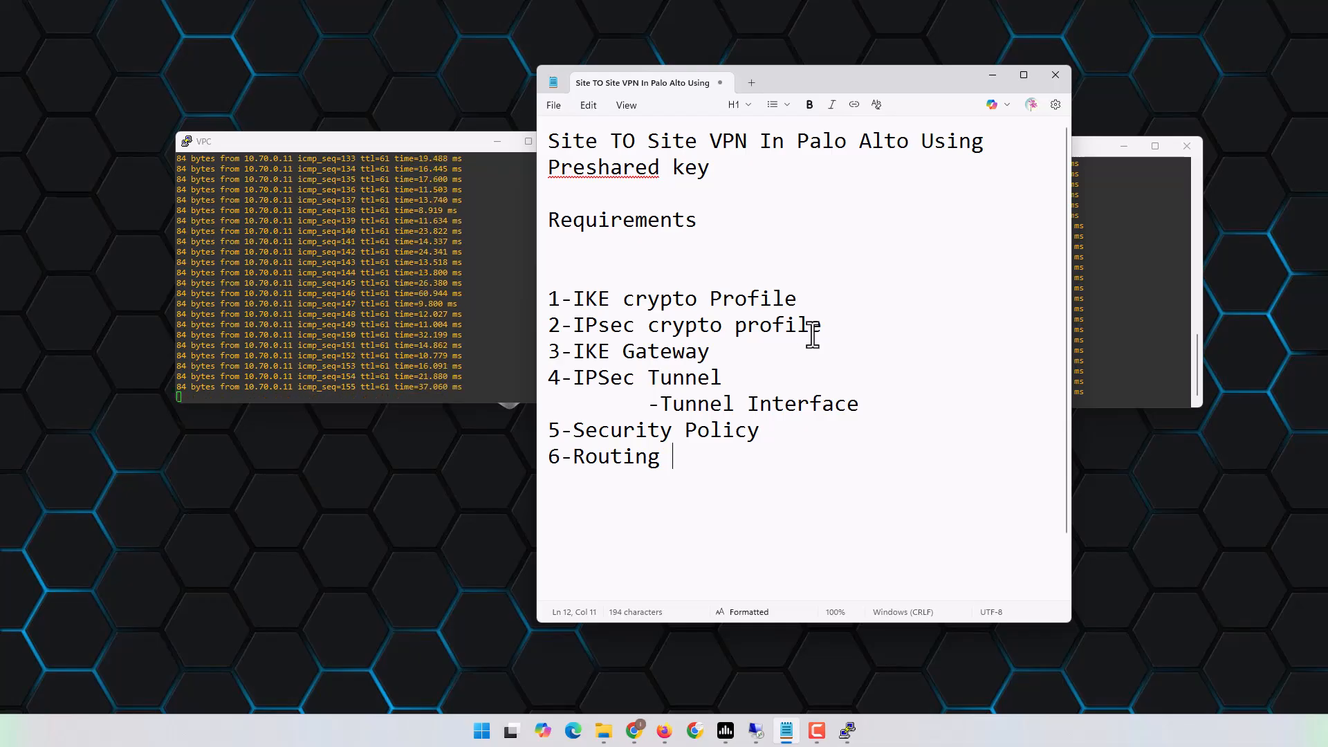
{"action": "left_click", "coordinate": [993, 75]}
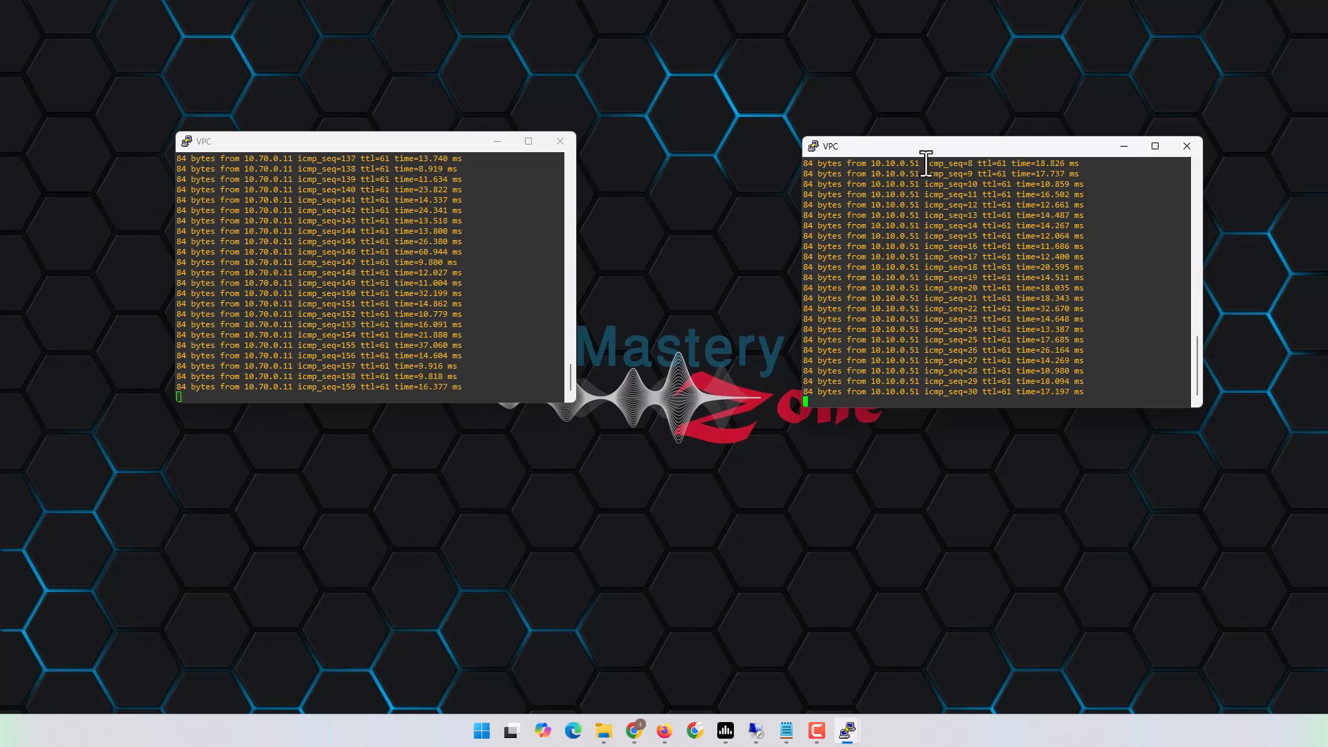
{"action": "left_click", "coordinate": [664, 730]}
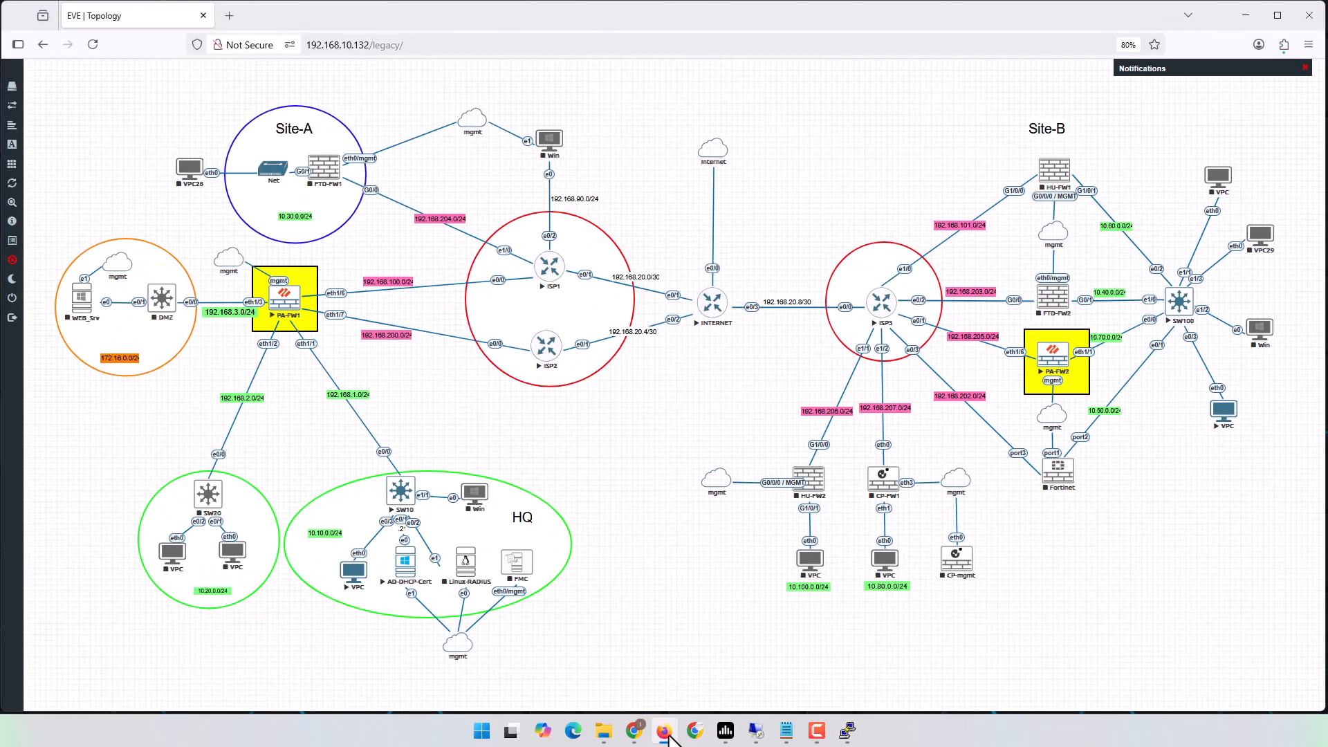